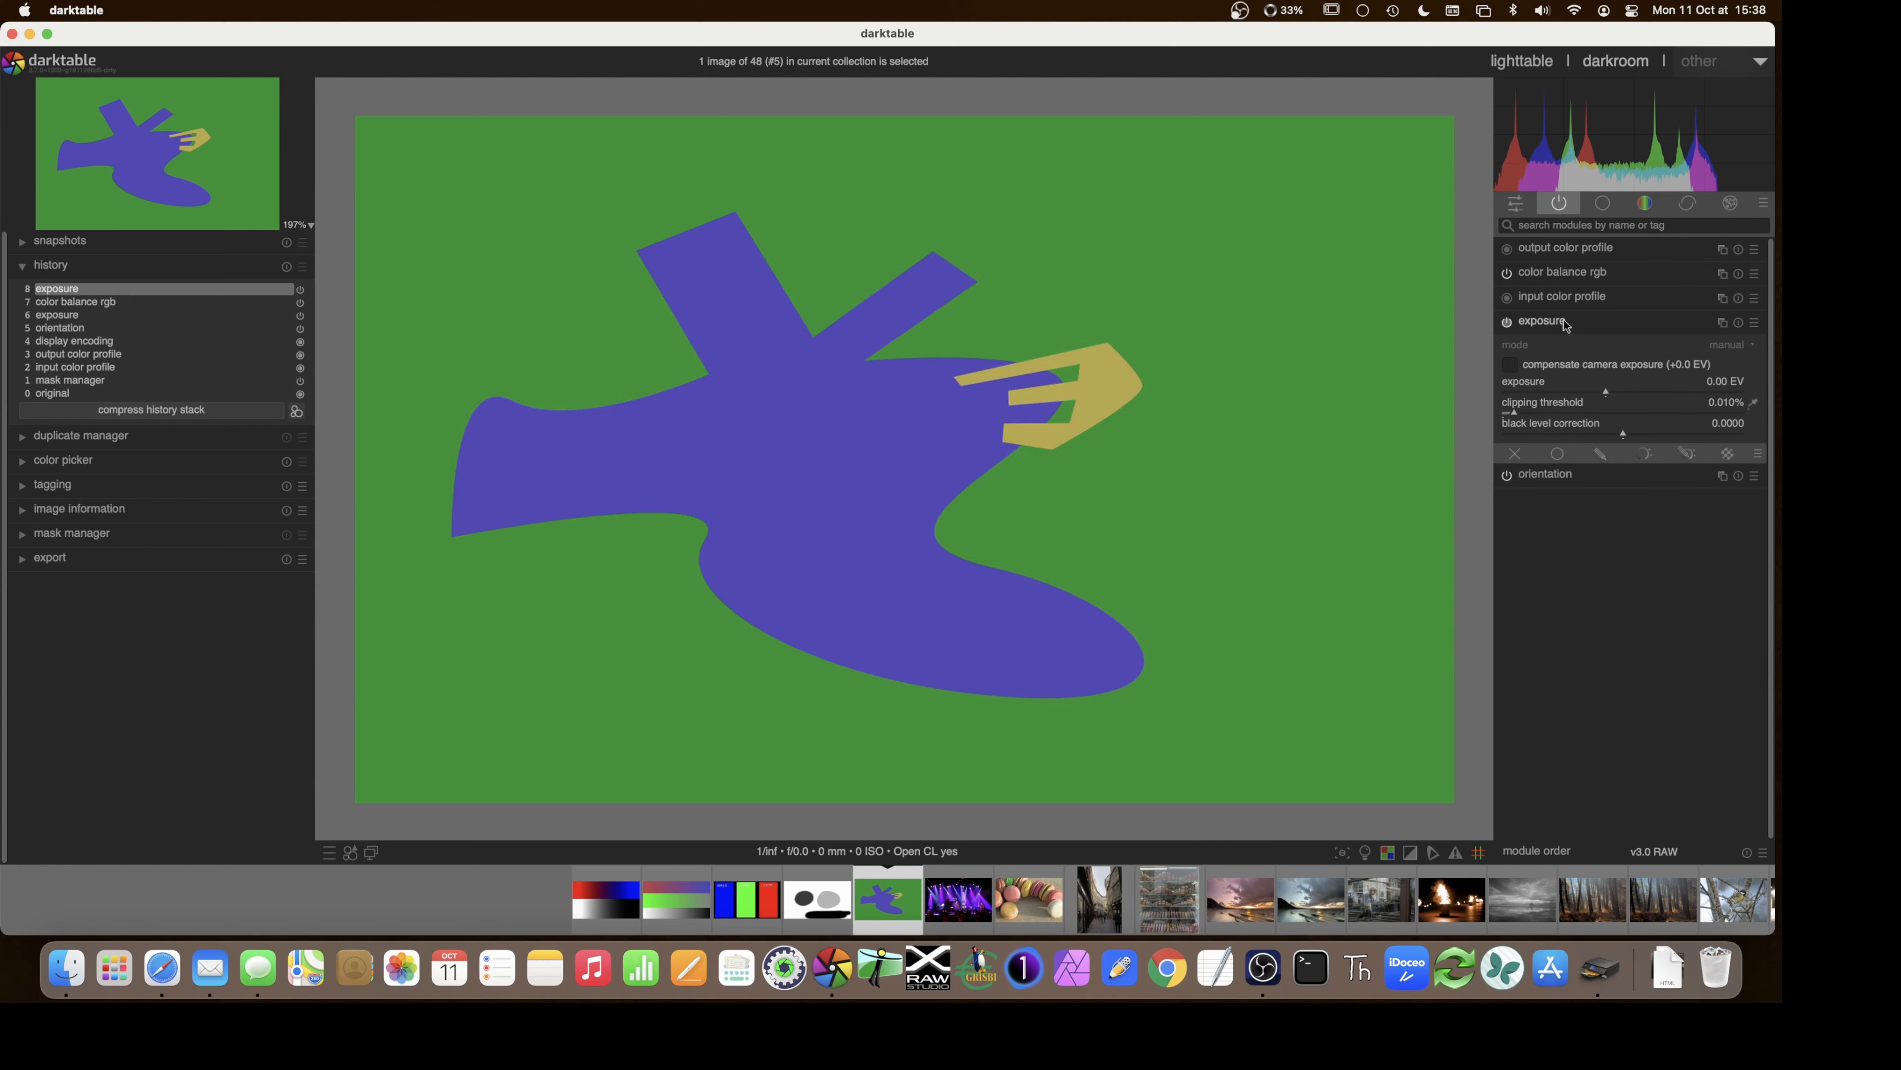
# - Enable a drawn mask for exposure and draw a smooth, closed path loosely surrounding the purple shape
pyautogui.click(1598, 452)
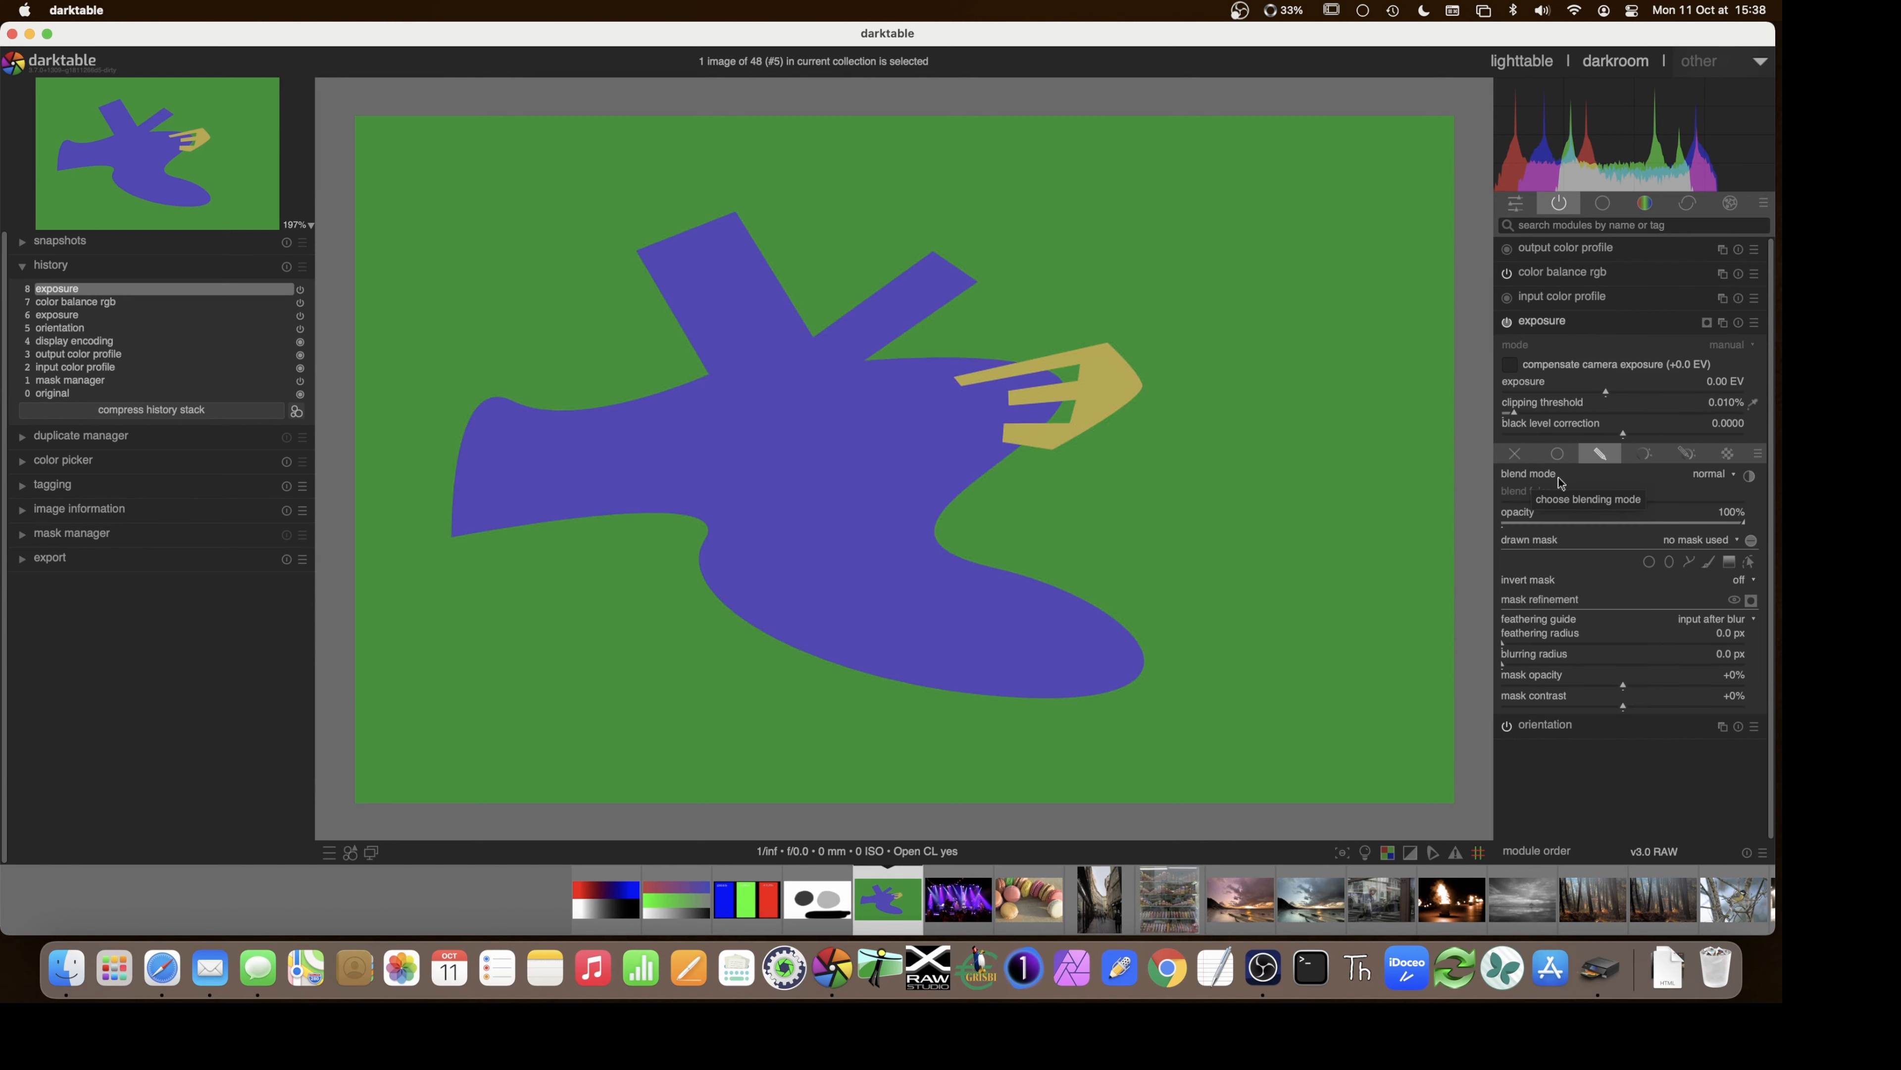
pyautogui.click(1689, 561)
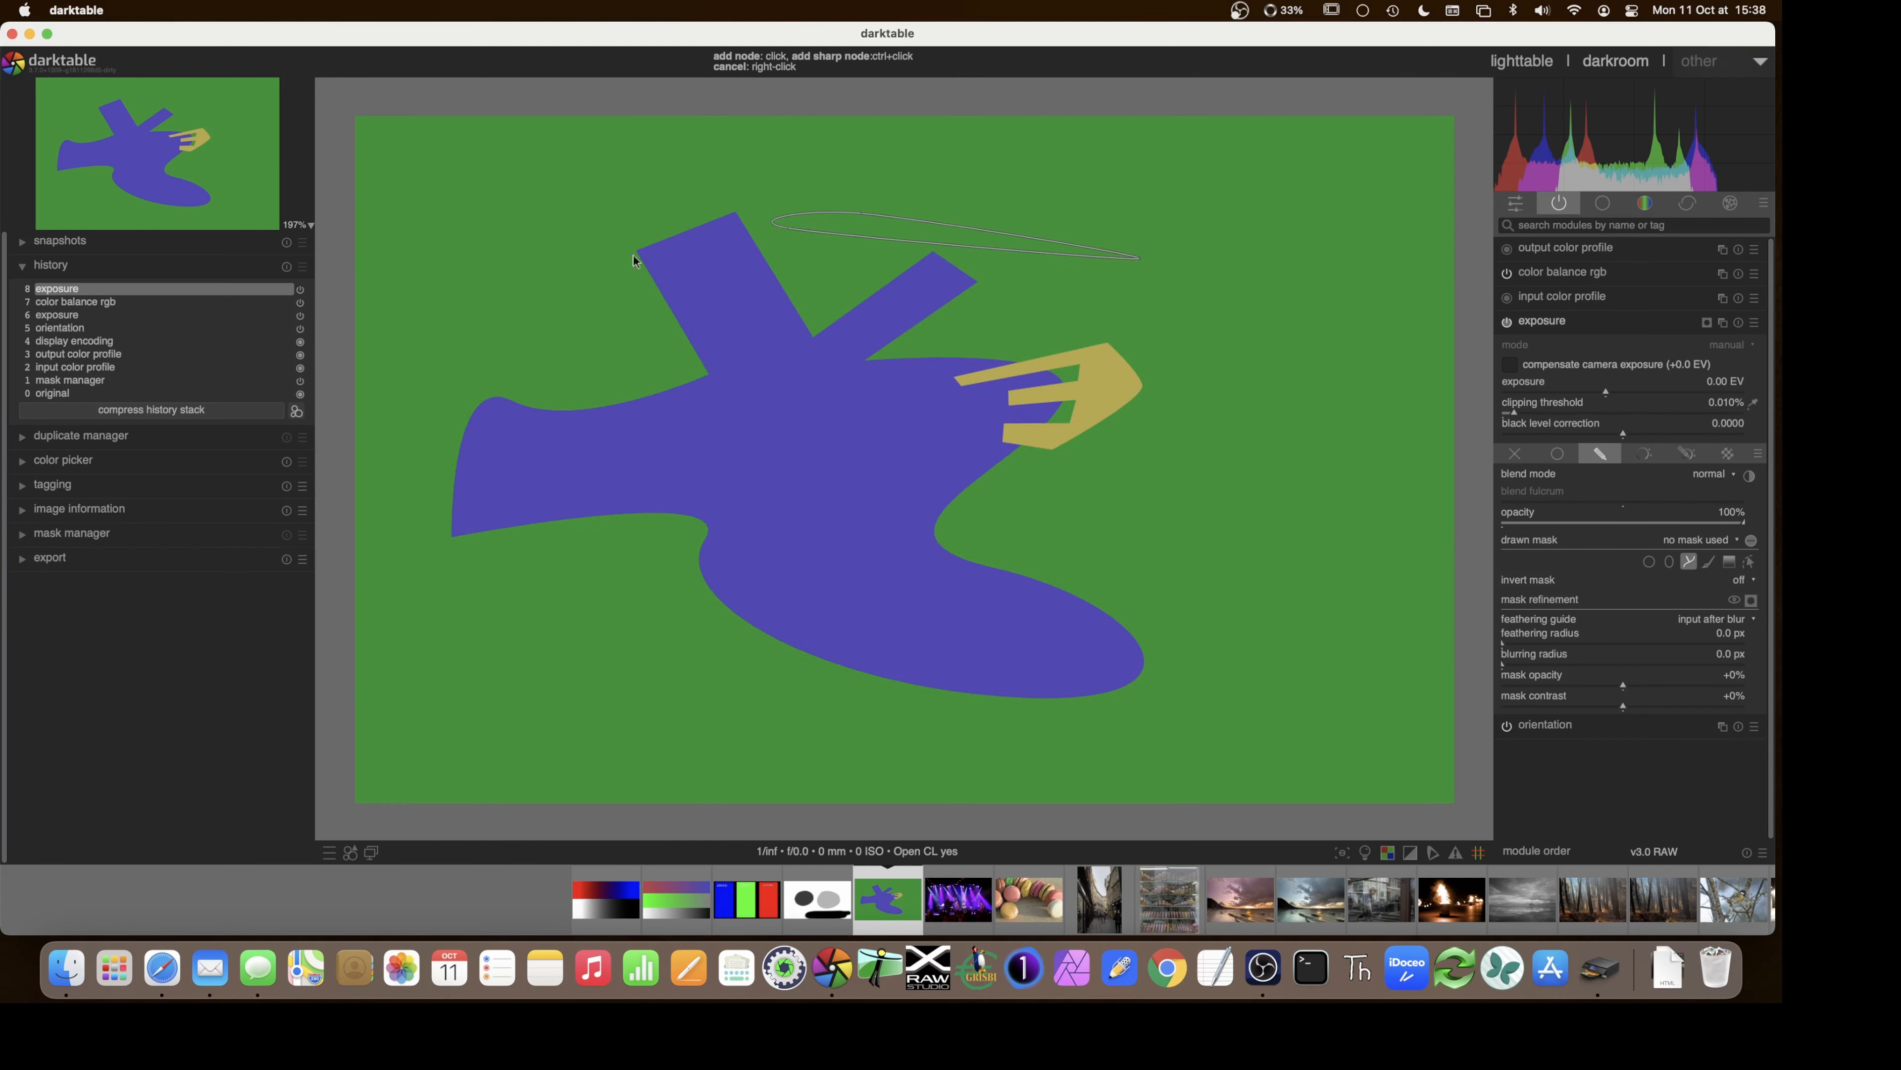
pyautogui.click(523, 260)
pyautogui.click(961, 730)
pyautogui.click(1278, 654)
pyautogui.rightClick(1274, 415)
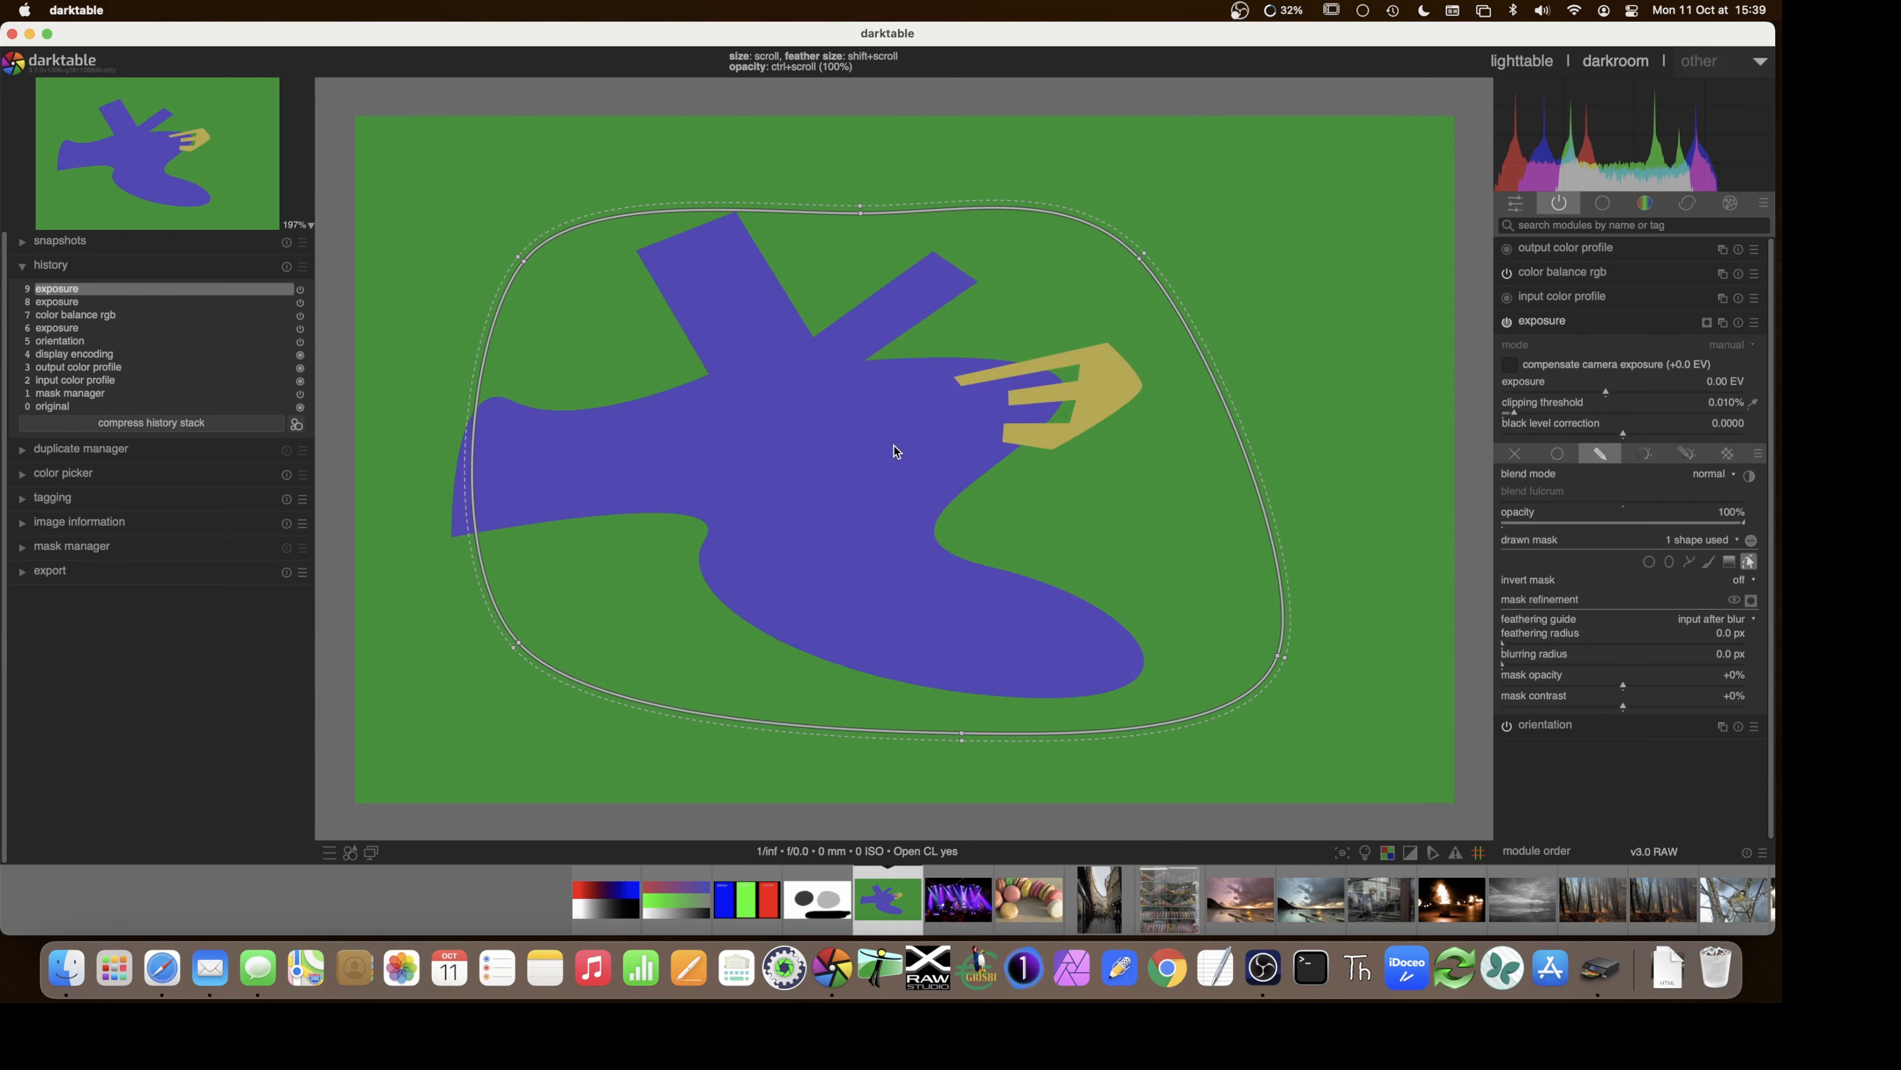
# - Resize the path until it encloses the whole purple shape, and widen its feathering
pyautogui.scroll(-10, 893, 445)
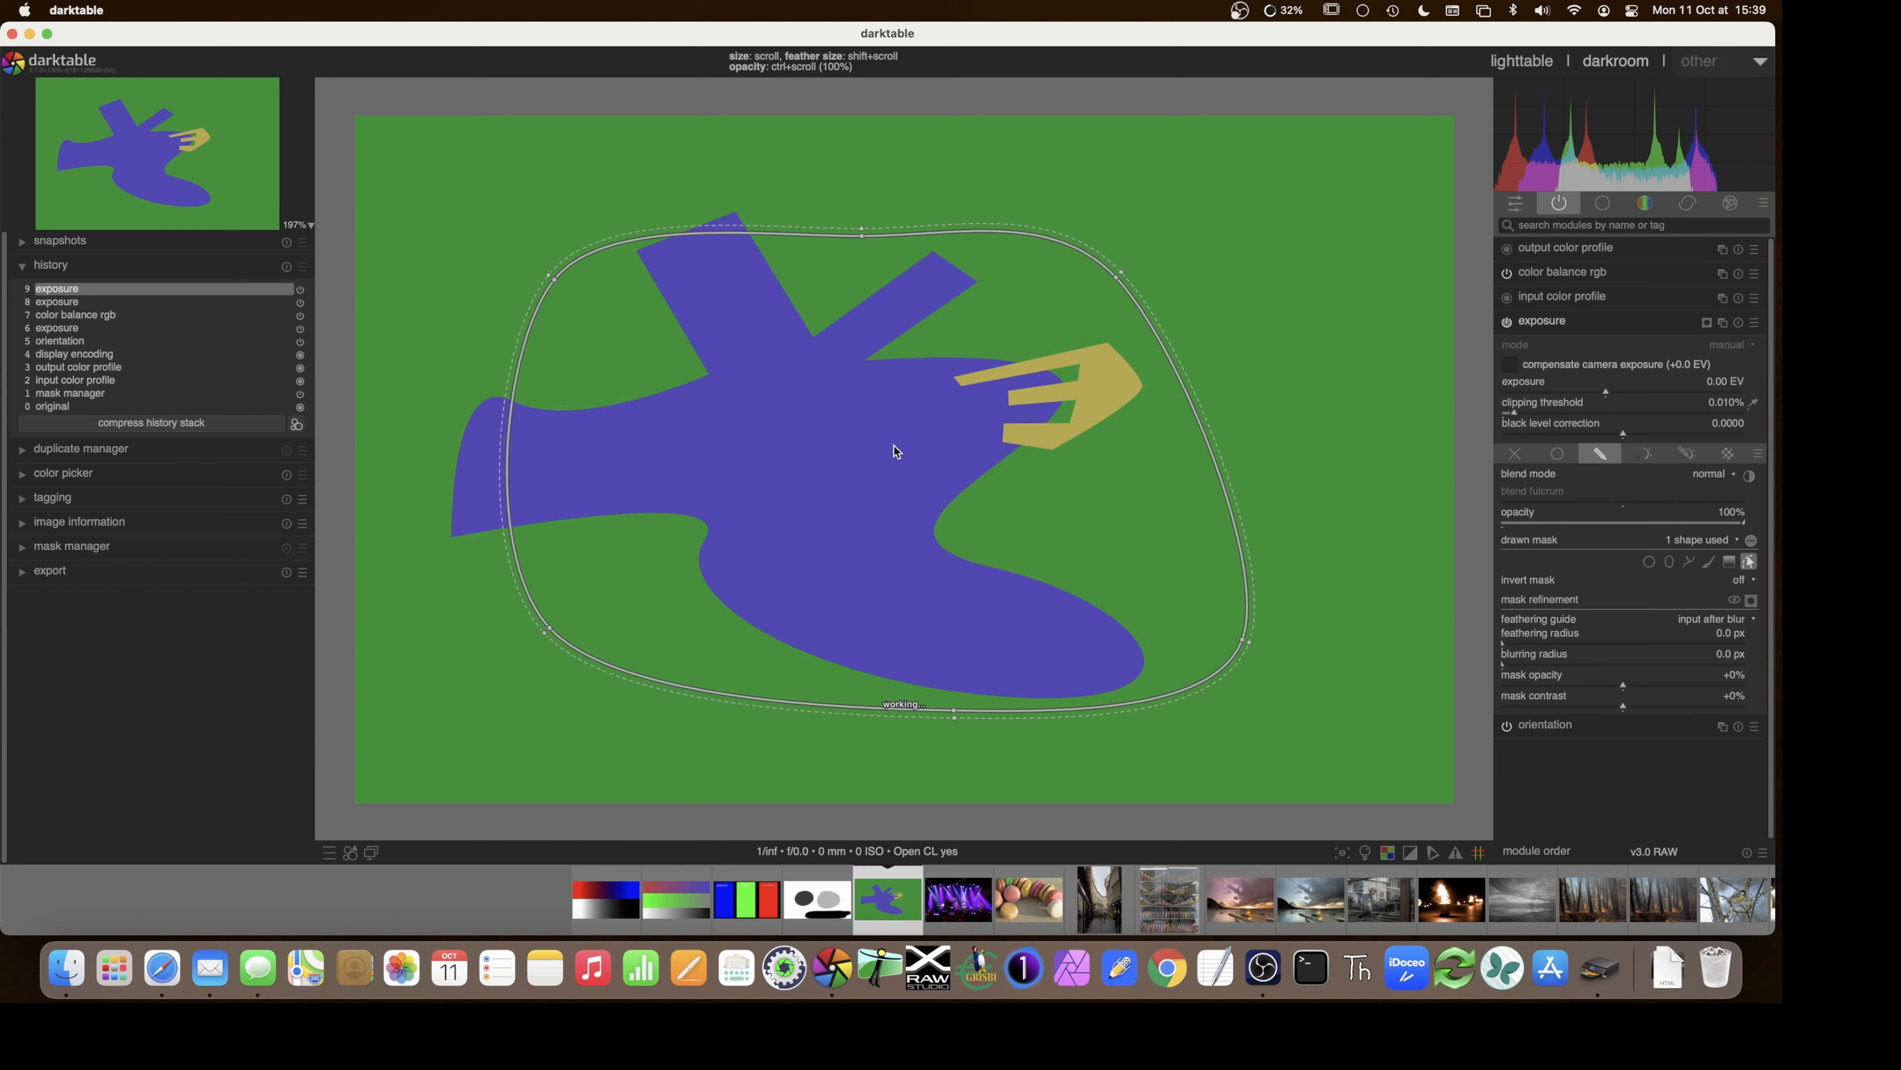
pyautogui.scroll(5, 896, 450)
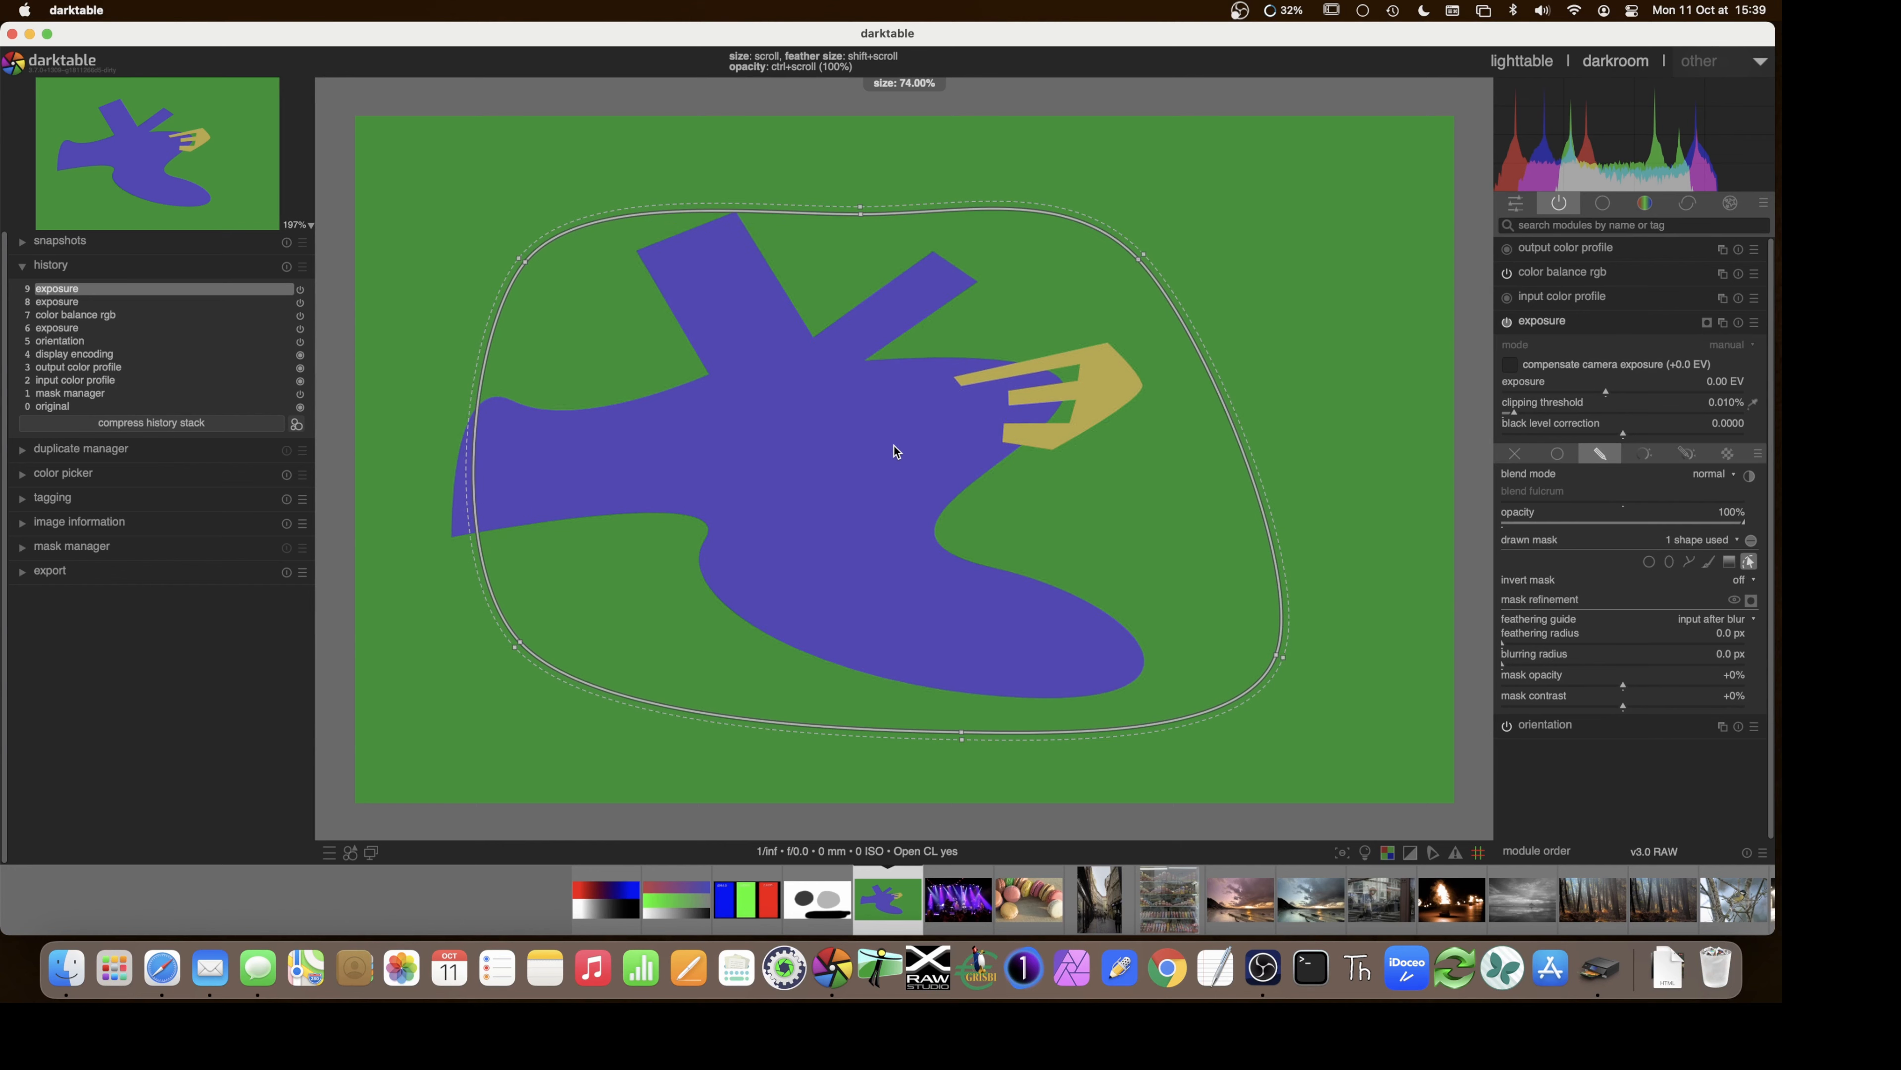
pyautogui.scroll(5, 896, 450)
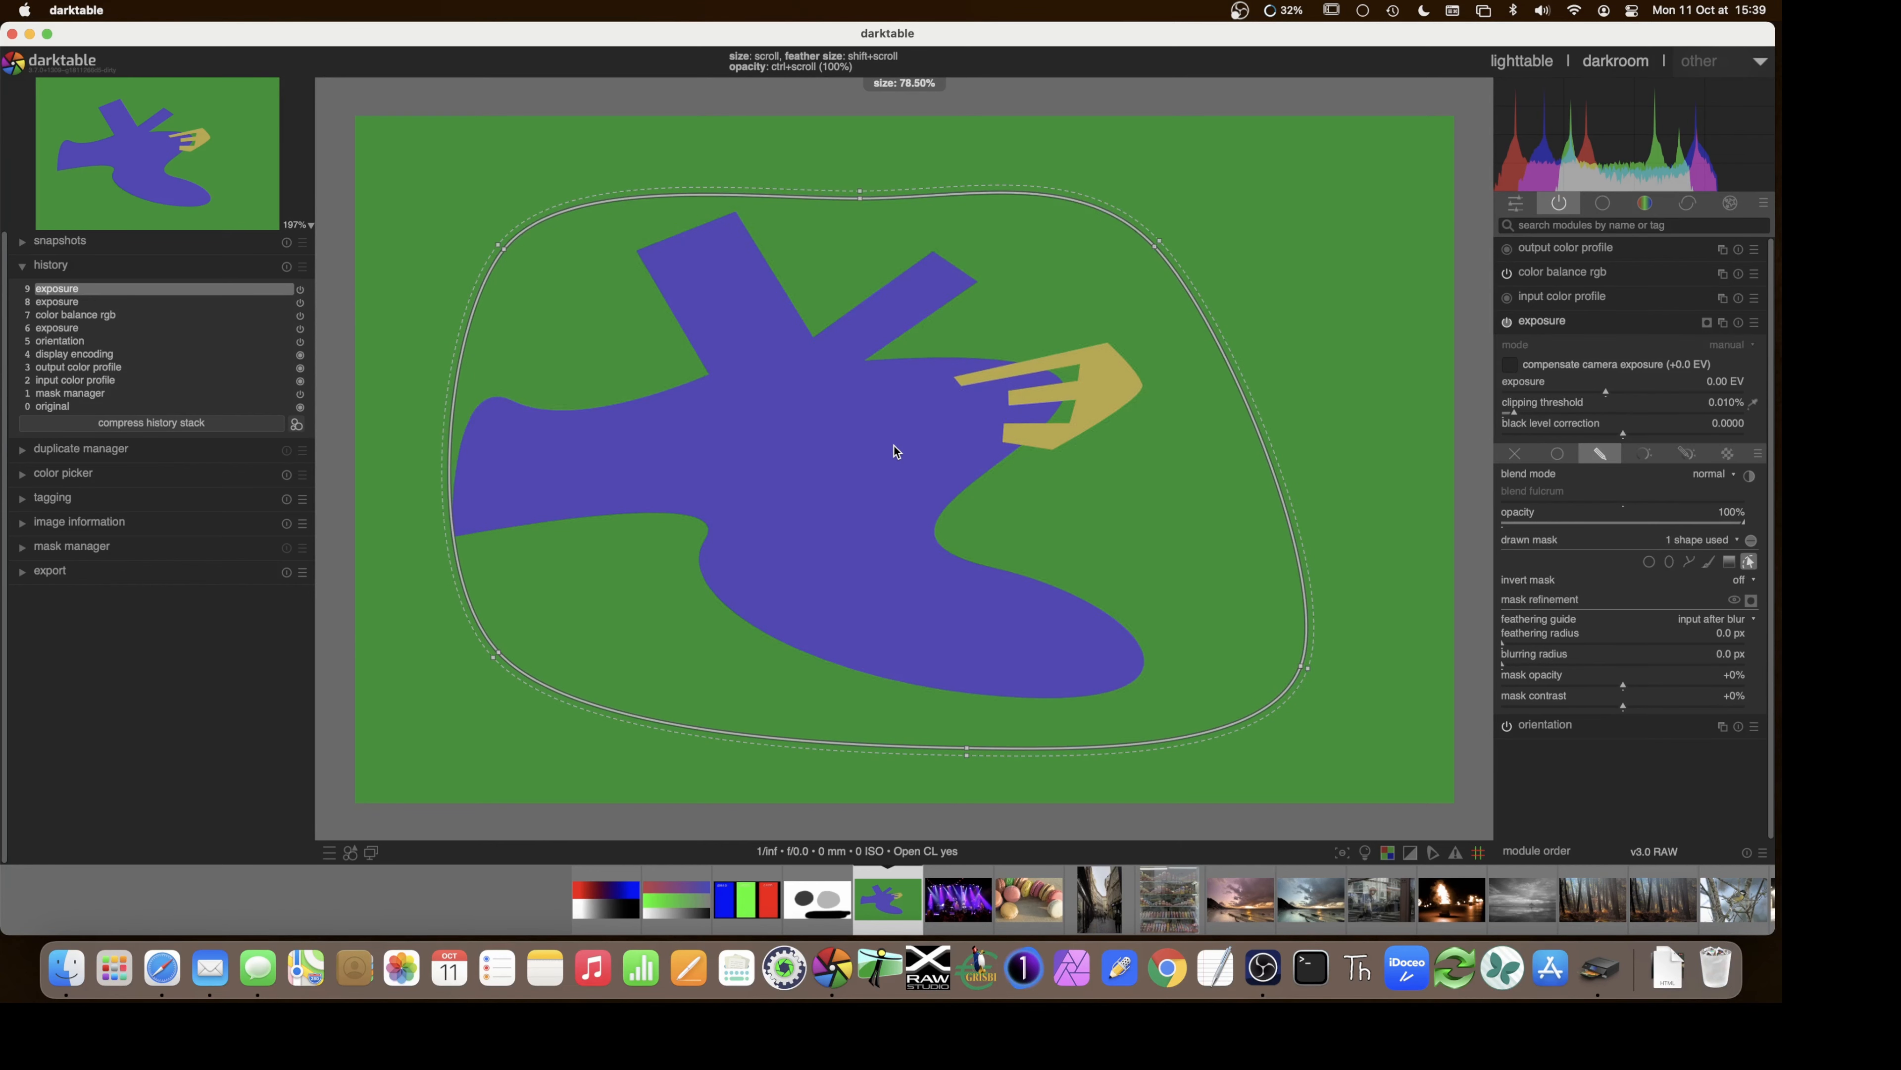
pyautogui.scroll(2, 896, 451)
pyautogui.scroll(4, 896, 453)
pyautogui.scroll(1, 896, 456)
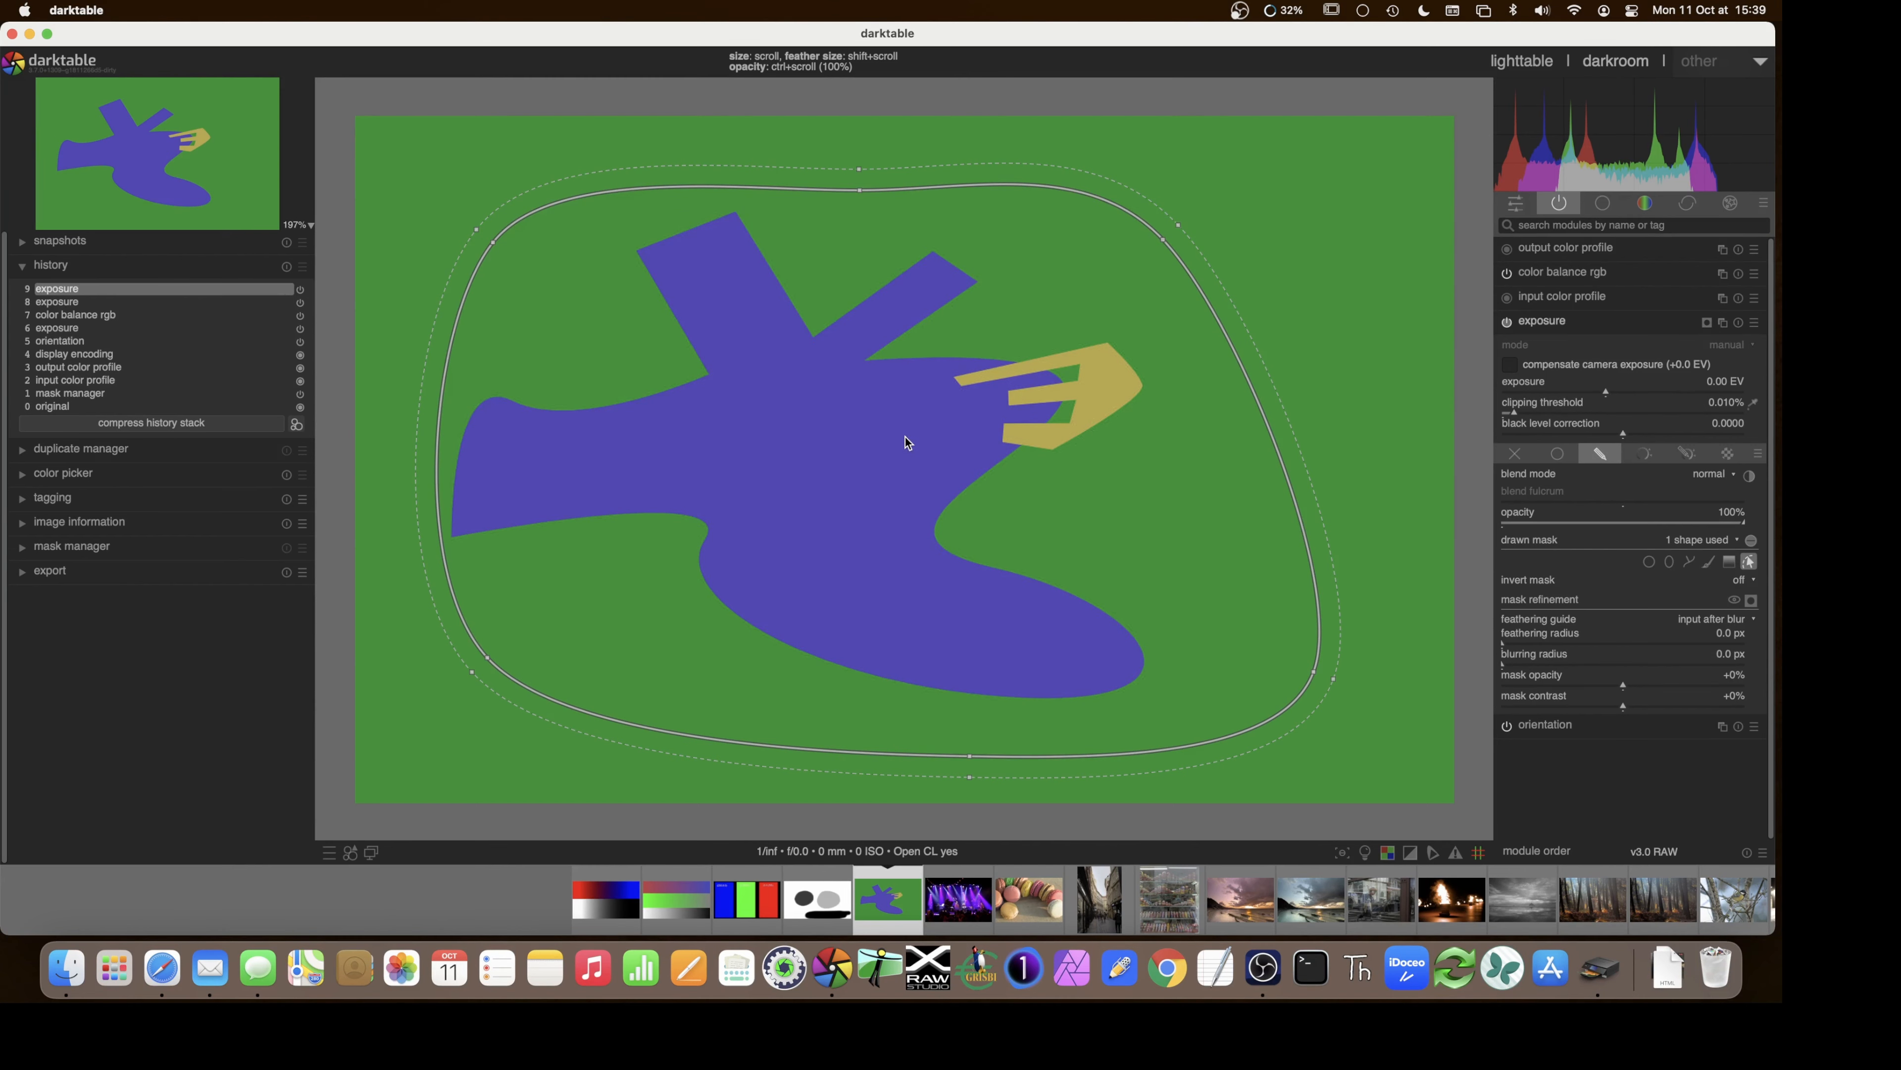
# - Lower the path's opacity to 29% and restore it to 100%, using the mask overlay to check the effect
pyautogui.keyDown('ctrl'); pyautogui.scroll(-6, 907, 442); pyautogui.keyUp('ctrl')
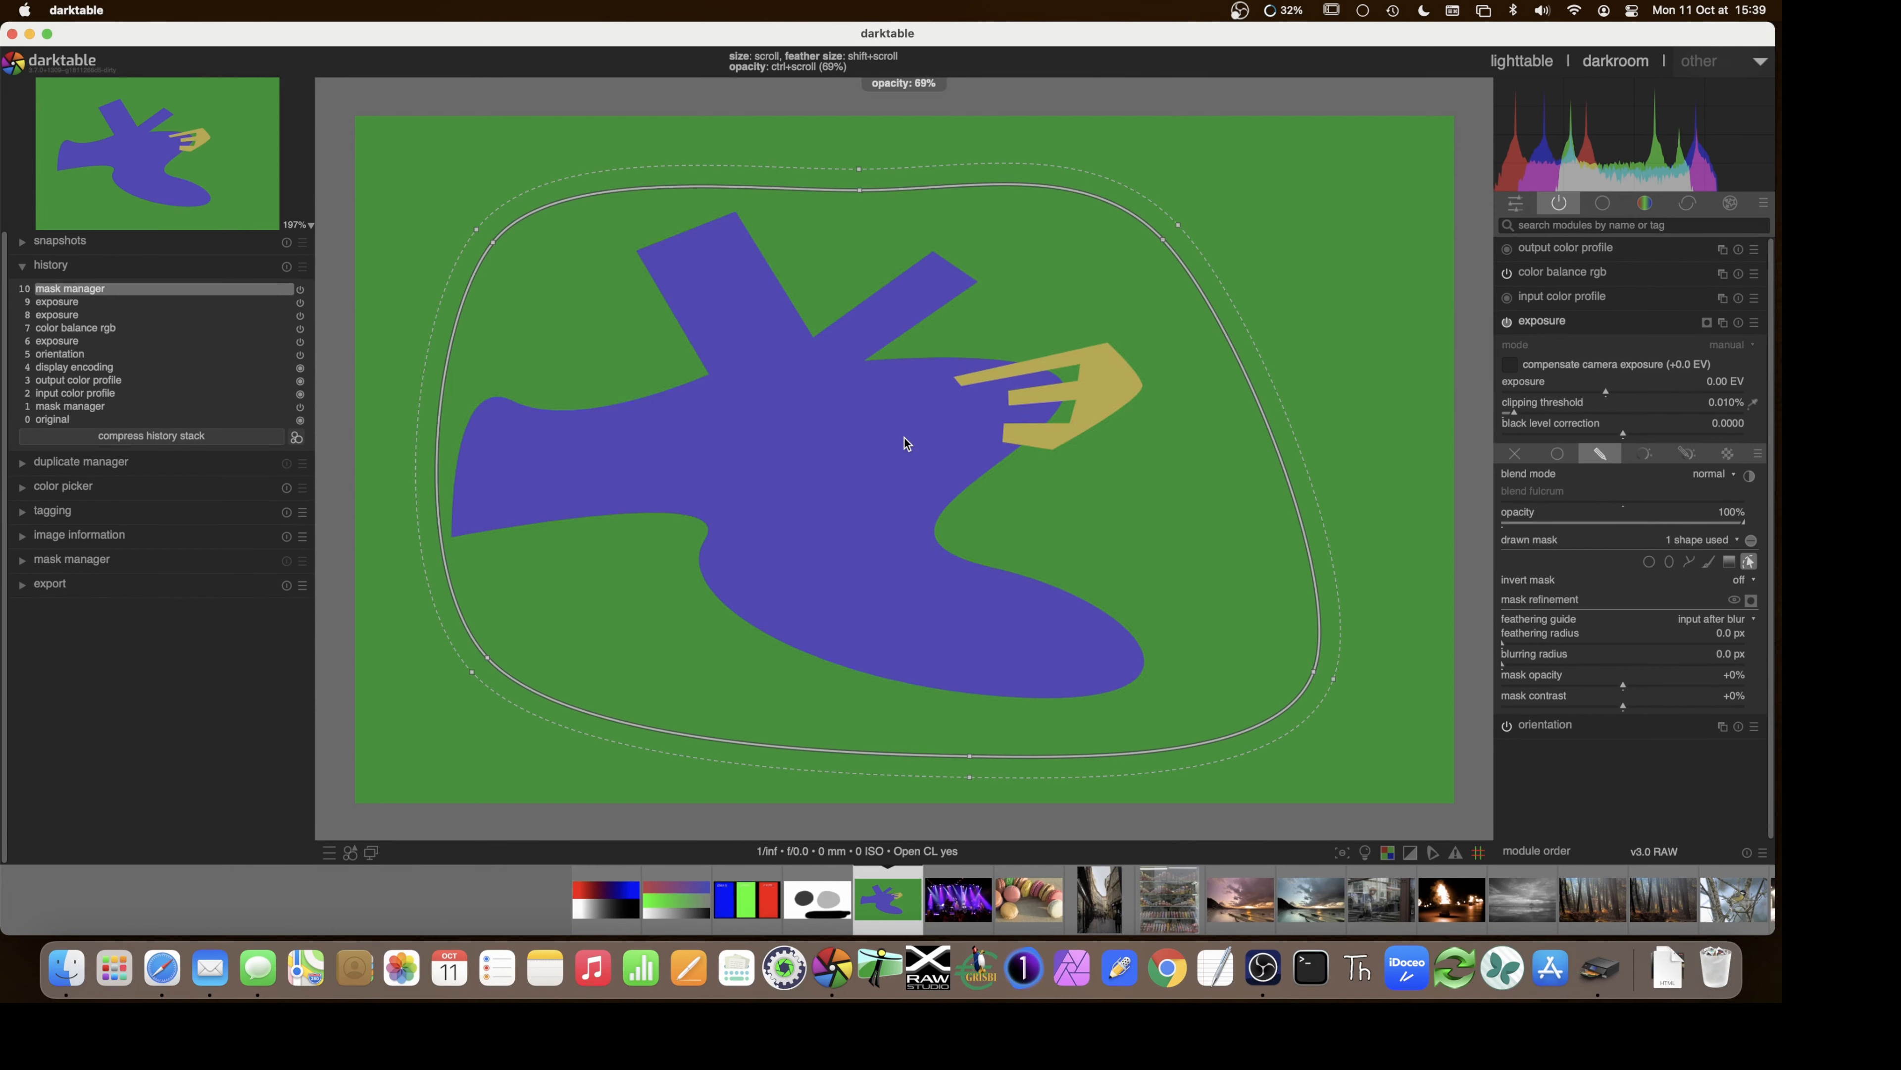
pyautogui.click(1752, 600)
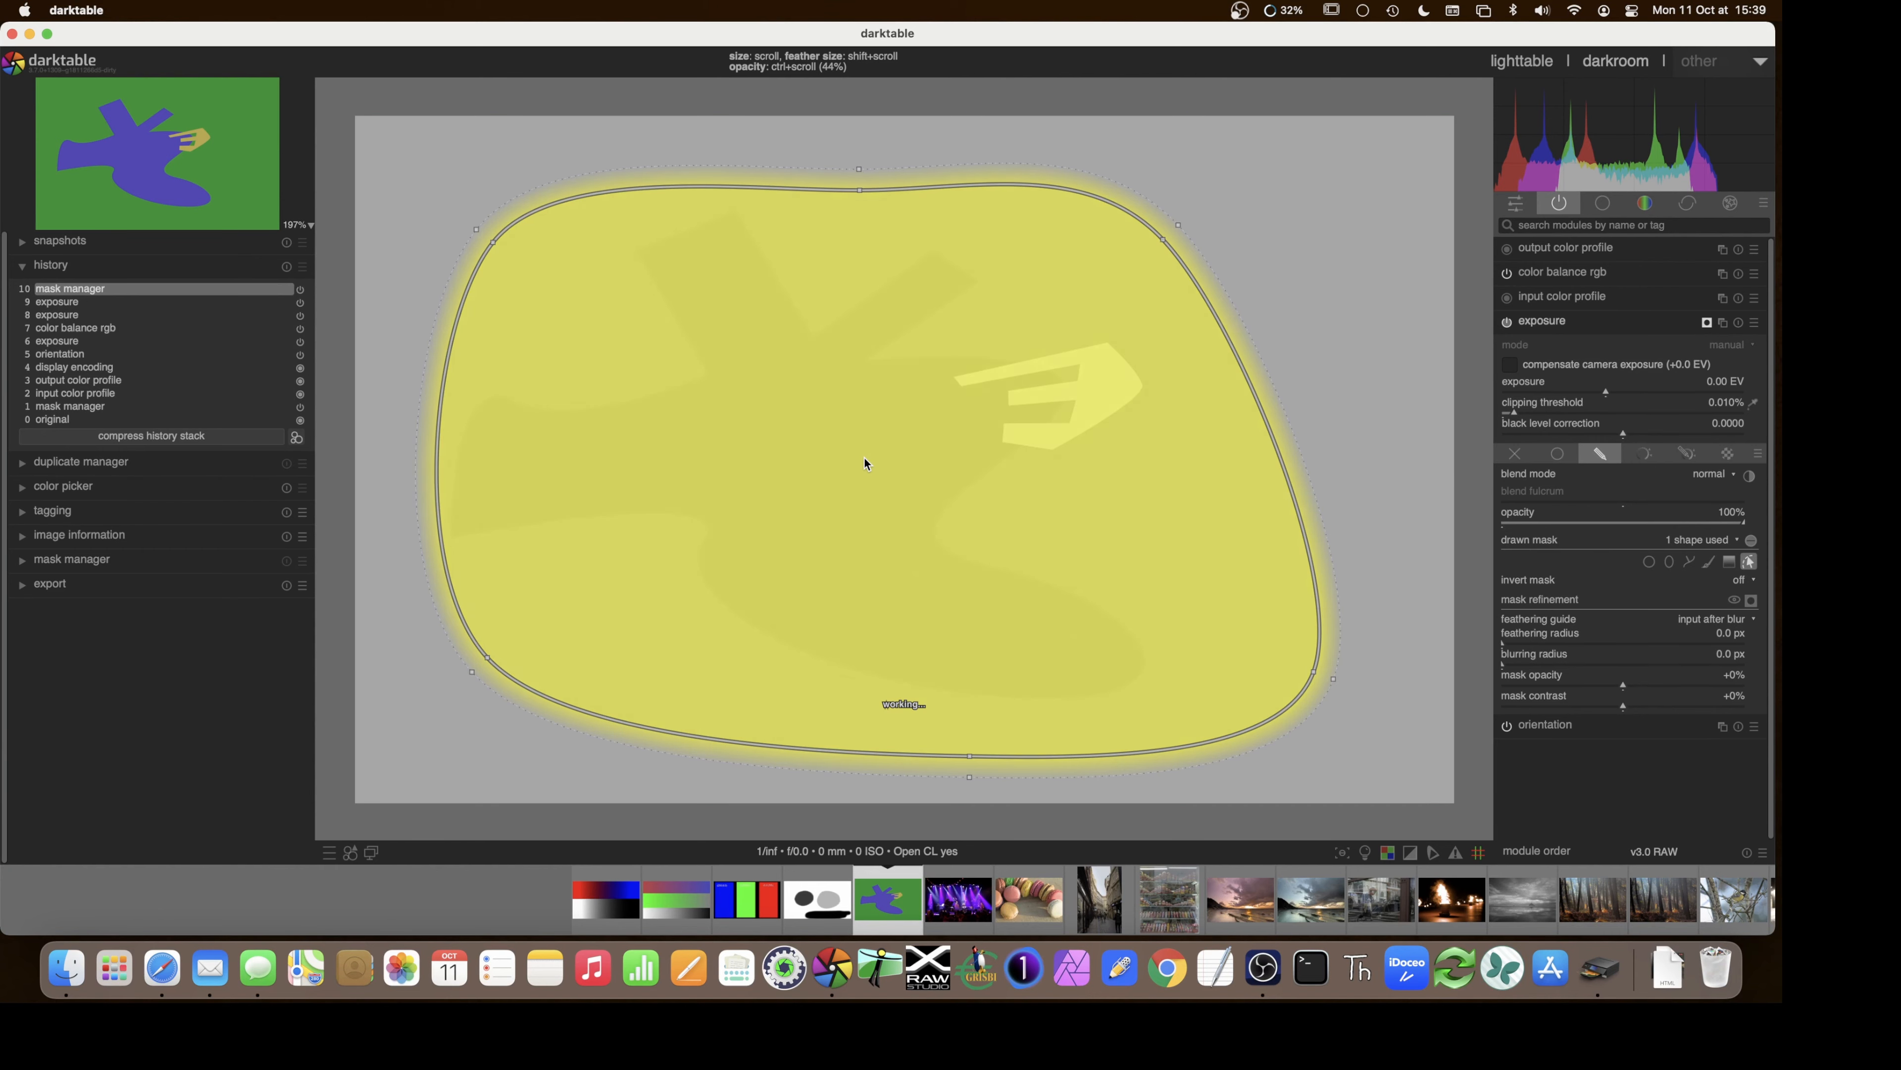
pyautogui.keyDown('ctrl'); pyautogui.scroll(-3, 865, 463); pyautogui.keyUp('ctrl')
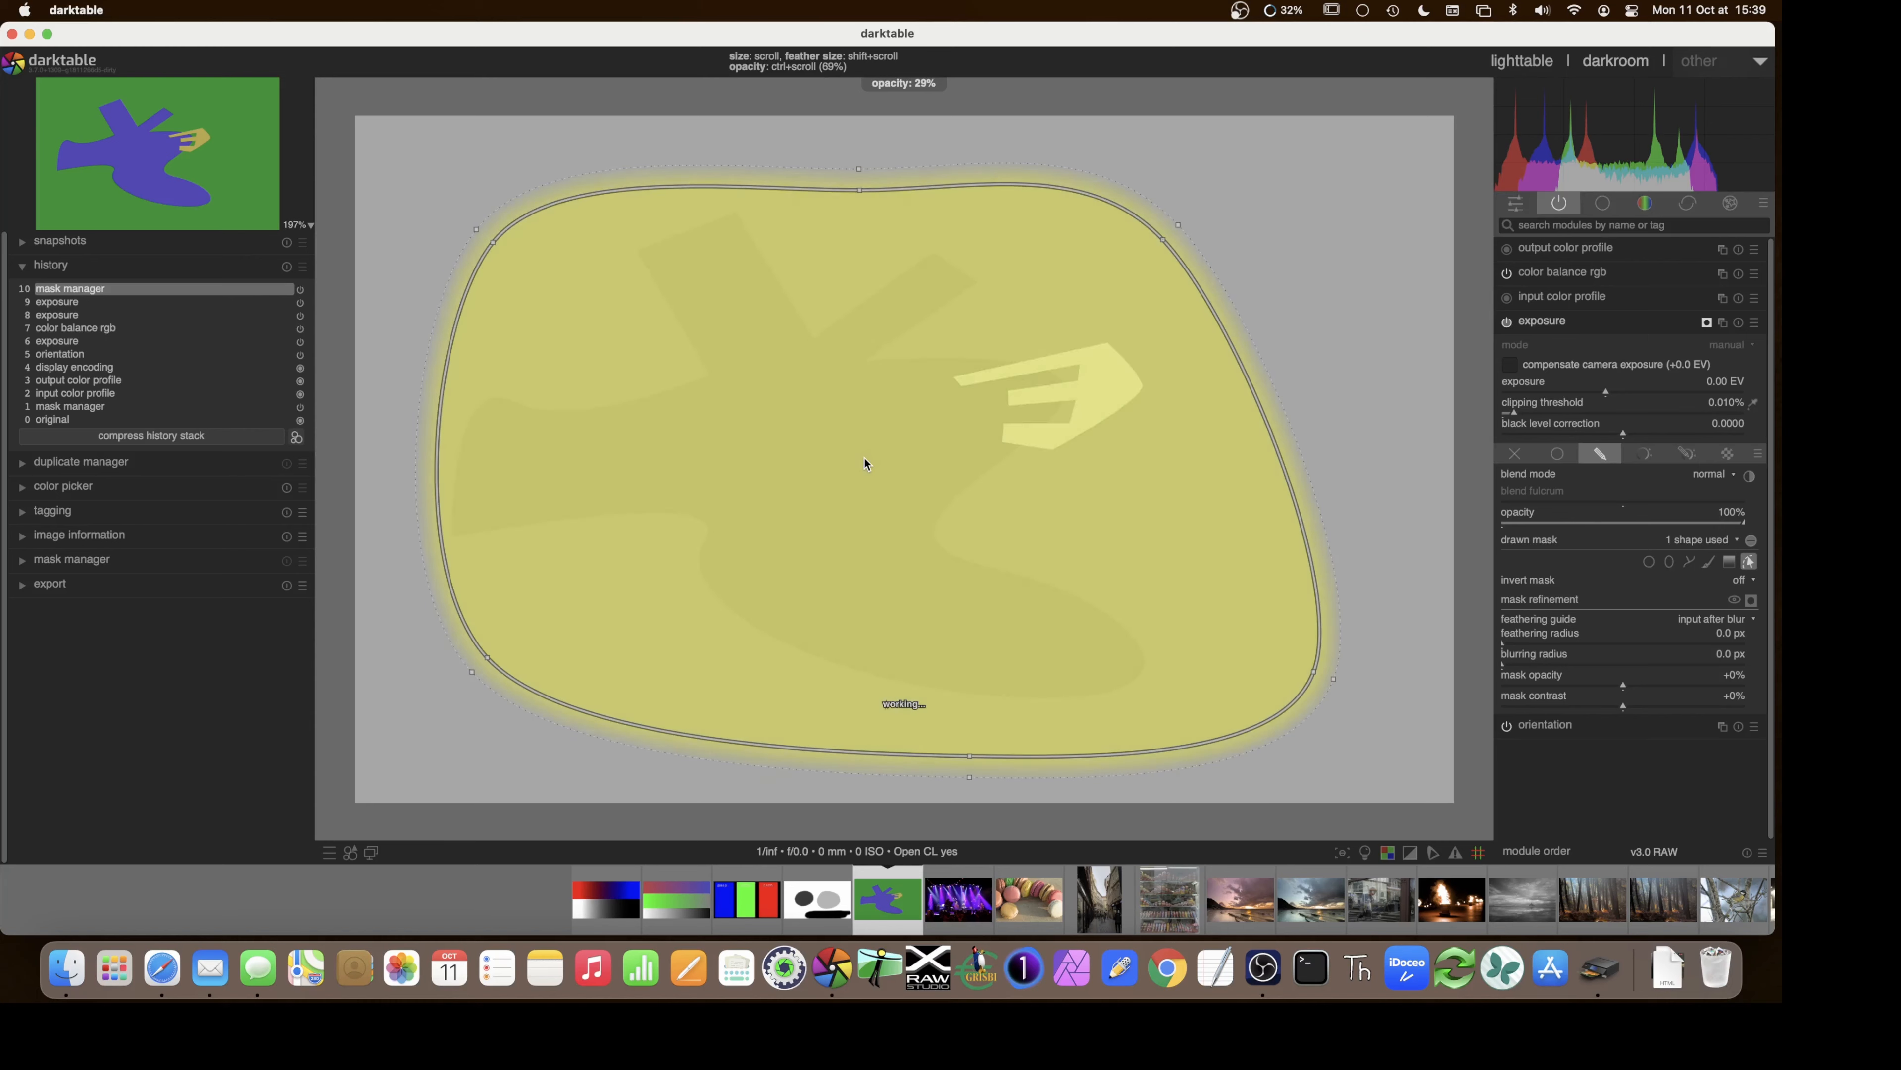
pyautogui.keyDown('ctrl'); pyautogui.scroll(5, 864, 459); pyautogui.keyUp('ctrl')
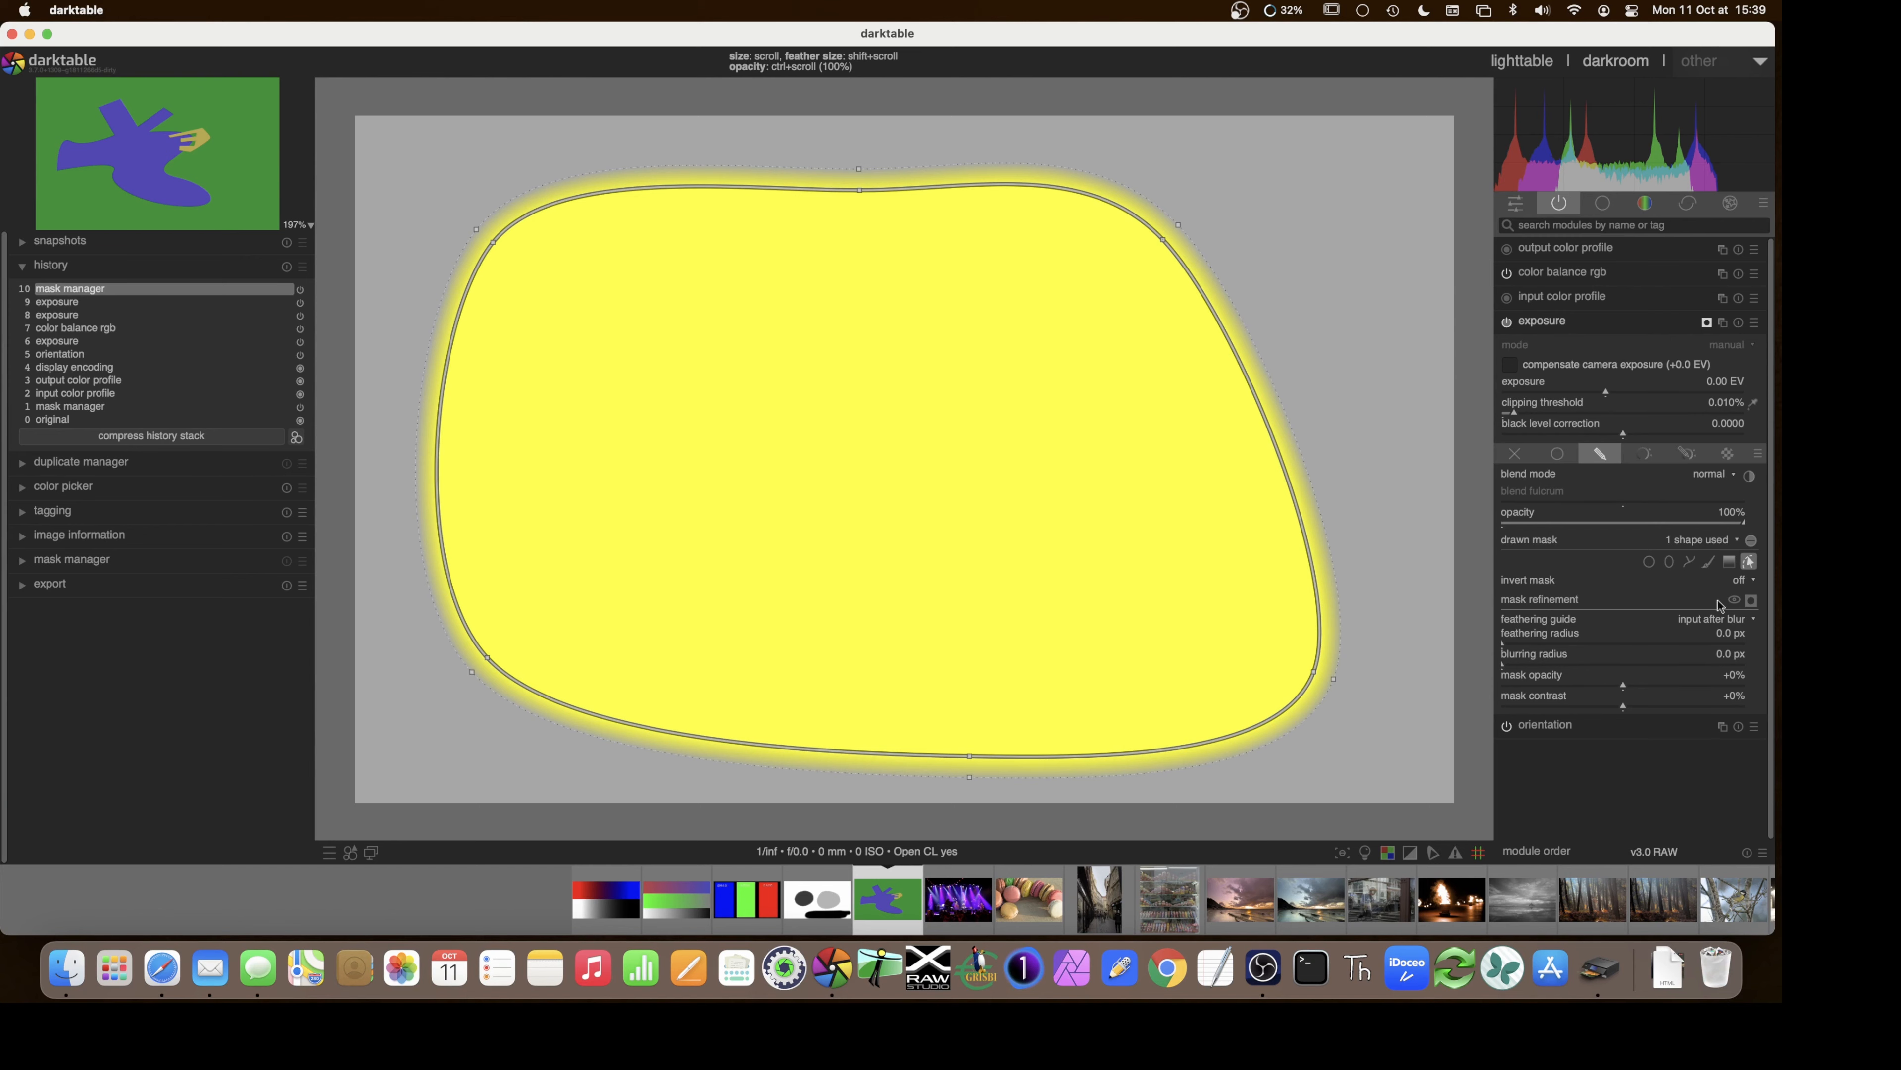
pyautogui.click(1751, 602)
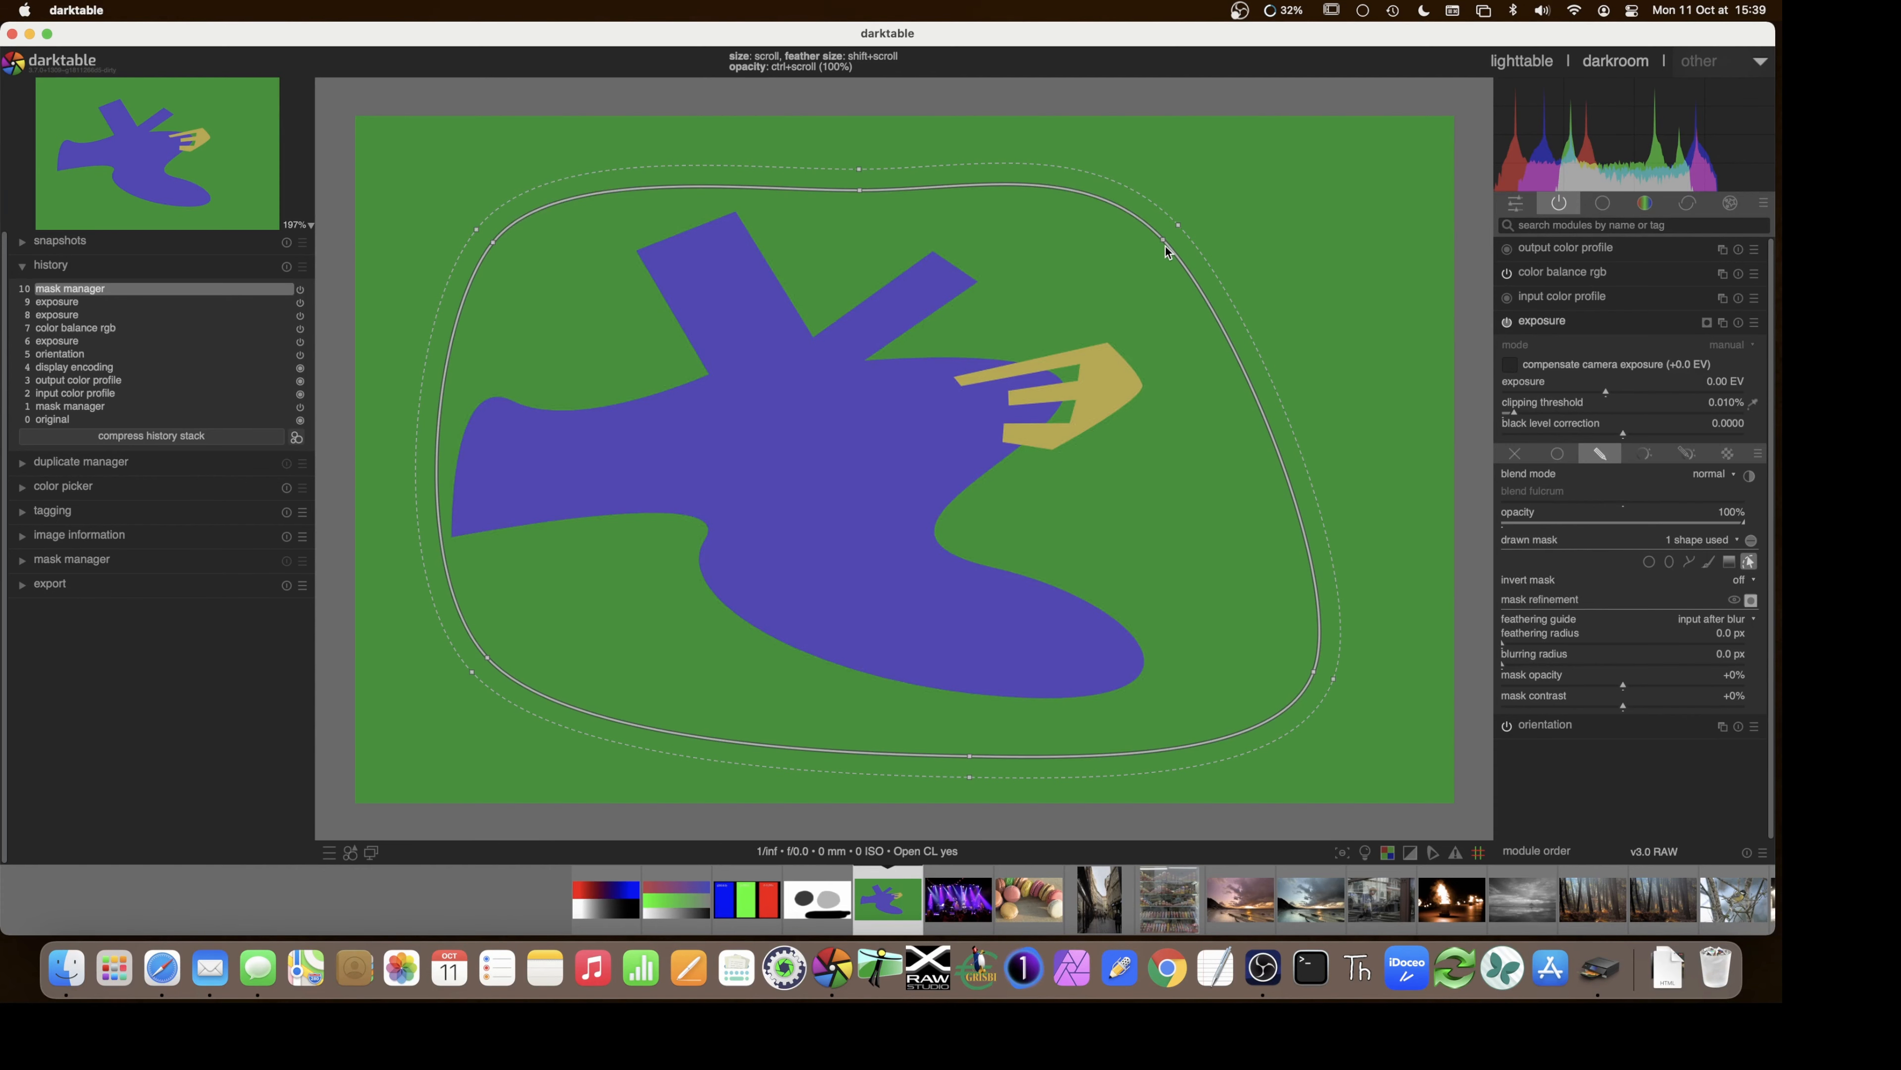
# - Reposition the path's top-middle and upper-right nodes, and add a node between them, raise it and remove it
pyautogui.moveTo(1162, 241); pyautogui.dragTo(1135, 277)
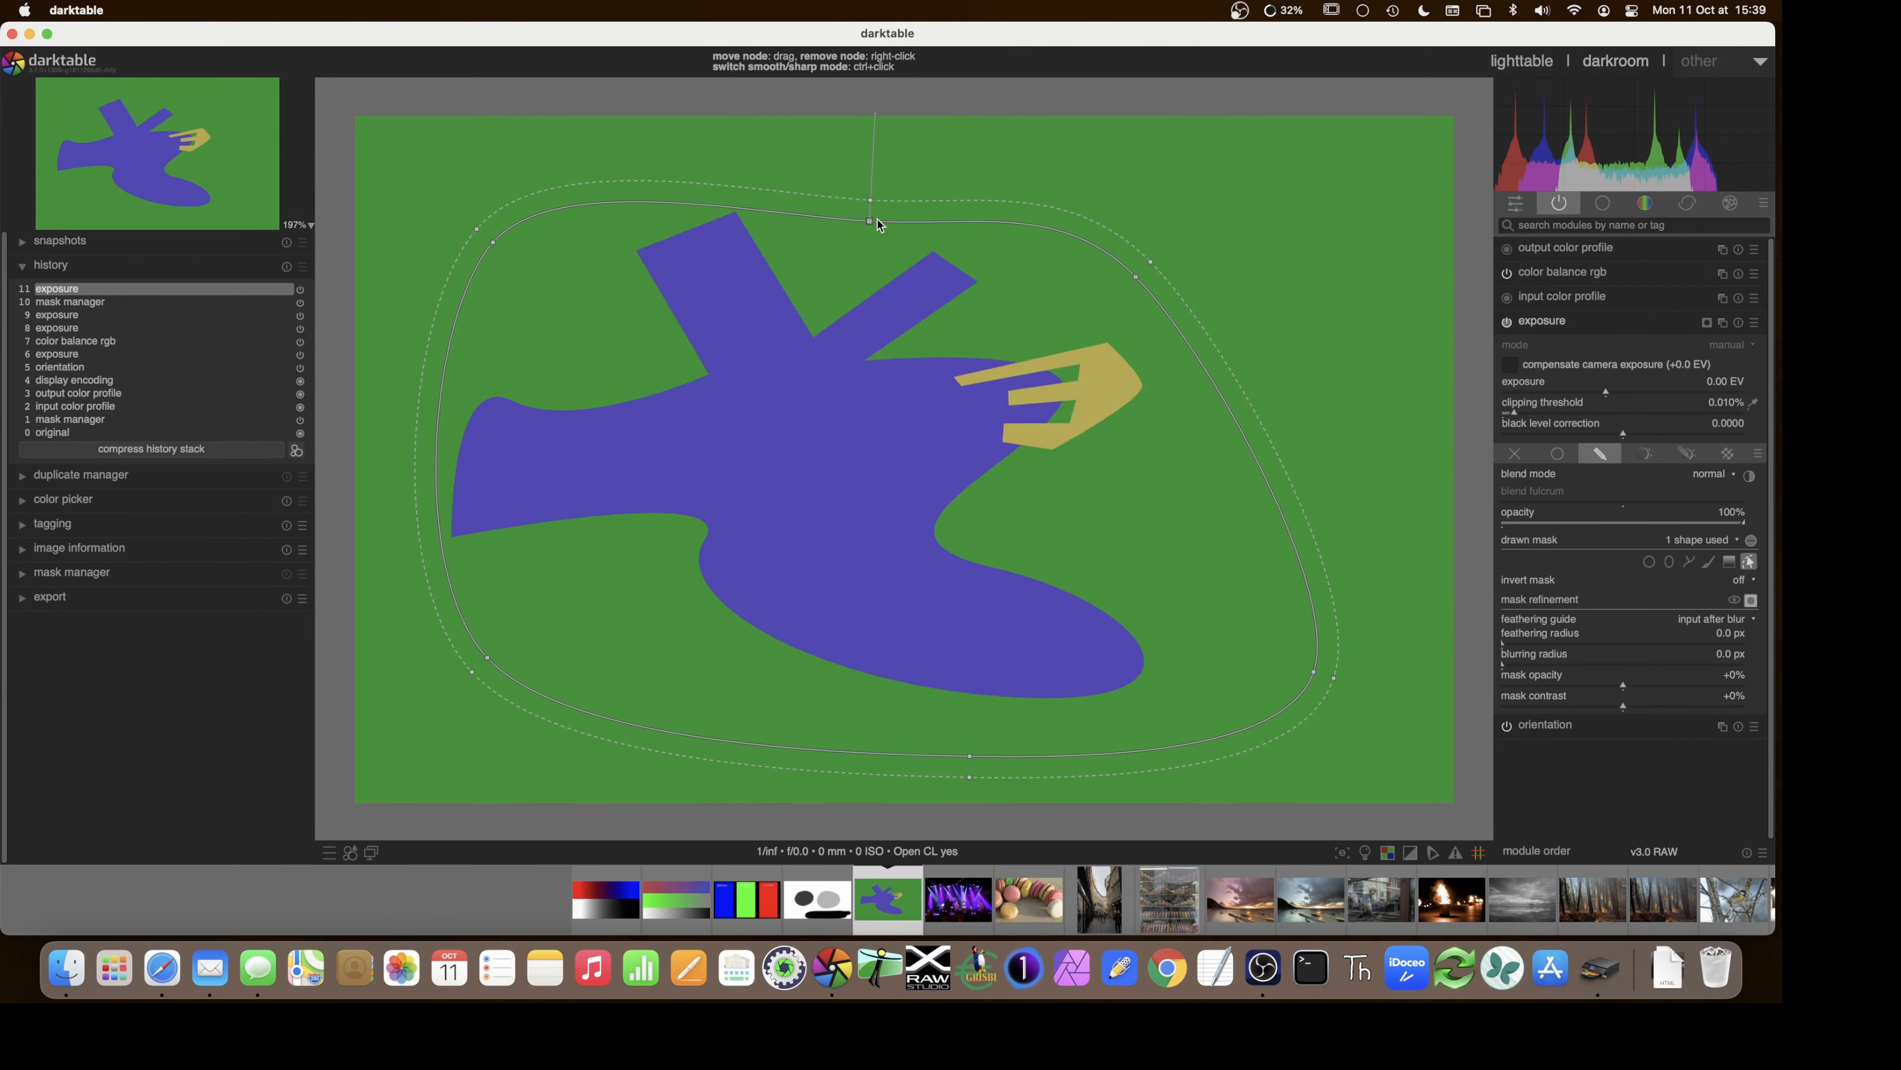
pyautogui.moveTo(878, 220); pyautogui.dragTo(837, 203)
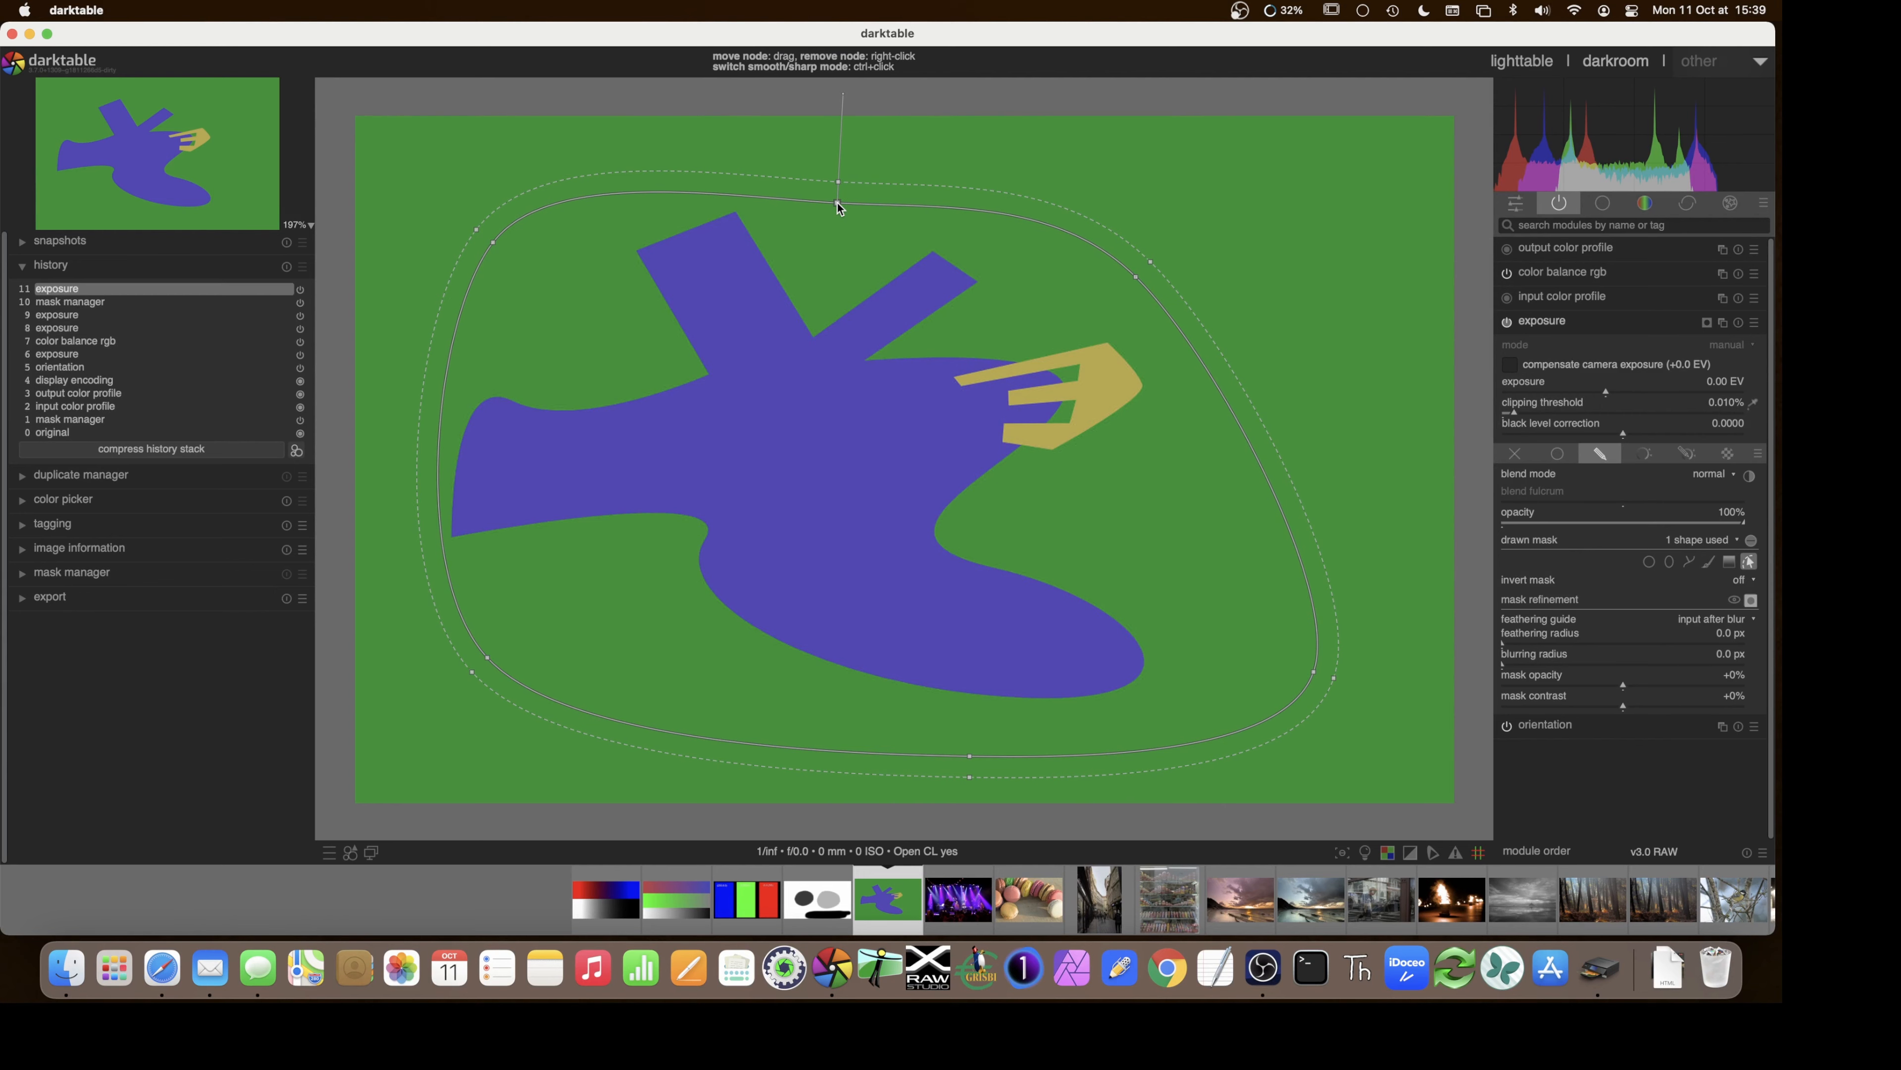
pyautogui.keyDown('ctrl'); pyautogui.click(1005, 216); pyautogui.keyUp('ctrl')
pyautogui.moveTo(1008, 219); pyautogui.dragTo(1017, 187)
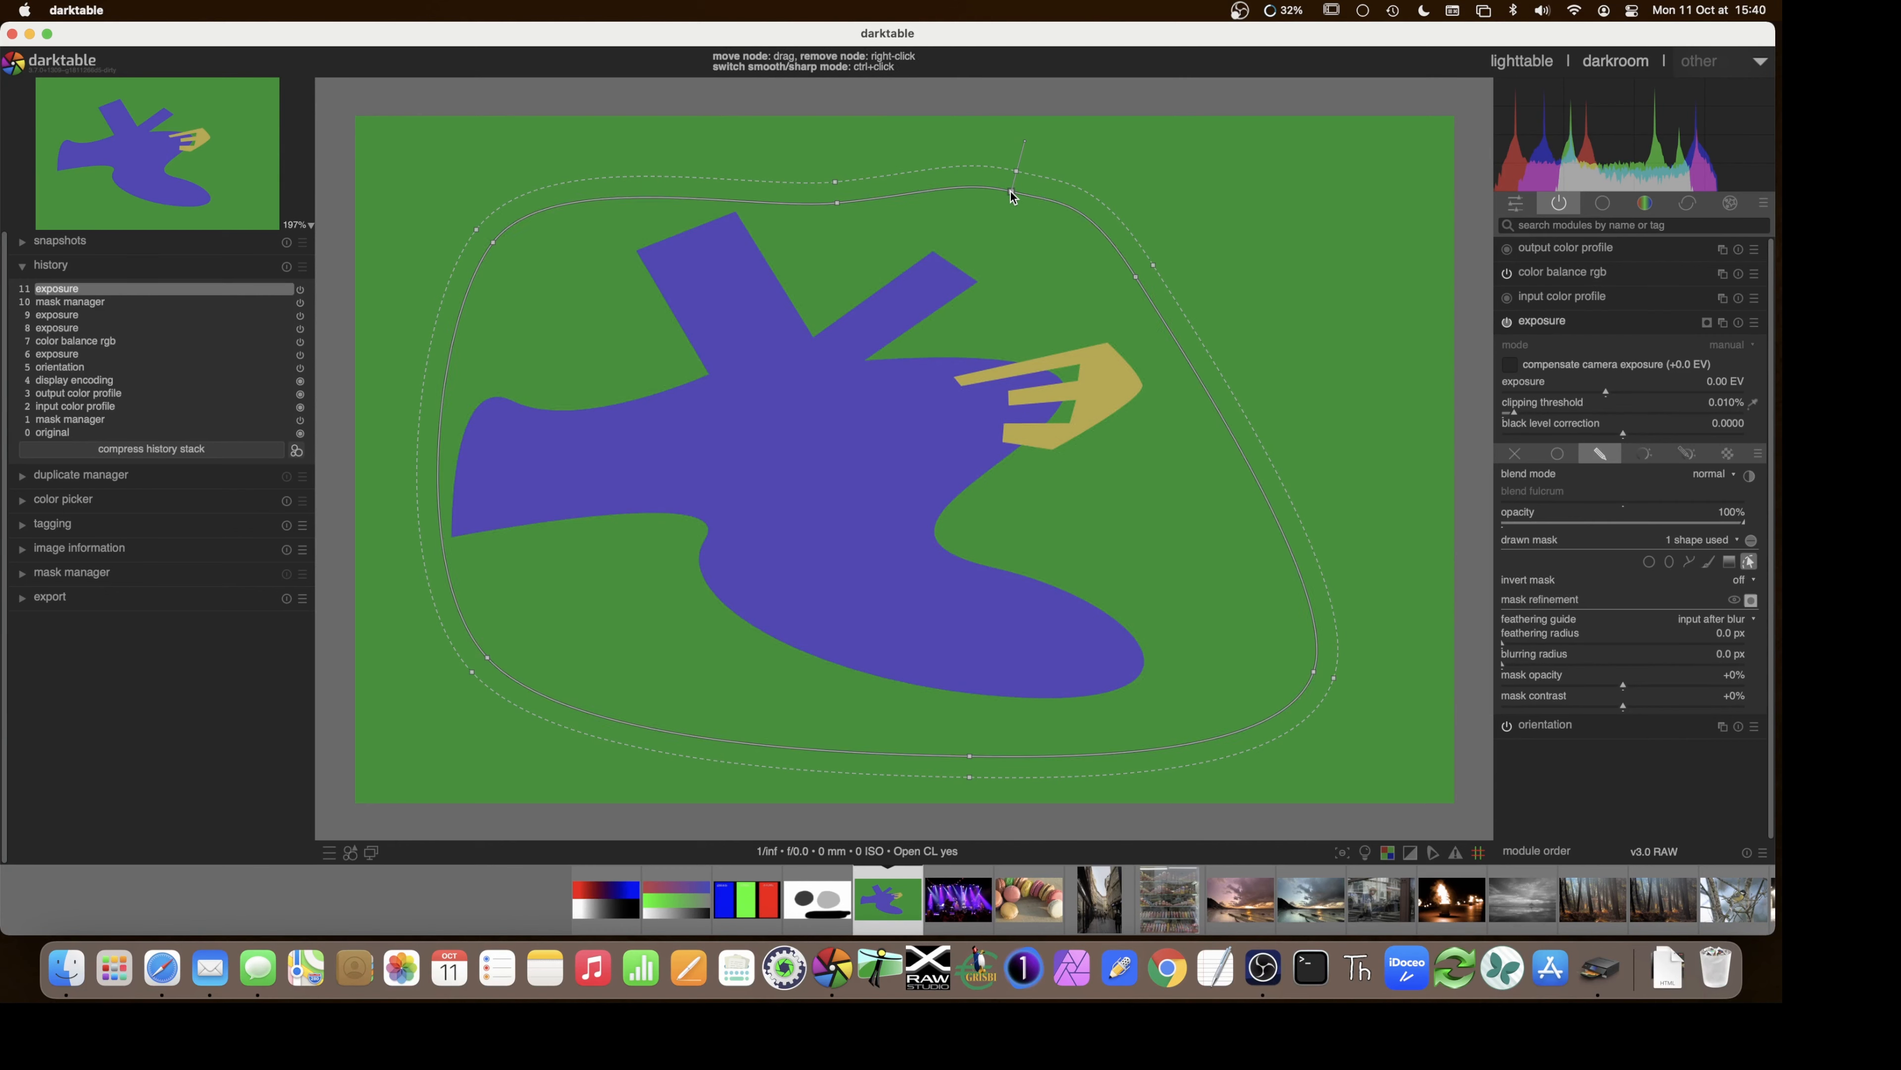
pyautogui.rightClick(1009, 190)
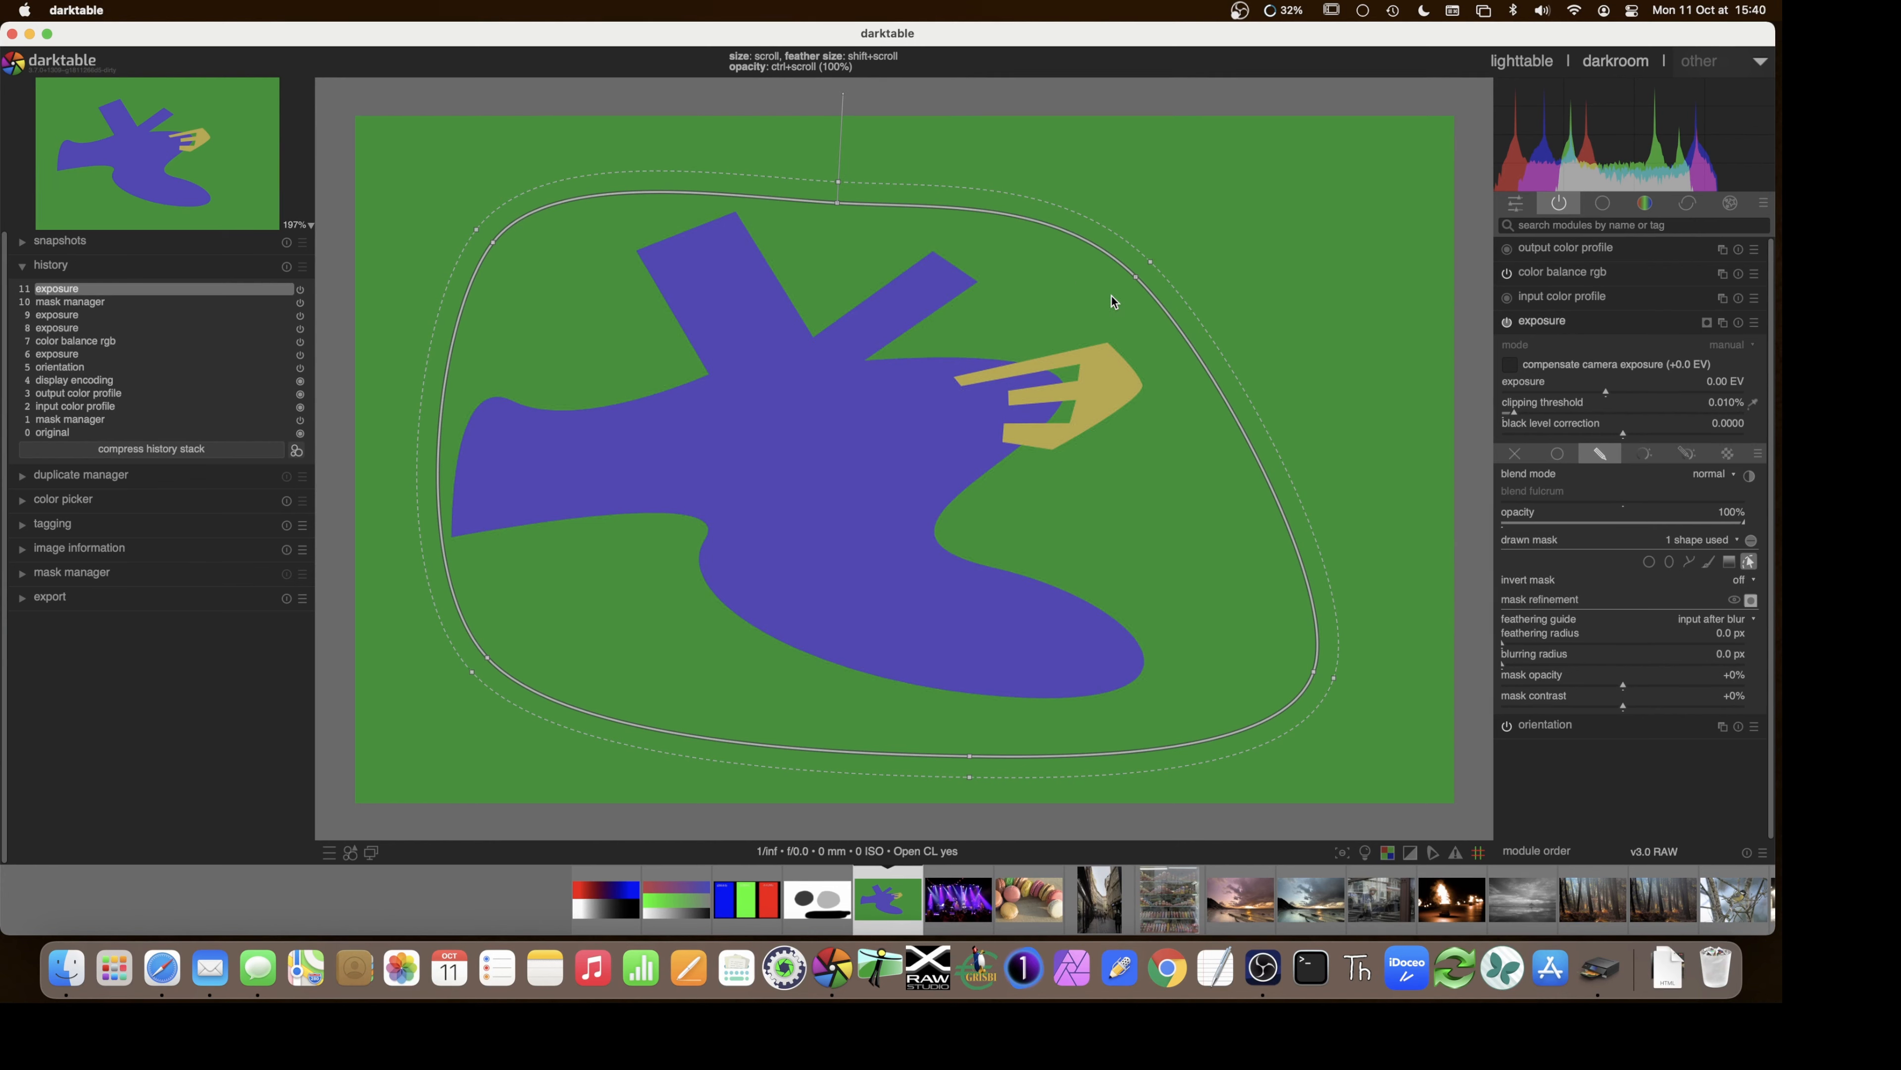
# - Add another node on the path's upper edge, and undo the removal of the whole mask so its elements can be edited
pyautogui.keyDown('ctrl'); pyautogui.click(1016, 217); pyautogui.keyUp('ctrl')
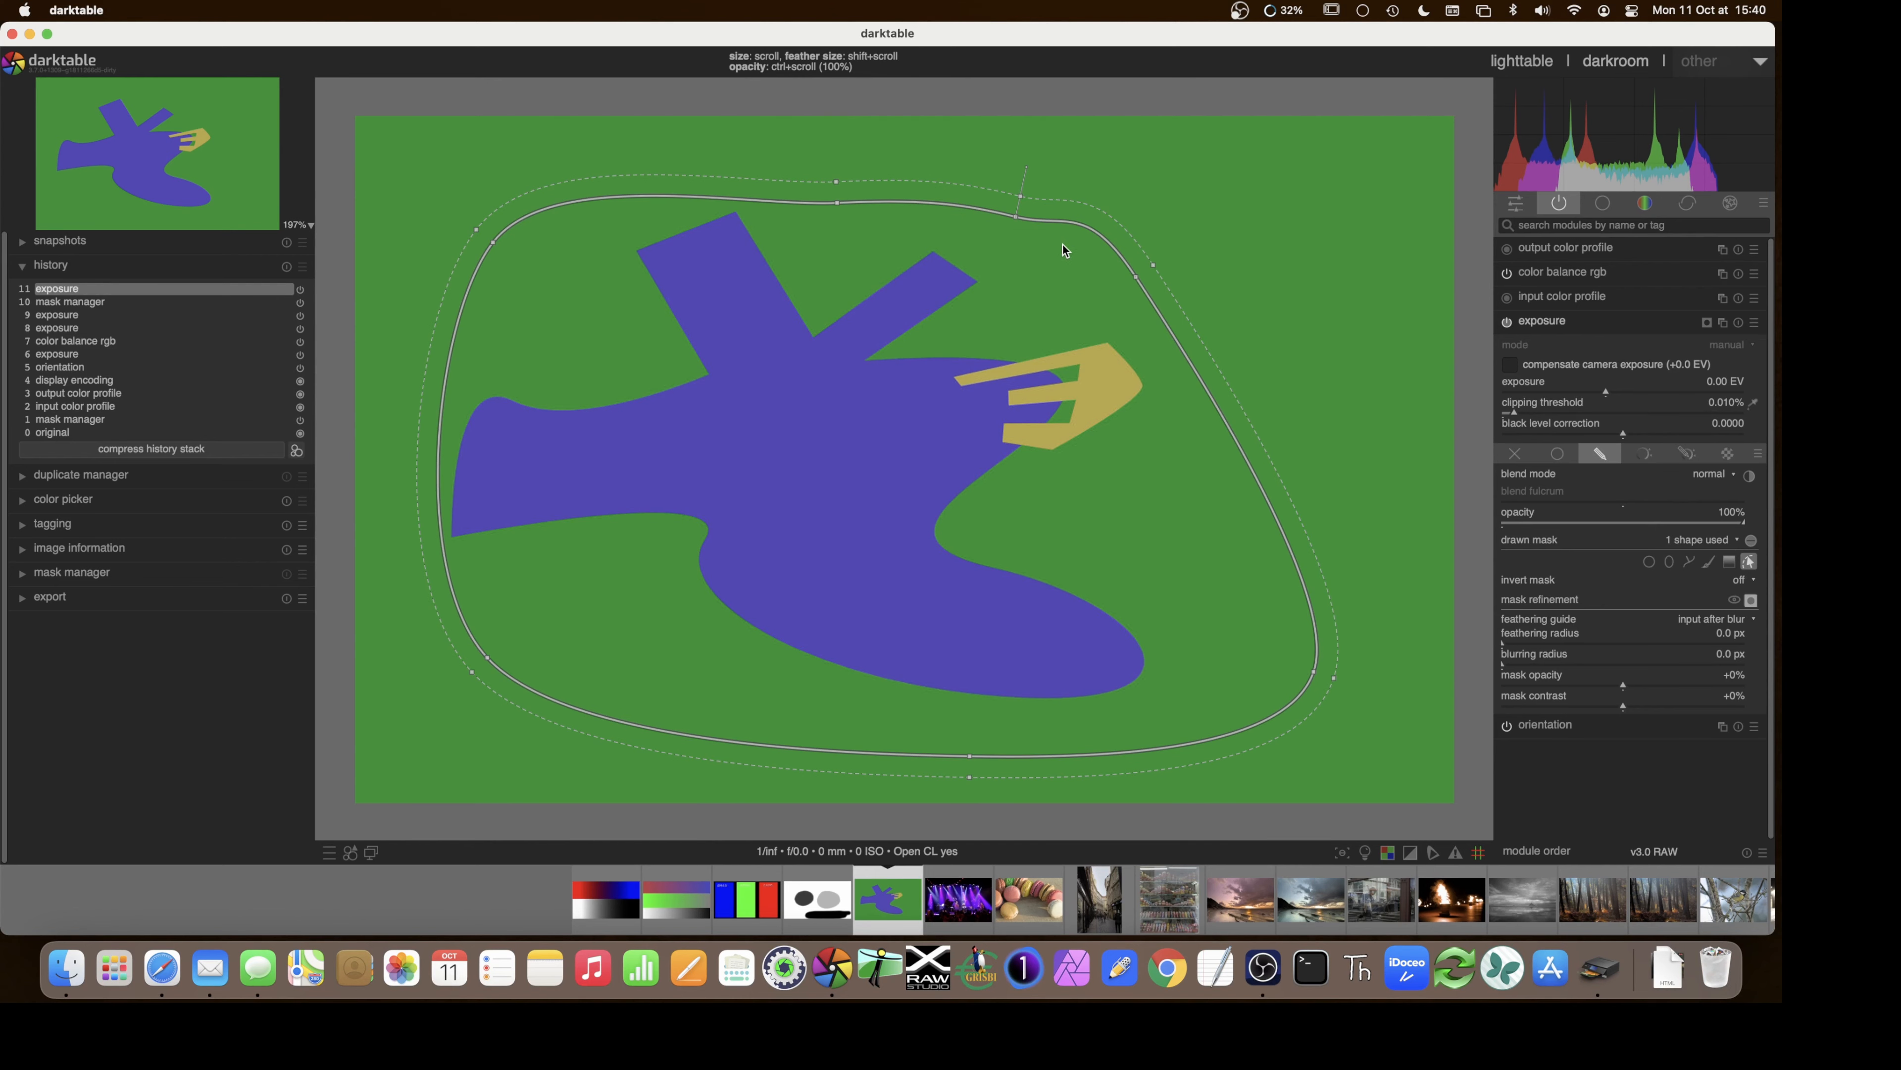
pyautogui.rightClick(1024, 219)
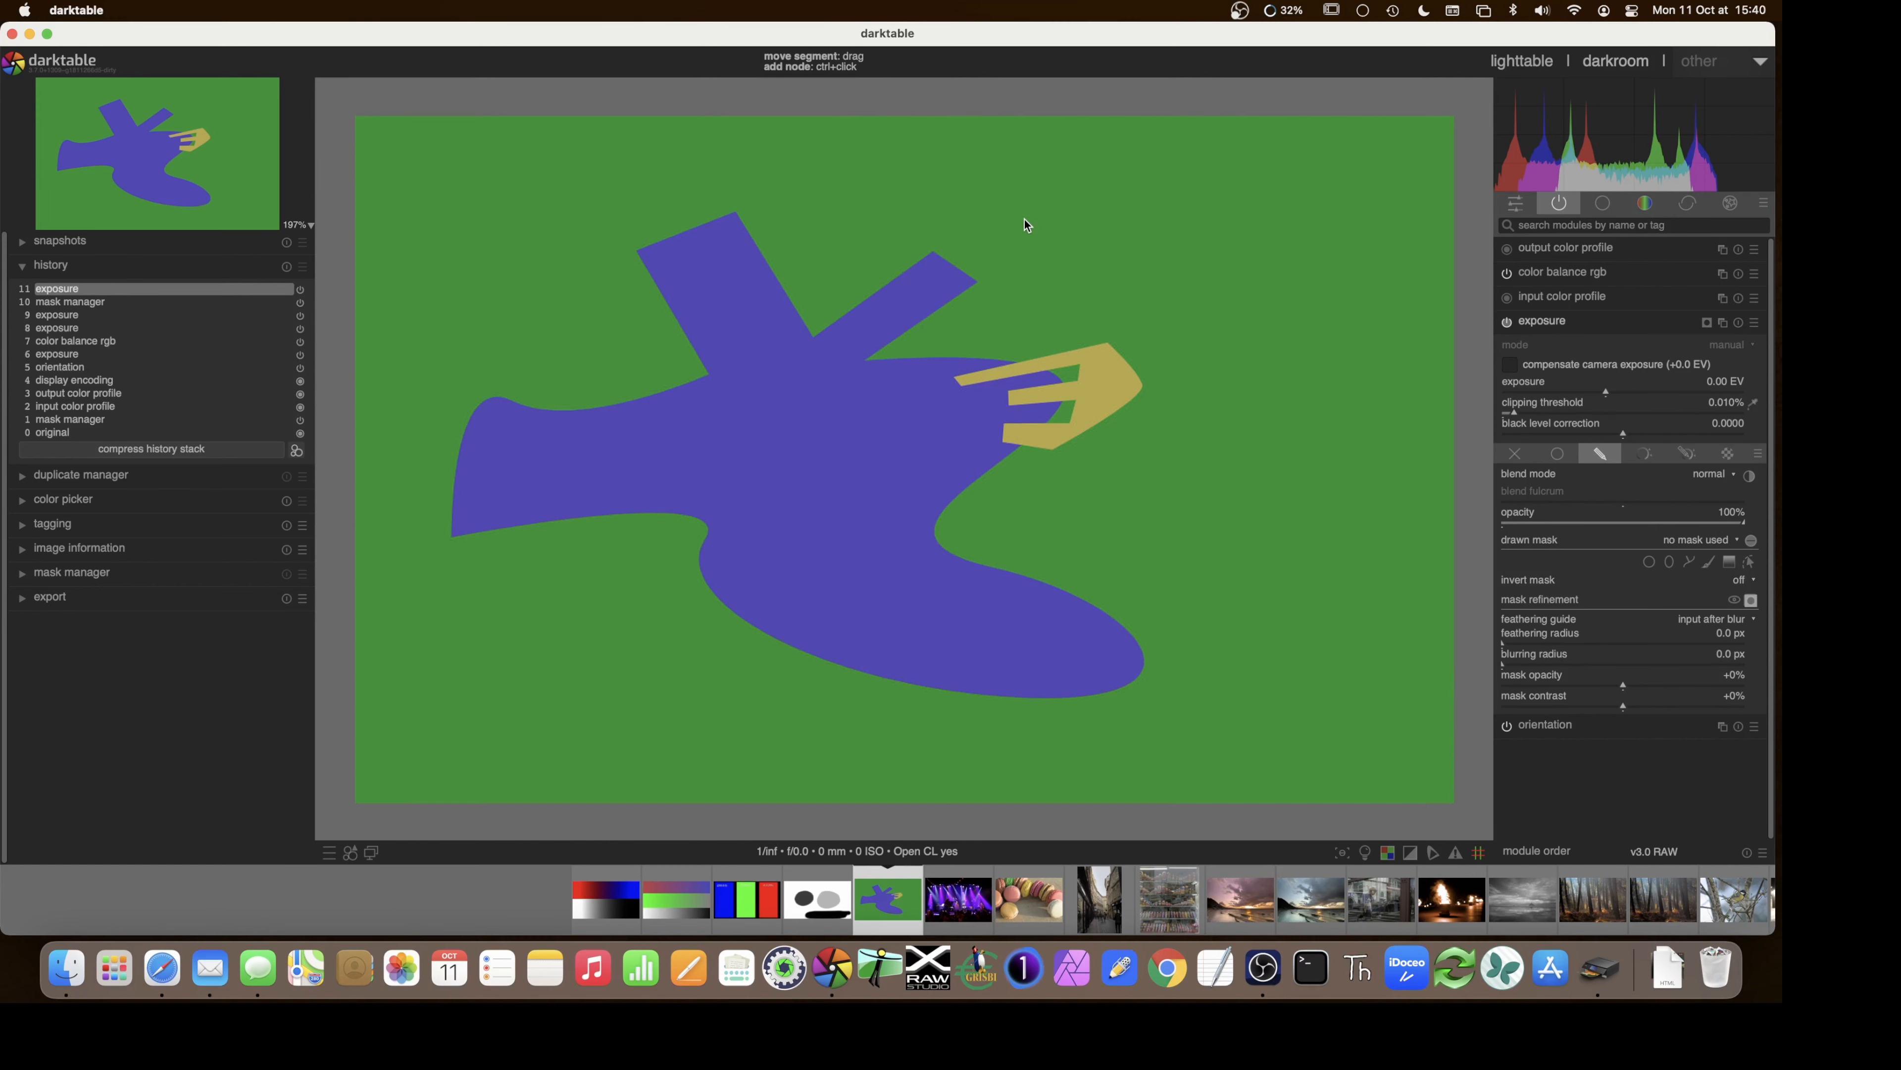
pyautogui.hotkey('ctrl', 'z')
pyautogui.press('super+z')
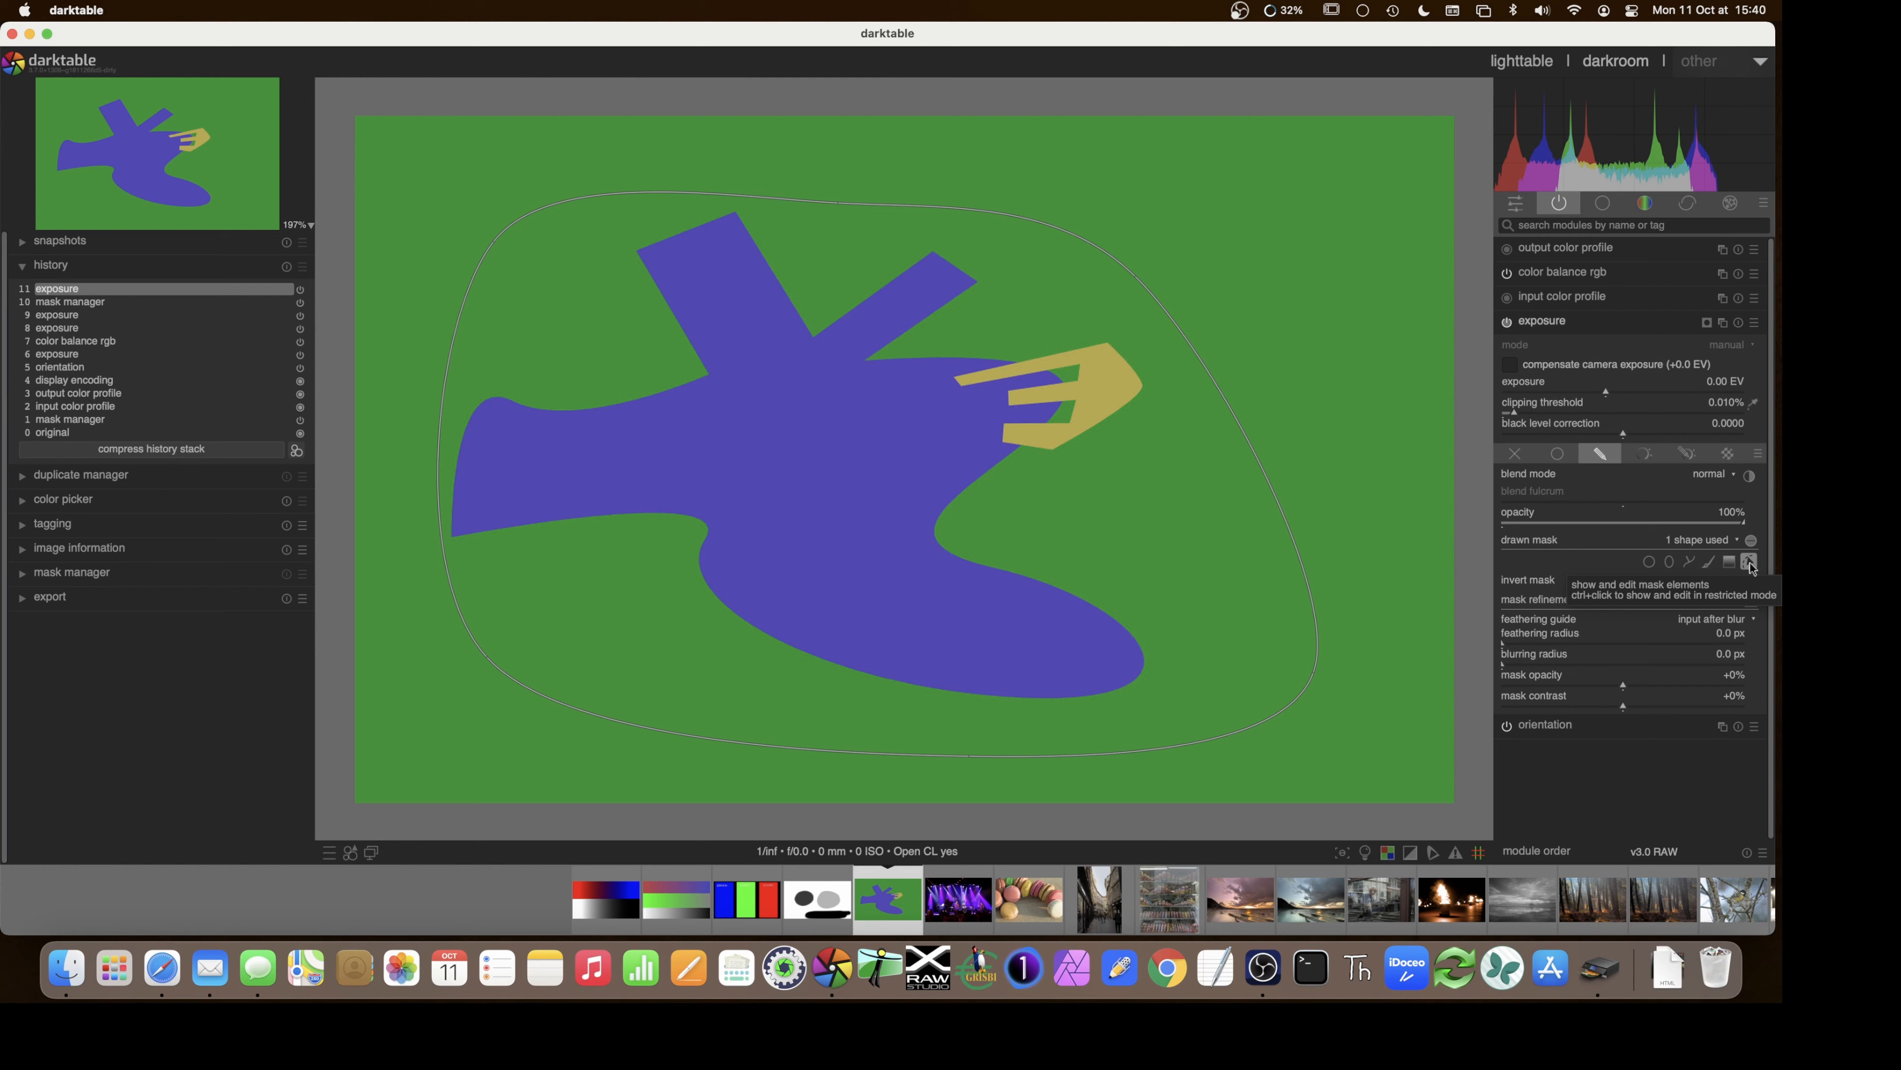
pyautogui.click(1749, 563)
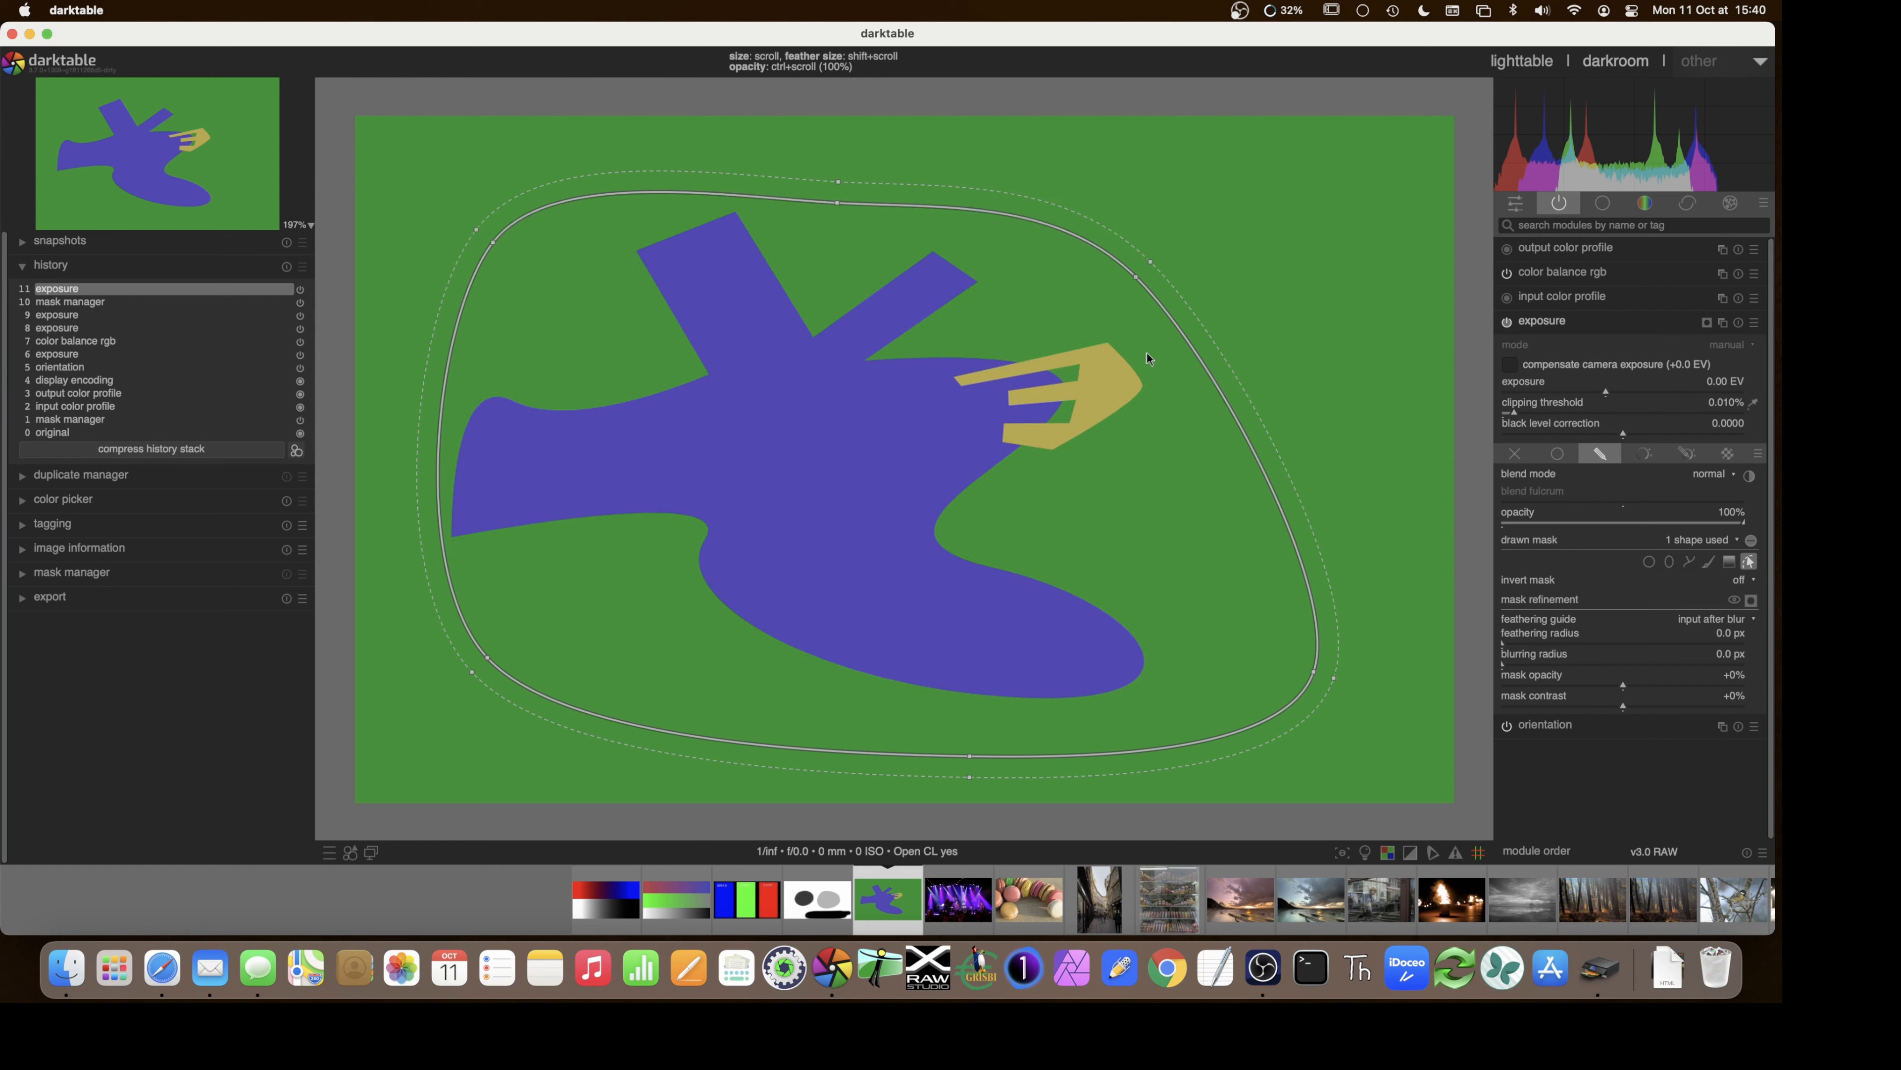
# - Add a node on the restored path's upper edge, shift it slightly upward and remove that node
pyautogui.keyDown('ctrl'); pyautogui.click(1002, 216); pyautogui.keyUp('ctrl')
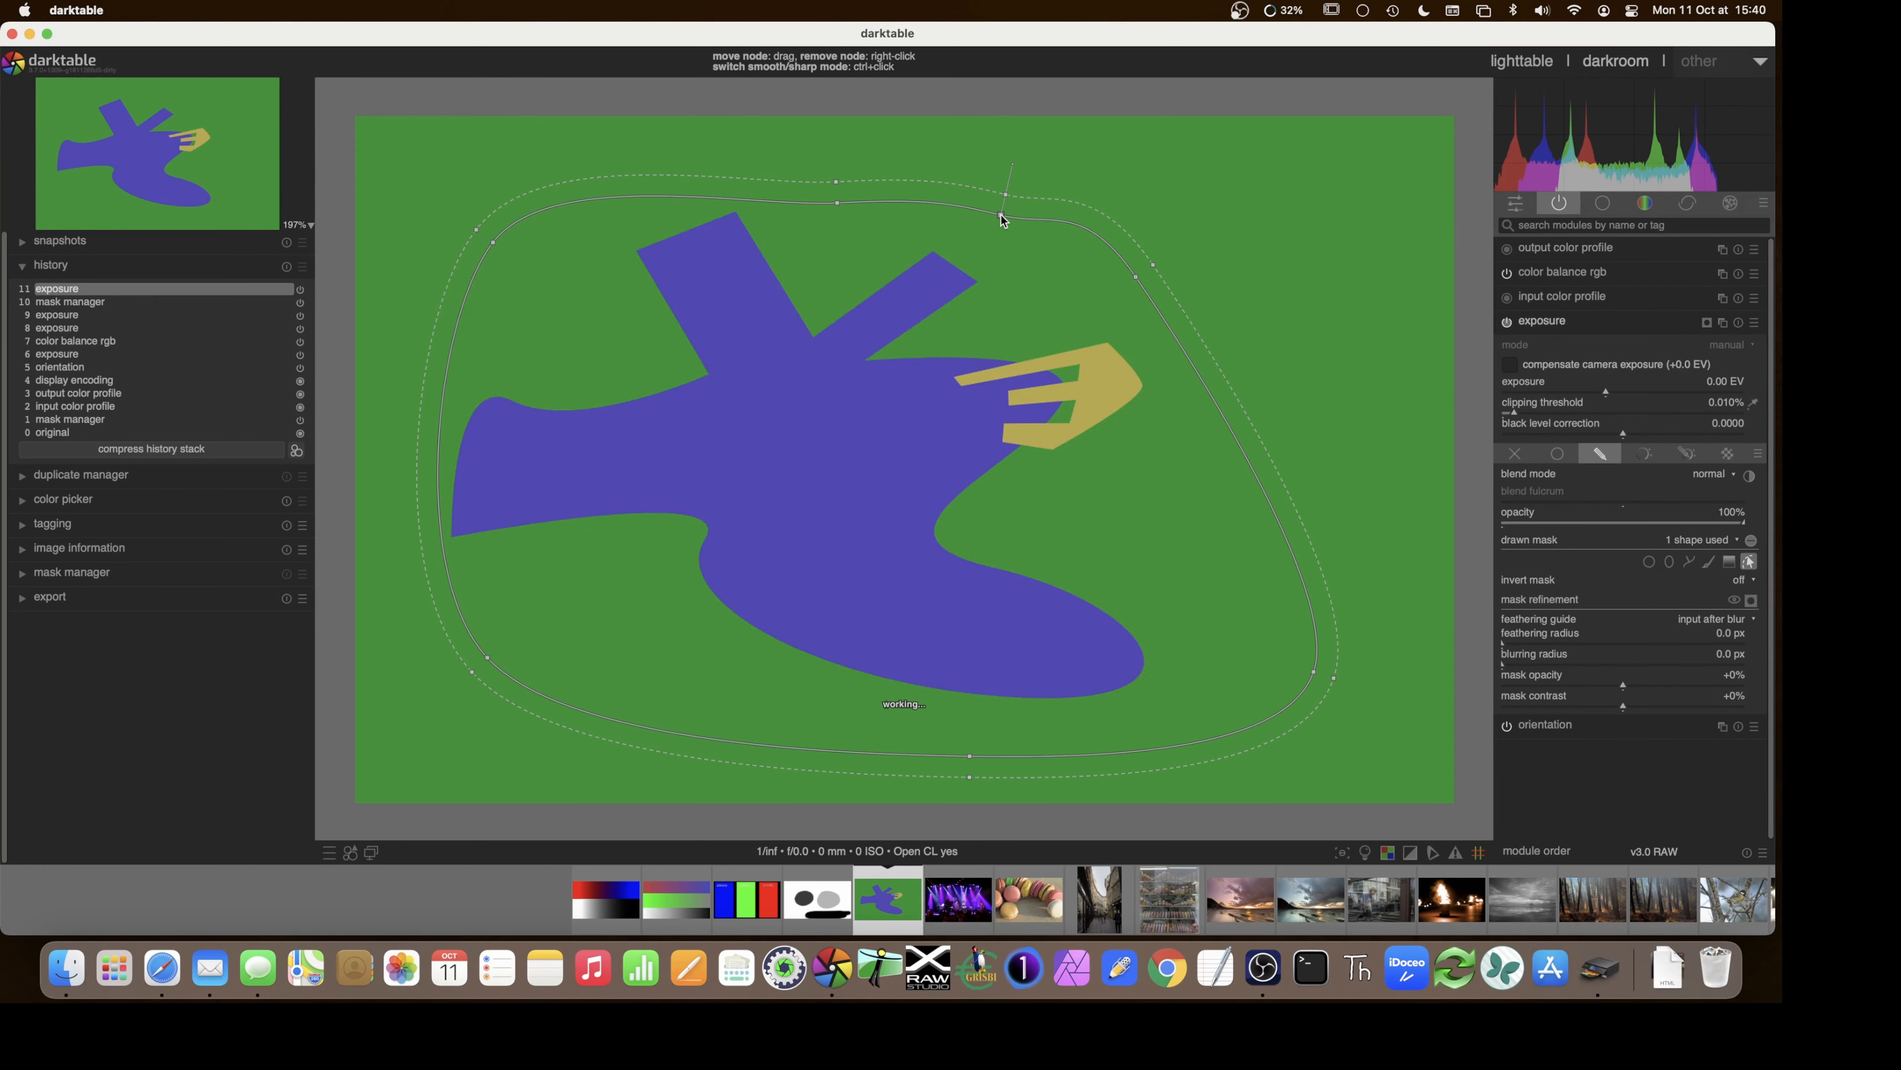
pyautogui.moveTo(1002, 216); pyautogui.dragTo(1006, 200)
pyautogui.rightClick(1004, 202)
# - Move the path's upper-right node inward onto the yellow hand and back outside it, and adjust the node's curvature
pyautogui.moveTo(1136, 277); pyautogui.dragTo(1079, 394)
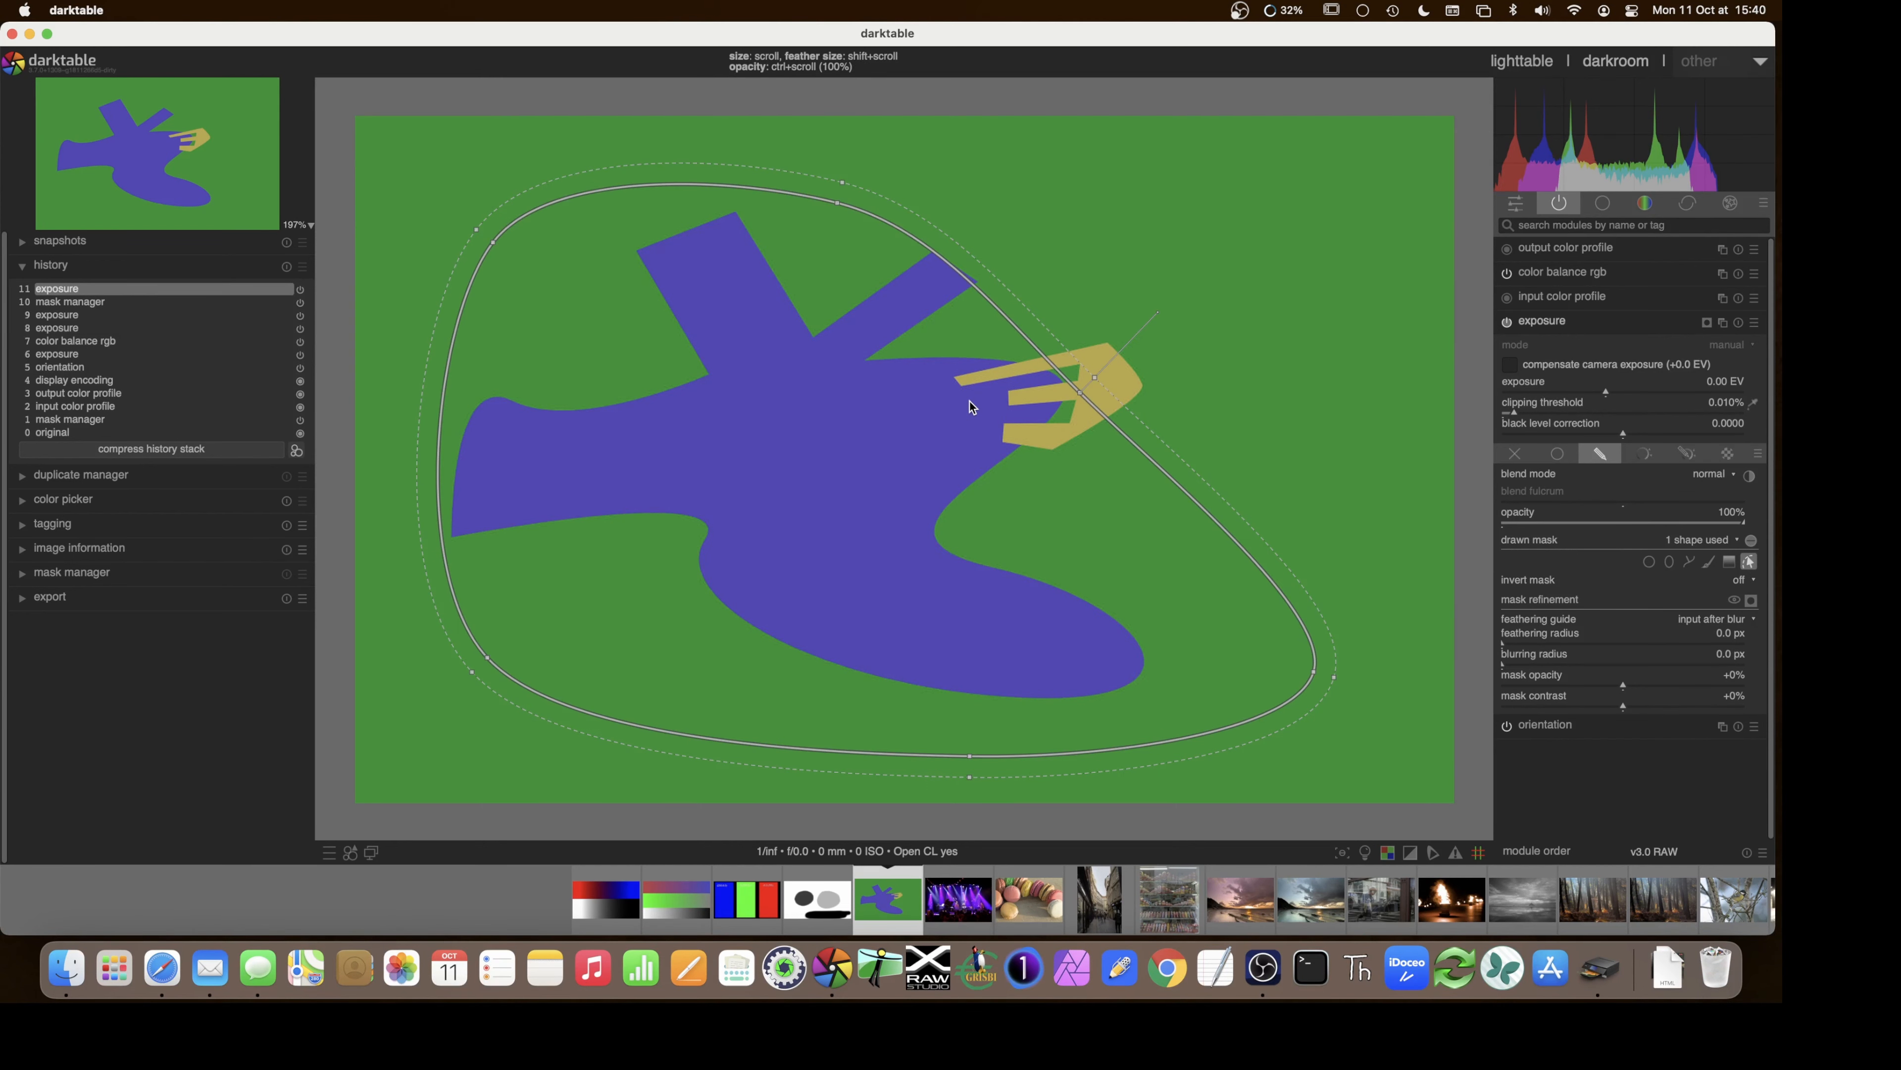
pyautogui.moveTo(1078, 394); pyautogui.dragTo(1148, 309)
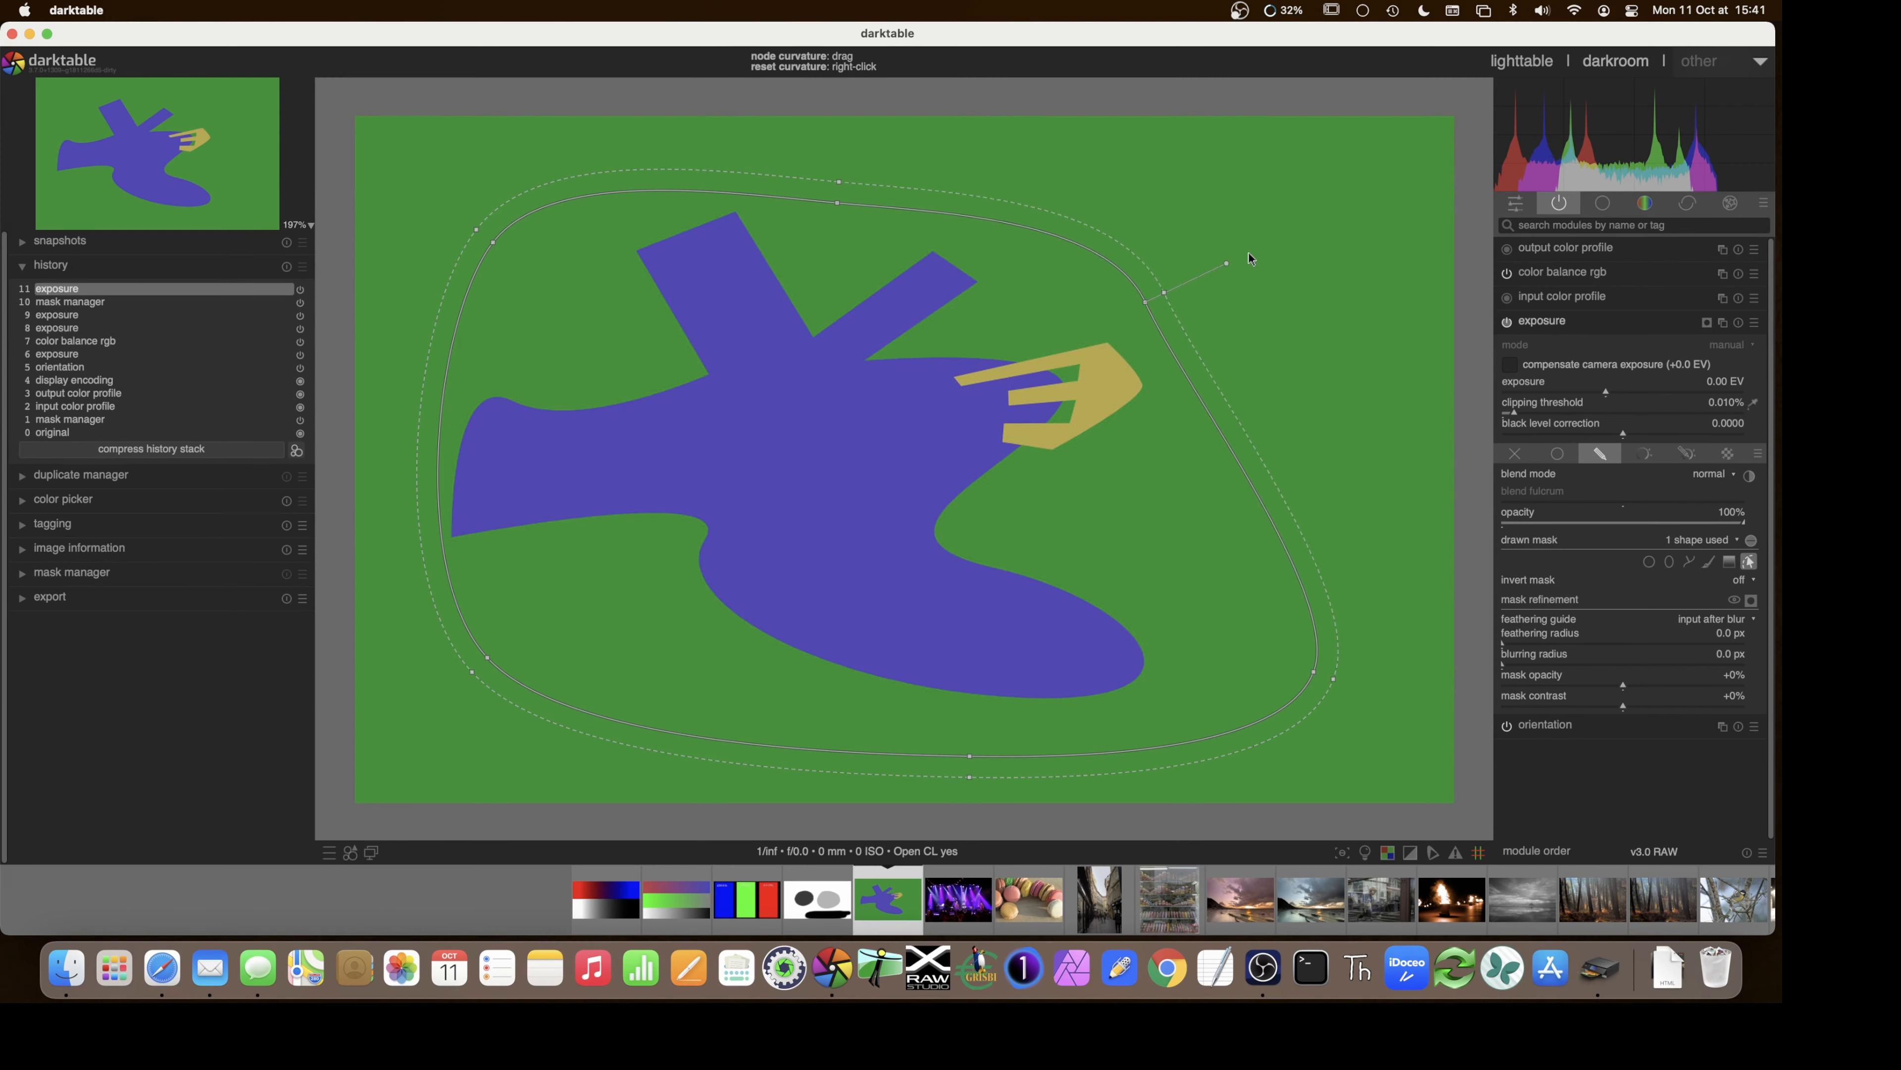
pyautogui.moveTo(1262, 160); pyautogui.dragTo(1228, 161)
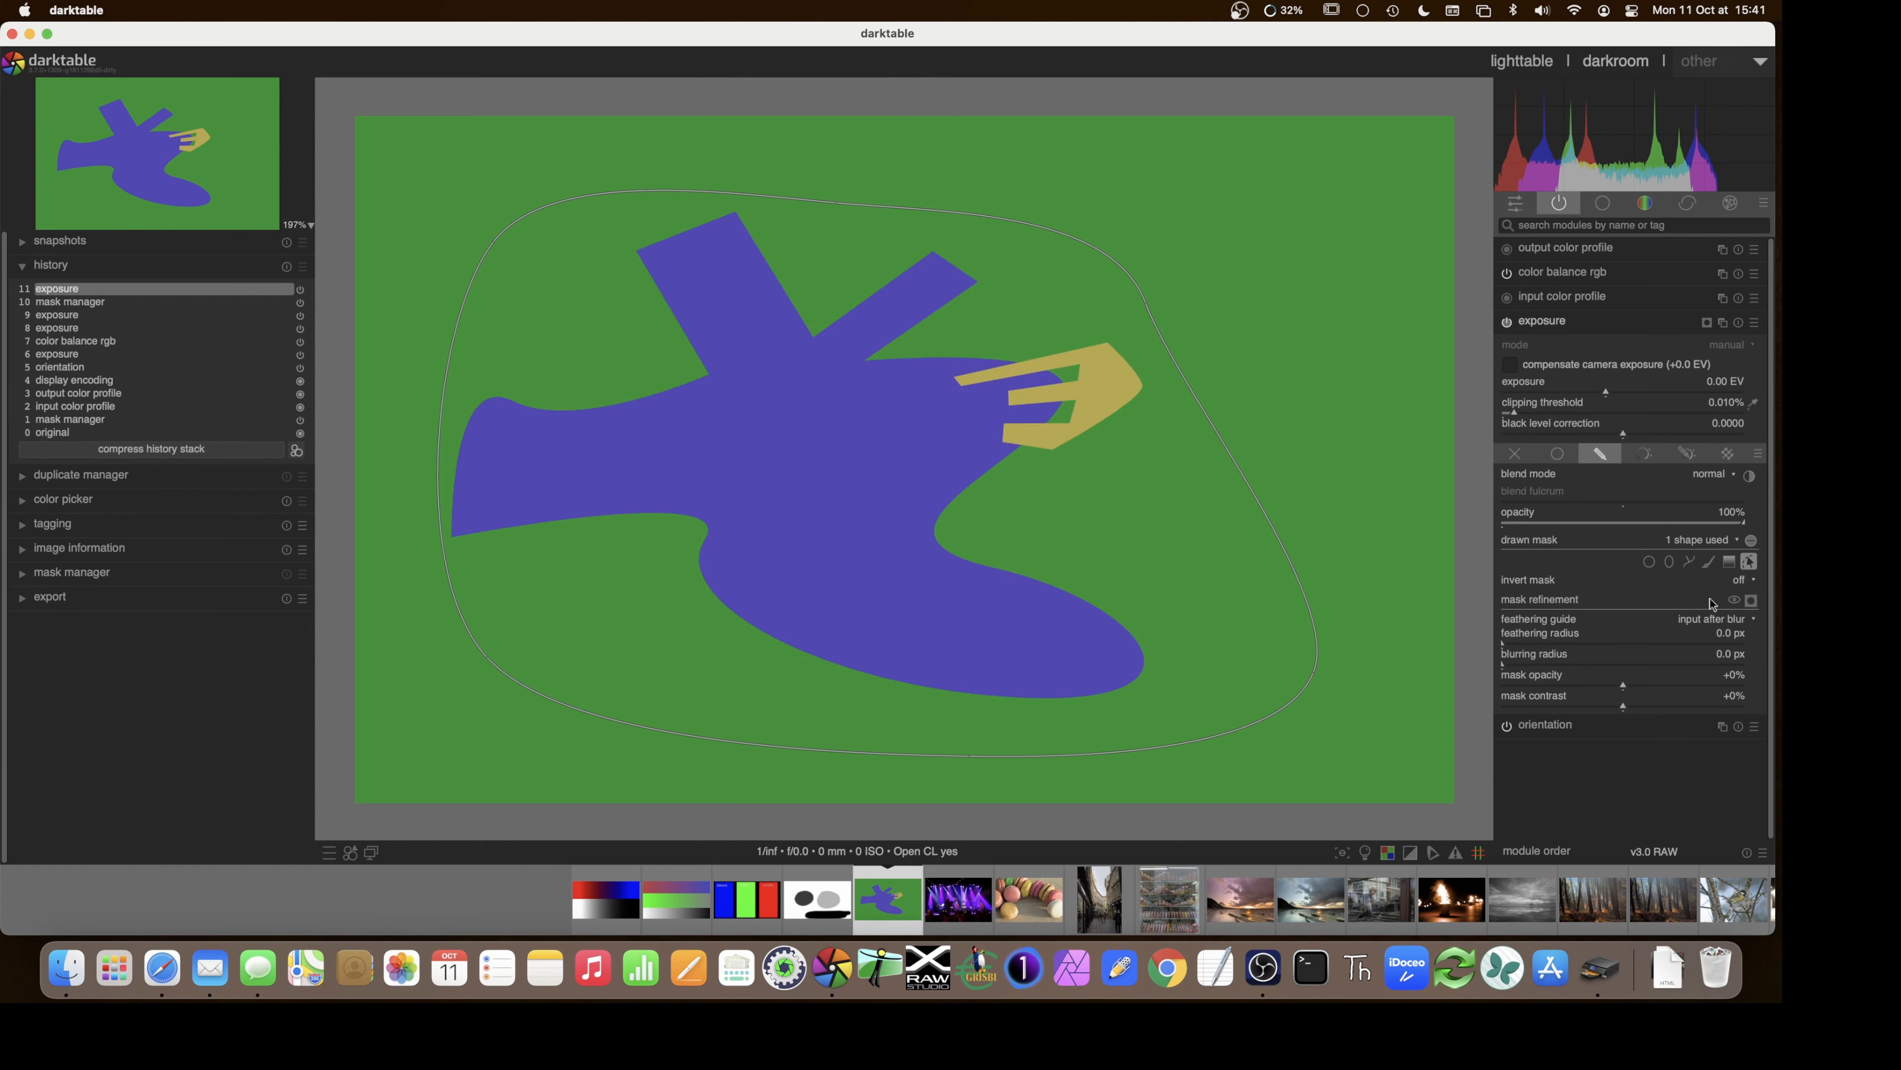
# - Remove the large path from the exposure mask and draw a new smooth path tracing the lower purple lobe
pyautogui.rightClick(1111, 442)
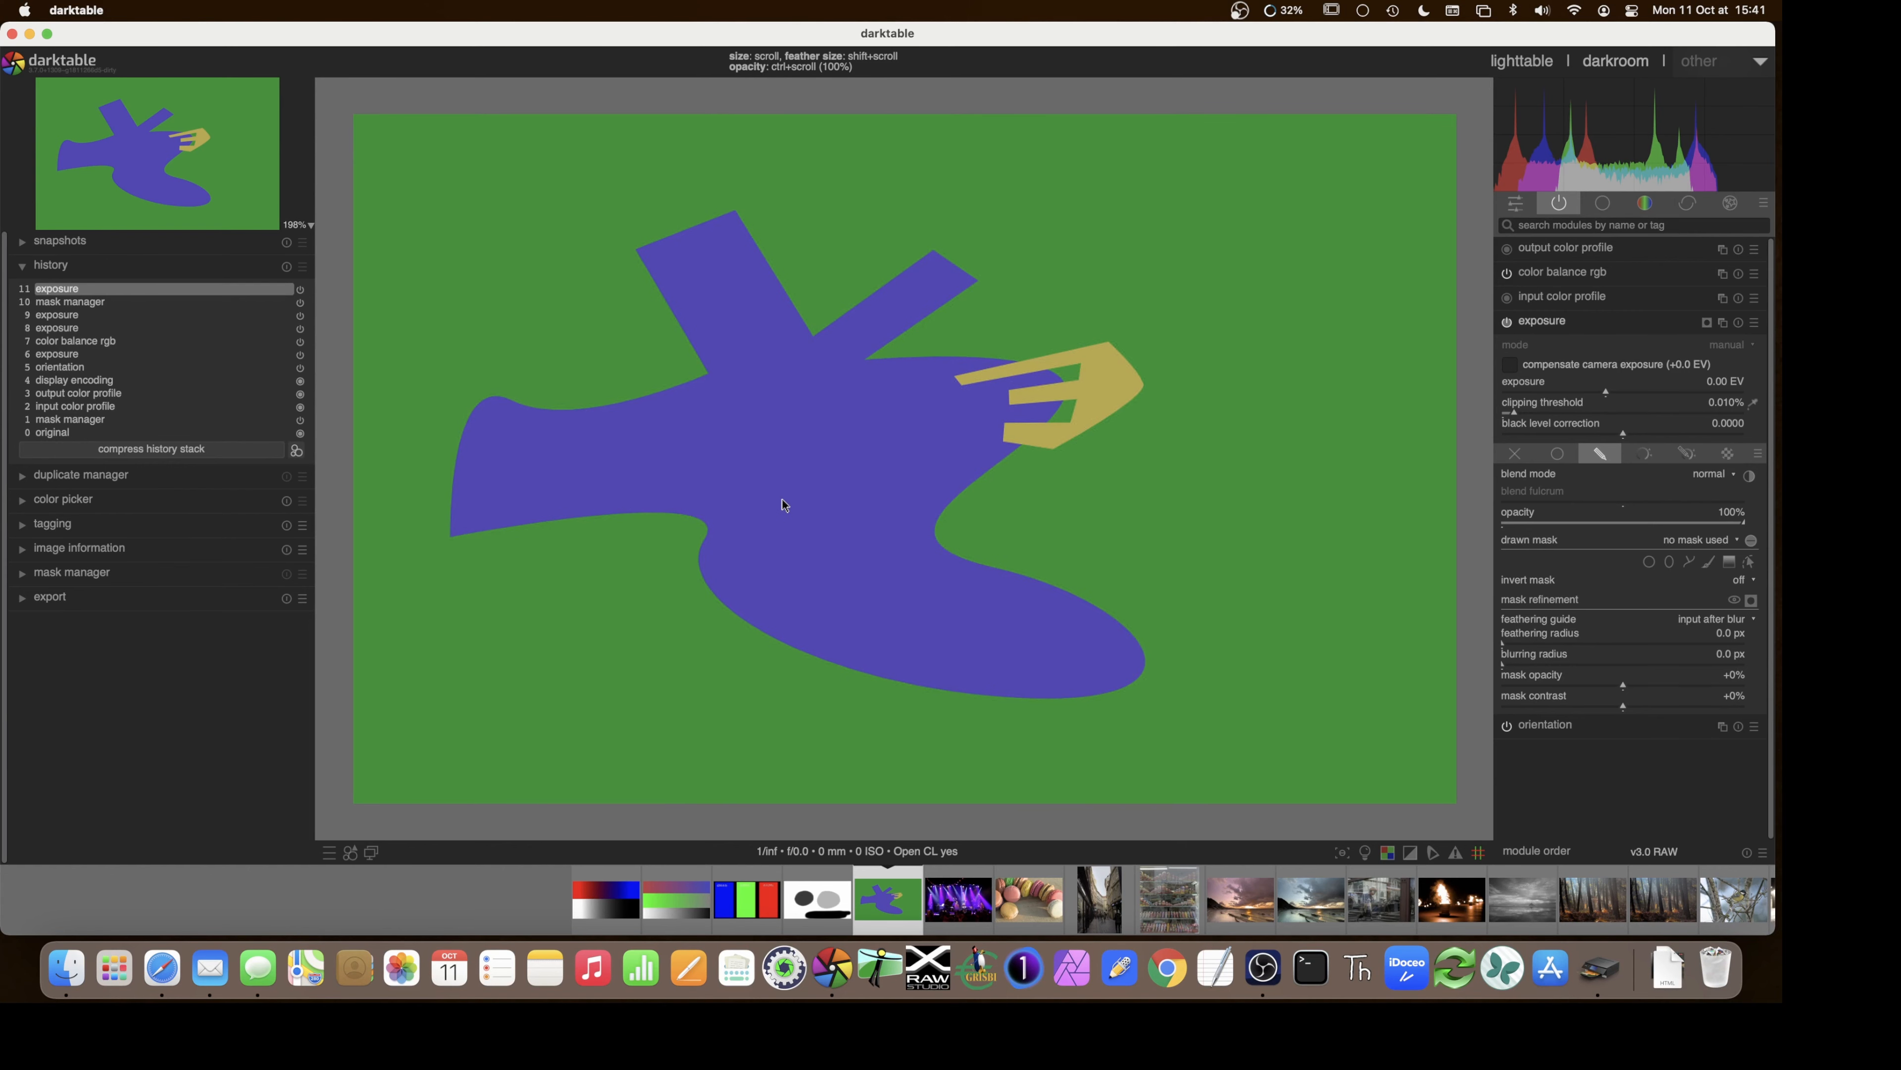
pyautogui.scroll(4, 756, 505)
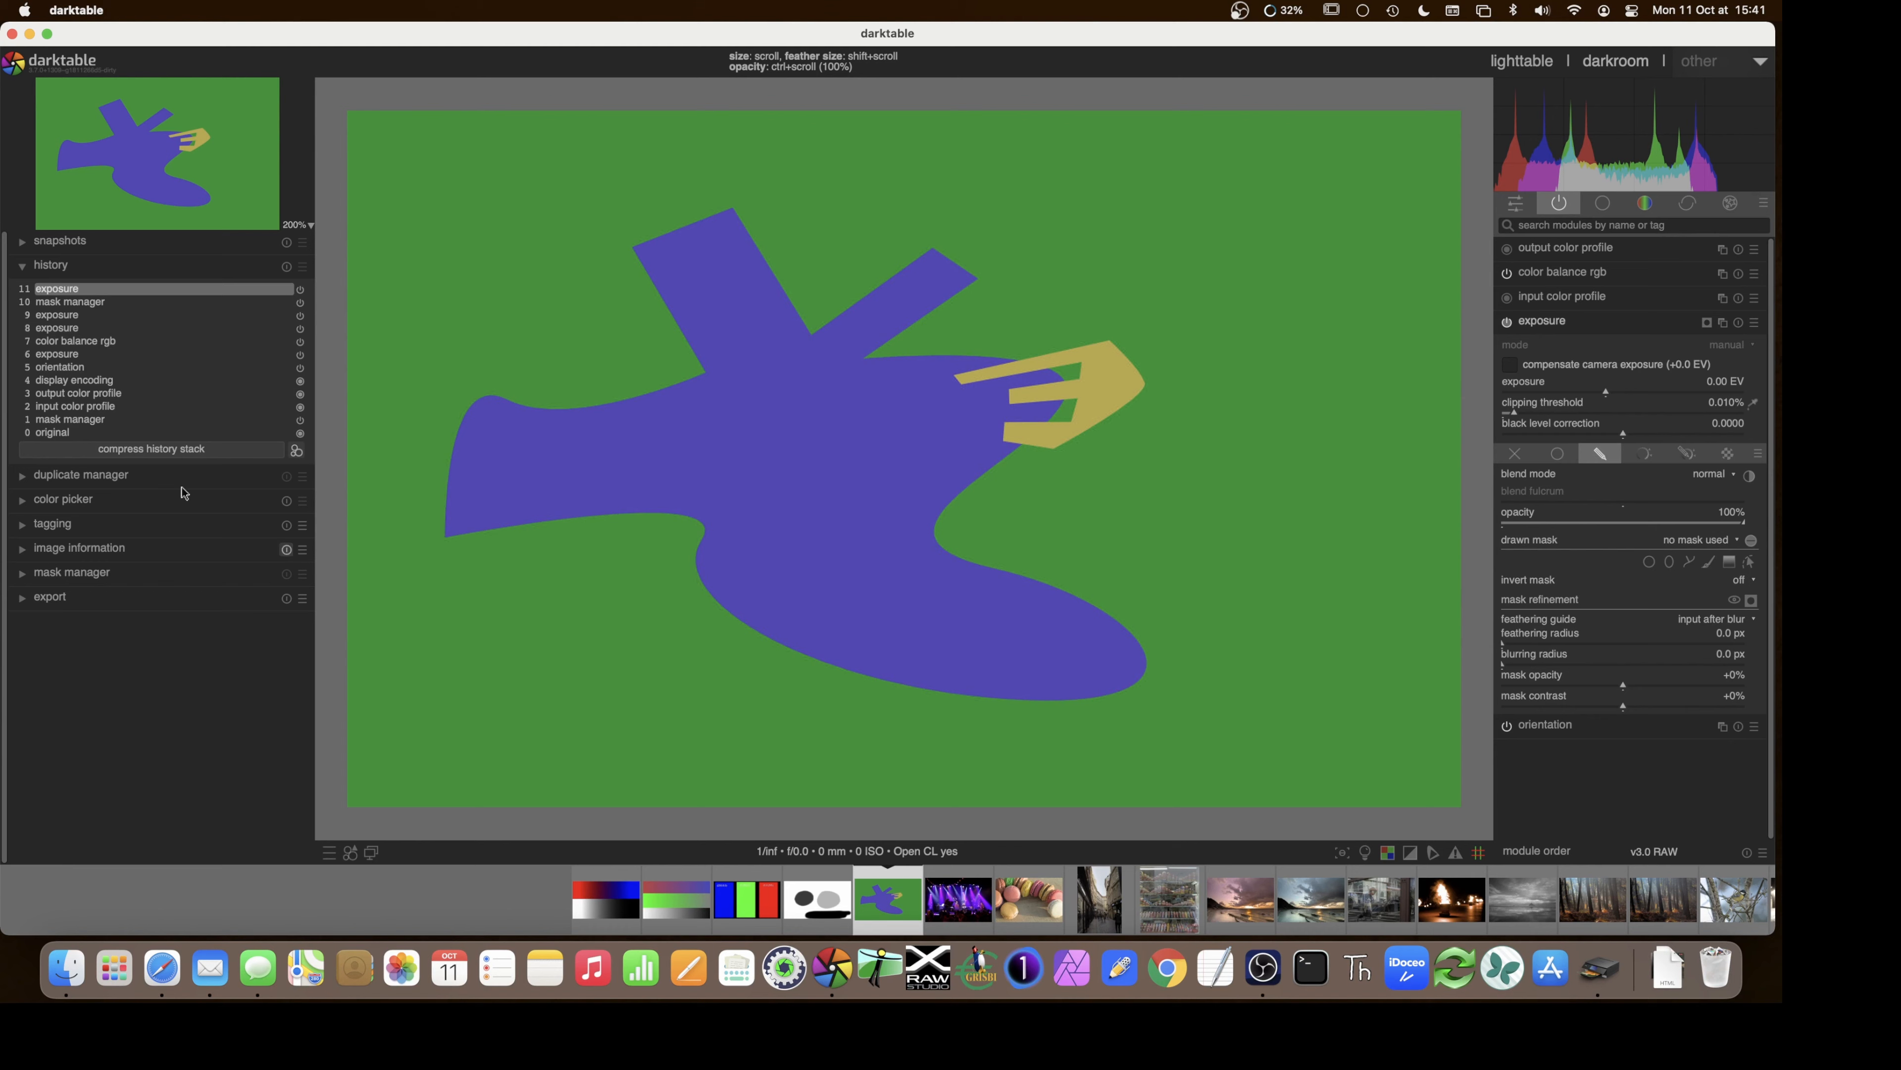
pyautogui.click(1690, 561)
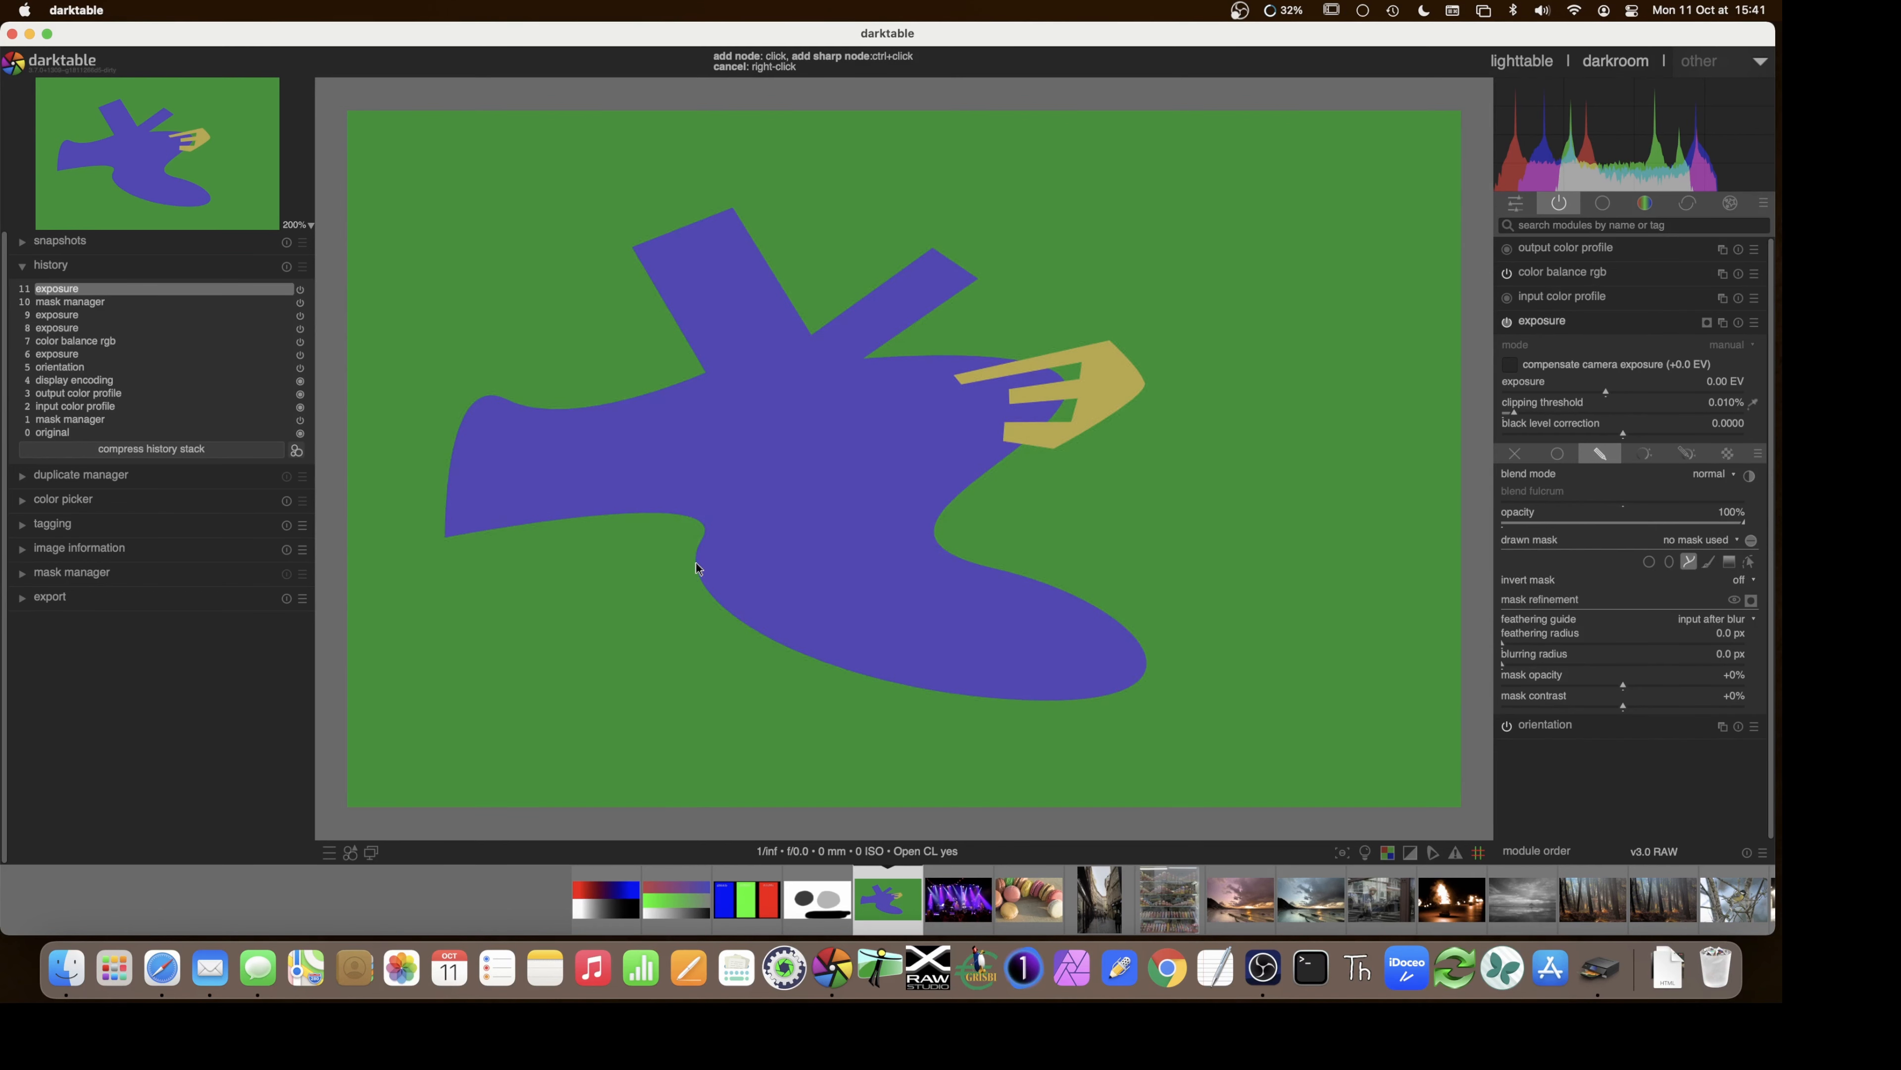
pyautogui.click(744, 621)
pyautogui.click(906, 682)
pyautogui.click(998, 696)
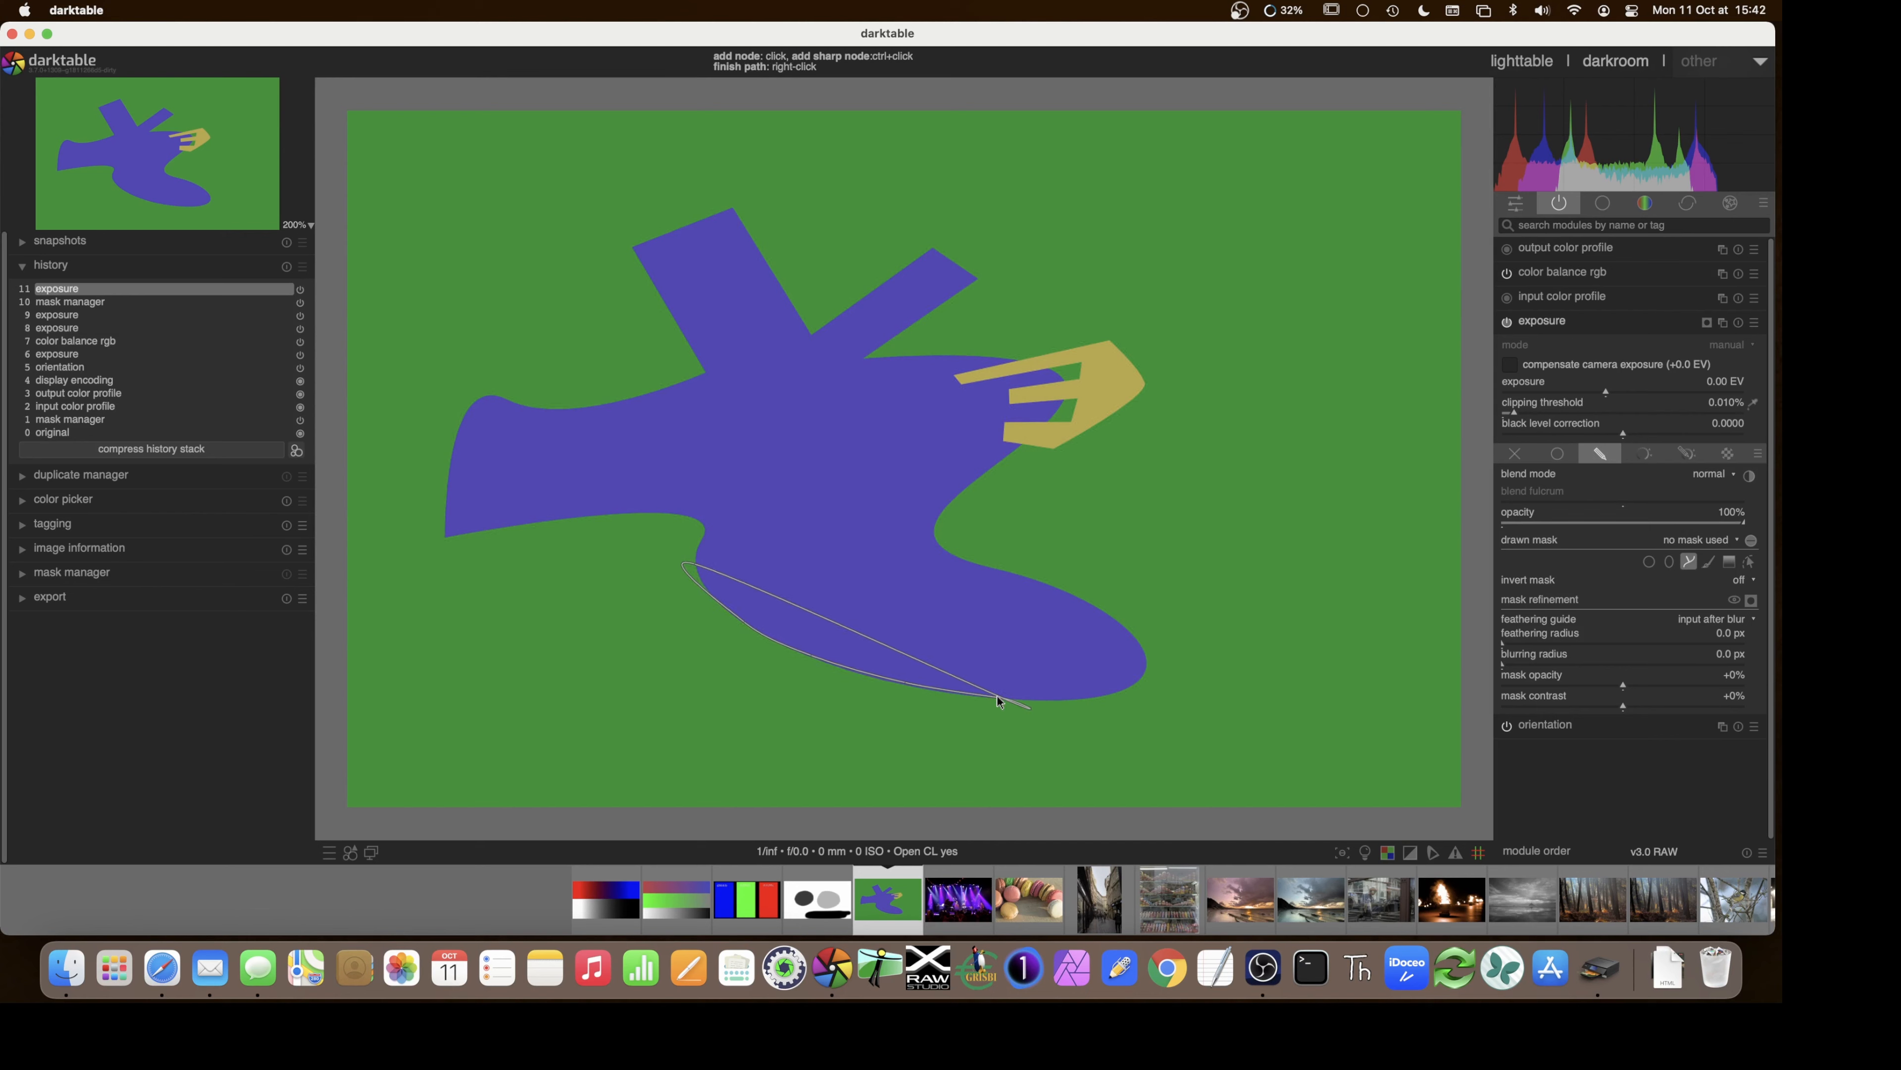
pyautogui.click(1103, 696)
pyautogui.click(1144, 650)
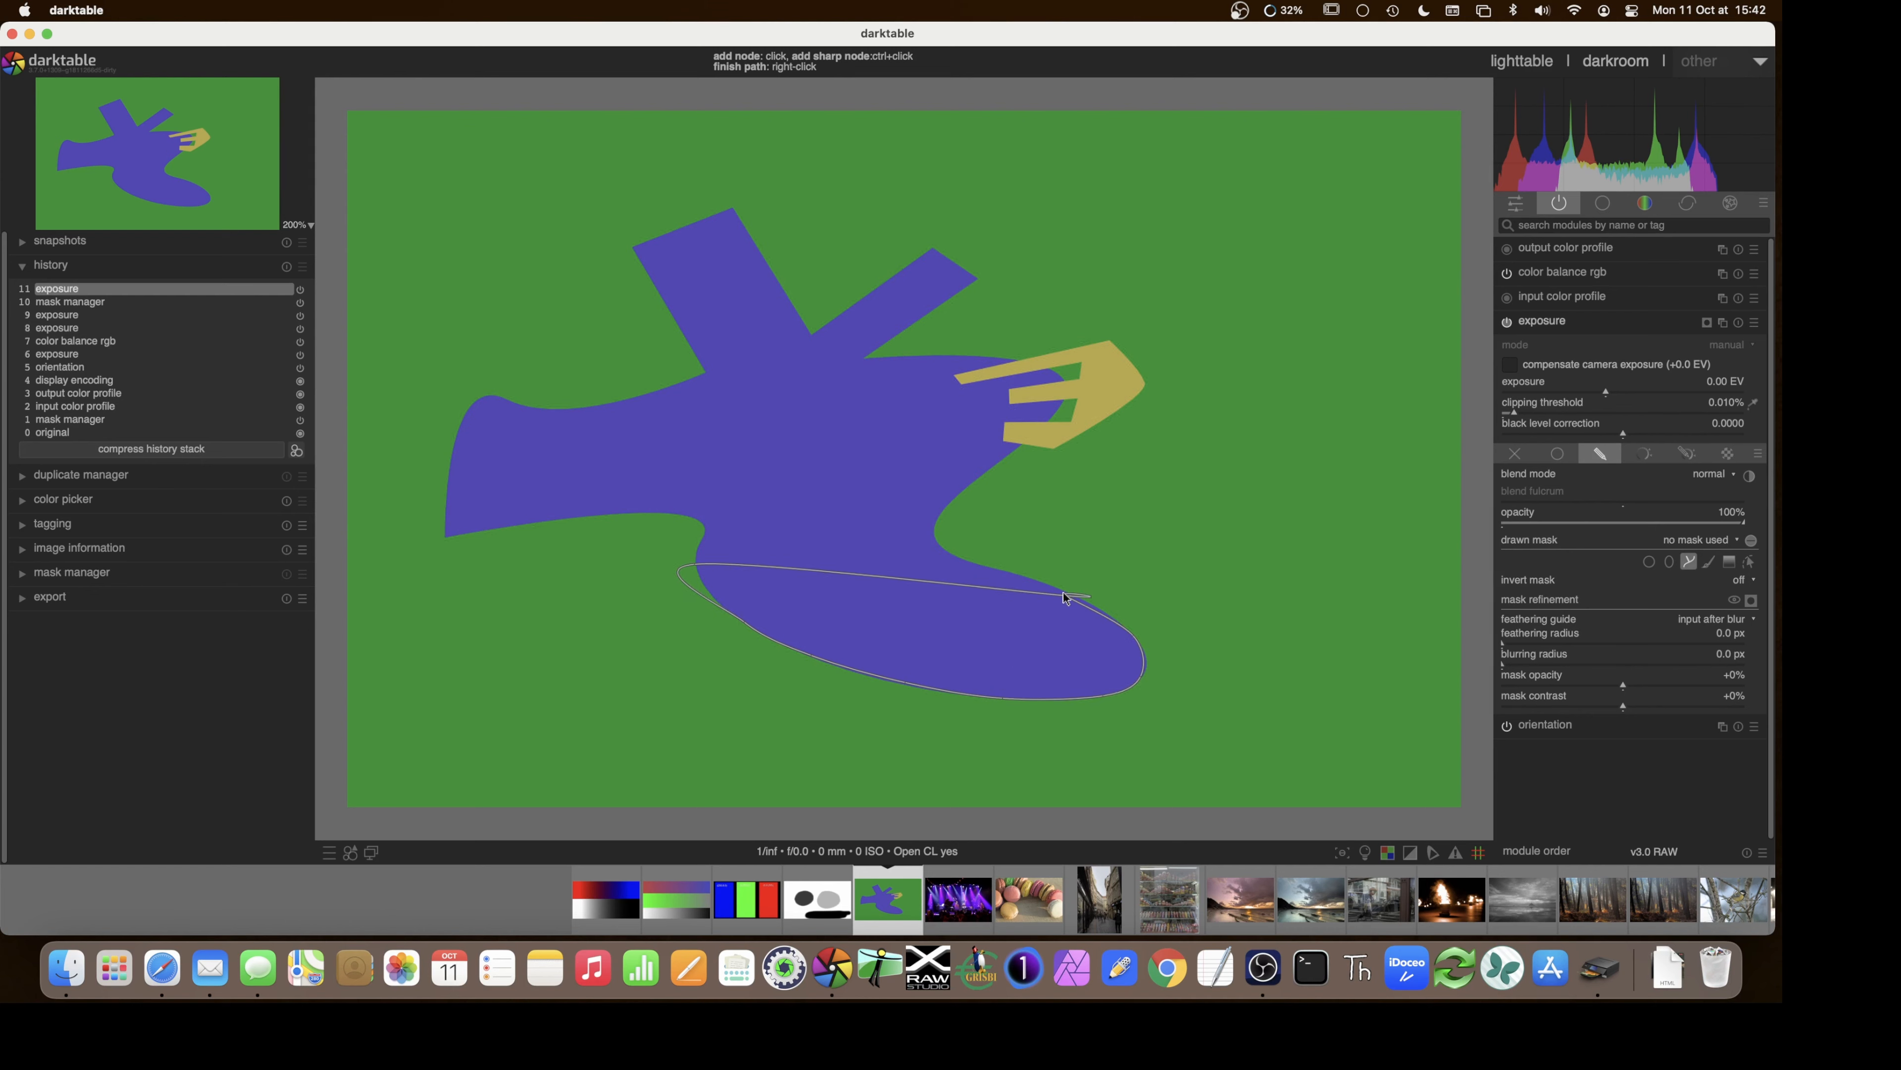
pyautogui.click(987, 562)
pyautogui.click(947, 555)
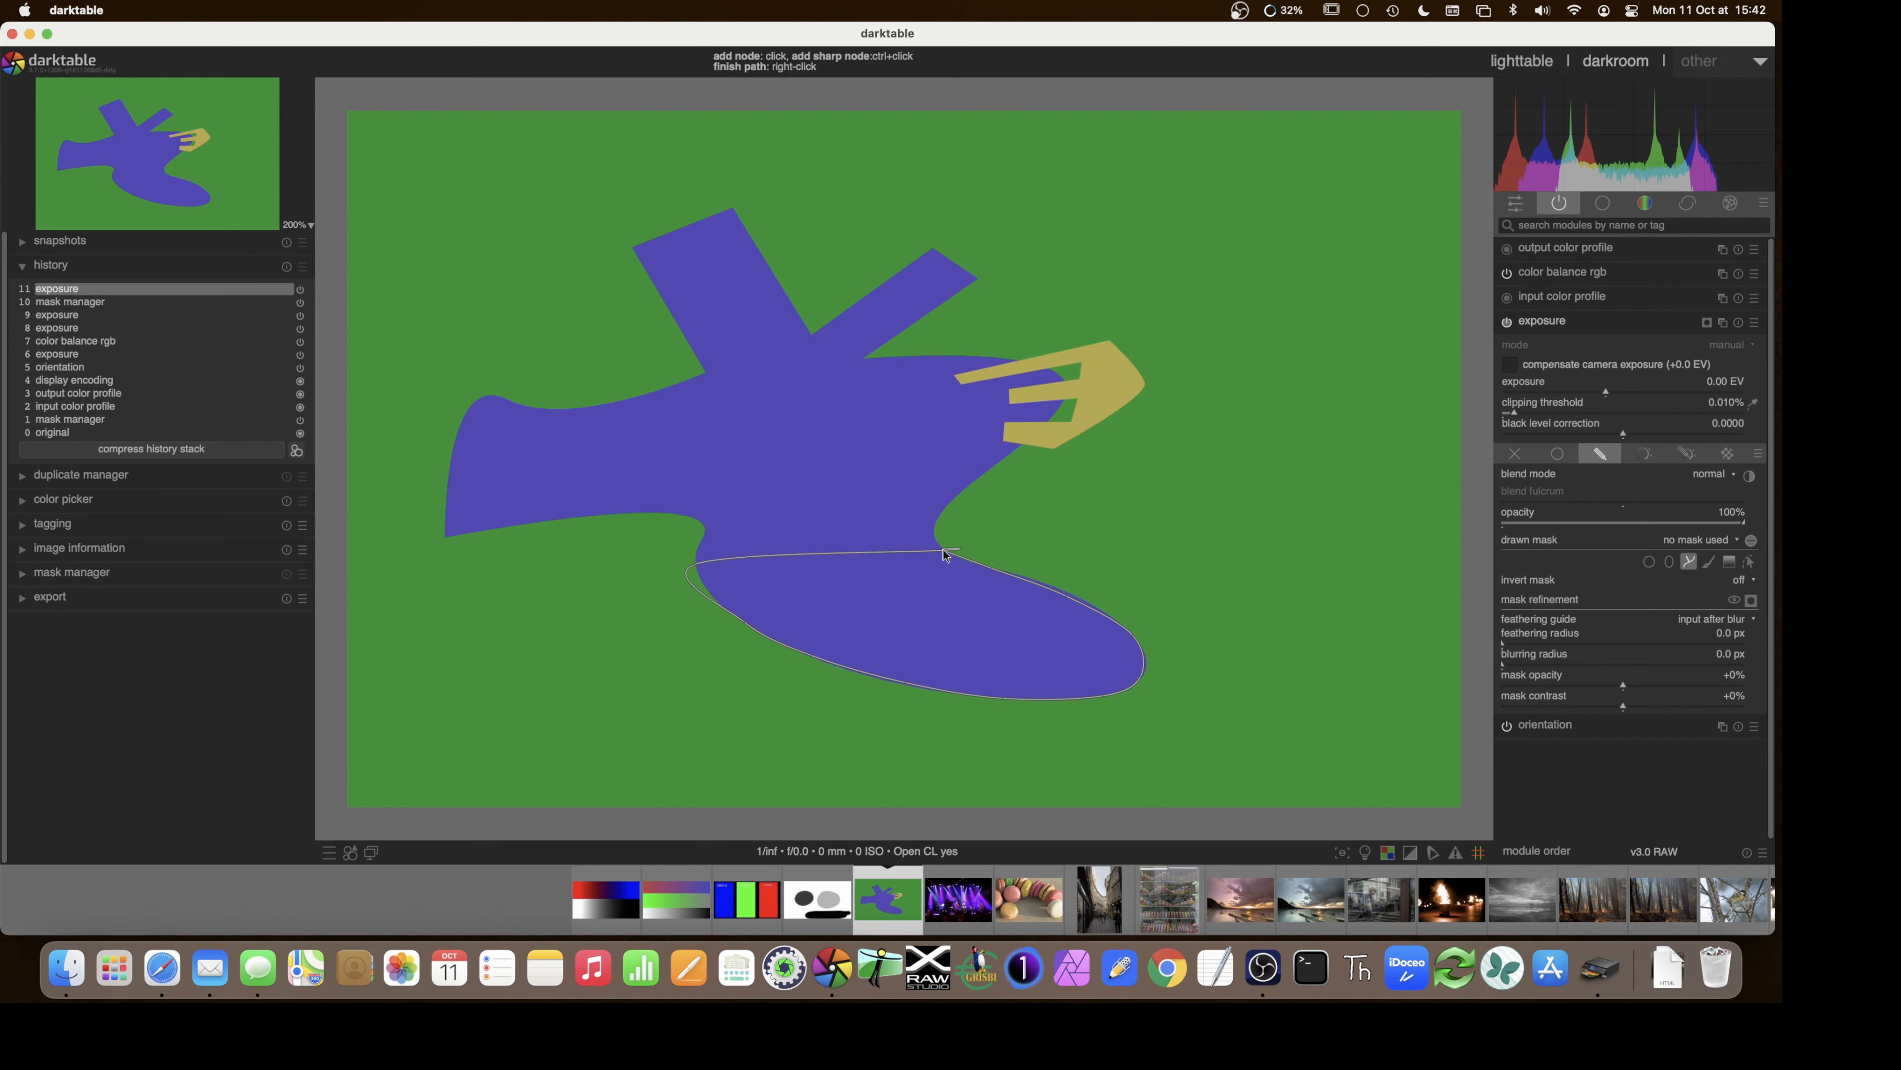
pyautogui.rightClick(891, 552)
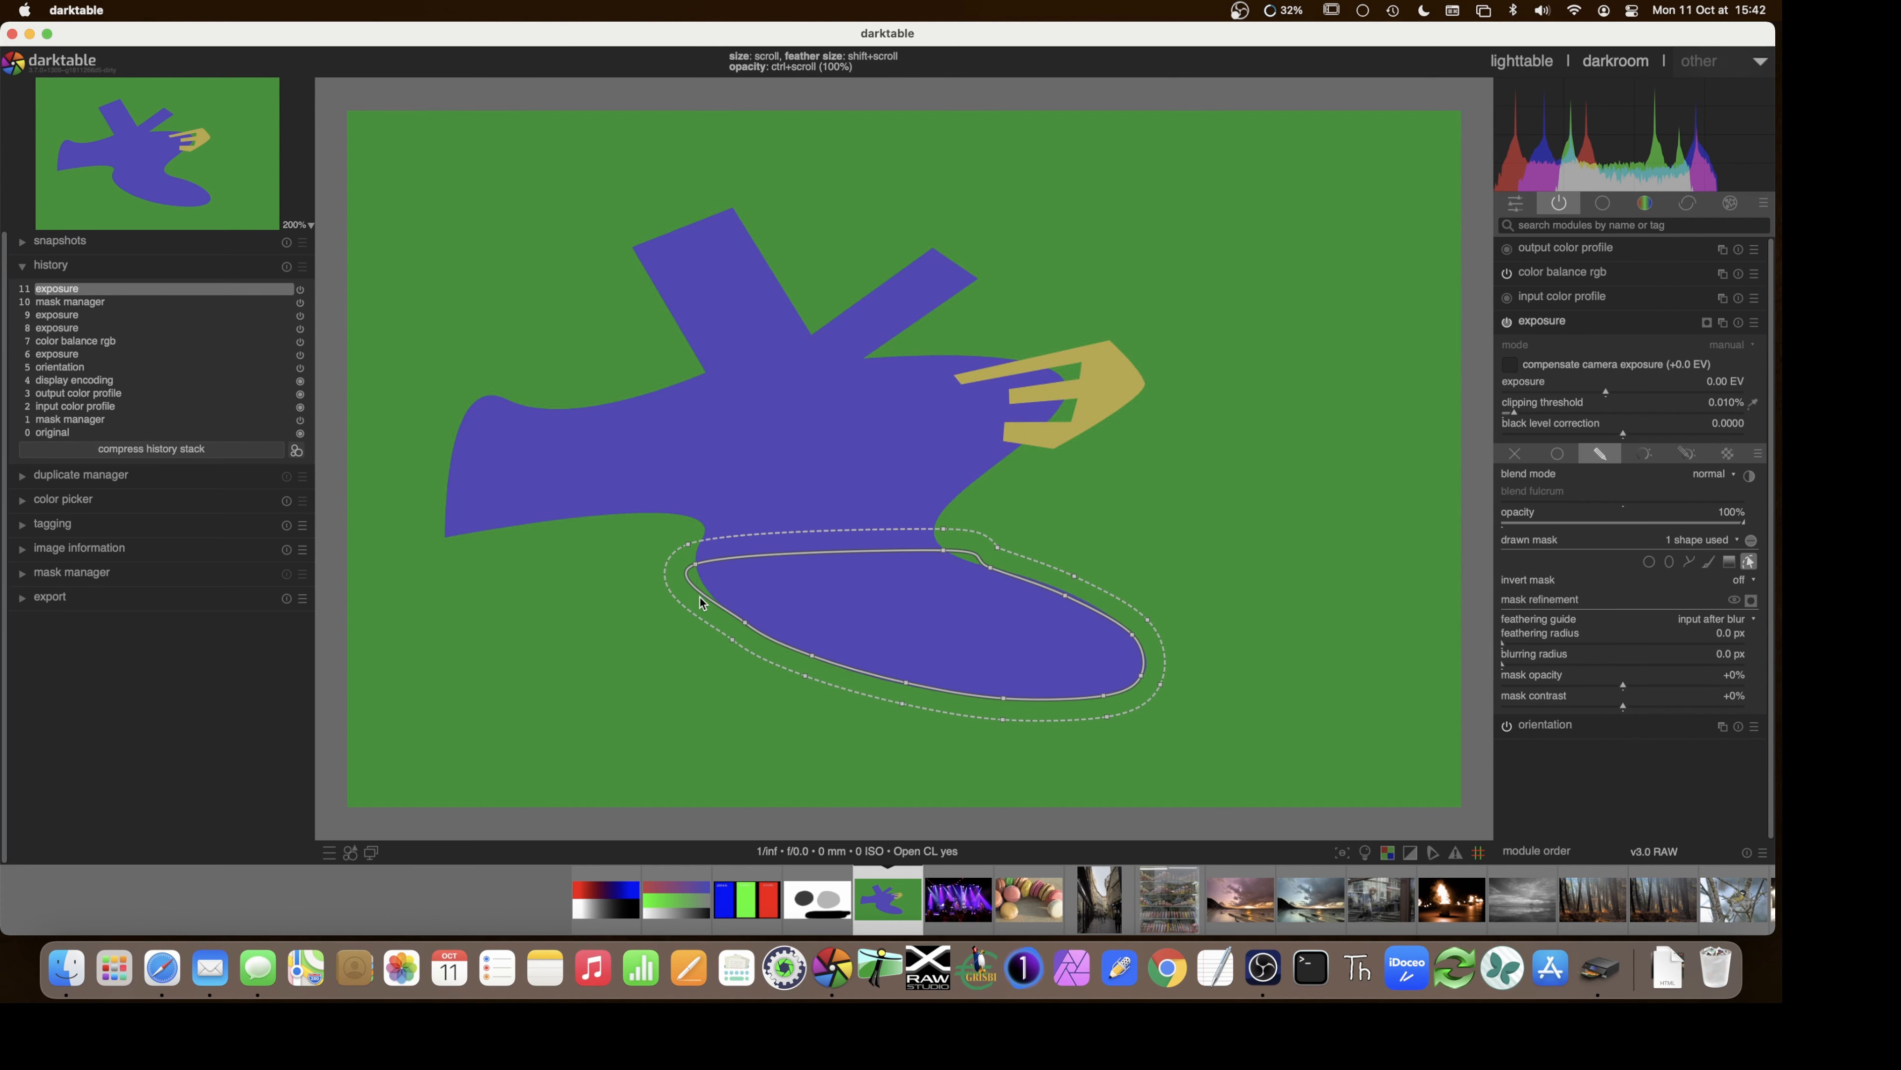
# - Refine the lobe path's nodes and curvature at both ends of its upper edge, and shrink the path slightly
pyautogui.click(746, 627)
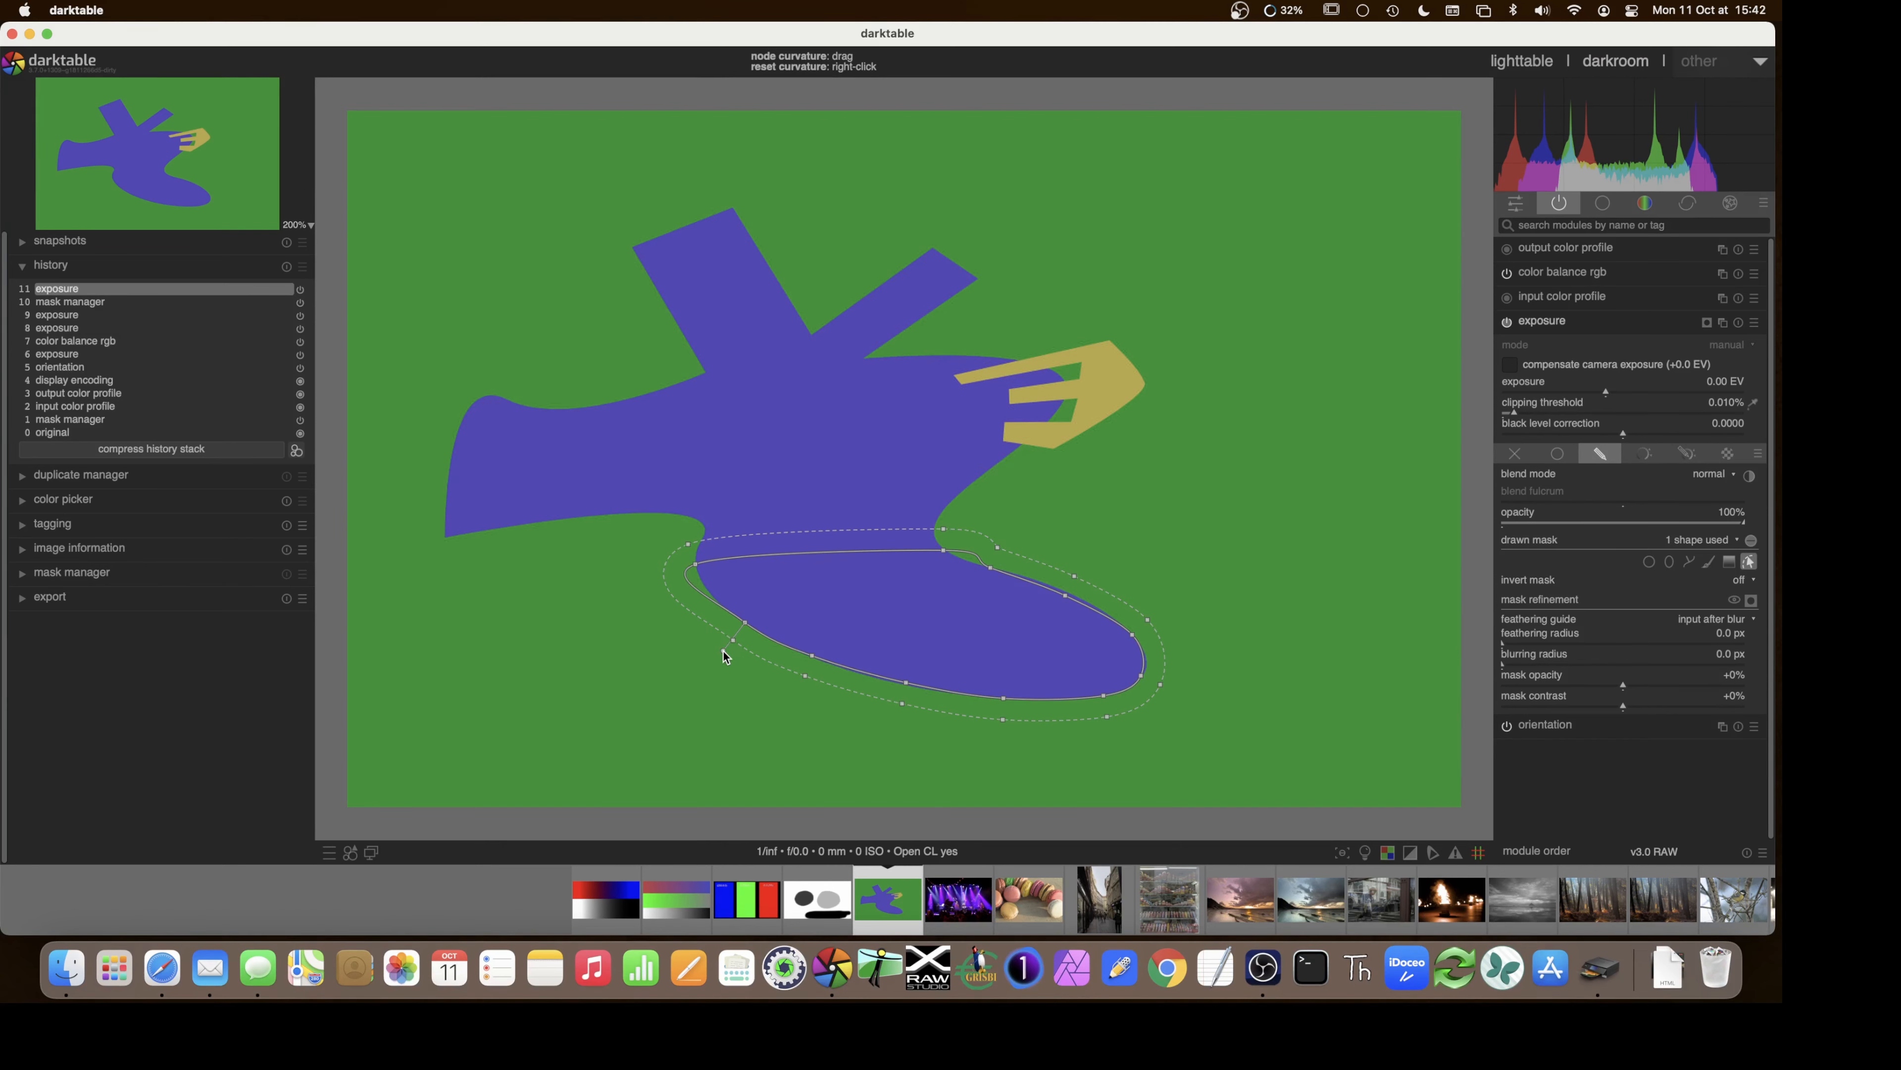
pyautogui.click(695, 566)
pyautogui.moveTo(661, 546); pyautogui.dragTo(661, 570)
pyautogui.moveTo(944, 550); pyautogui.dragTo(939, 545)
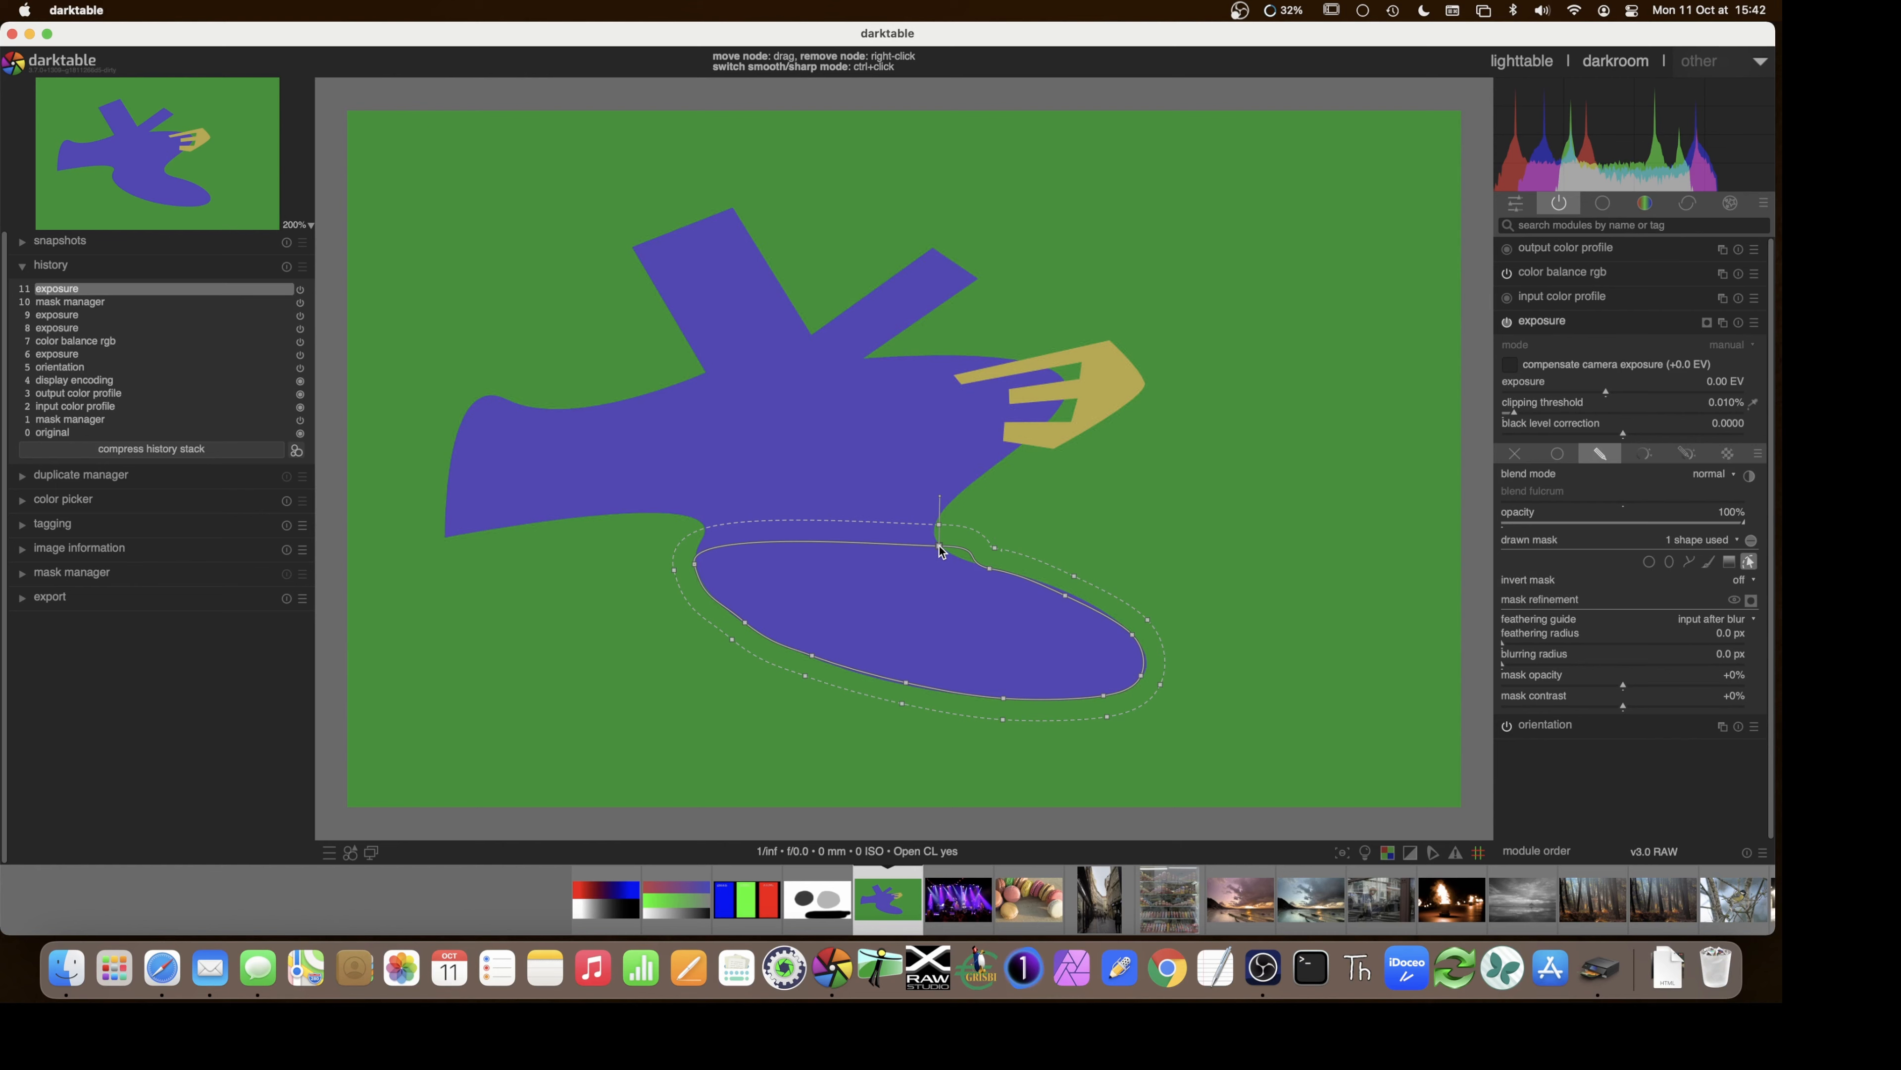
pyautogui.moveTo(948, 498); pyautogui.dragTo(954, 512)
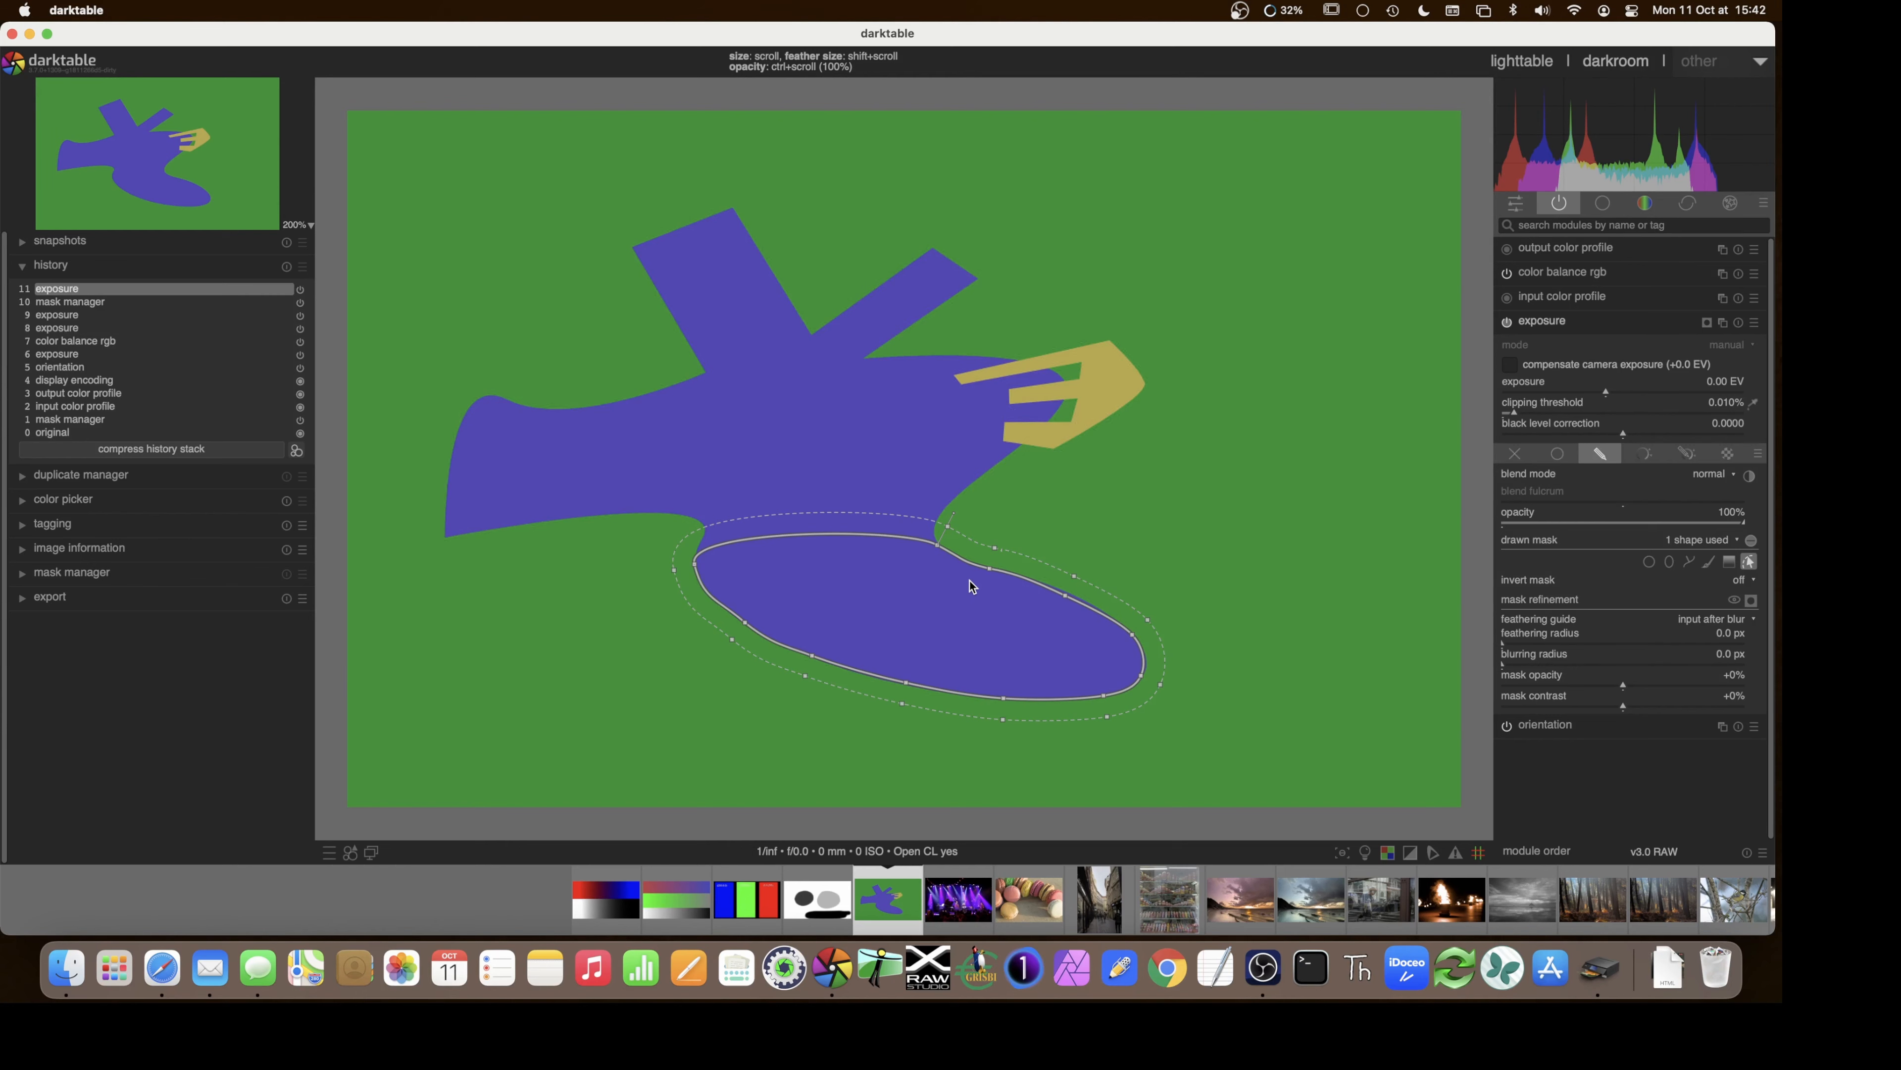
pyautogui.scroll(-2, 958, 607)
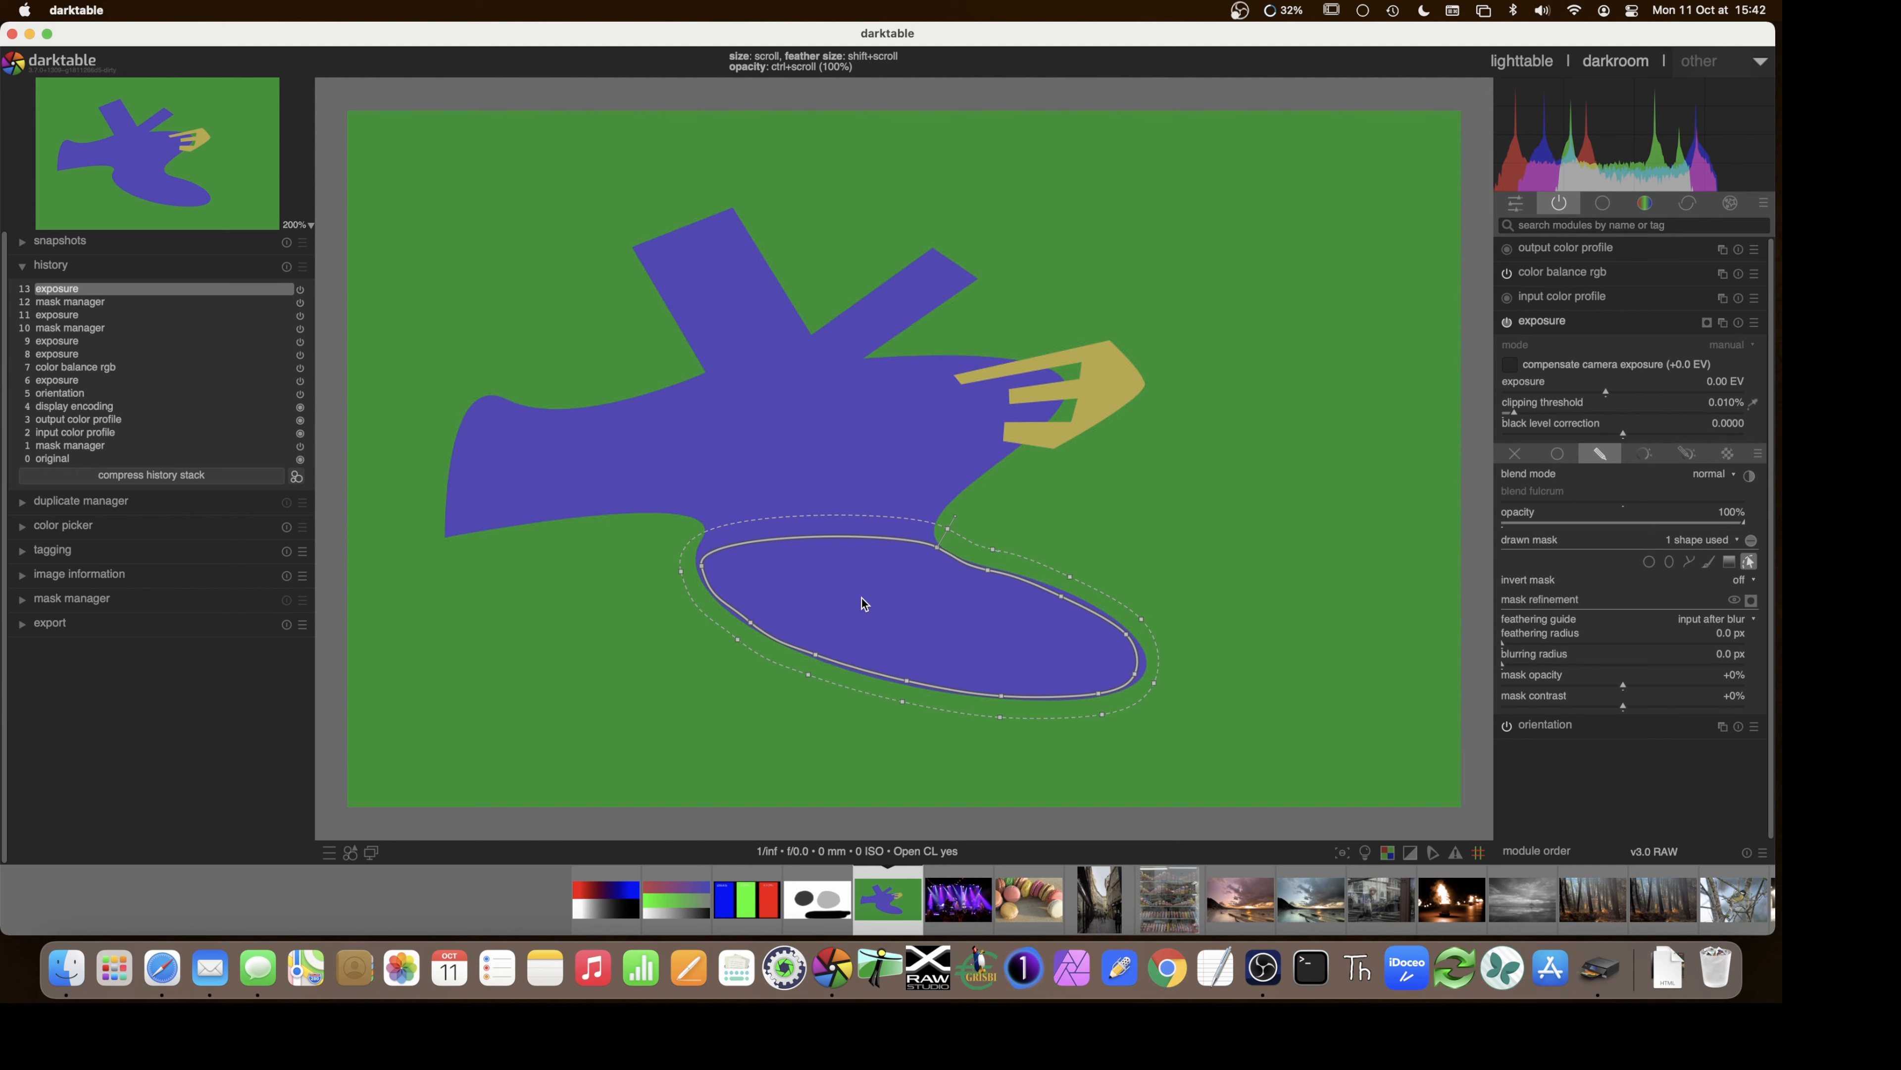
# - Enlarge the lobe path slightly and preview the exposure mask overlay with and without the path outline
pyautogui.scroll(1, 863, 597)
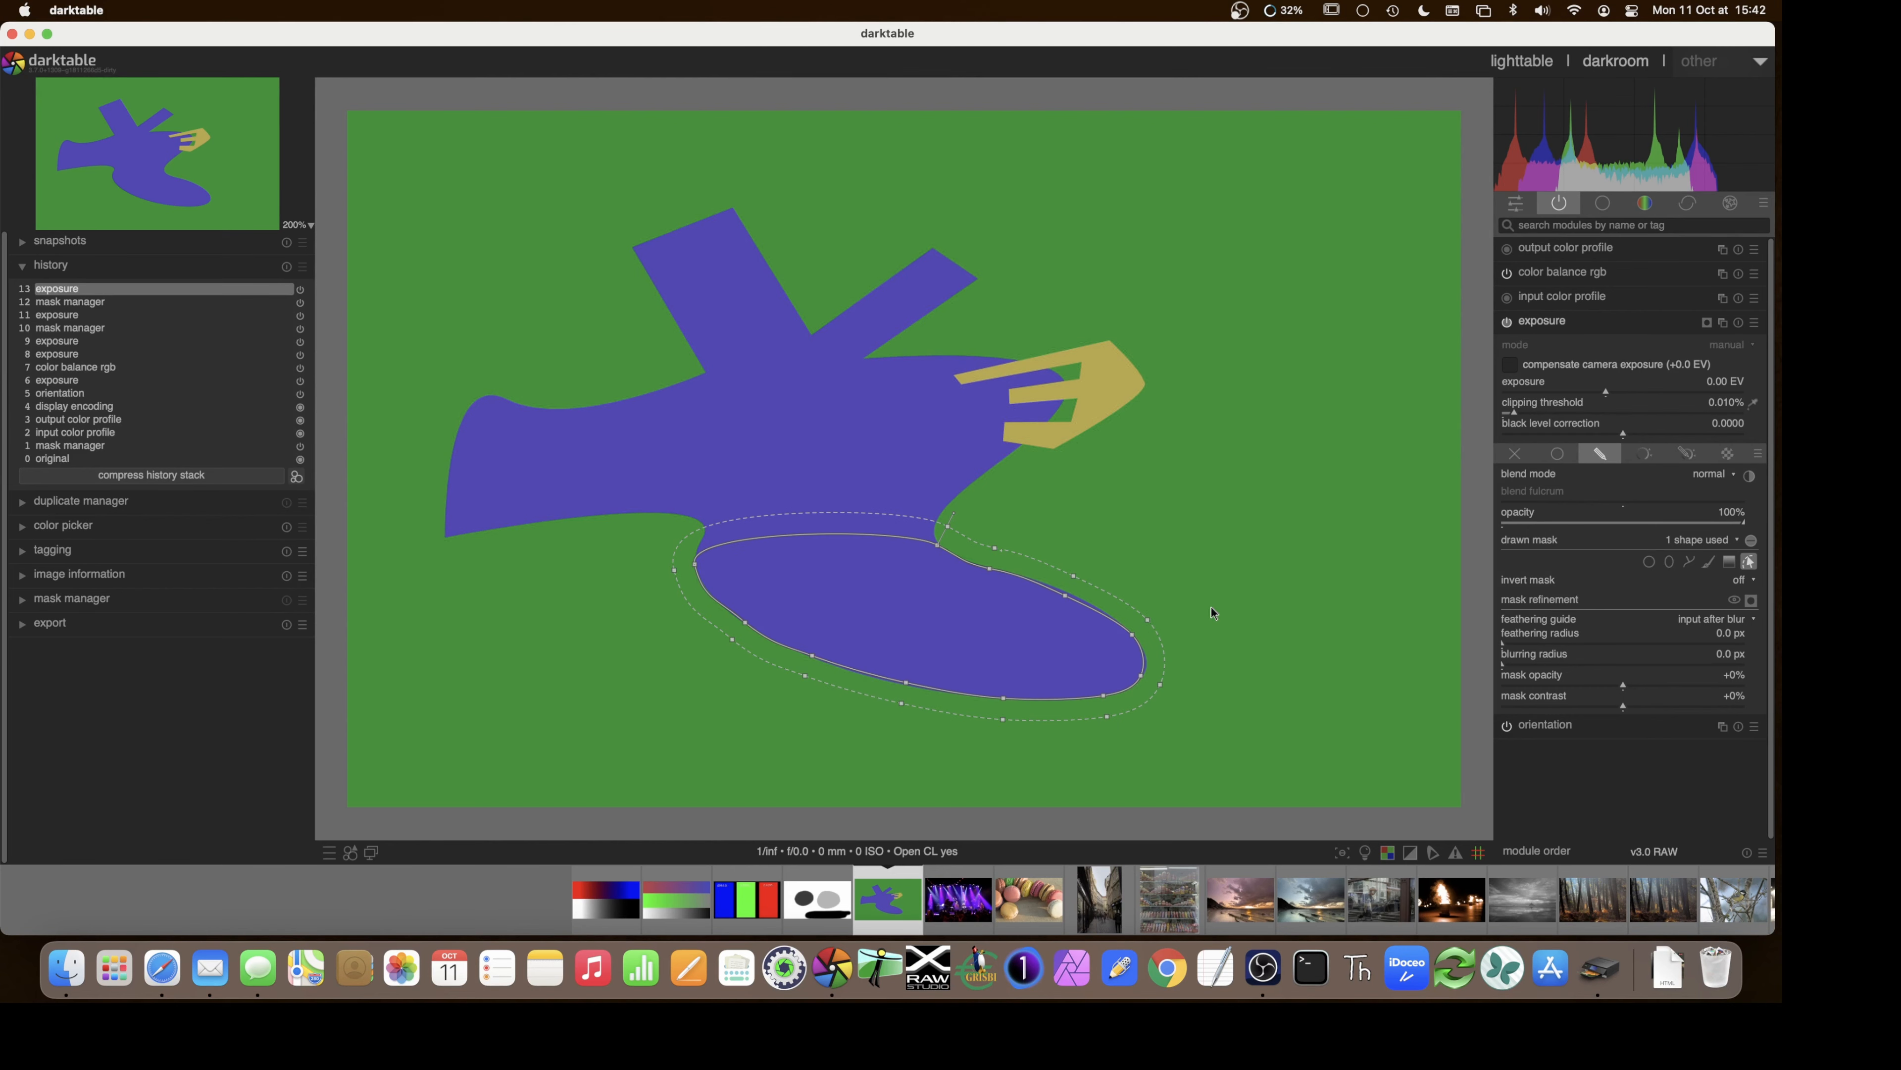
pyautogui.click(1752, 600)
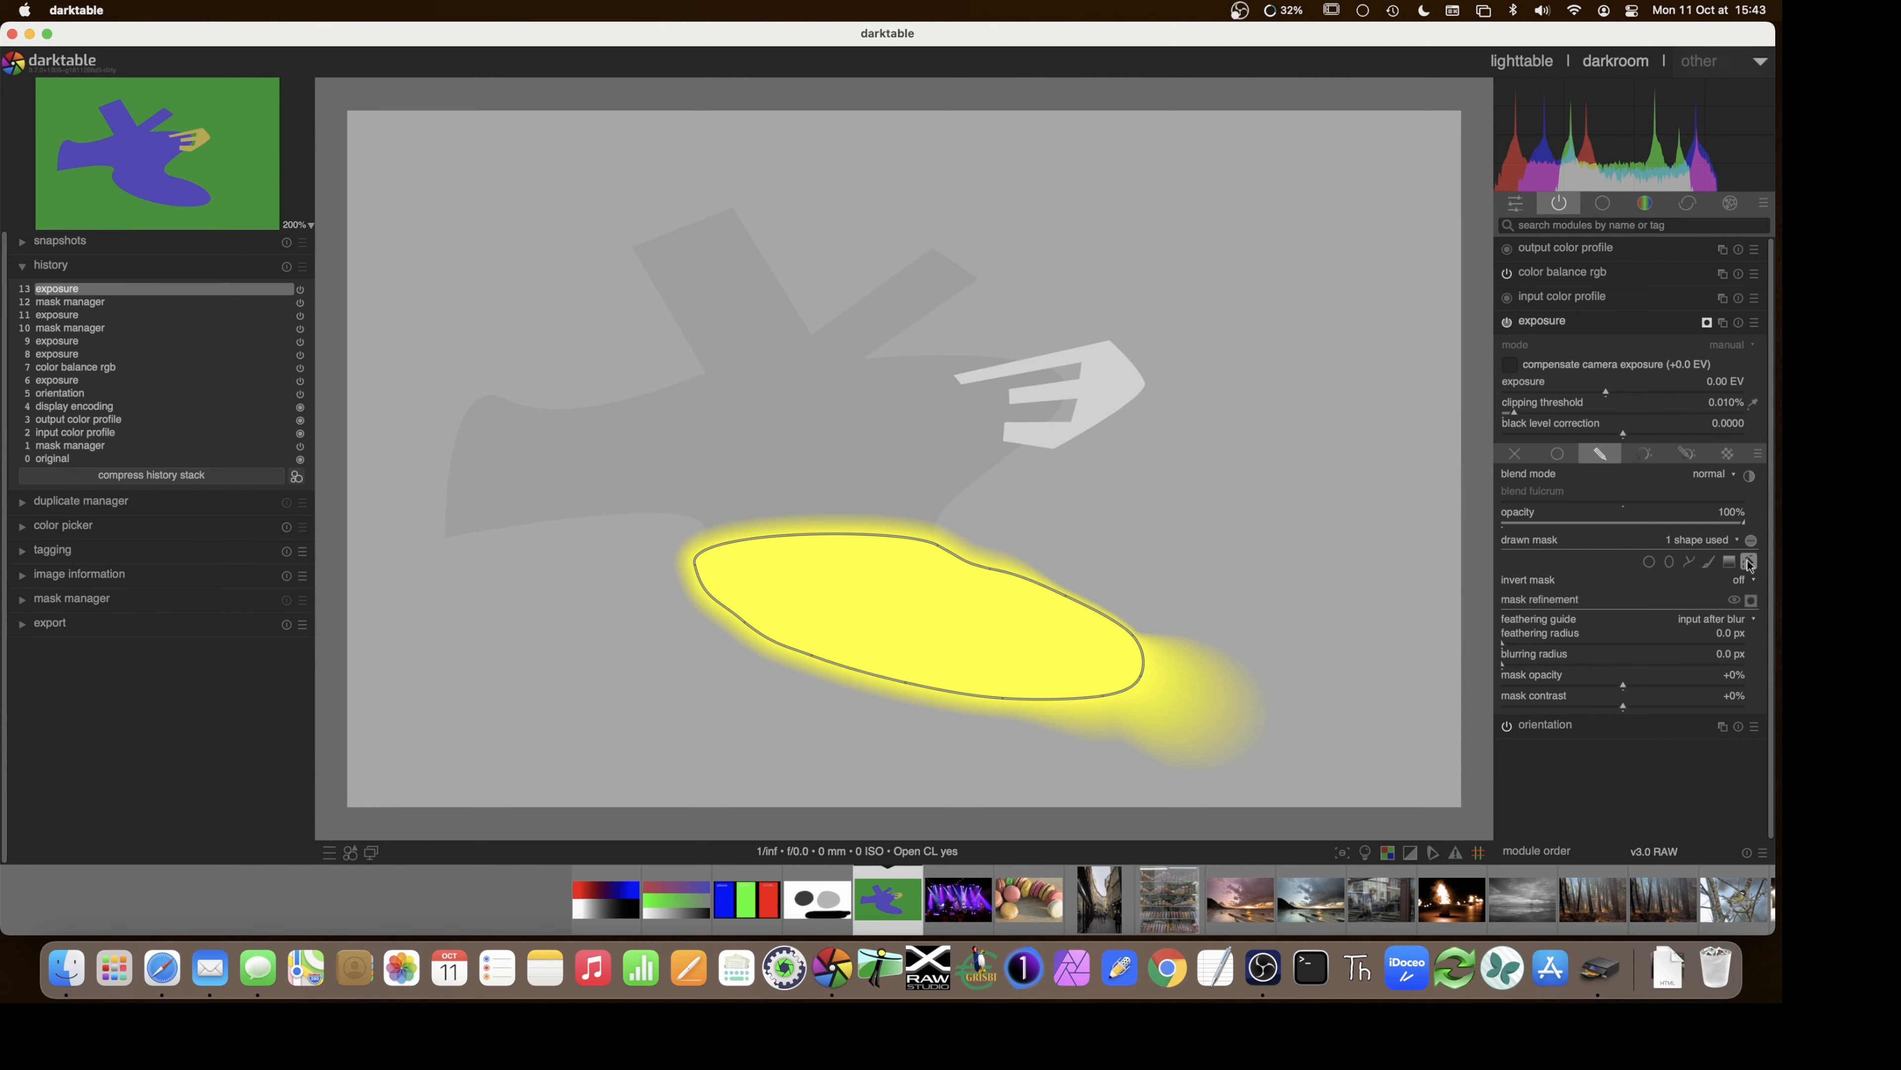
pyautogui.click(1748, 563)
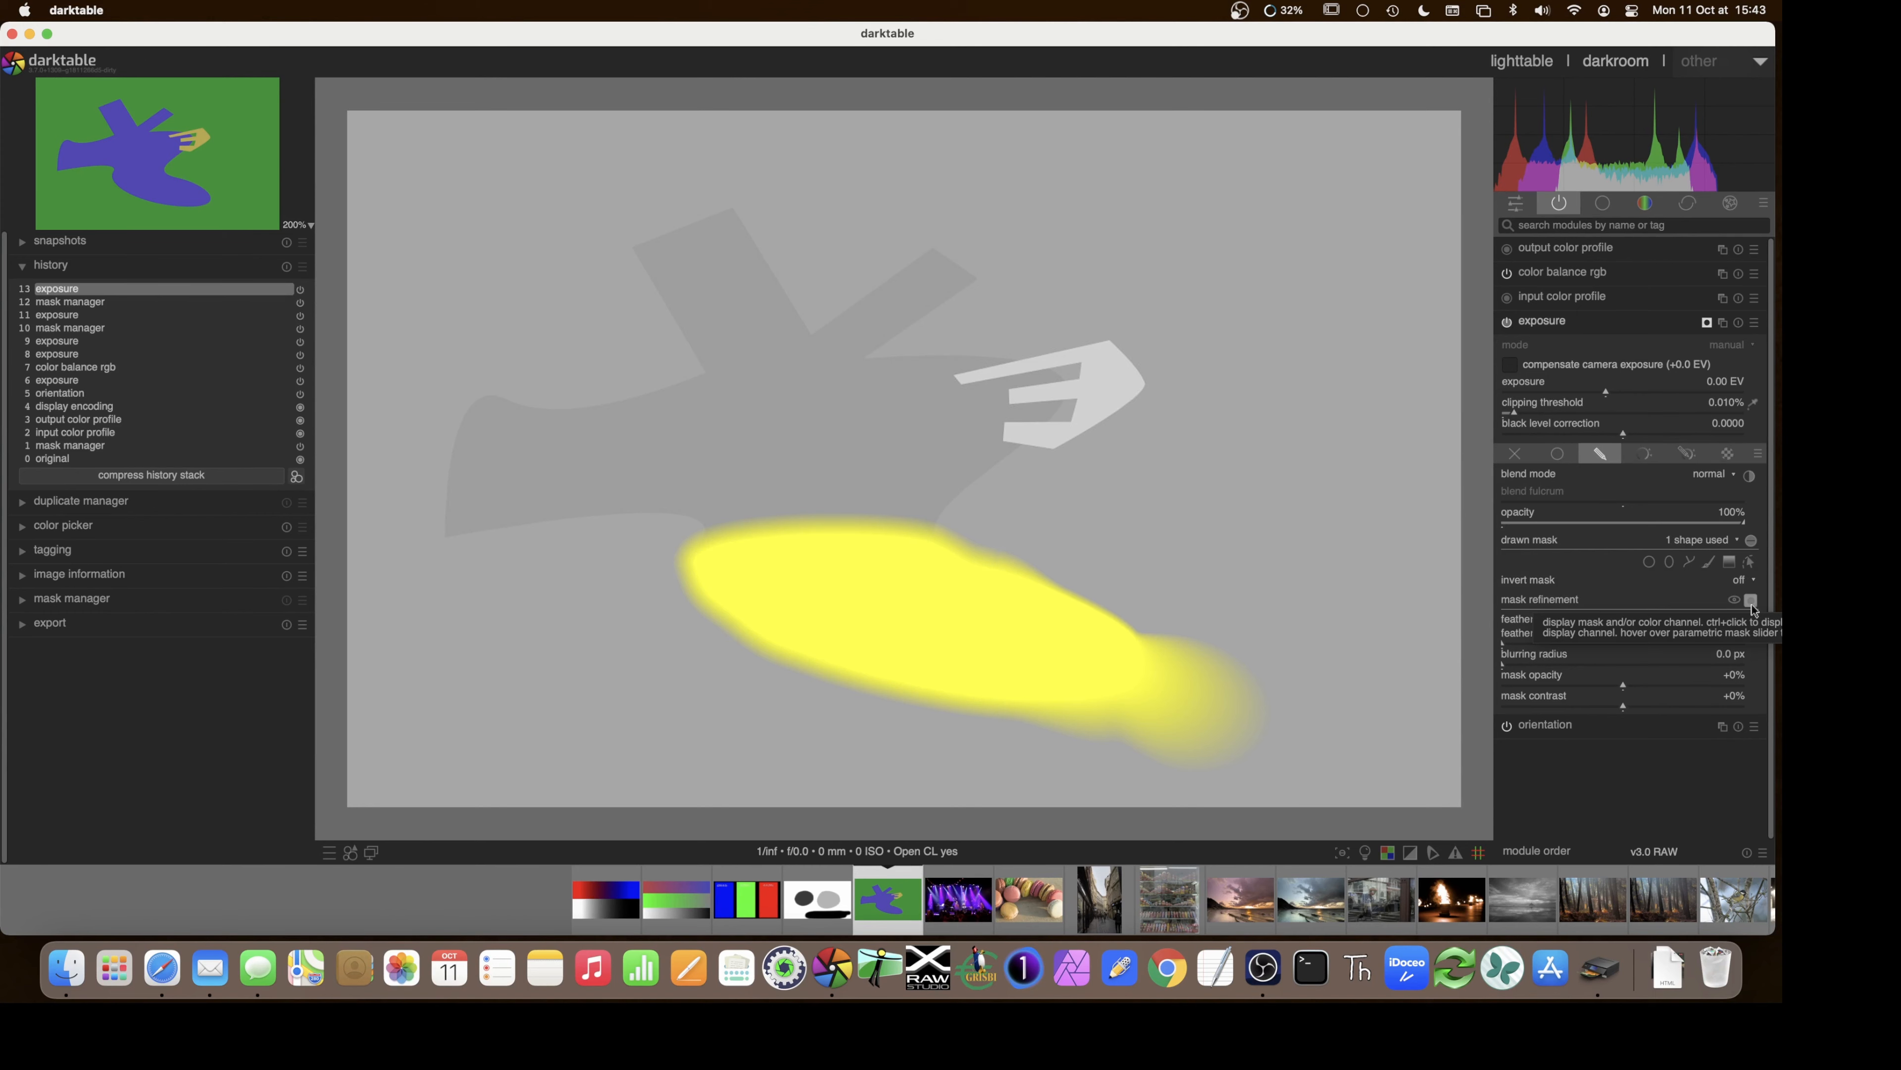
pyautogui.click(1751, 603)
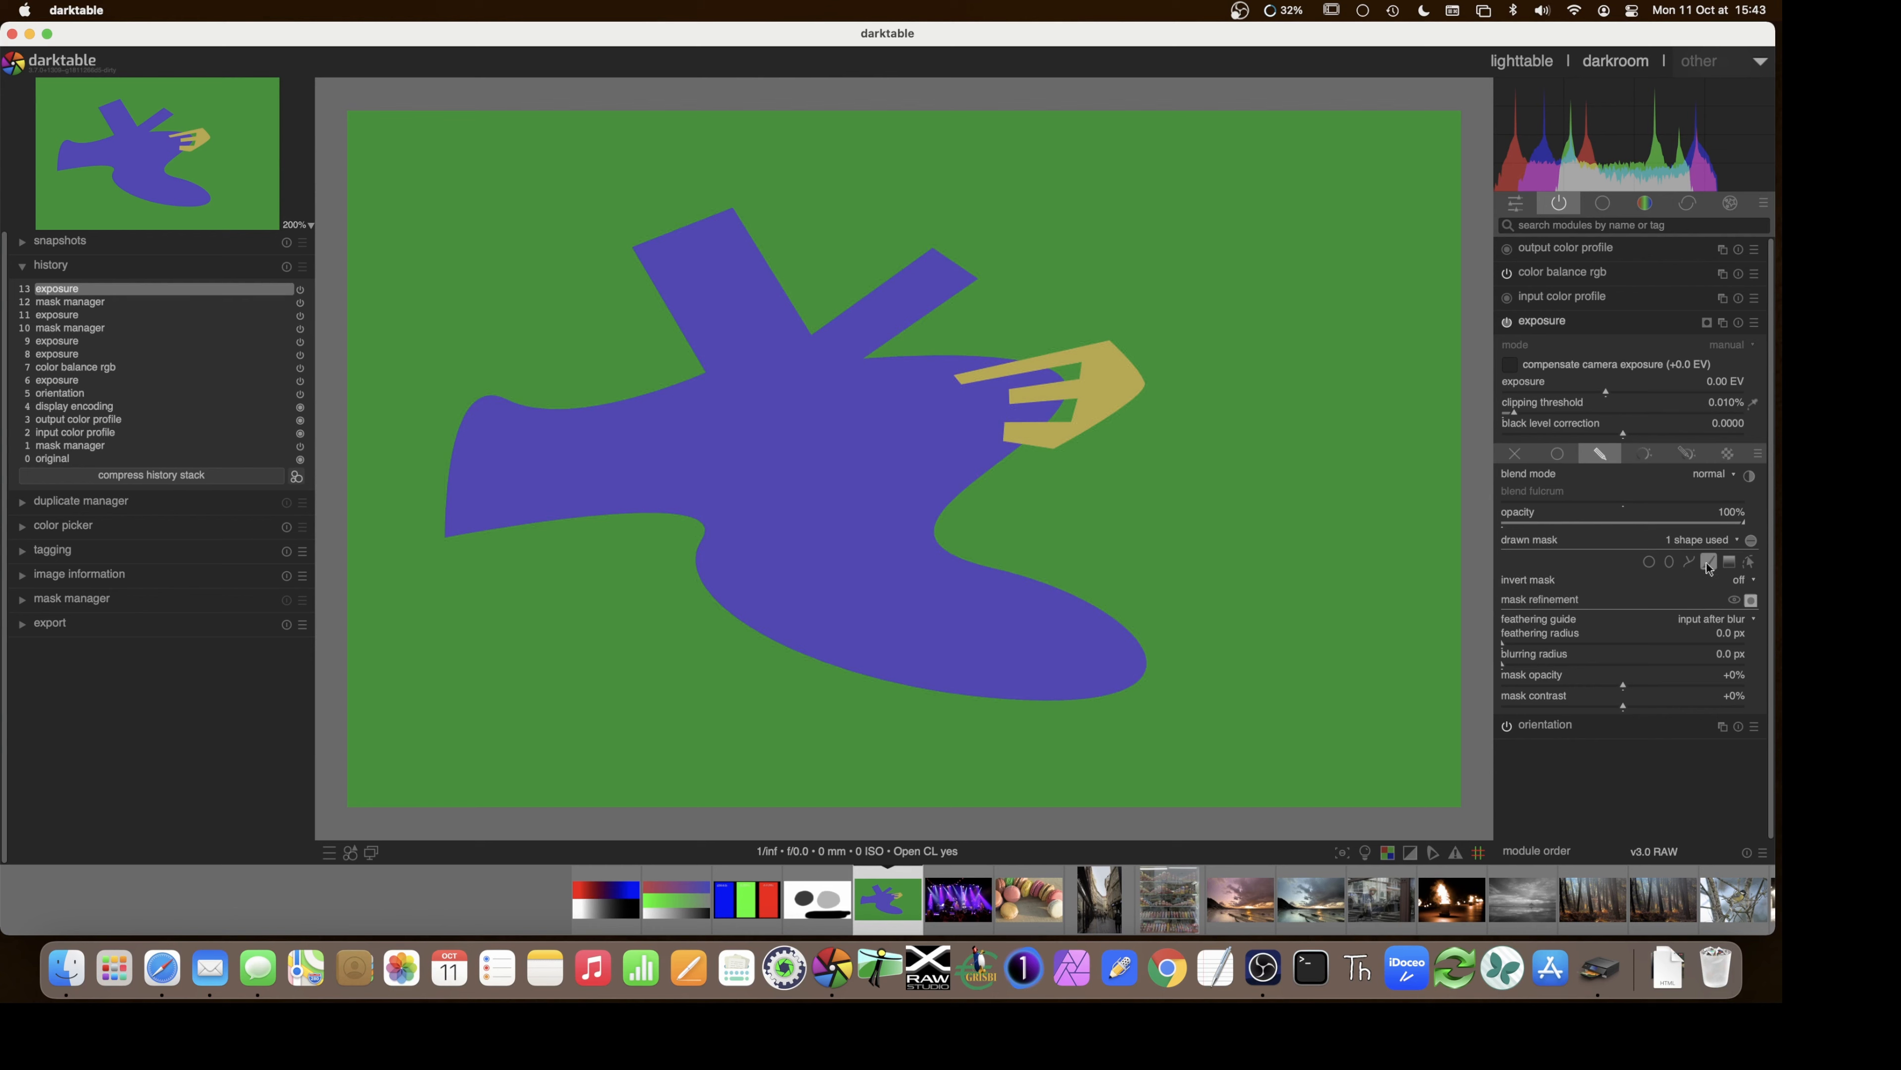
# - Draw a second smooth path enclosing the centre of the purple body and the yellow hand
pyautogui.click(1689, 563)
pyautogui.click(655, 436)
pyautogui.click(1155, 617)
pyautogui.rightClick(1206, 545)
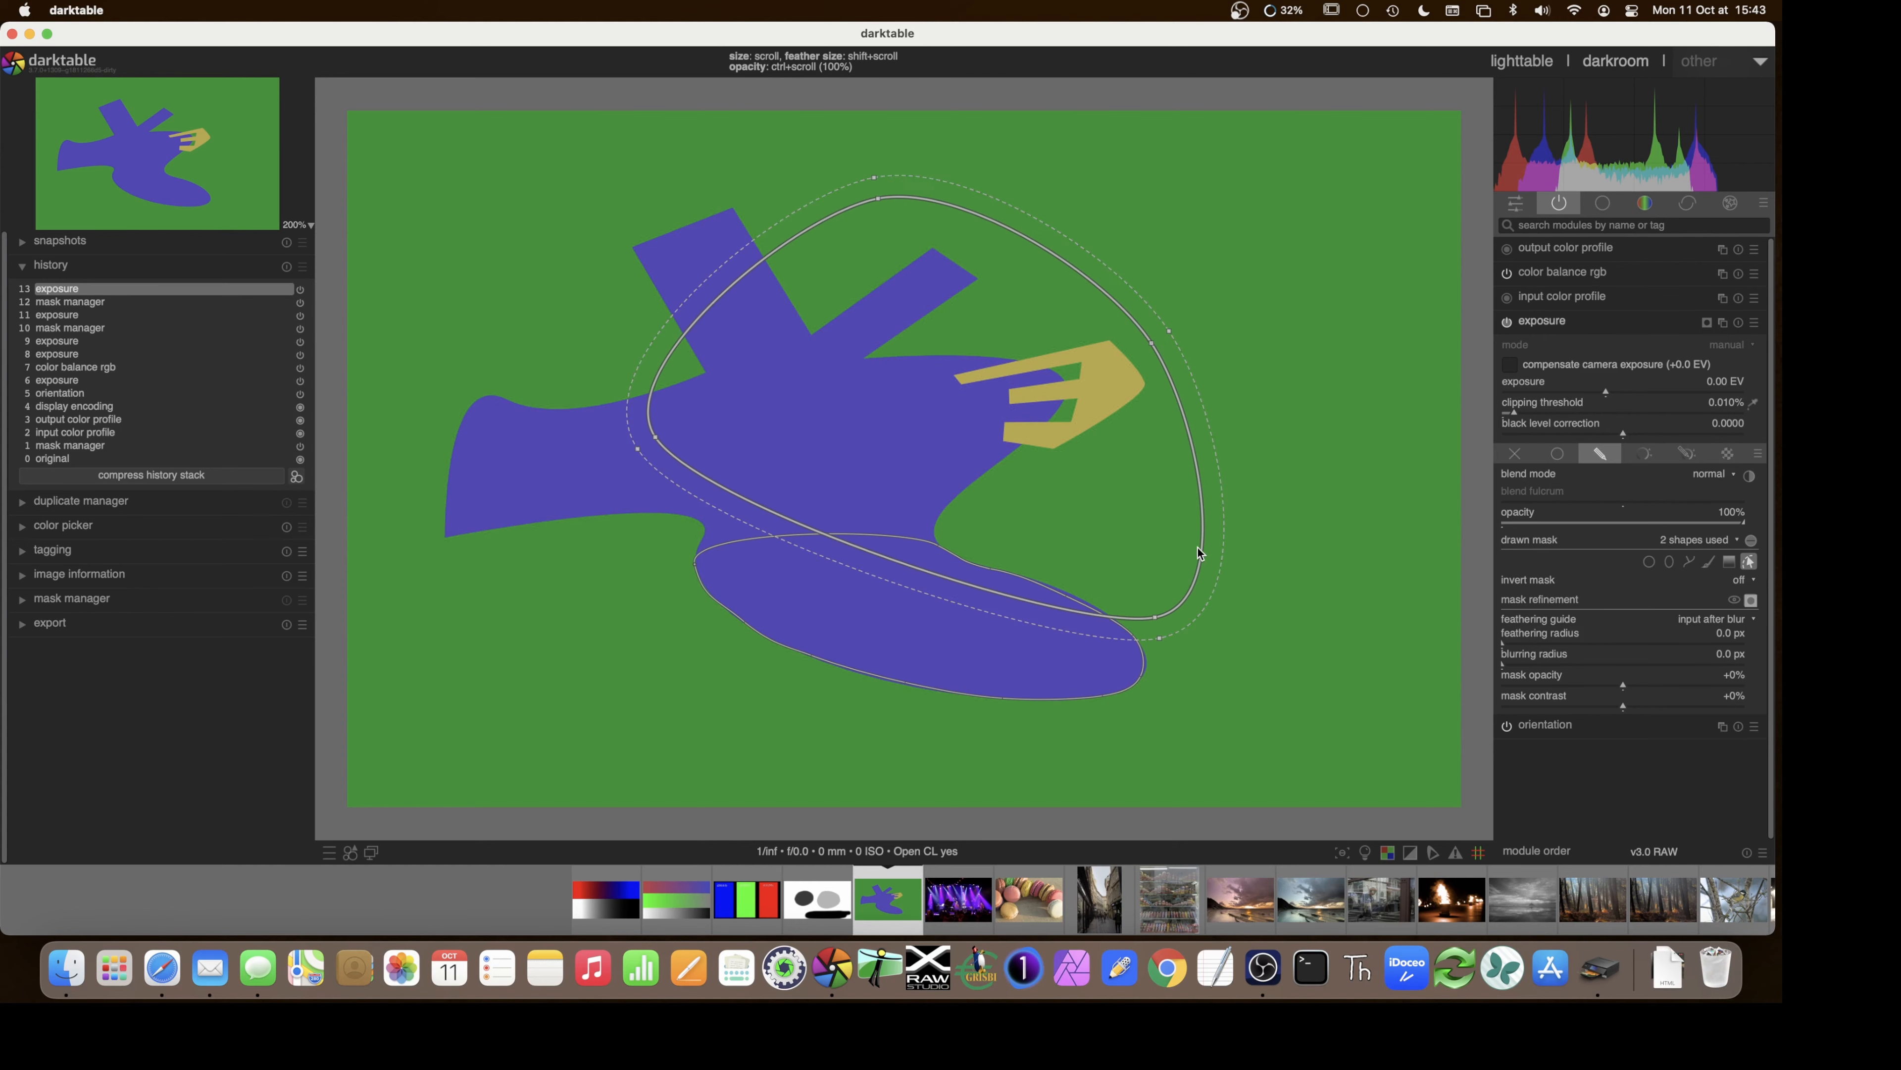
# - Move the new path's outer segments inward around the hand and add extra nodes along its lower and hand-side edges
pyautogui.click(1153, 338)
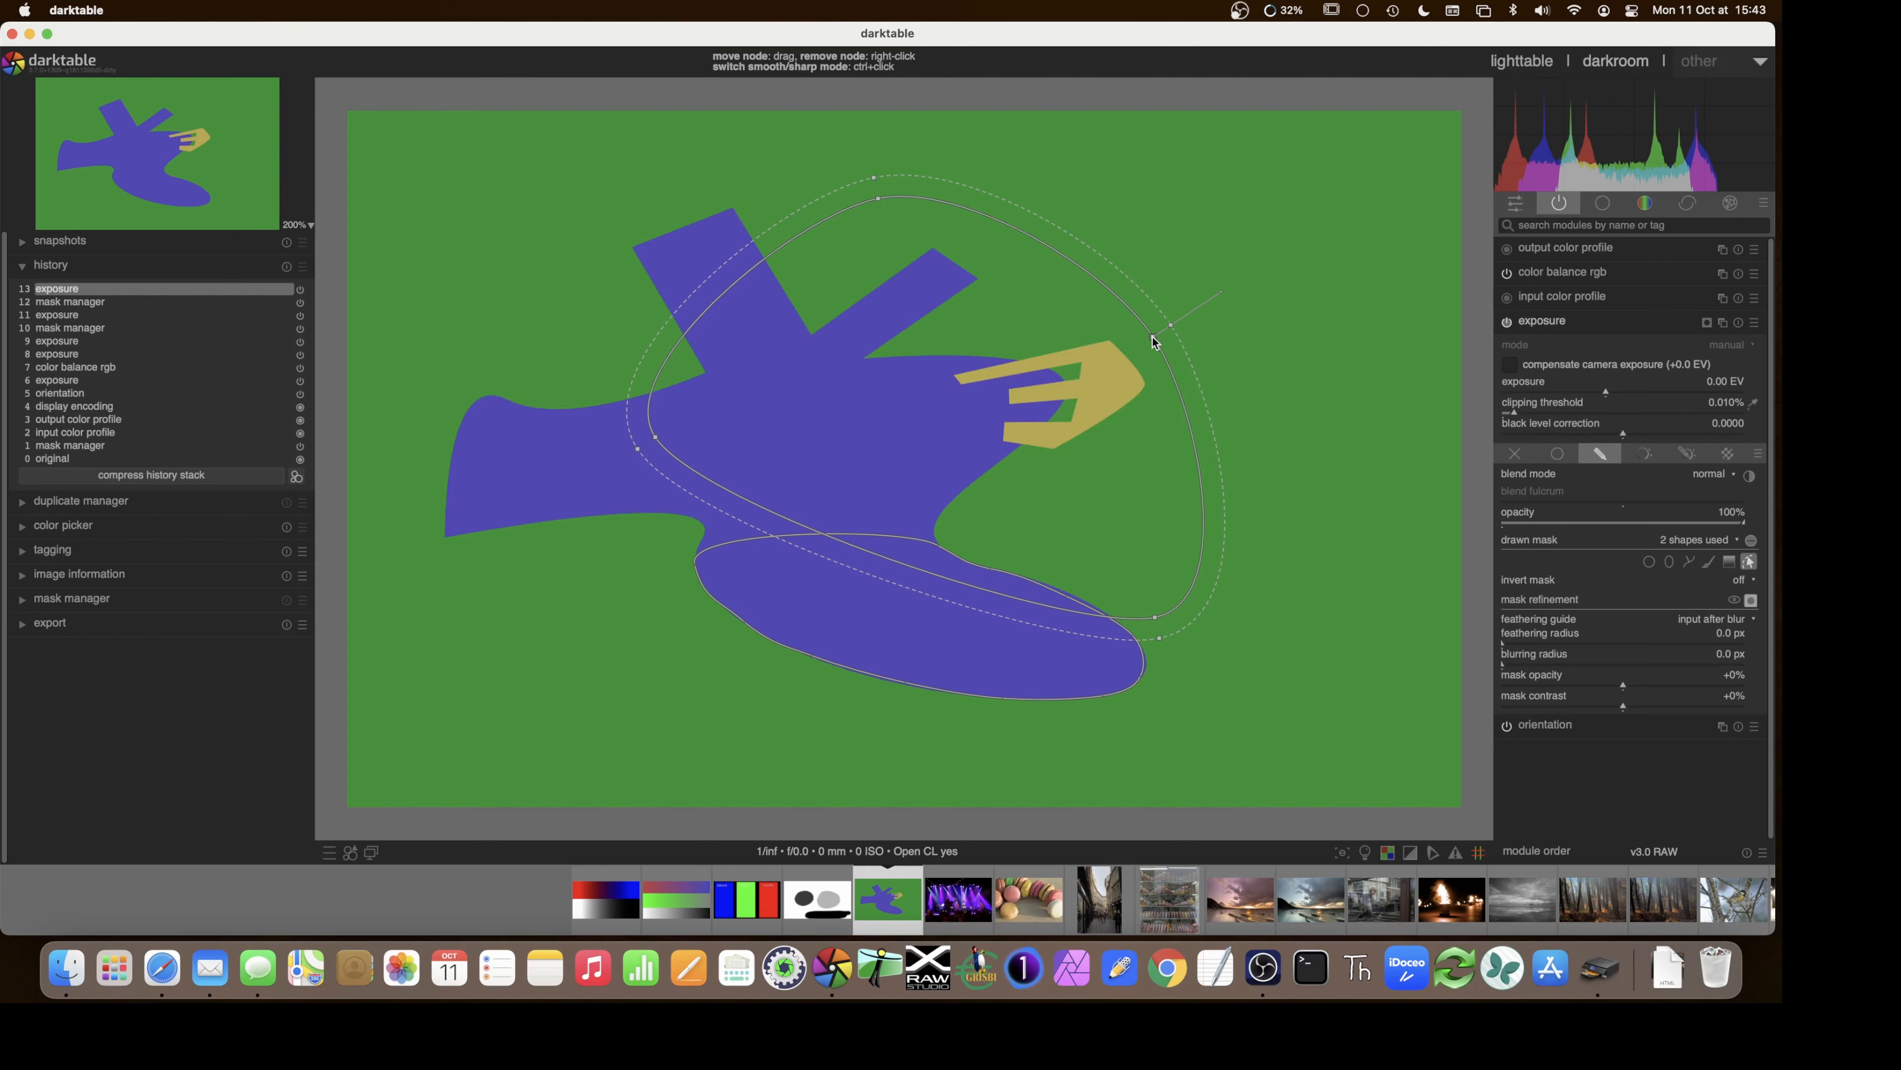
pyautogui.moveTo(1196, 454); pyautogui.dragTo(1148, 438)
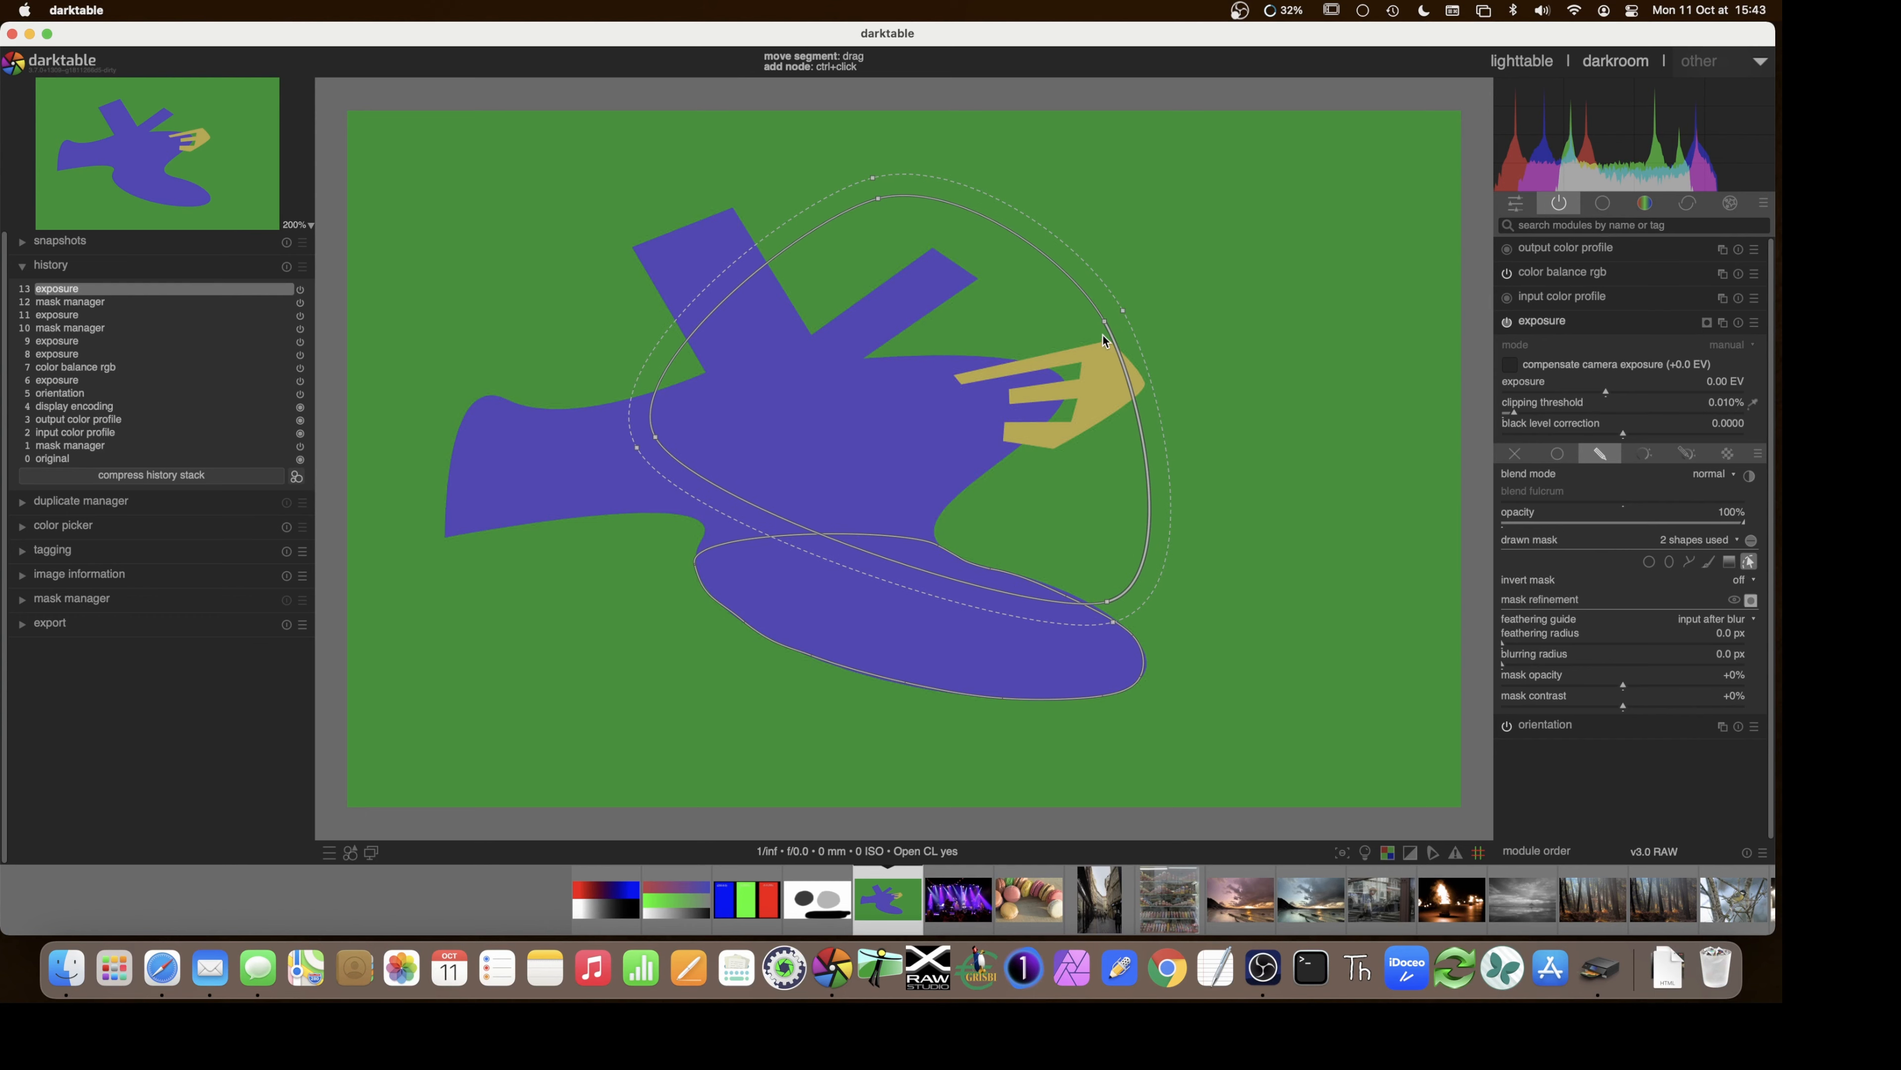
pyautogui.keyDown('ctrl'); pyautogui.click(1019, 597); pyautogui.keyUp('ctrl')
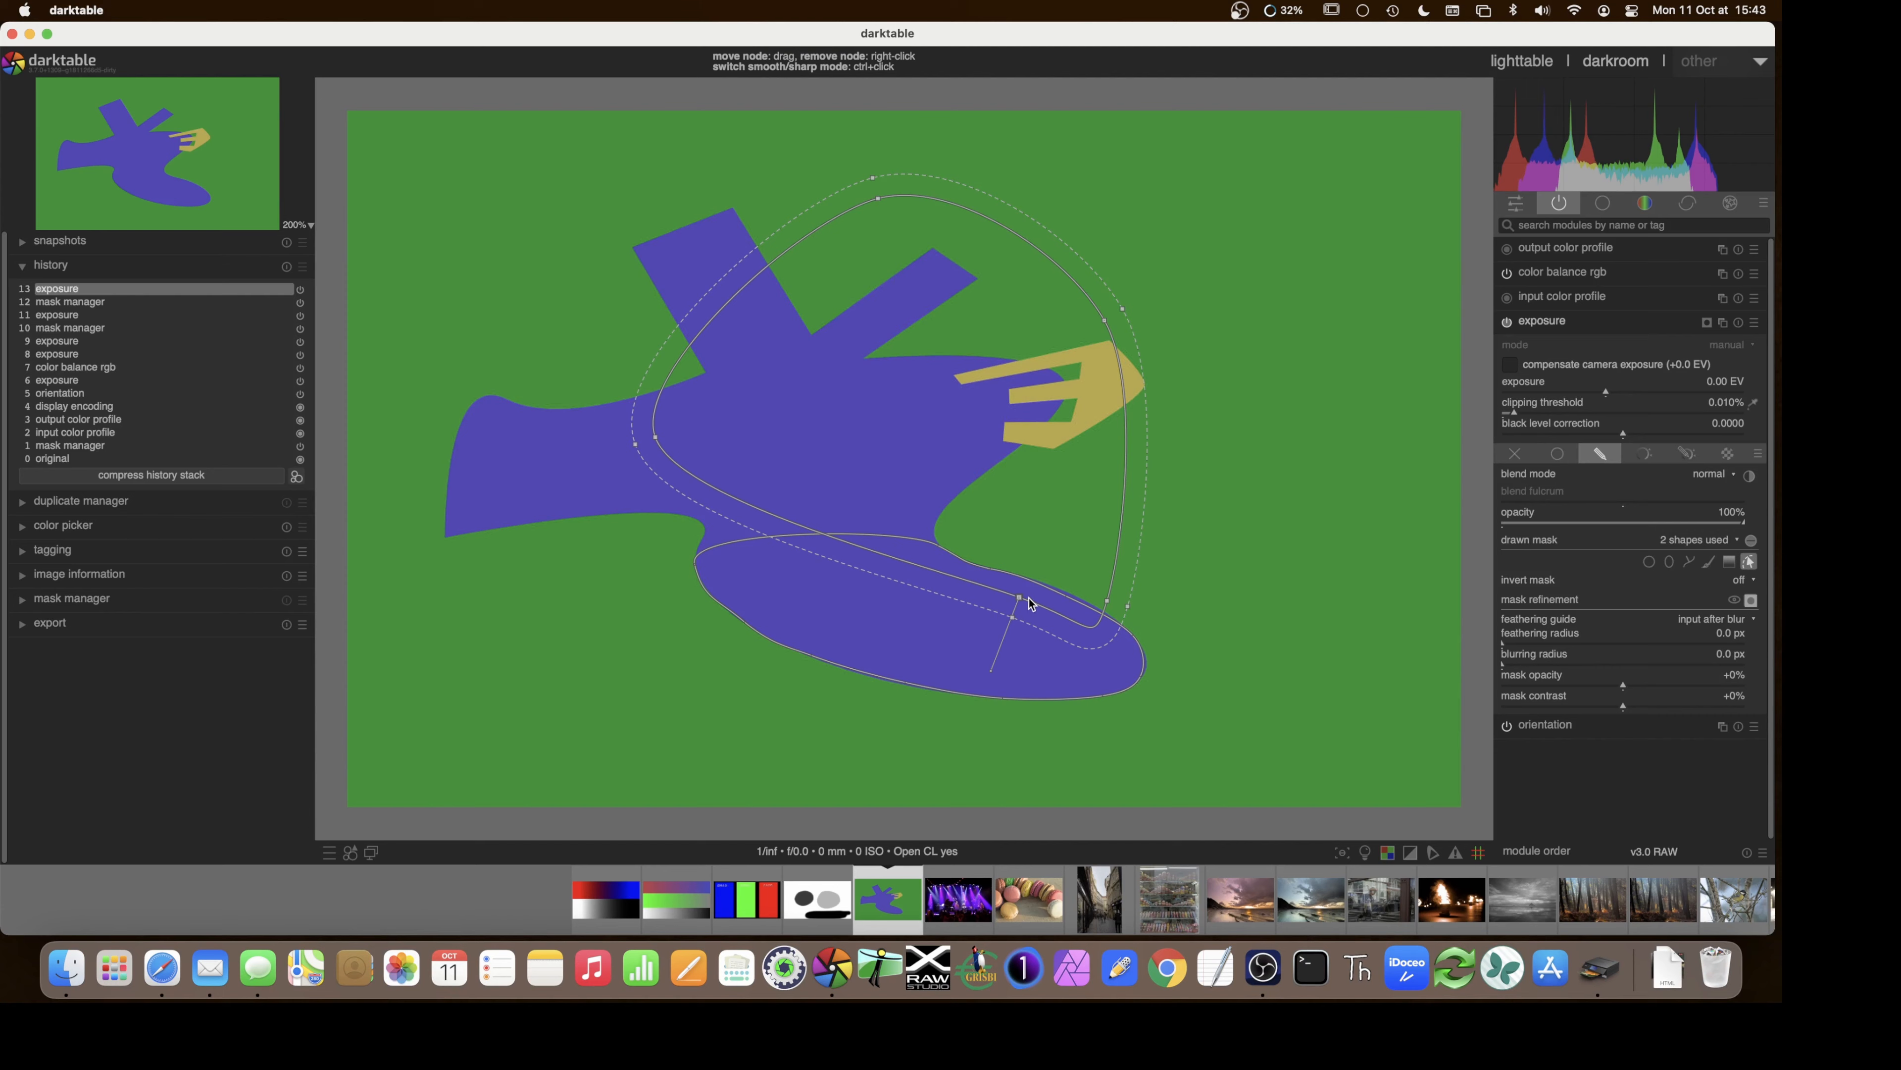
pyautogui.moveTo(1069, 620); pyautogui.dragTo(994, 516)
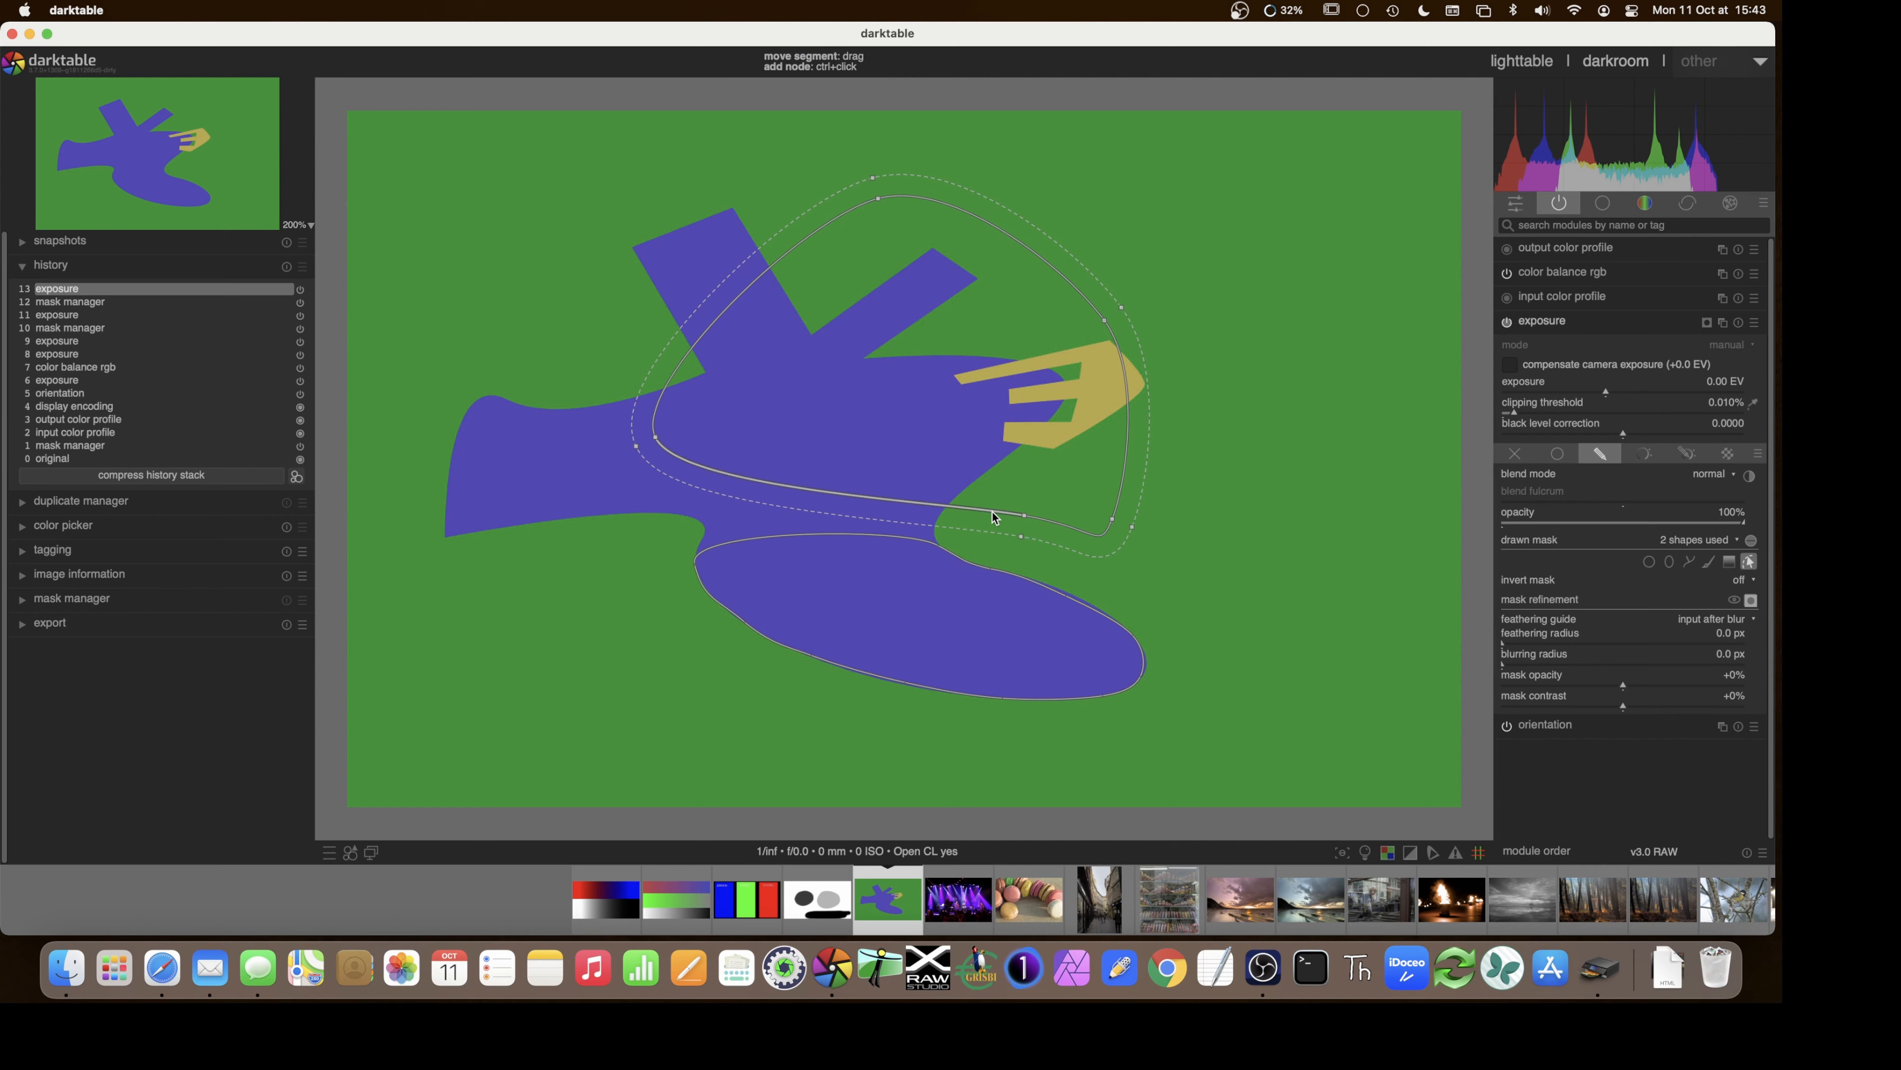
pyautogui.keyDown('ctrl'); pyautogui.click(993, 512); pyautogui.keyUp('ctrl')
pyautogui.keyDown('ctrl'); pyautogui.click(1119, 498); pyautogui.keyUp('ctrl')
pyautogui.moveTo(1092, 519)
pyautogui.mouseDown()
pyautogui.moveTo(1091, 619)
pyautogui.moveTo(1092, 553)
pyautogui.mouseUp()
# - Remove both paths from the exposure mask and draw a new path around the two upper purple arms with sharp corner nodes
pyautogui.rightClick(934, 416)
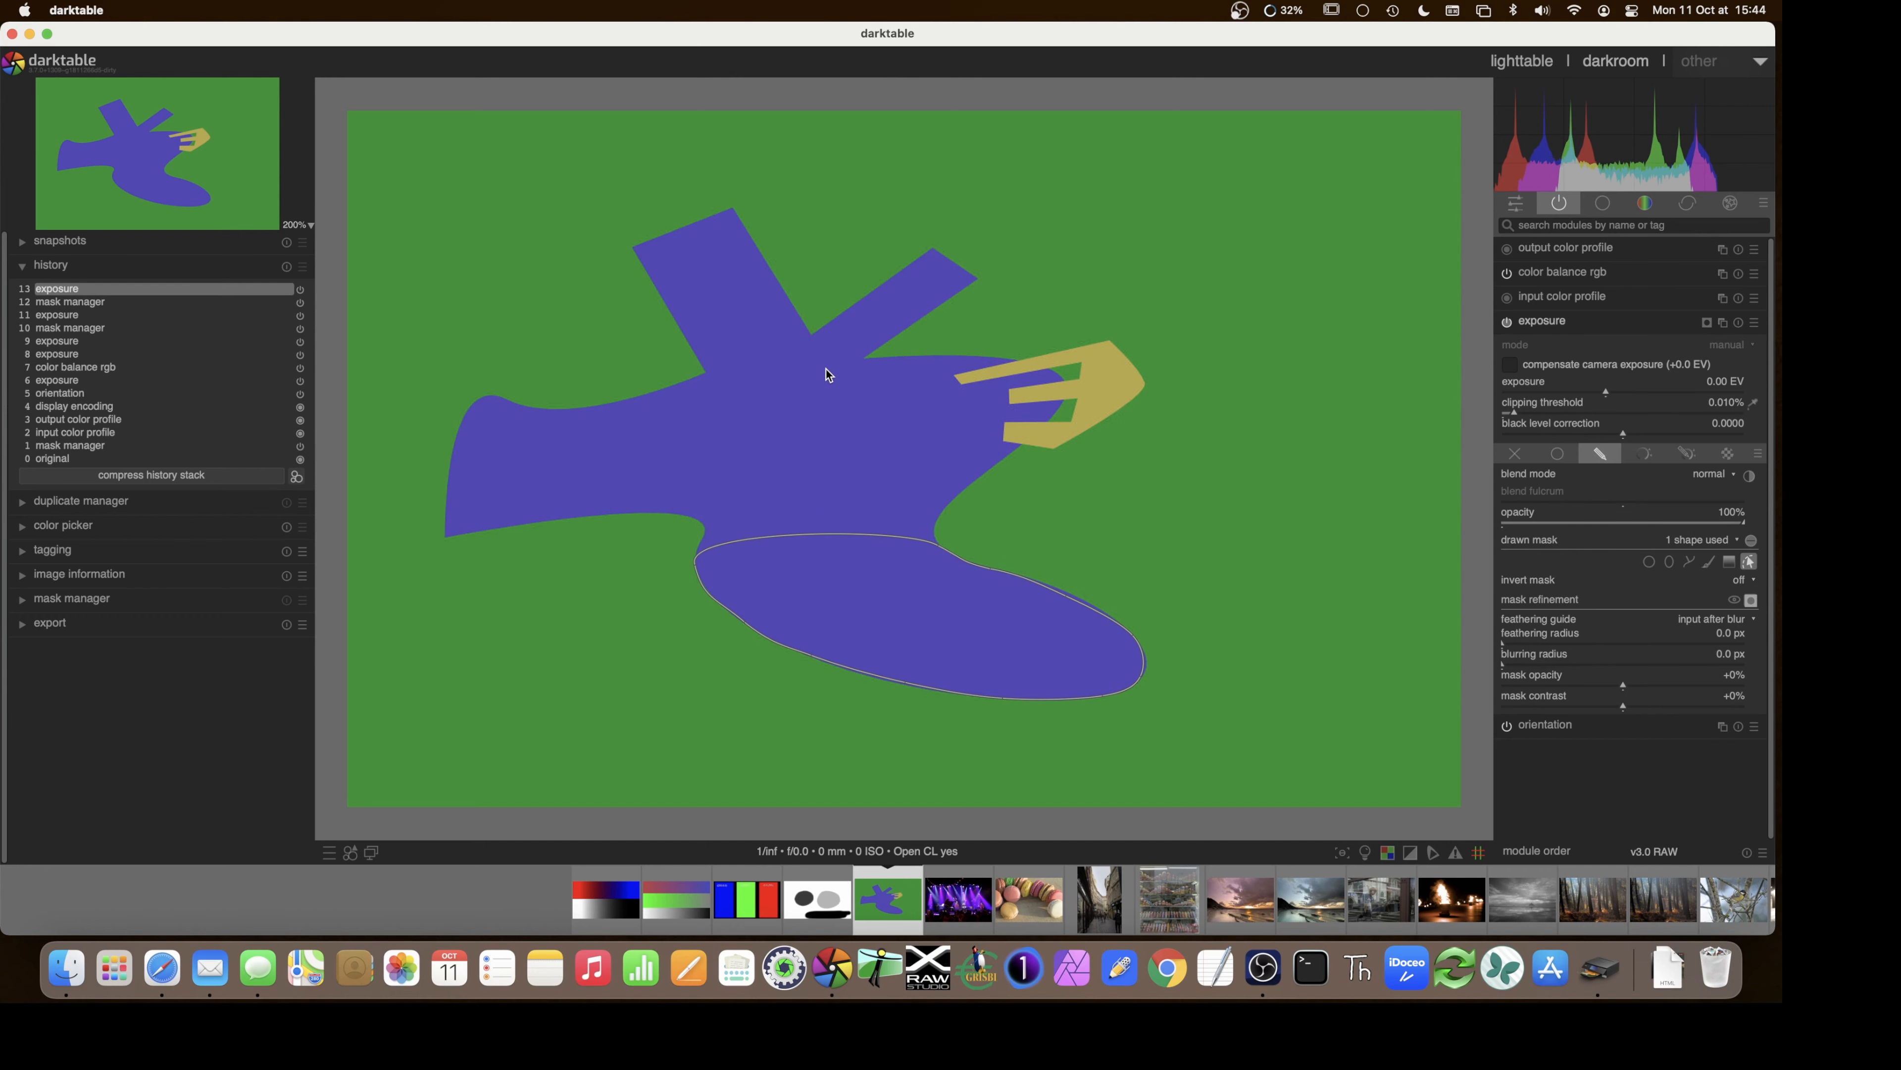
pyautogui.rightClick(846, 614)
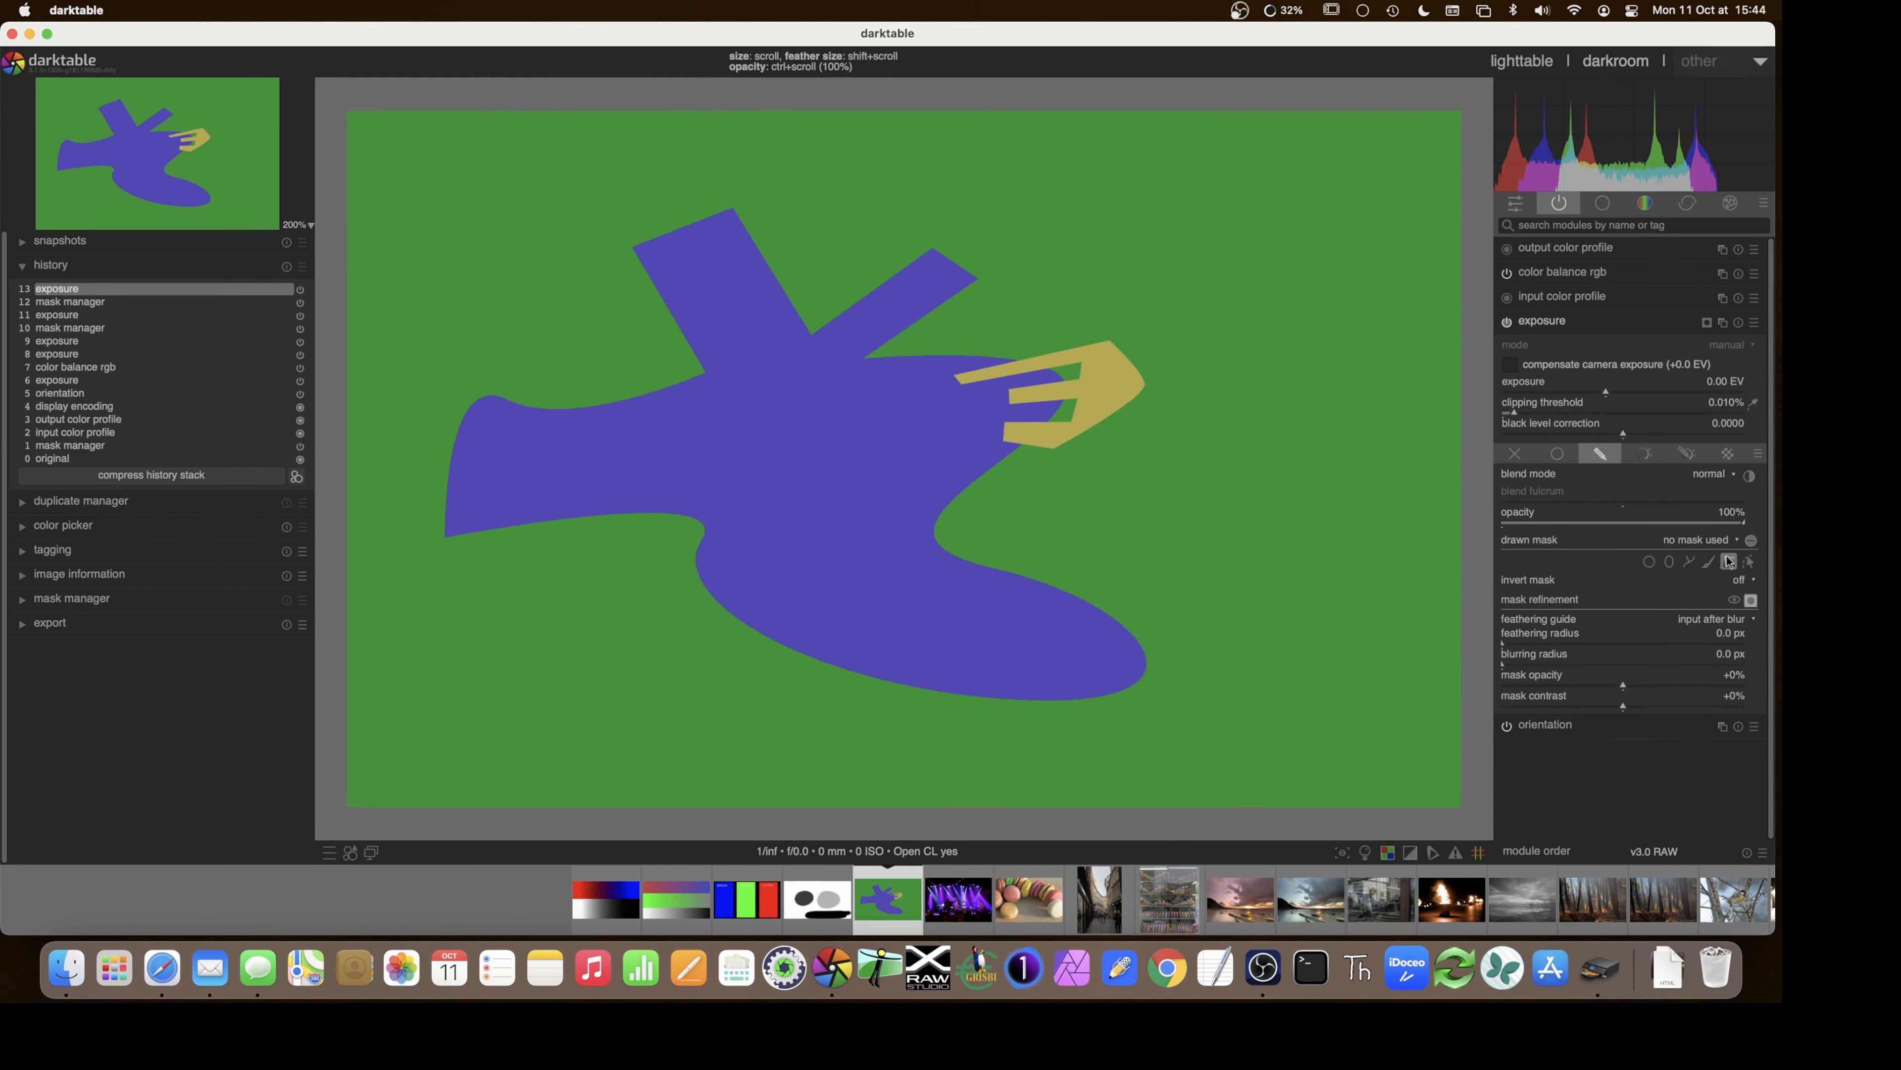
pyautogui.click(1689, 561)
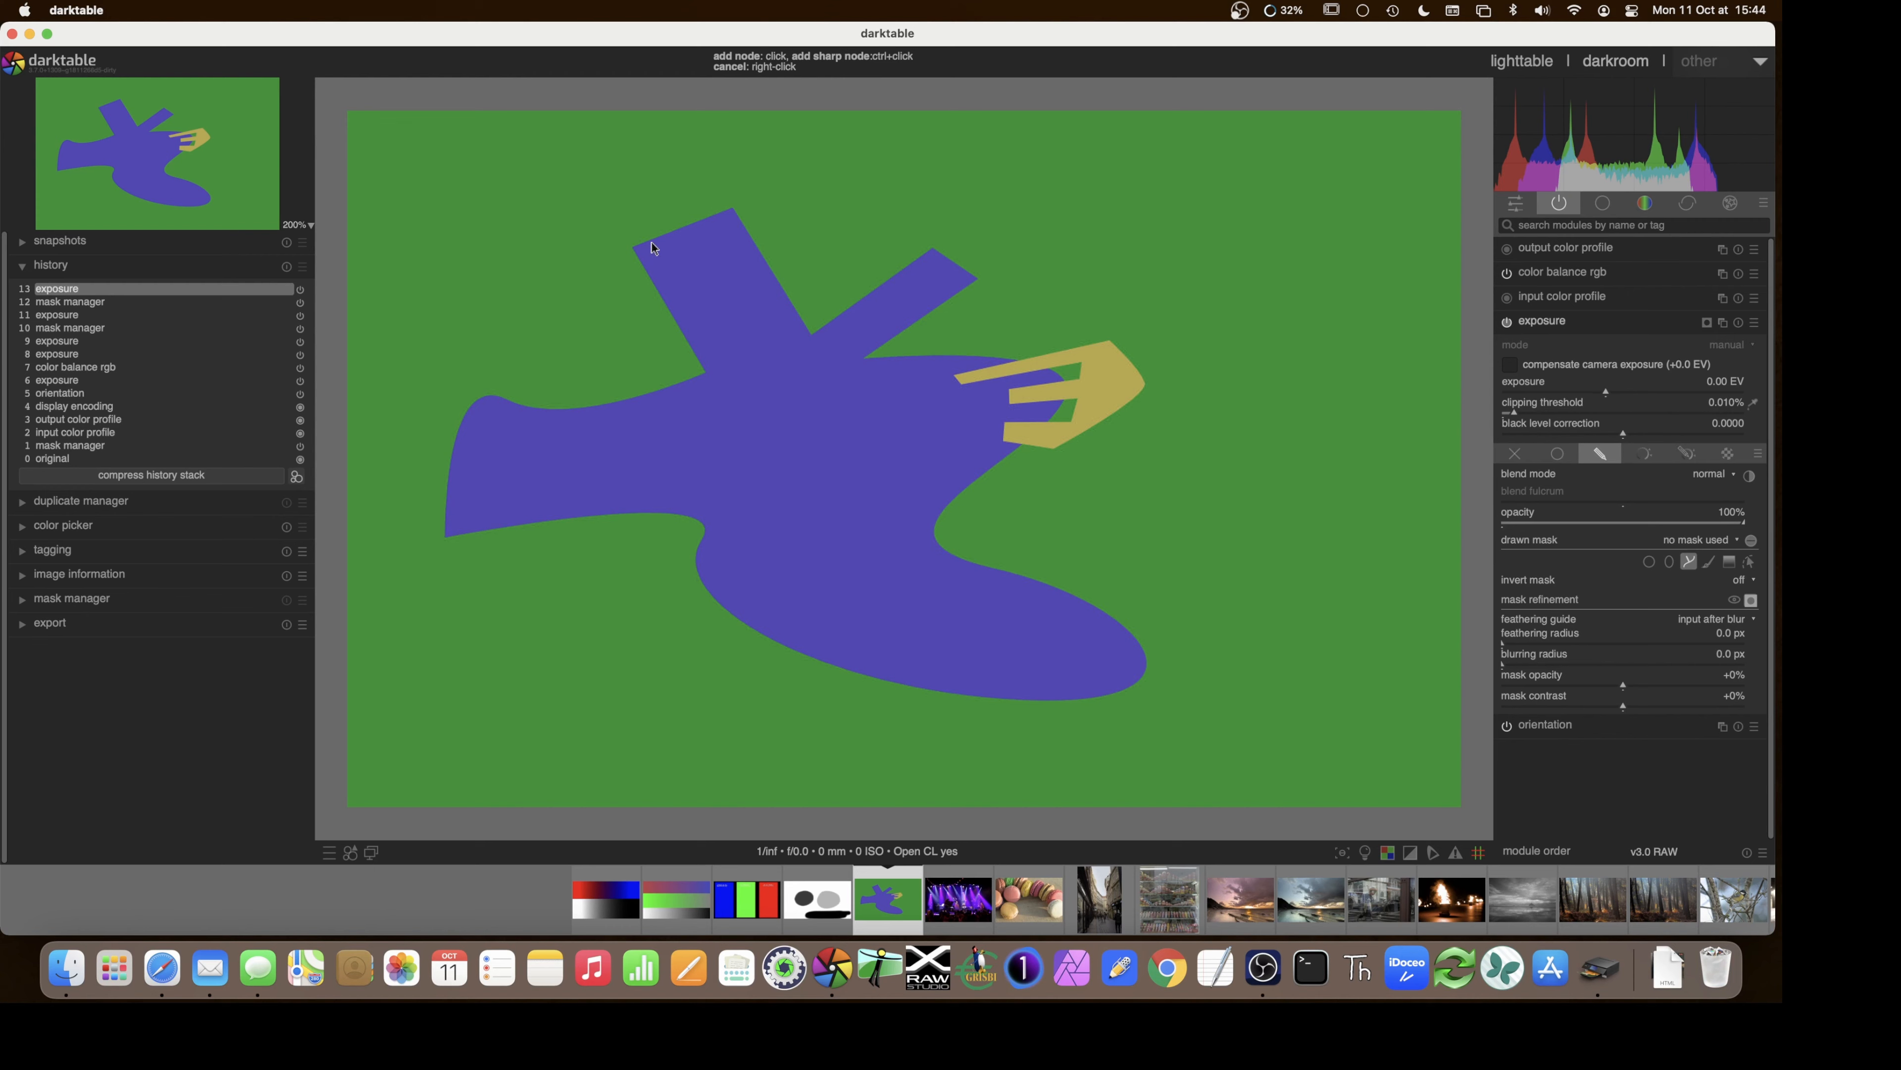
pyautogui.click(666, 234)
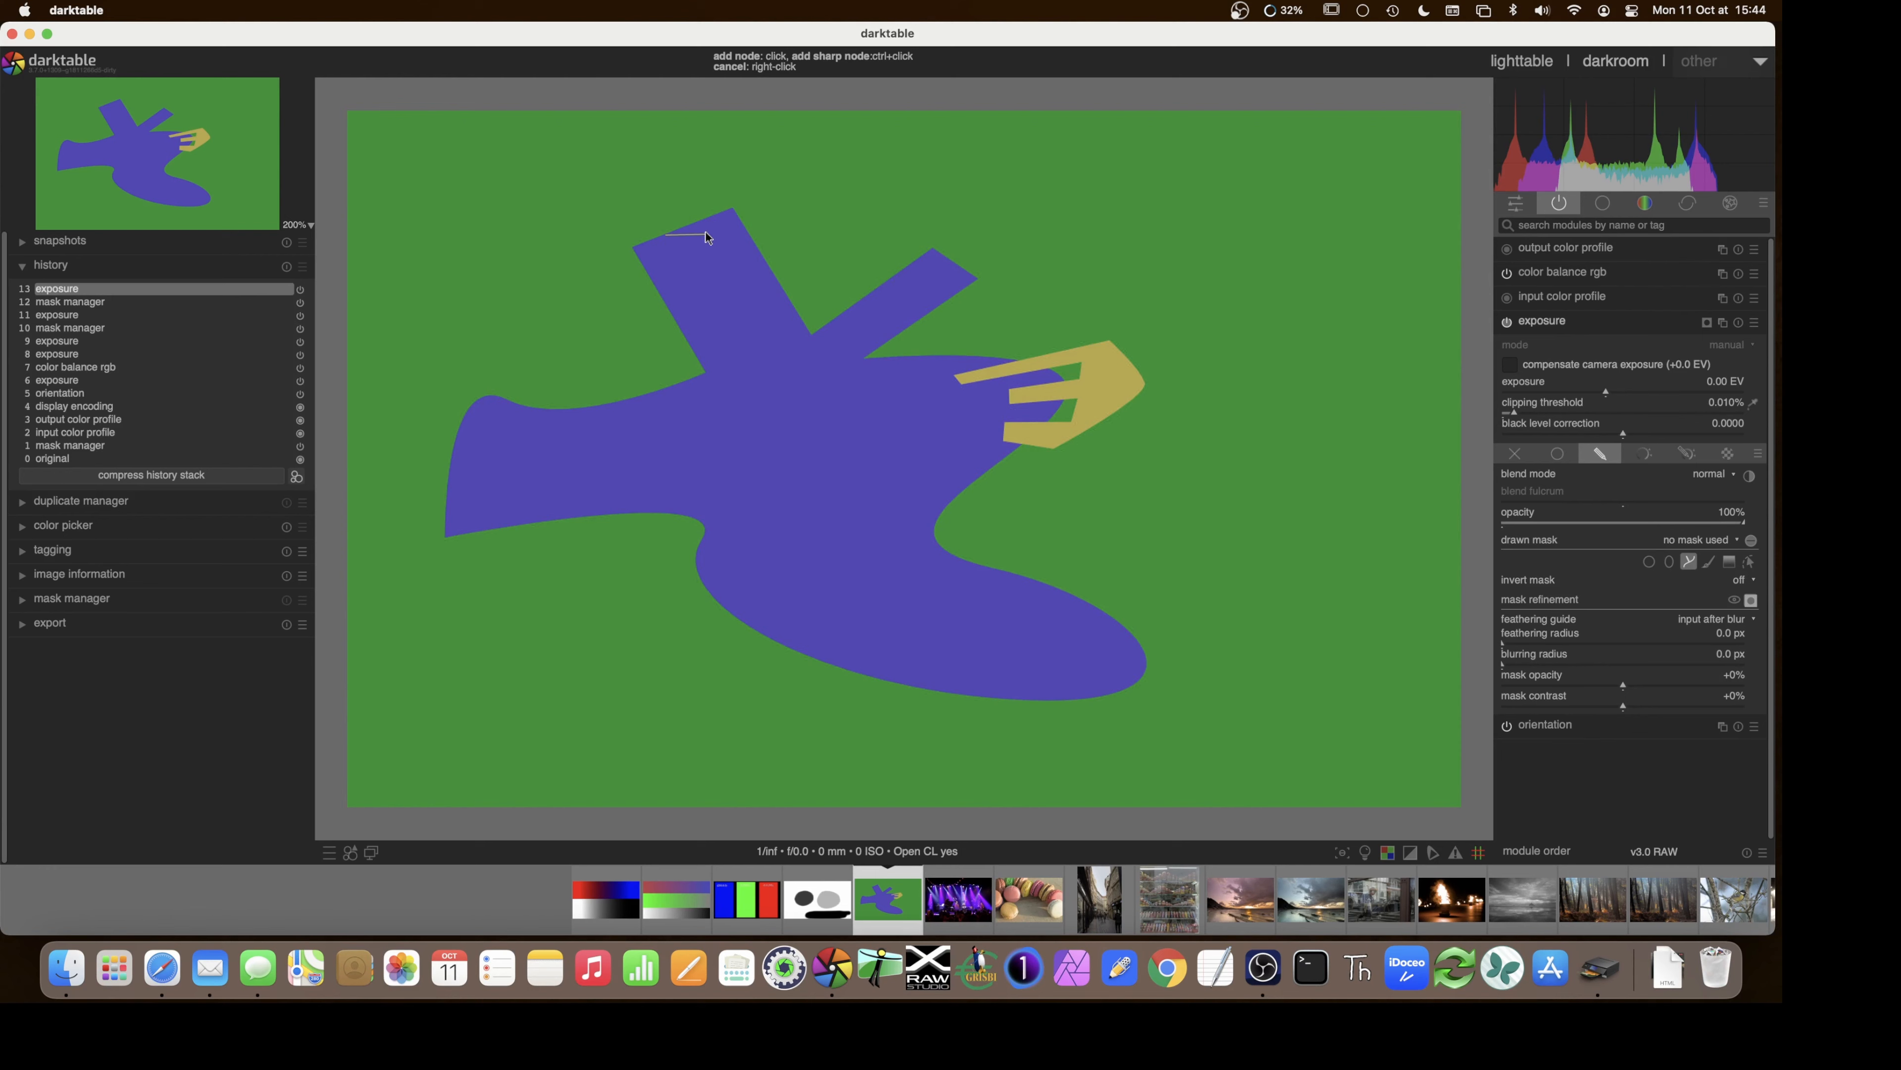
pyautogui.click(733, 210)
pyautogui.click(812, 336)
pyautogui.click(933, 252)
pyautogui.click(976, 282)
pyautogui.click(868, 359)
pyautogui.click(1001, 362)
pyautogui.rightClick(835, 479)
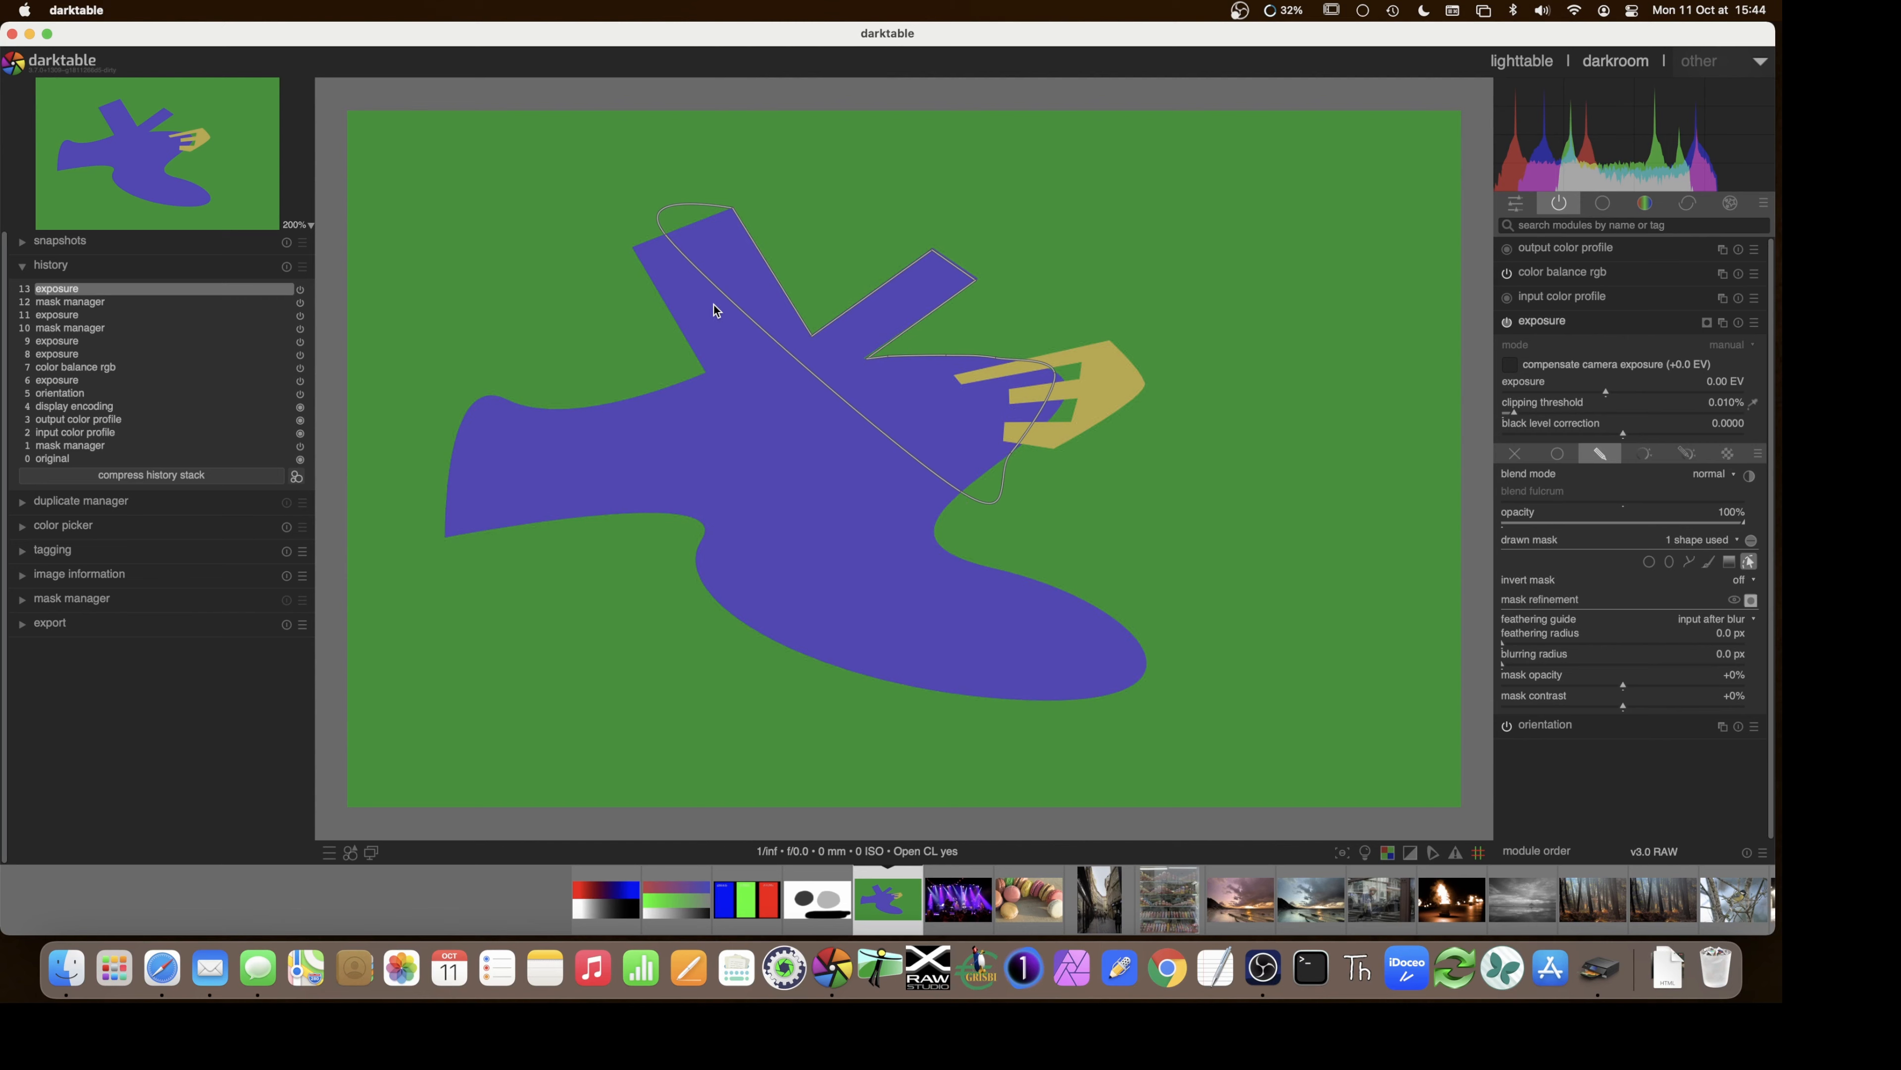
# - Move the first node to the wide arm's outer corner, make it sharp, and add a node near the arm's base
pyautogui.click(664, 236)
pyautogui.moveTo(664, 237); pyautogui.dragTo(635, 255)
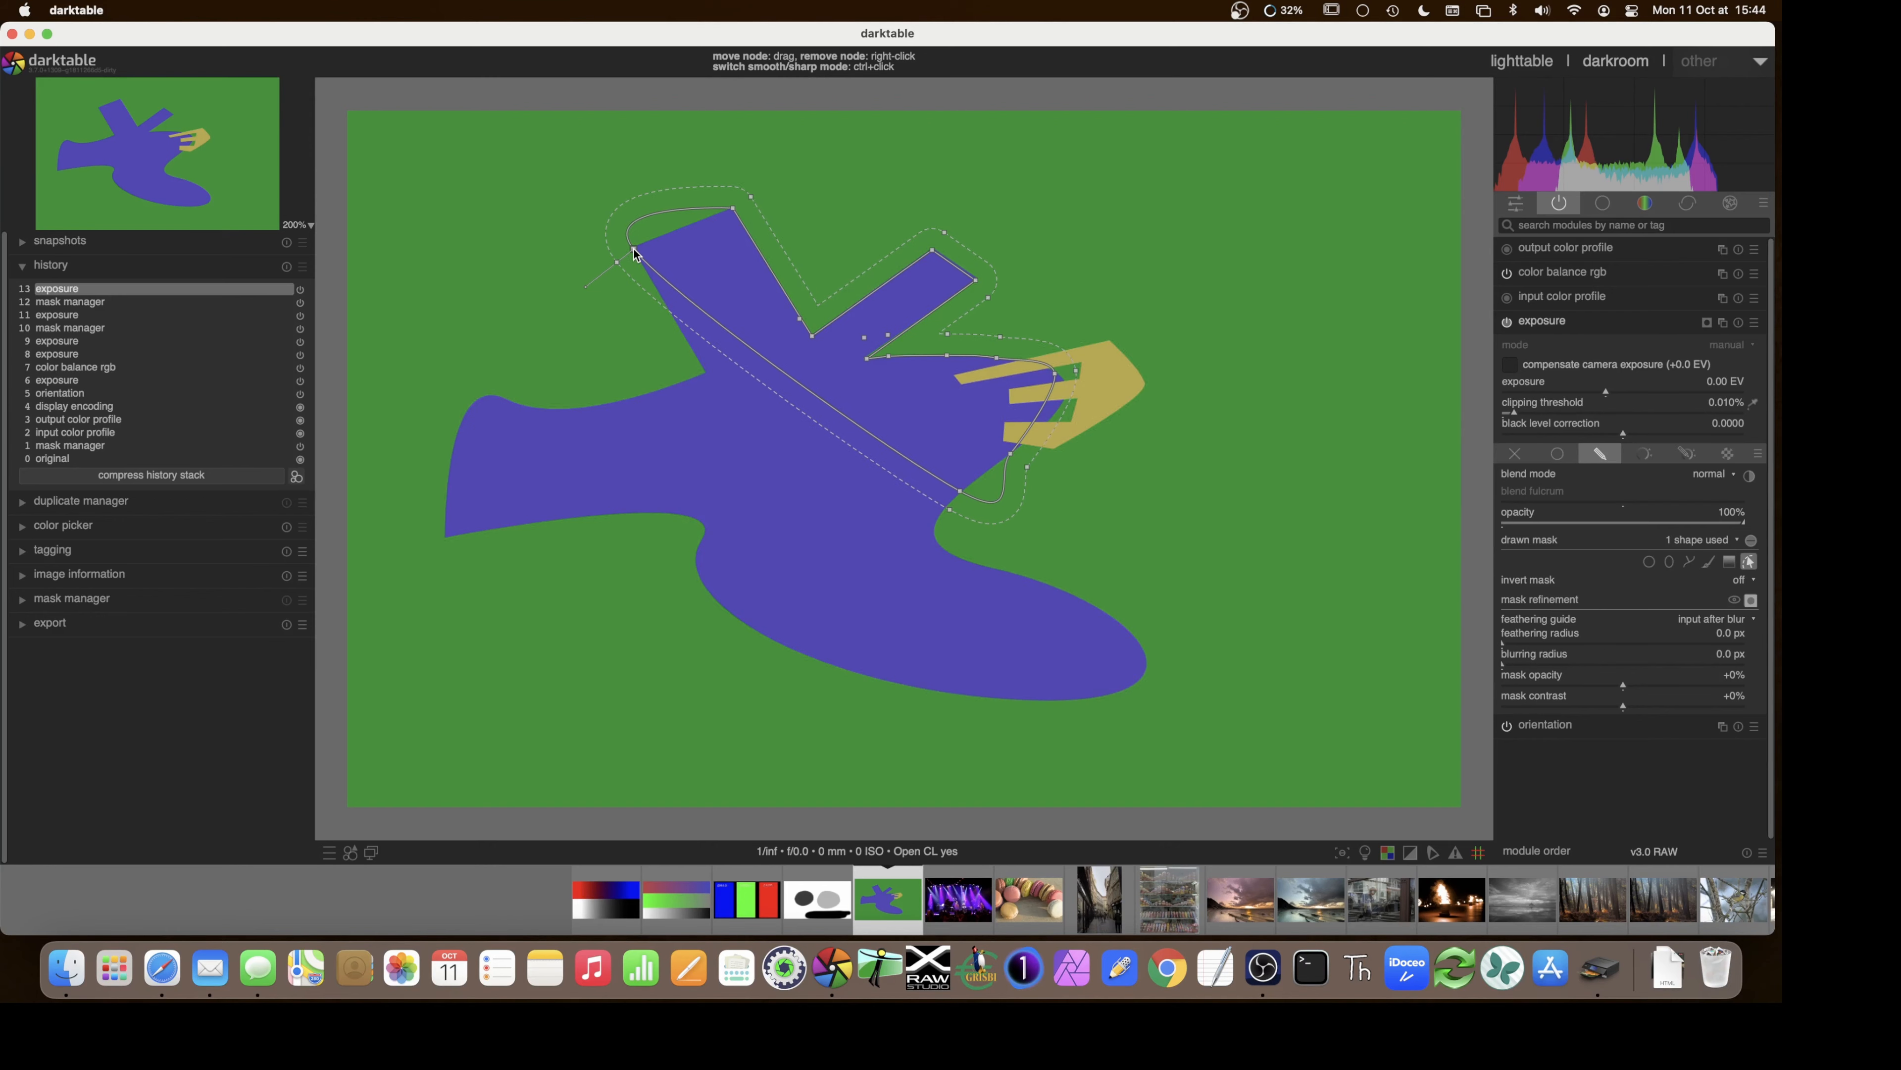
pyautogui.keyDown('ctrl'); pyautogui.click(698, 308); pyautogui.keyUp('ctrl')
pyautogui.moveTo(699, 313); pyautogui.dragTo(690, 352)
pyautogui.keyDown('ctrl'); pyautogui.click(634, 250); pyautogui.keyUp('ctrl')
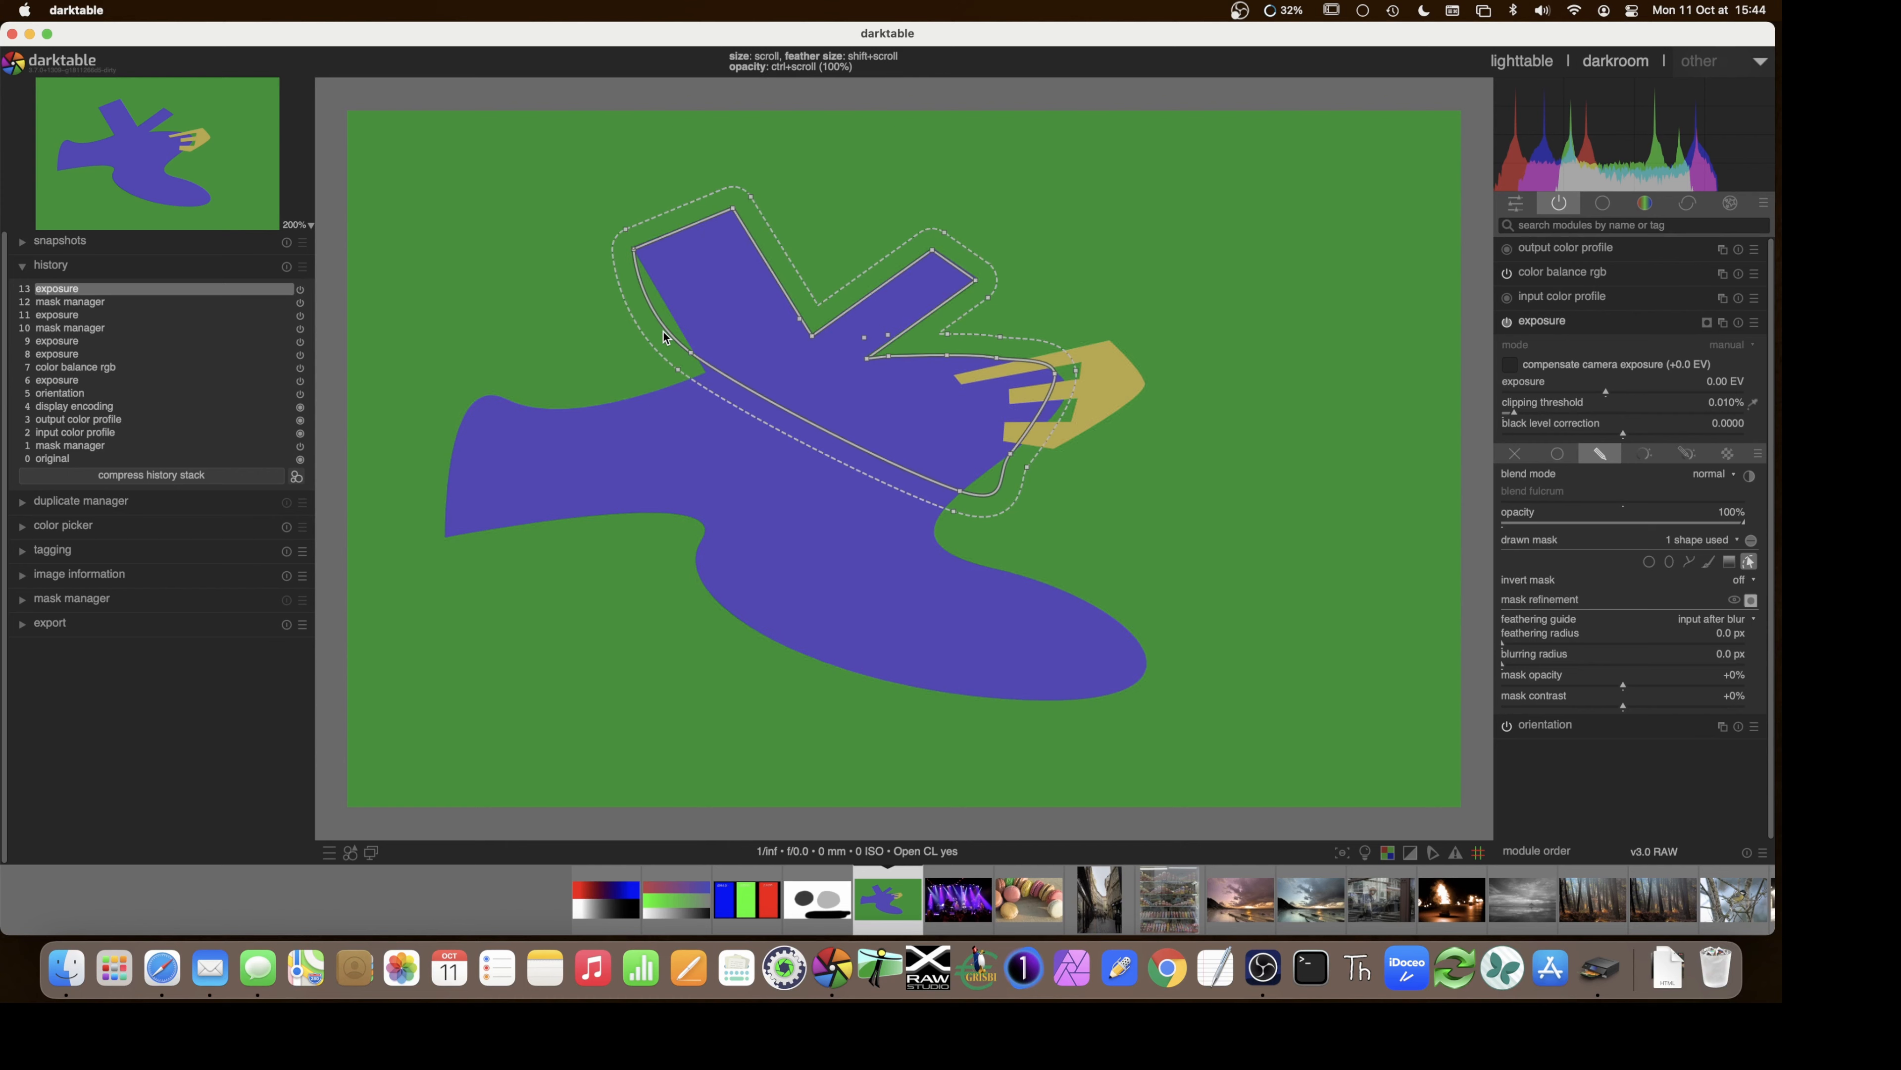
# - Switch the node at the wide arm's base to sharp and align it with the arm's edge
pyautogui.click(690, 353)
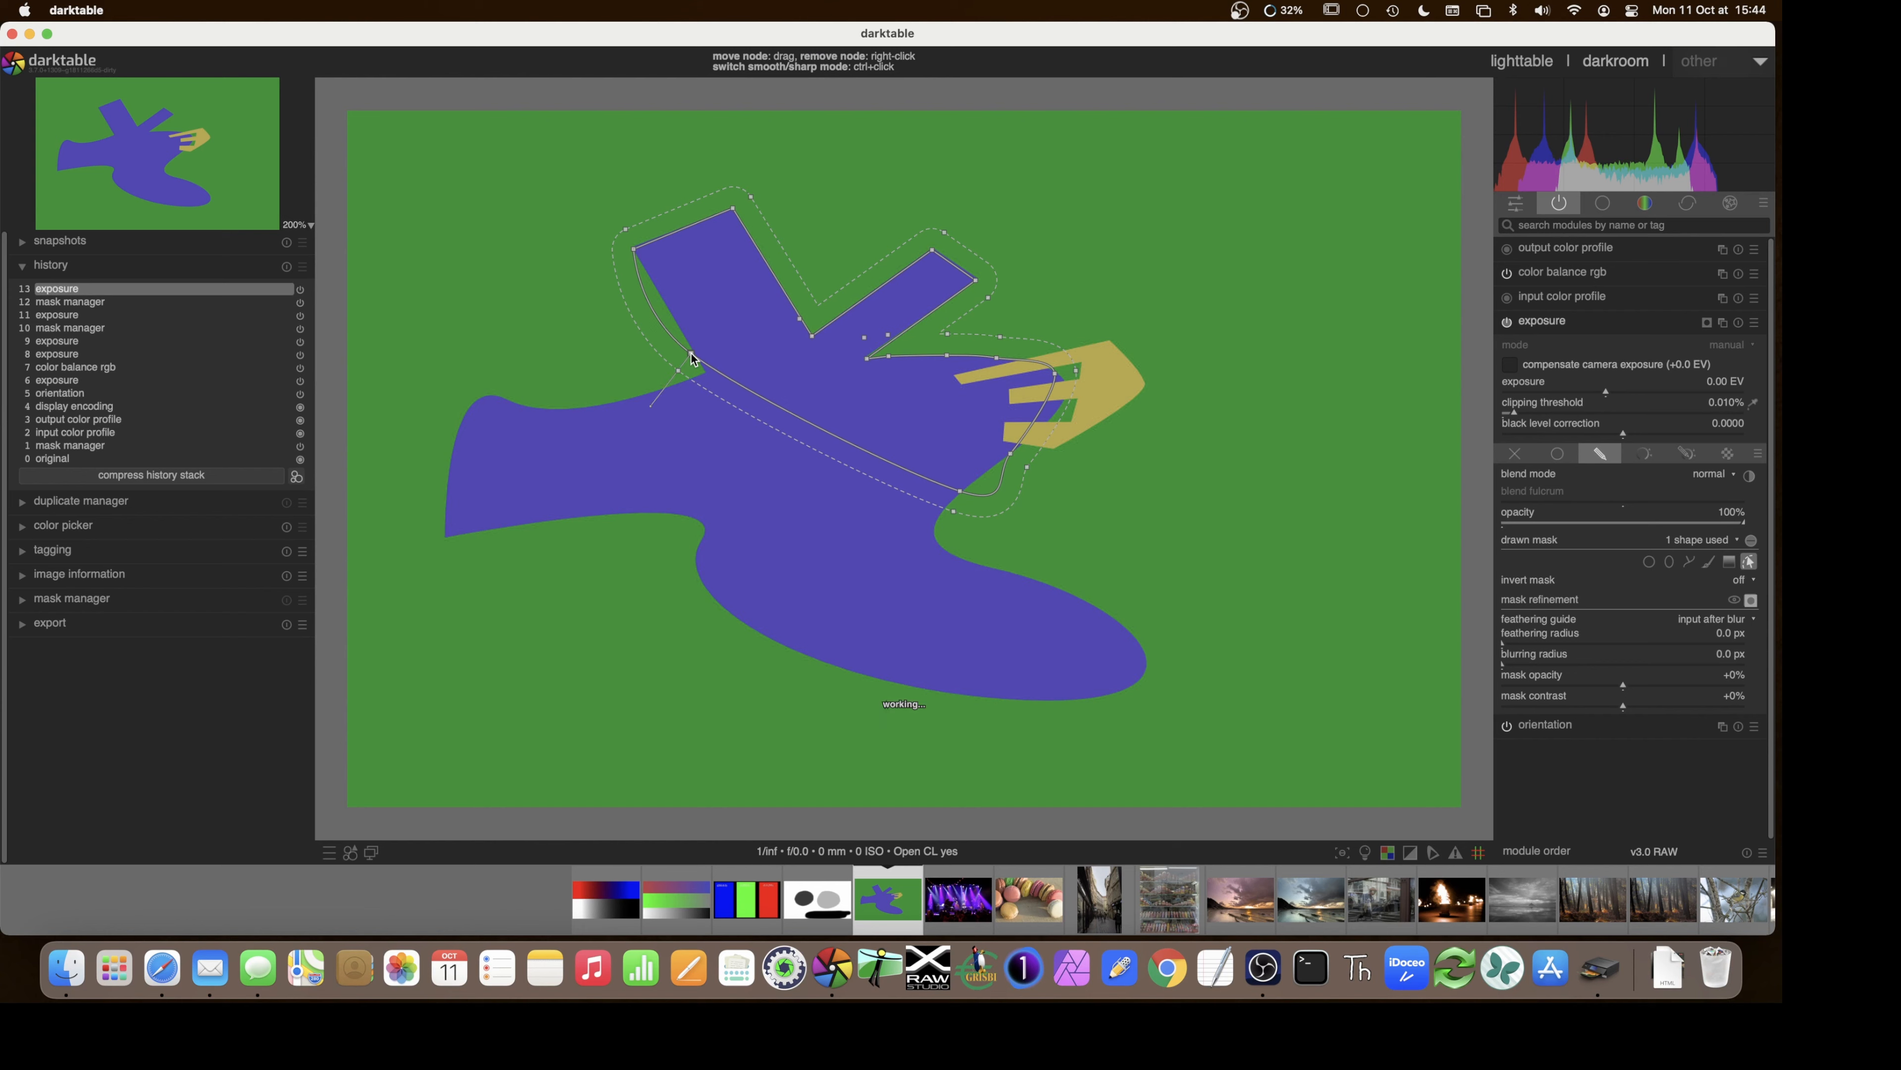
pyautogui.keyDown('ctrl'); pyautogui.click(692, 356); pyautogui.keyUp('ctrl')
pyautogui.moveTo(692, 354); pyautogui.dragTo(695, 354)
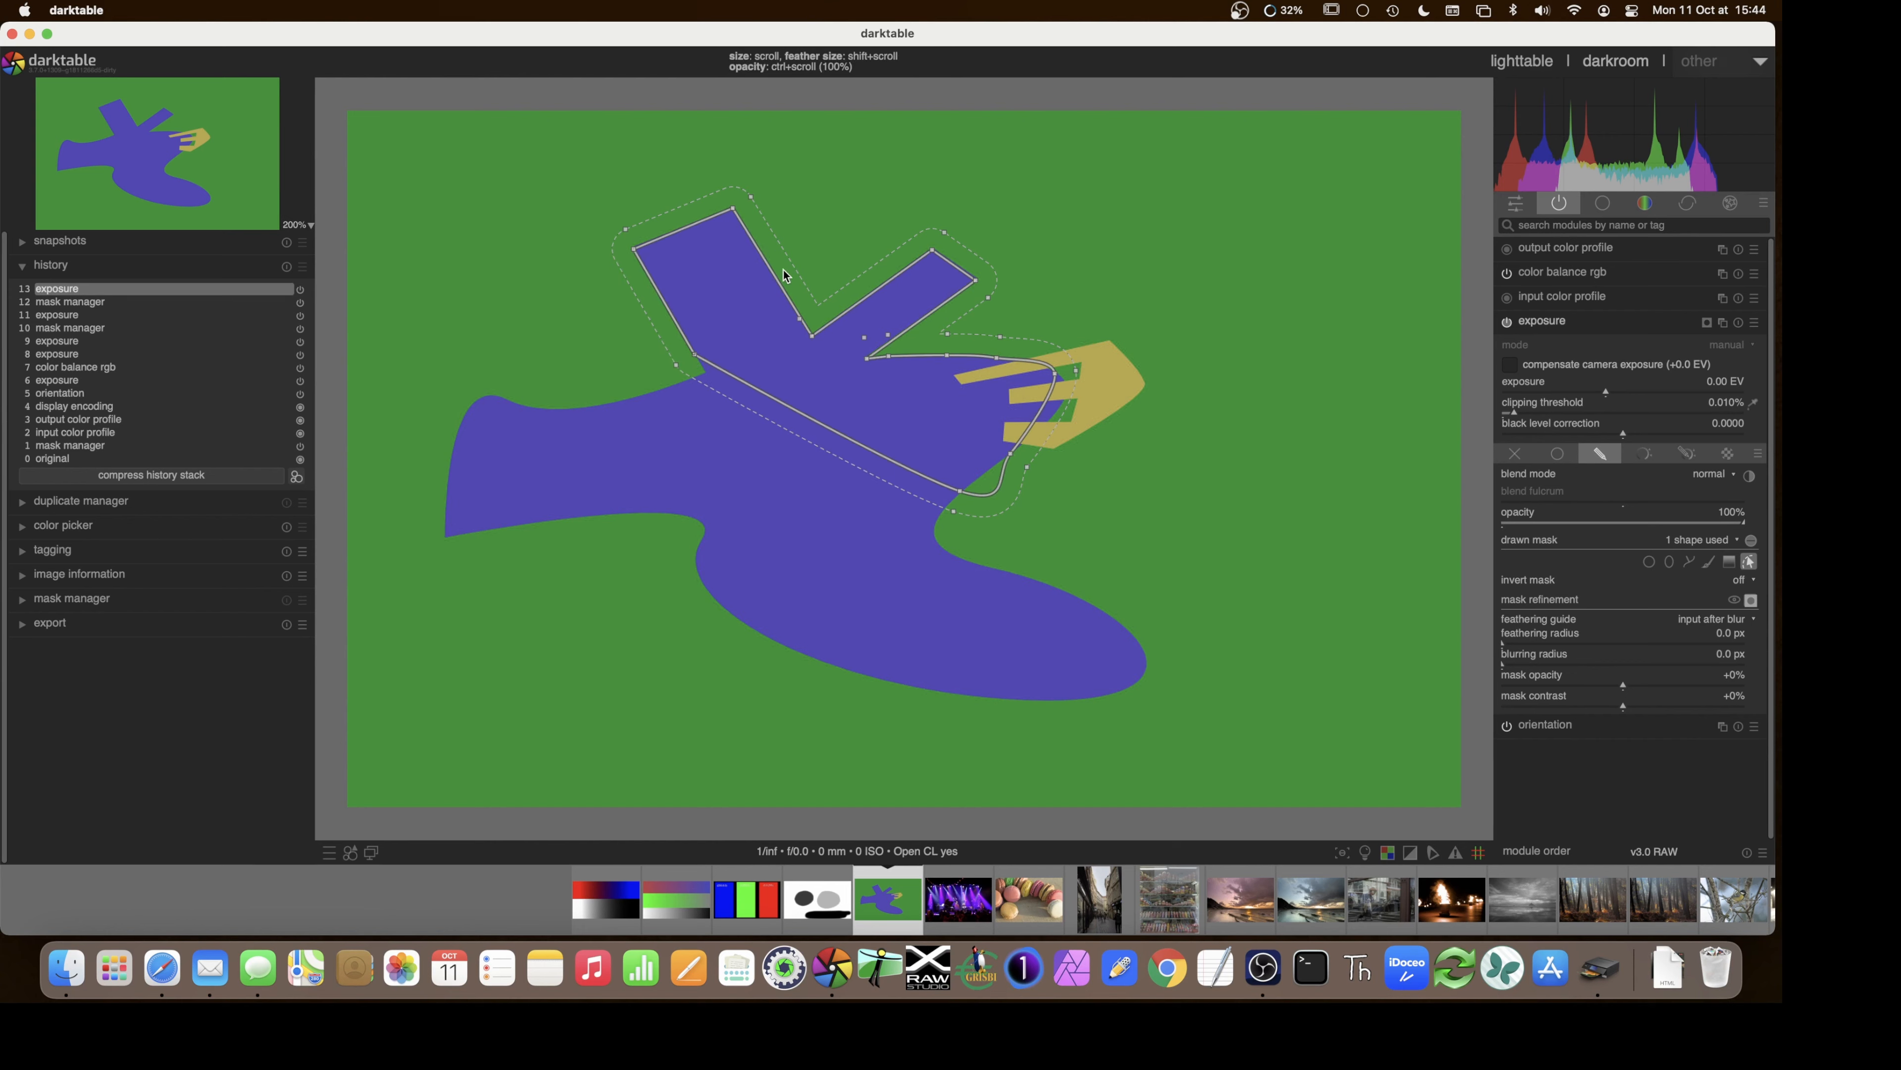
# - Switch the wide arm's two outer corner nodes to smooth and adjust the curve at the upper corner
pyautogui.keyDown('ctrl'); pyautogui.click(633, 251); pyautogui.keyUp('ctrl')
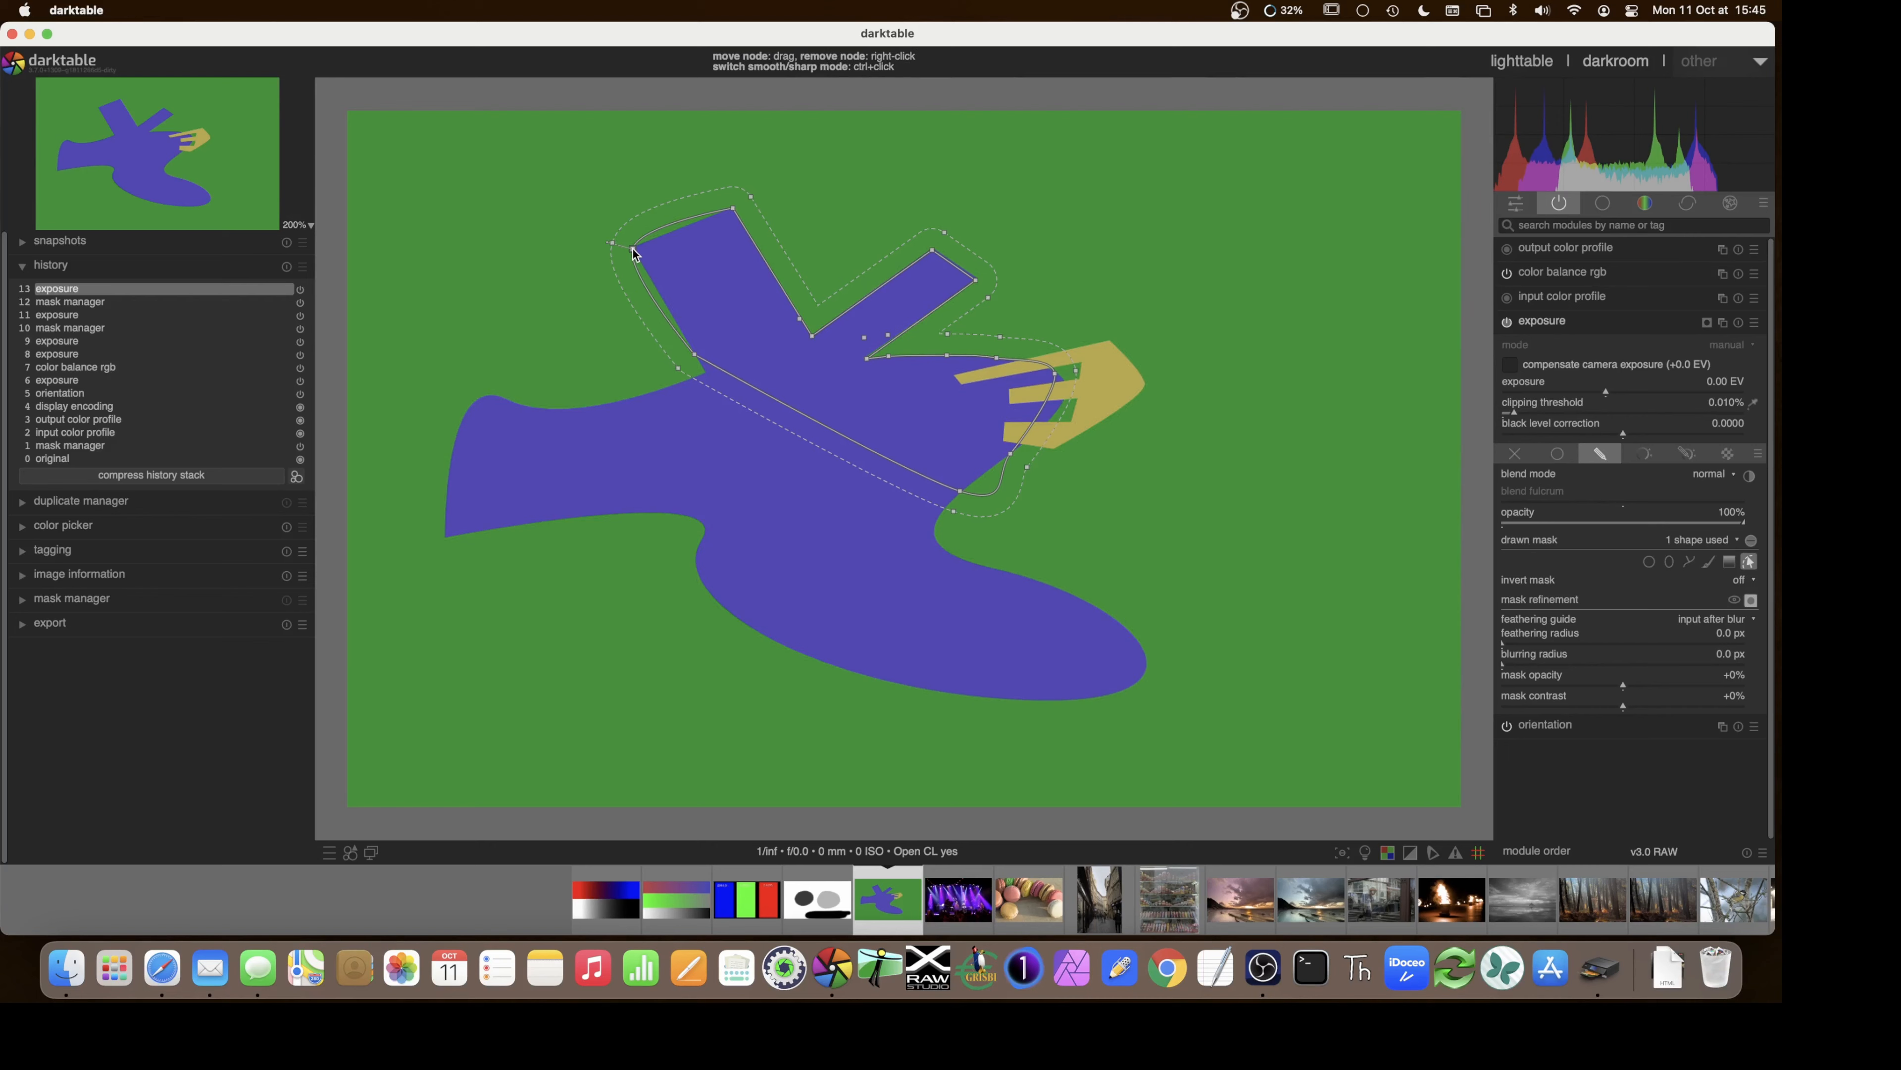
pyautogui.keyDown('ctrl'); pyautogui.click(733, 211); pyautogui.keyUp('ctrl')
pyautogui.moveTo(746, 183); pyautogui.dragTo(753, 157)
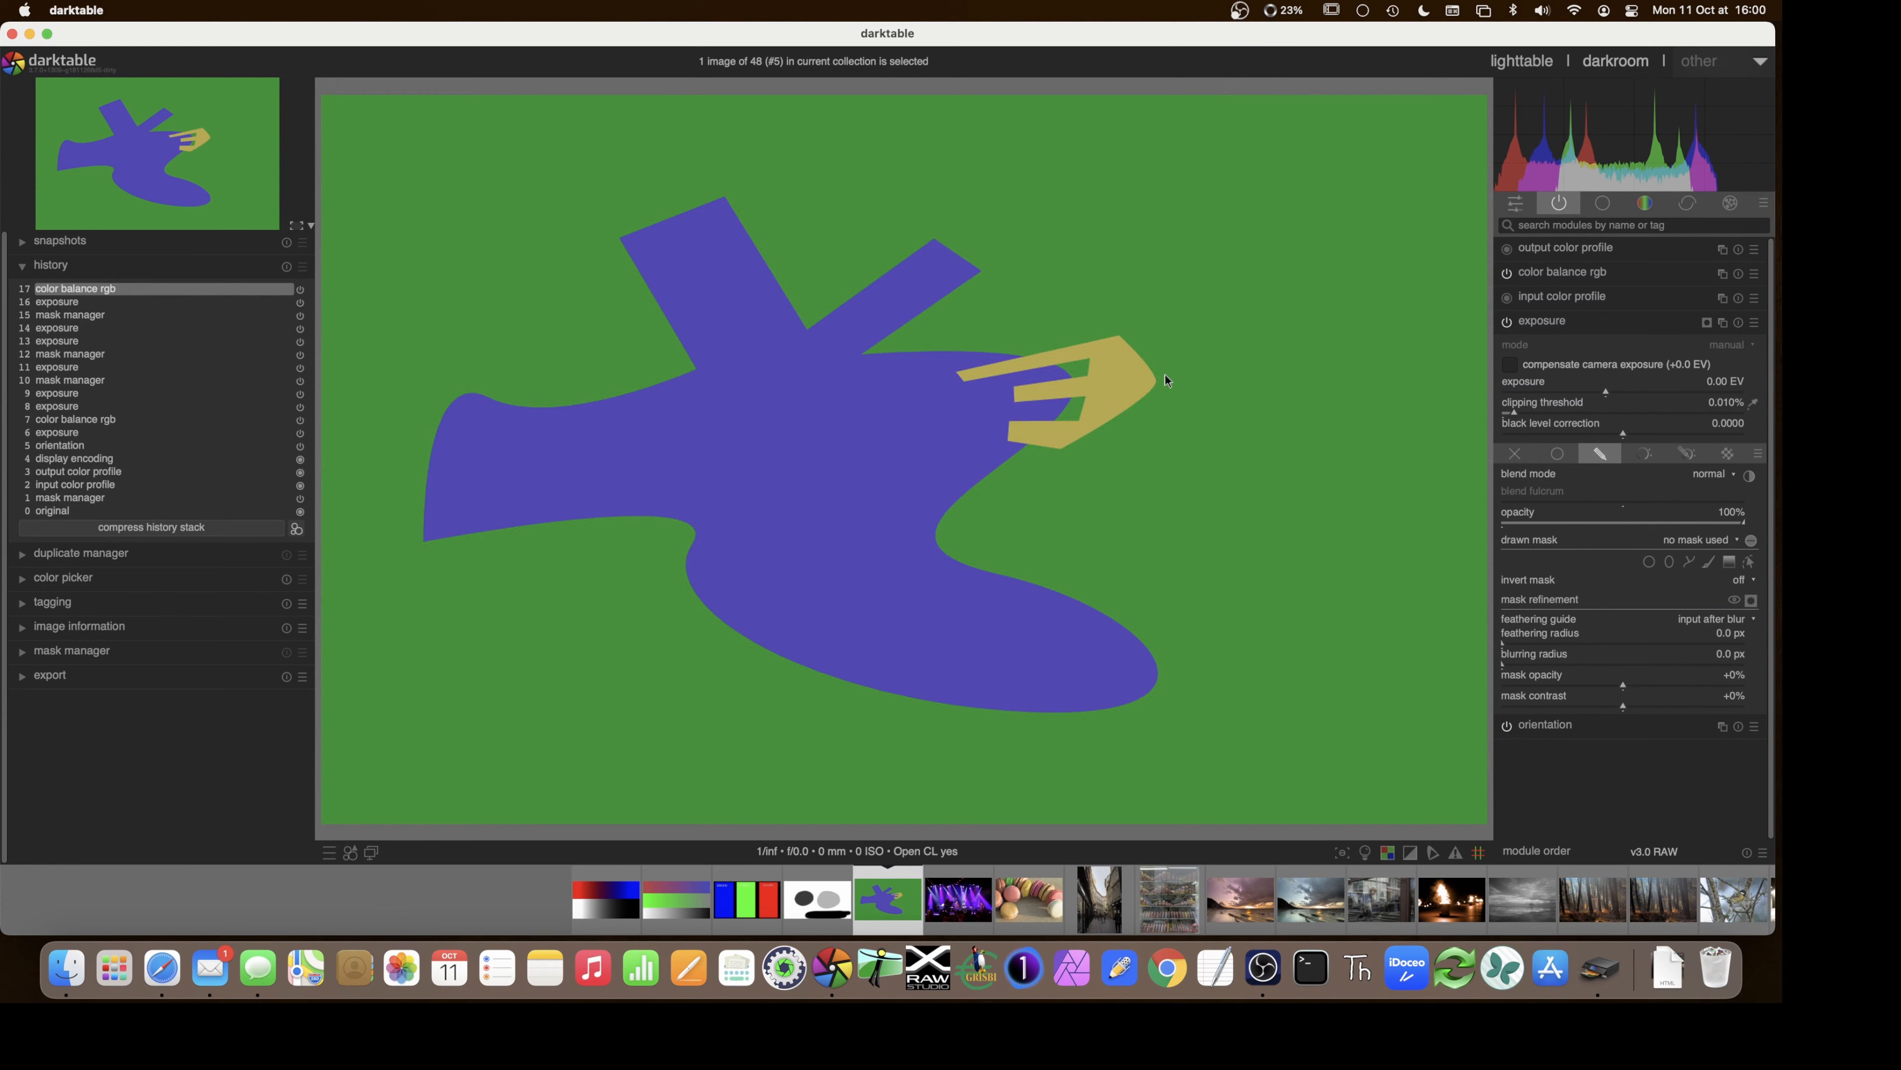
# - Collapse the exposure module and activate a drawn mask in the color balance rgb module
pyautogui.click(1557, 328)
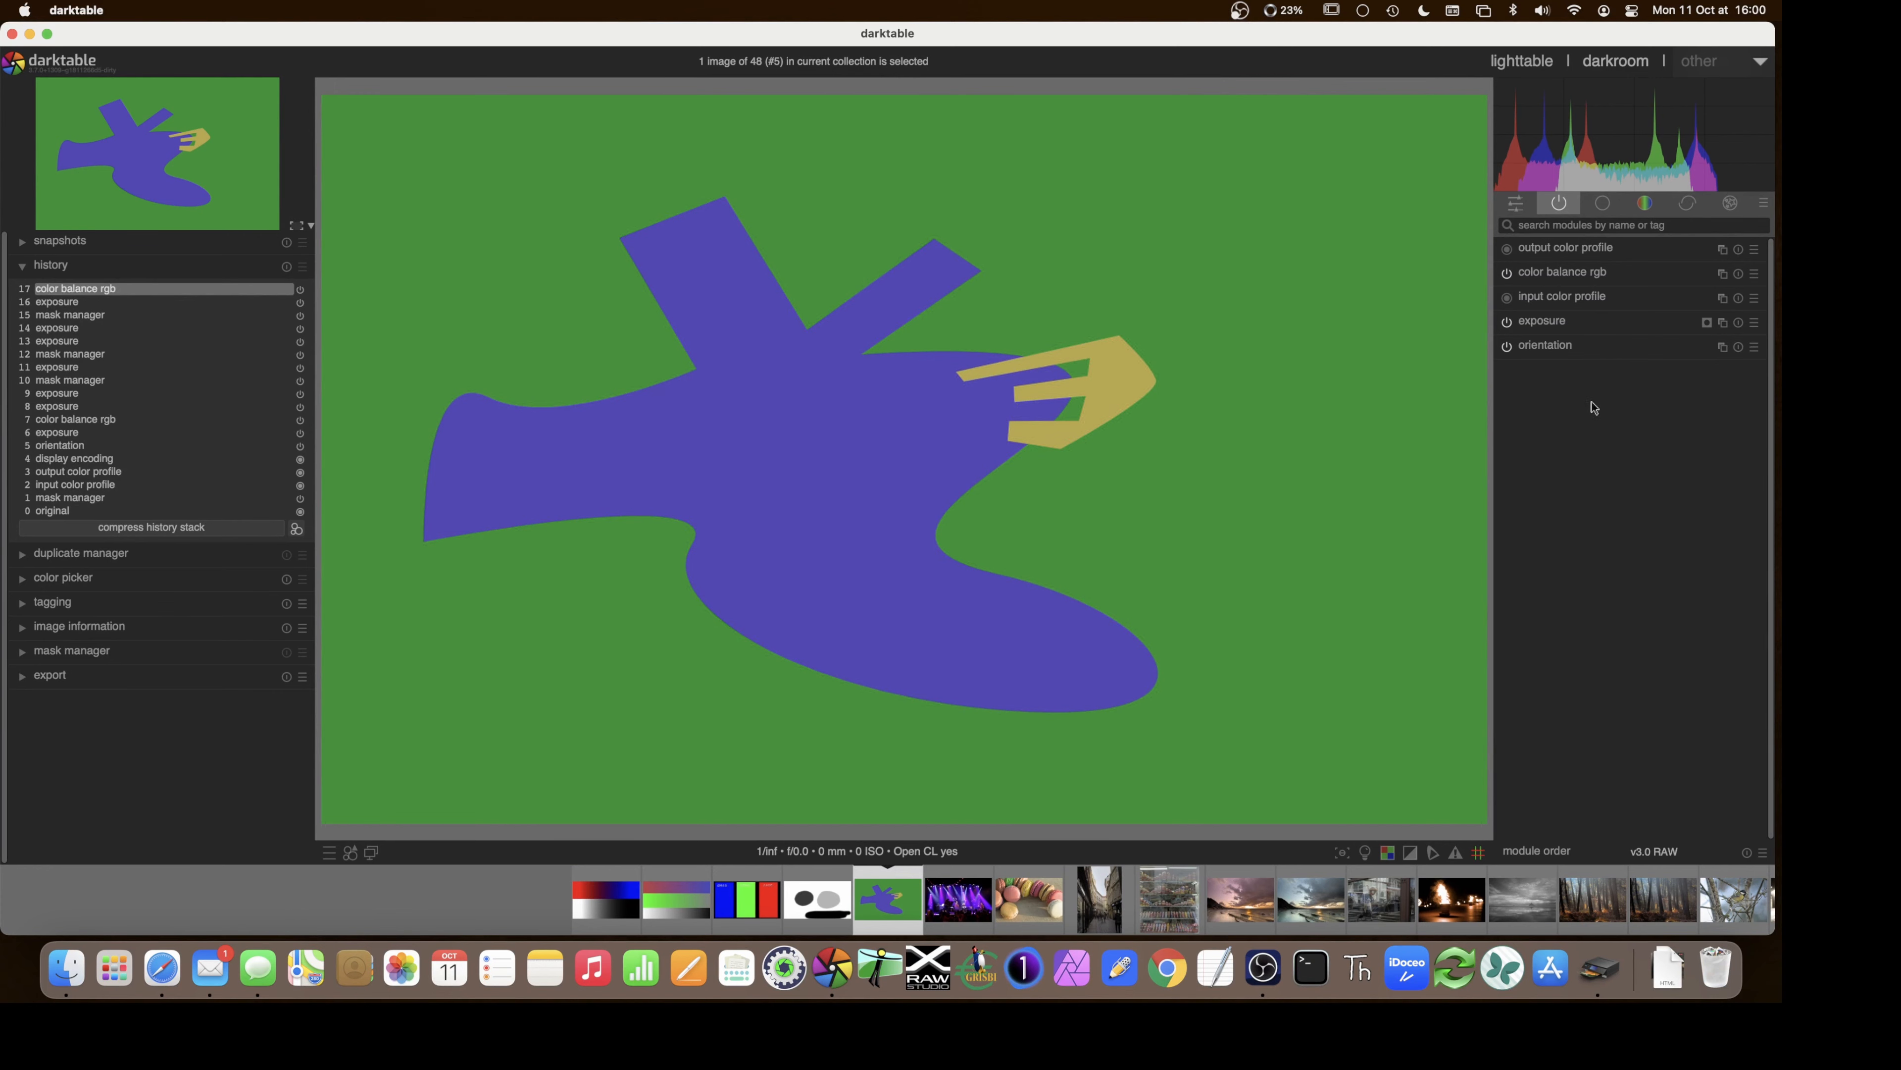
pyautogui.click(1640, 203)
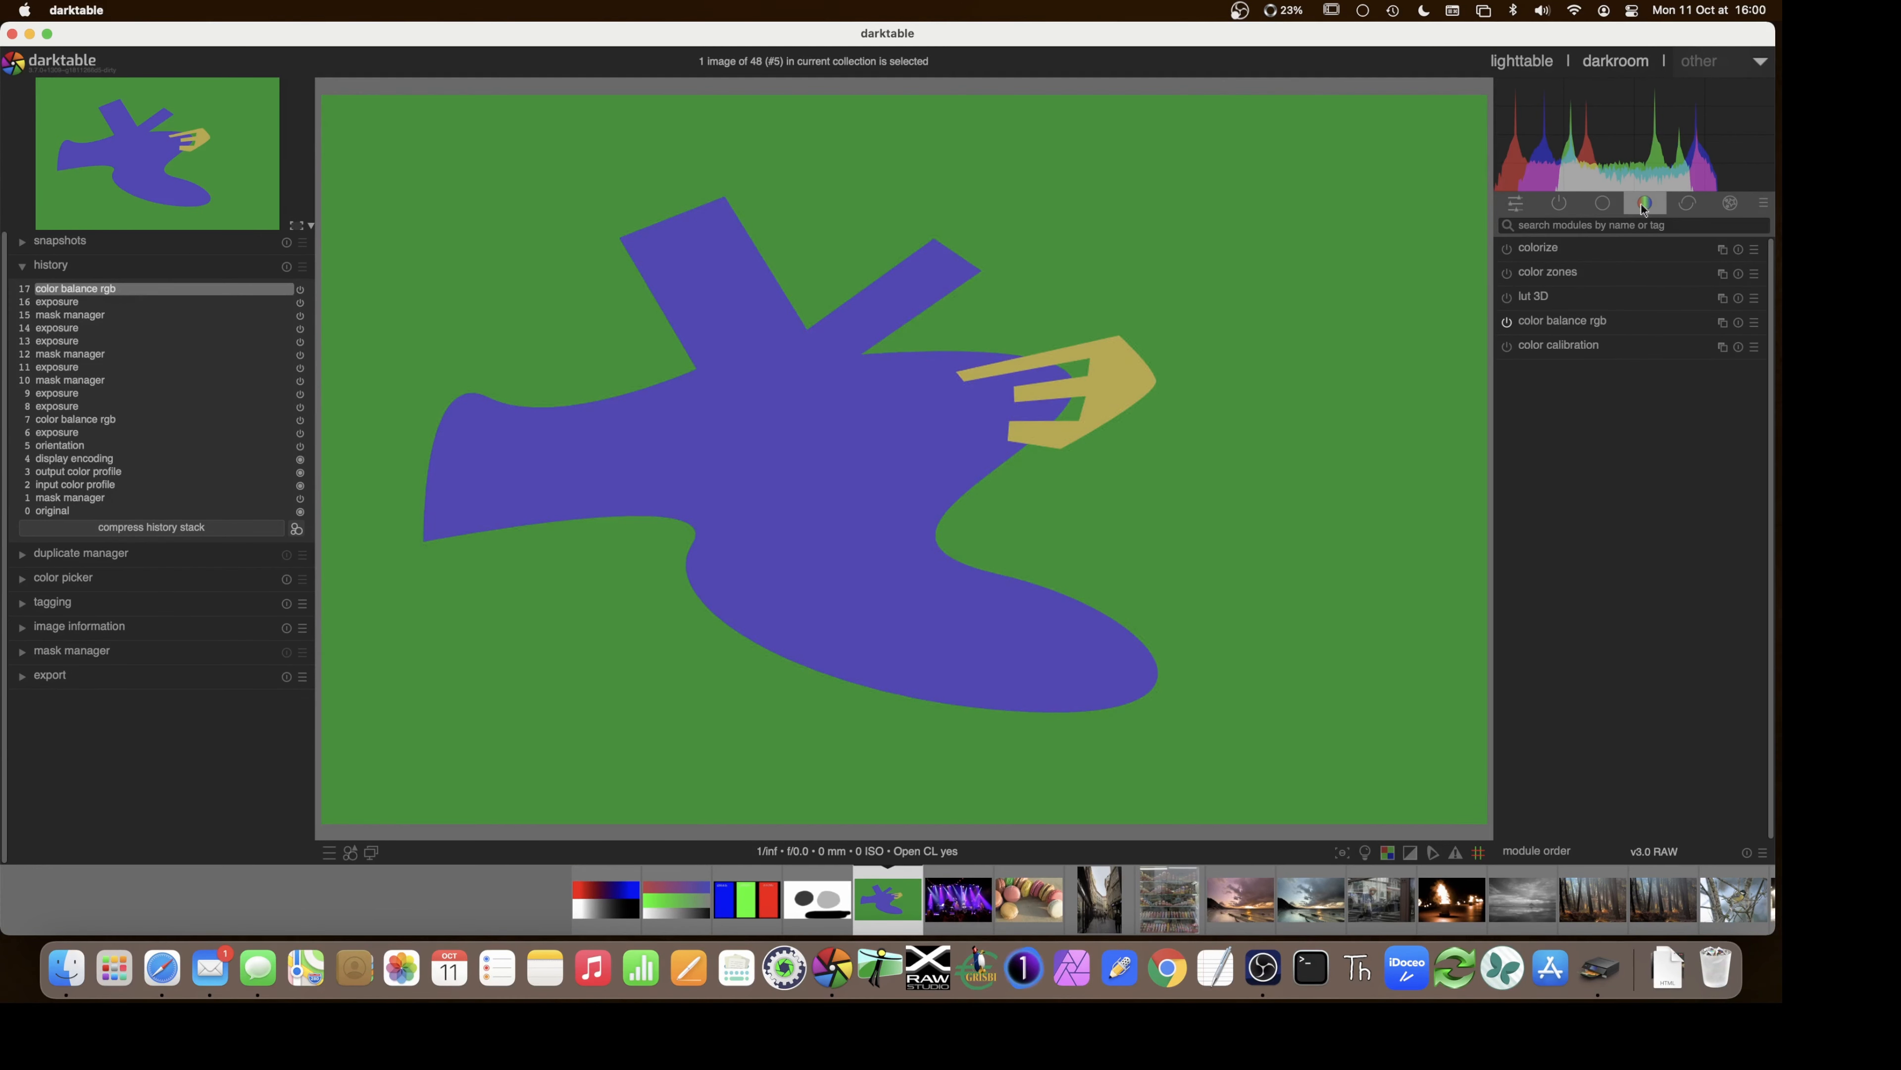
pyautogui.click(1563, 321)
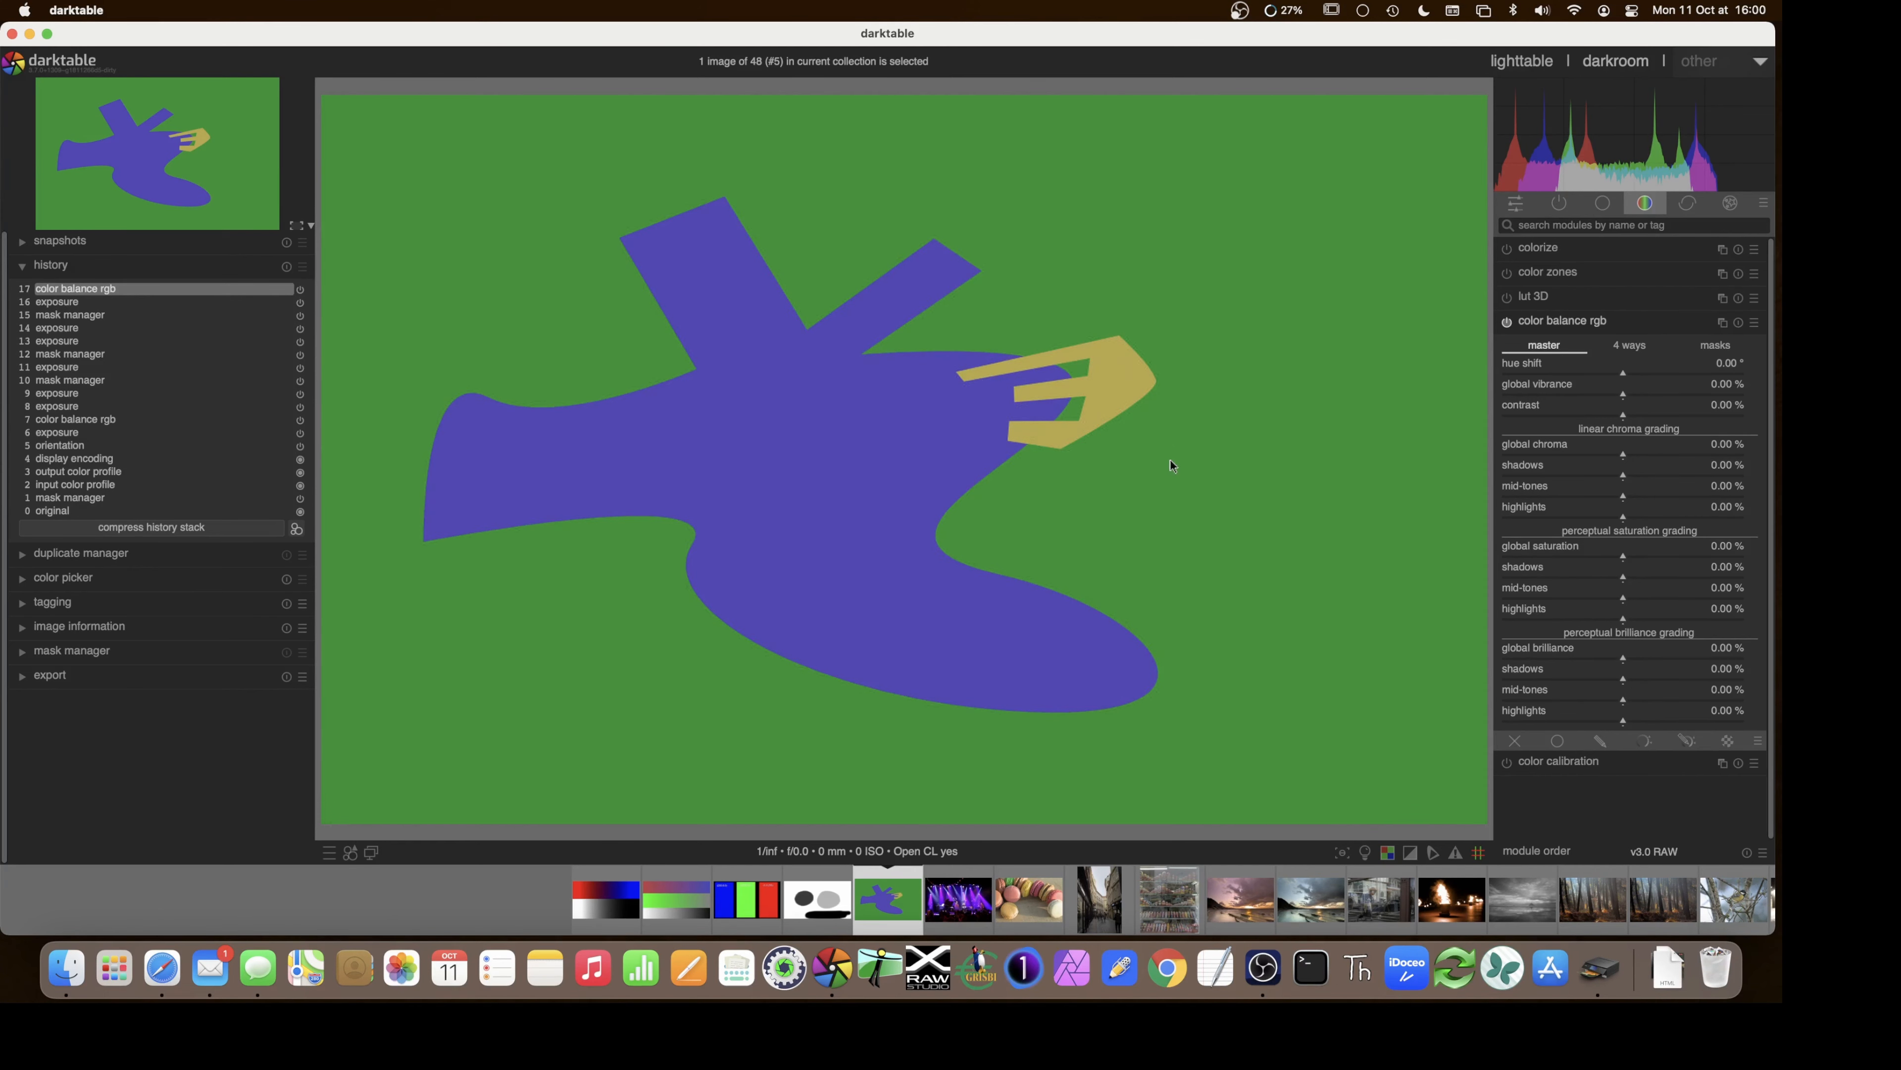
pyautogui.click(1600, 741)
pyautogui.scroll(-5, 1594, 696)
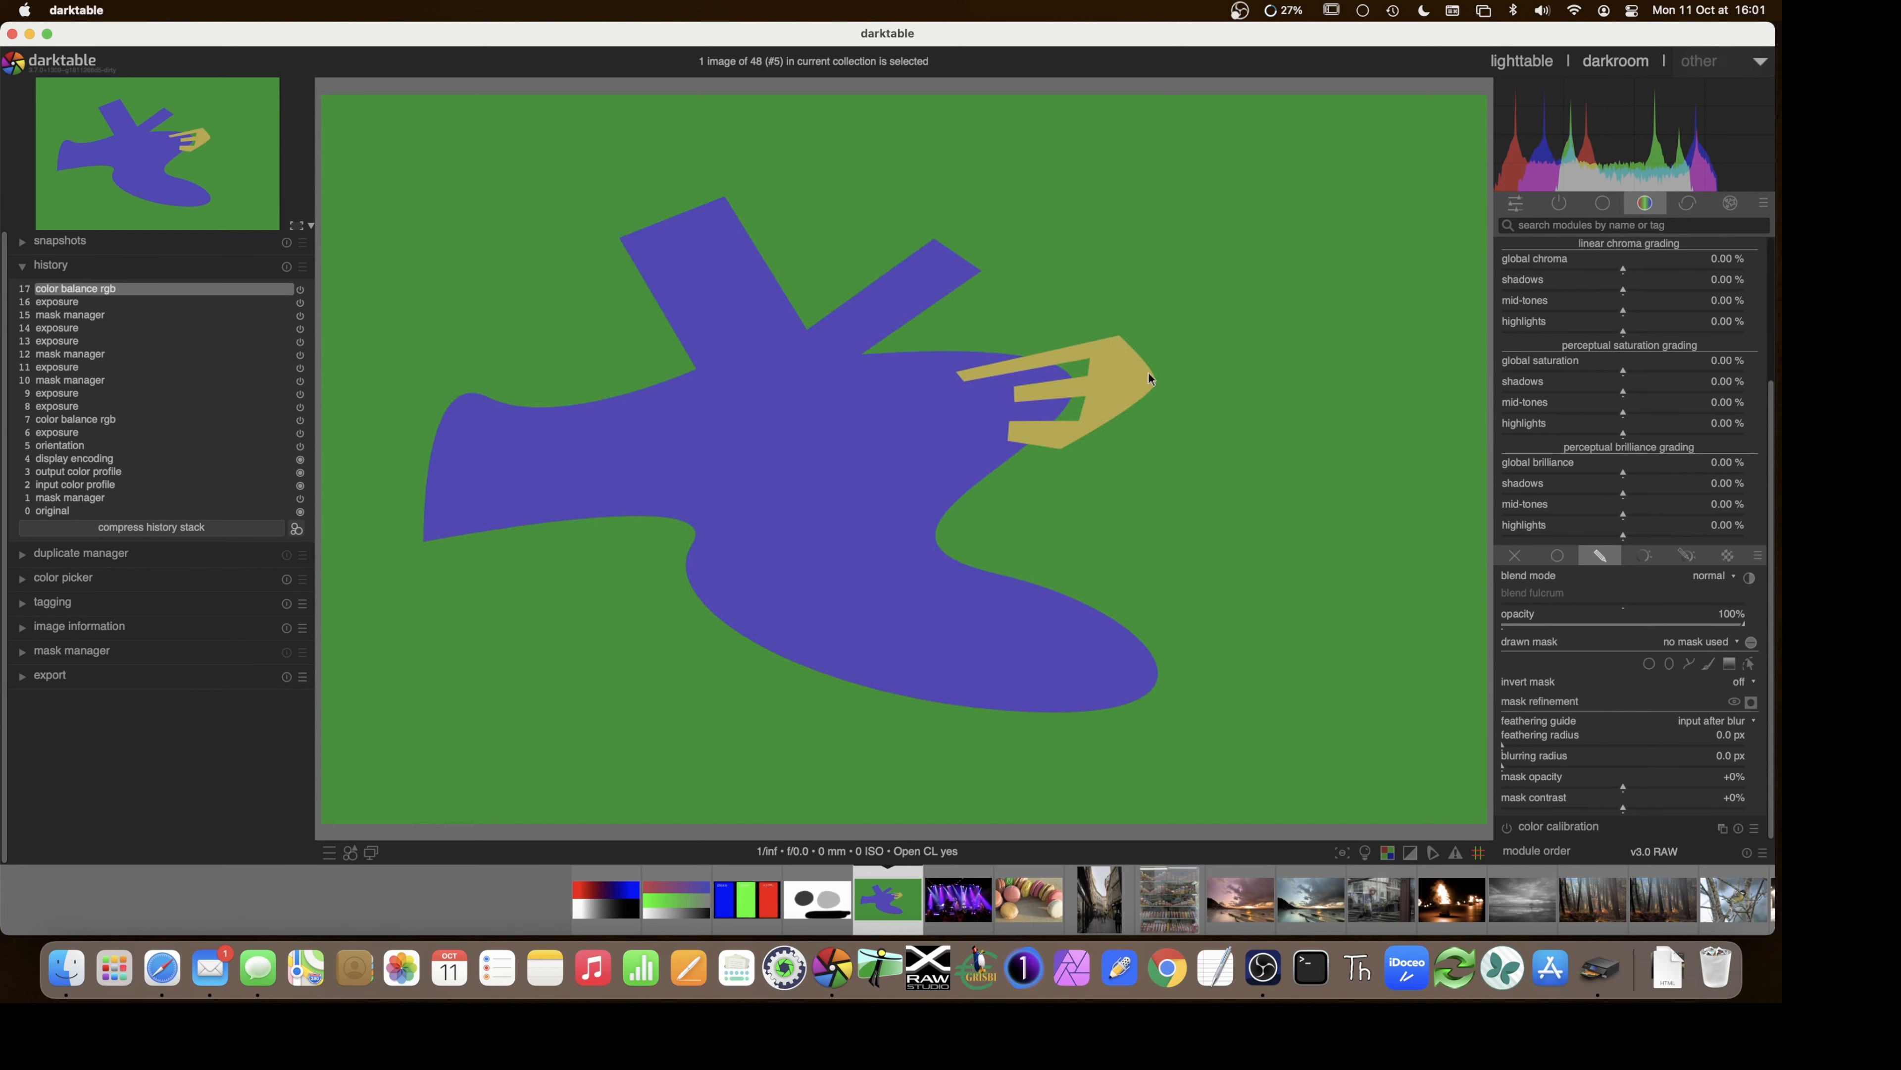
# - Draw a smooth path loosely around the yellow hand and preview its mask overlay
pyautogui.click(1685, 664)
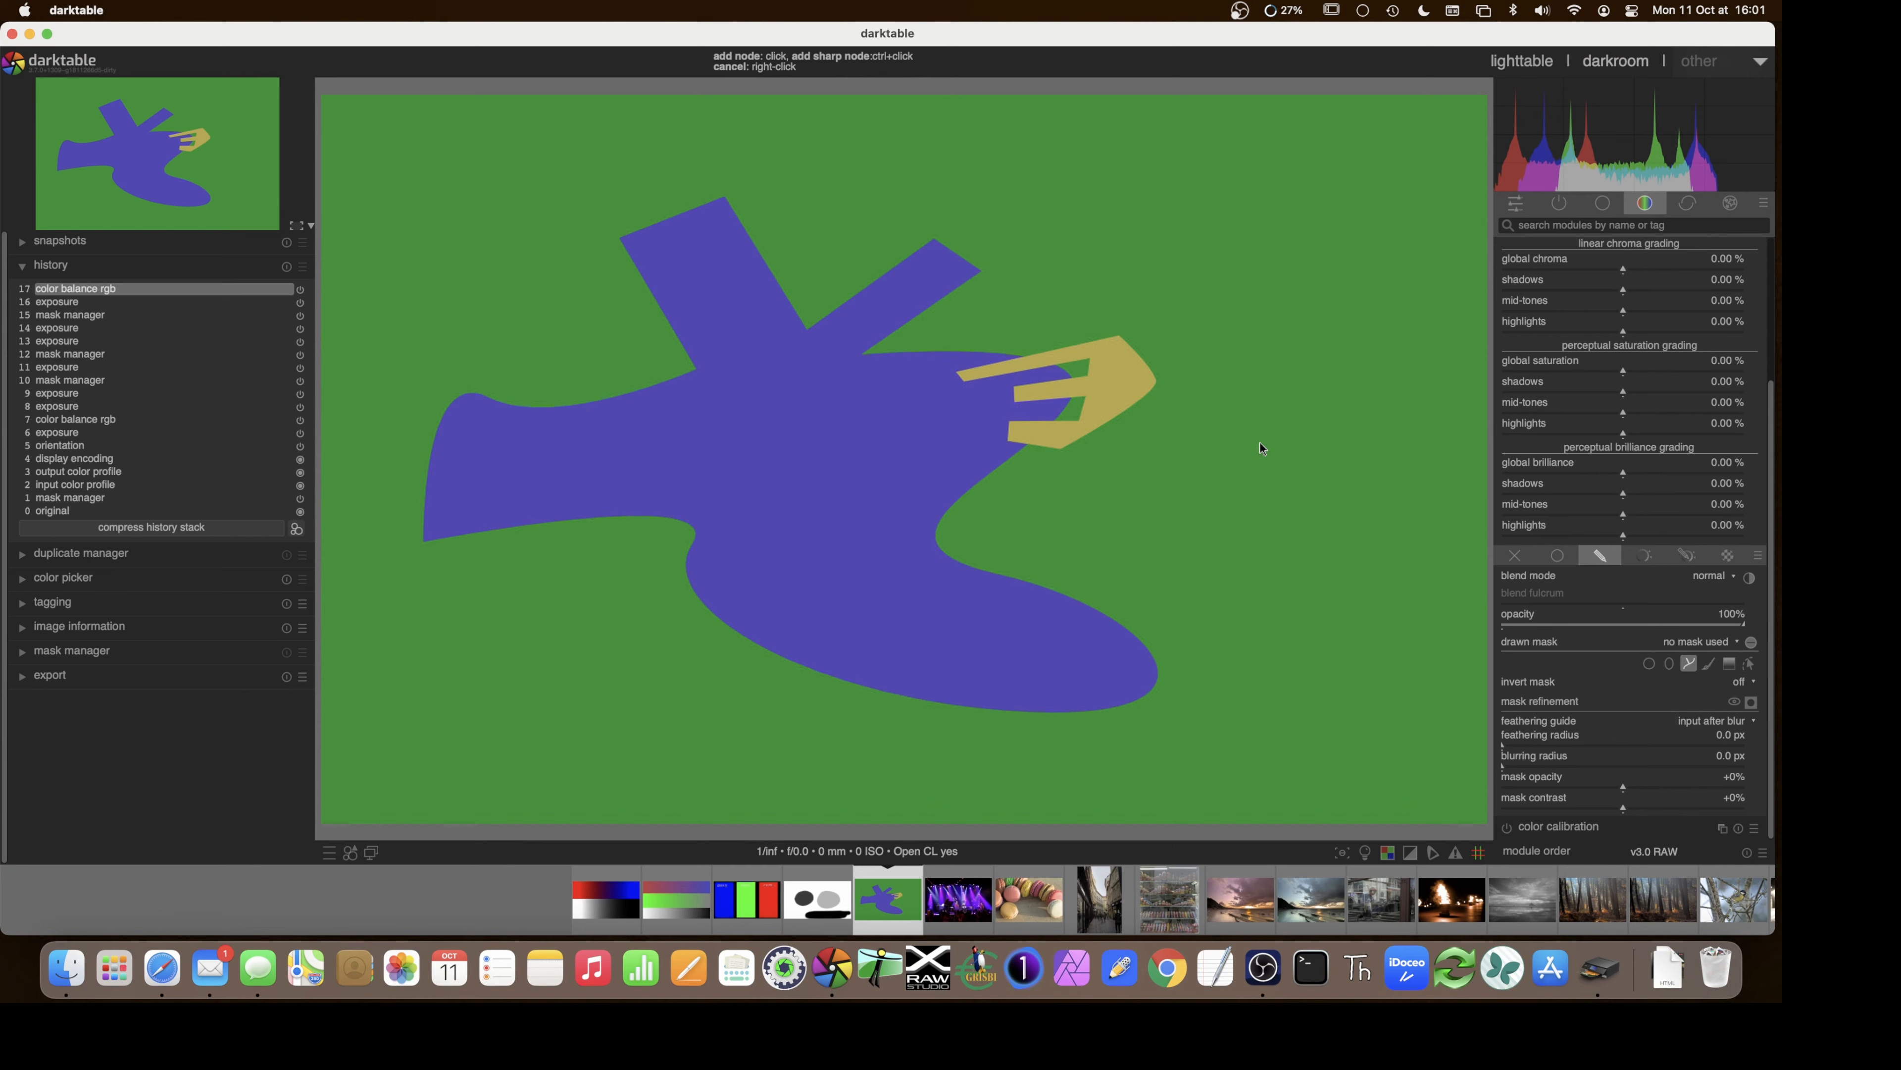
pyautogui.click(1123, 325)
pyautogui.click(1027, 349)
pyautogui.click(941, 375)
pyautogui.click(1008, 403)
pyautogui.click(1001, 440)
pyautogui.click(1027, 461)
pyautogui.rightClick(1161, 401)
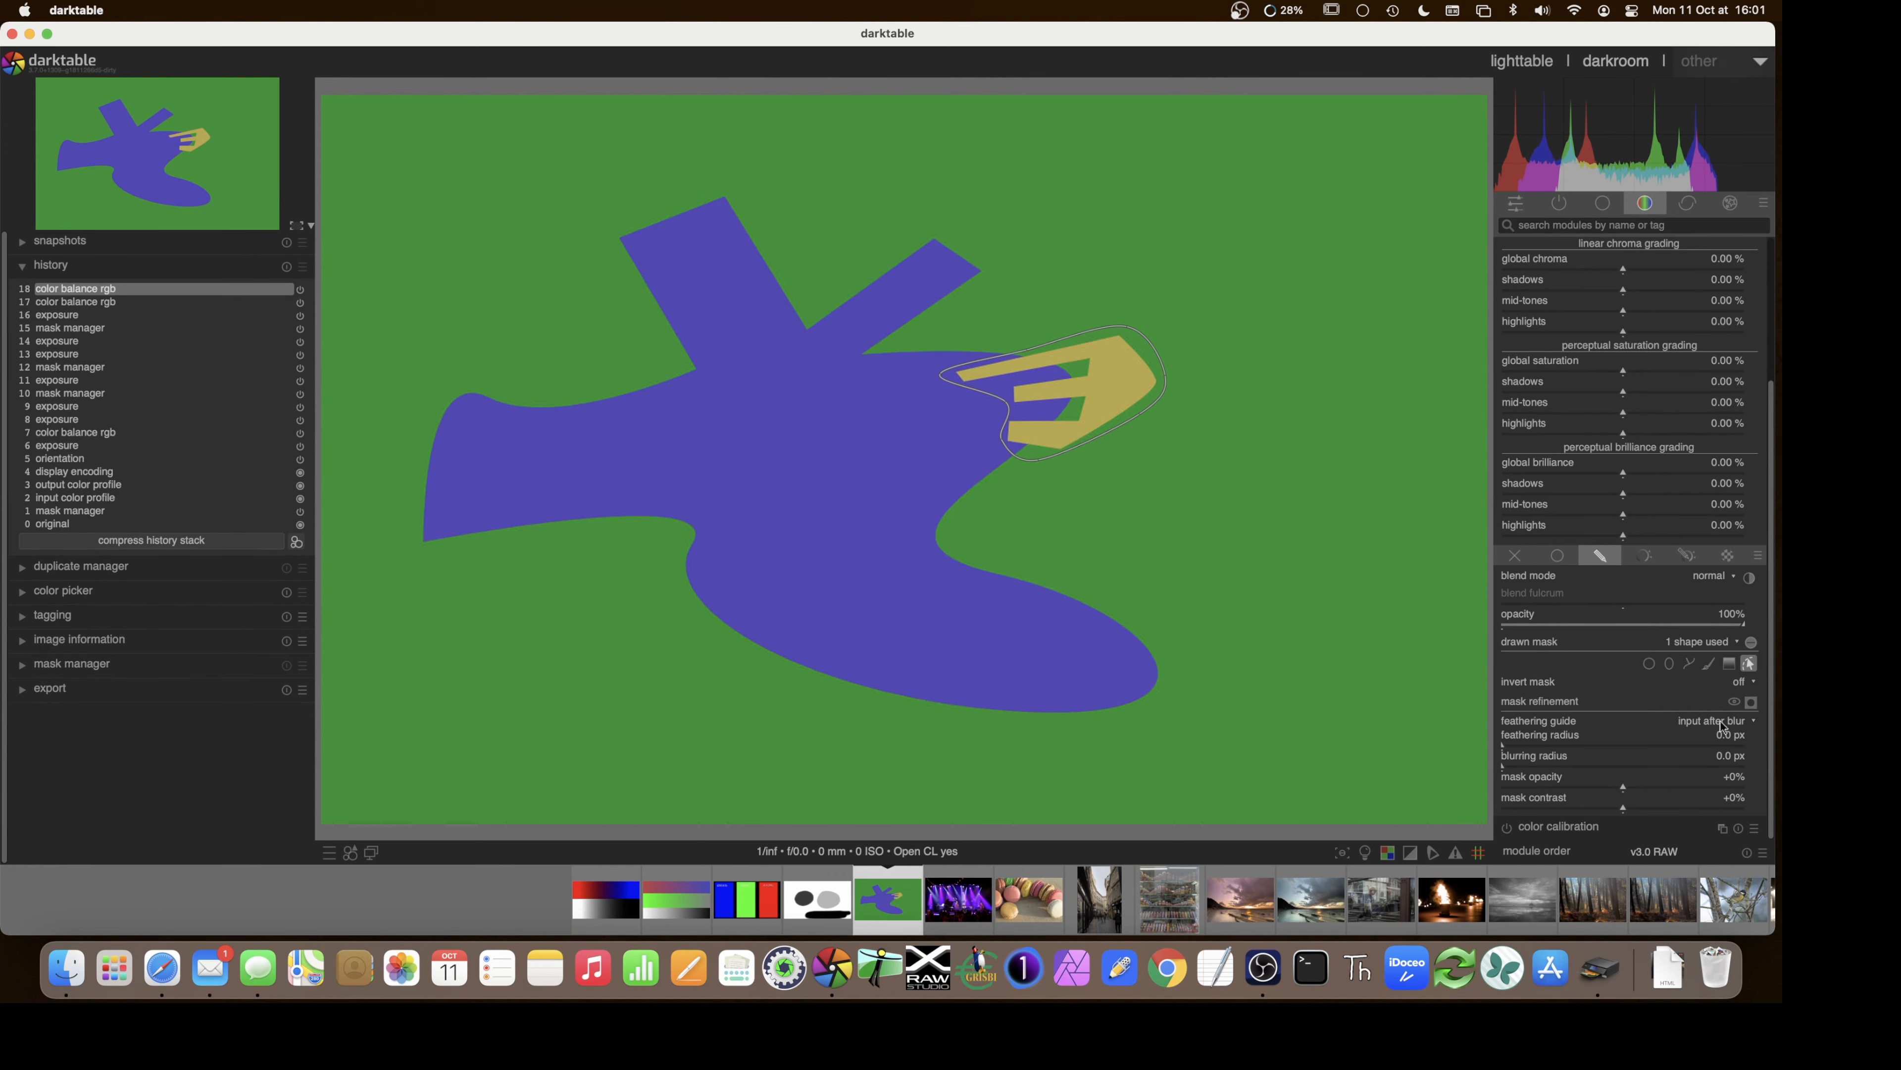
pyautogui.click(1751, 702)
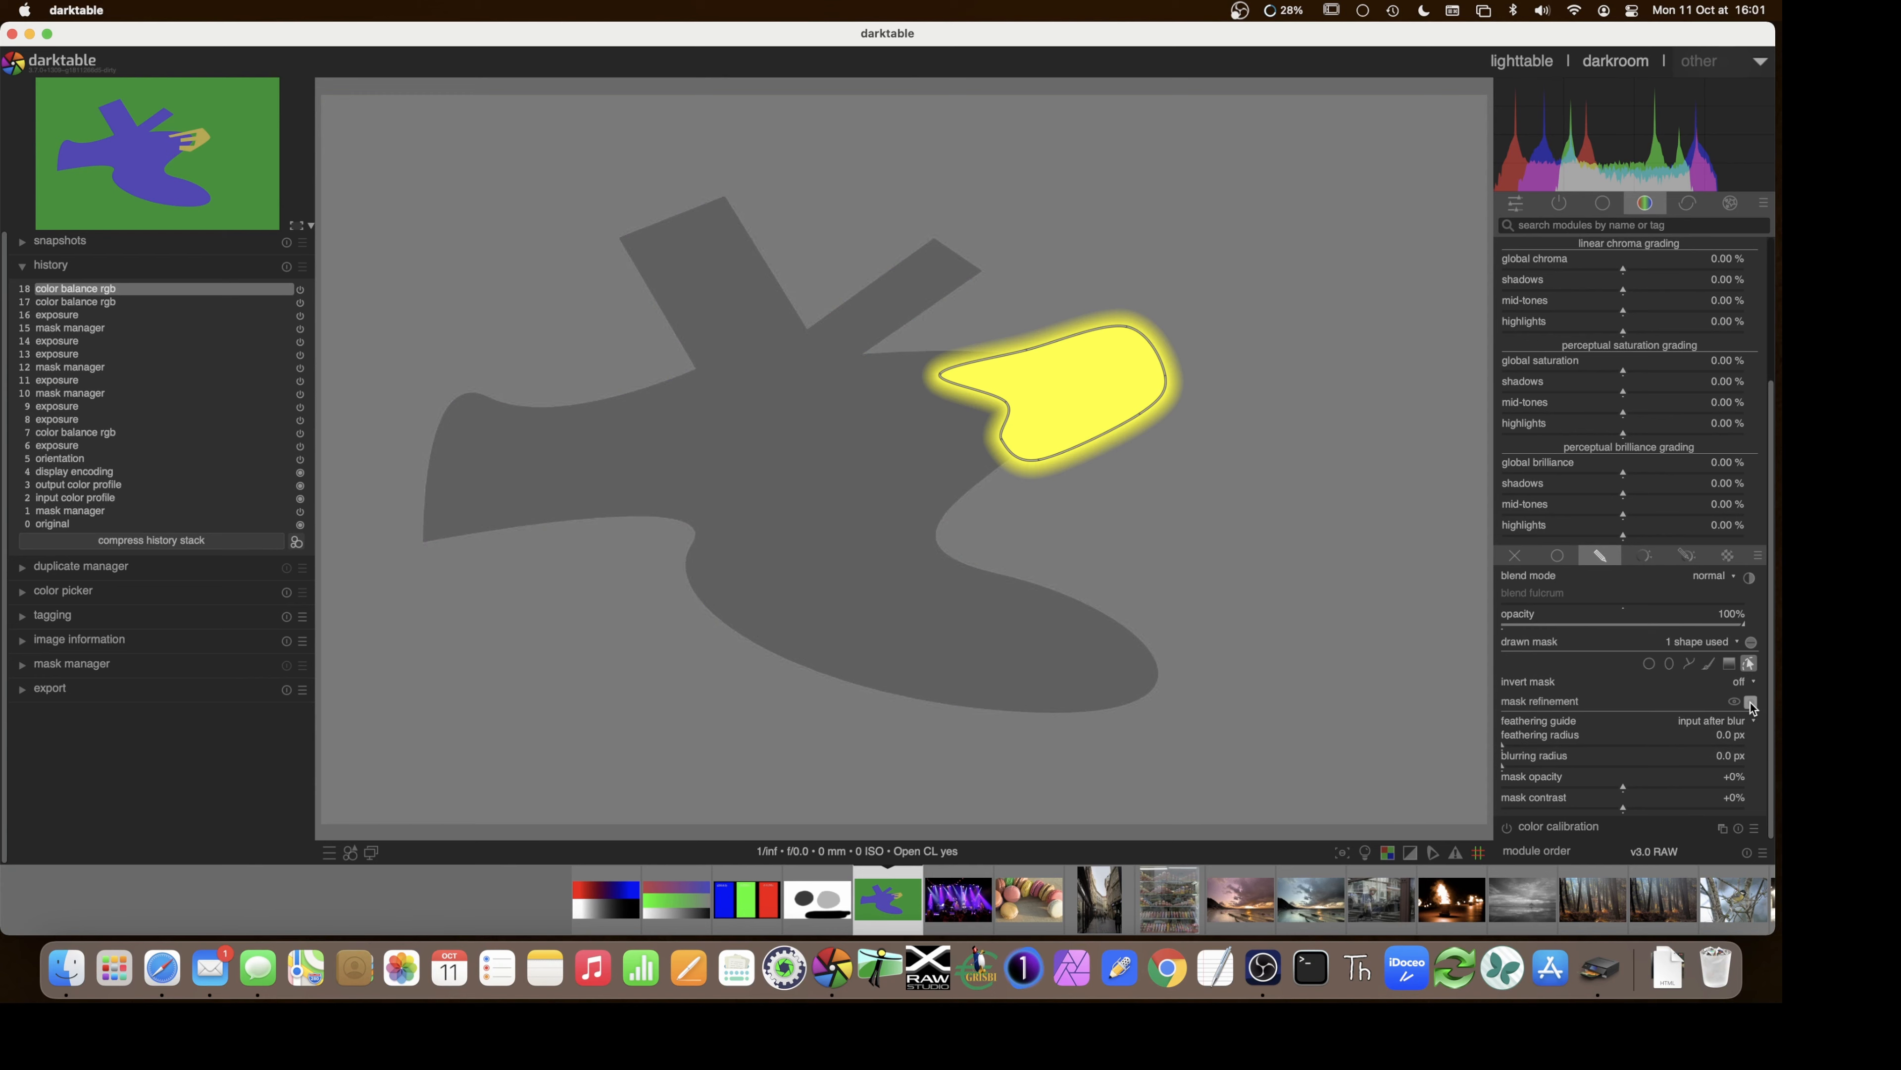
pyautogui.click(1751, 703)
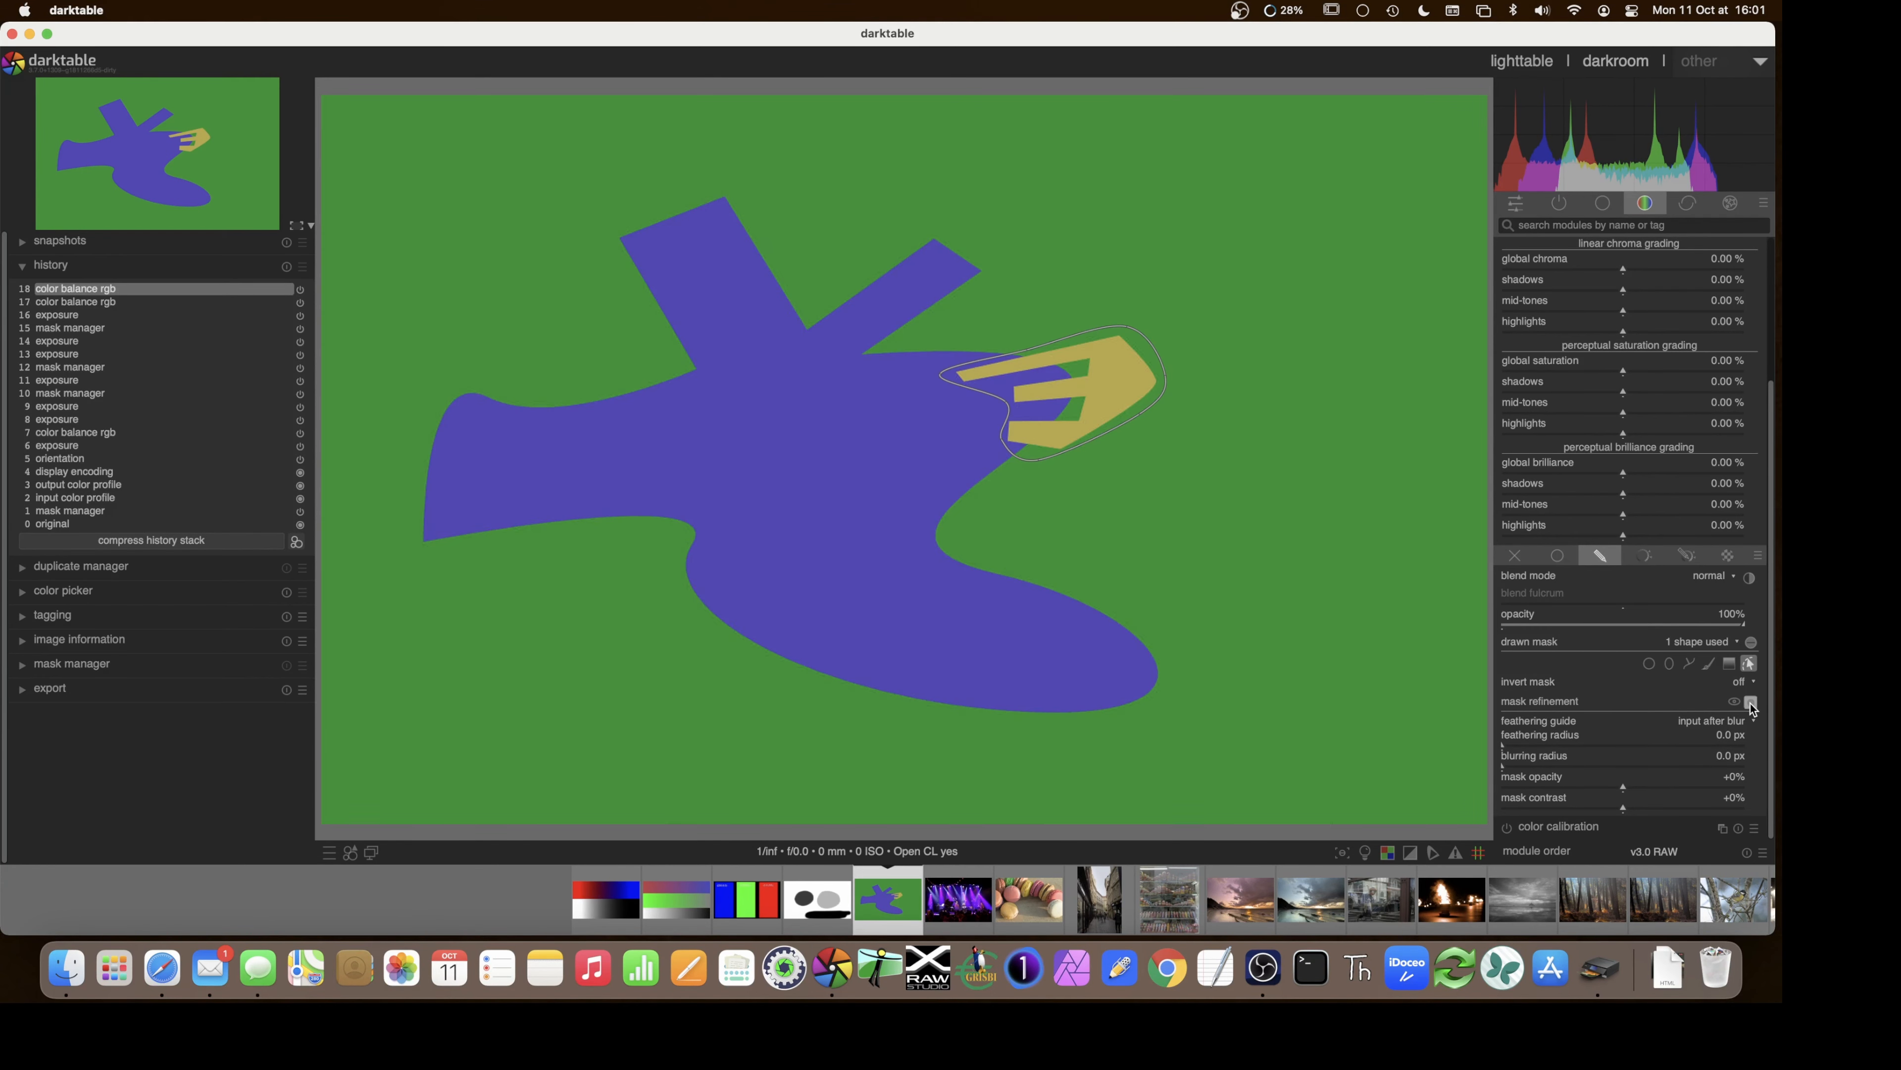
# - Set the hue shift of the masked hand area to about -110°
pyautogui.scroll(3, 1645, 390)
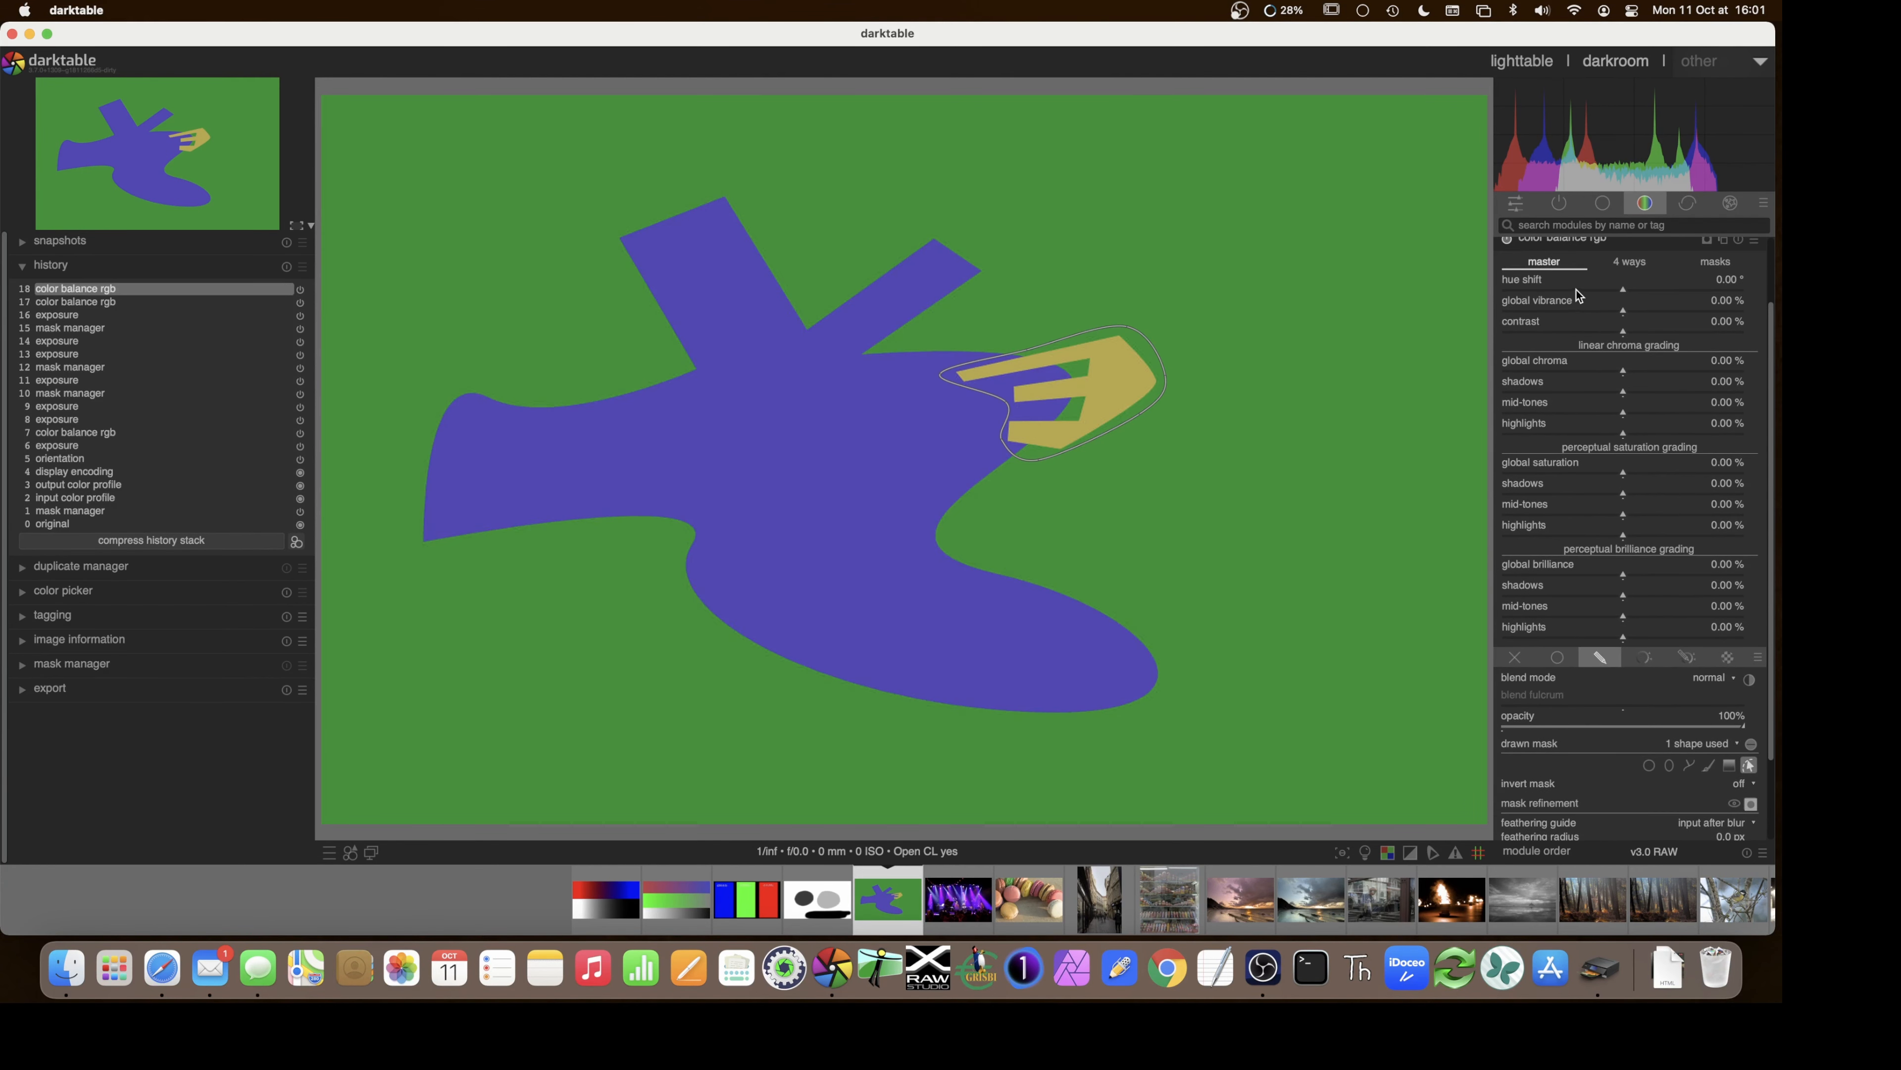
pyautogui.click(1545, 285)
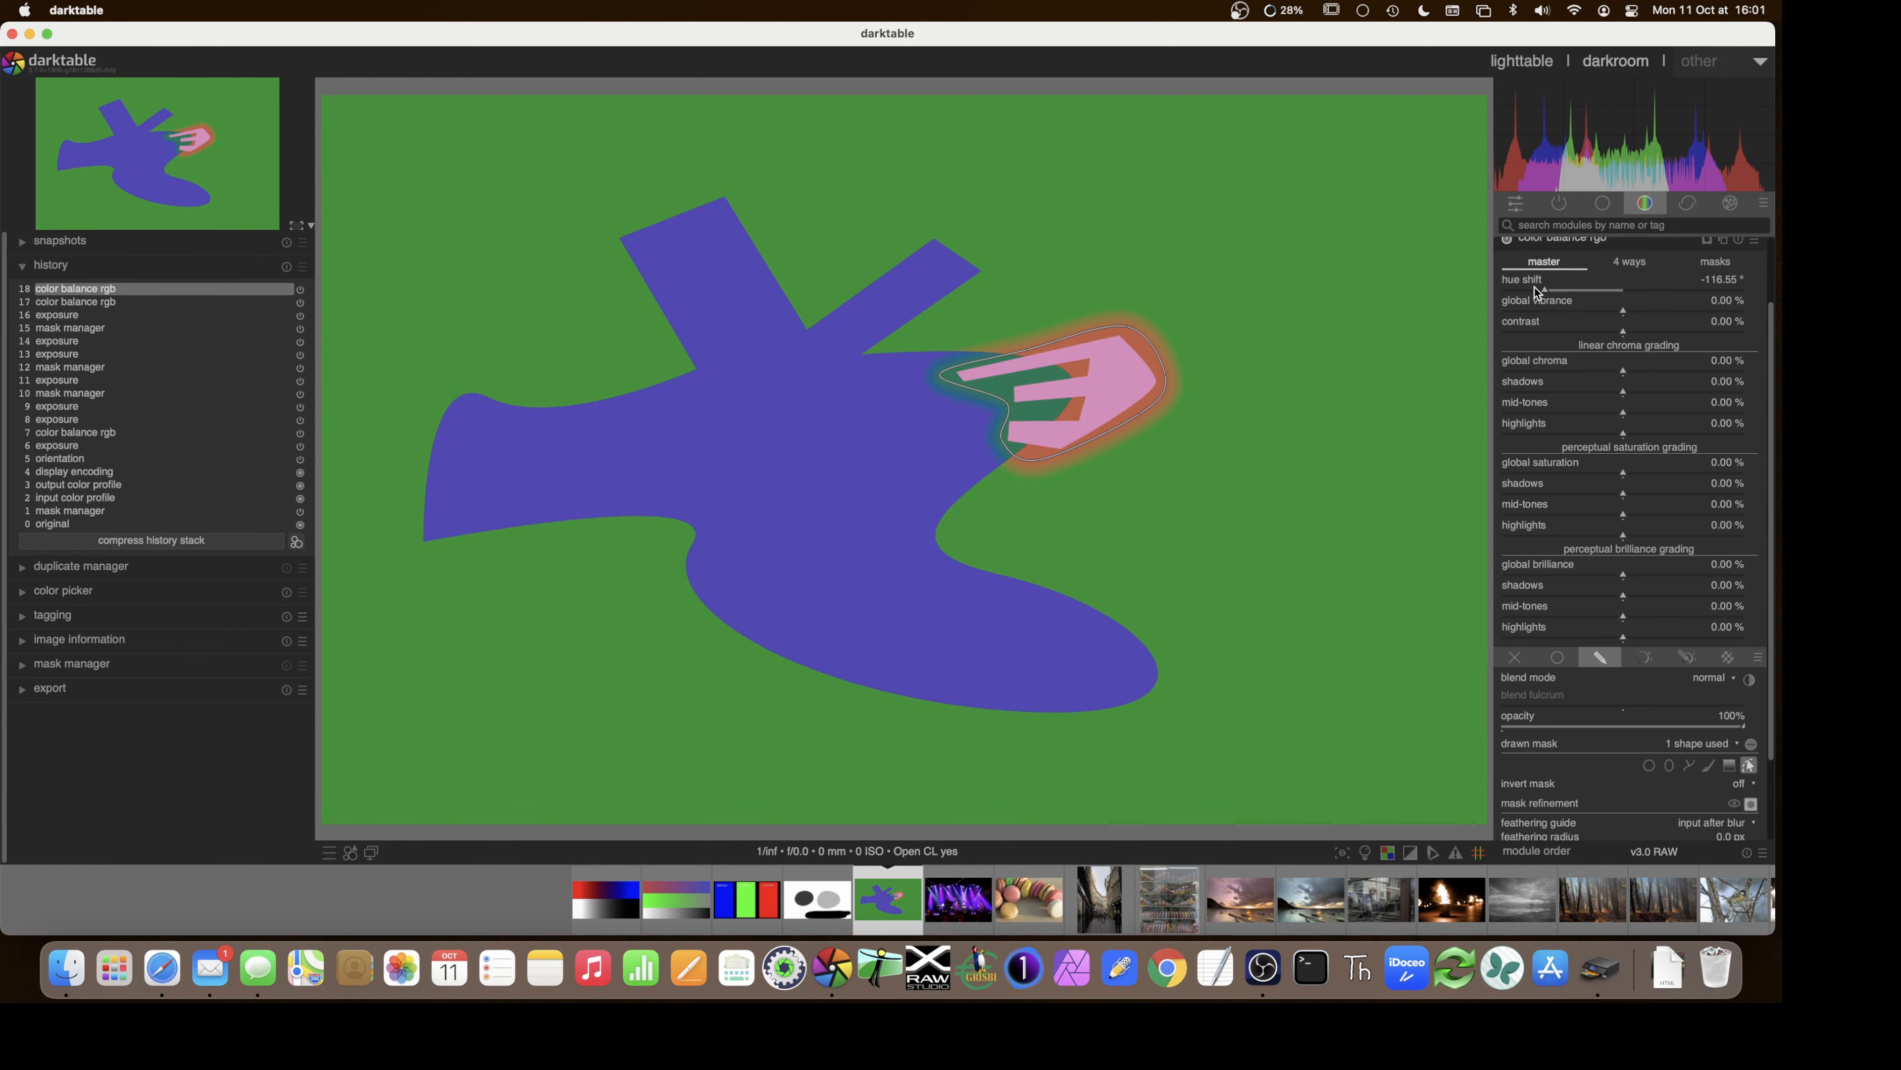
pyautogui.click(1552, 287)
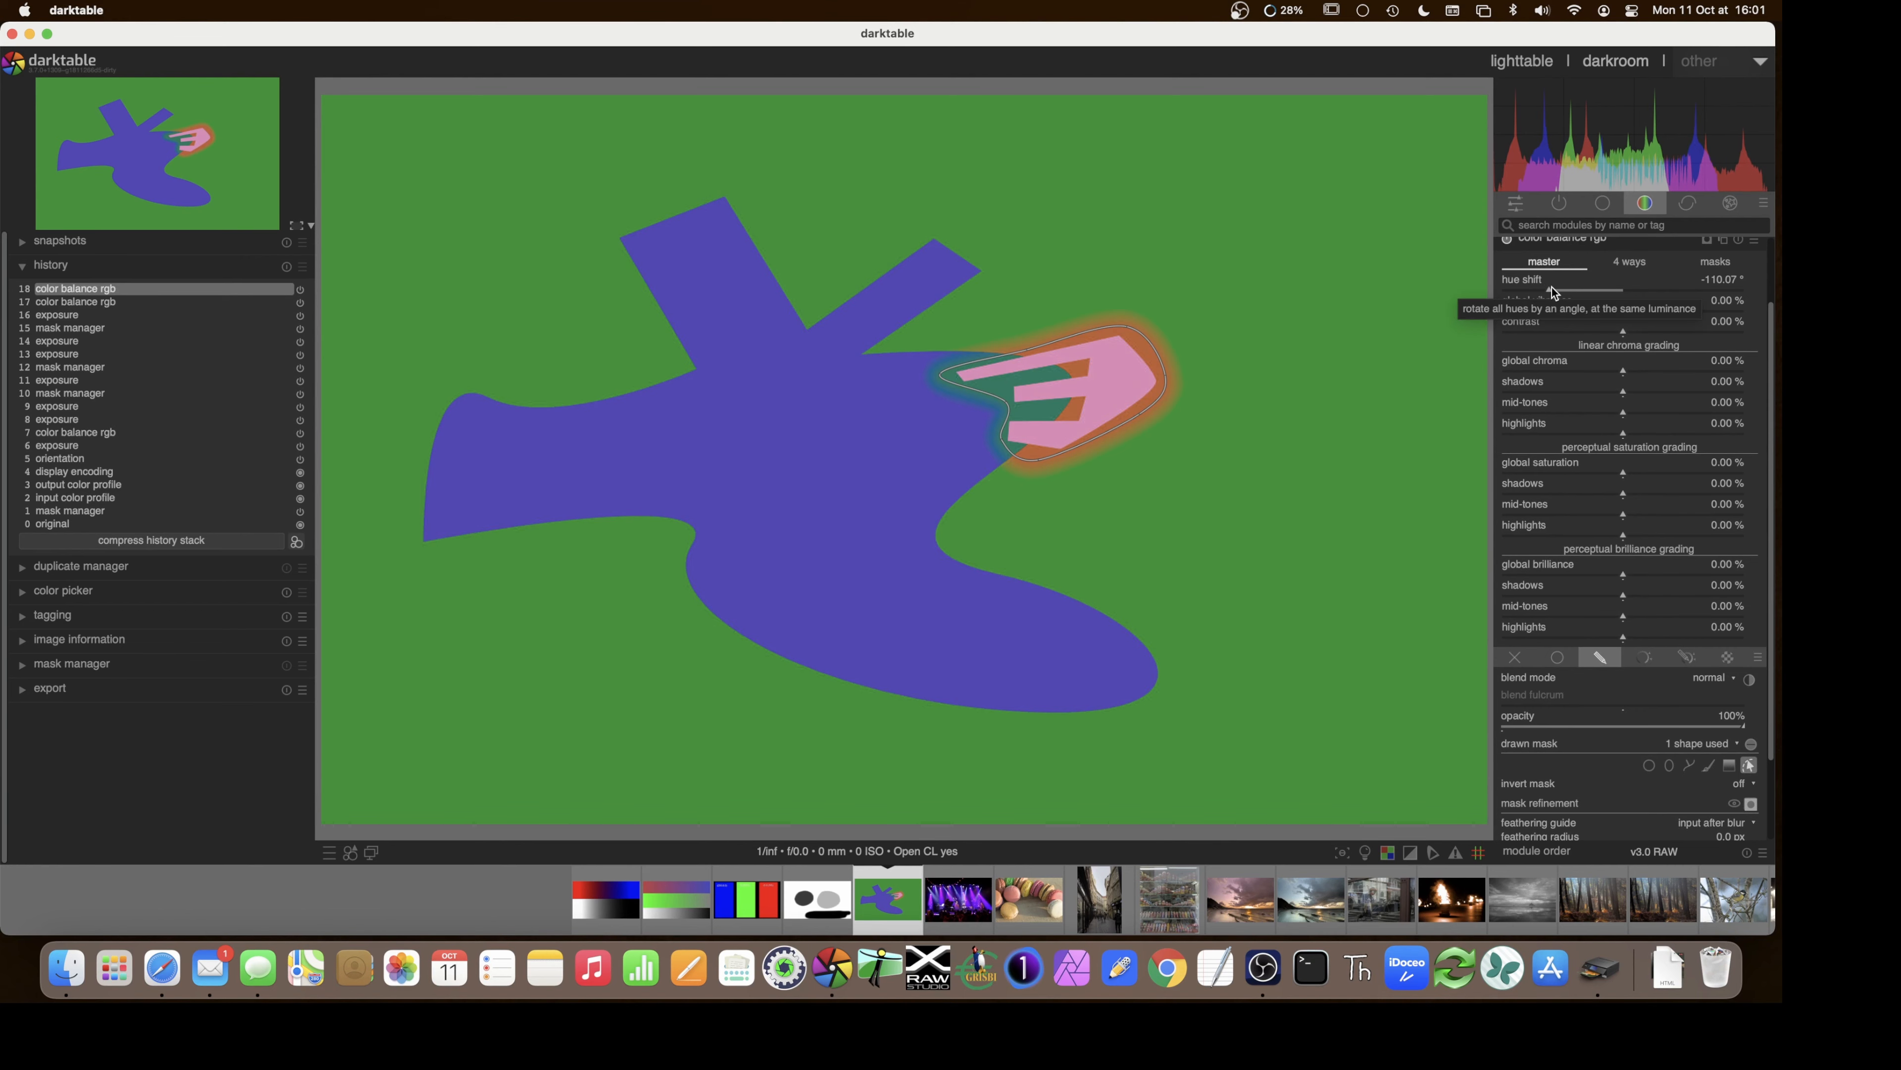
# - Set the mask's feathering radius to 123.2 px while previewing the mask overlay, then hide the overlay
pyautogui.scroll(-3, 1539, 629)
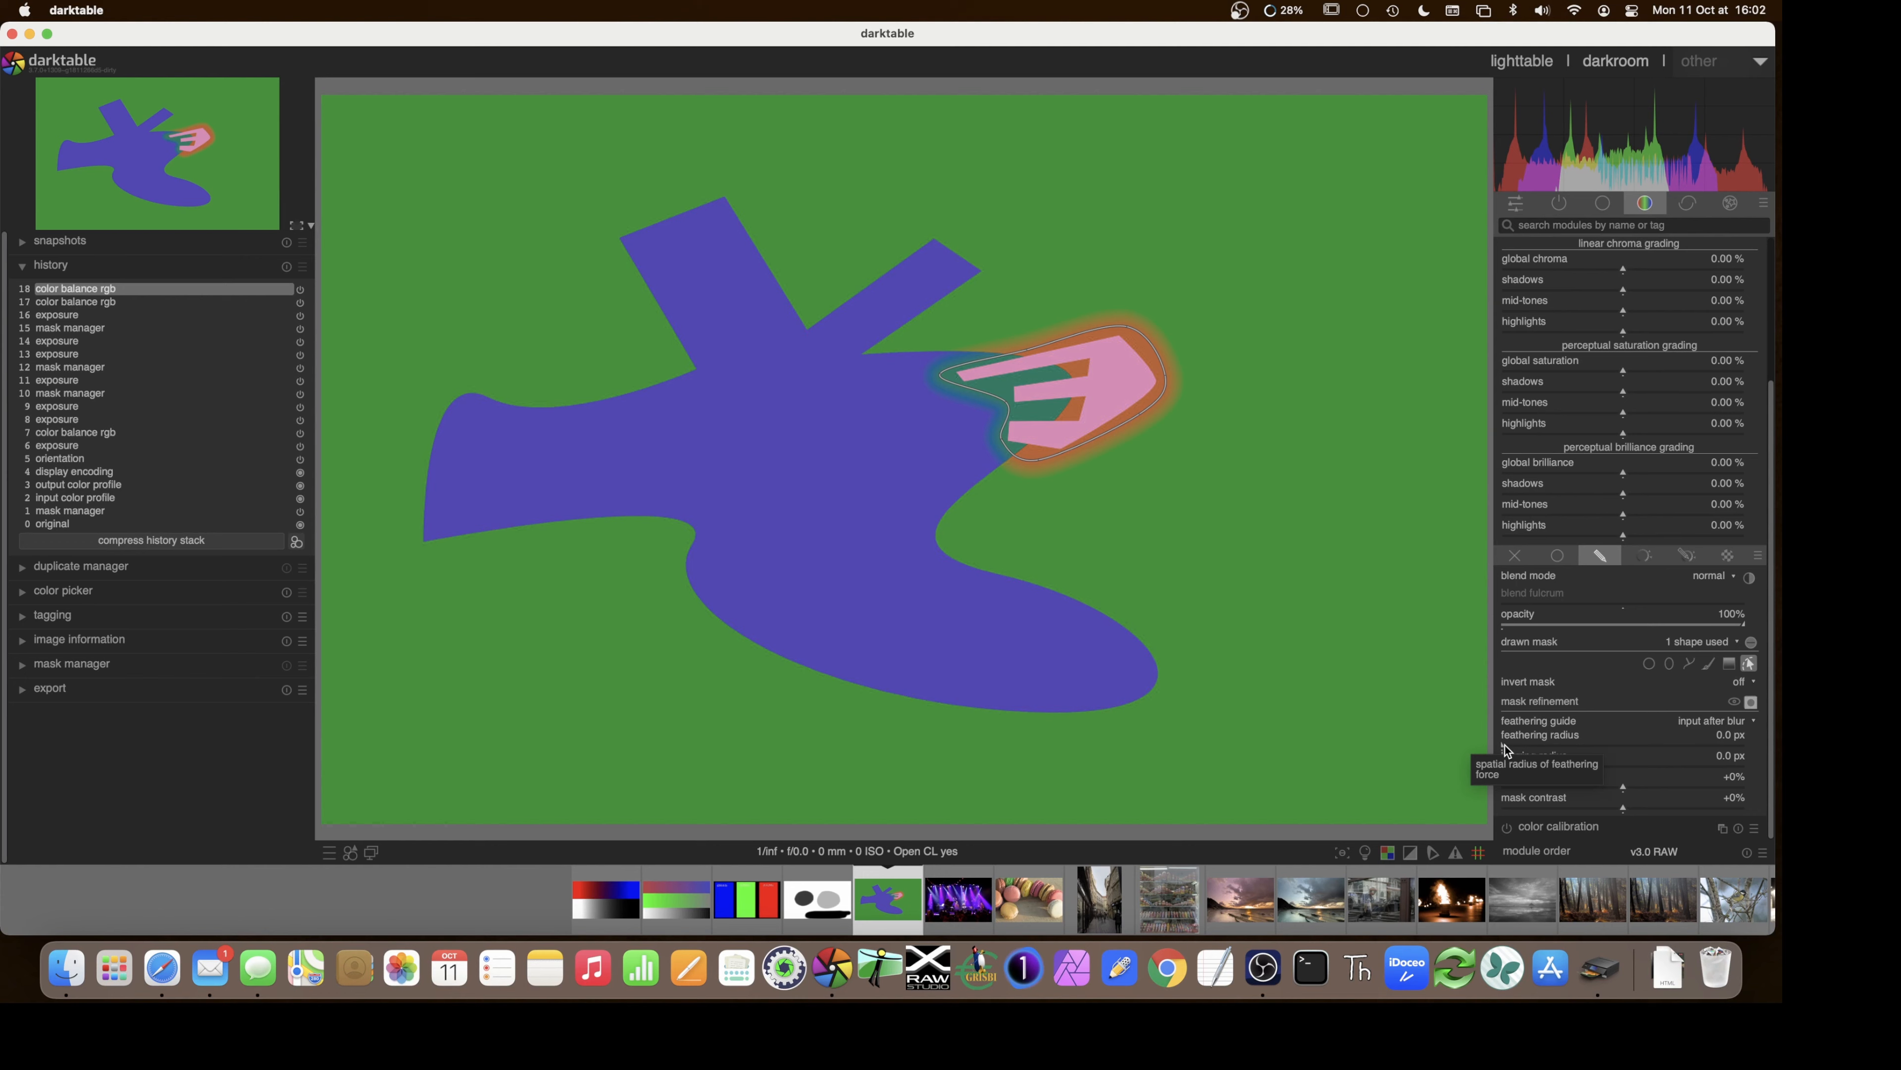
pyautogui.click(1749, 703)
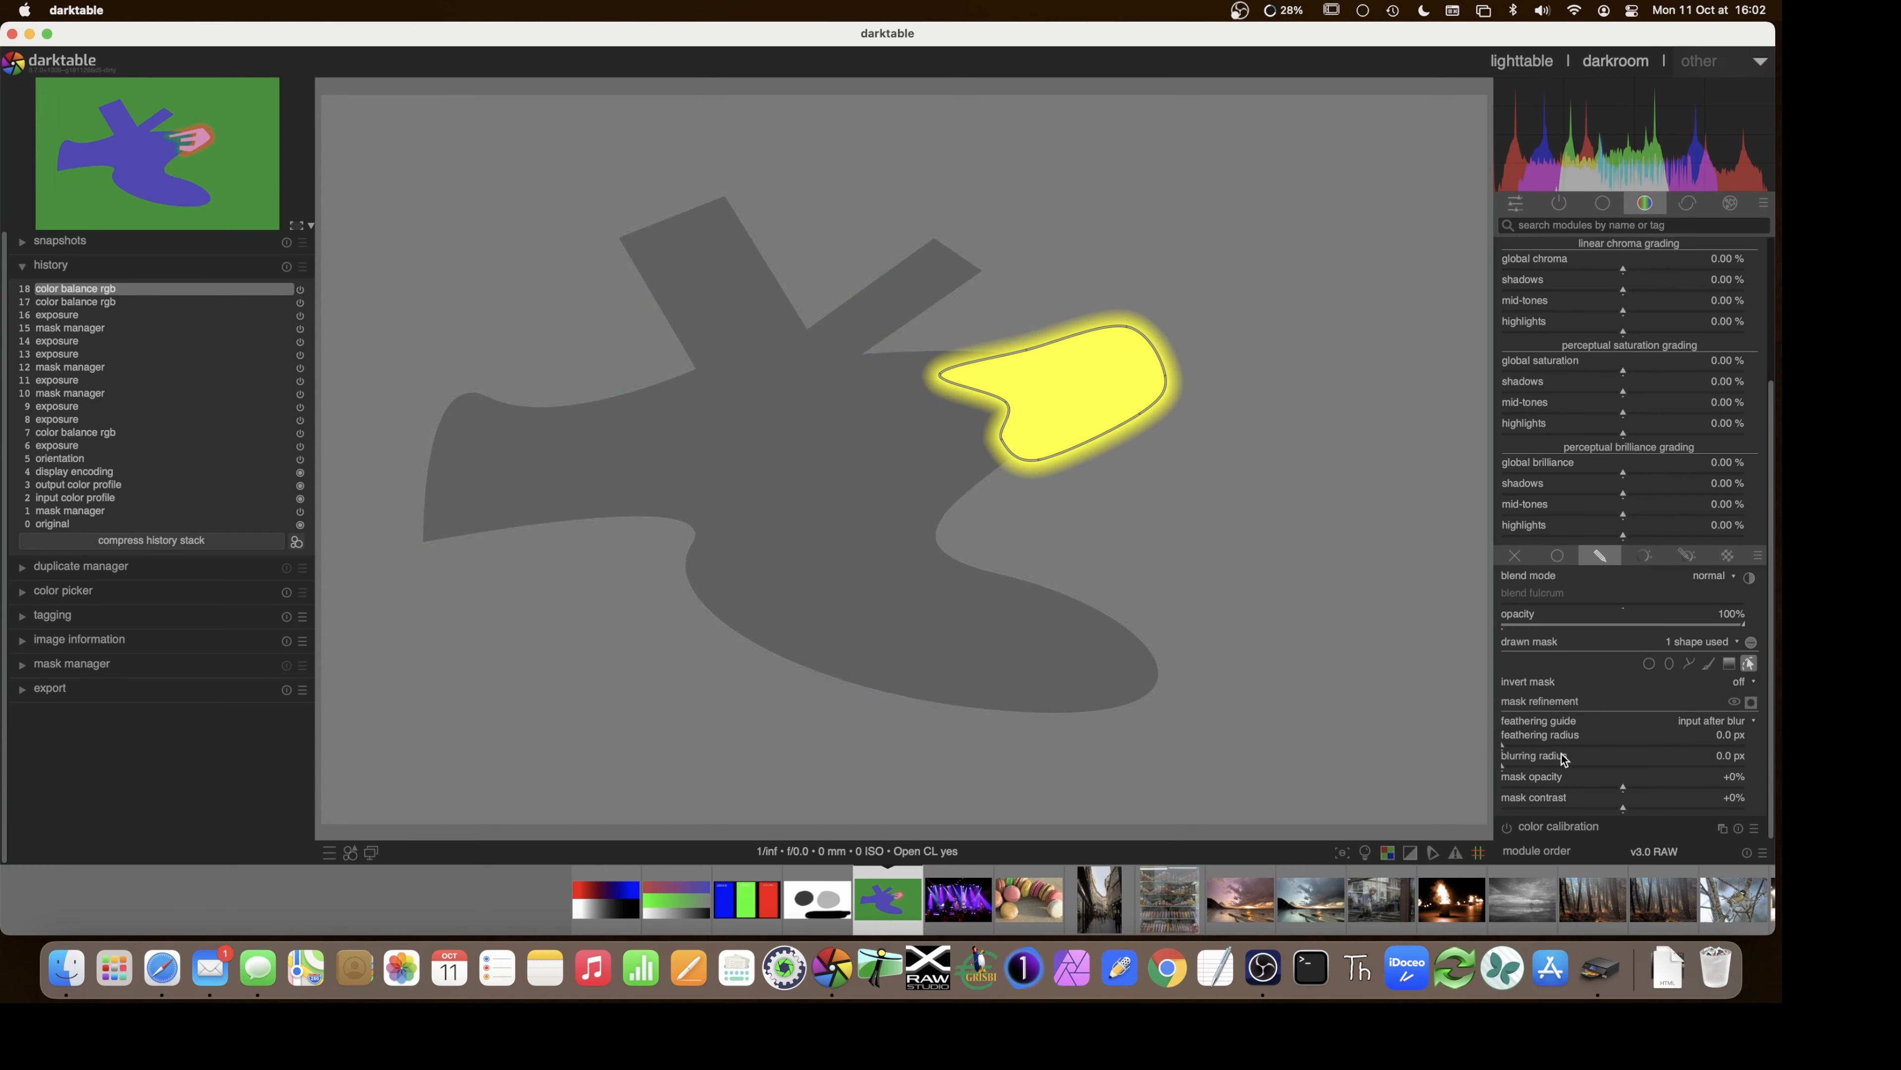
pyautogui.moveTo(1508, 744); pyautogui.dragTo(1622, 749)
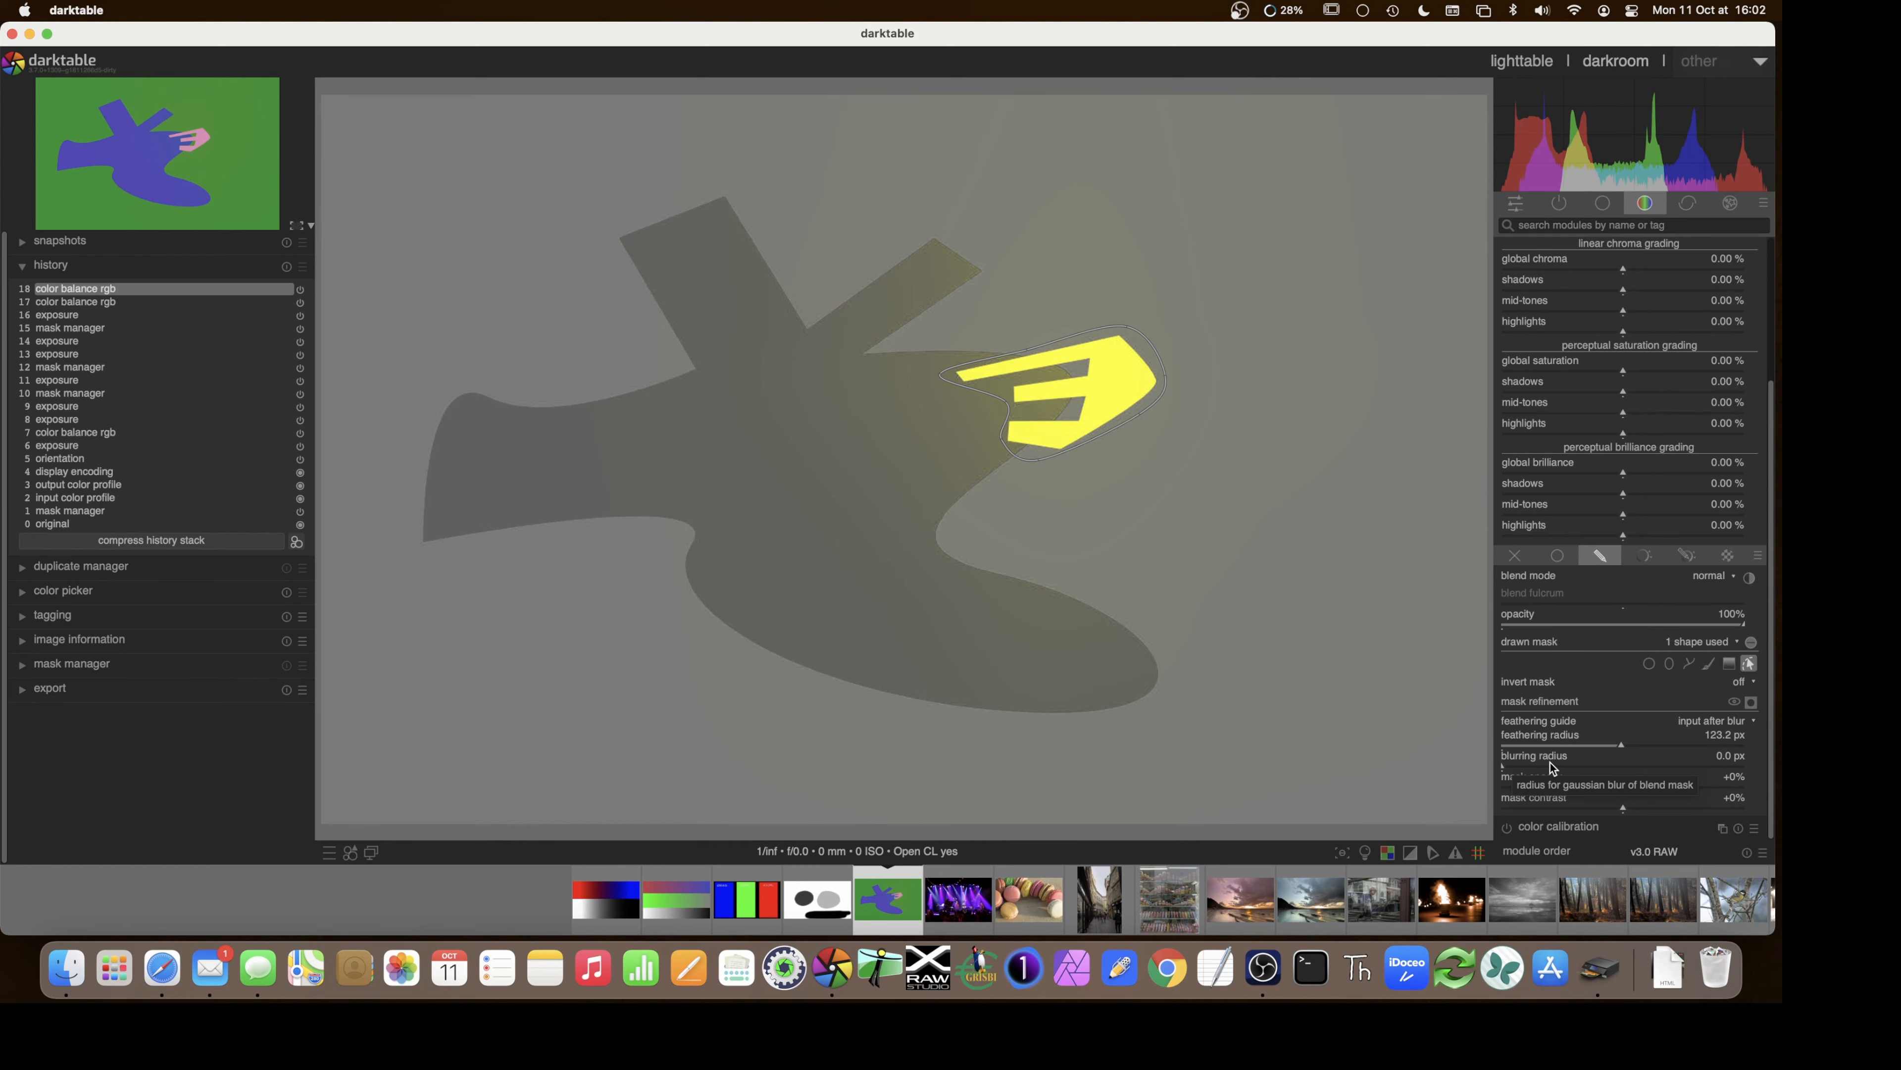
pyautogui.click(1751, 702)
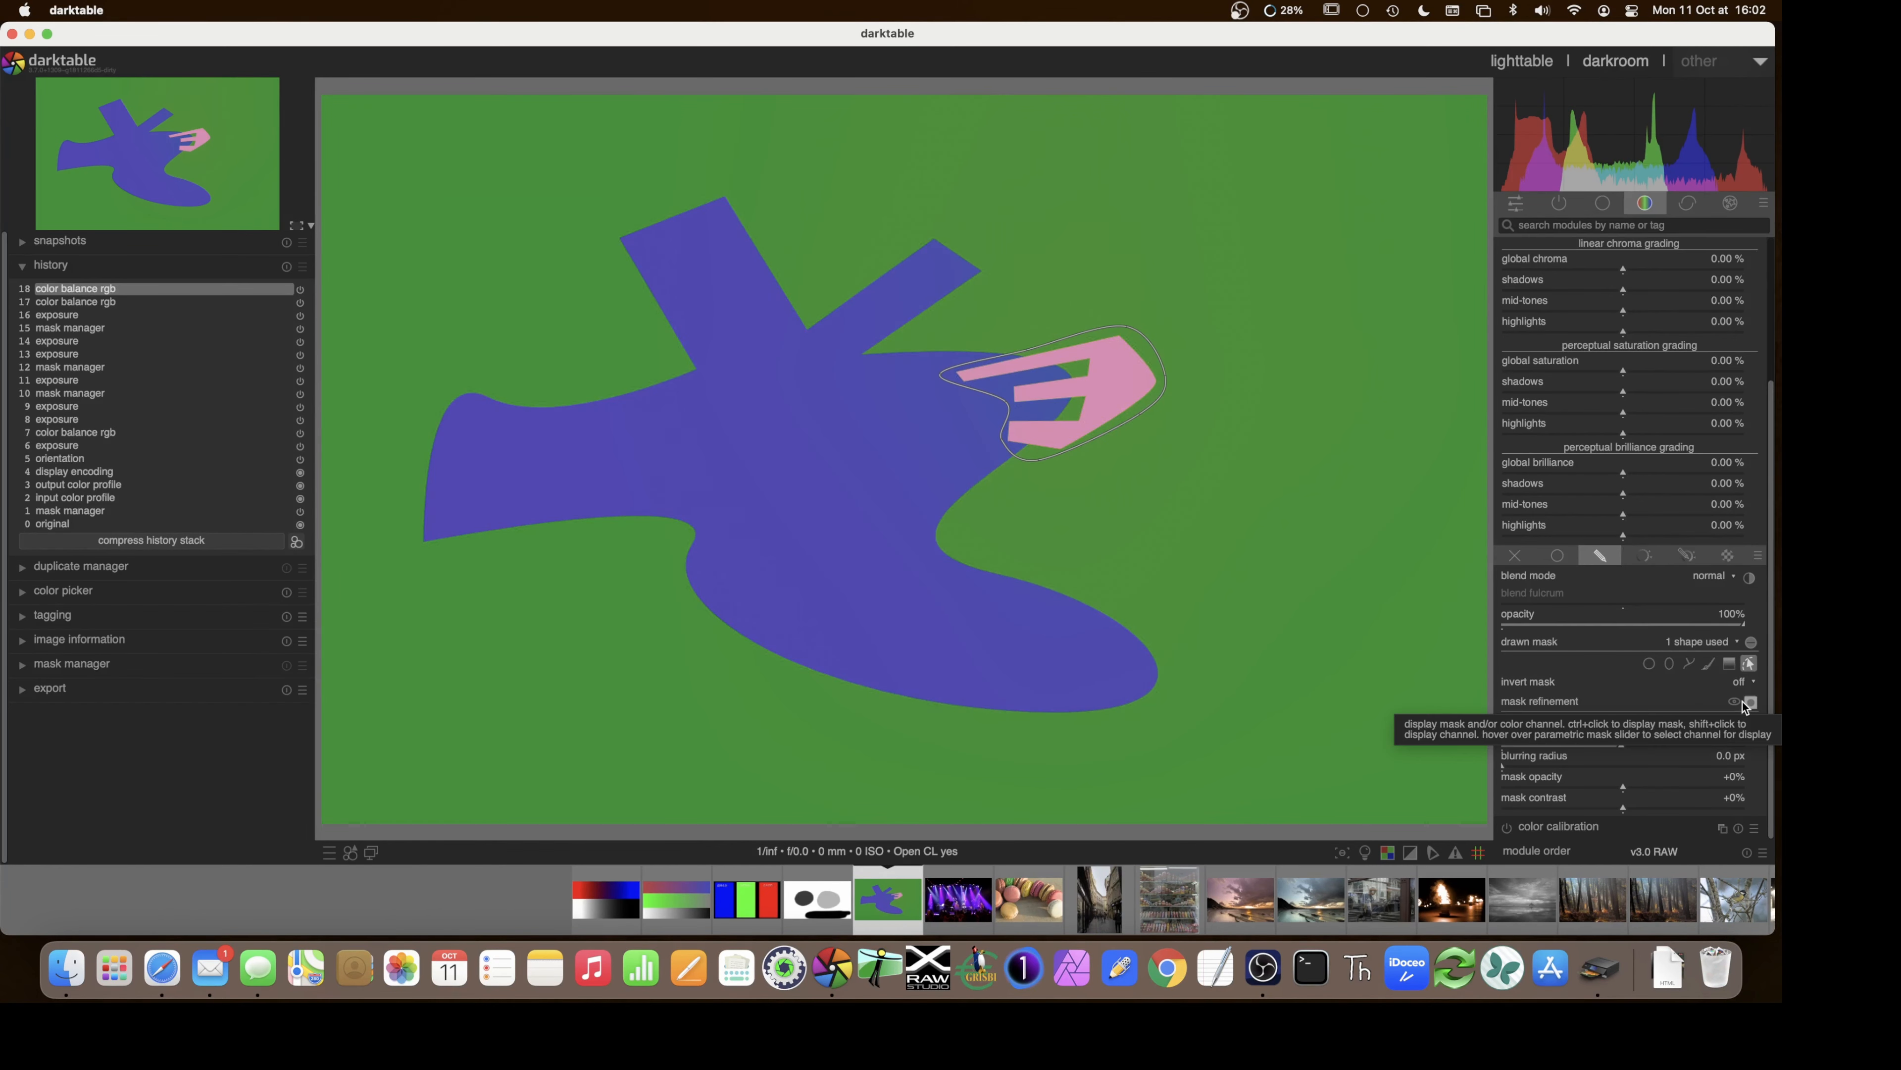
# - Display the mask overlay and set the blurring radius of the hand's mask to 32.1 px
pyautogui.moveTo(1593, 753)
pyautogui.mouseDown()
pyautogui.moveTo(1646, 751)
pyautogui.moveTo(1620, 752)
pyautogui.mouseUp()
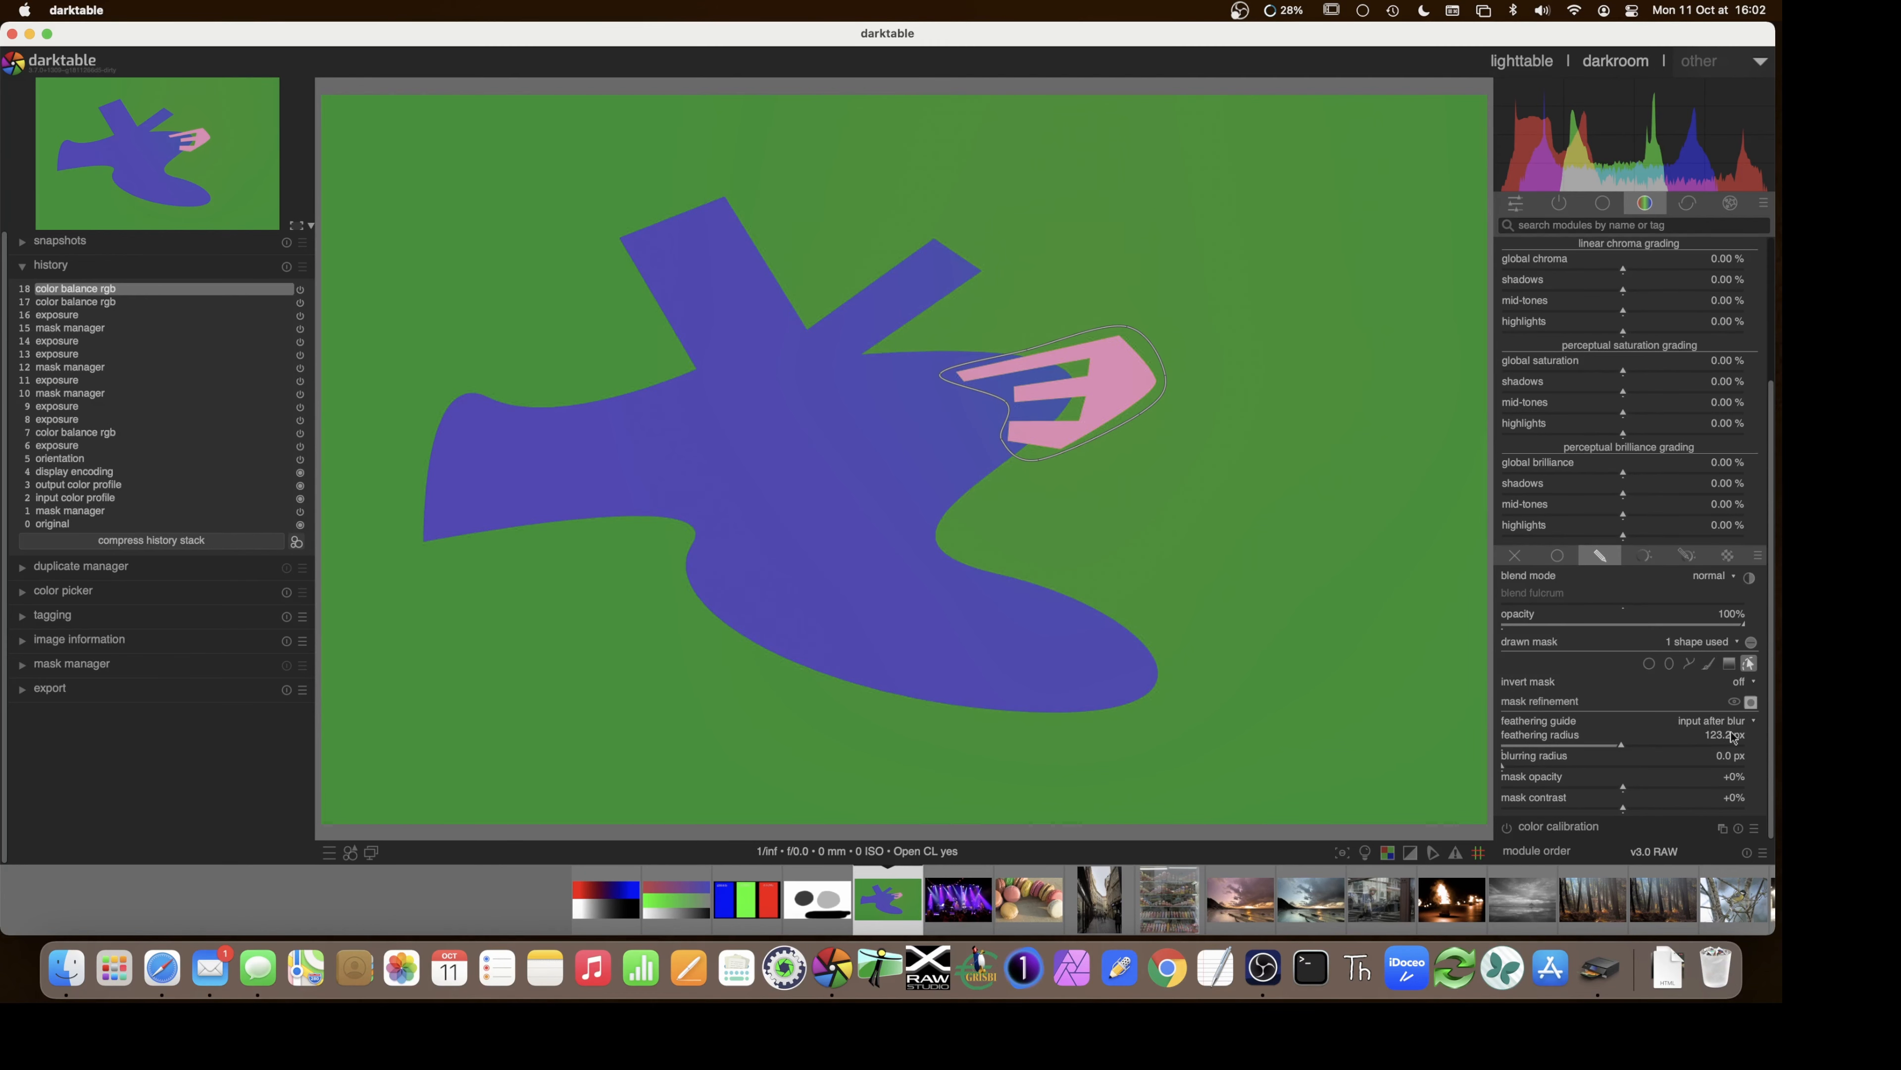
pyautogui.click(1750, 703)
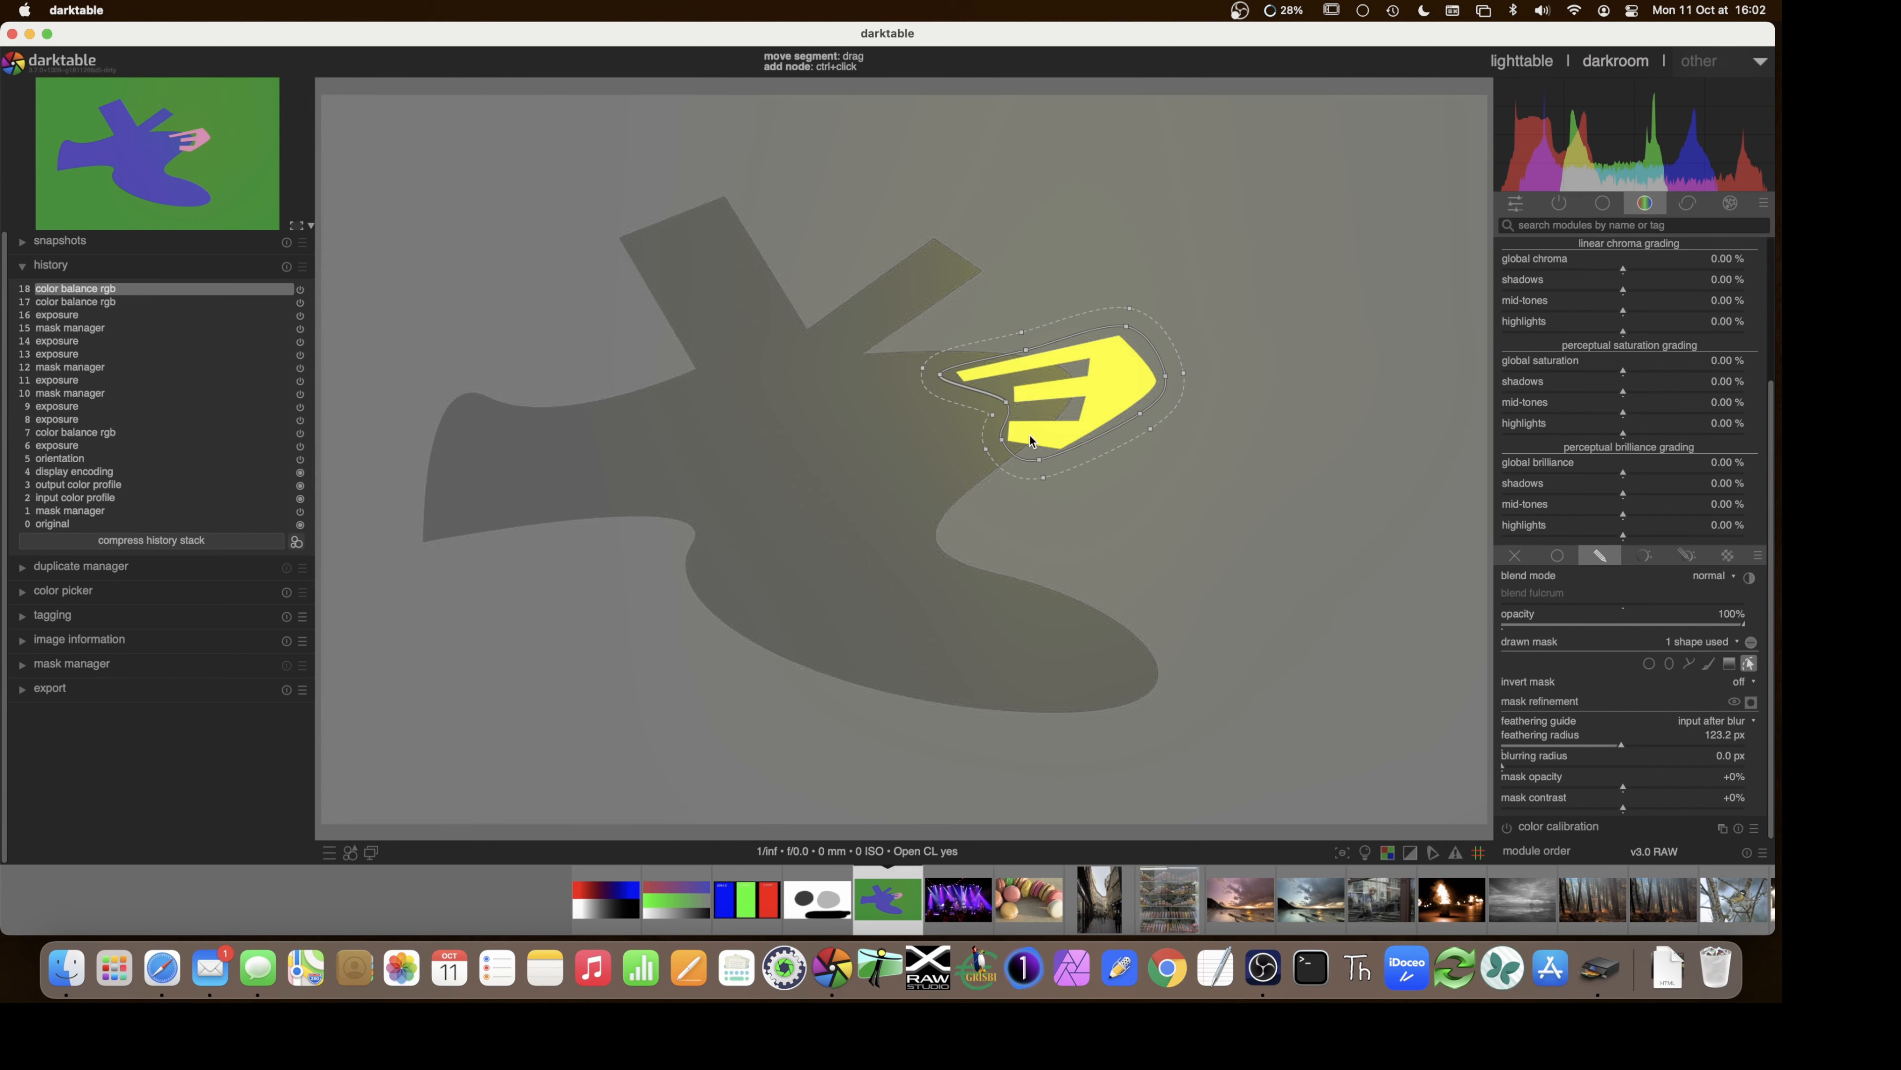
pyautogui.click(1542, 766)
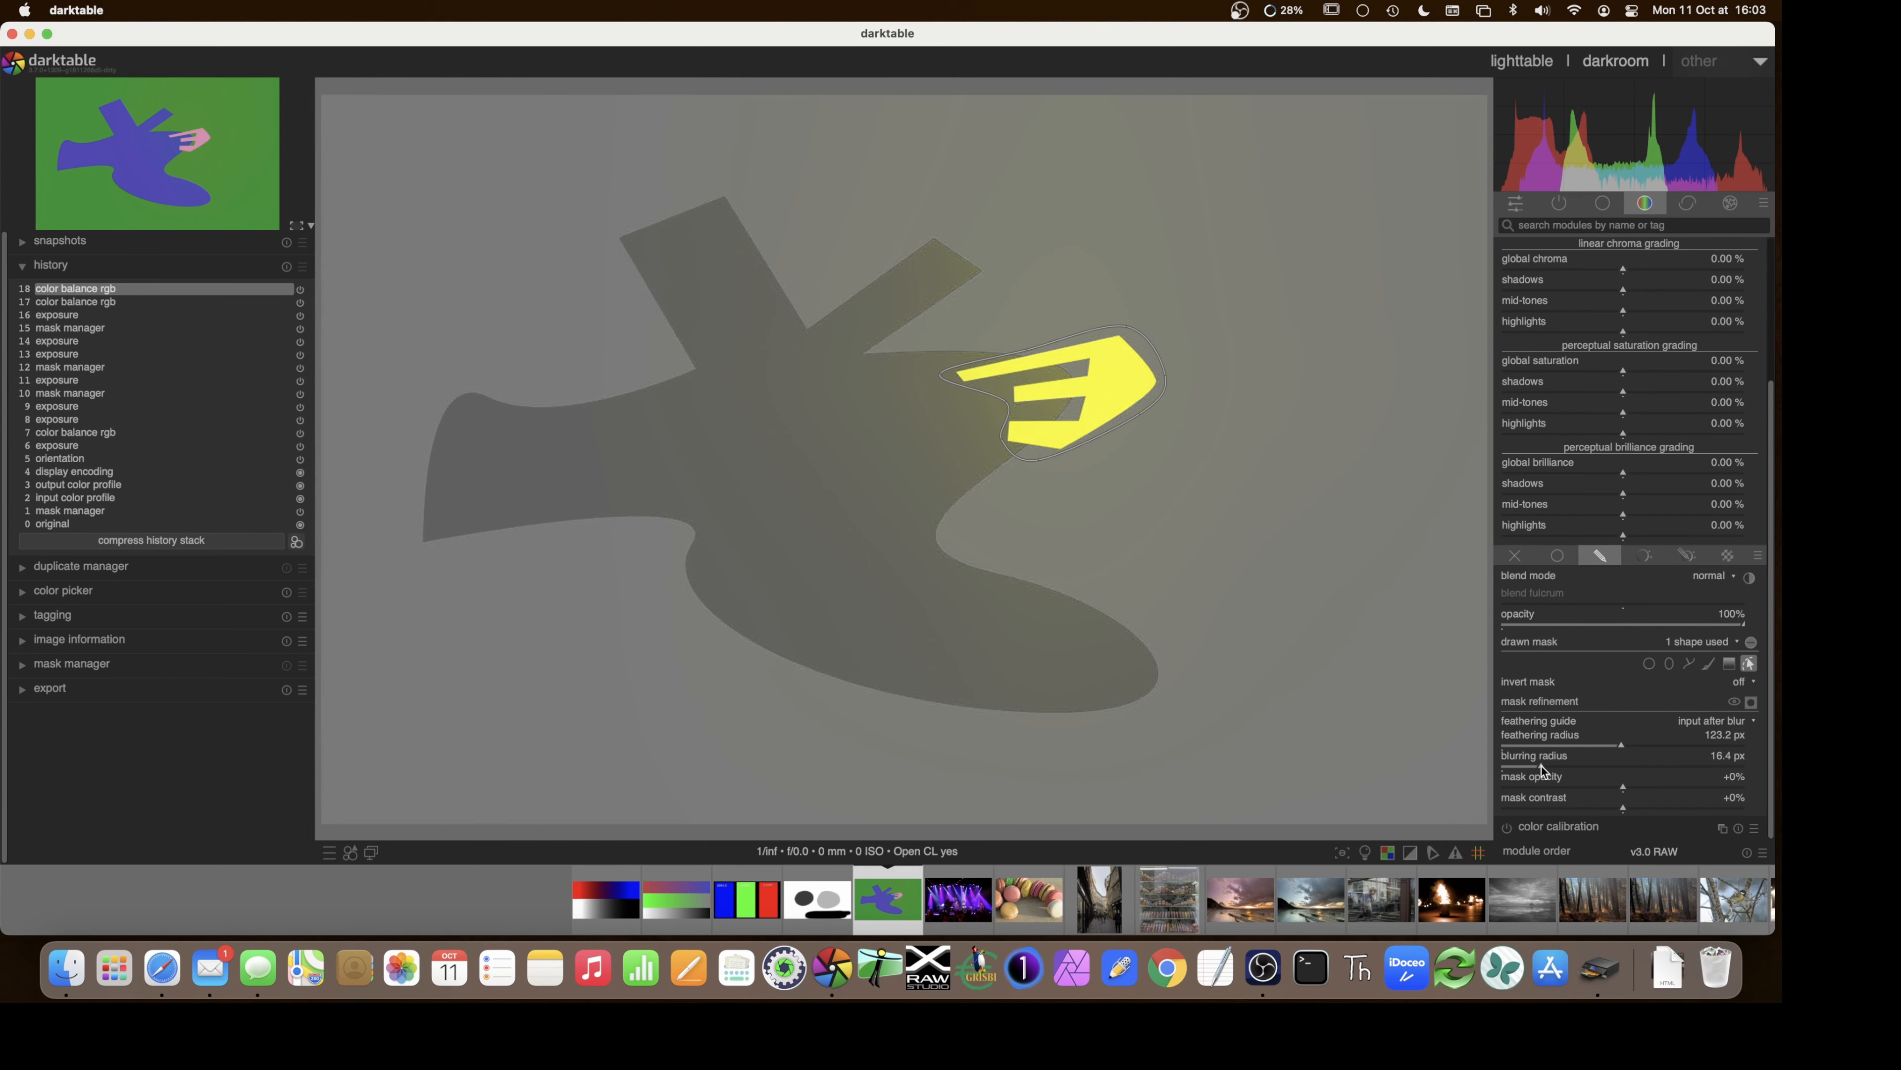
pyautogui.click(1585, 766)
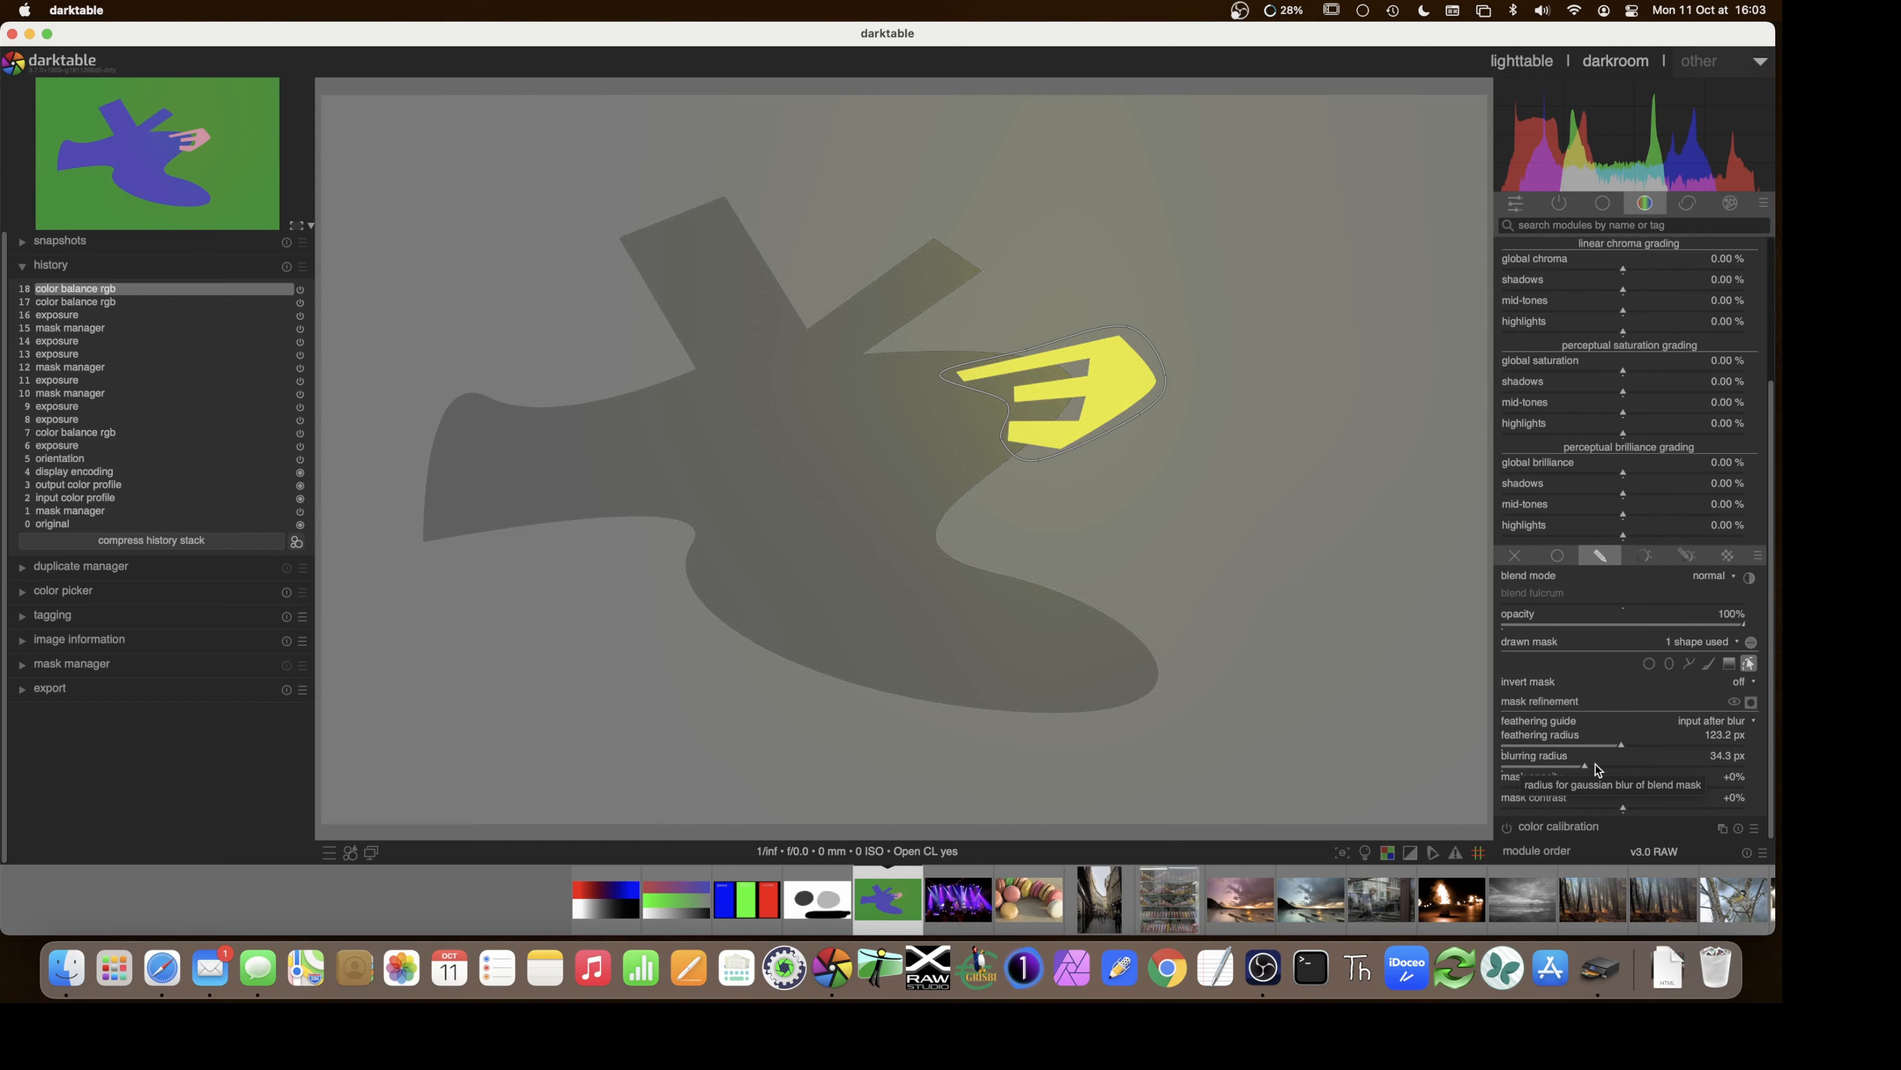
pyautogui.click(1578, 765)
# - Change the mask's feathering guide to input before blur
pyautogui.click(1699, 721)
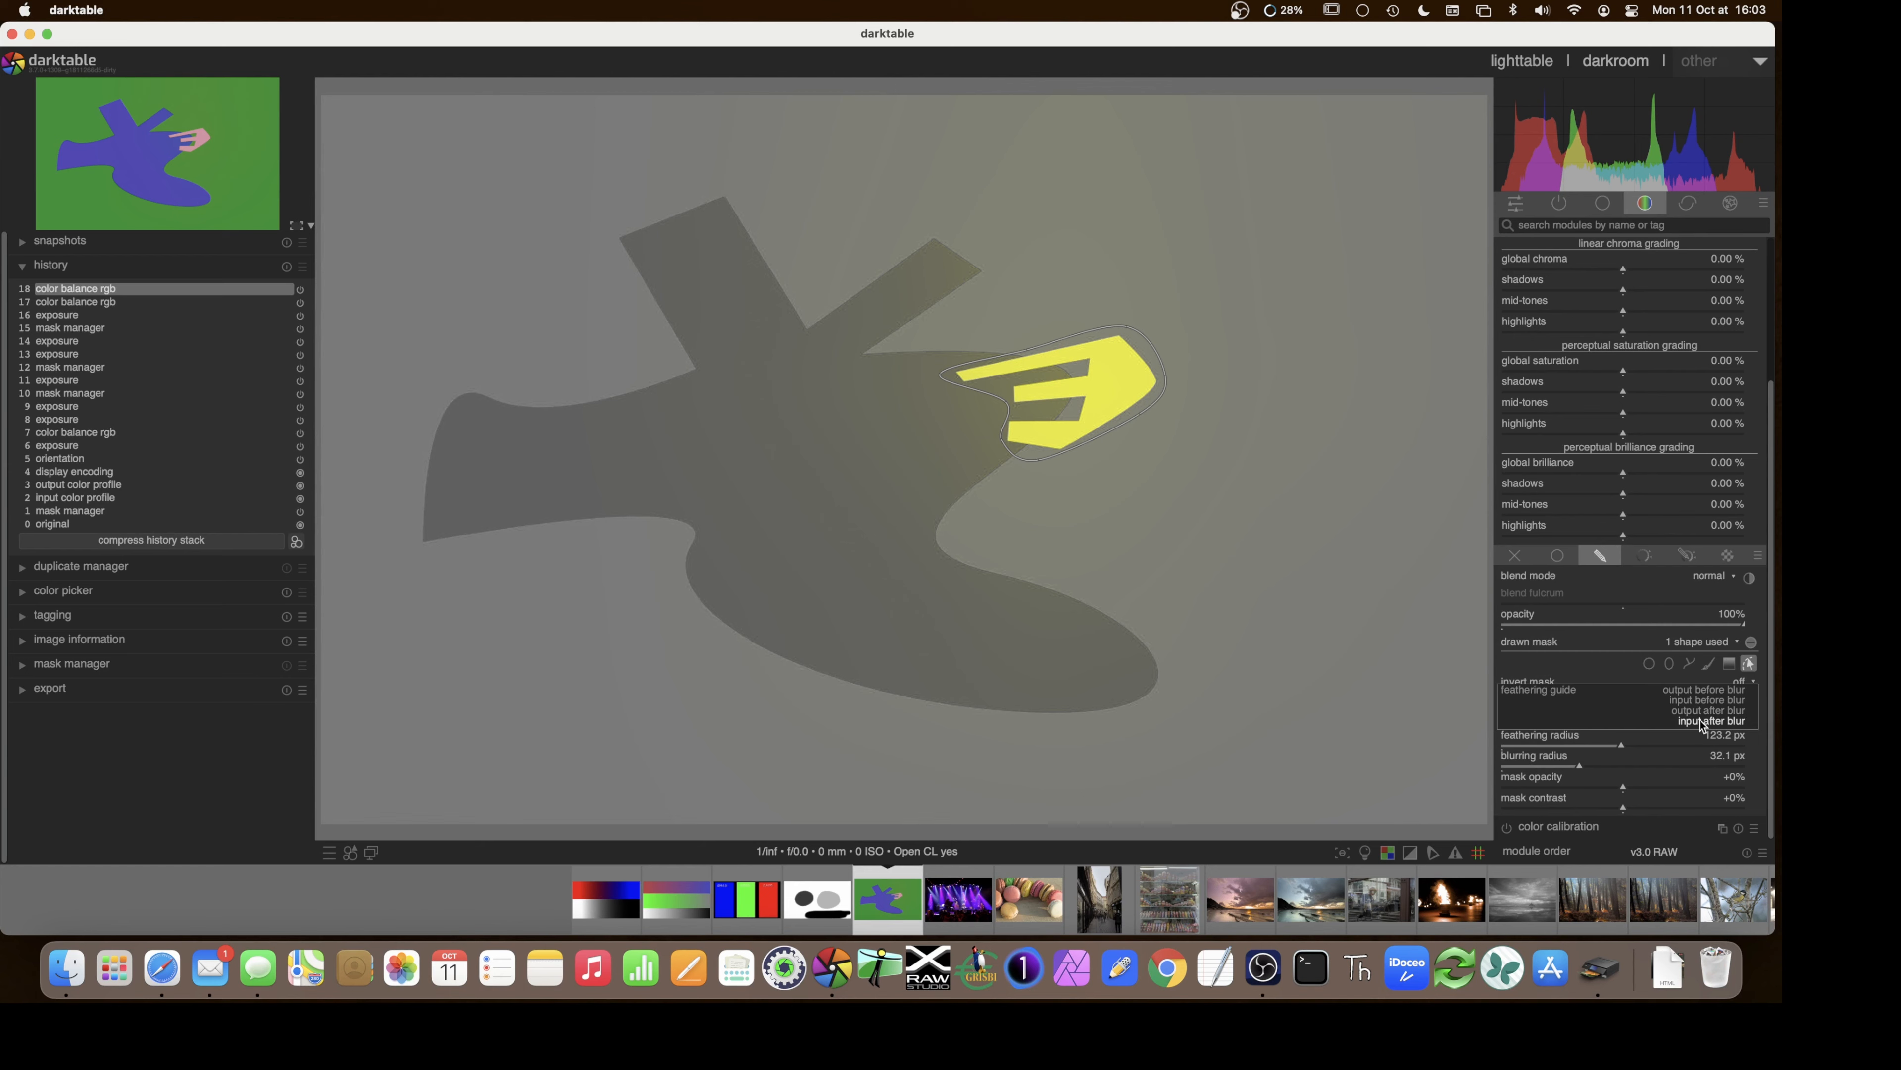
pyautogui.click(1700, 720)
pyautogui.click(1701, 720)
pyautogui.click(1697, 721)
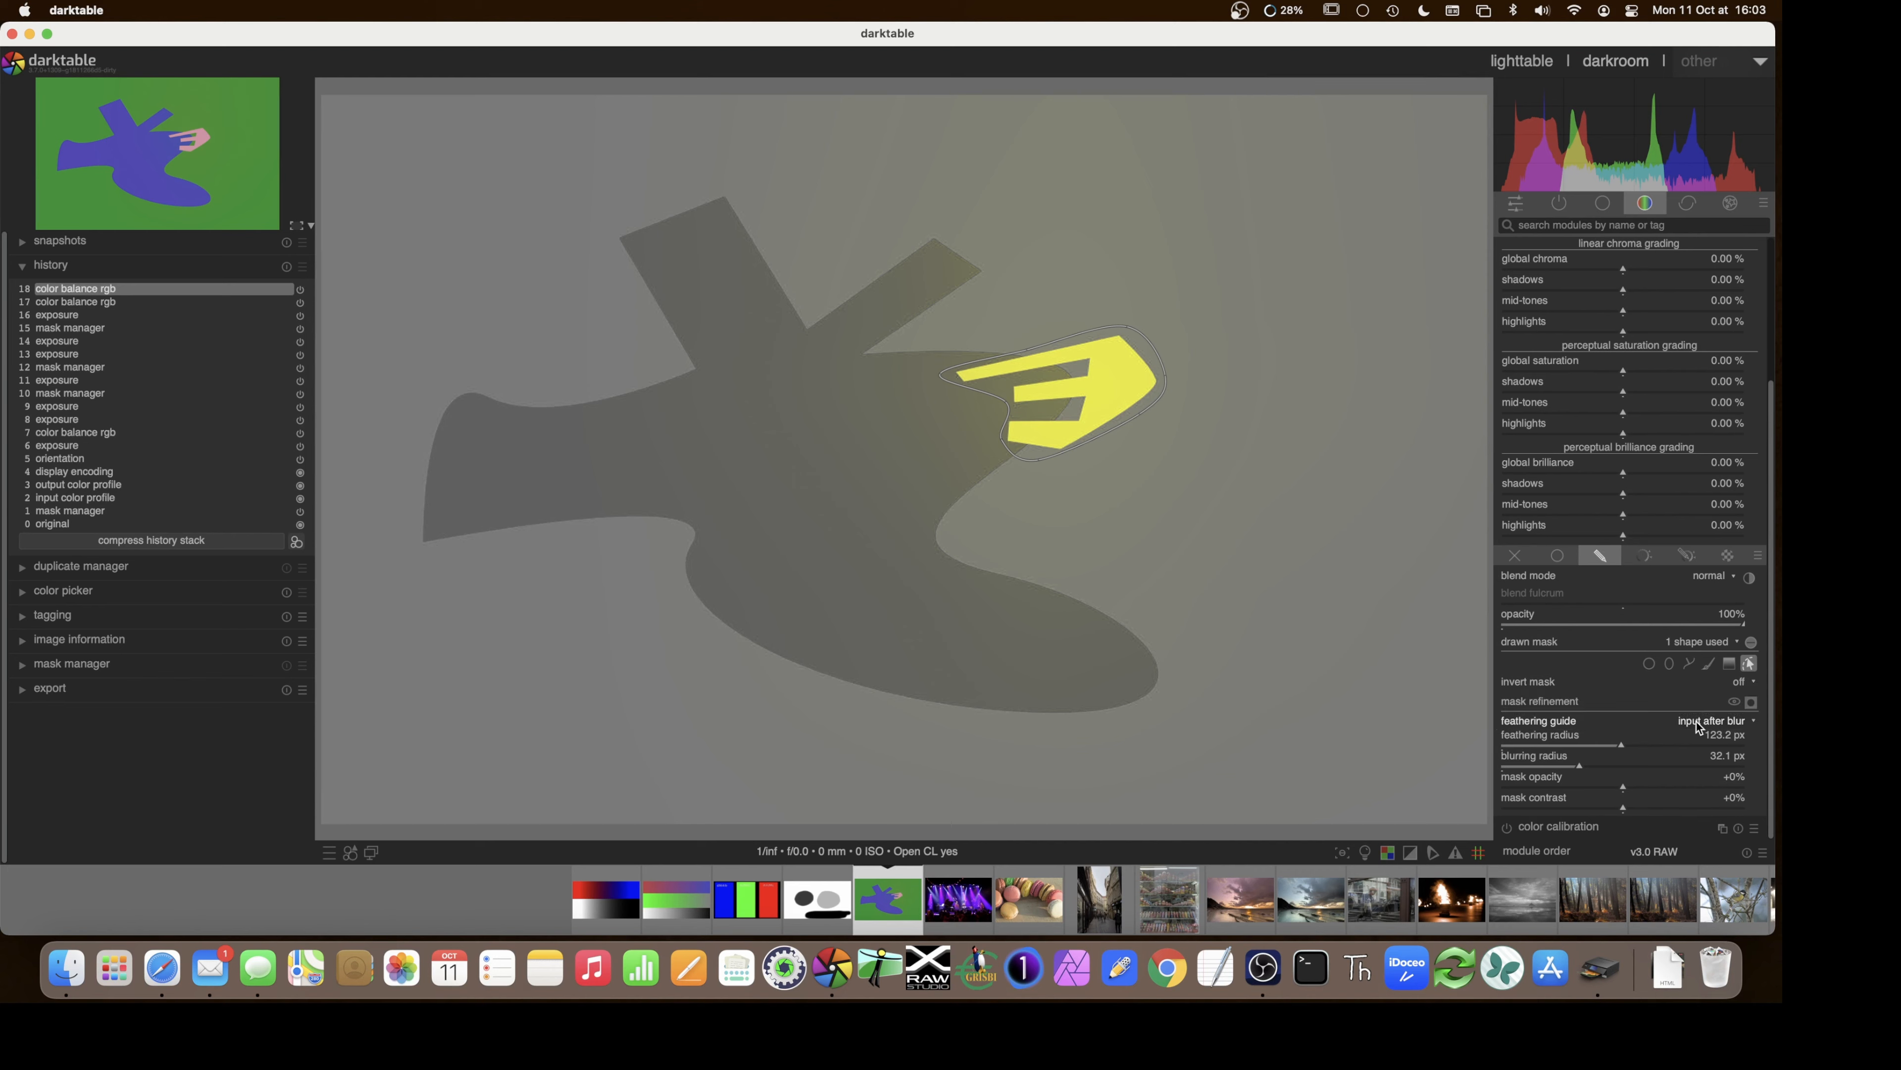
pyautogui.click(1696, 720)
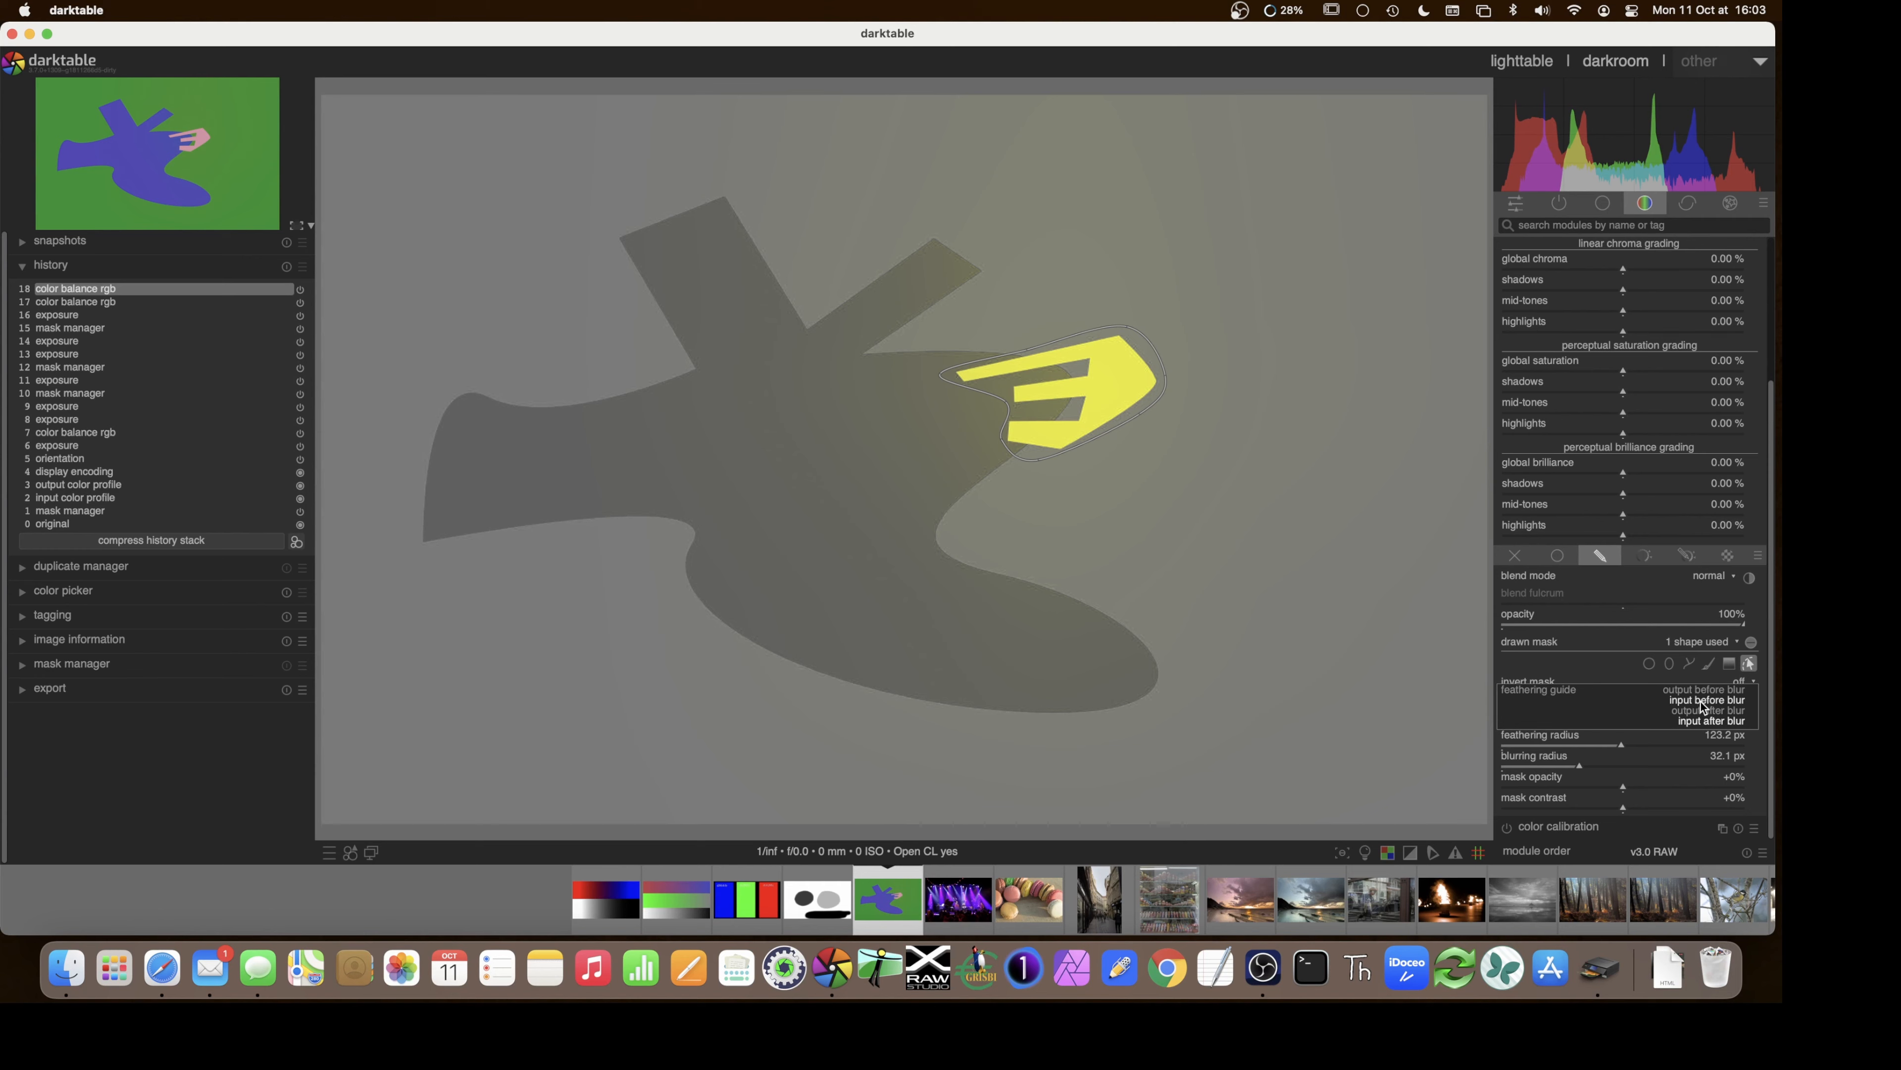
pyautogui.click(1702, 701)
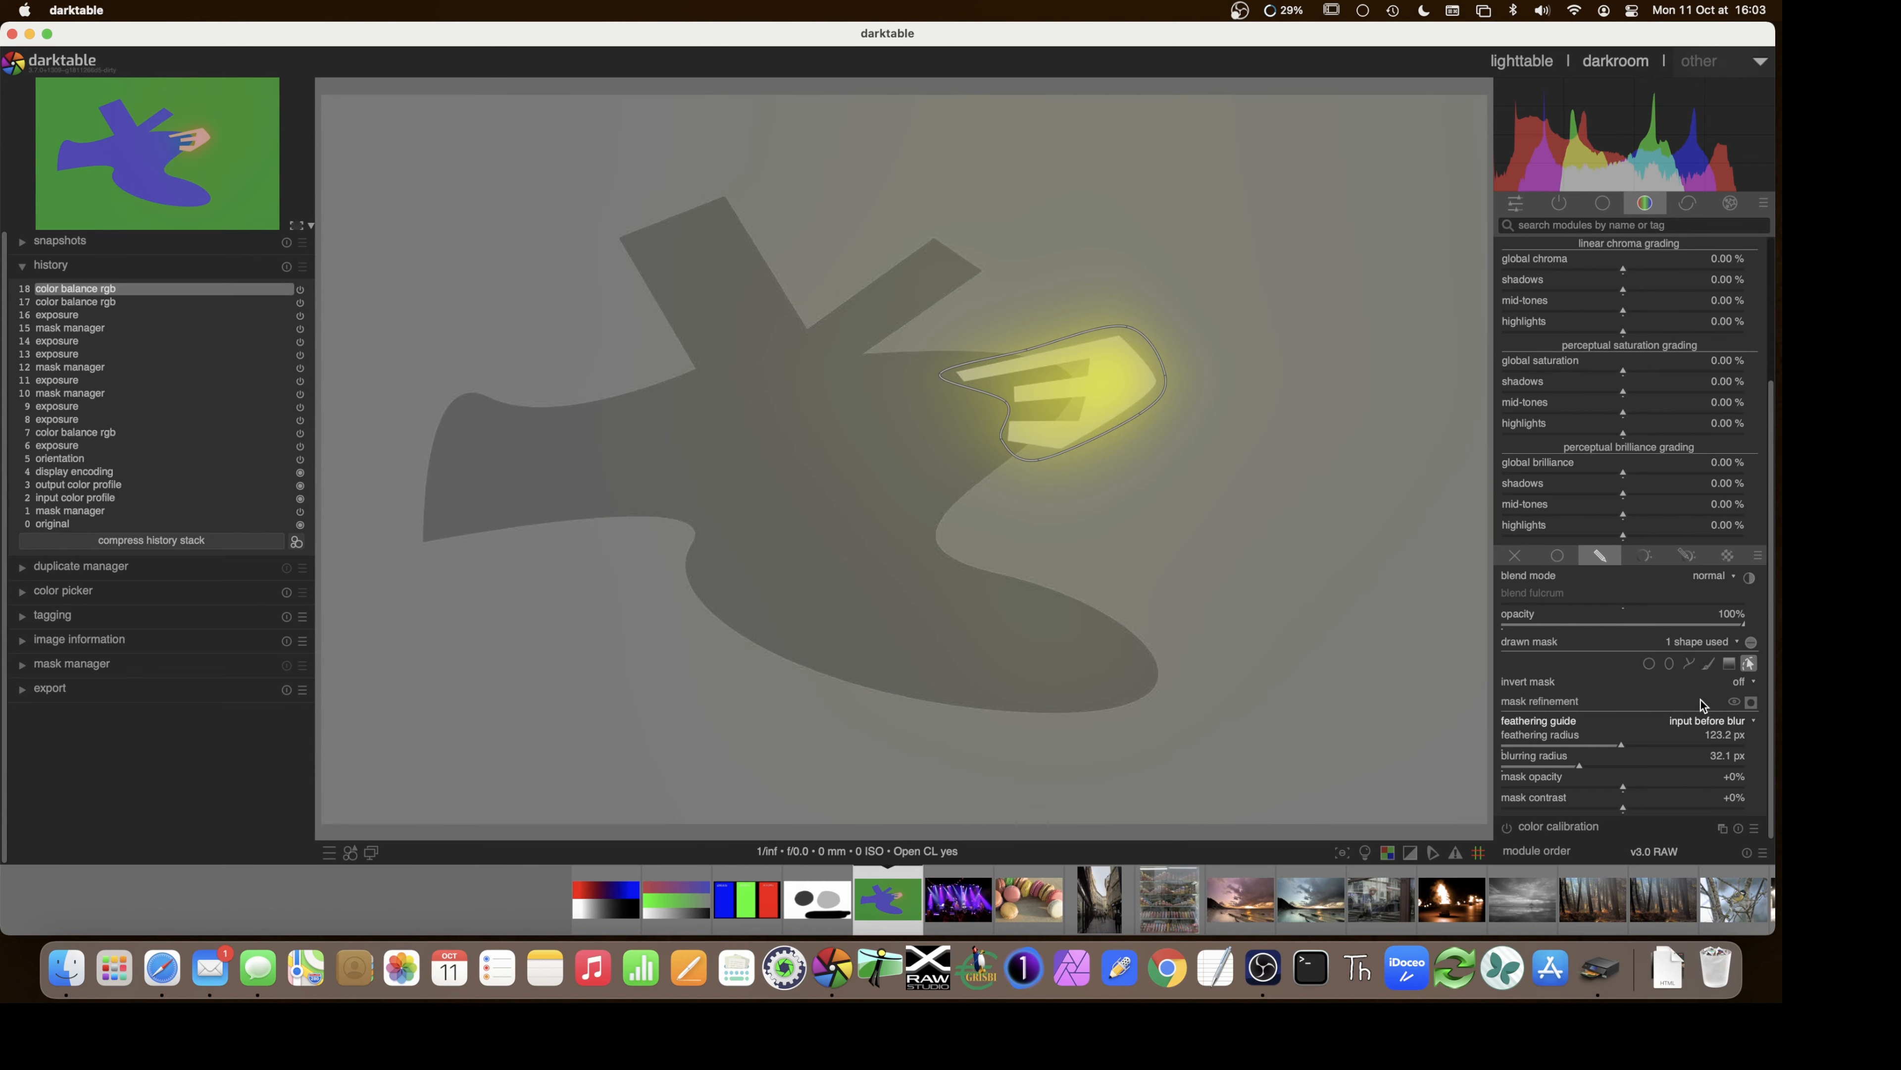
# - Try the output after blur feathering guide and return the setting to input after blur
pyautogui.scroll(1, 1704, 724)
pyautogui.click(1680, 724)
pyautogui.click(1699, 745)
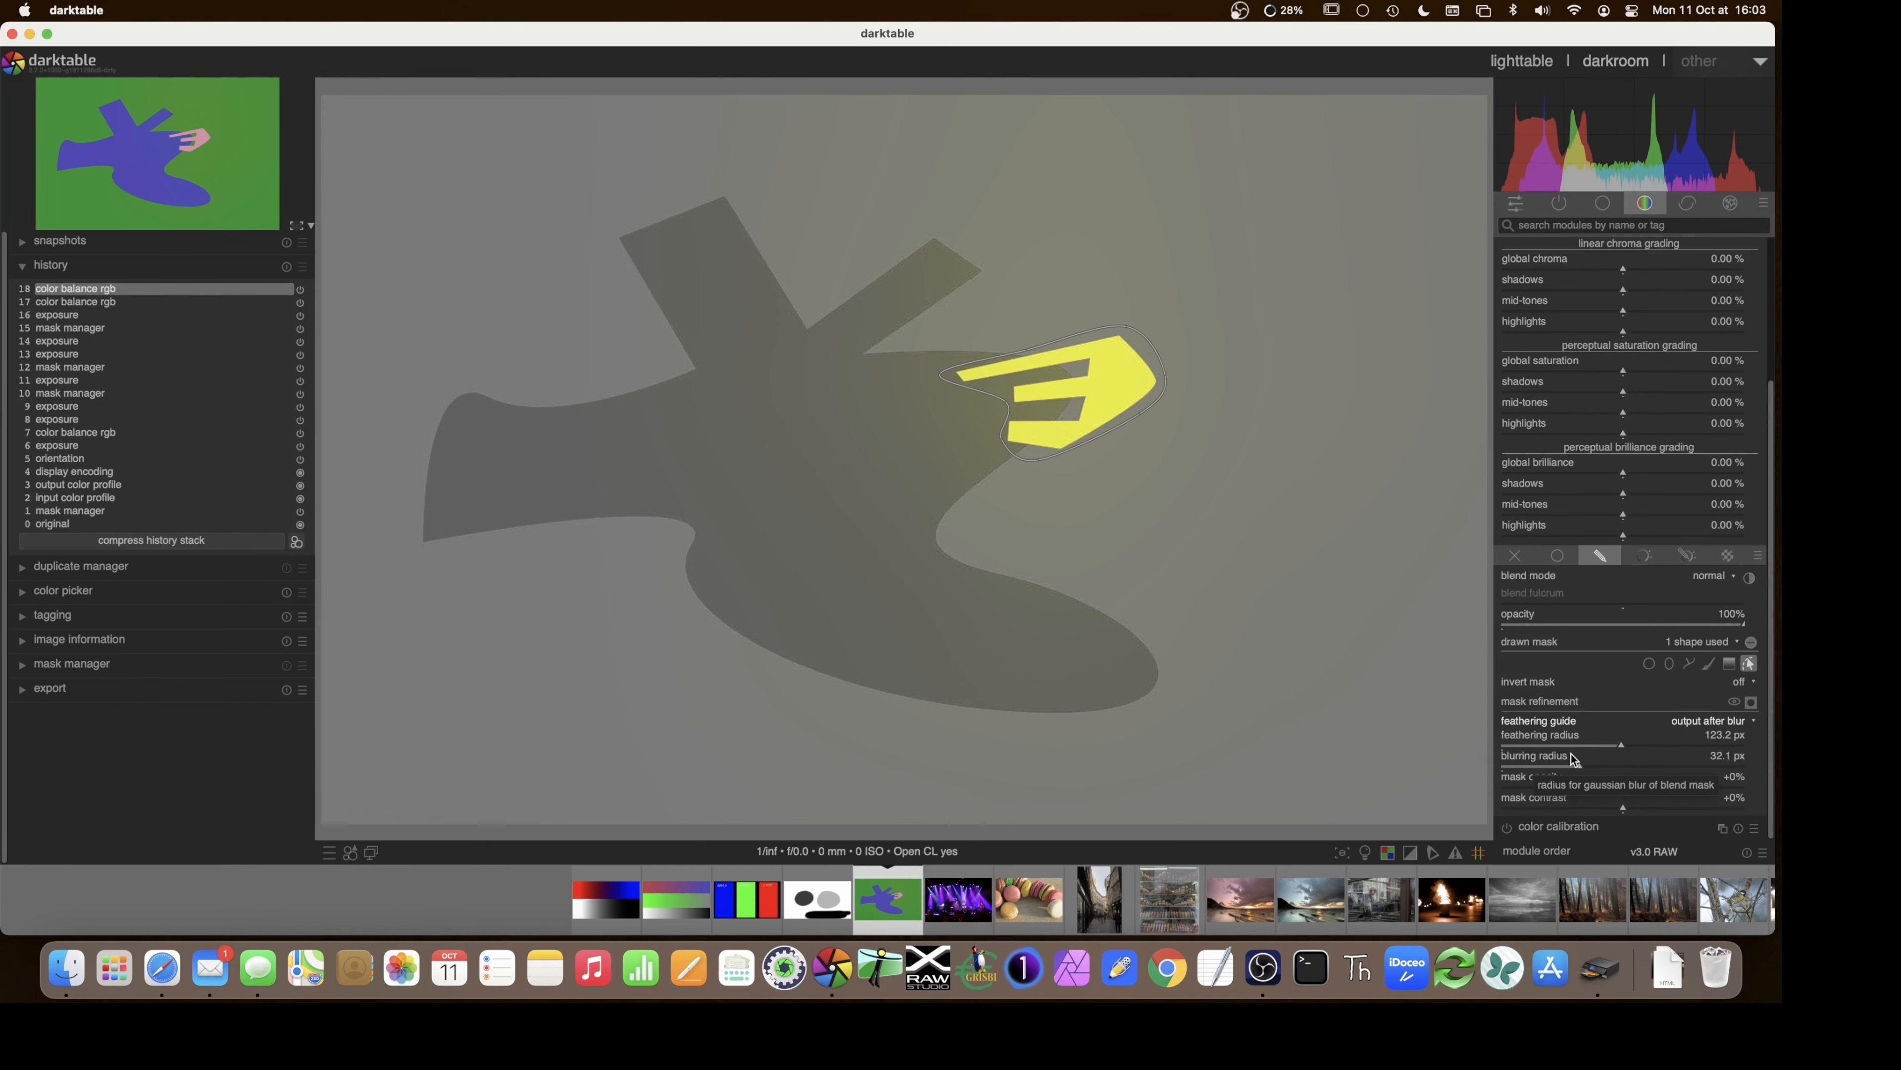
pyautogui.click(1693, 722)
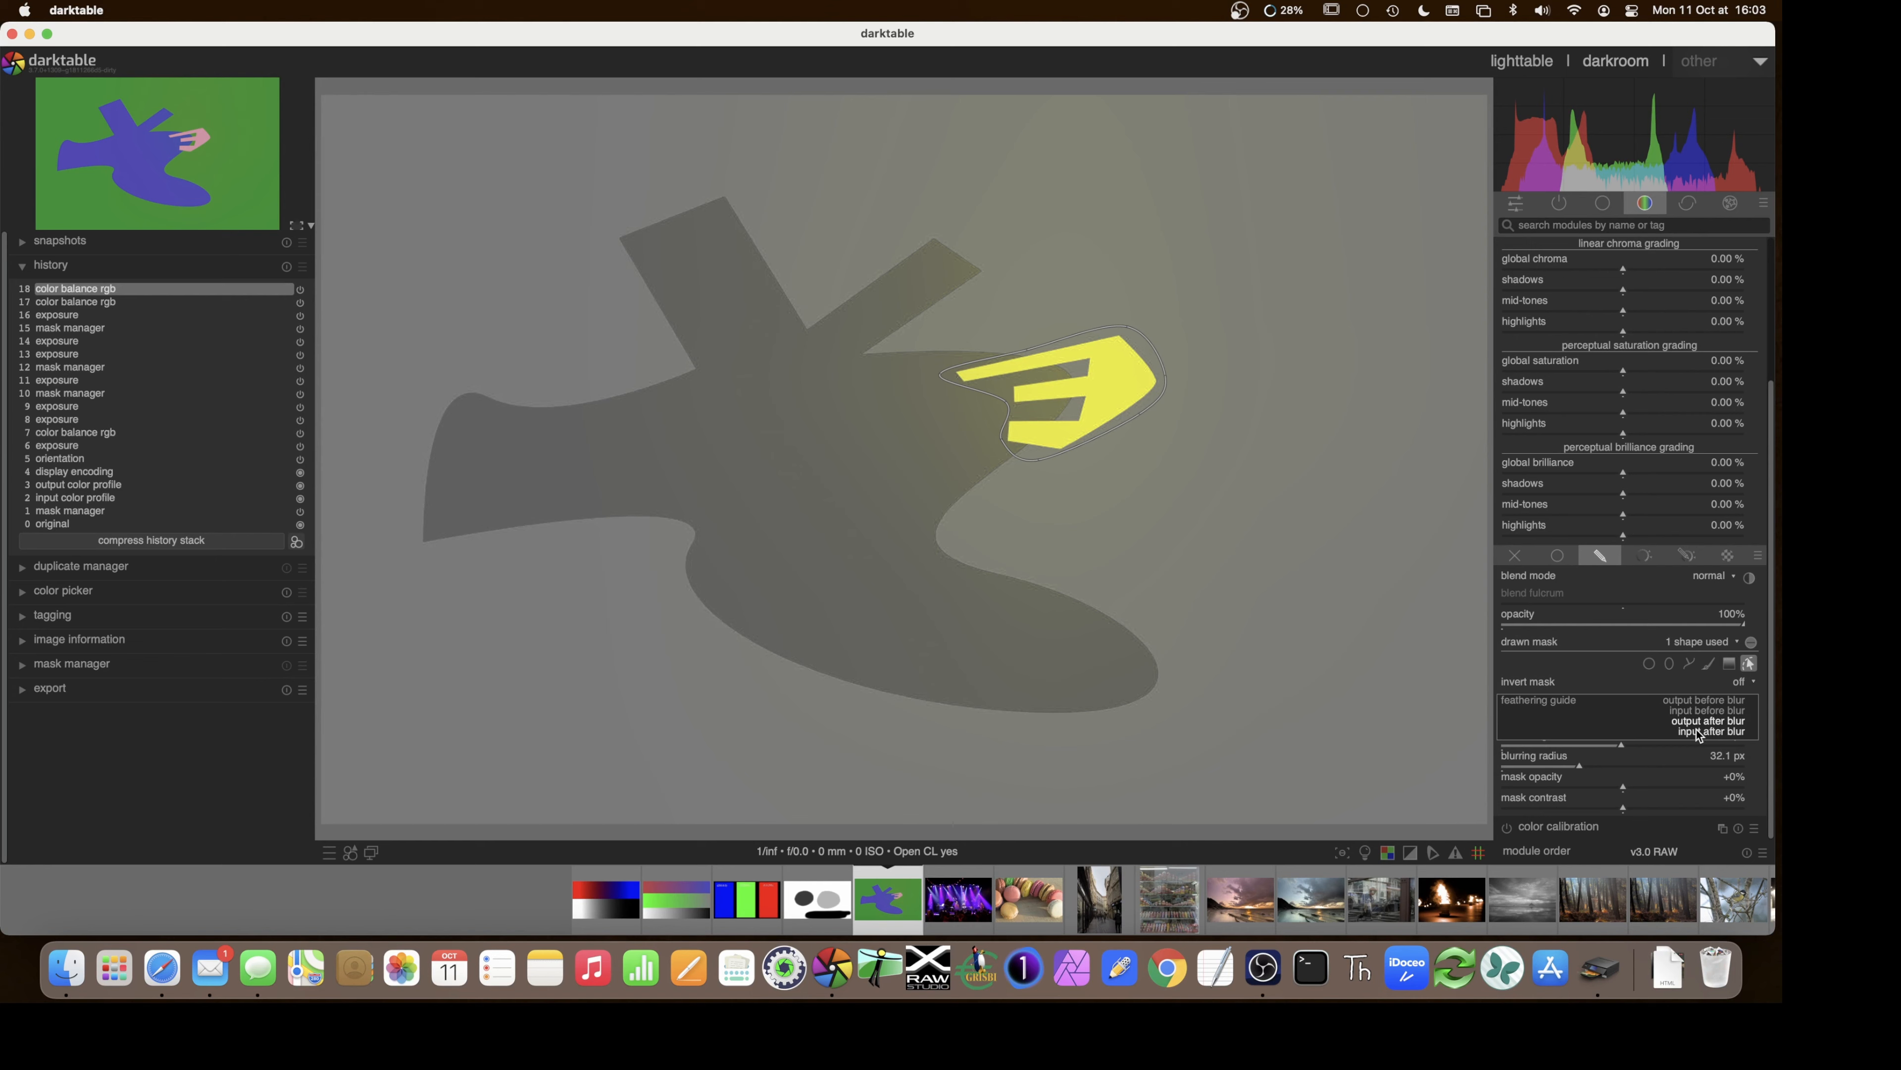
pyautogui.click(1696, 729)
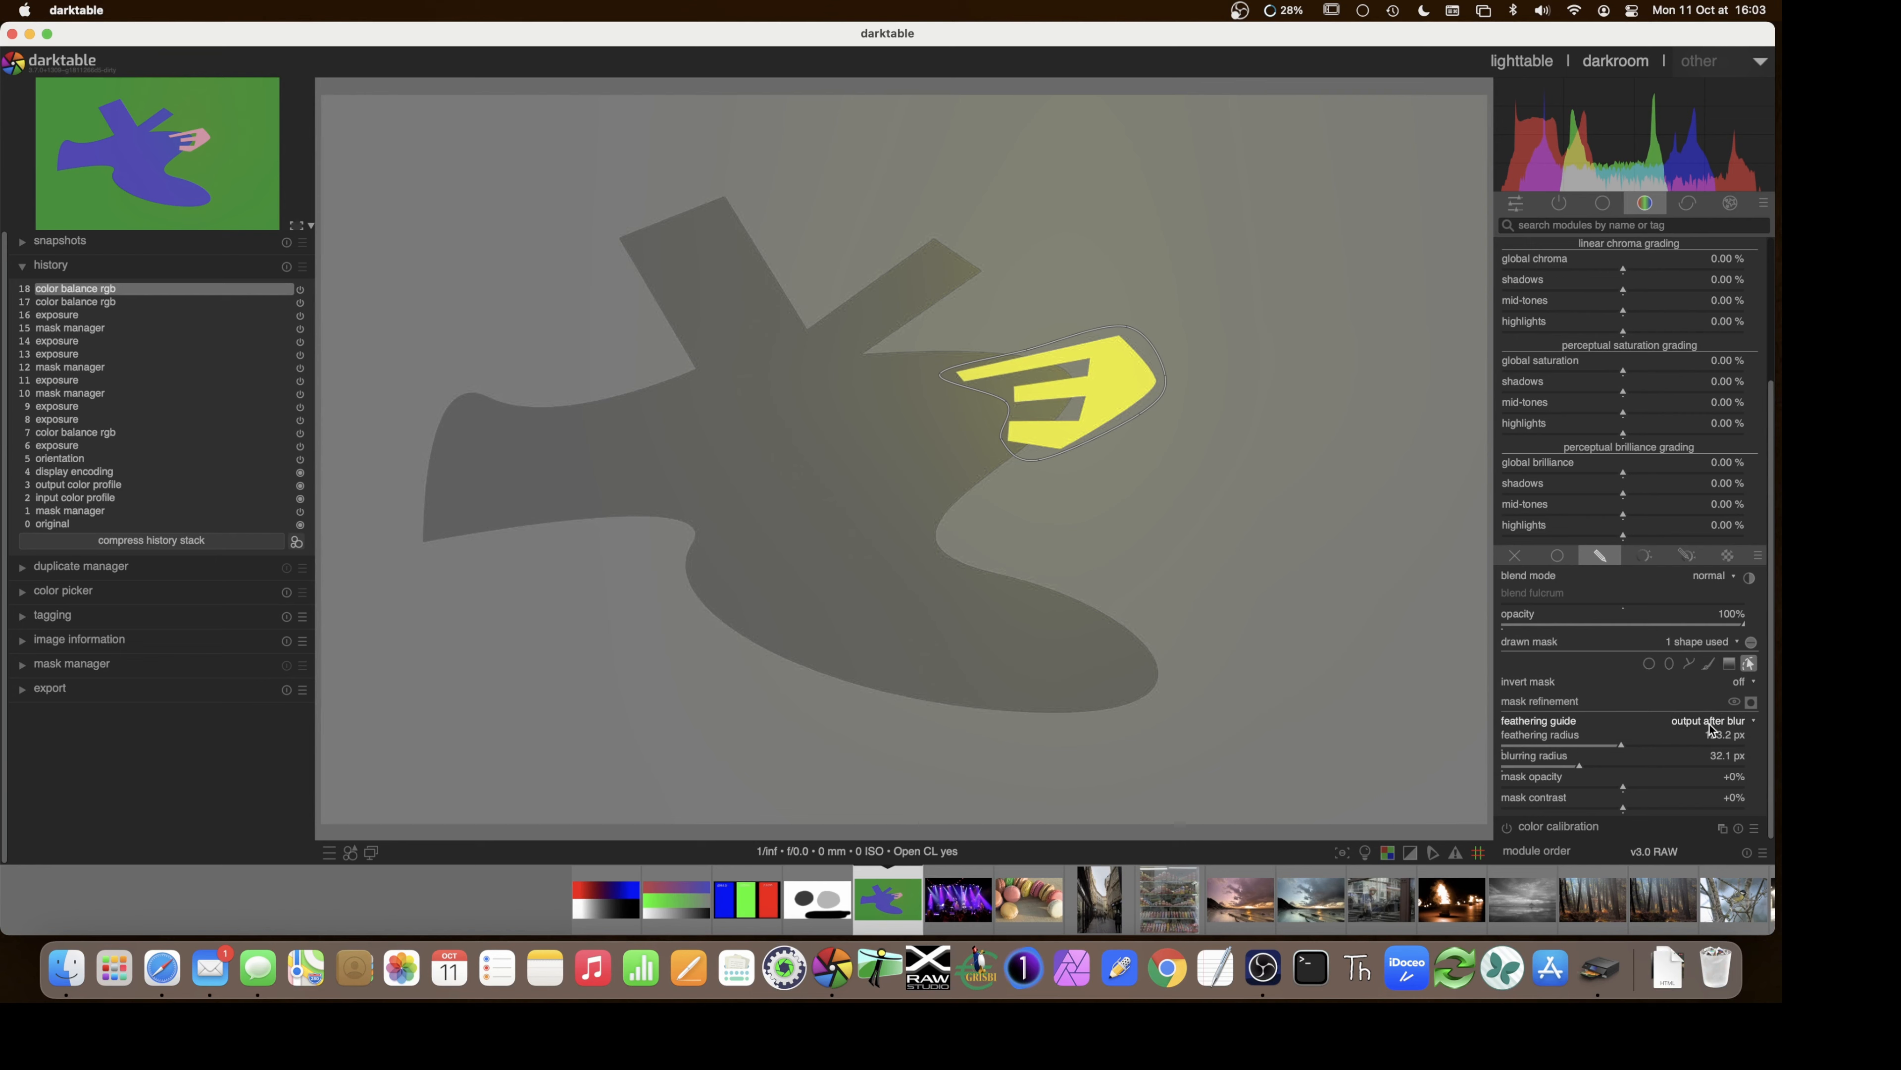
pyautogui.click(1709, 722)
pyautogui.click(1708, 731)
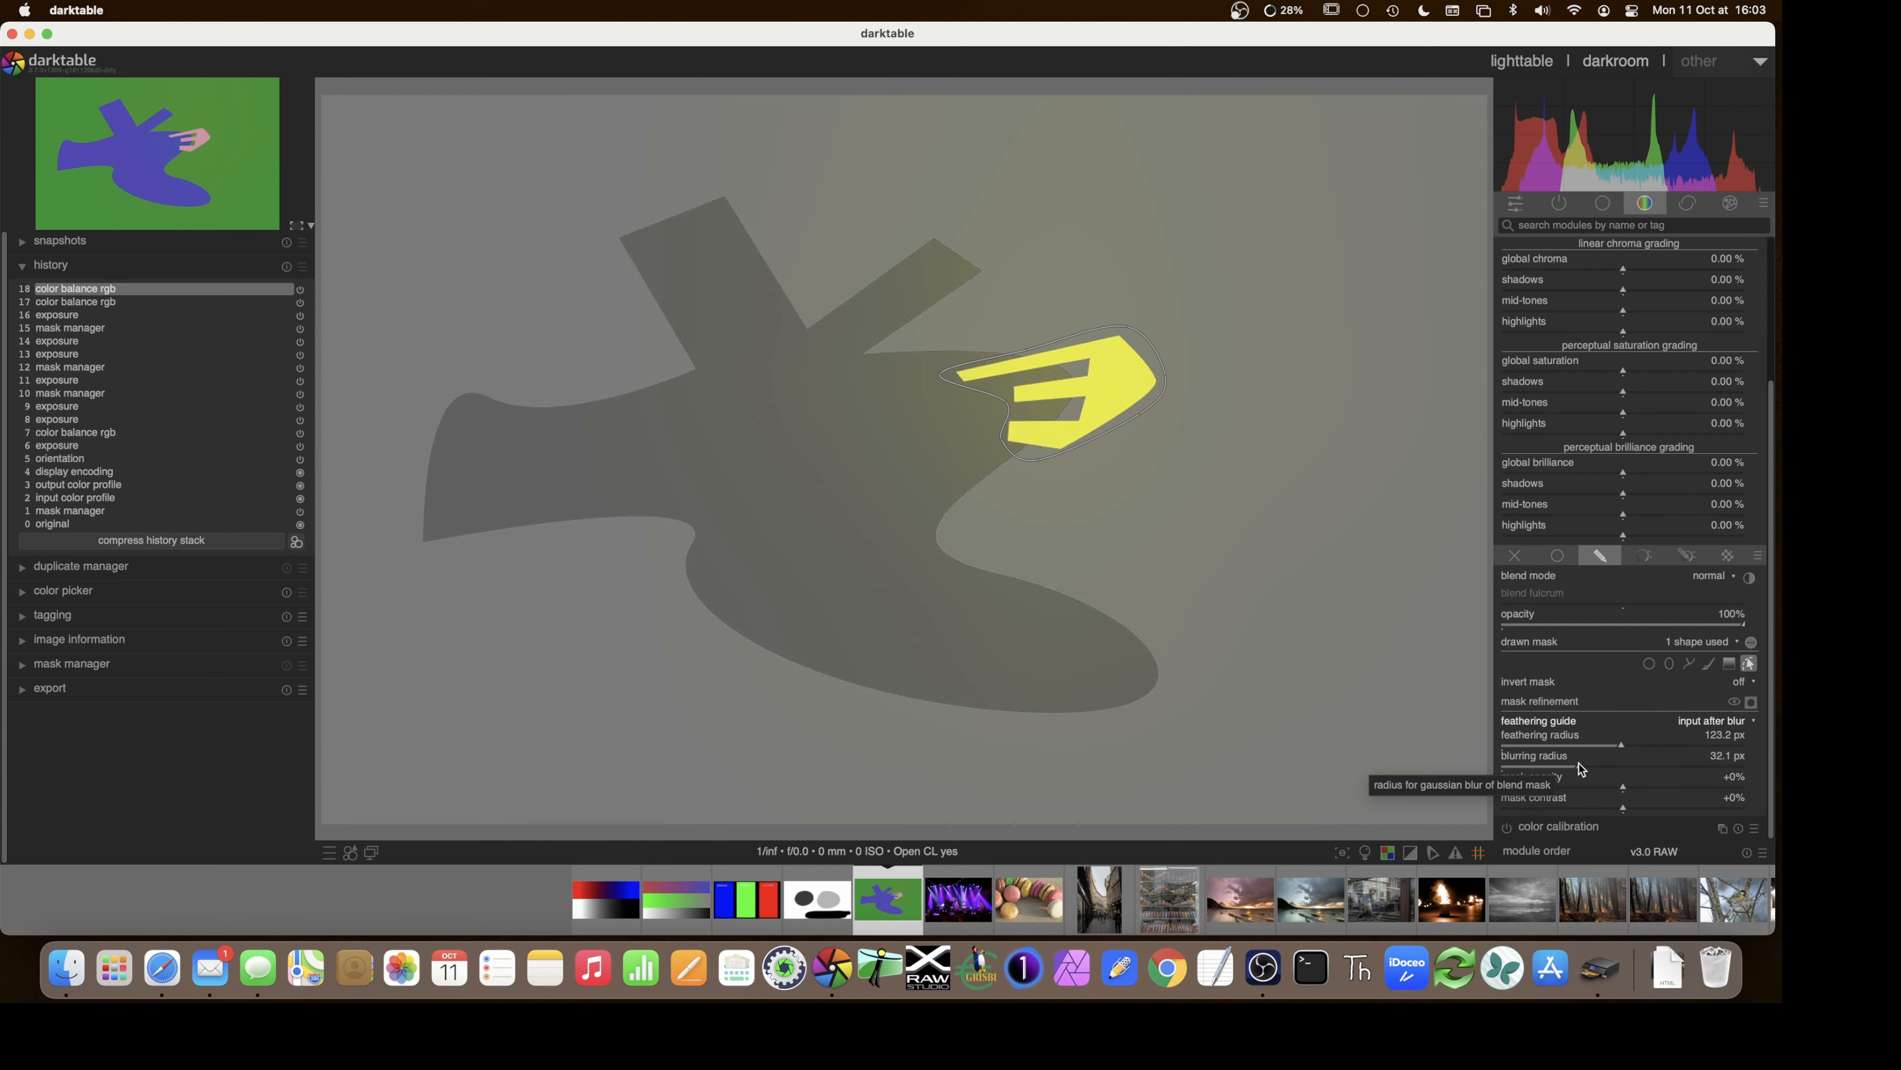
# - Try different blurring radii up to 54.3 px on the hand's mask and set its mask opacity to +74%
pyautogui.moveTo(1579, 762); pyautogui.dragTo(1535, 764)
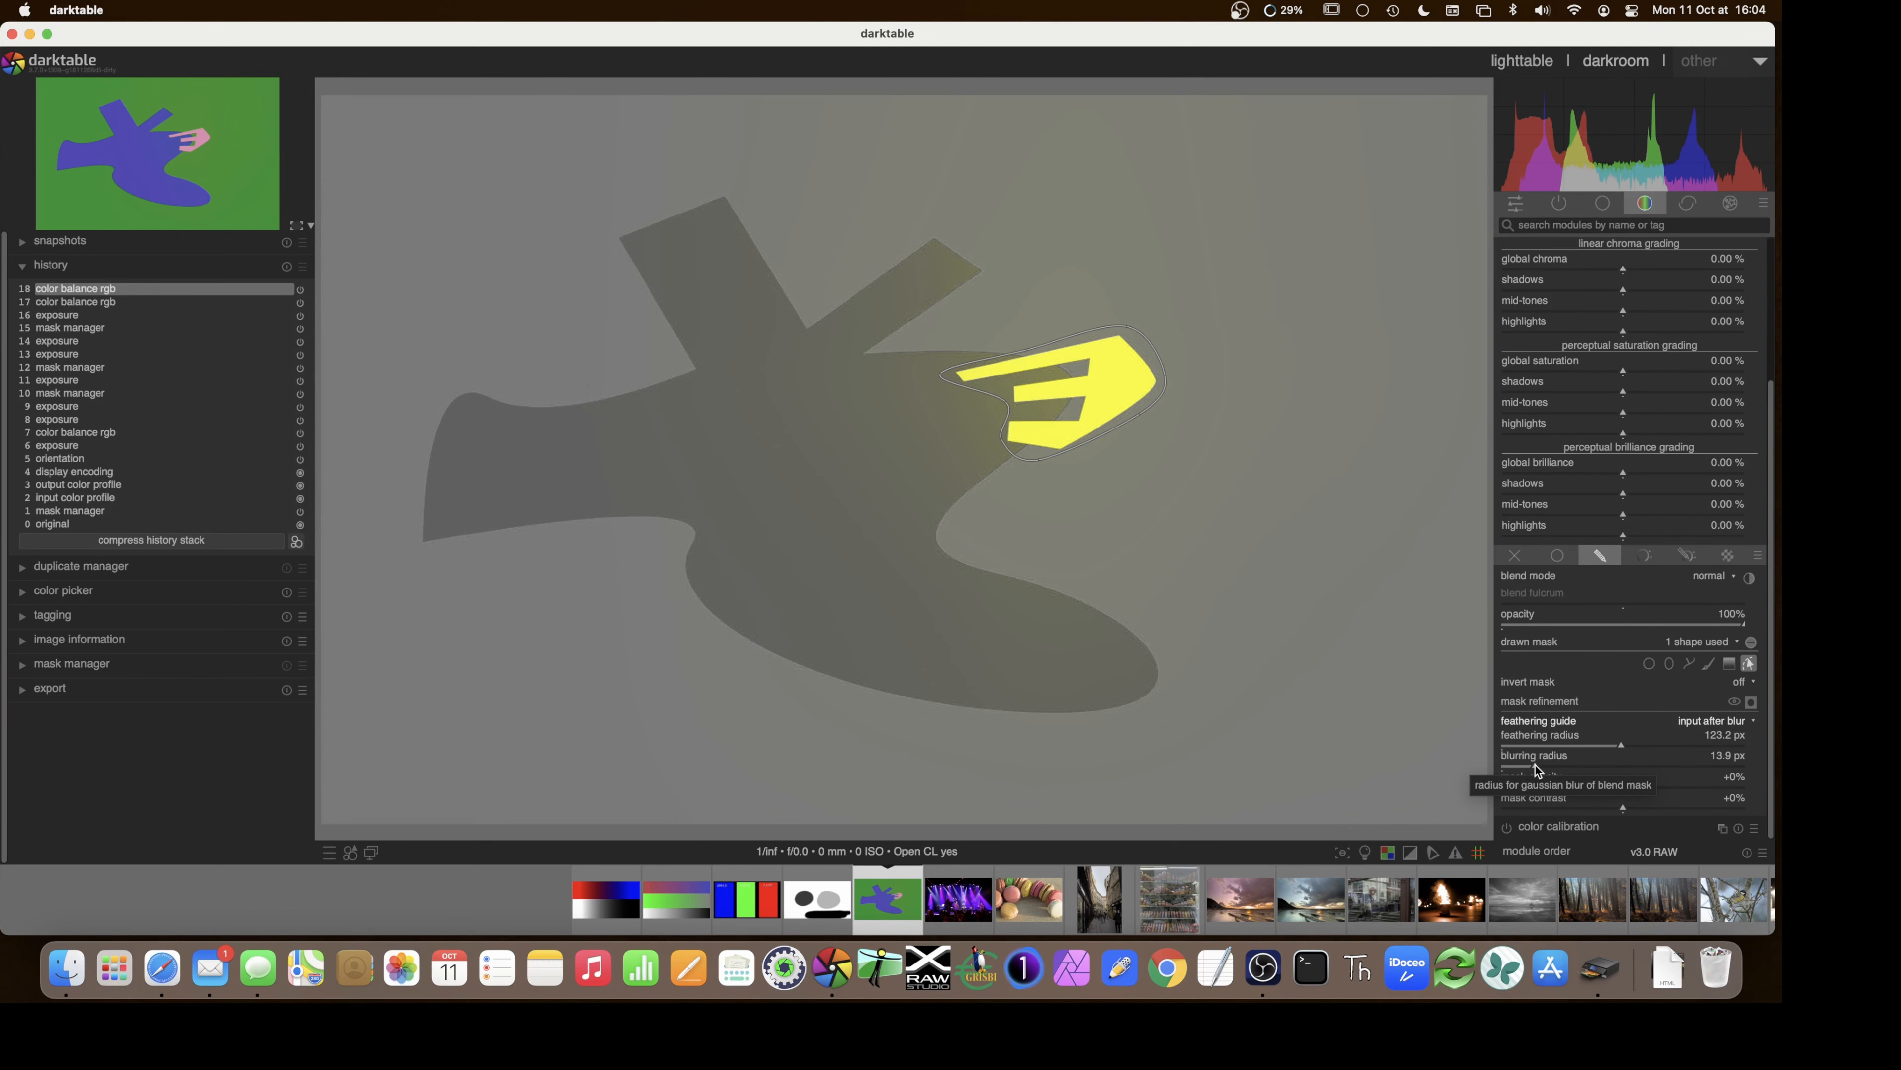
pyautogui.moveTo(1534, 764); pyautogui.dragTo(1561, 770)
pyautogui.moveTo(1136, 356)
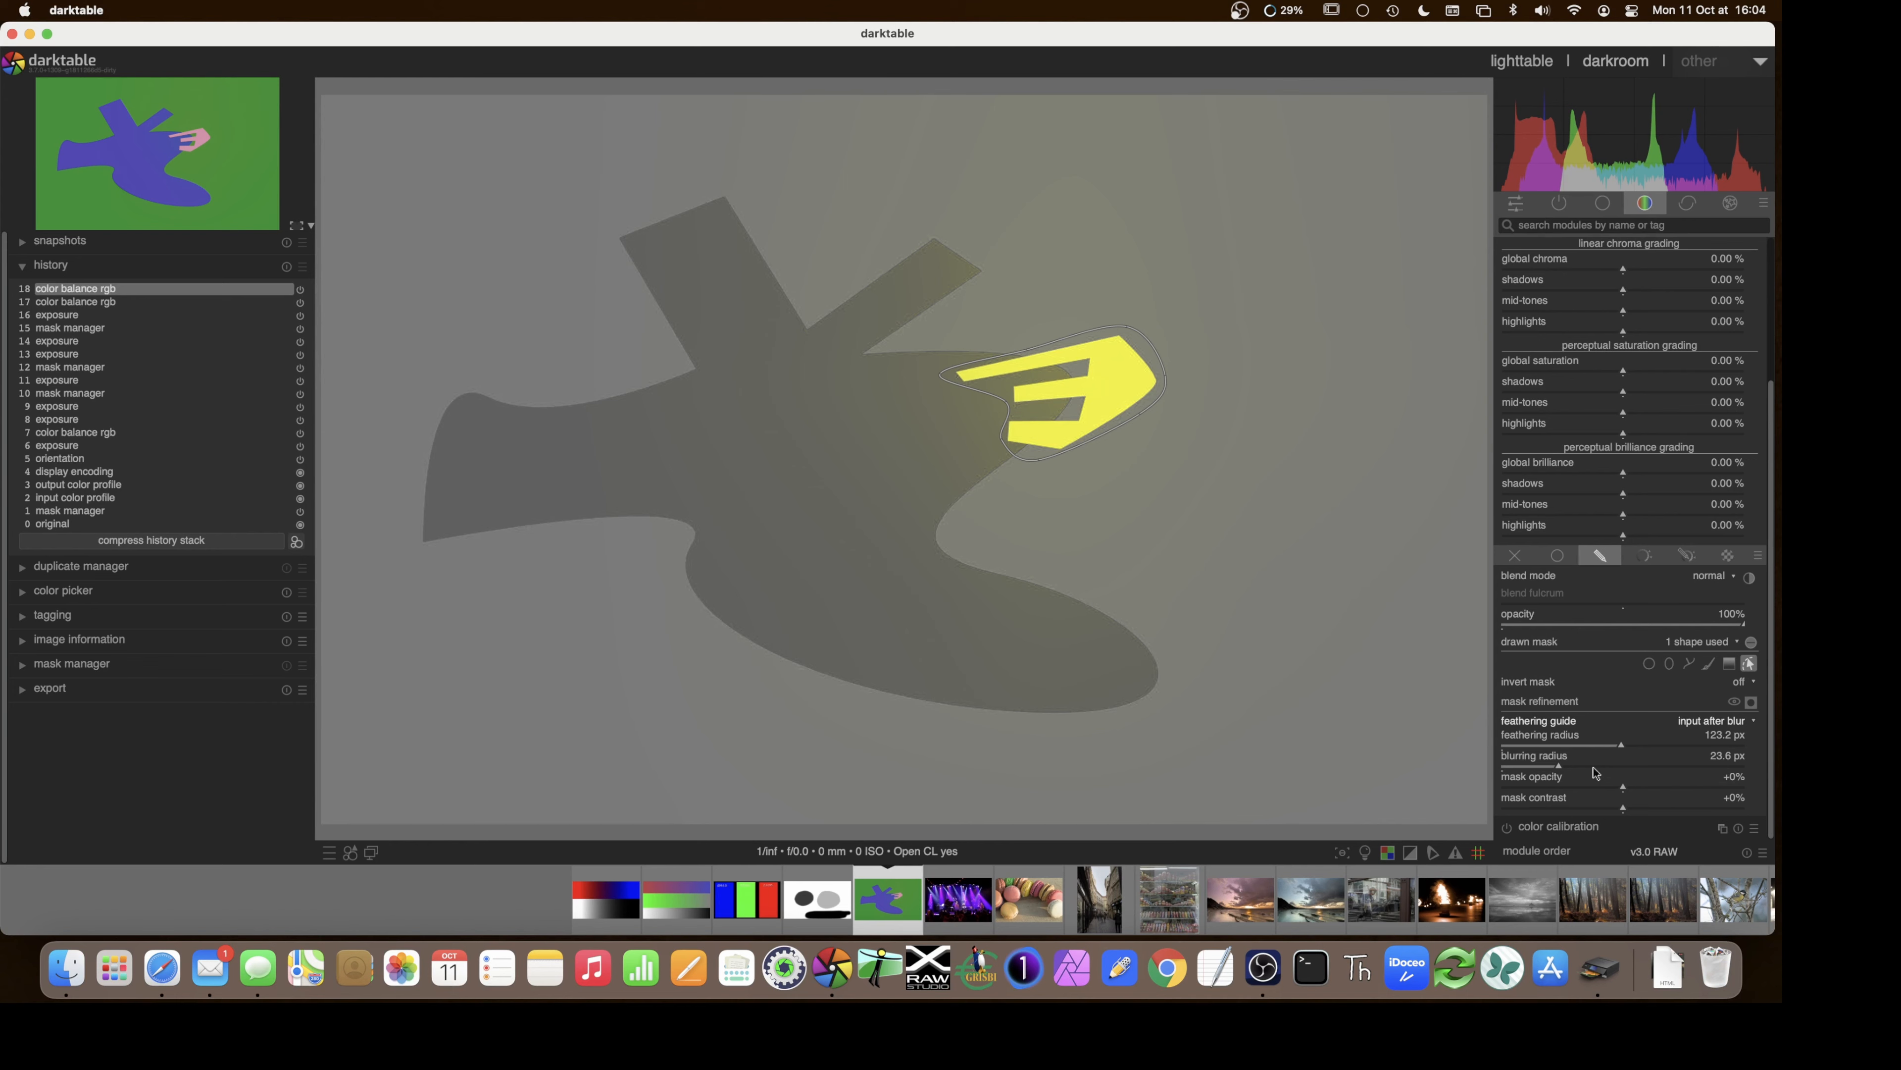
pyautogui.moveTo(1614, 768); pyautogui.dragTo(1677, 767)
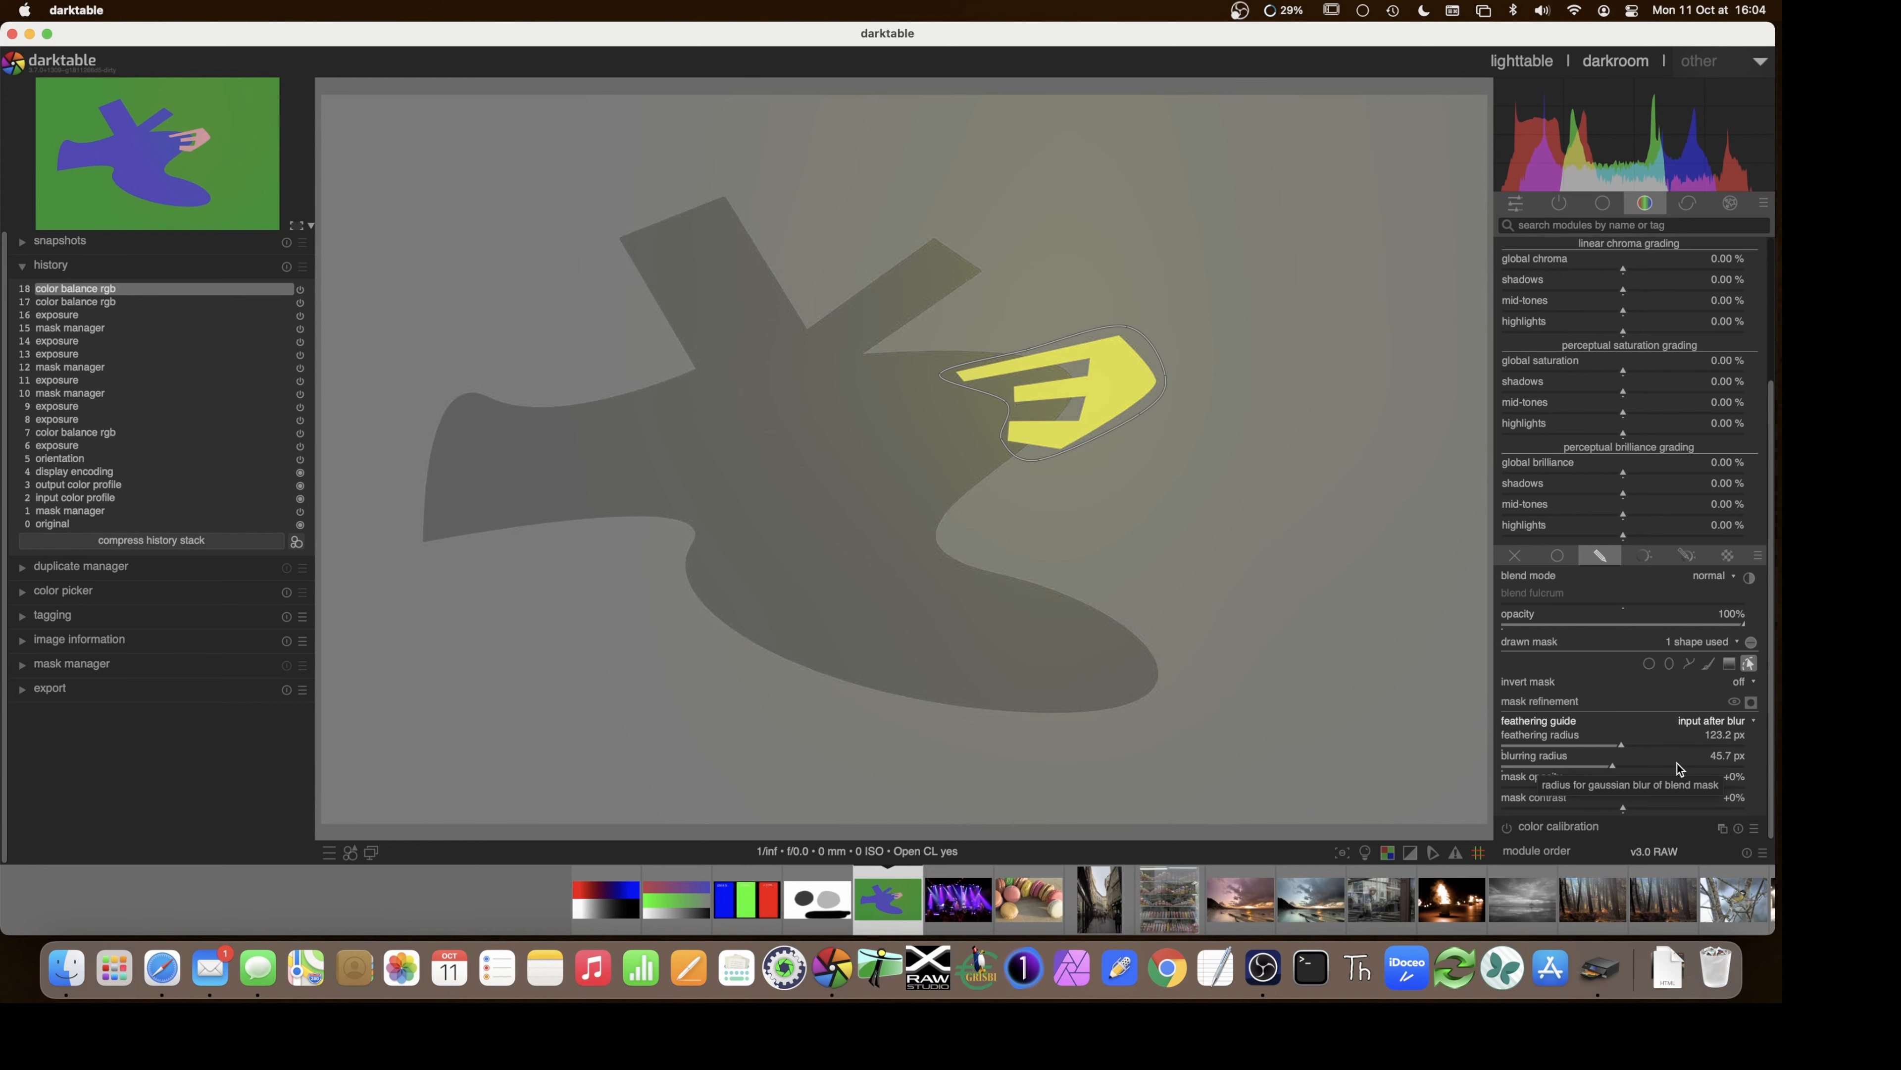
pyautogui.click(1634, 764)
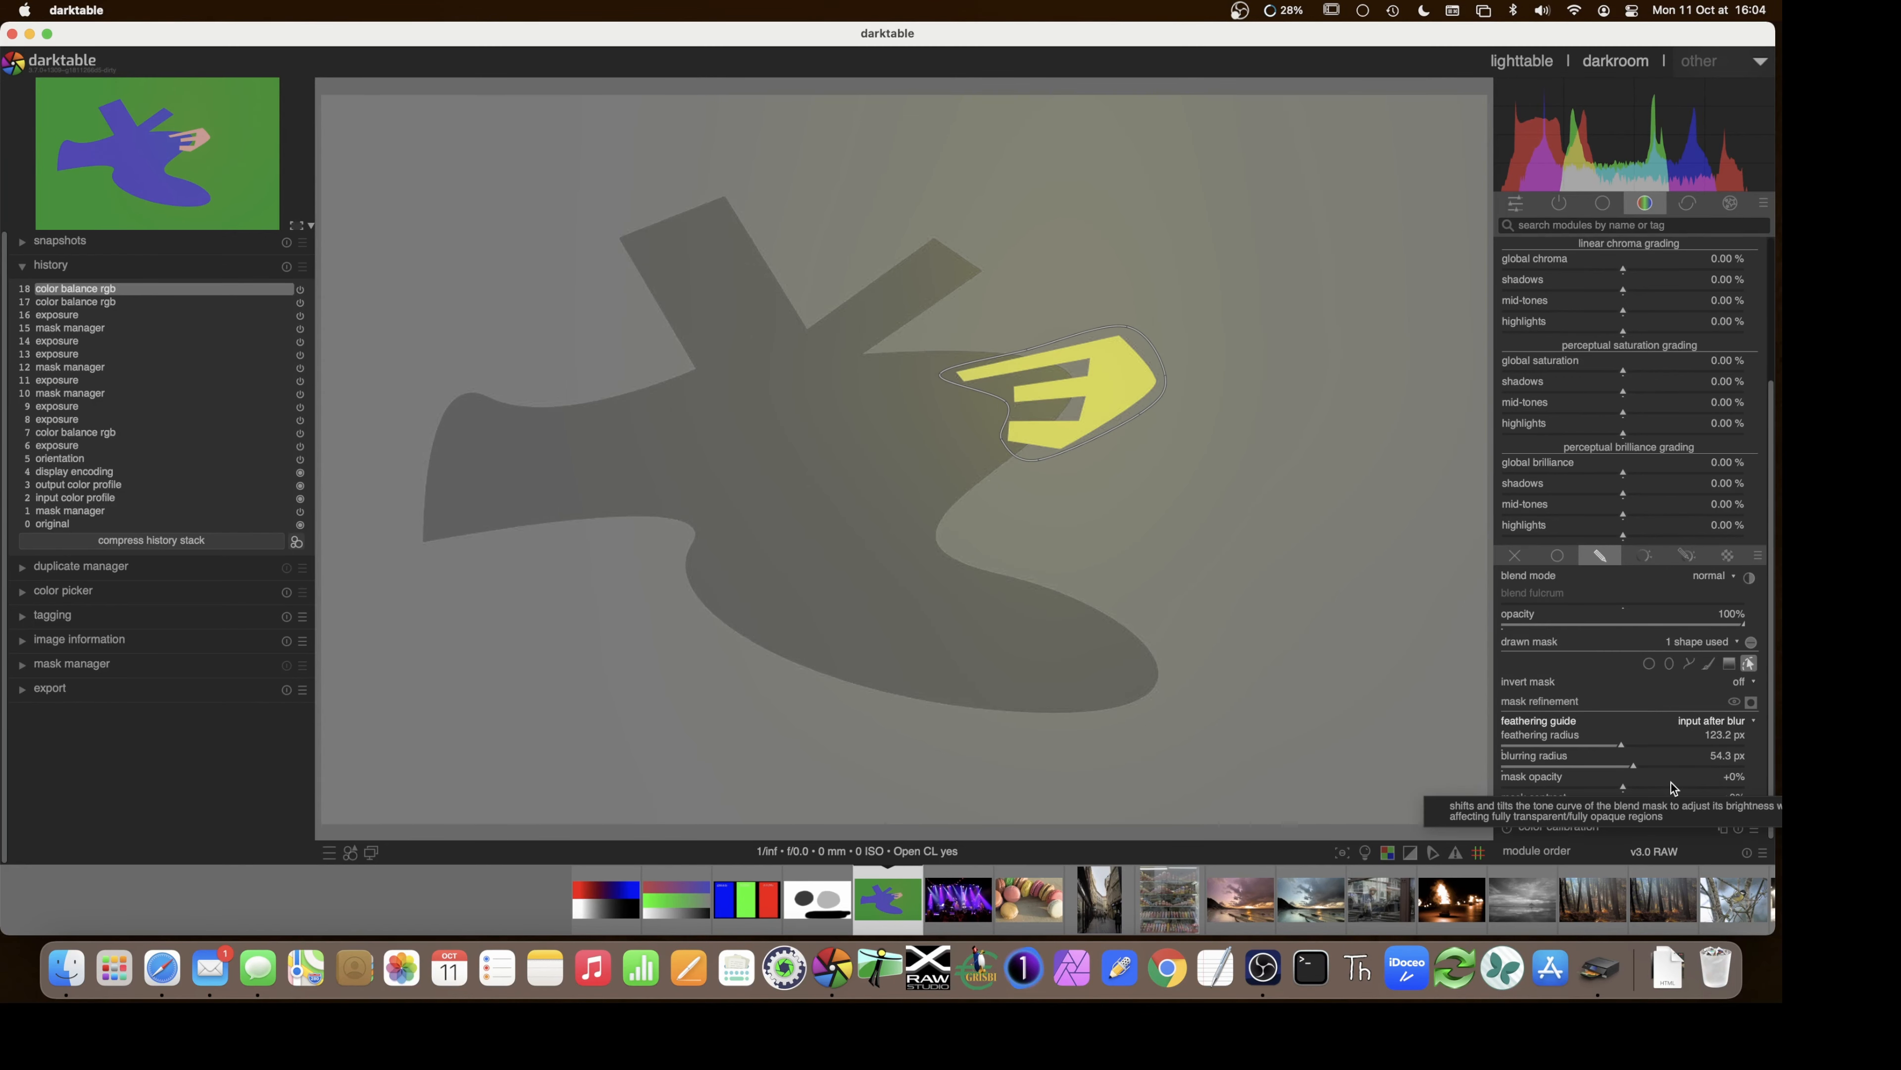
pyautogui.click(1671, 782)
pyautogui.click(1713, 783)
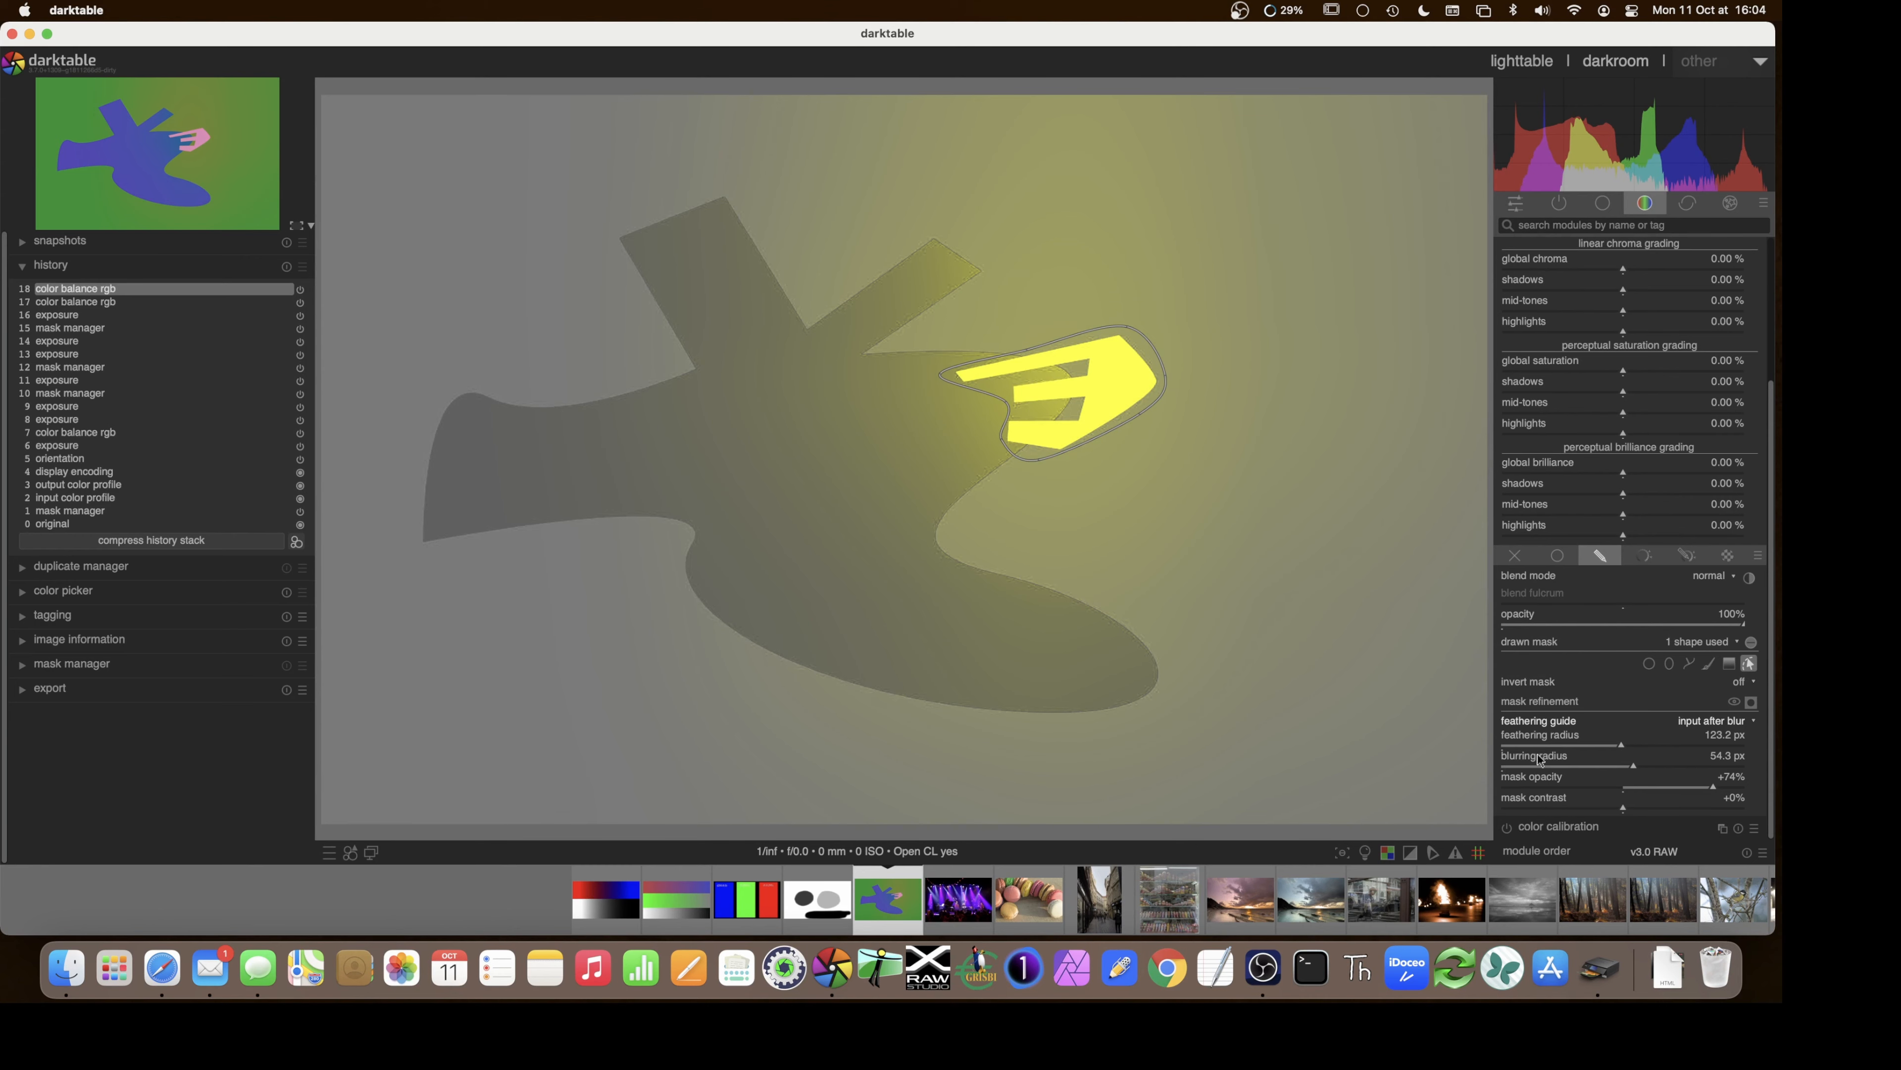
# - Set the mask's blurring radius to 11.1 px and mask opacity to +16%, and hide the mask overlay
pyautogui.click(1518, 767)
pyautogui.click(1540, 766)
pyautogui.click(1559, 765)
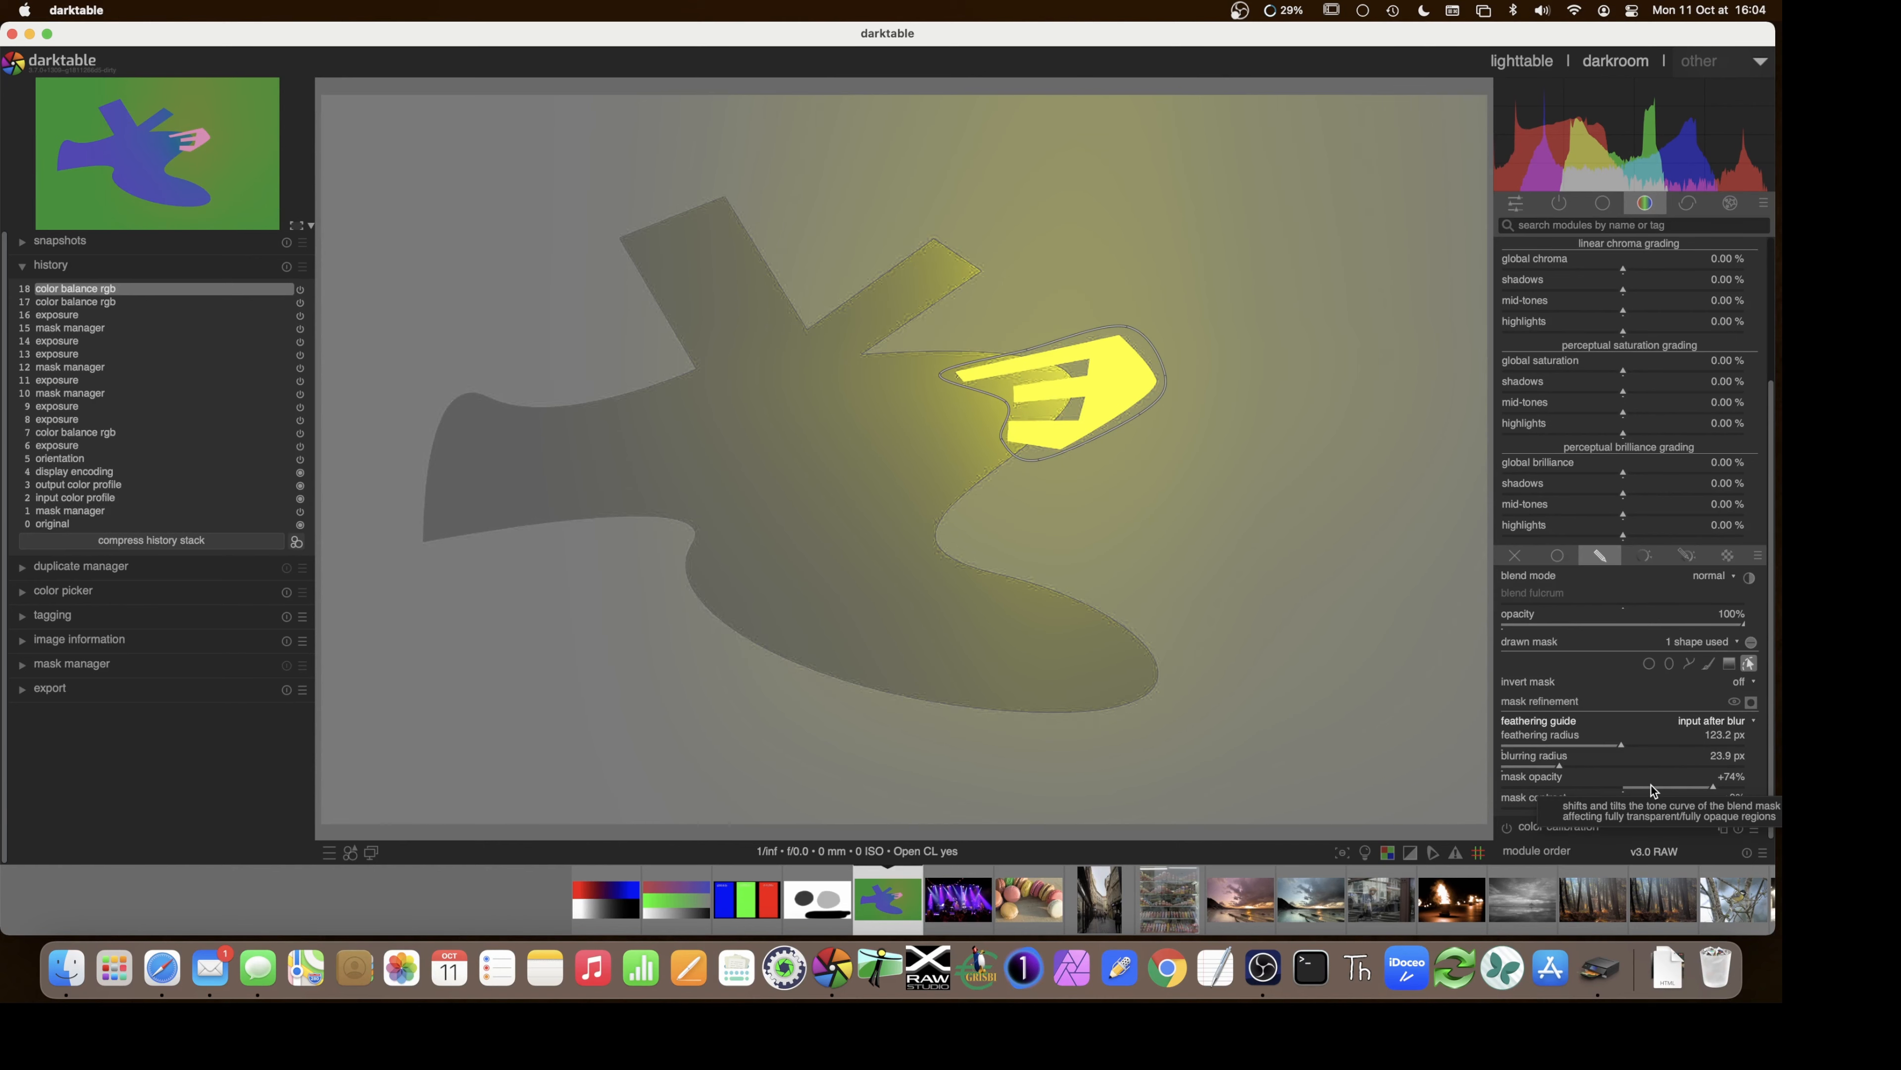
pyautogui.click(1651, 787)
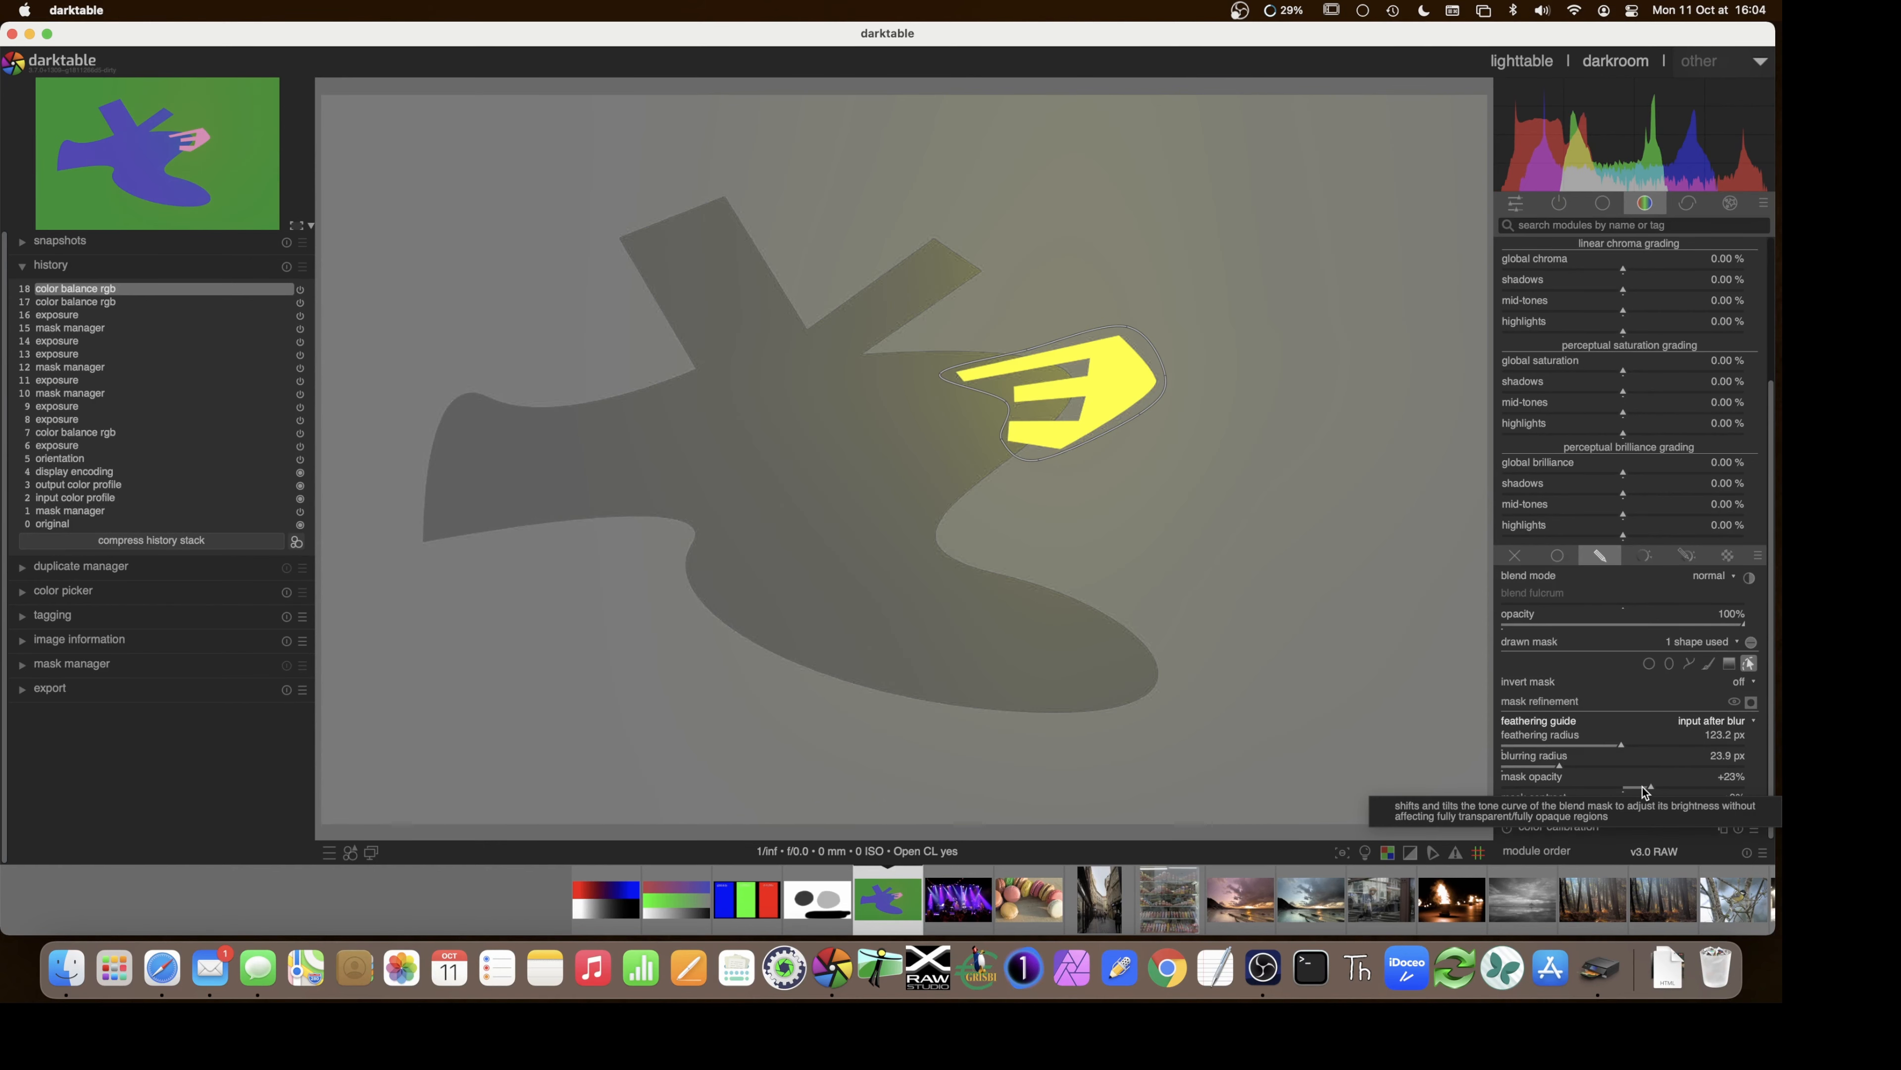
pyautogui.click(1641, 786)
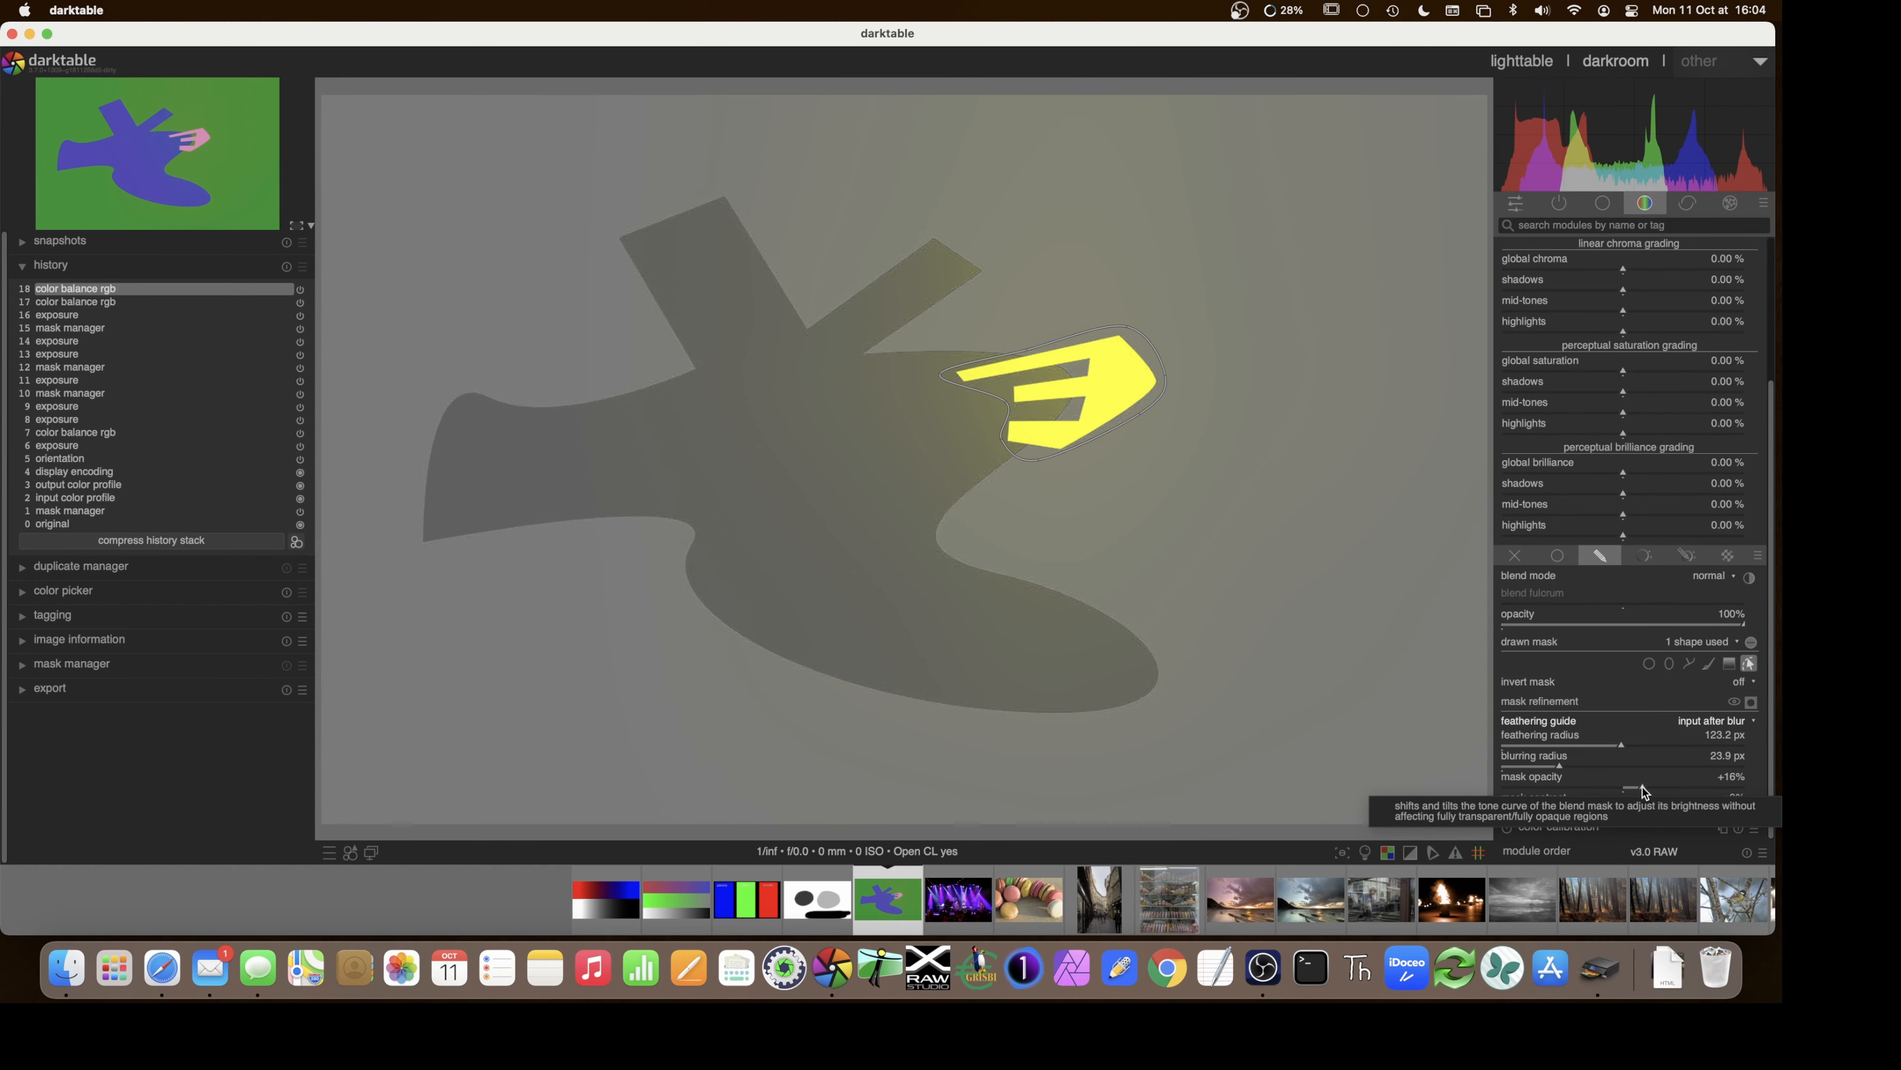
pyautogui.click(1529, 765)
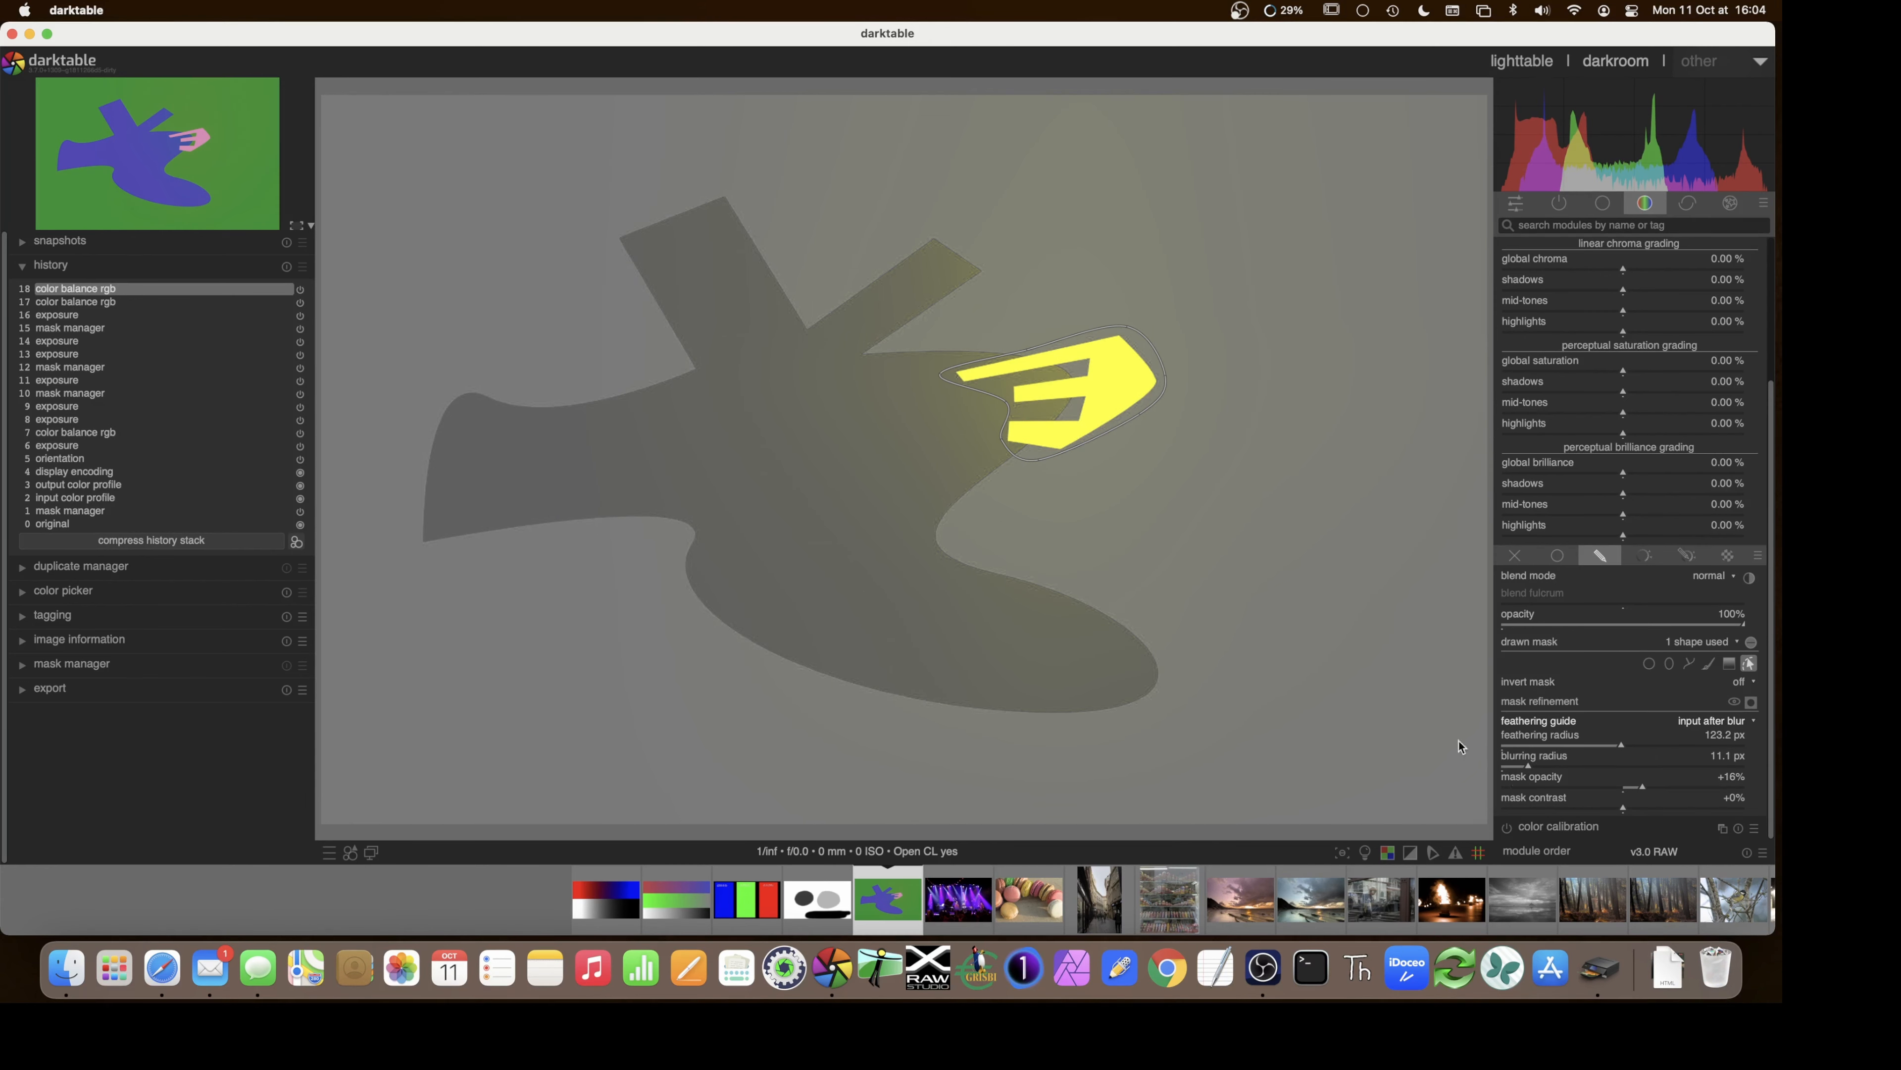
pyautogui.moveTo(1090, 432)
pyautogui.click(1750, 704)
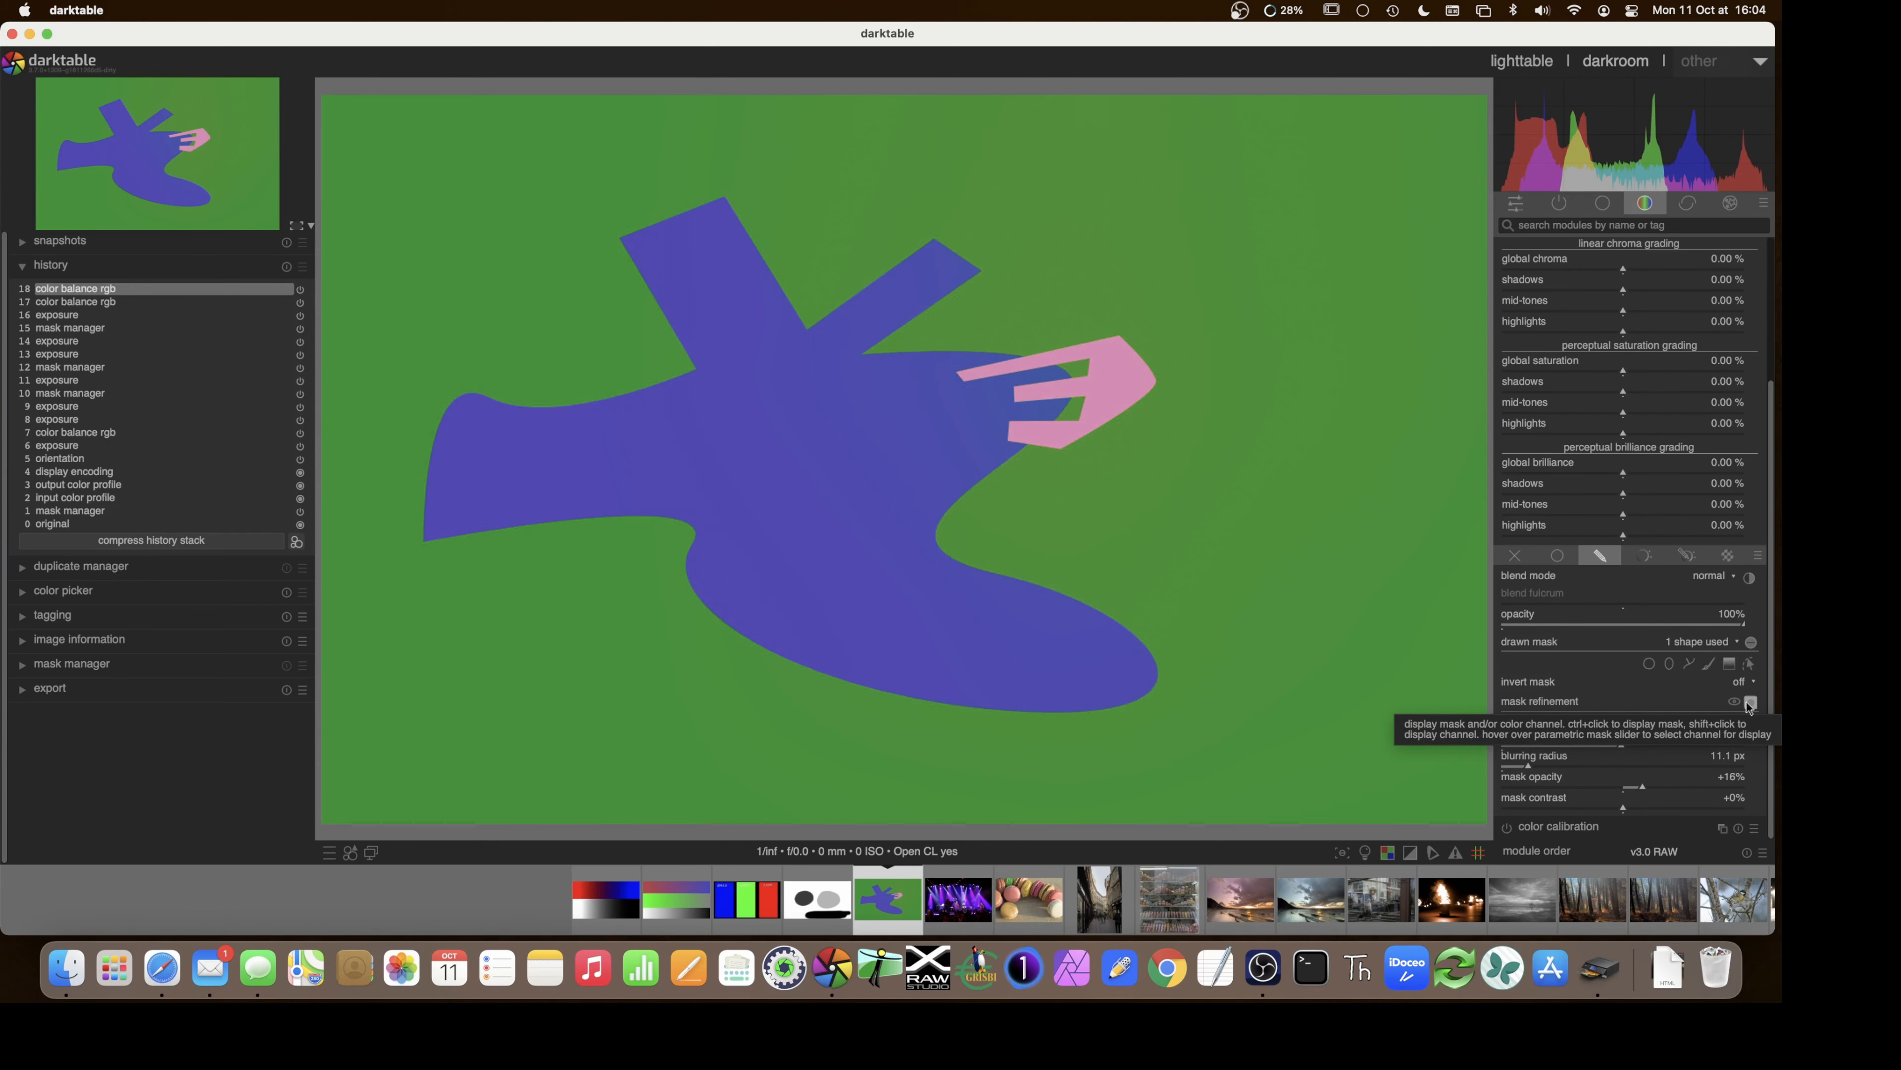
# - Set the mask contrast to +51% while previewing the mask overlay, and hide the overlay again
pyautogui.click(1749, 704)
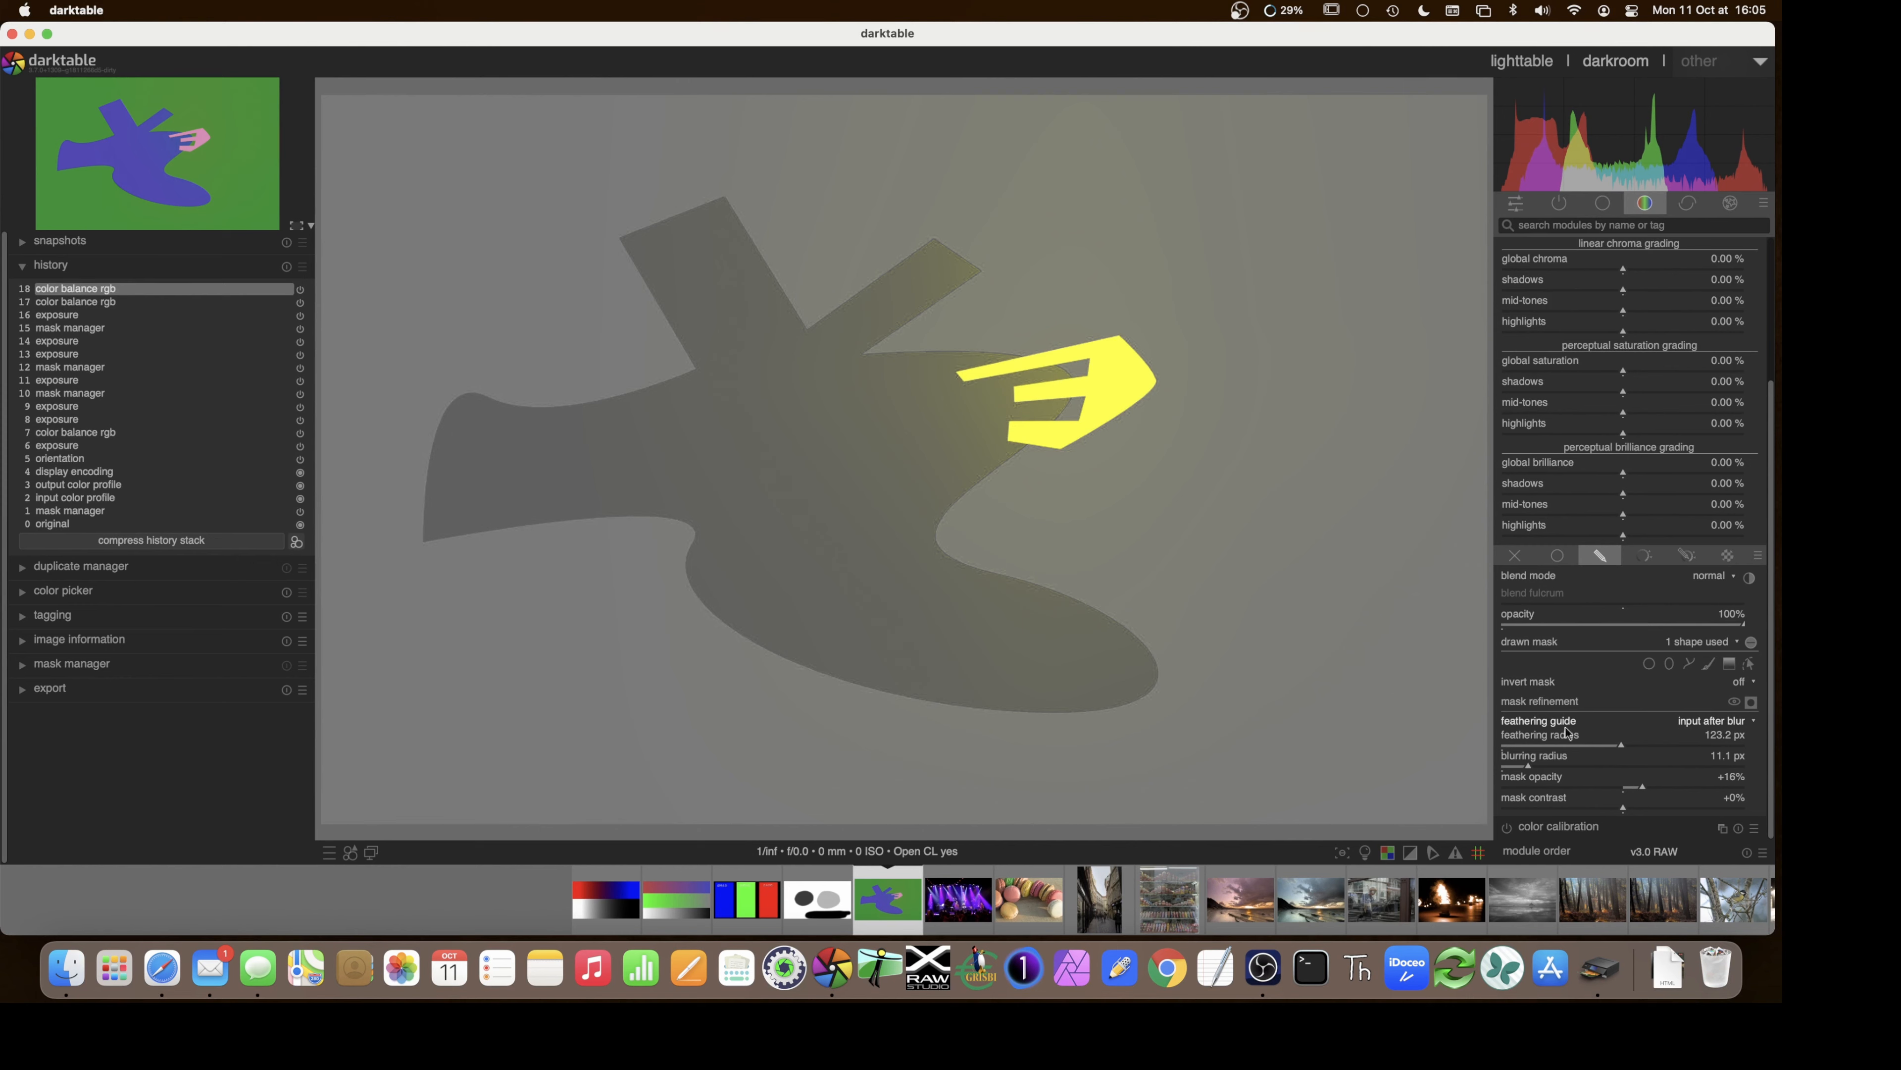
pyautogui.moveTo(1627, 813)
pyautogui.mouseDown()
pyautogui.moveTo(1705, 811)
pyautogui.moveTo(1563, 806)
pyautogui.moveTo(1686, 811)
pyautogui.mouseUp()
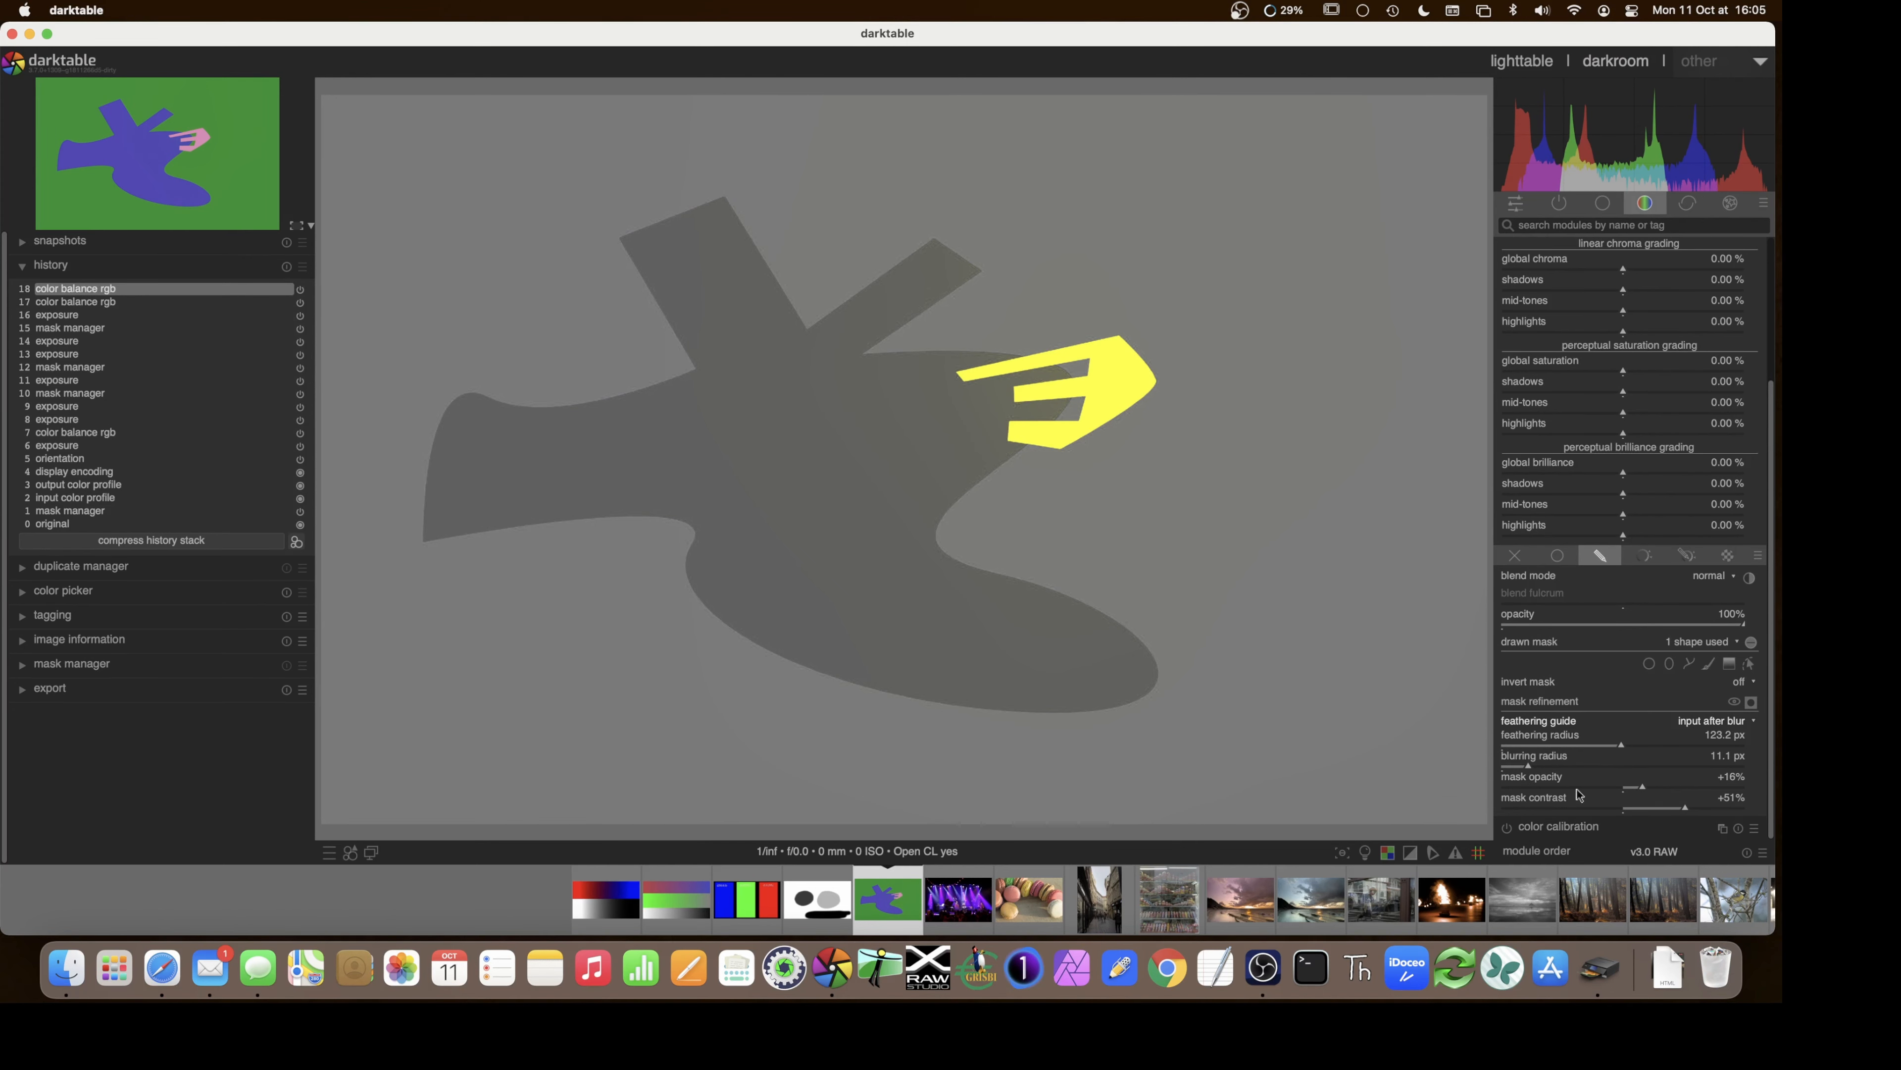
pyautogui.click(1751, 702)
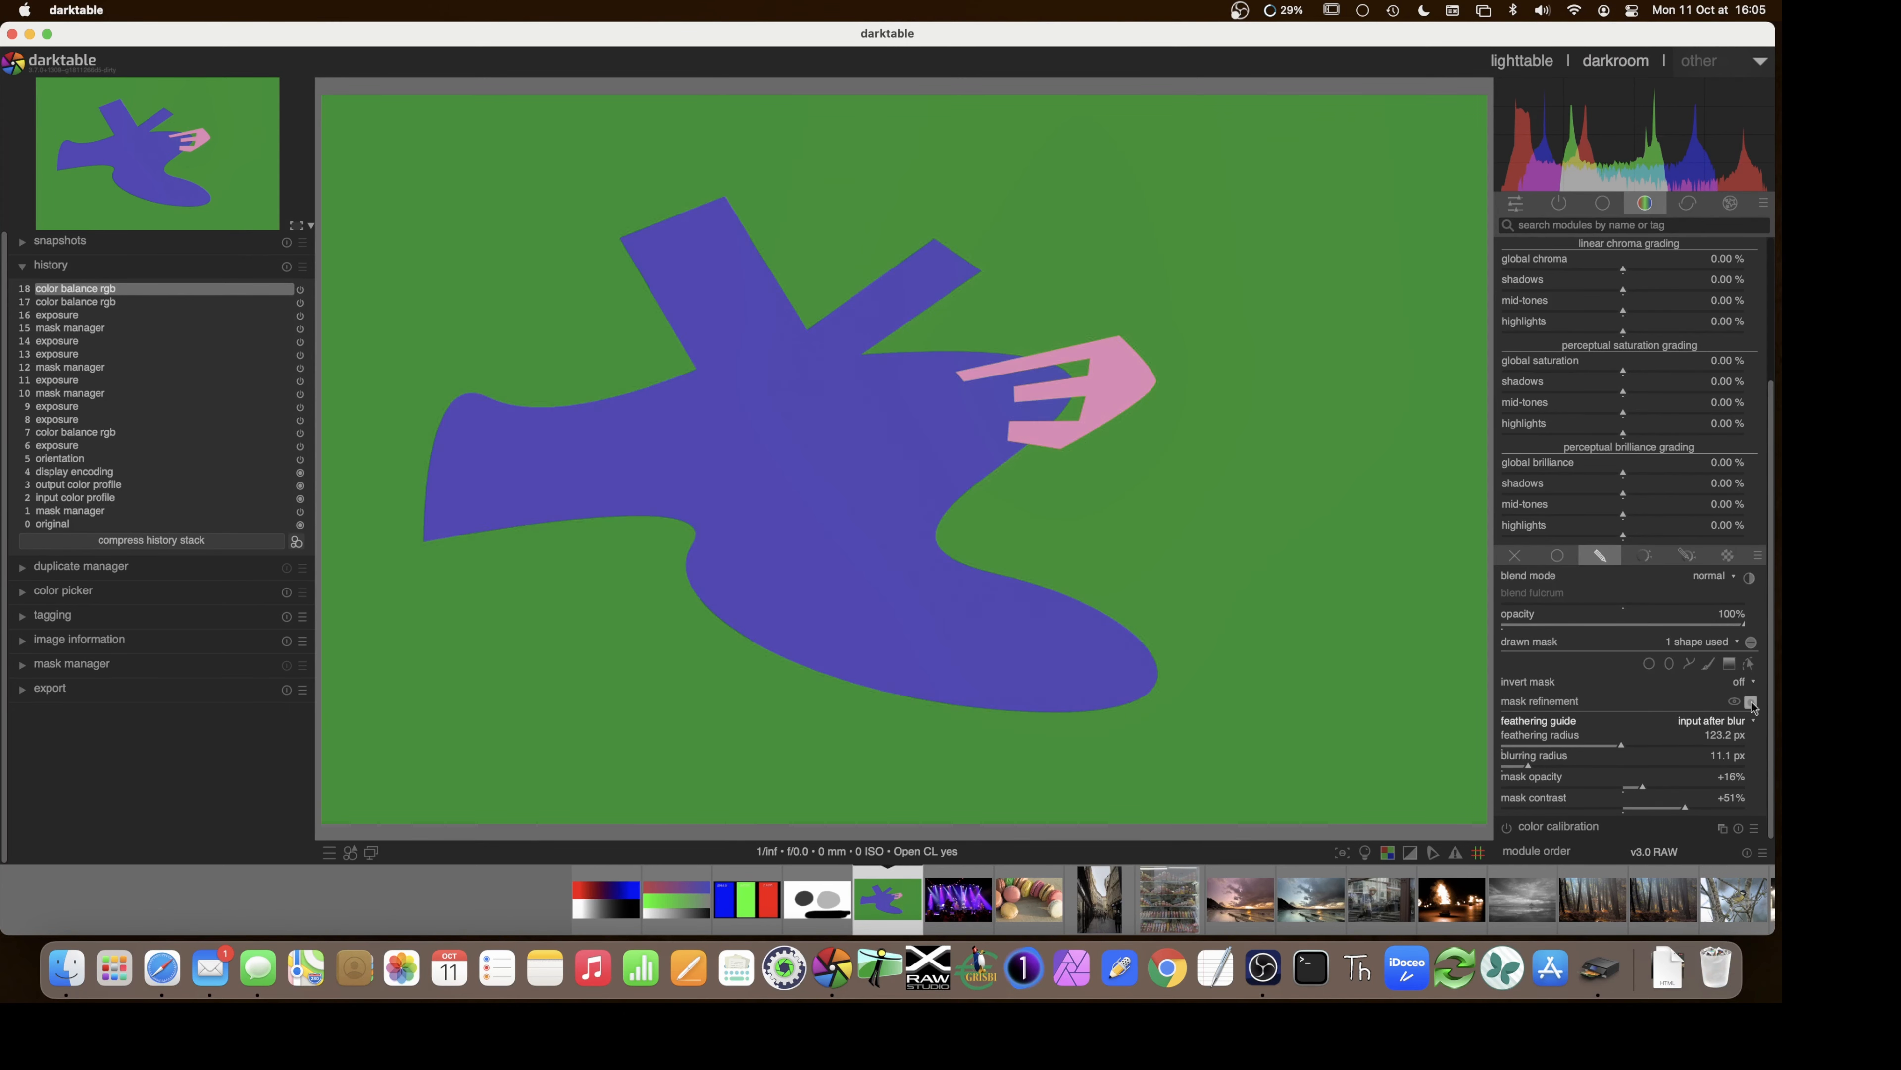
# - Move the color balance rgb hue shift back to around its neutral midpoint
pyautogui.scroll(3, 1577, 305)
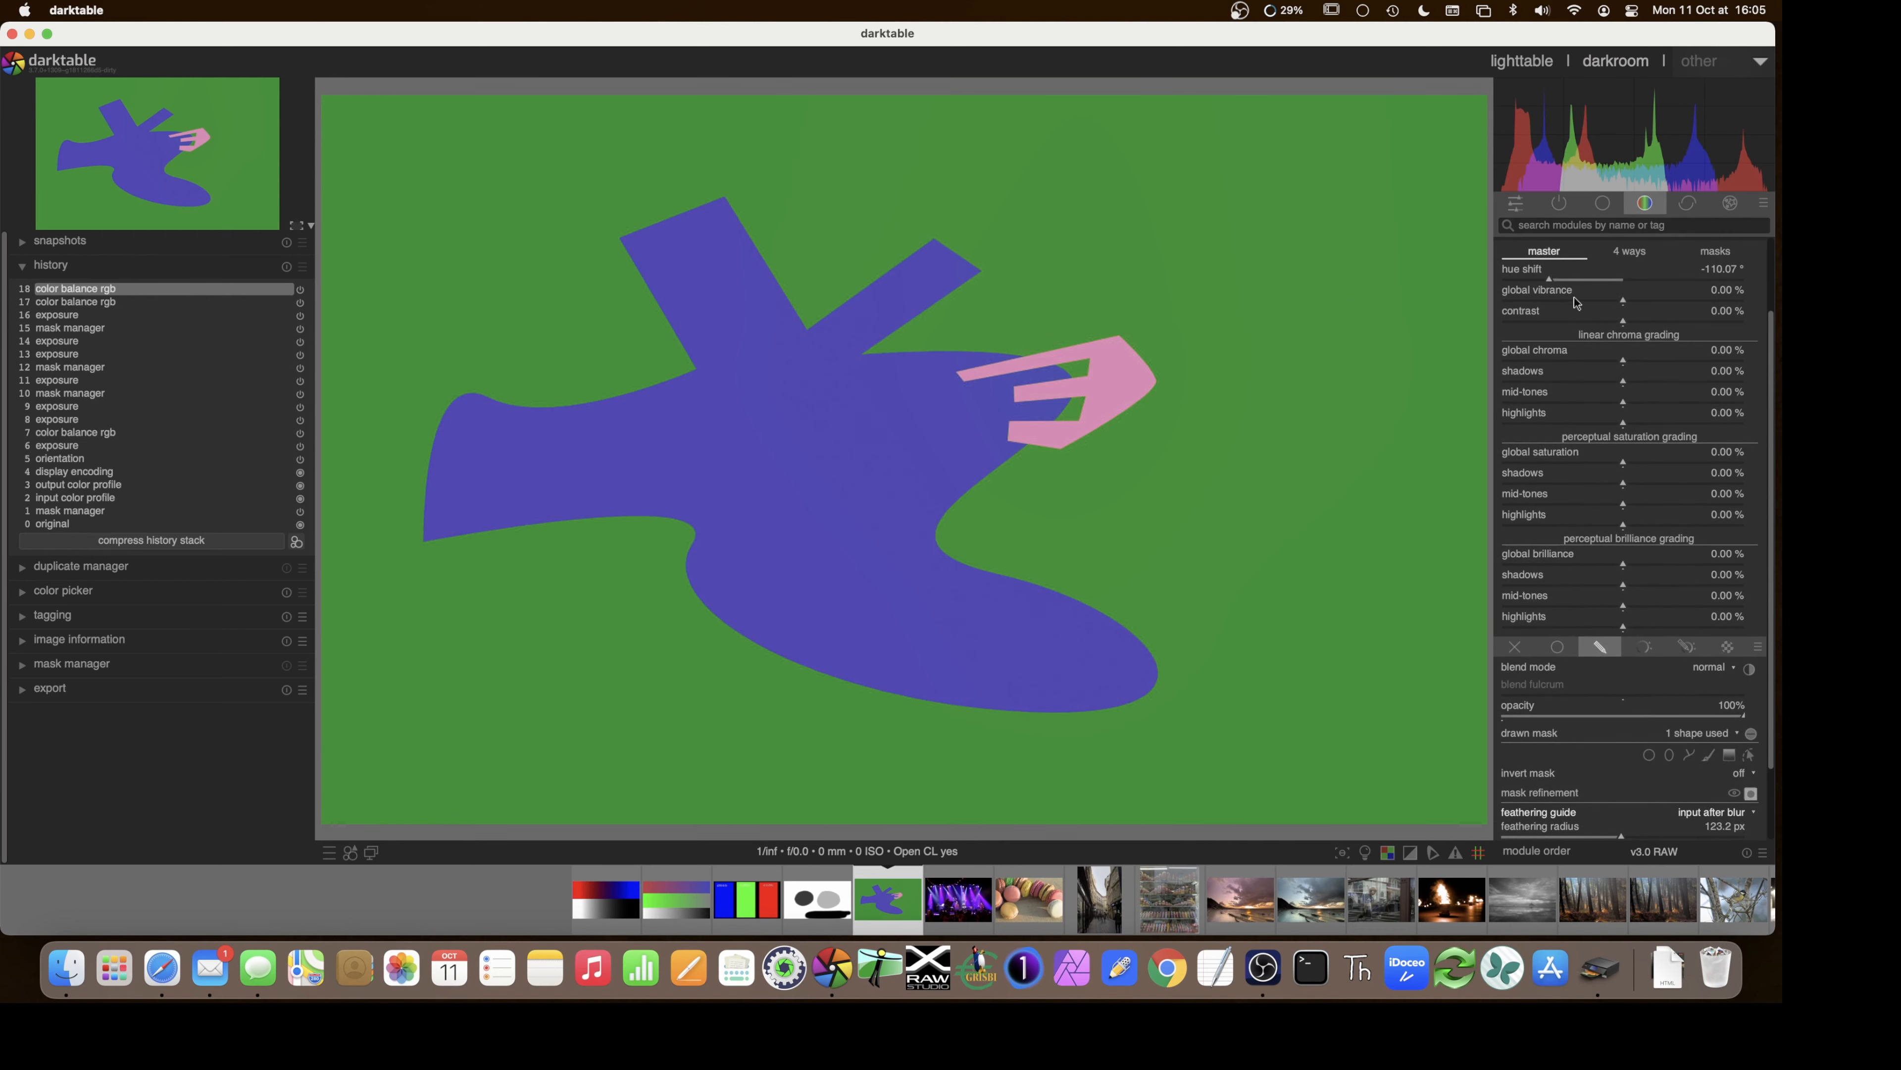
pyautogui.moveTo(1549, 280); pyautogui.dragTo(1627, 281)
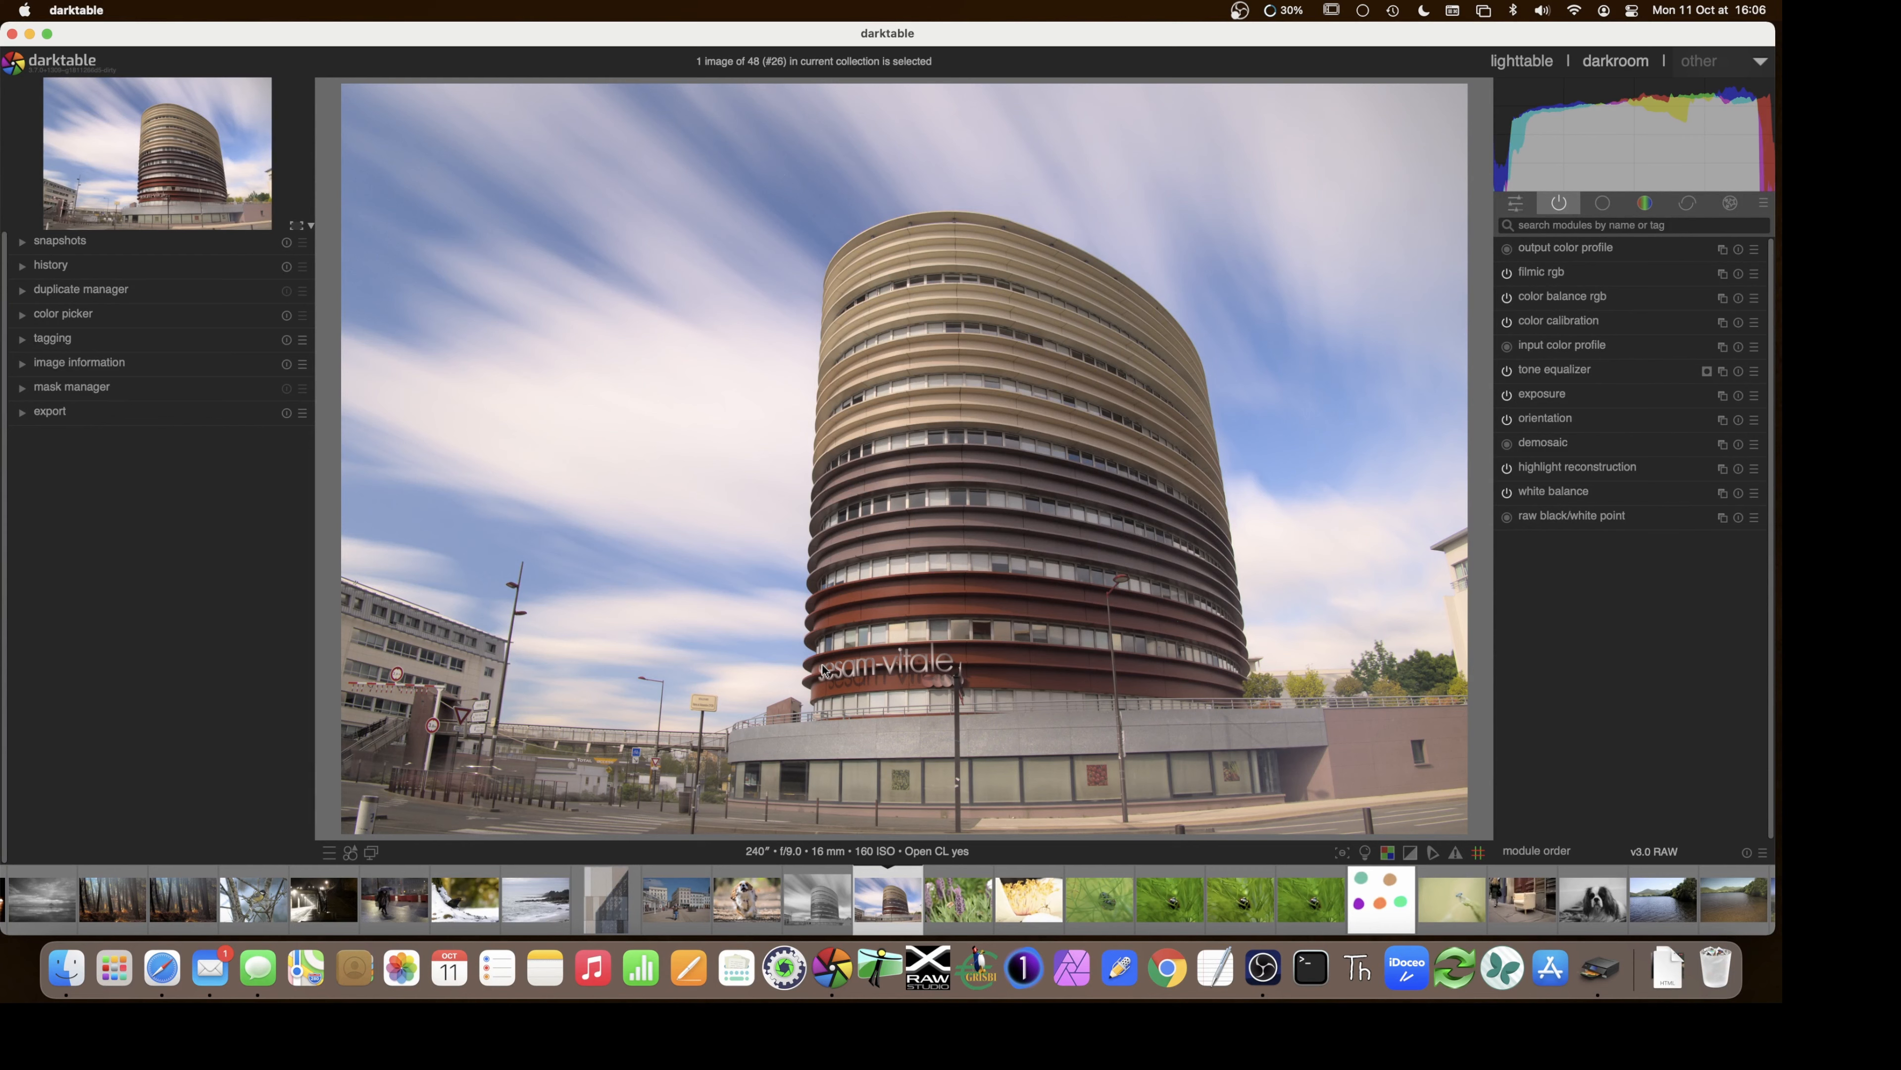
# - Add a new instance of the exposure module to the photo of the round tower
pyautogui.click(1722, 396)
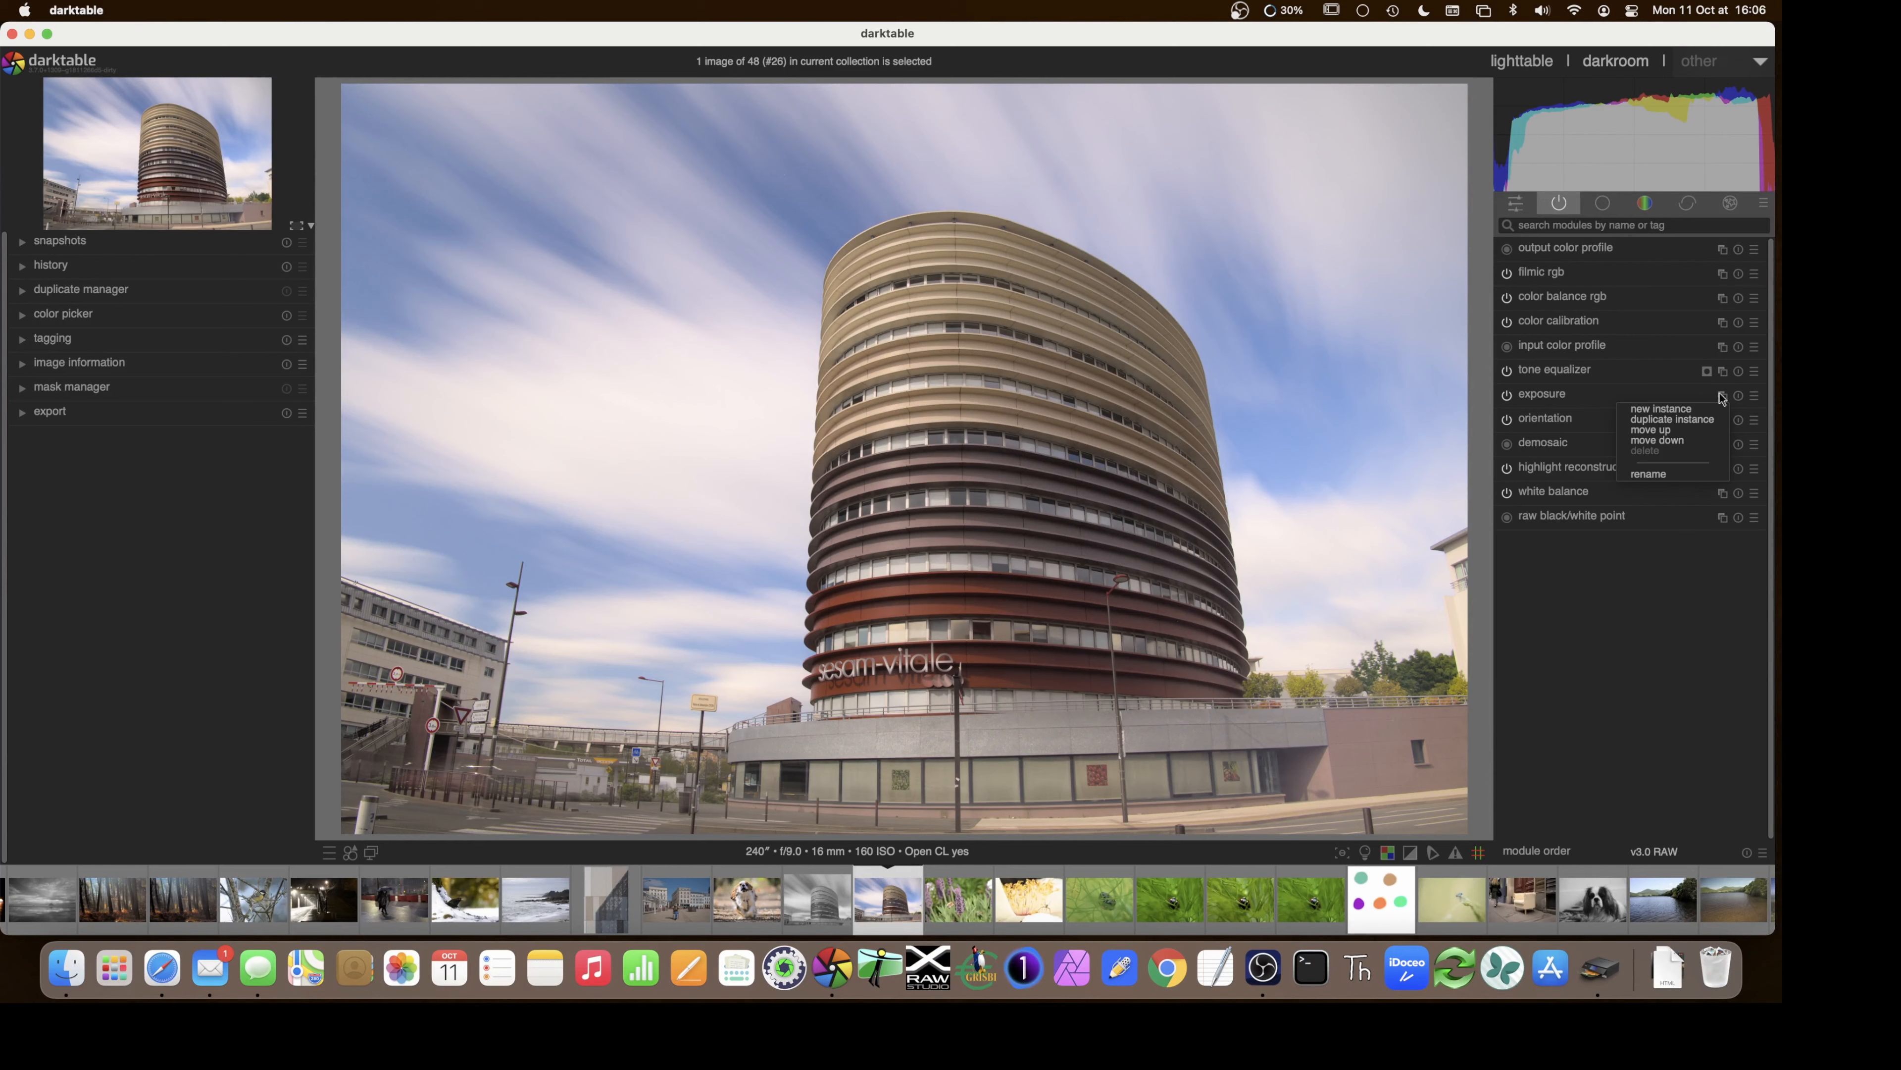
pyautogui.click(1688, 410)
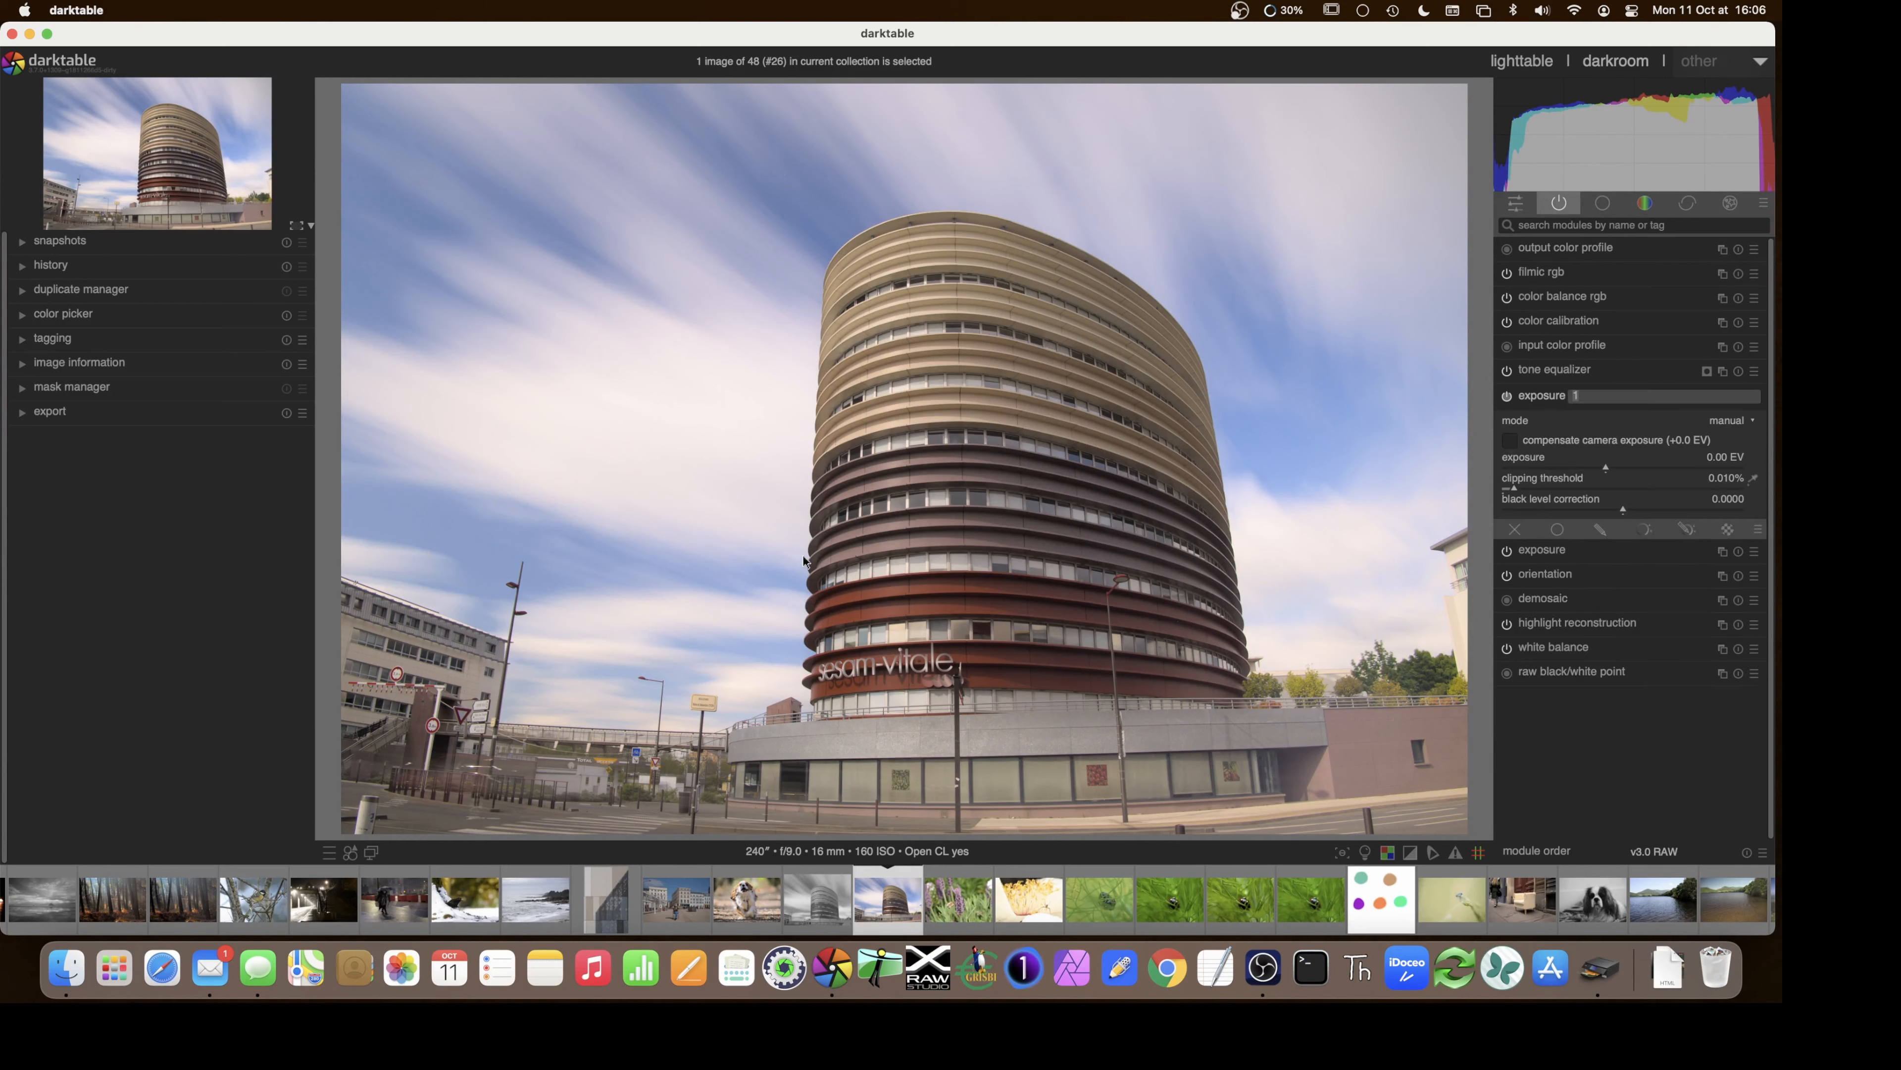
pyautogui.scroll(5, 803, 554)
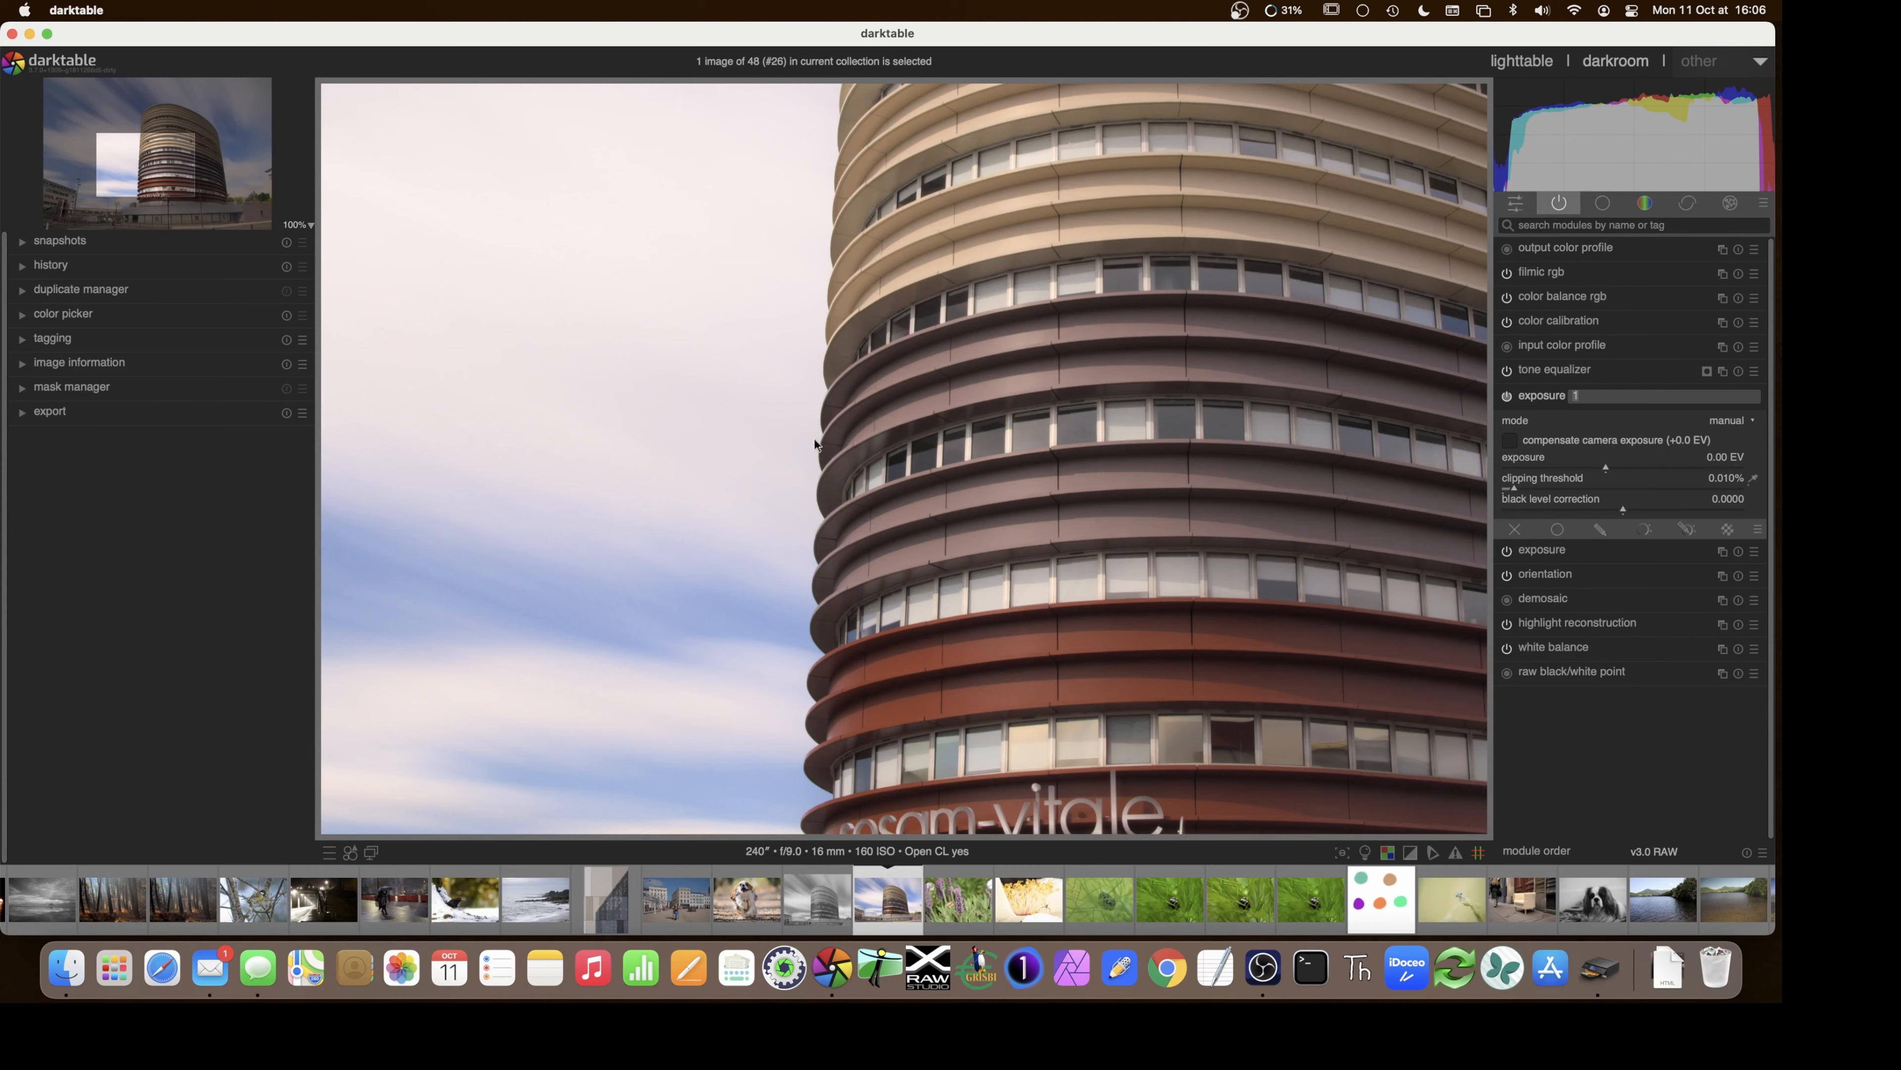
pyautogui.scroll(-1, 1039, 622)
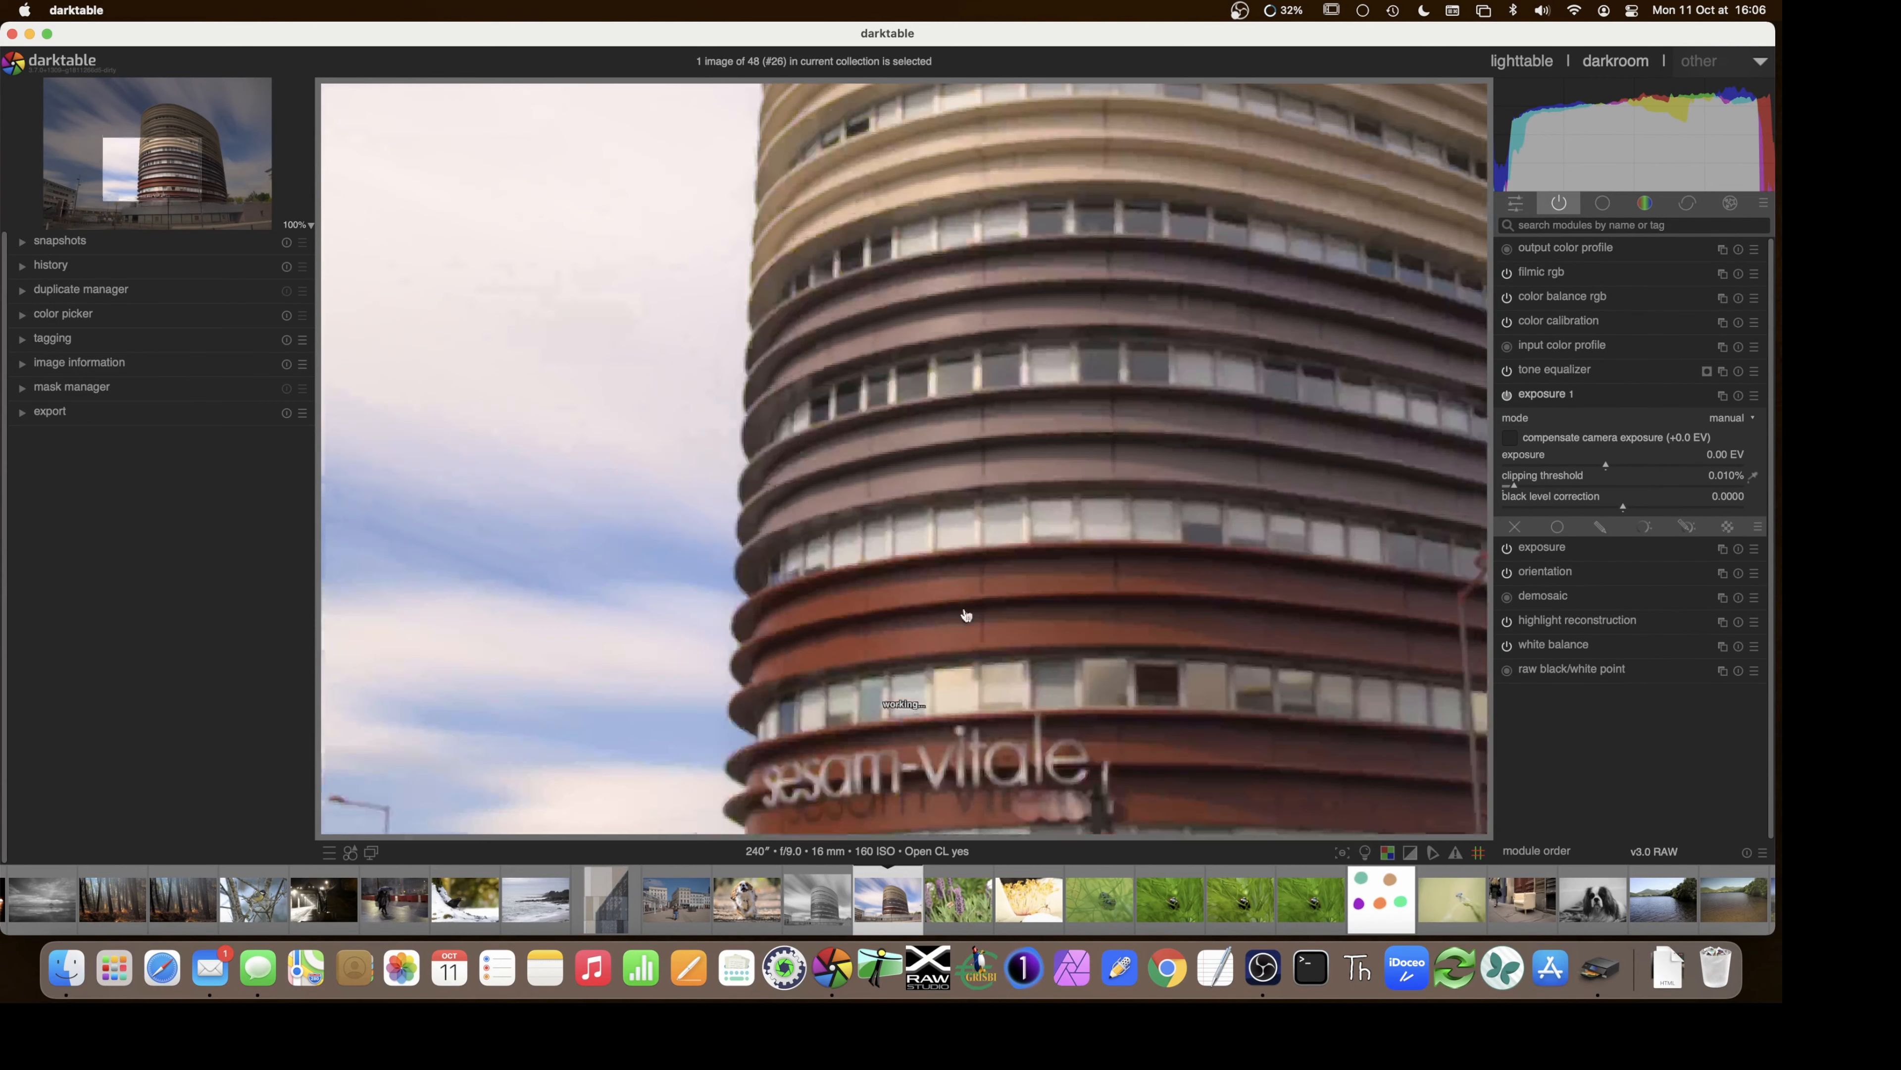
pyautogui.scroll(-2, 1040, 627)
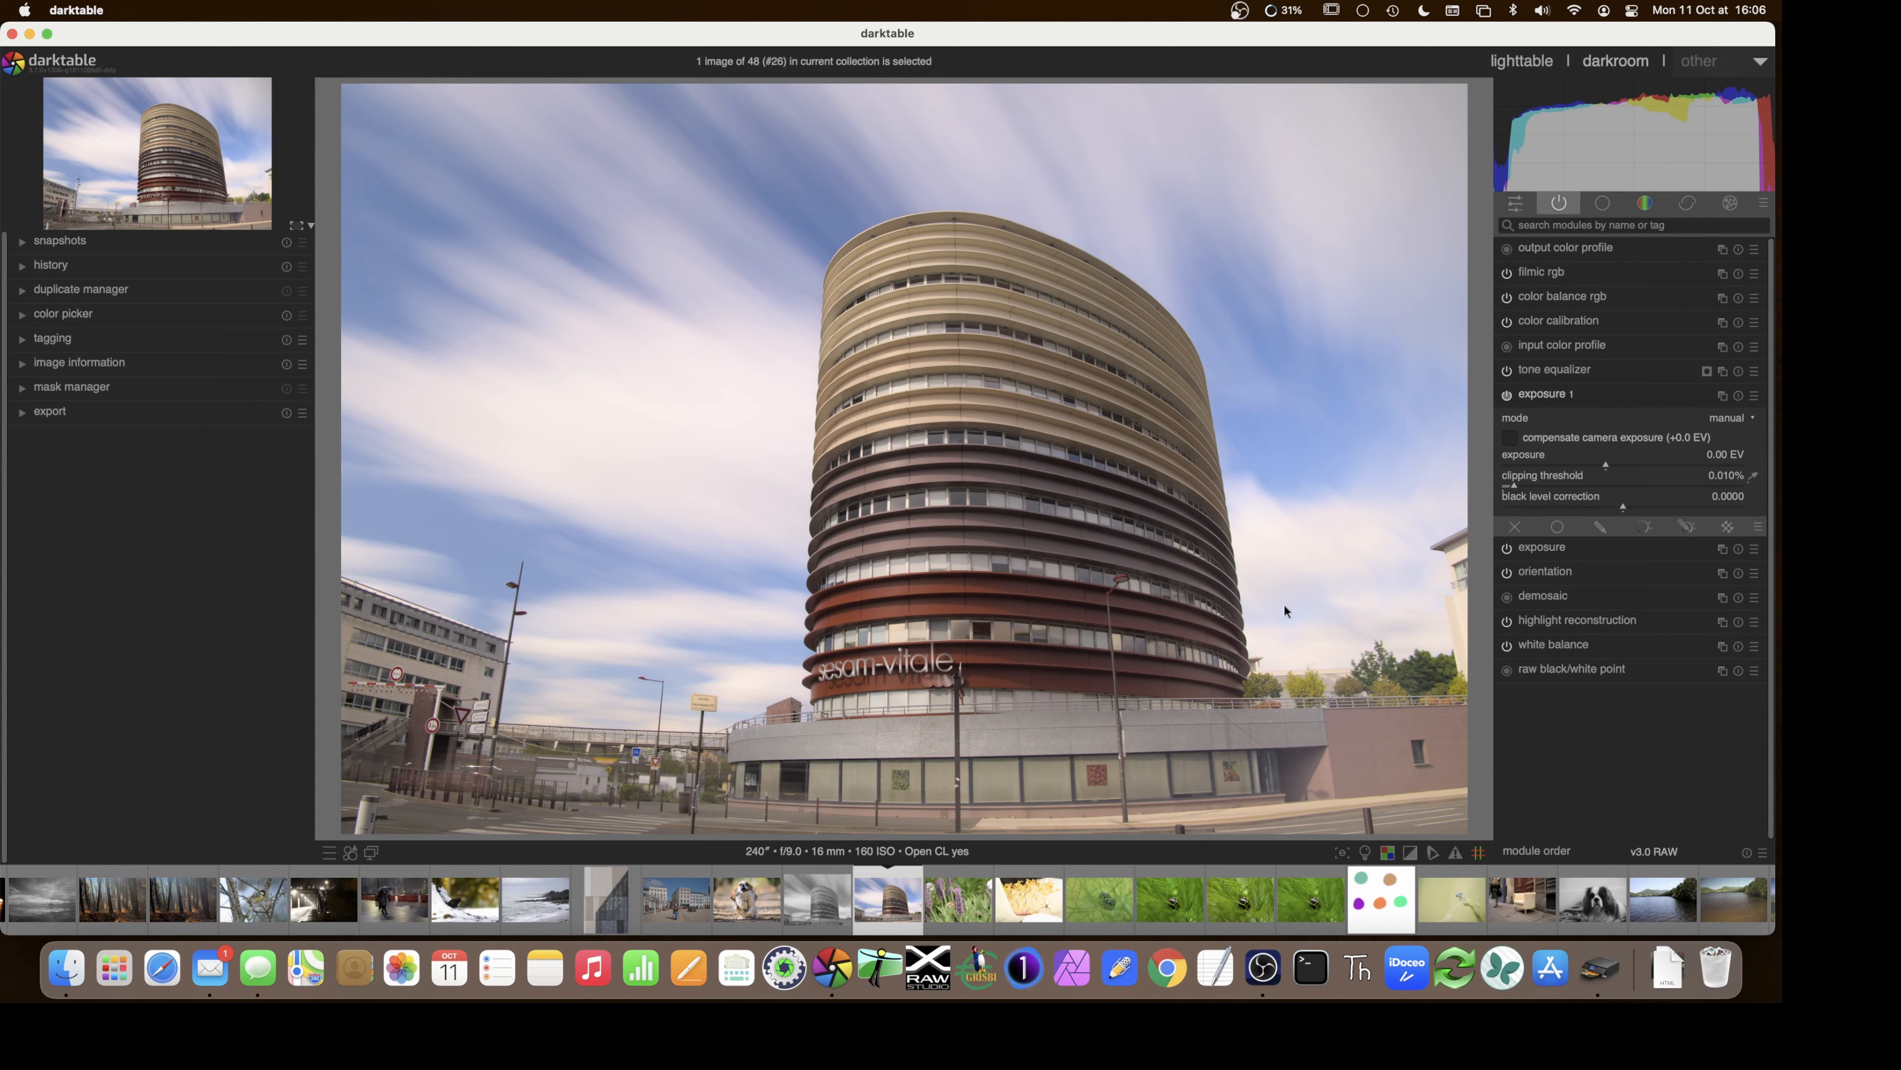
# - Draw a closed path mask around the outline of the round tower for the new exposure instance
pyautogui.click(1599, 527)
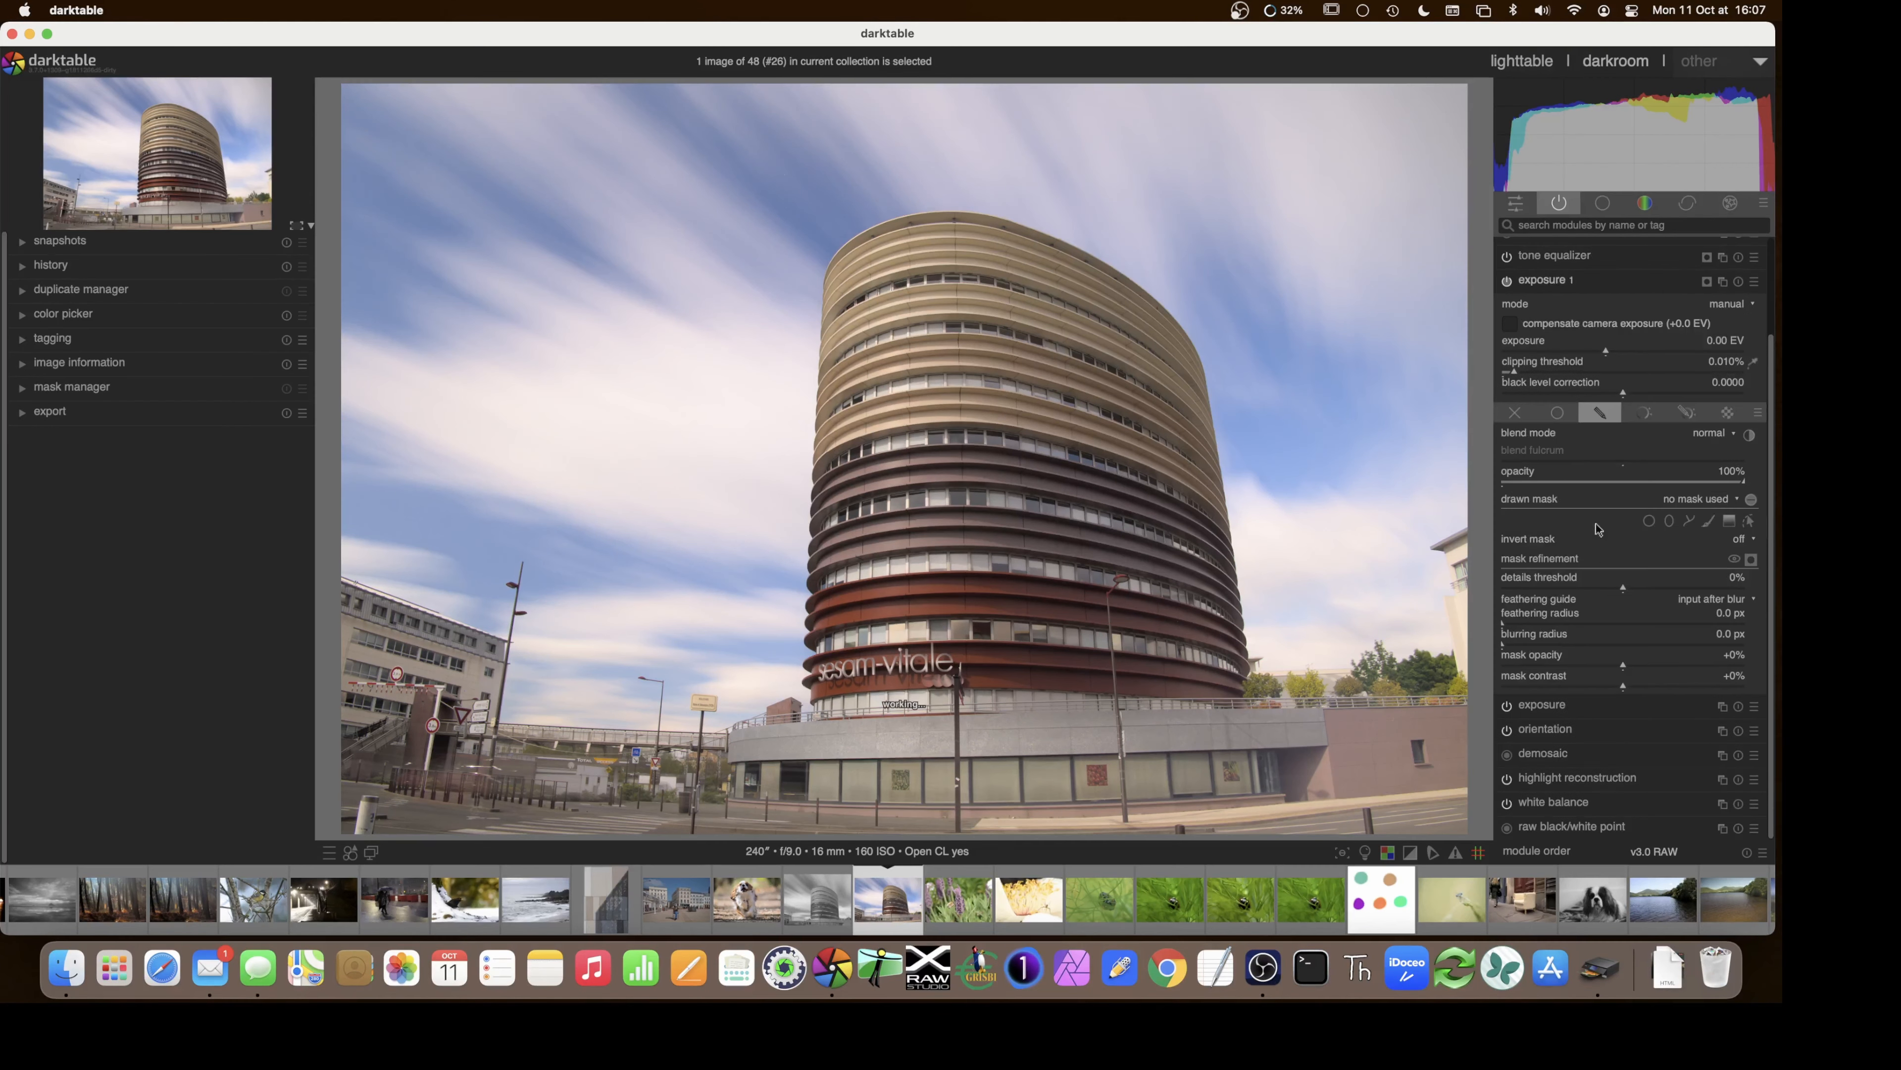
pyautogui.click(1690, 522)
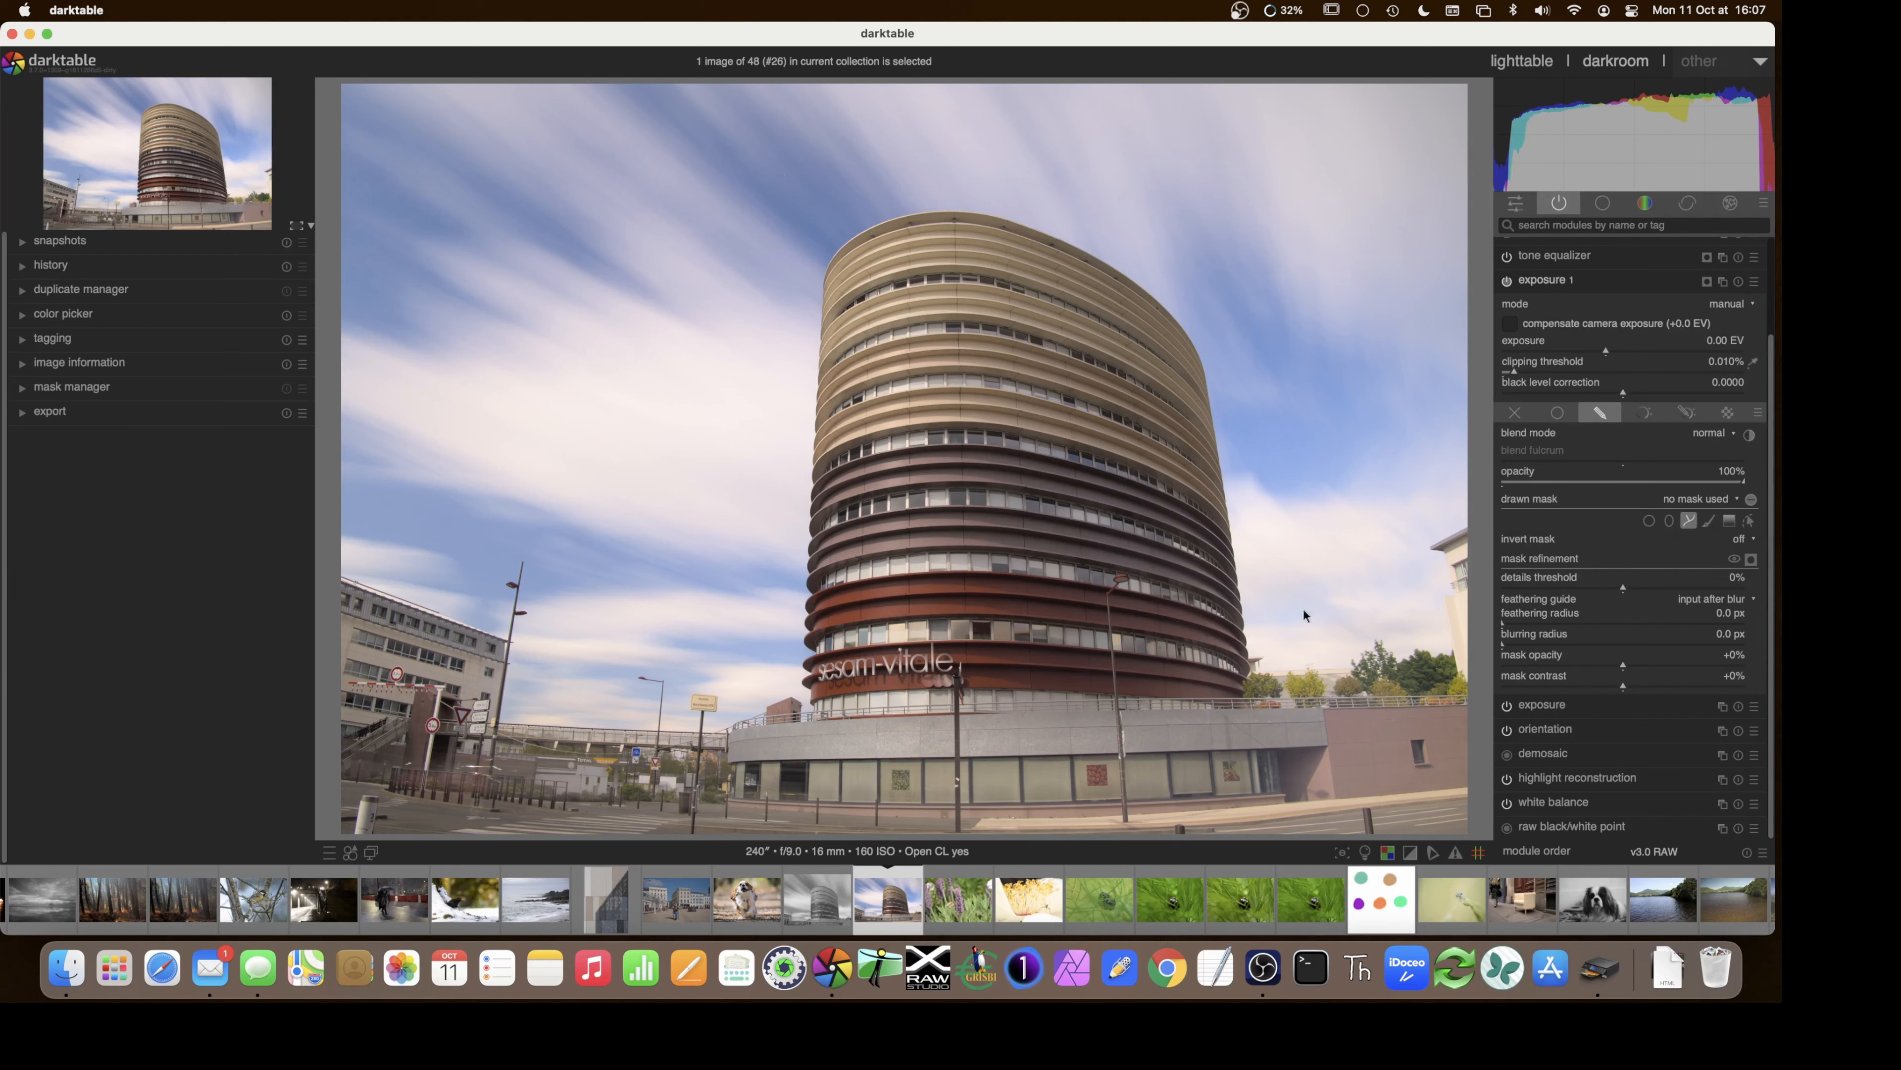
pyautogui.click(818, 712)
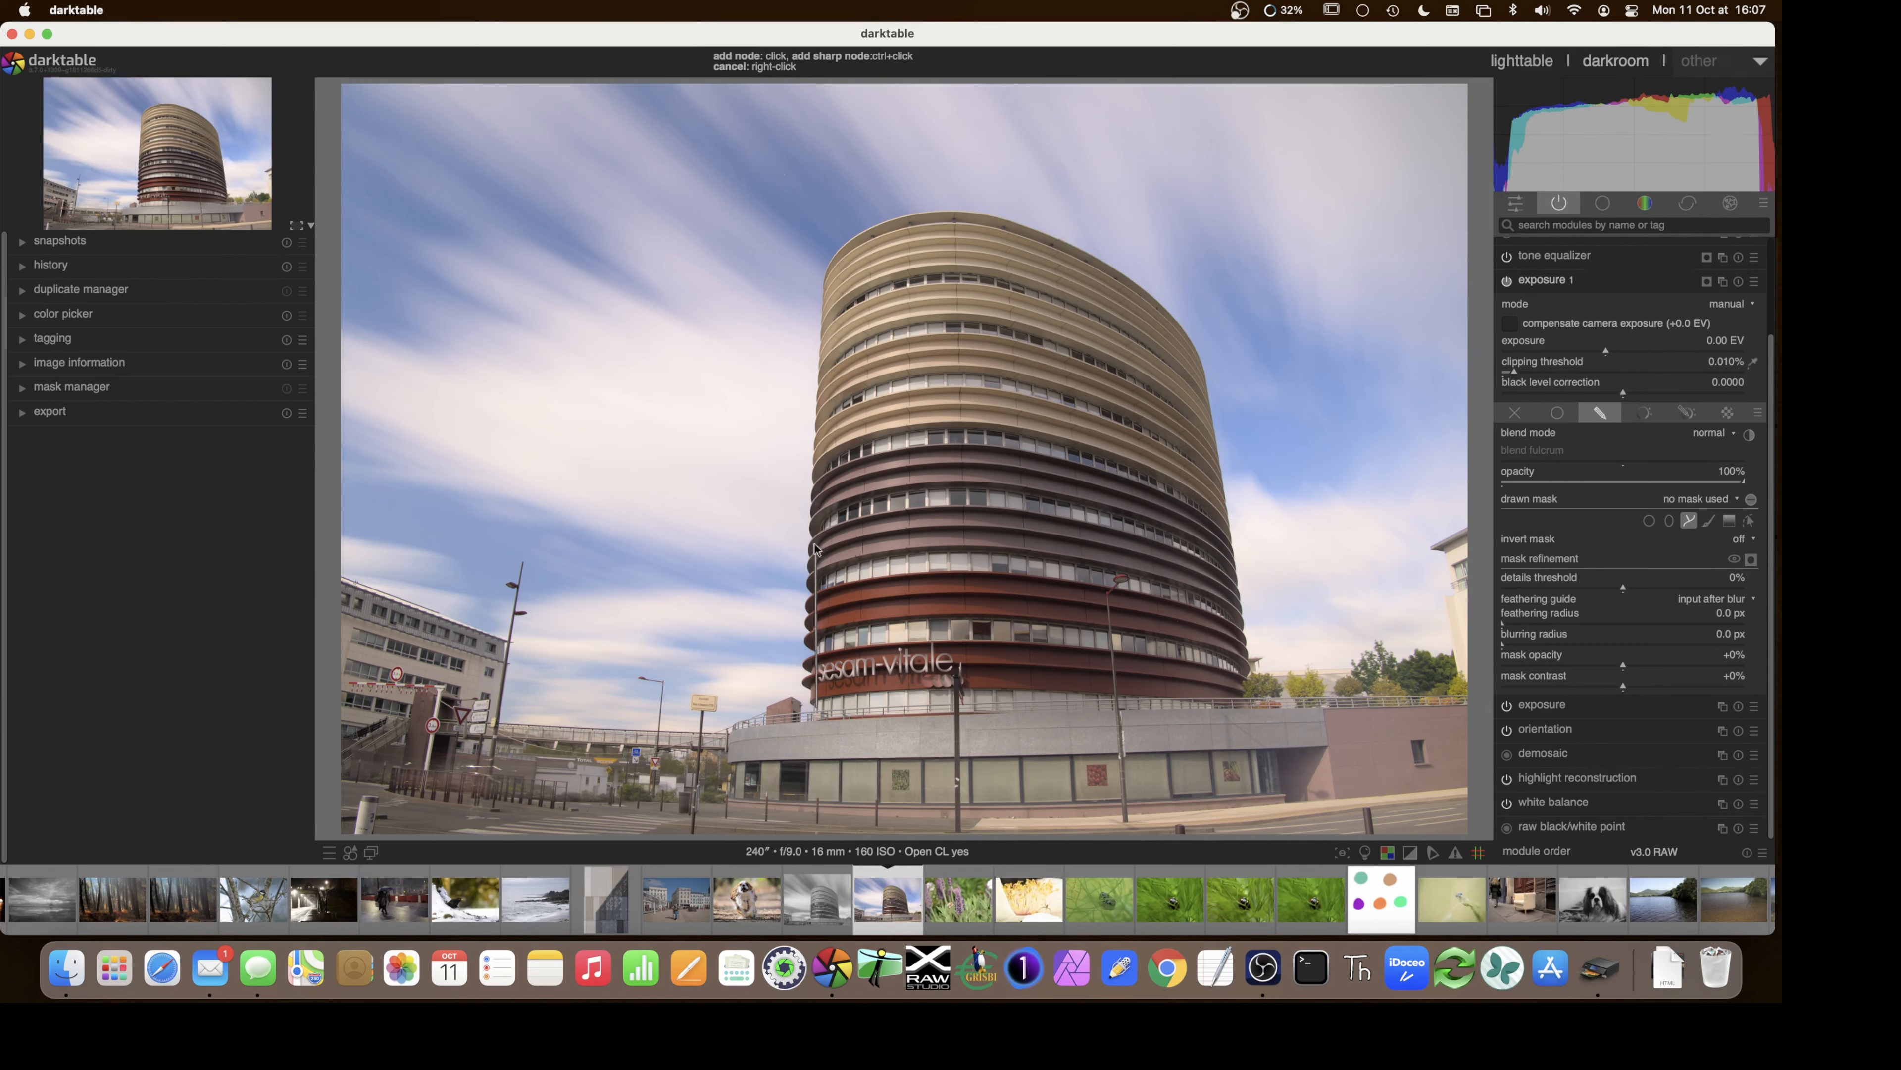
pyautogui.click(911, 186)
pyautogui.click(1063, 250)
pyautogui.click(1197, 344)
pyautogui.click(1200, 367)
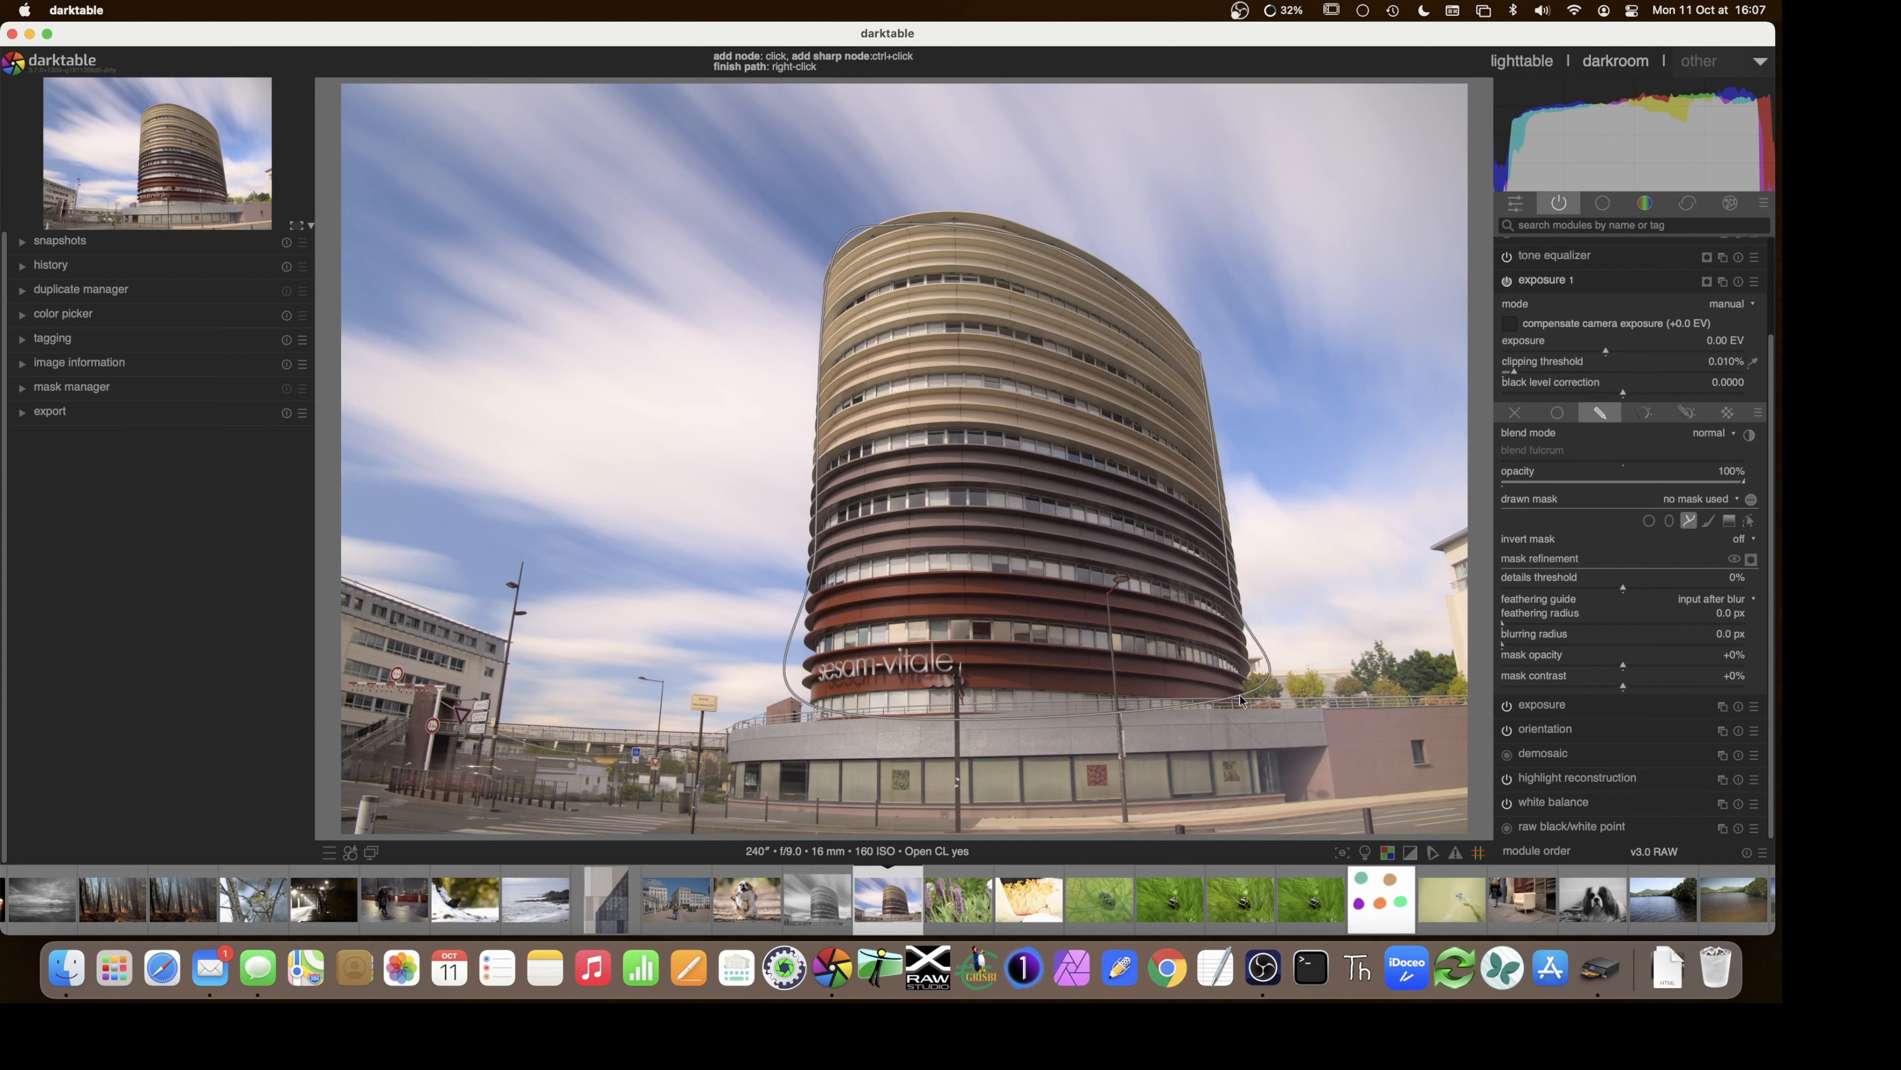
pyautogui.click(1240, 700)
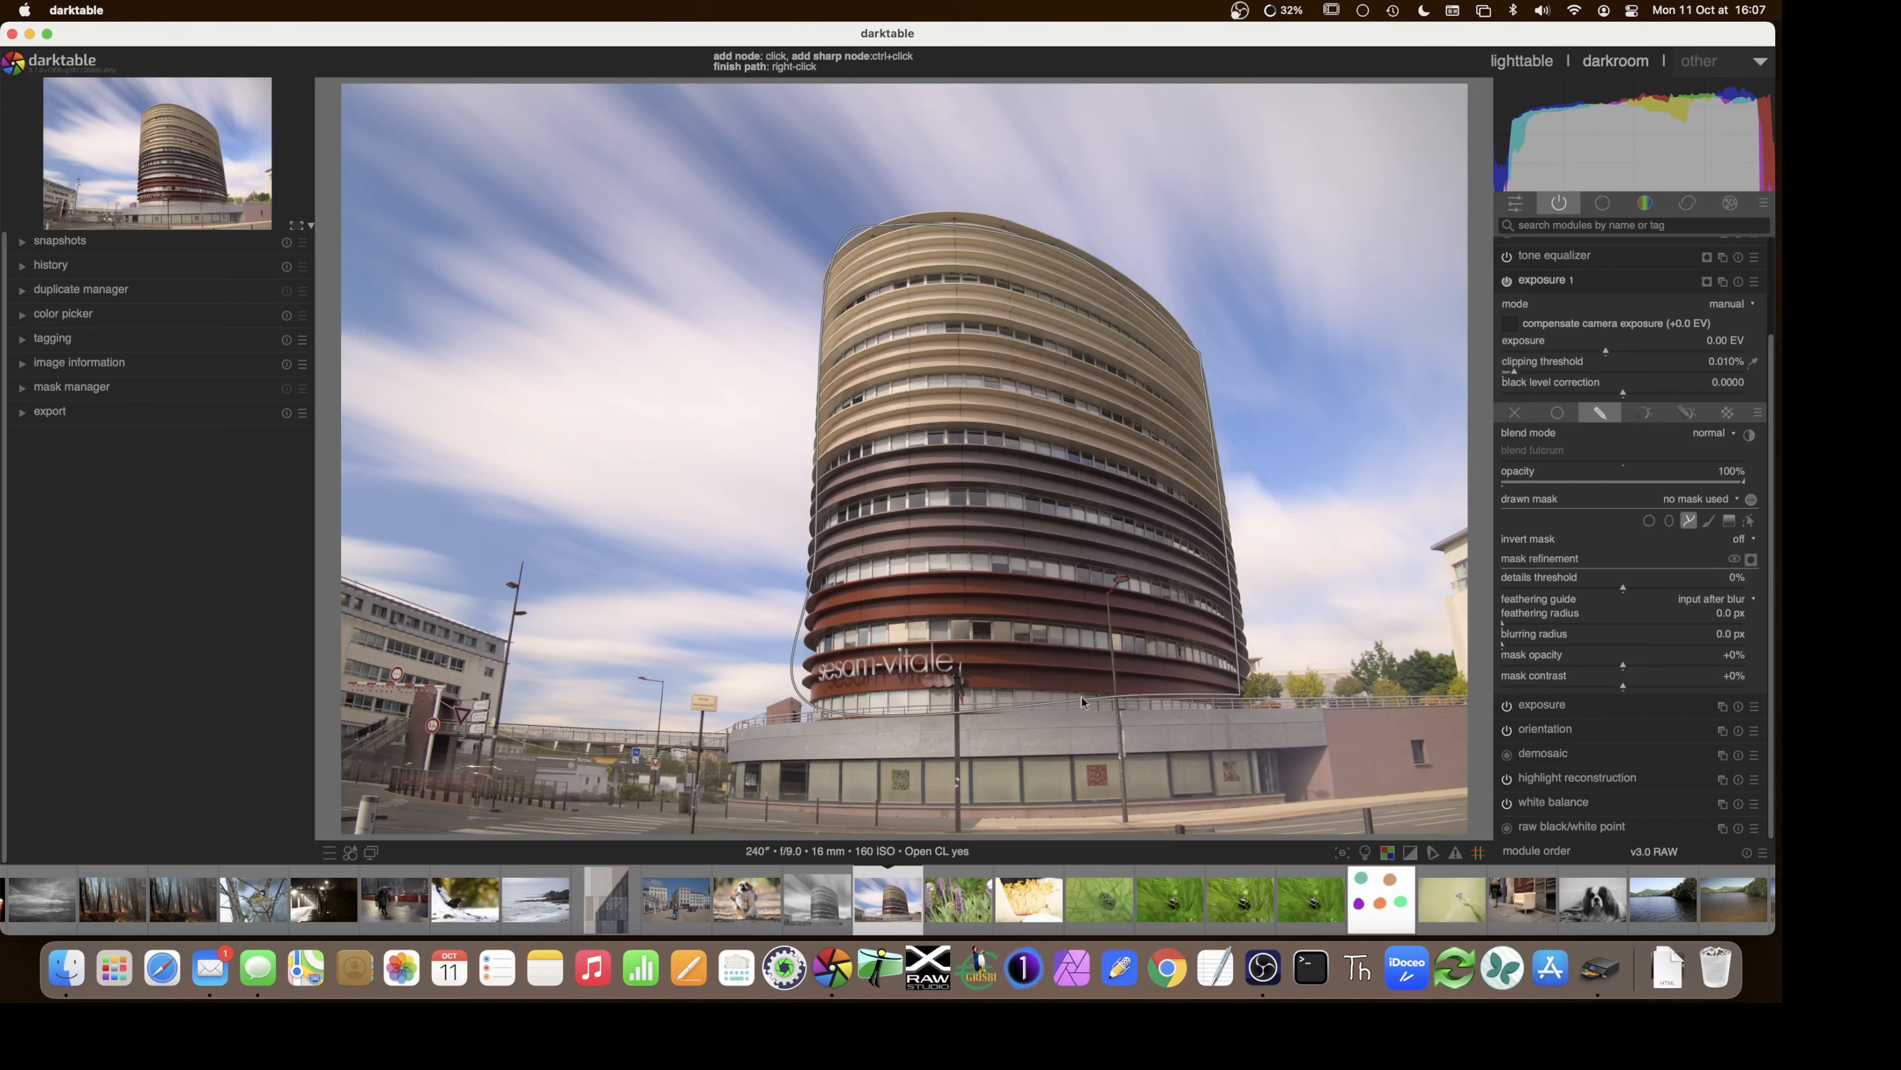
pyautogui.click(990, 702)
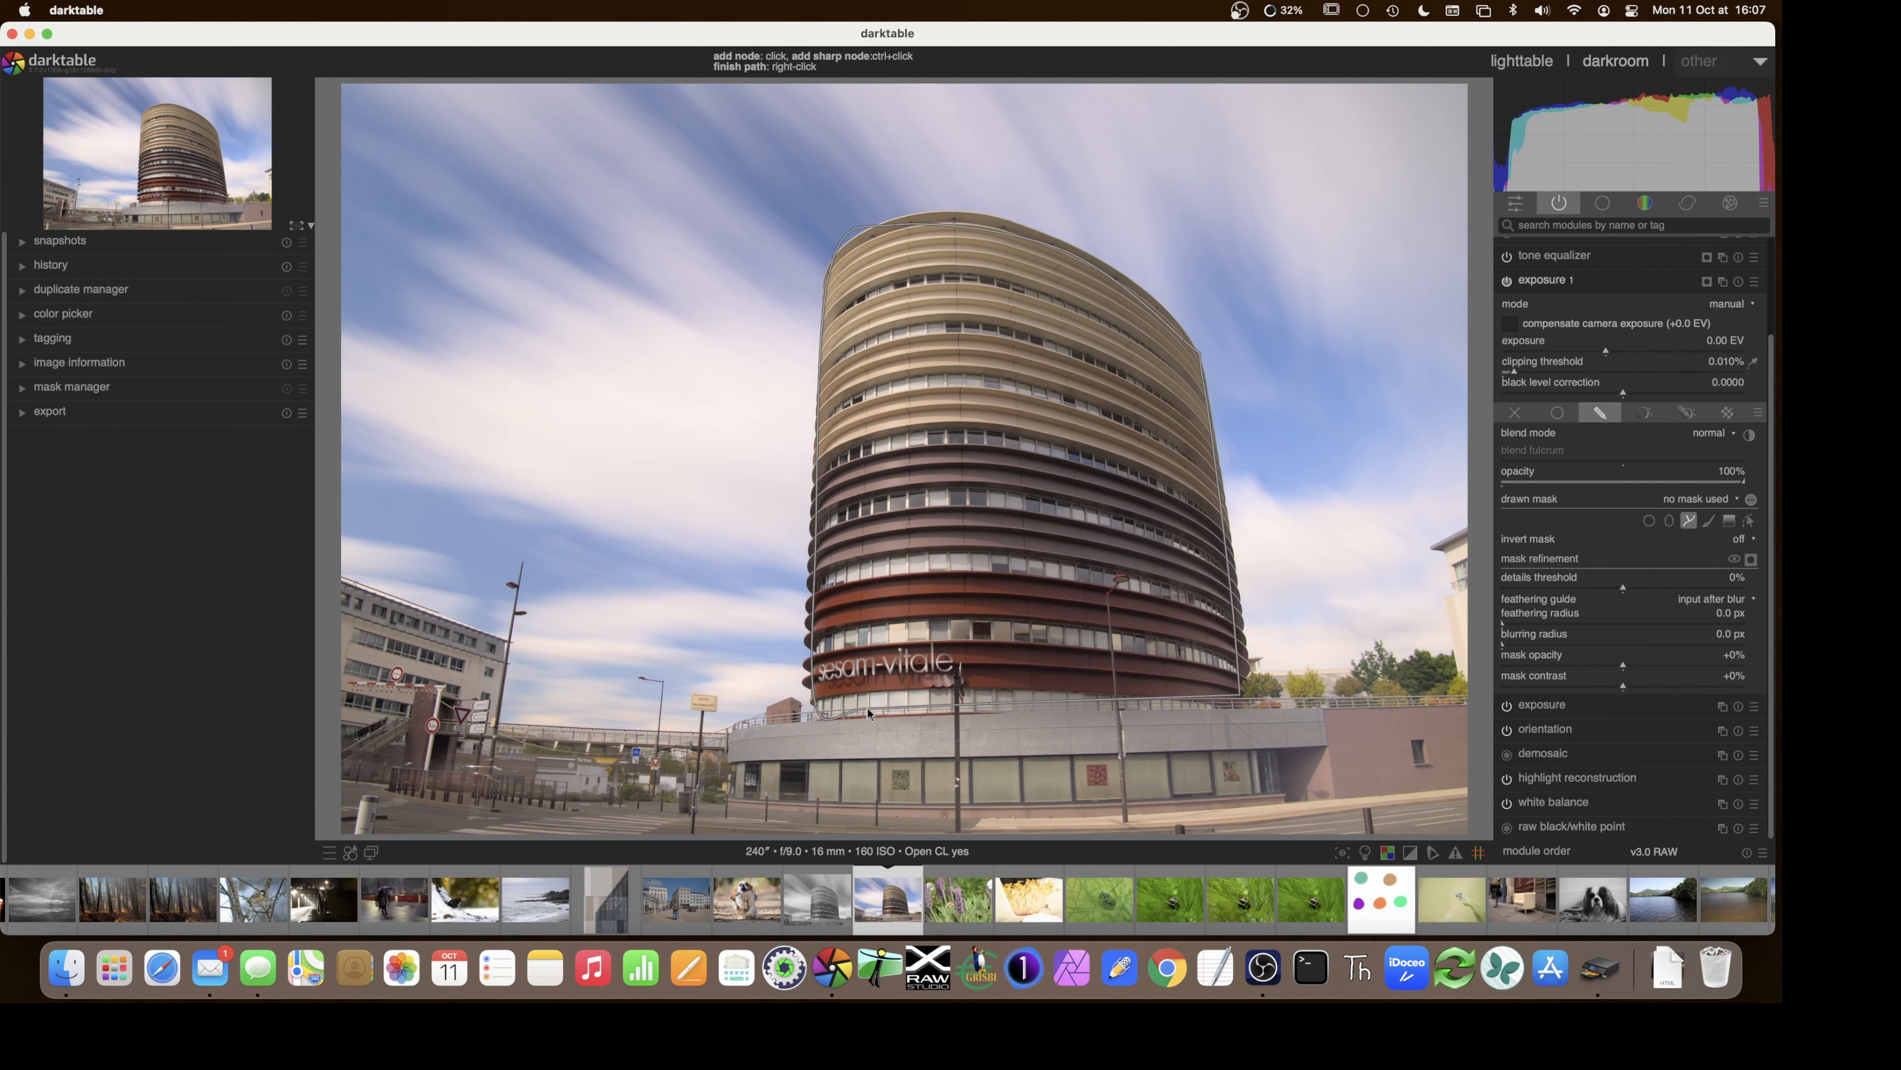
pyautogui.rightClick(836, 717)
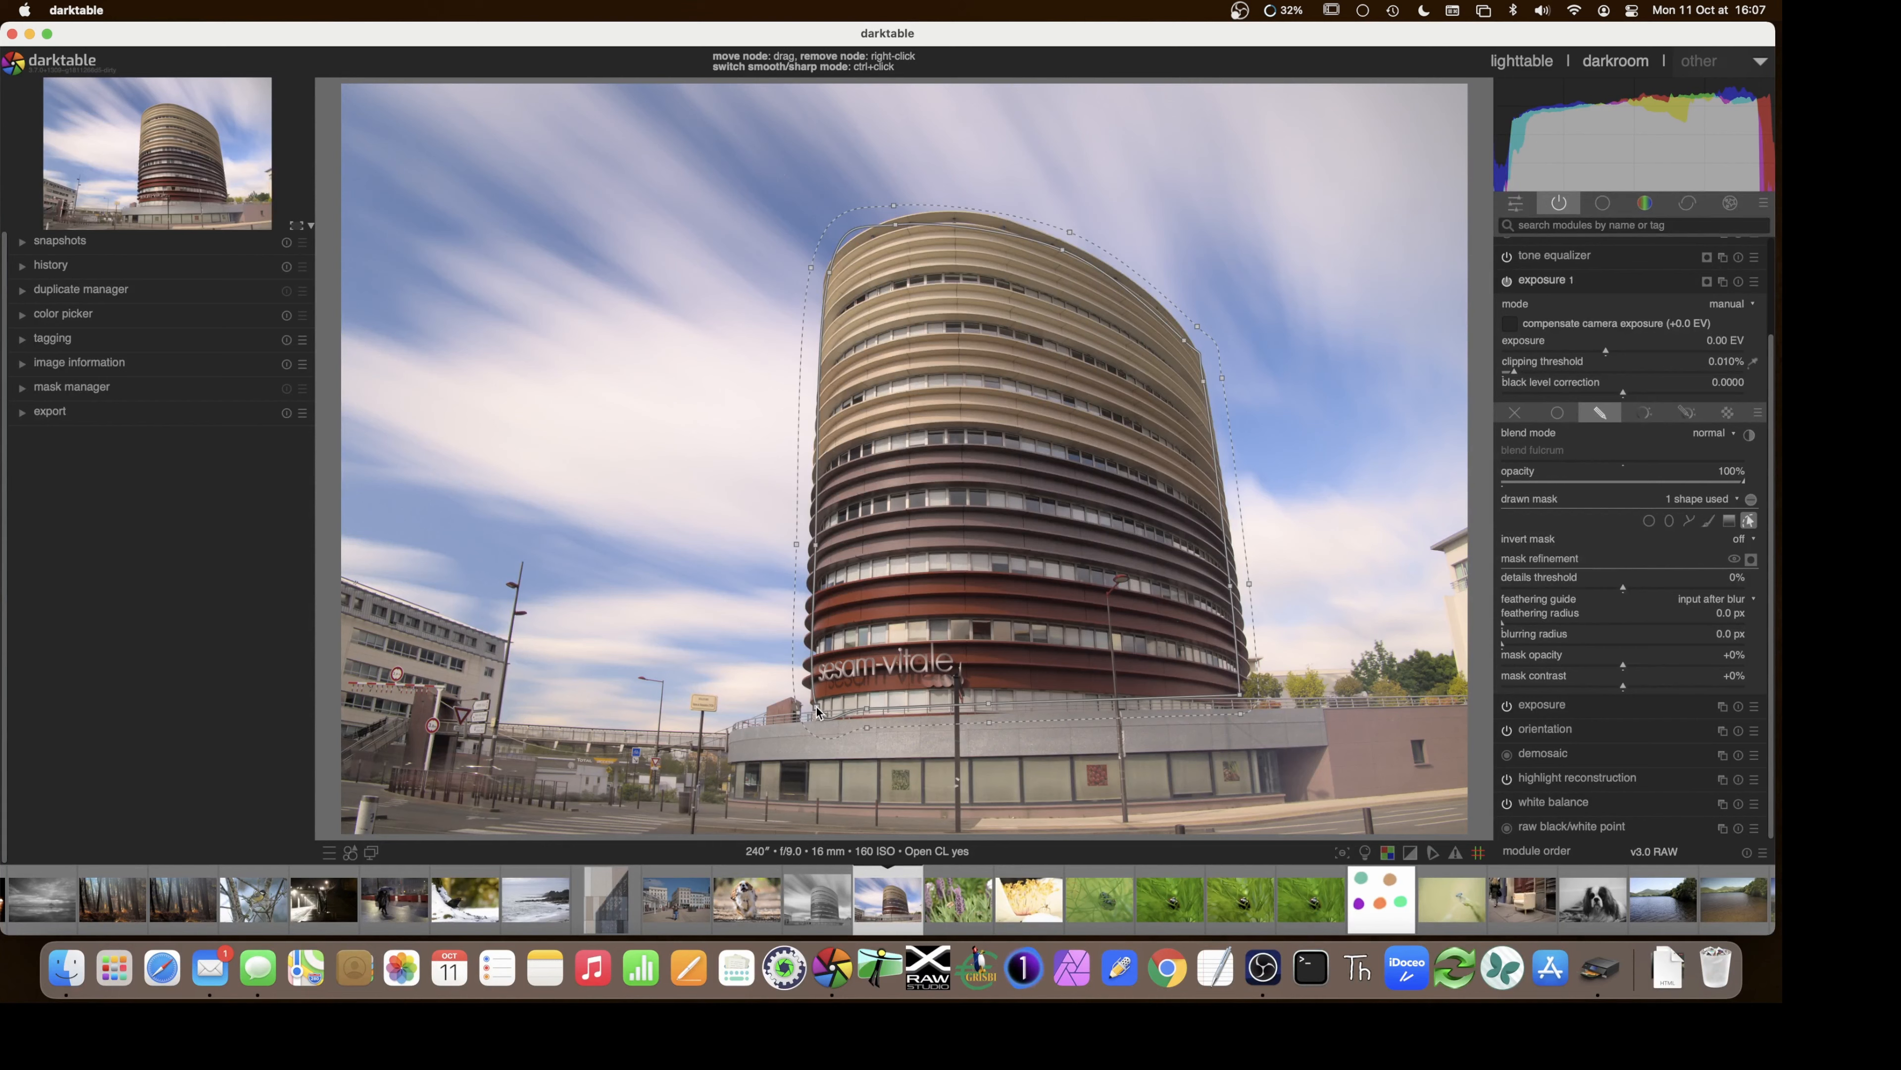
# - Reposition the path nodes along the tower's base so the mask edge follows the foot of the building
pyautogui.moveTo(816, 706); pyautogui.dragTo(865, 714)
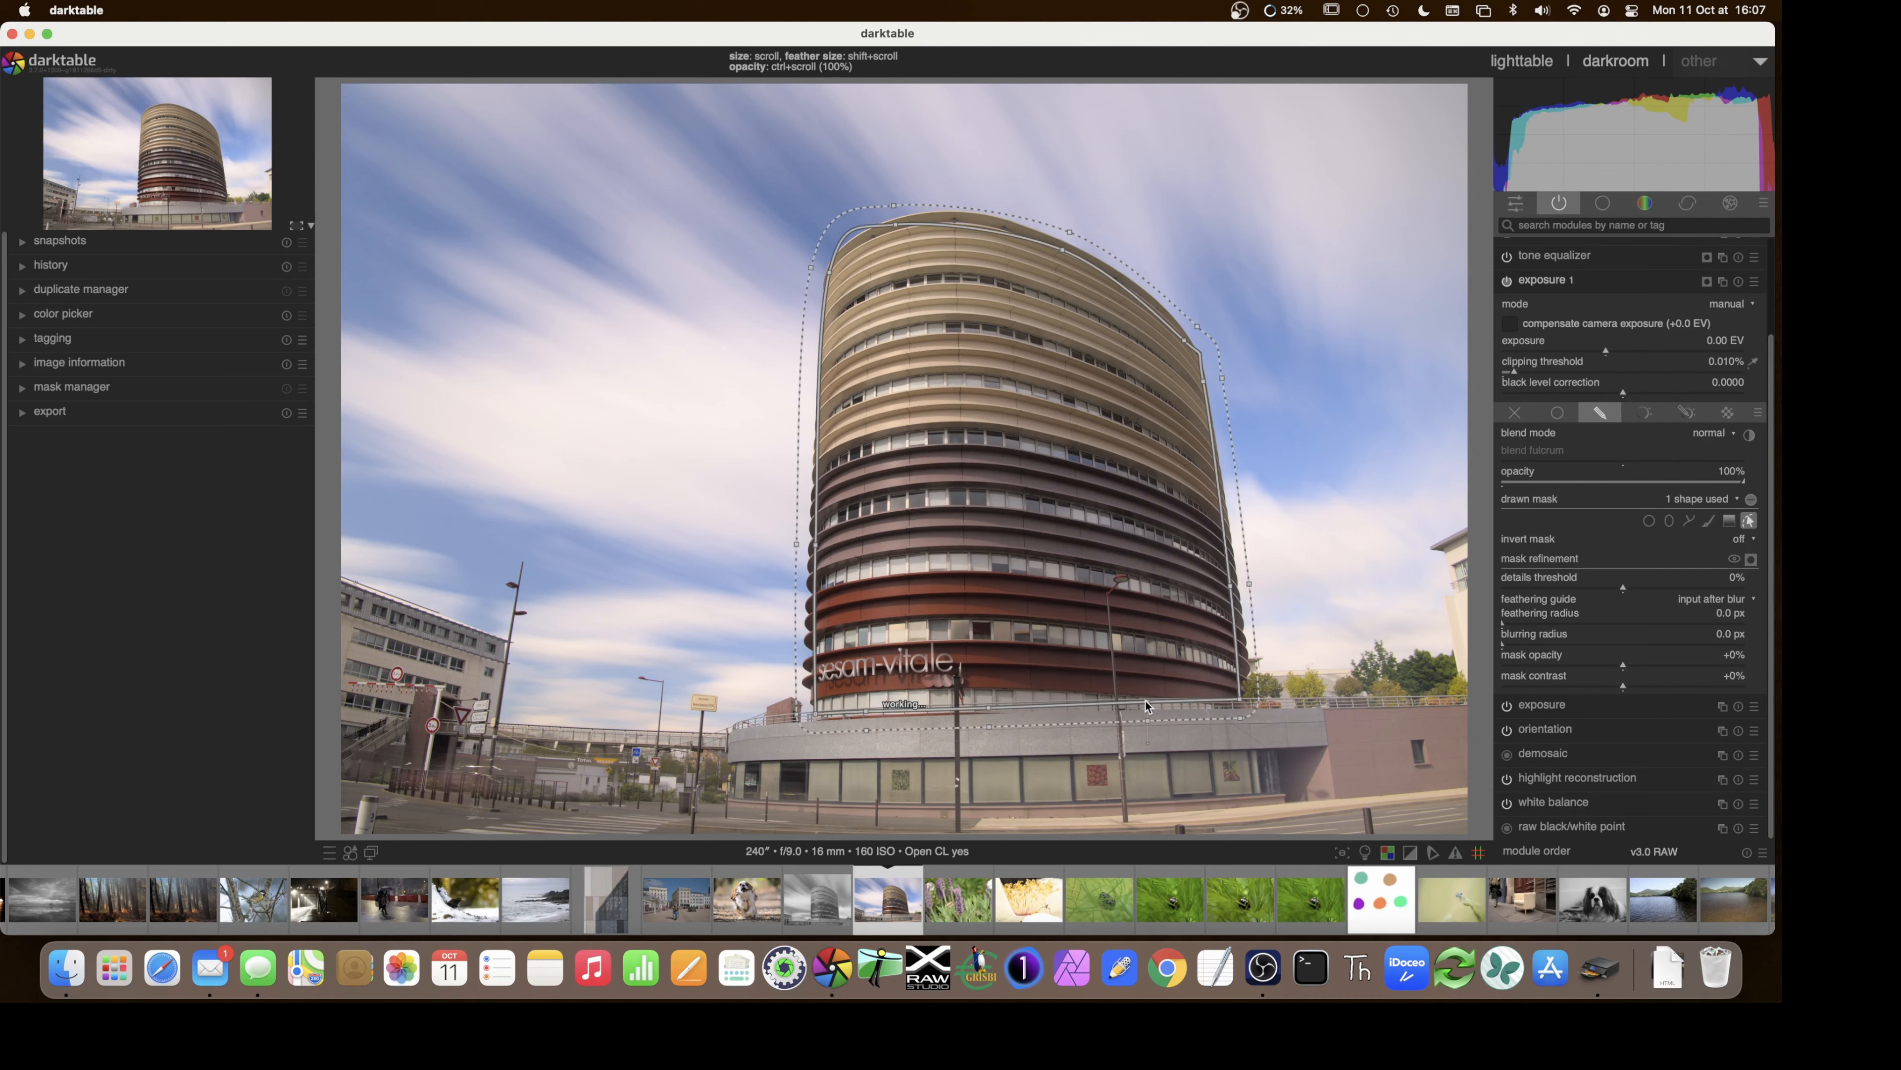
pyautogui.moveTo(1147, 702); pyautogui.dragTo(1148, 705)
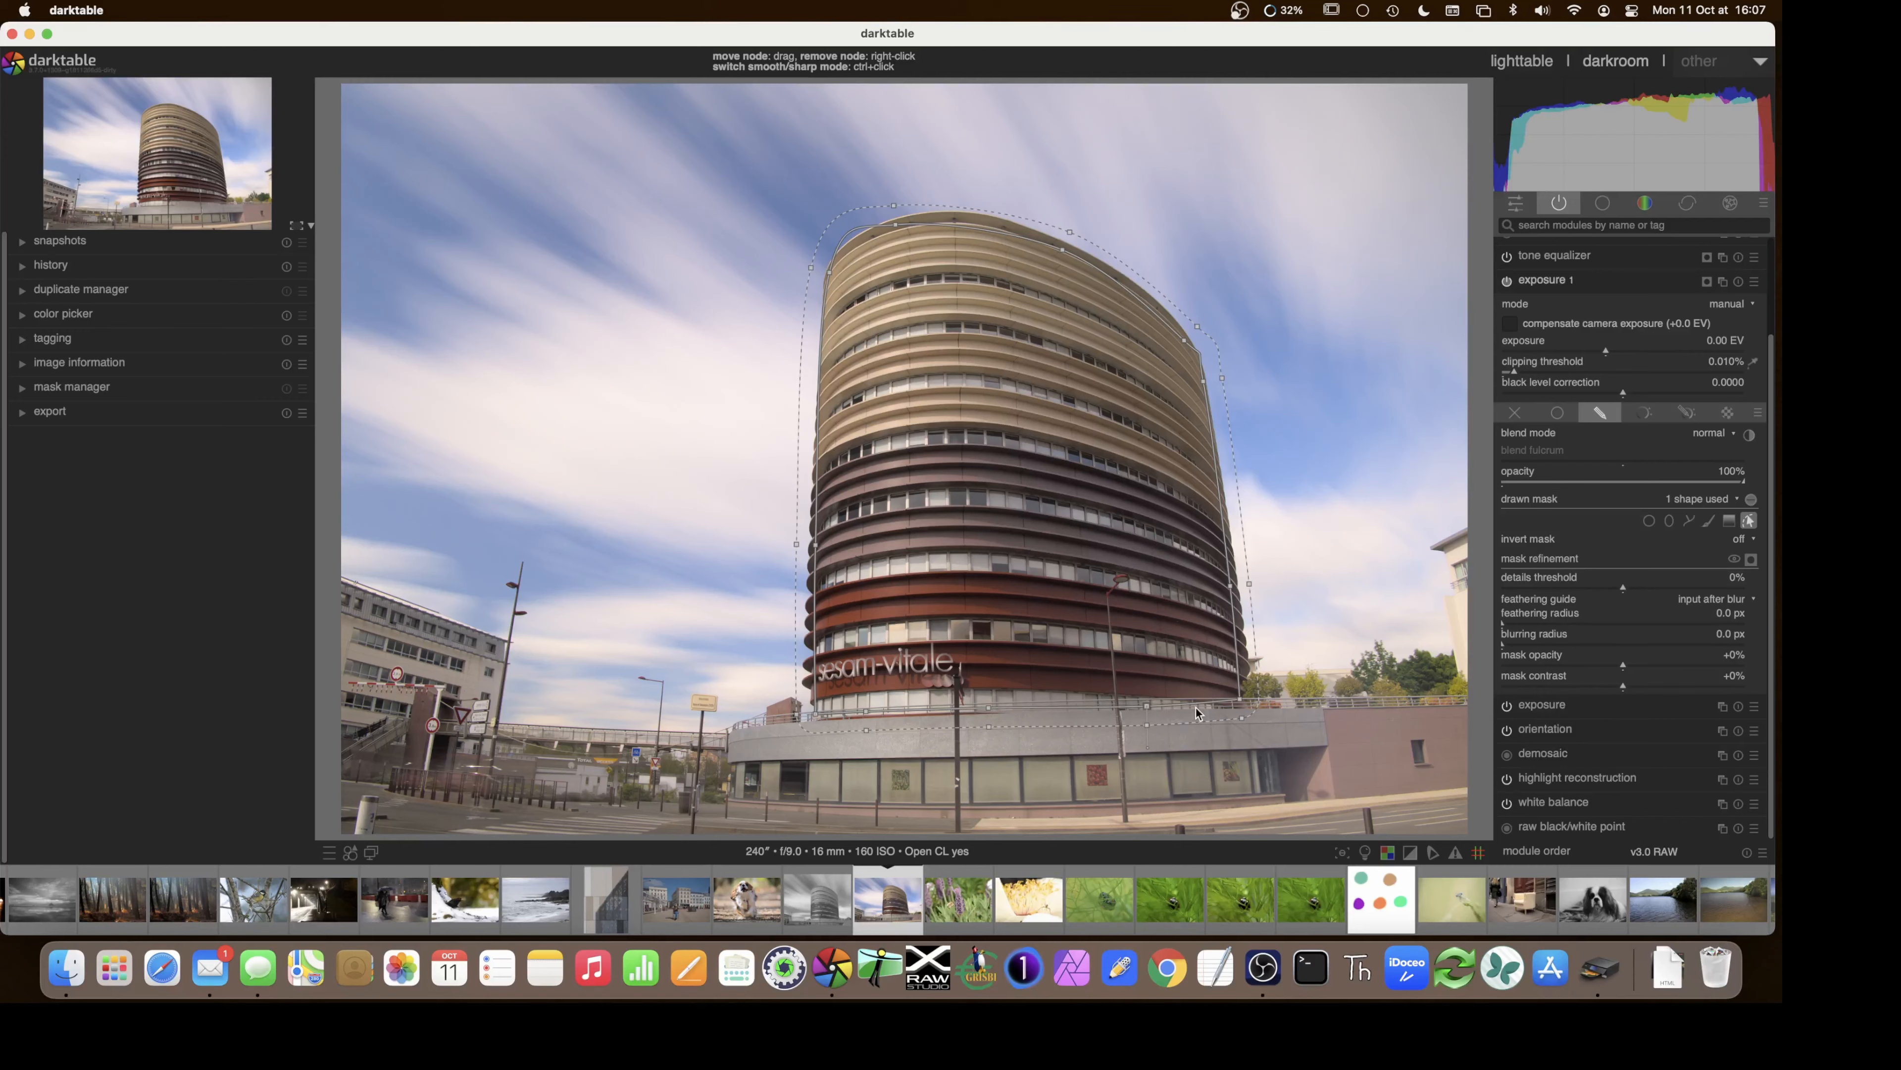
pyautogui.click(1236, 702)
pyautogui.moveTo(1237, 708); pyautogui.dragTo(1238, 711)
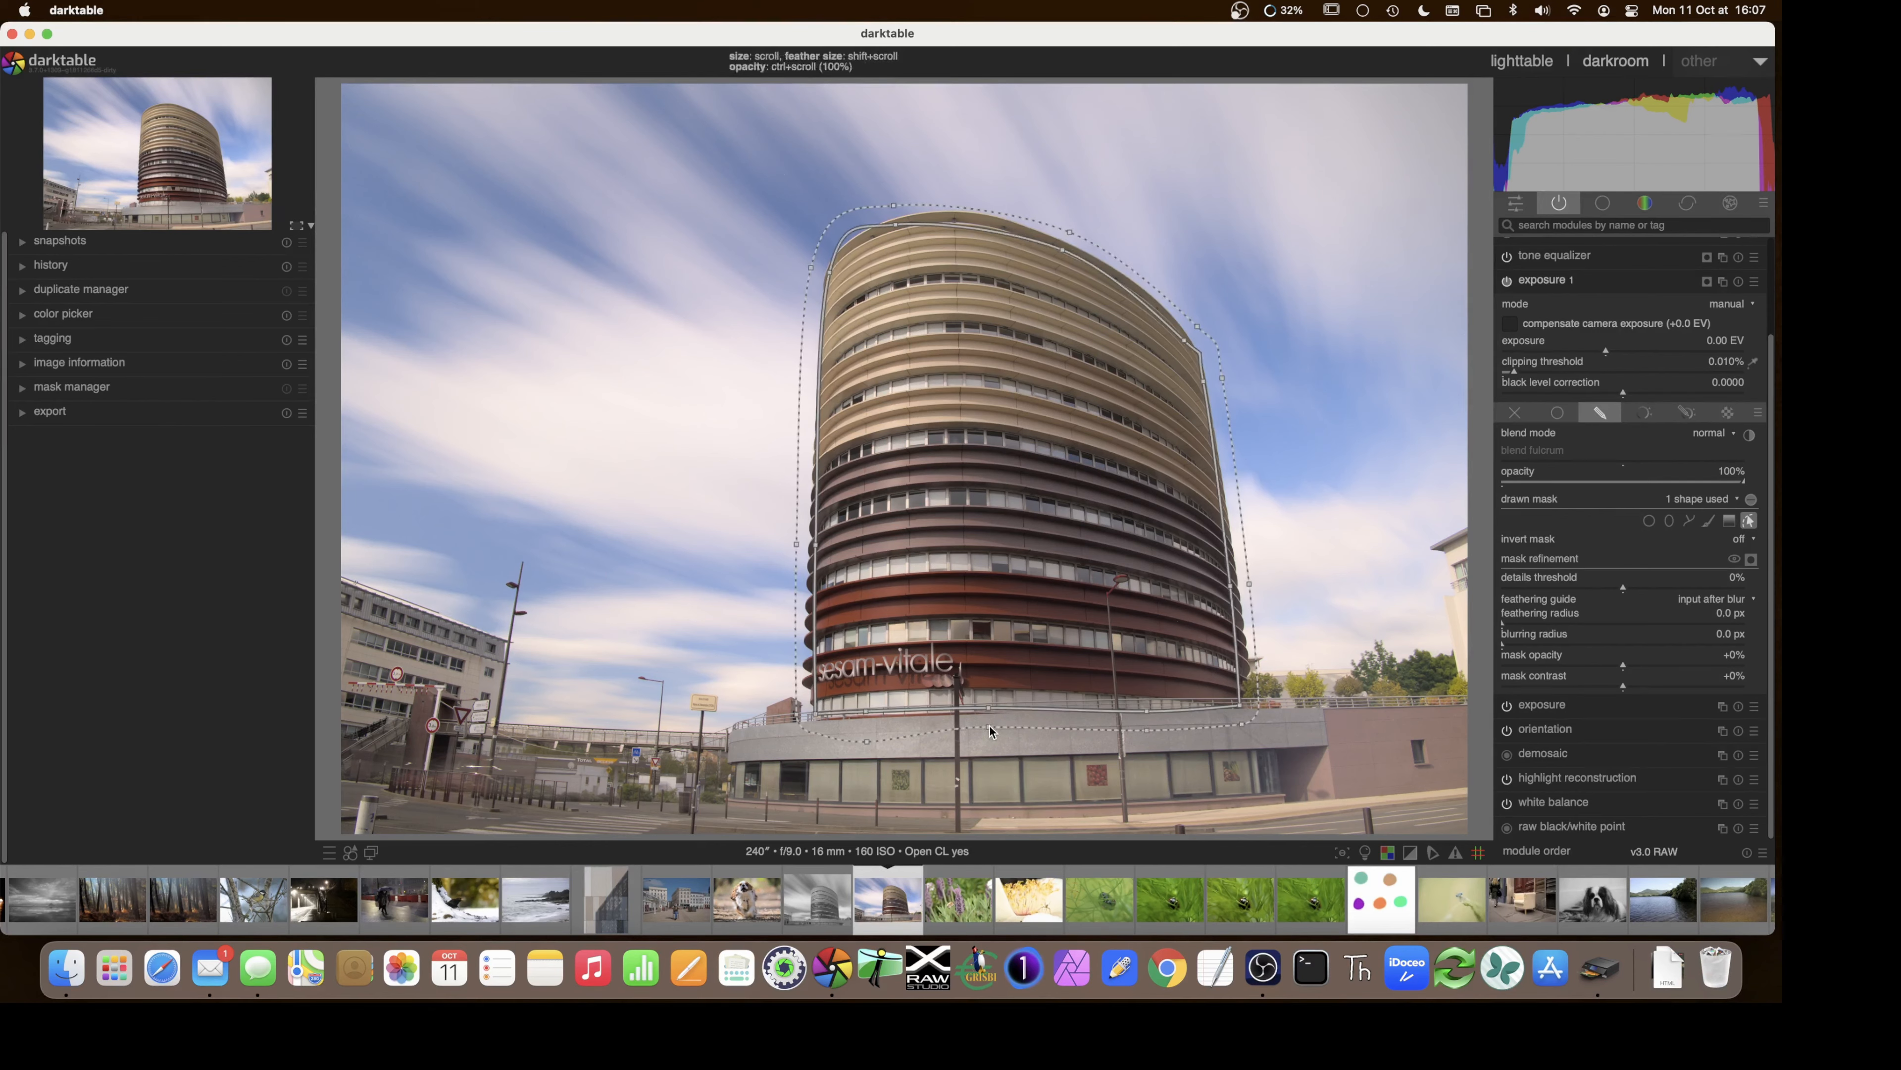
# - Widen the path's feather border along the tower's base by pulling its three feather points farther down
pyautogui.moveTo(991, 730); pyautogui.dragTo(991, 741)
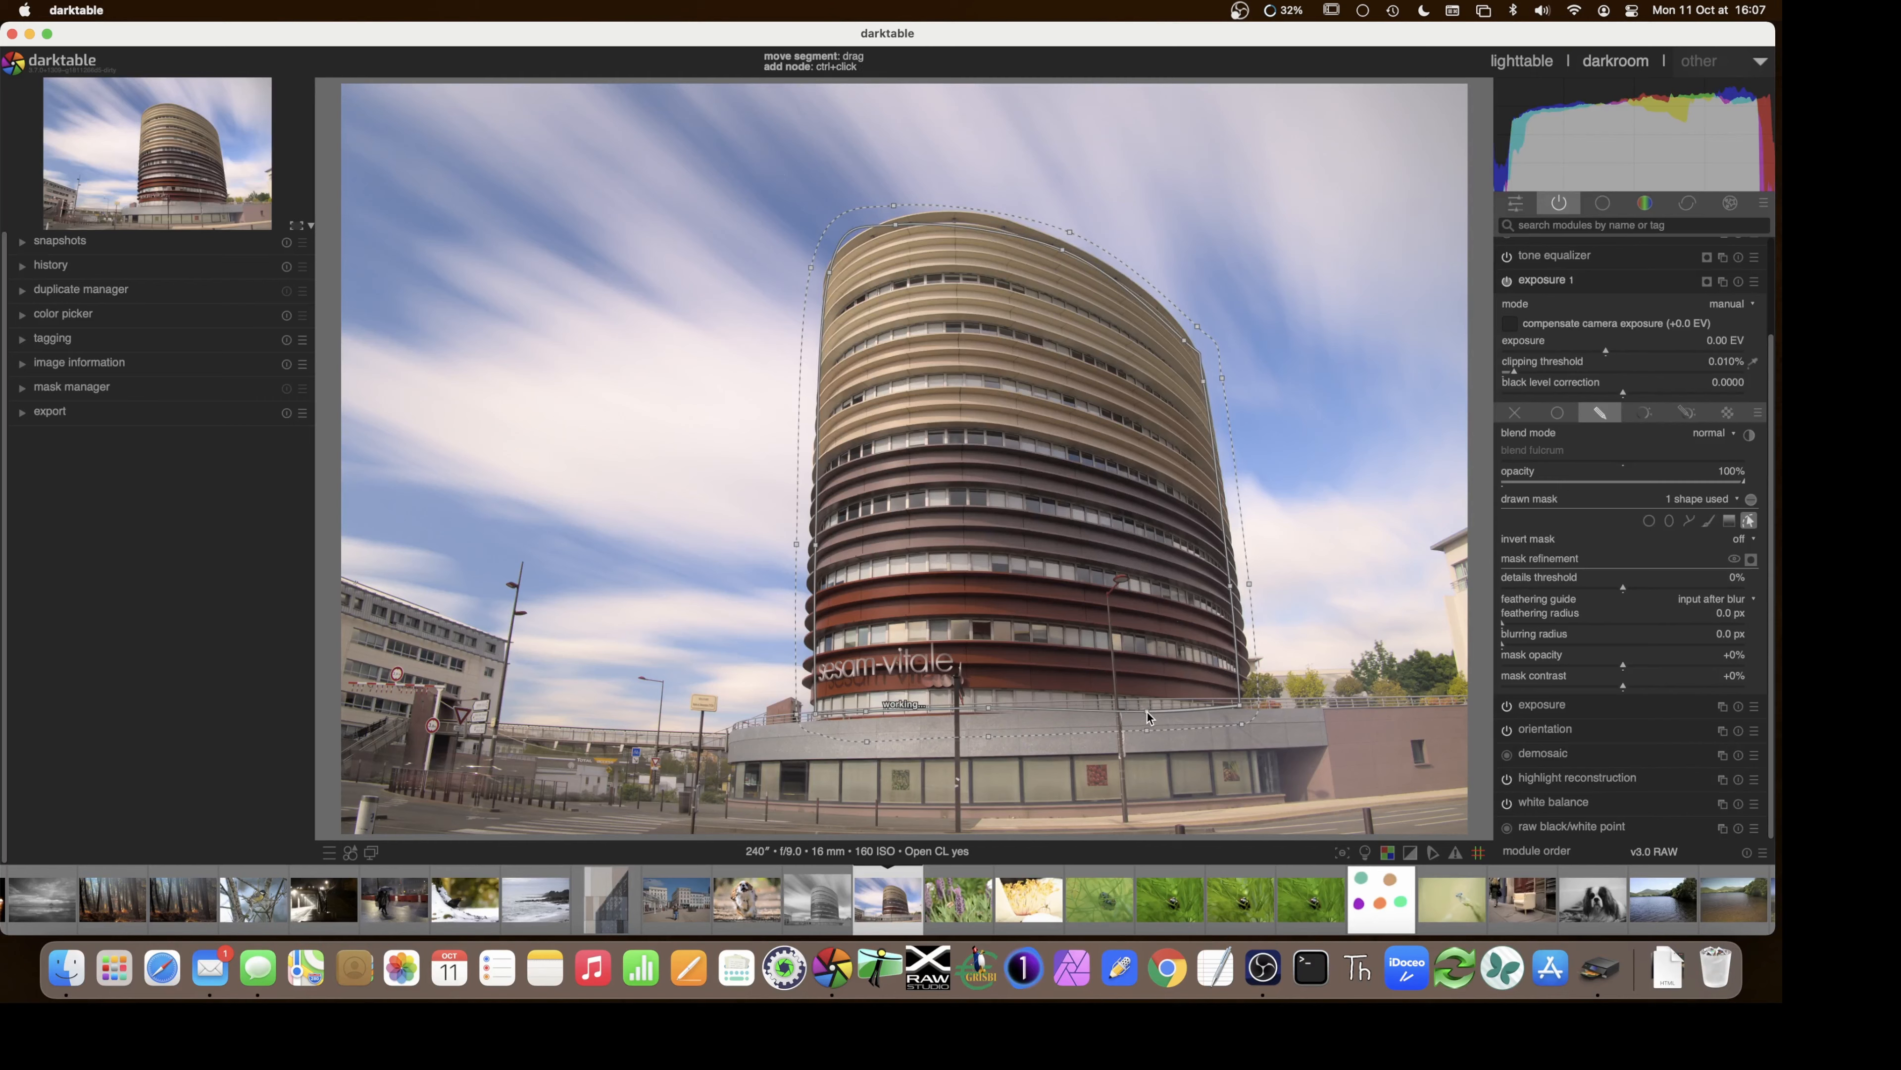
pyautogui.moveTo(1146, 731); pyautogui.dragTo(1147, 738)
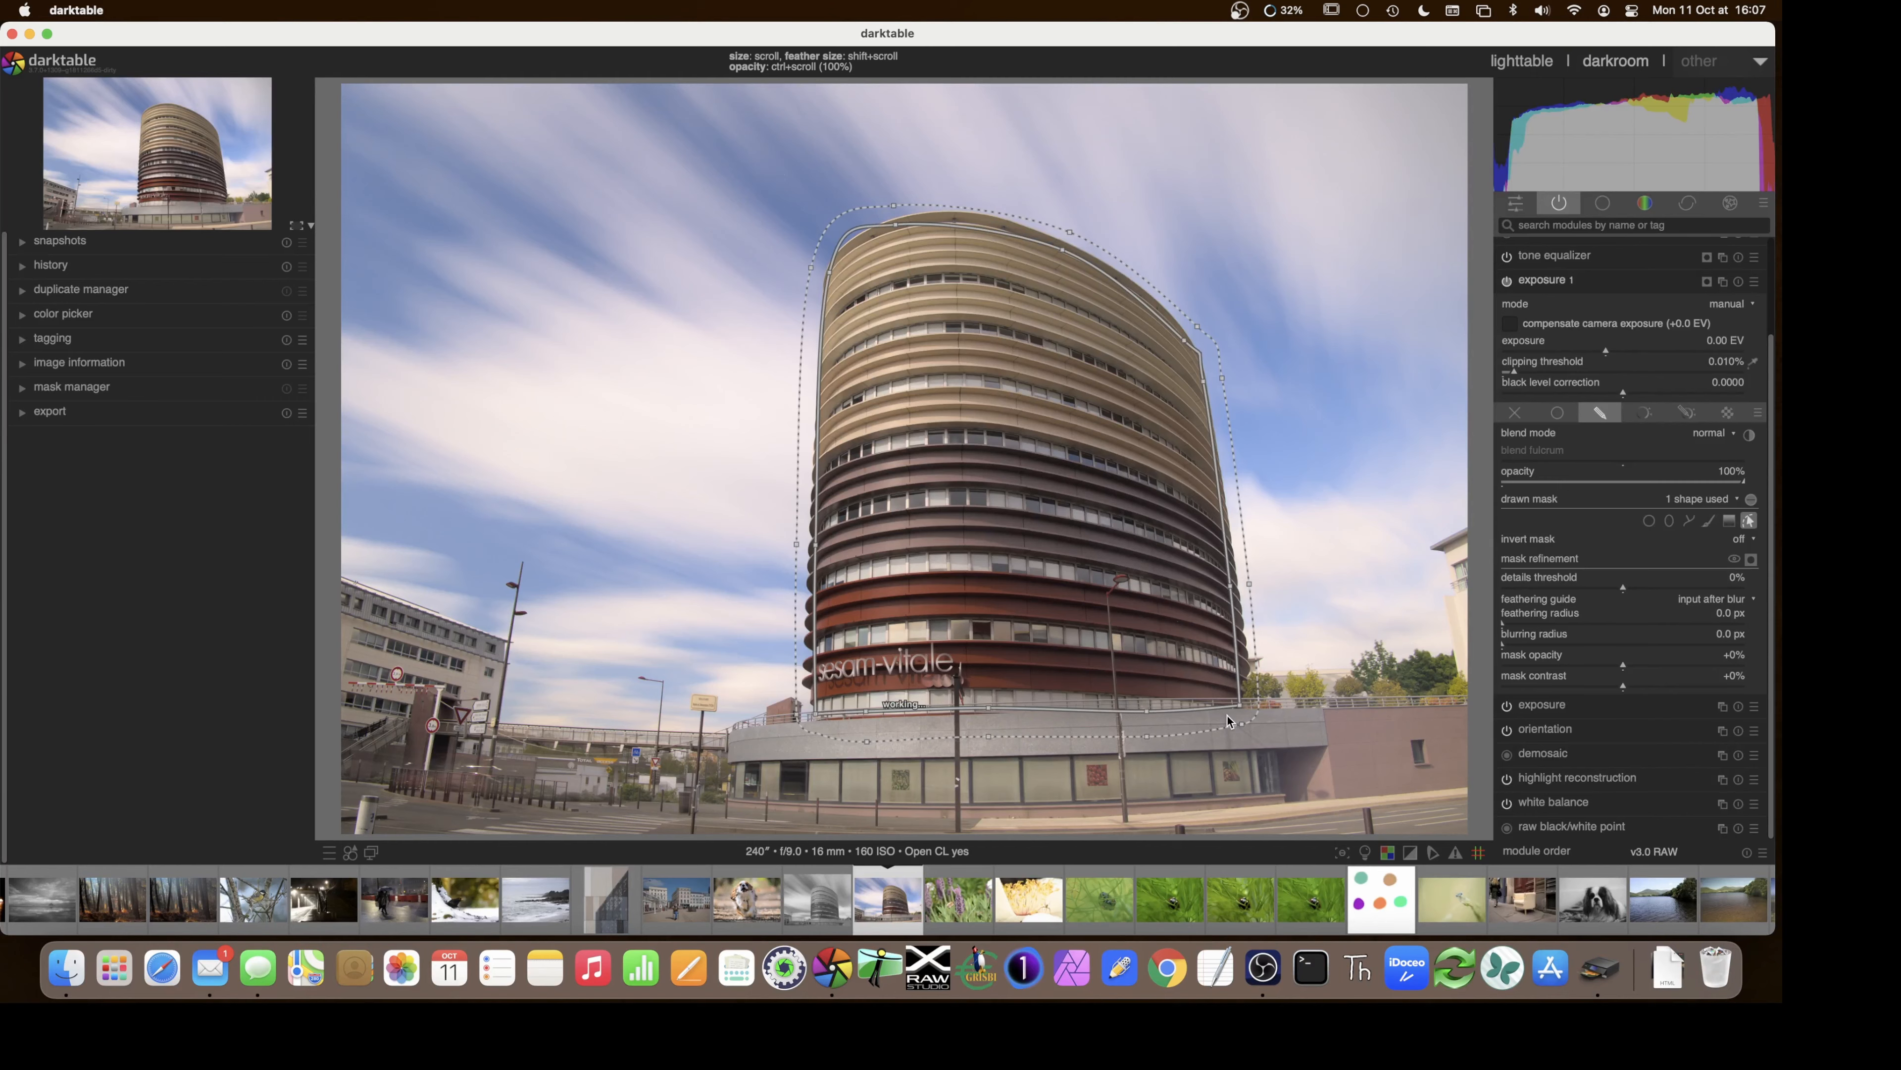
pyautogui.moveTo(1241, 724); pyautogui.dragTo(1242, 733)
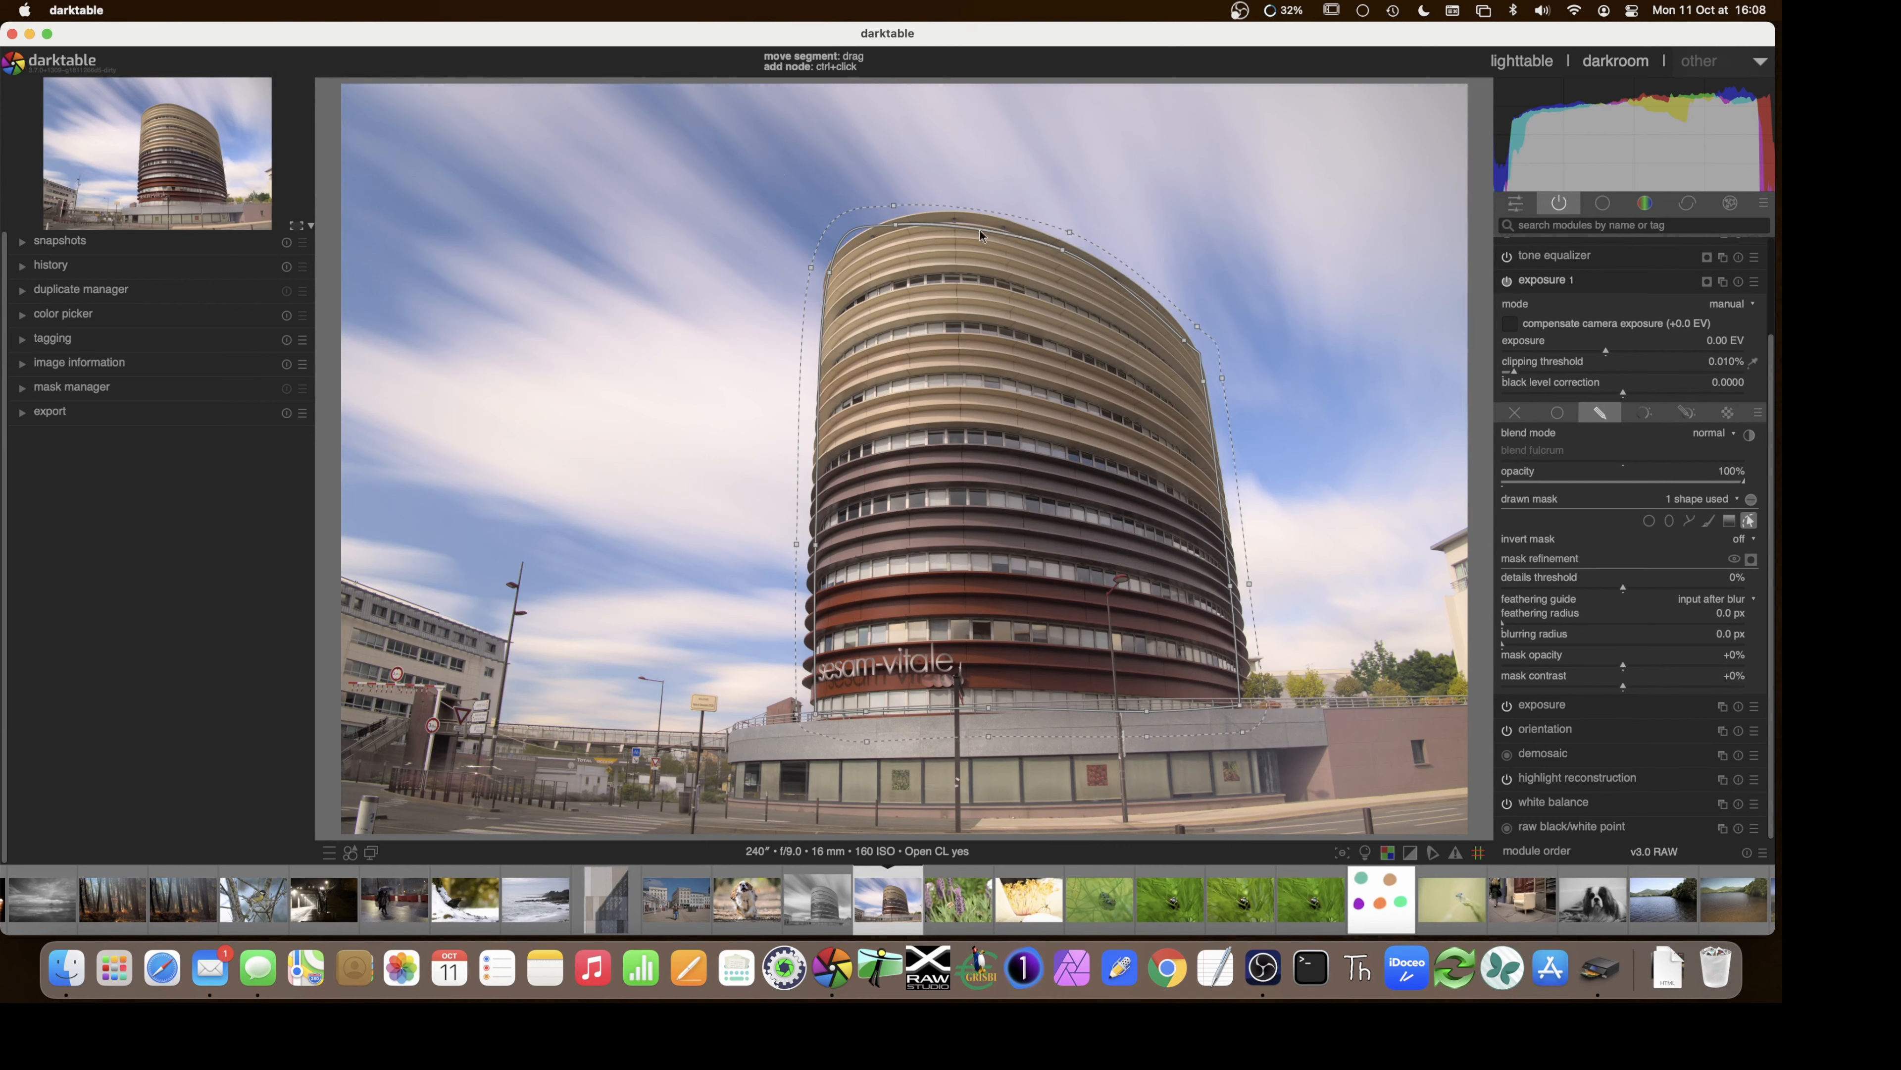
# - Reshape the path's upper-left corner by adjusting the curvature of its two nodes and lowering the side node slightly
pyautogui.click(829, 271)
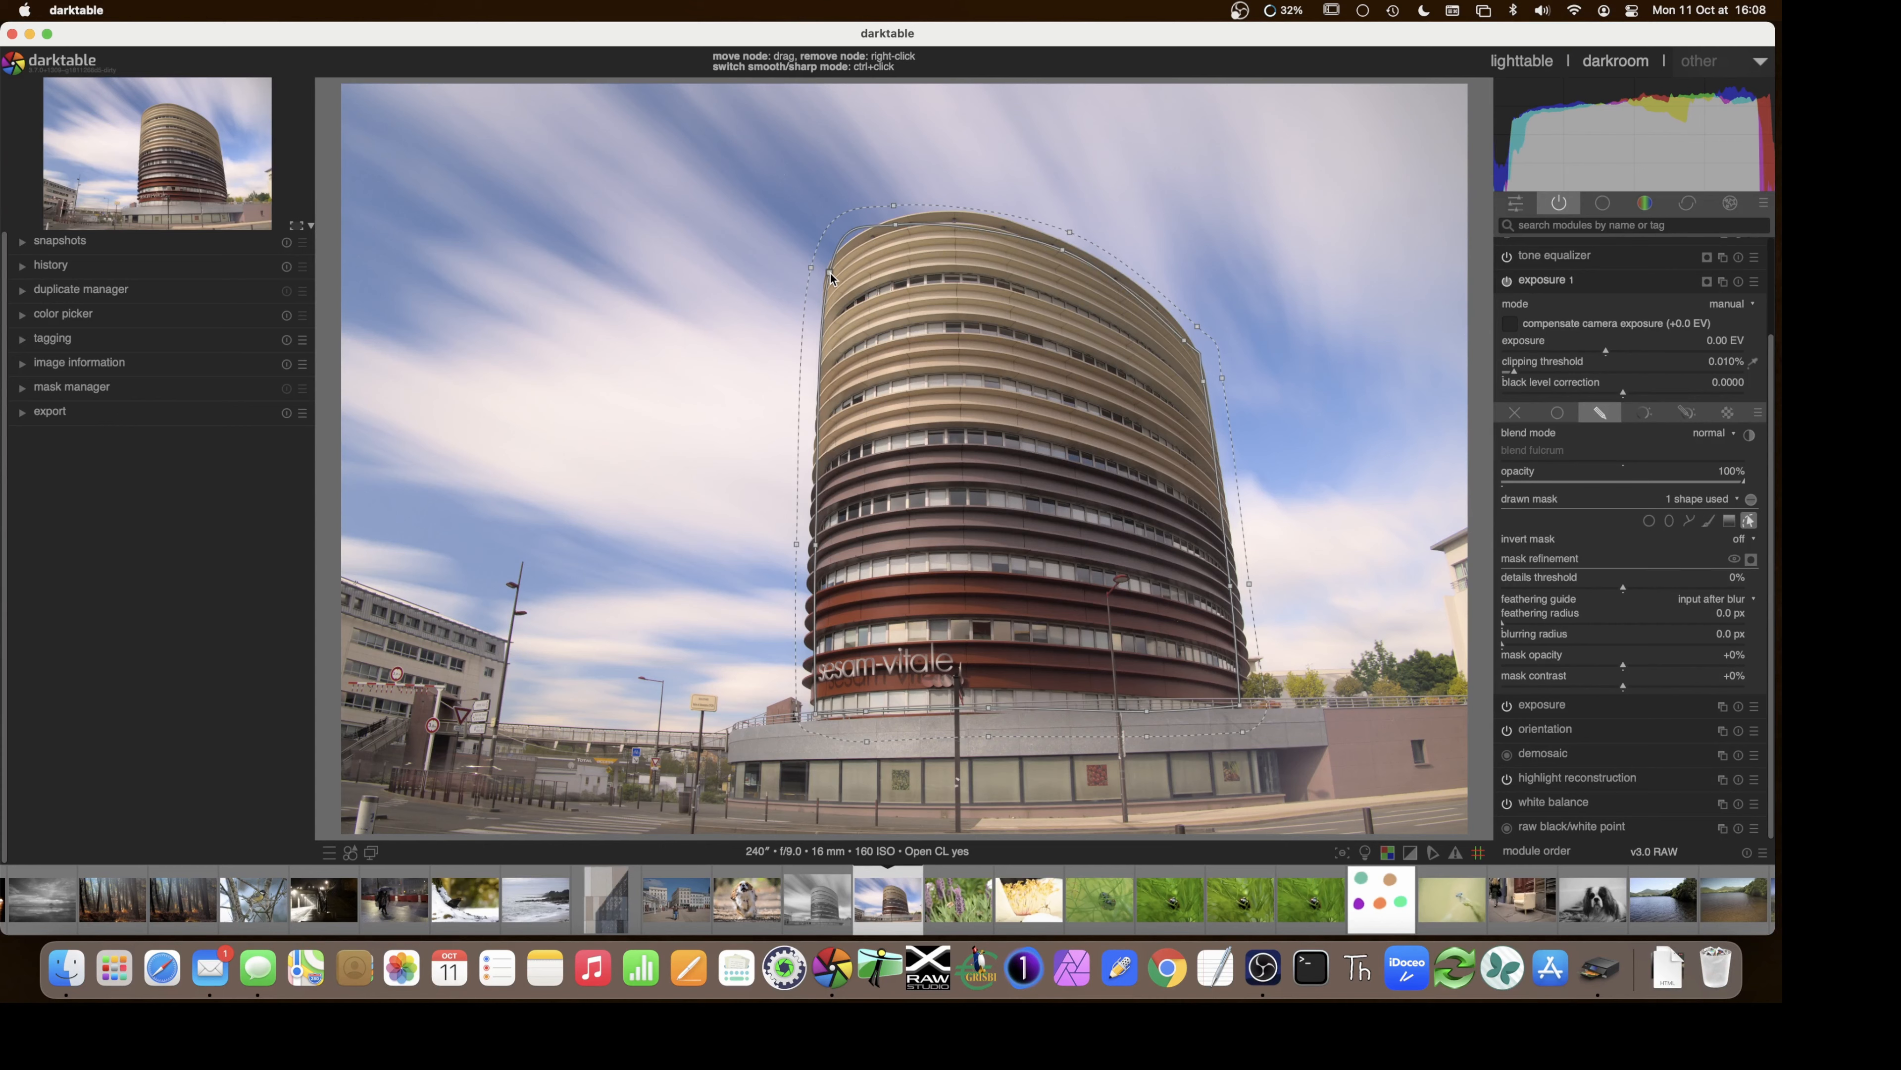
pyautogui.moveTo(776, 258)
pyautogui.mouseDown()
pyautogui.moveTo(780, 236)
pyautogui.moveTo(759, 255)
pyautogui.mouseUp()
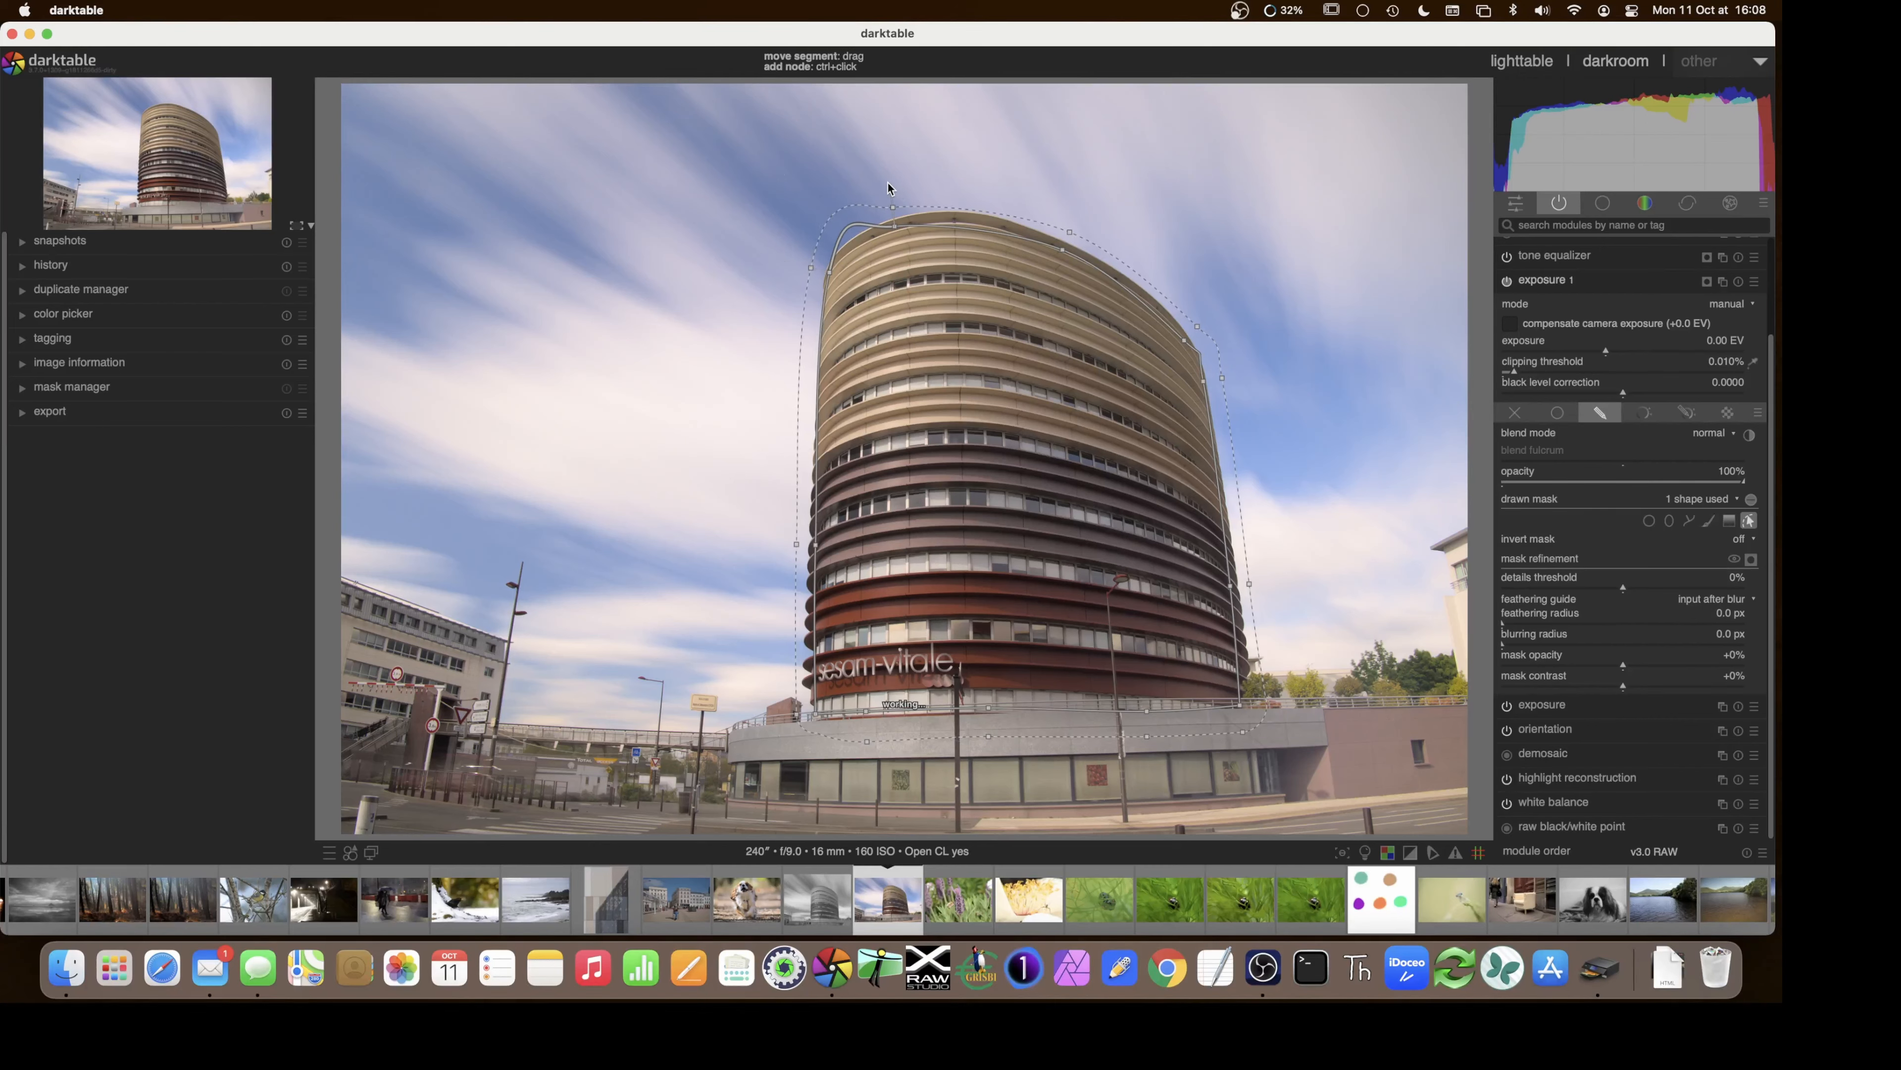
pyautogui.moveTo(901, 165); pyautogui.dragTo(863, 161)
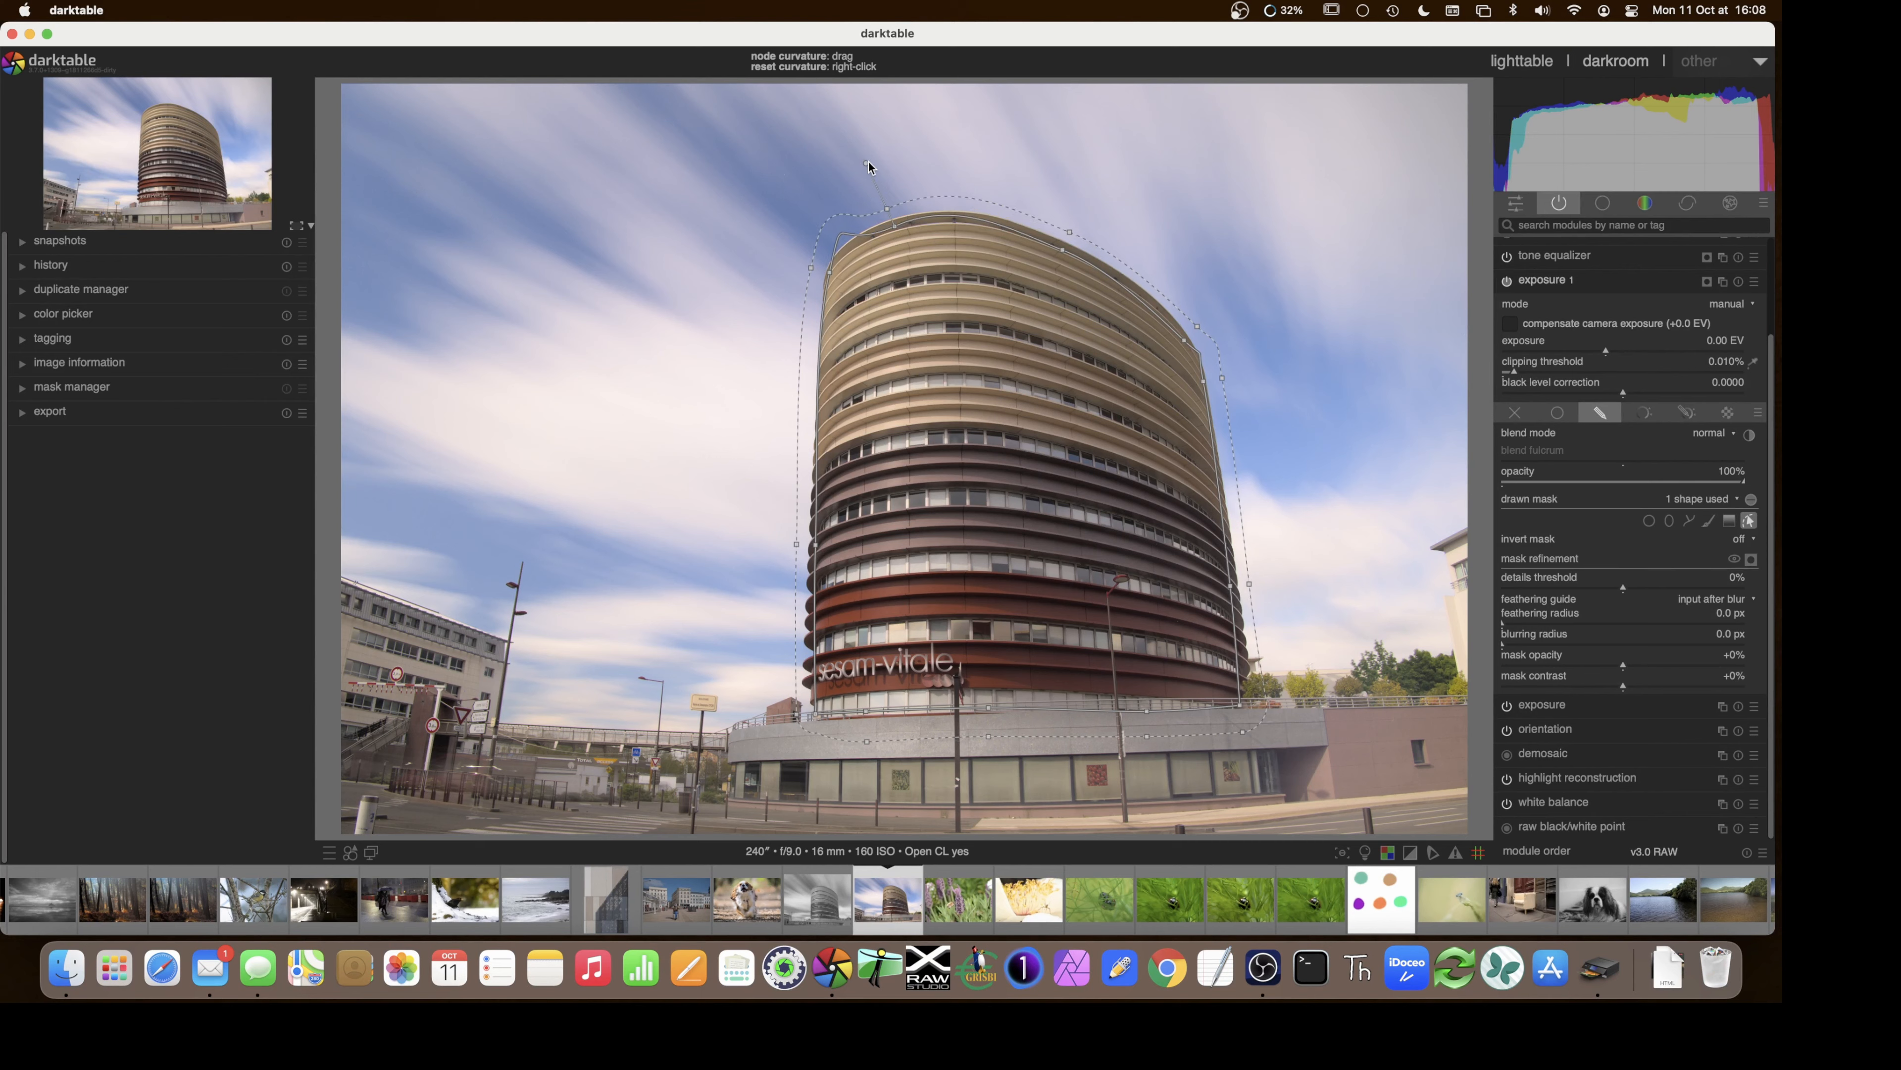
pyautogui.moveTo(826, 290); pyautogui.dragTo(830, 303)
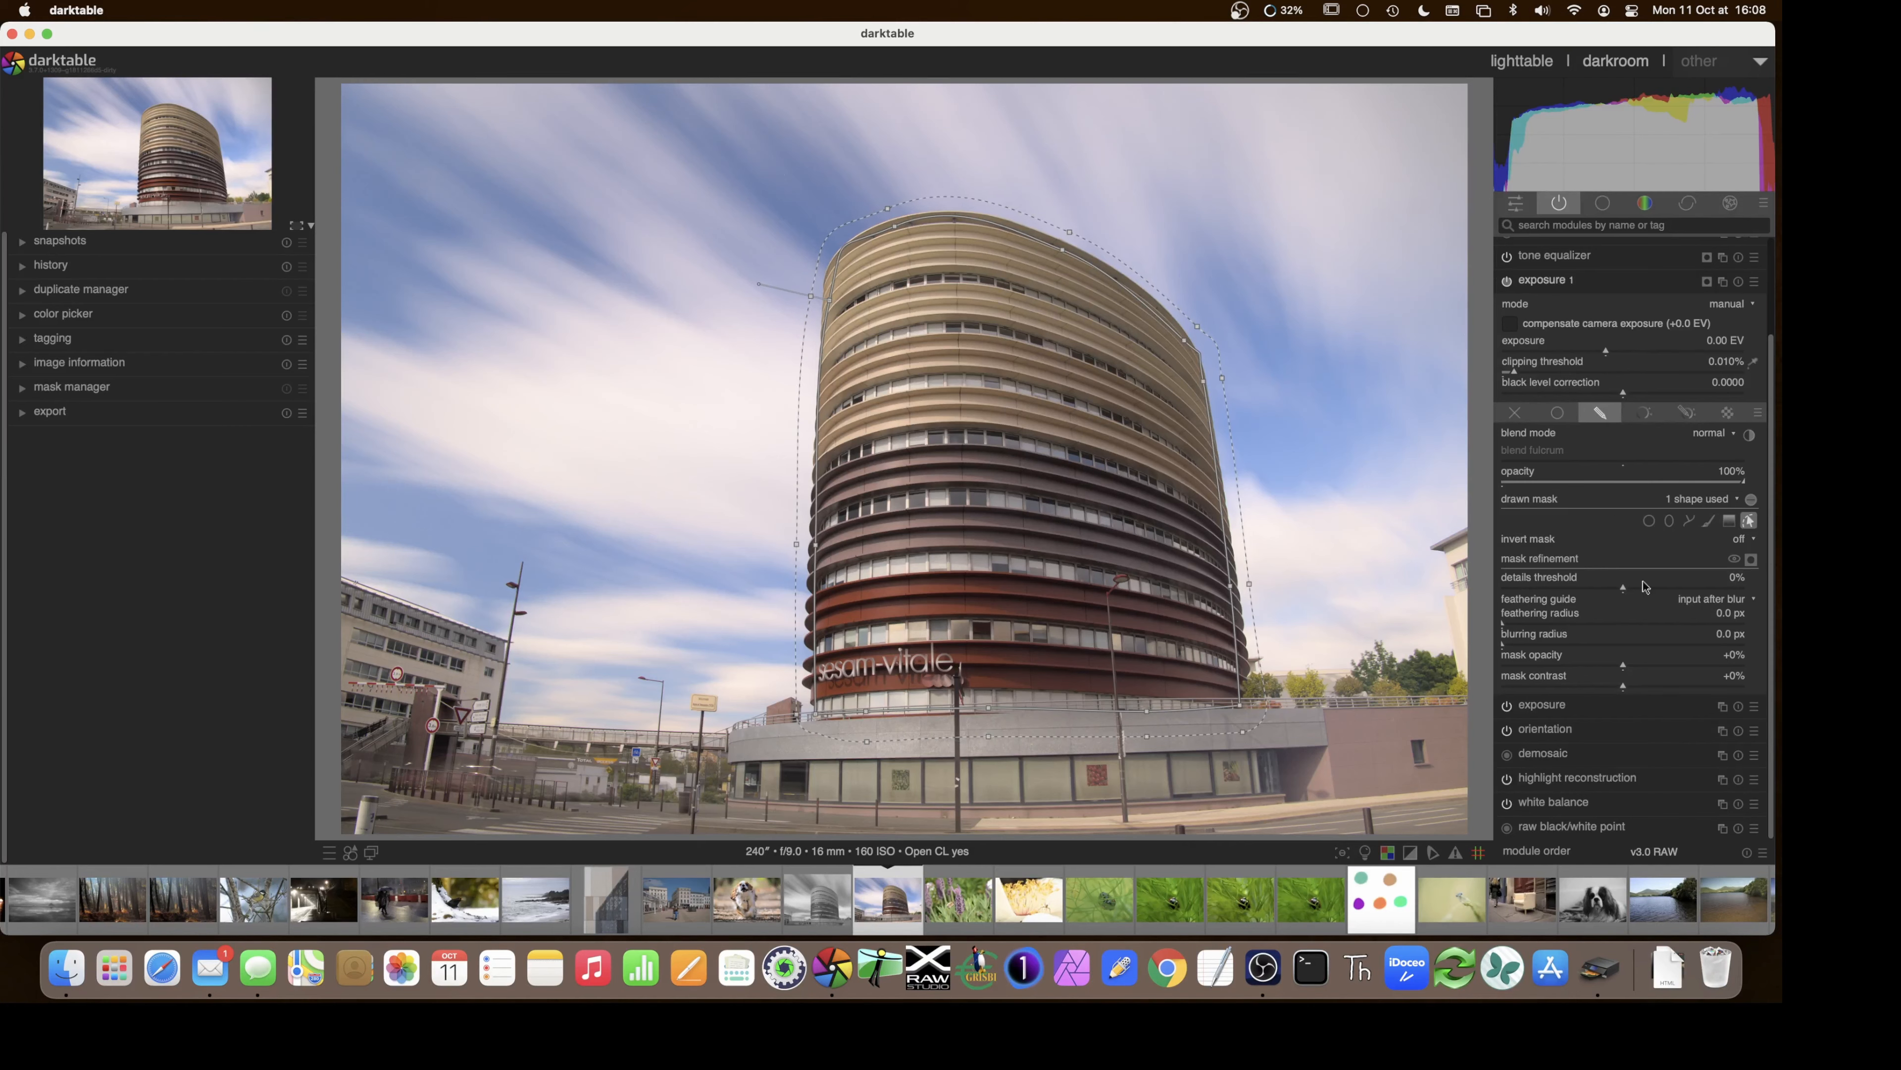
# - Display the mask overlay and set the mask's feathering radius to 95.5 px
pyautogui.click(1750, 560)
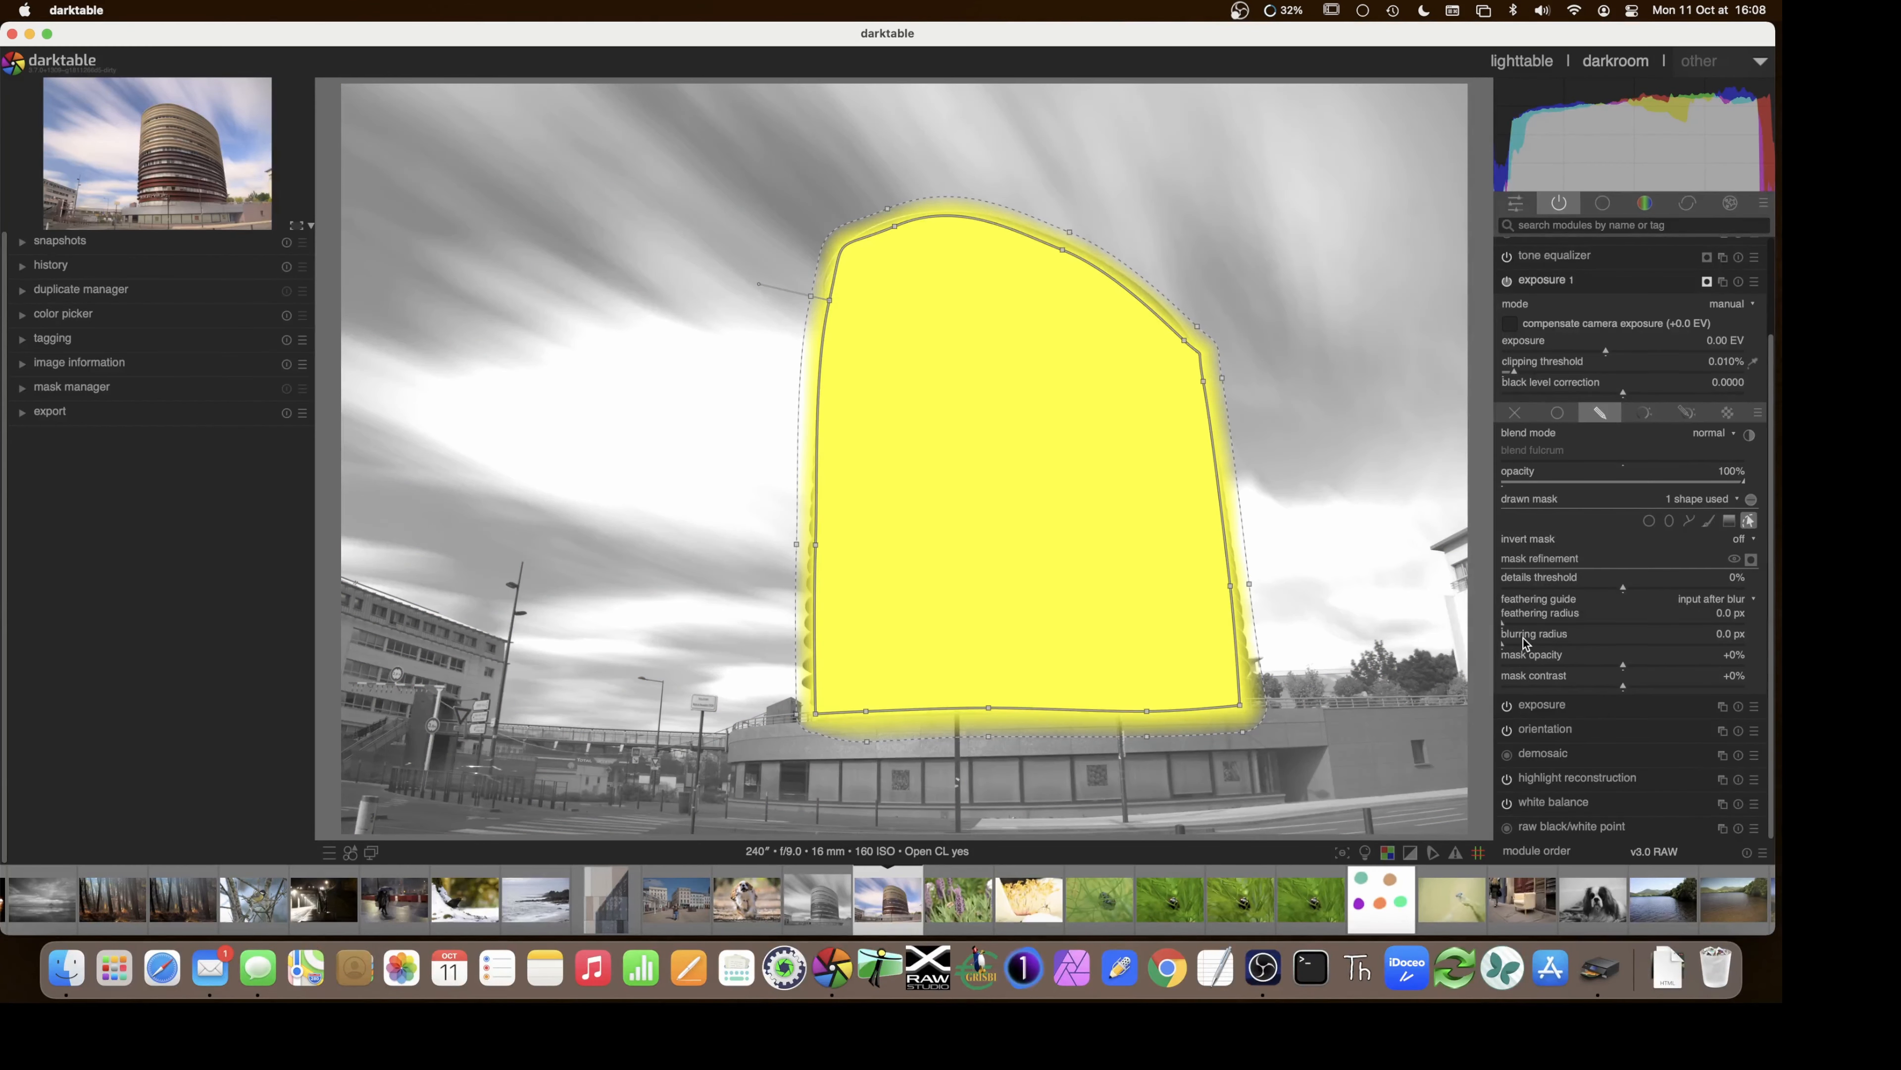
pyautogui.click(1751, 560)
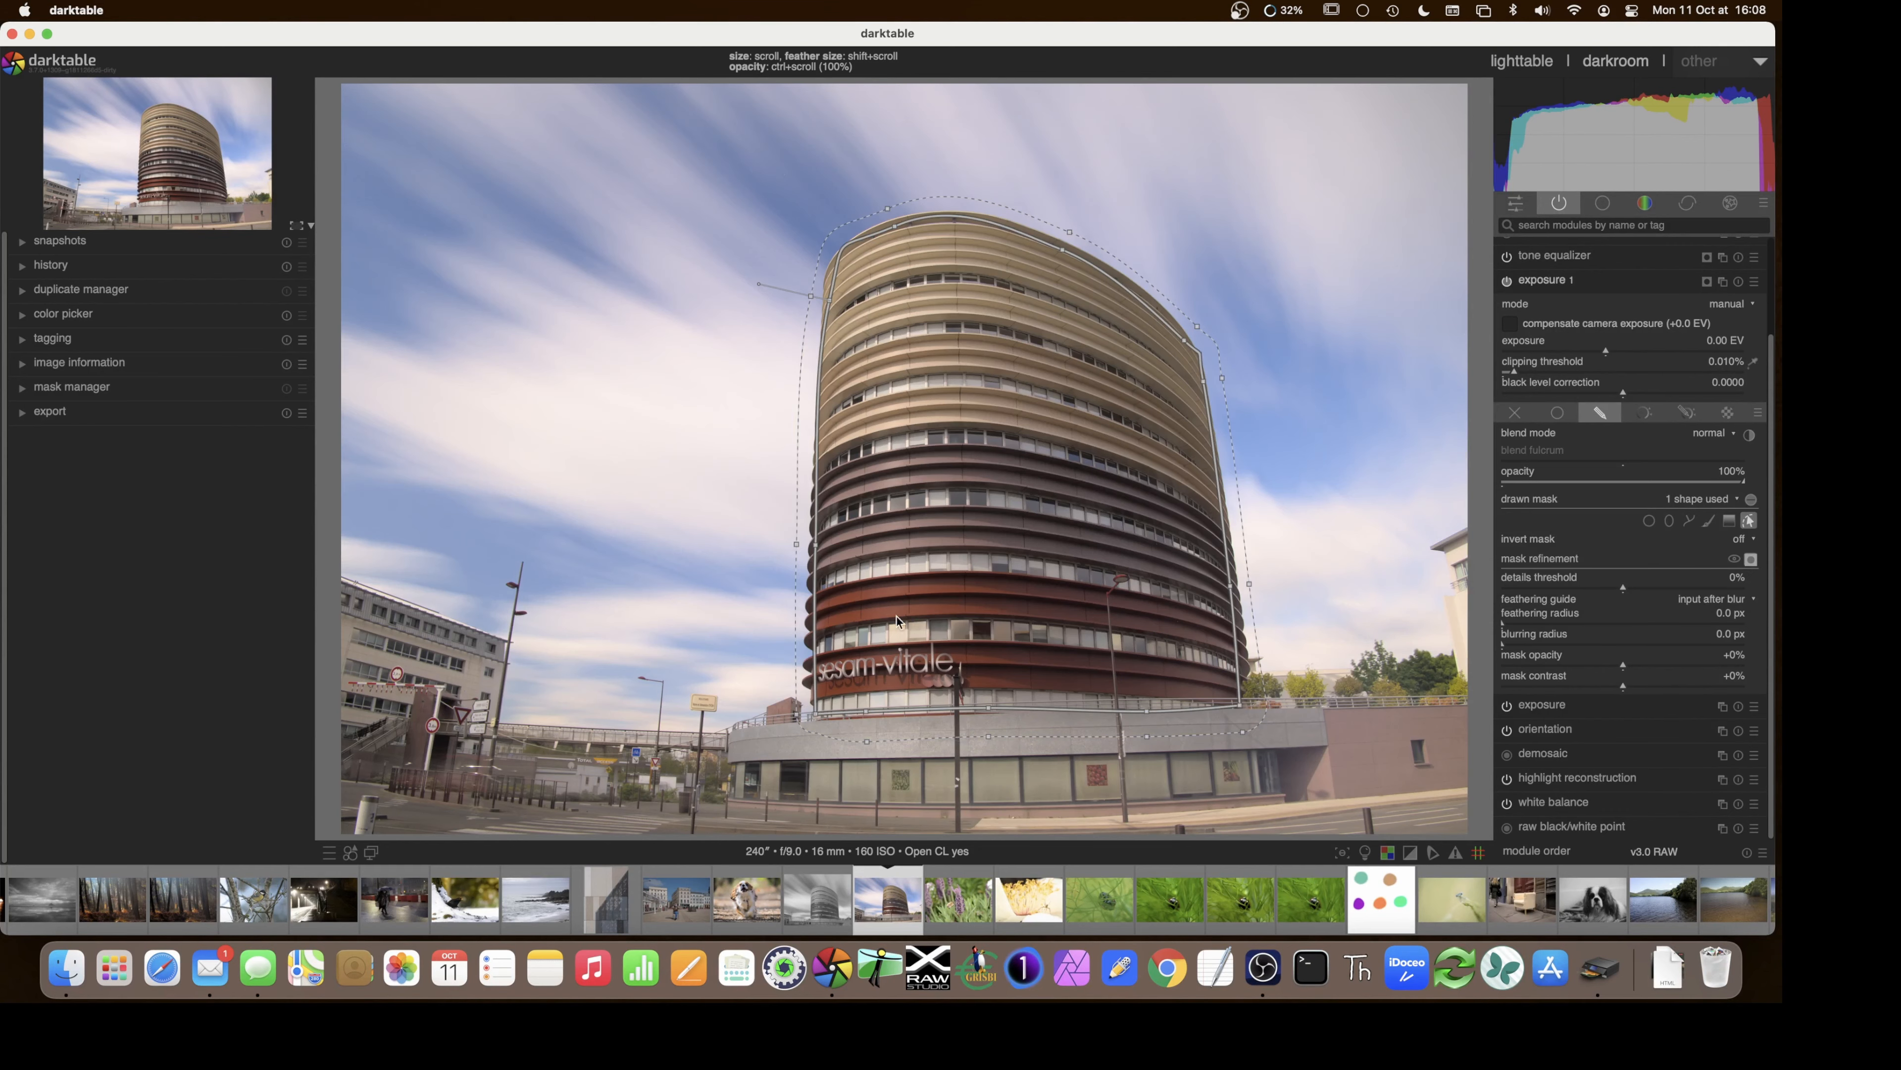
pyautogui.click(1752, 562)
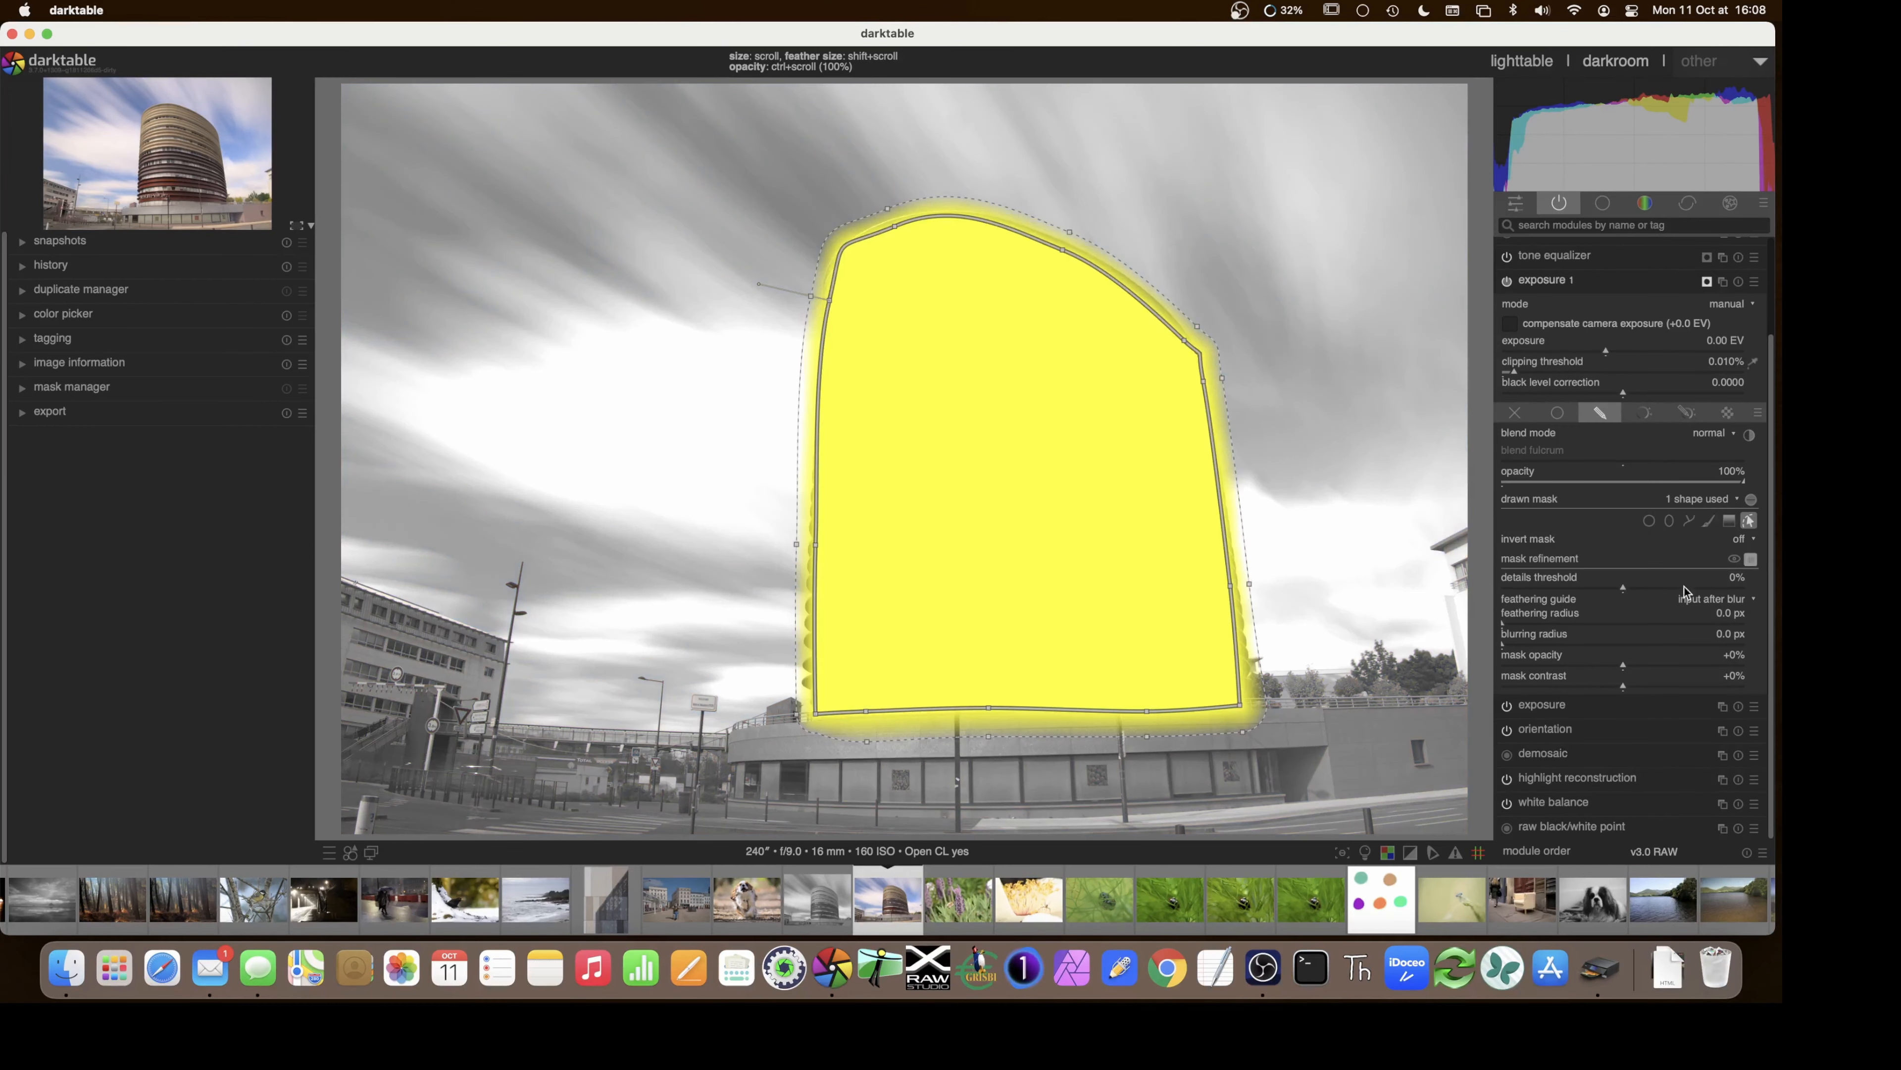
pyautogui.click(1555, 623)
pyautogui.moveTo(1556, 620); pyautogui.dragTo(1595, 625)
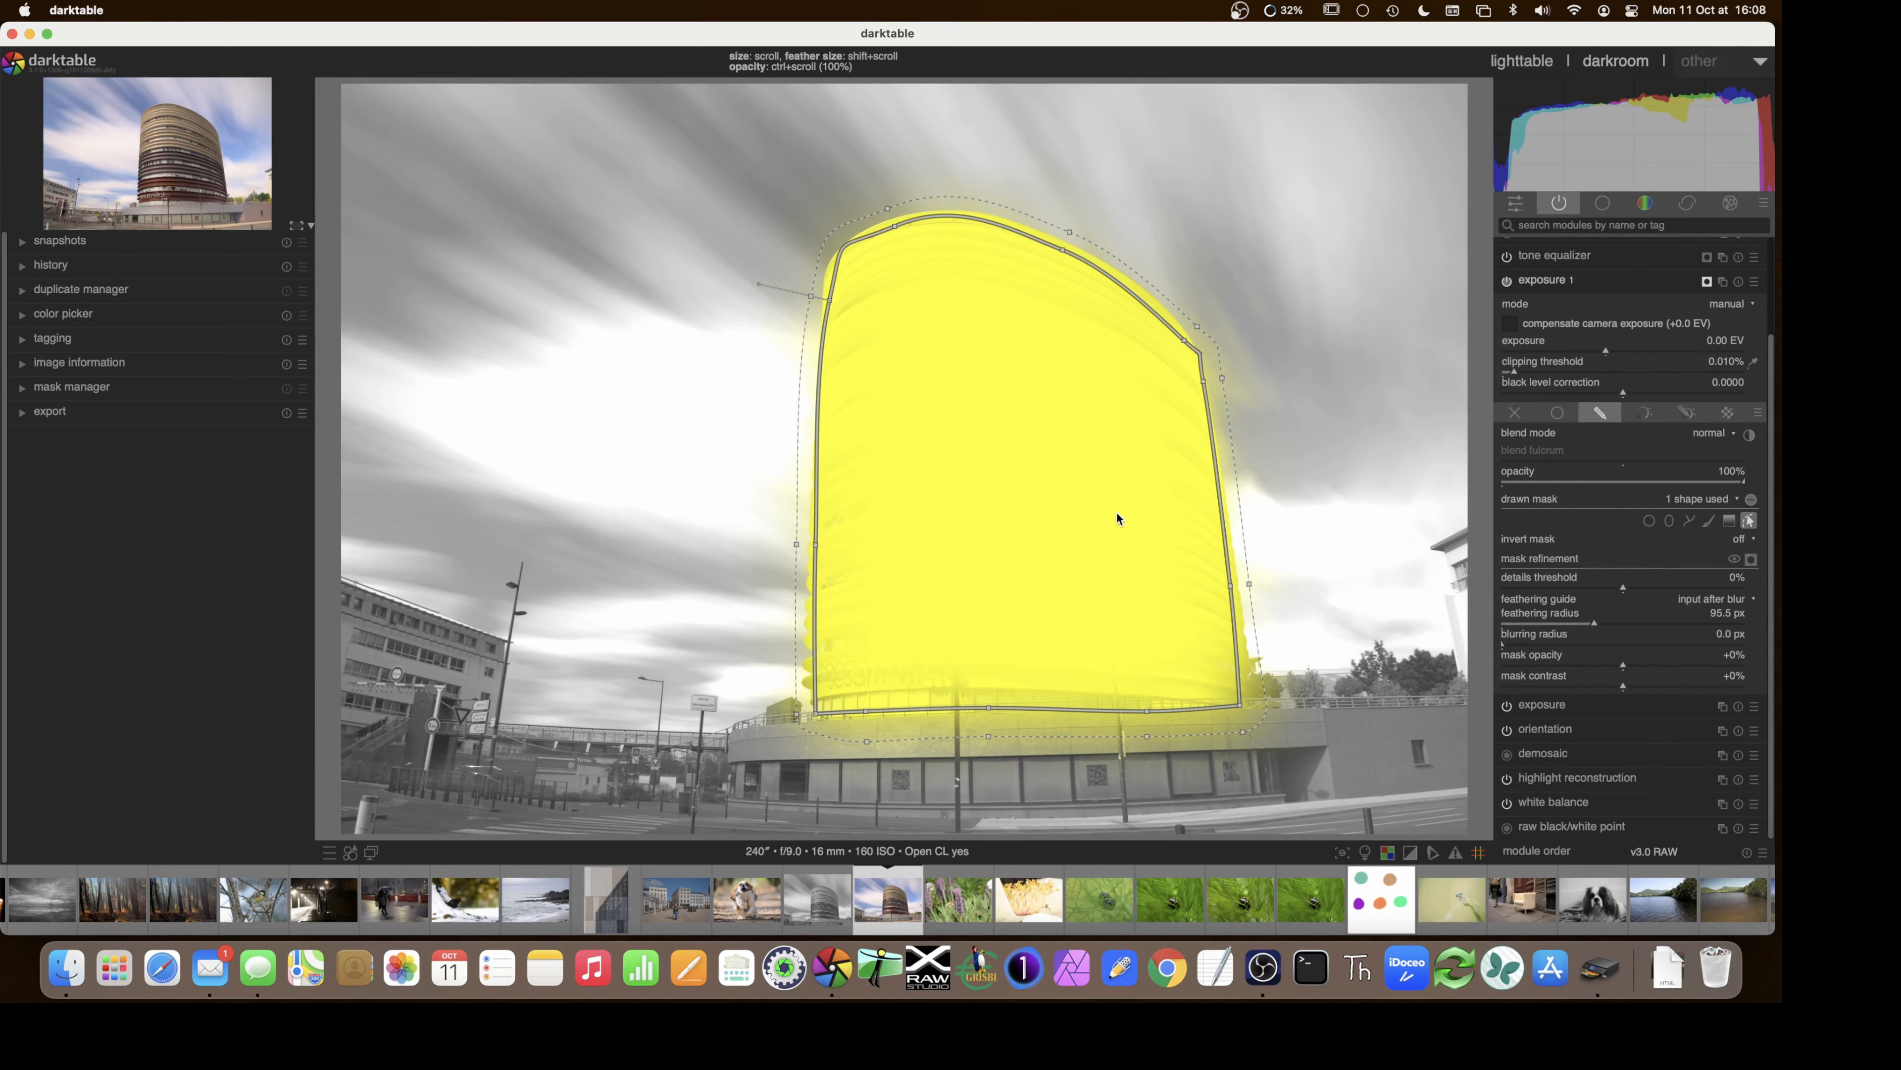
# - Reduce the path's feather size, set the blurring radius to 11.1 px and hide the path outline
pyautogui.scroll(-1, 1117, 513)
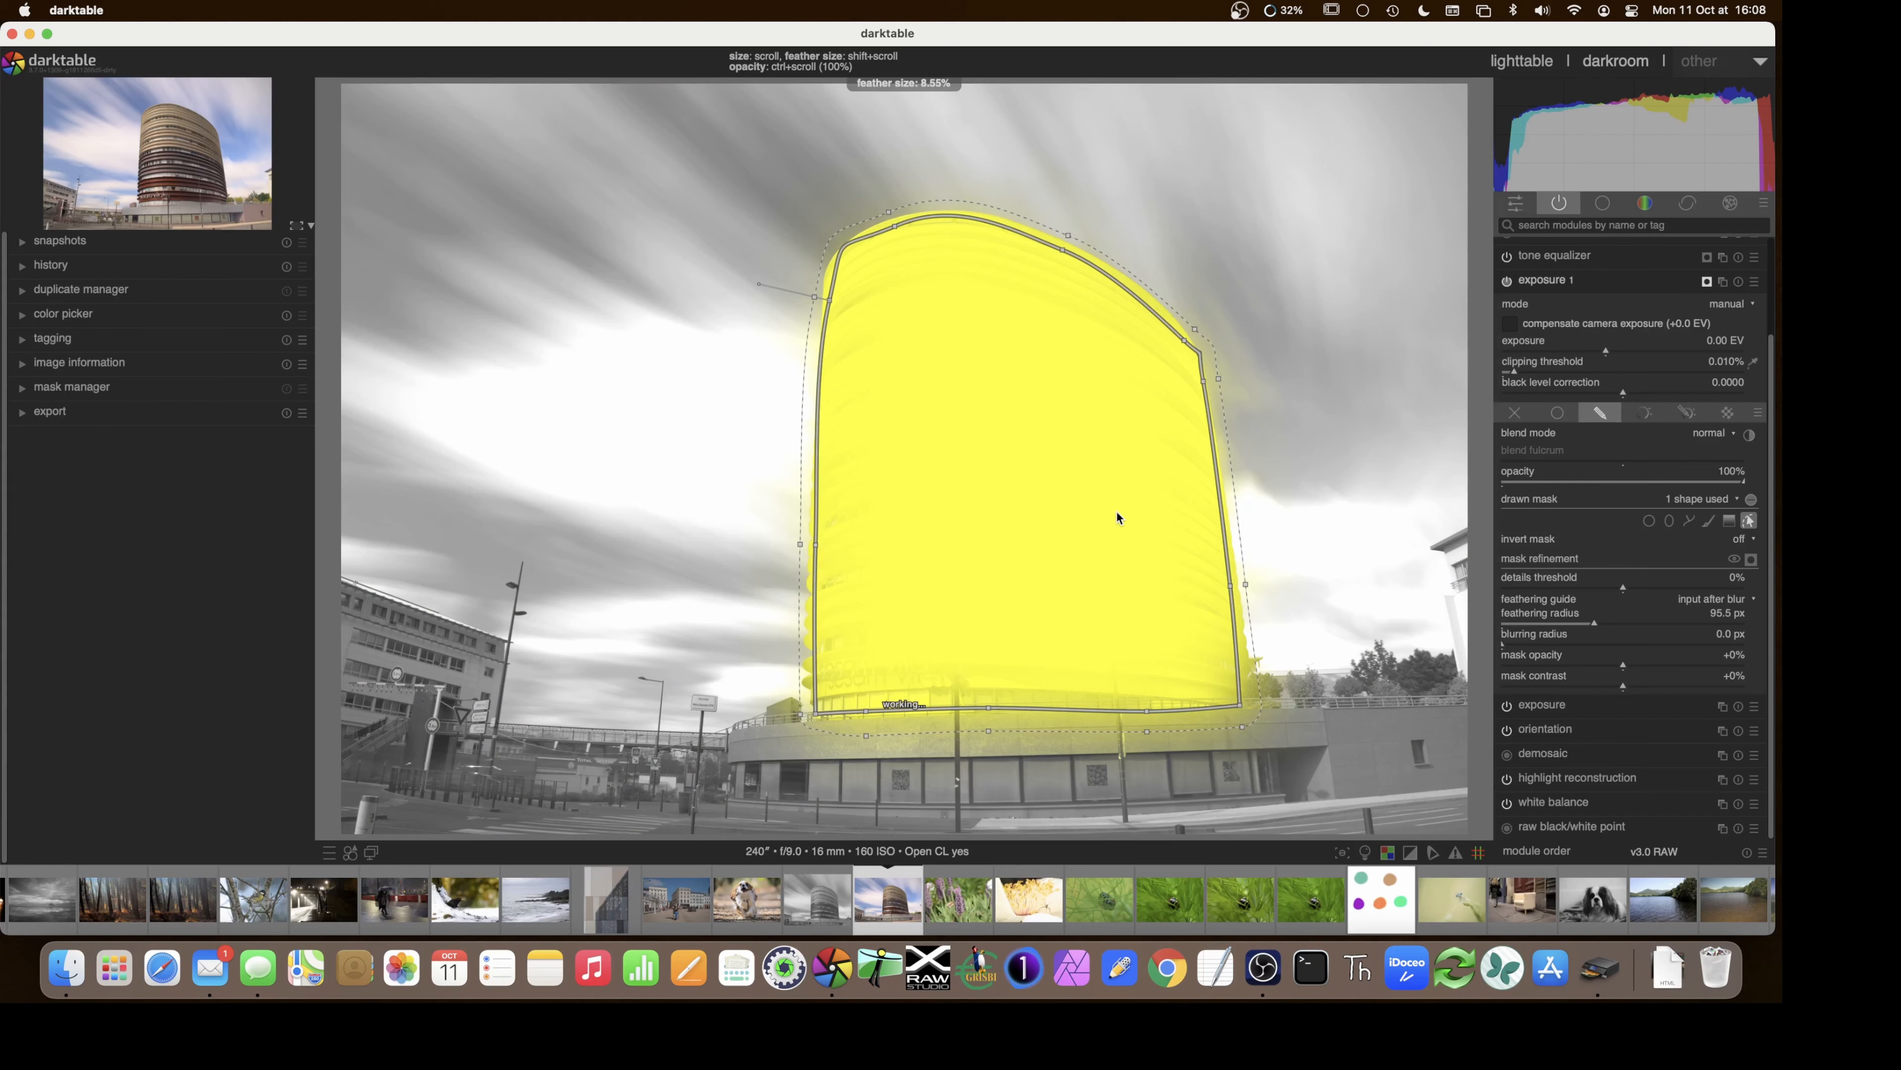
pyautogui.scroll(-1, 1117, 517)
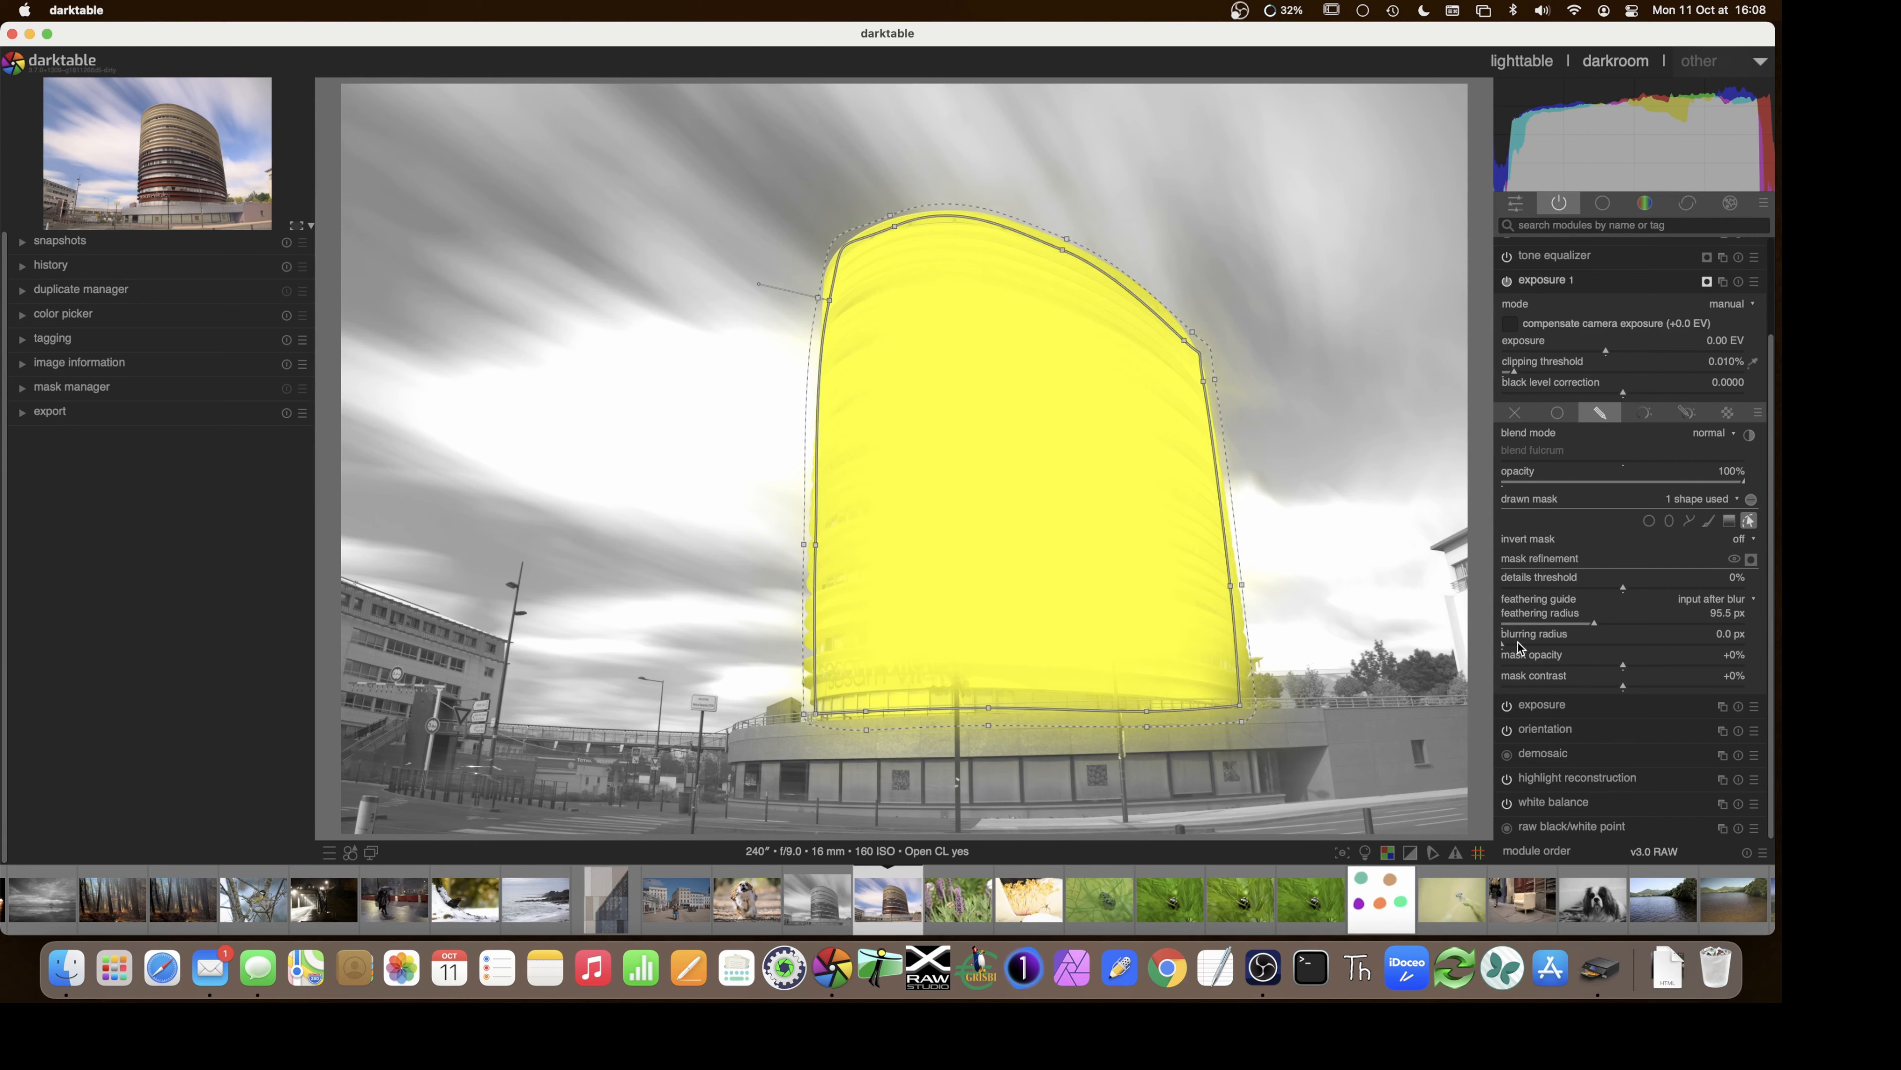
pyautogui.moveTo(1518, 642); pyautogui.dragTo(1529, 641)
pyautogui.click(1750, 520)
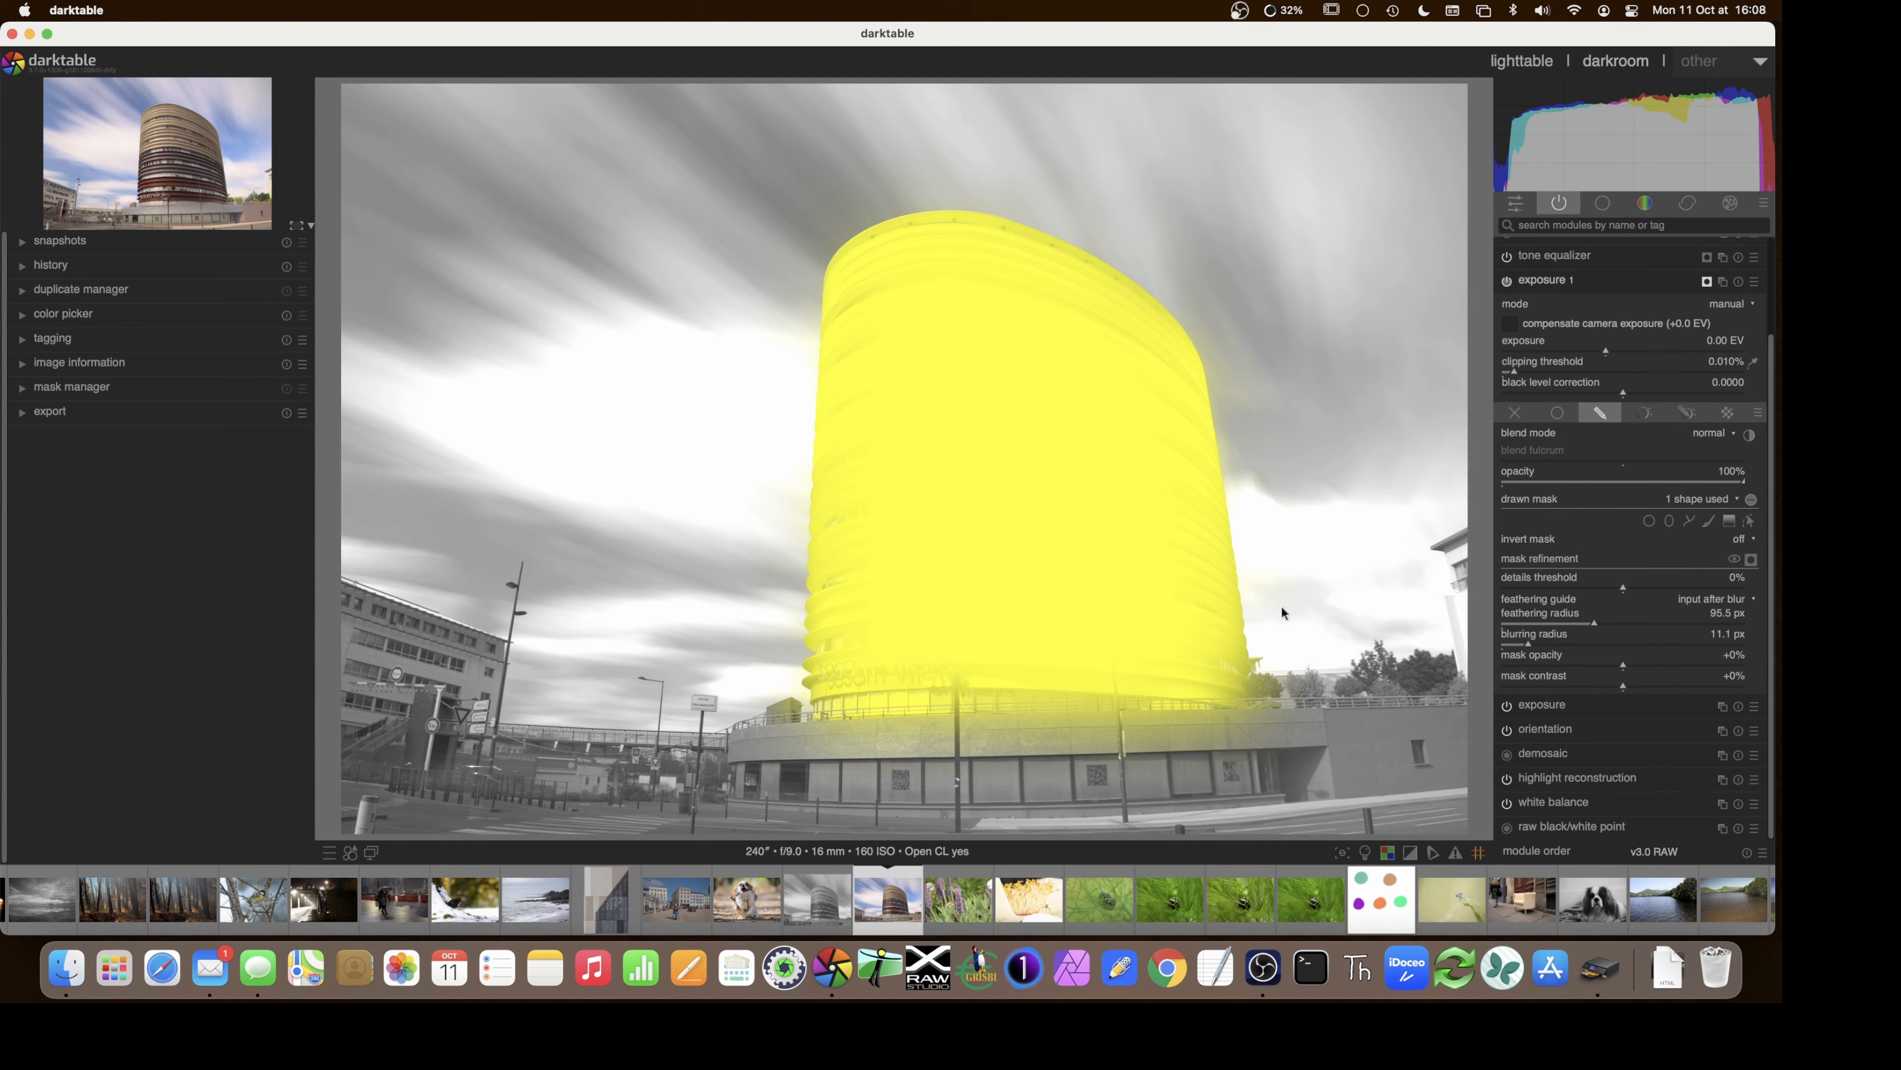
# - Set the mask opacity to +25% and the mask contrast to +27%
pyautogui.moveTo(1647, 668); pyautogui.dragTo(1654, 668)
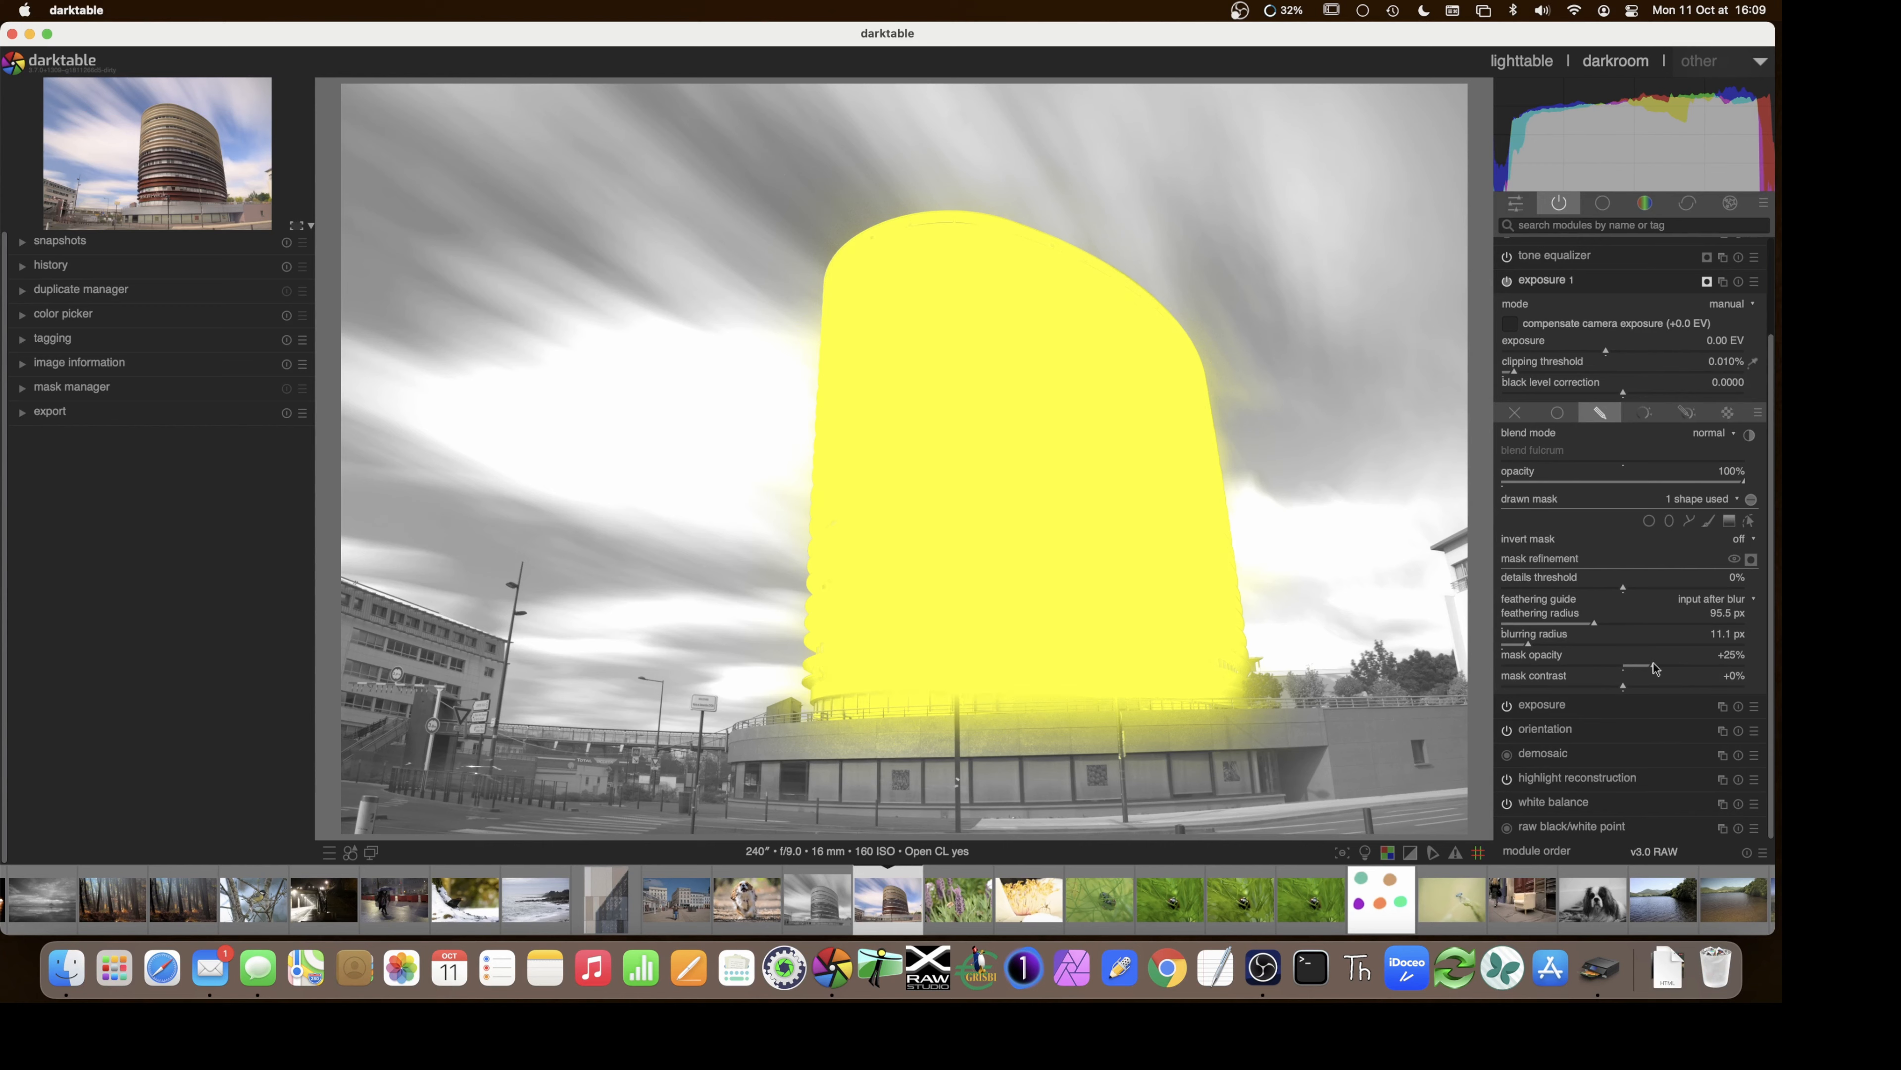
pyautogui.click(1643, 686)
pyautogui.moveTo(1644, 690); pyautogui.dragTo(1648, 690)
pyautogui.click(1603, 686)
pyautogui.click(1658, 689)
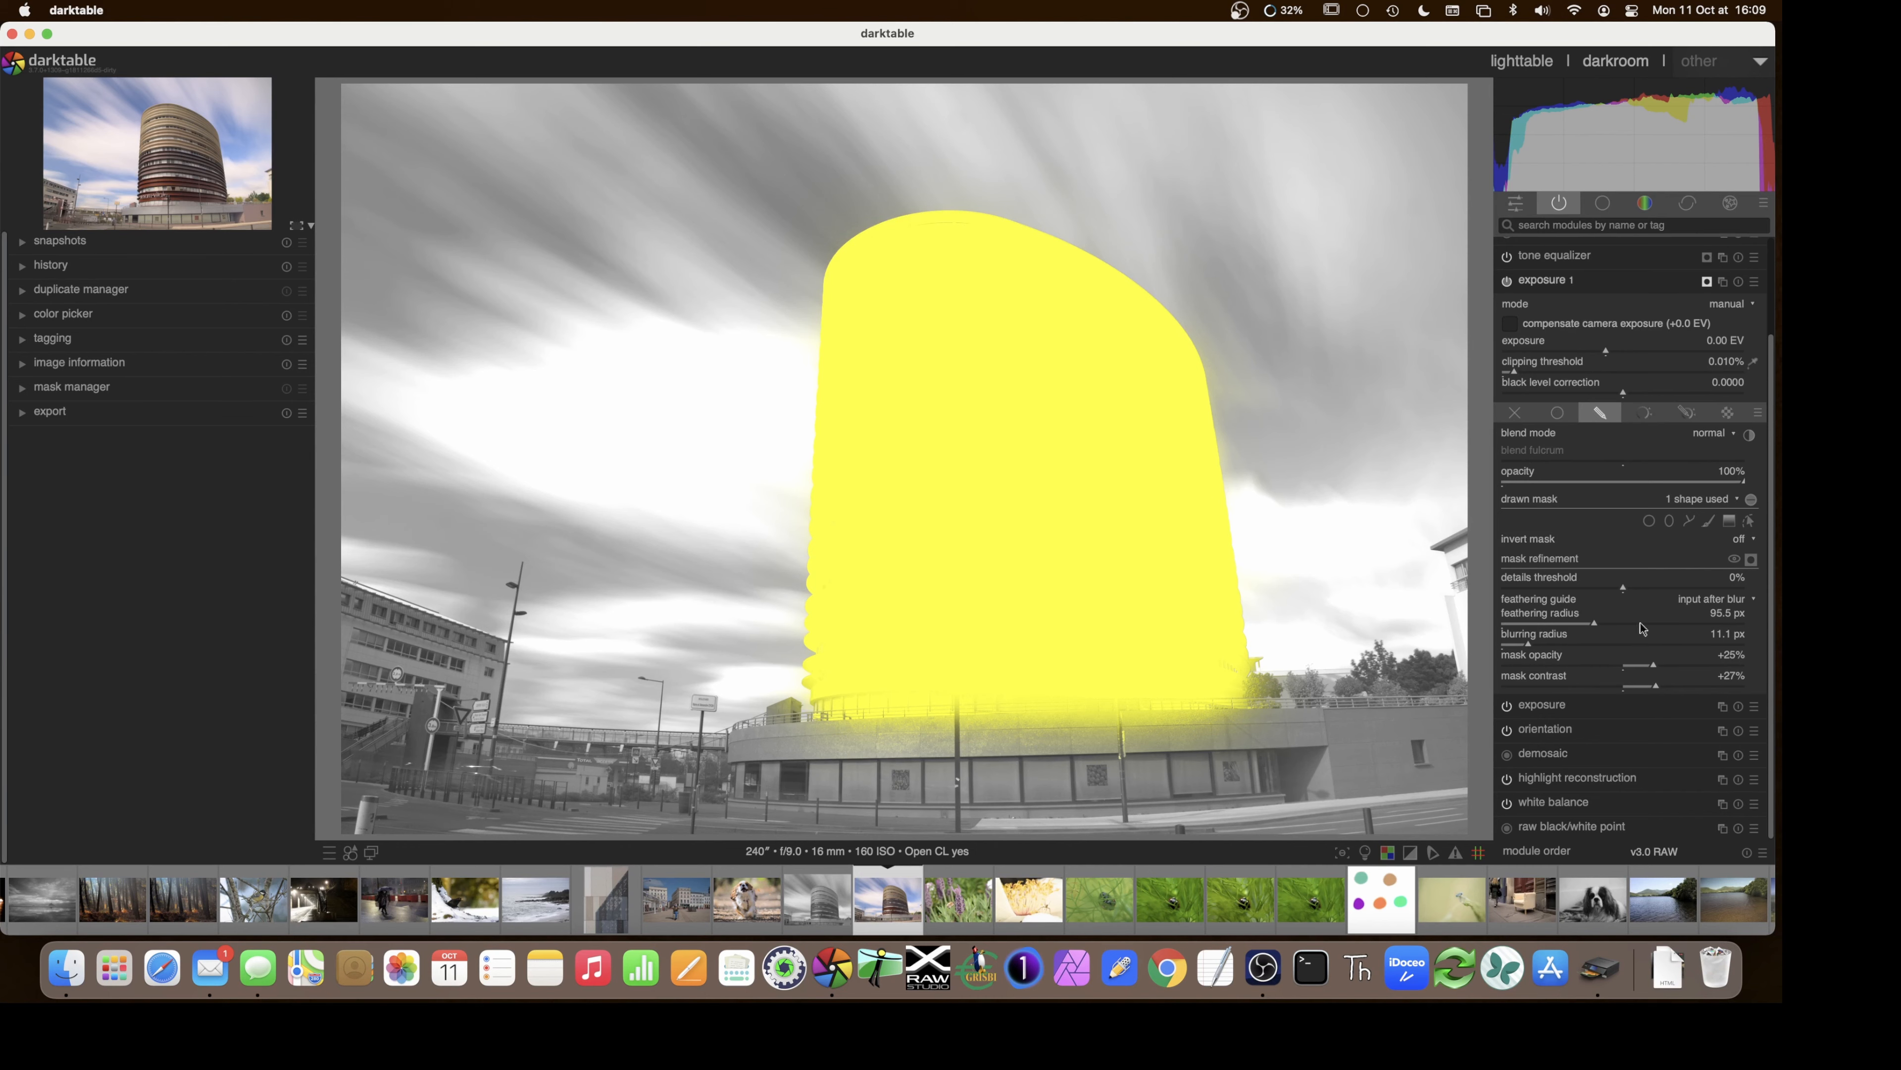
# - Hide the mask overlay and raise the masked exposure of the tower to 3.90 EV
pyautogui.click(1751, 561)
pyautogui.moveTo(1607, 352); pyautogui.dragTo(1740, 352)
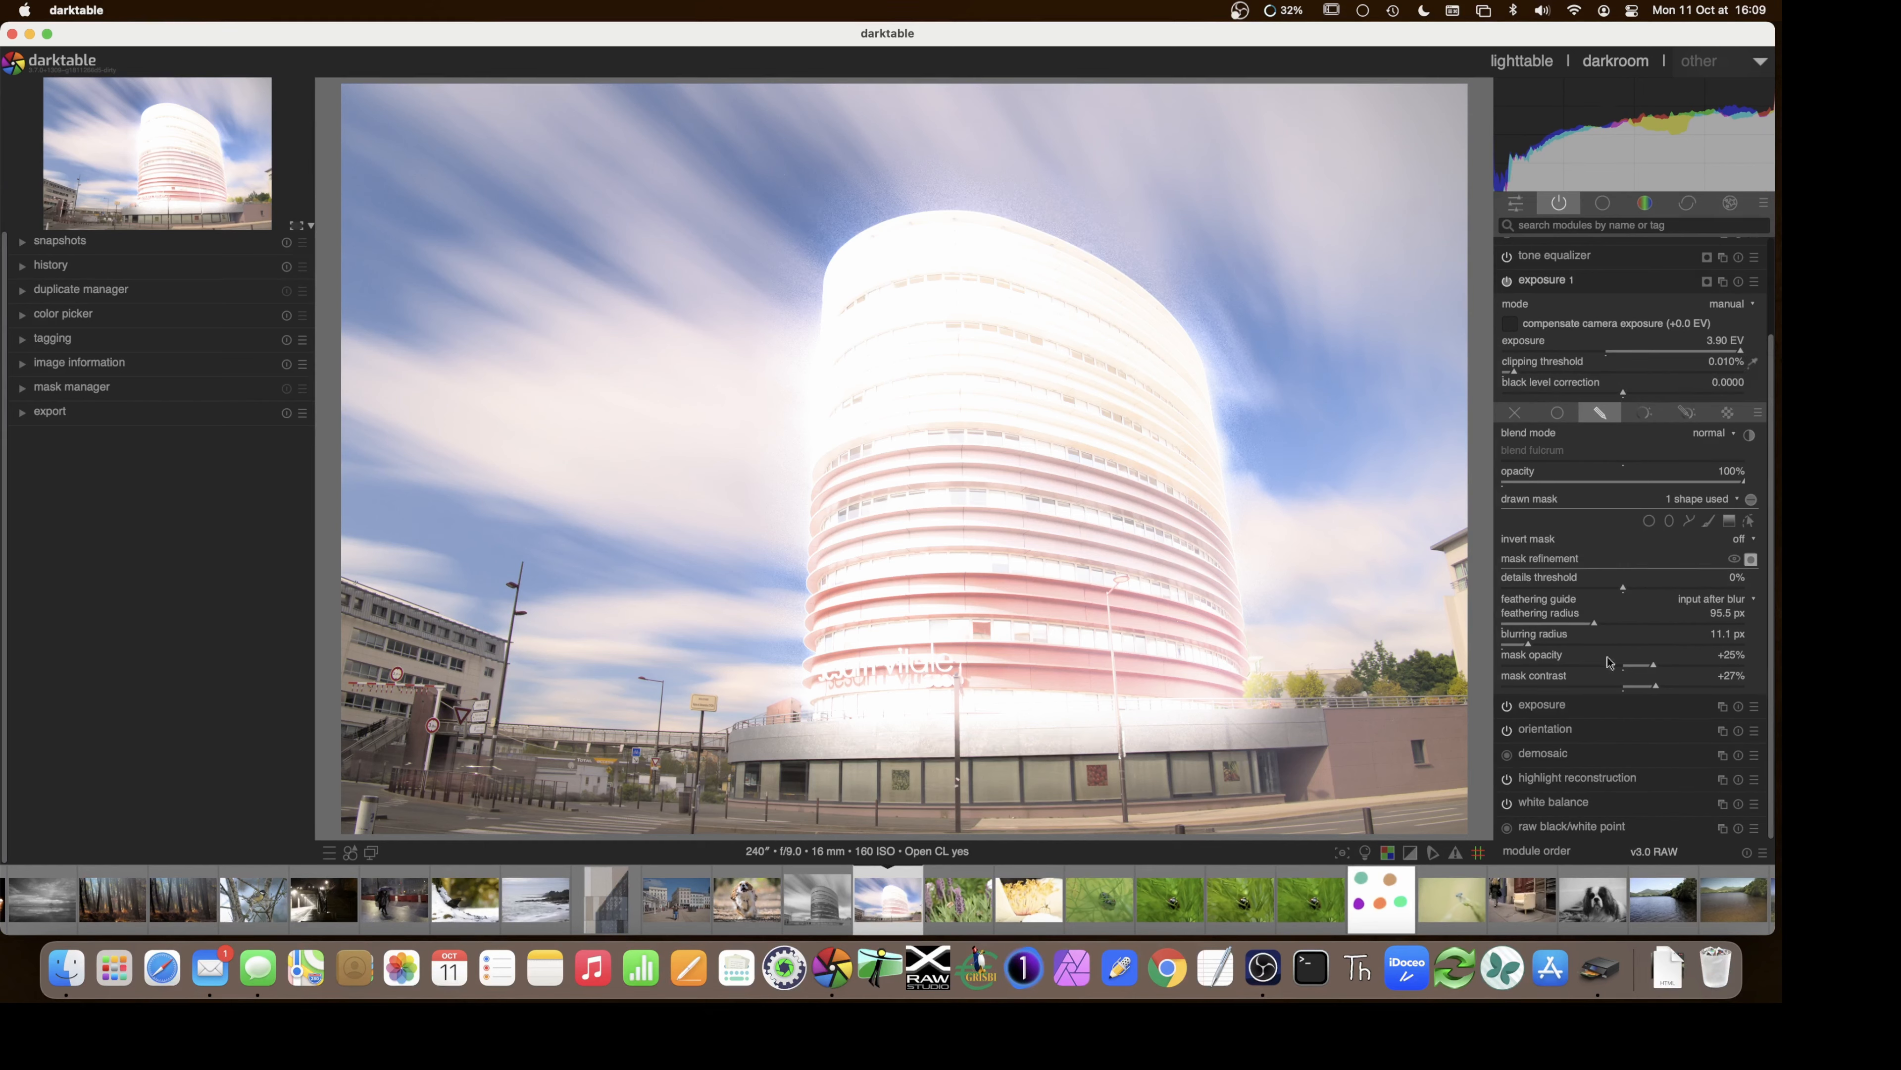
# - Refine the tower mask with a feathering radius of 52.7 px, blurring radius of 19.3 px and mask opacity of +3%
pyautogui.moveTo(1513, 645)
pyautogui.mouseDown()
pyautogui.moveTo(1655, 626)
pyautogui.moveTo(1532, 628)
pyautogui.mouseUp()
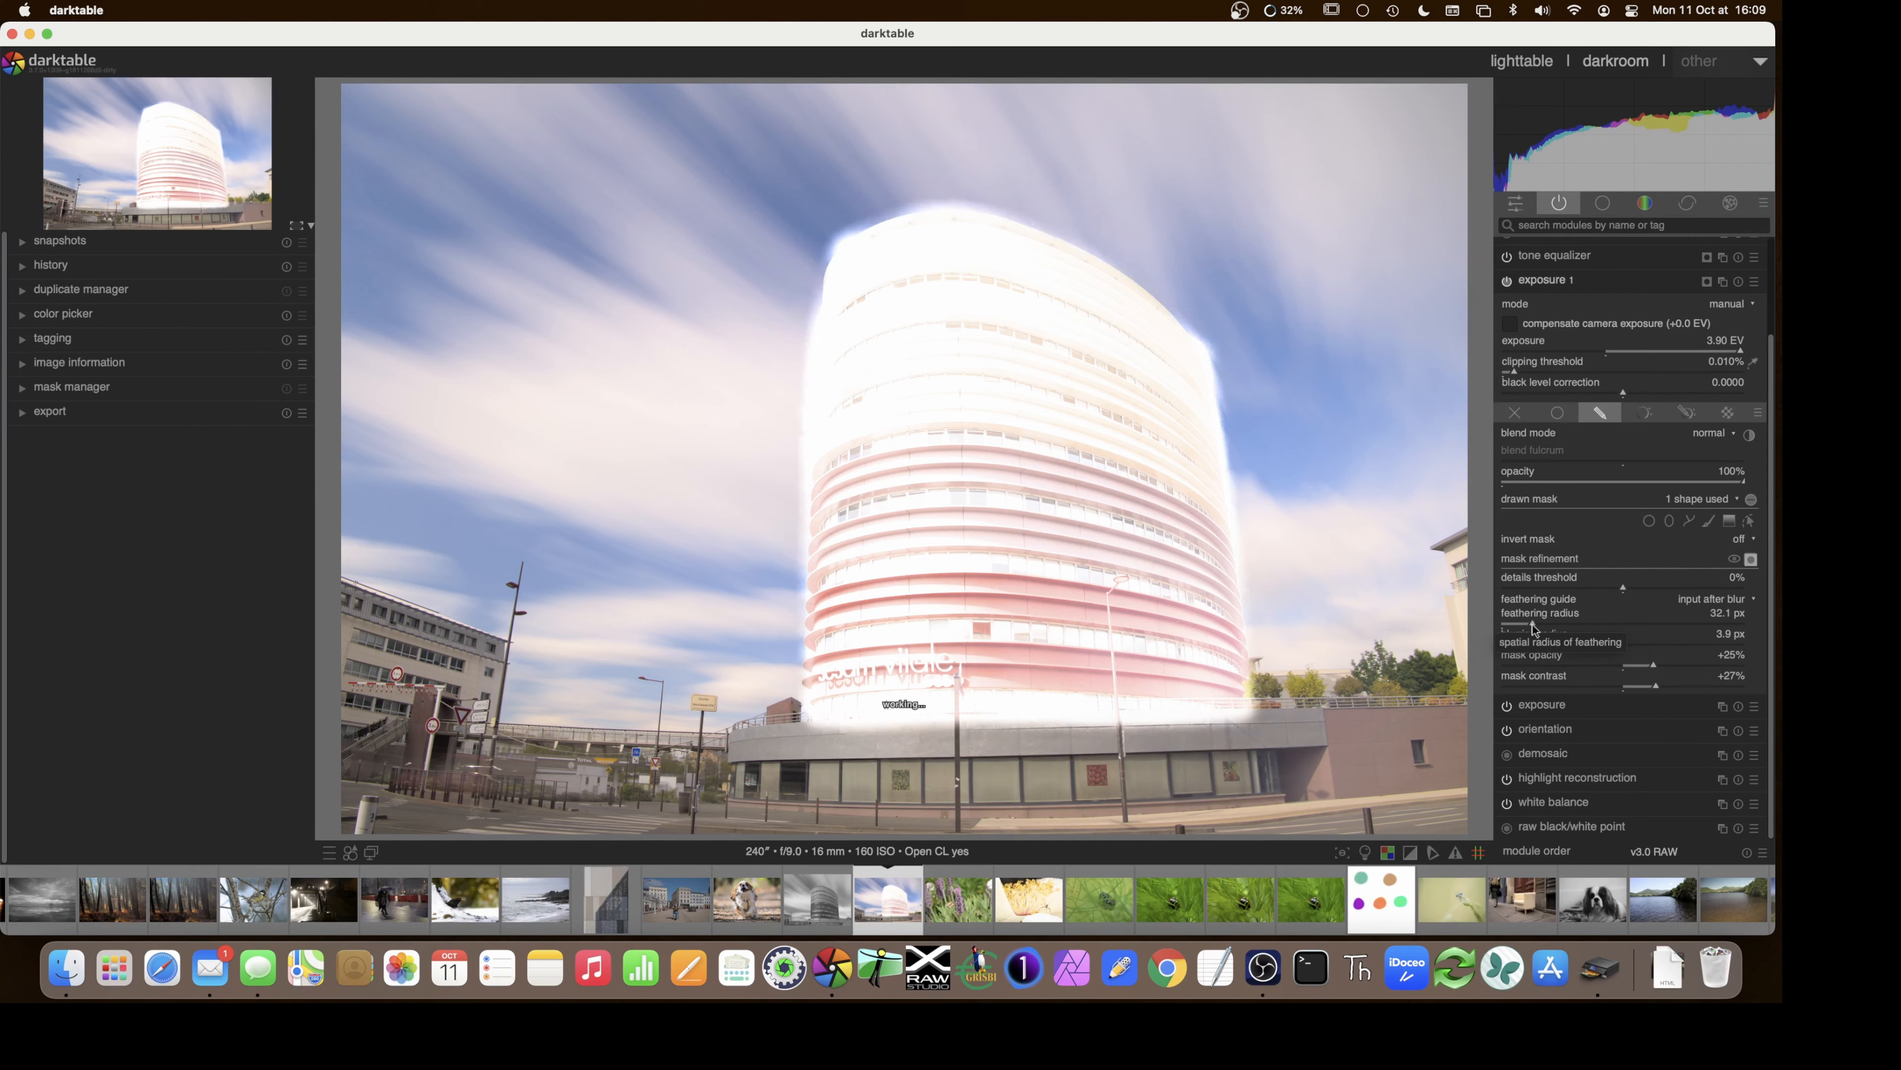
pyautogui.moveTo(1531, 624); pyautogui.dragTo(1552, 623)
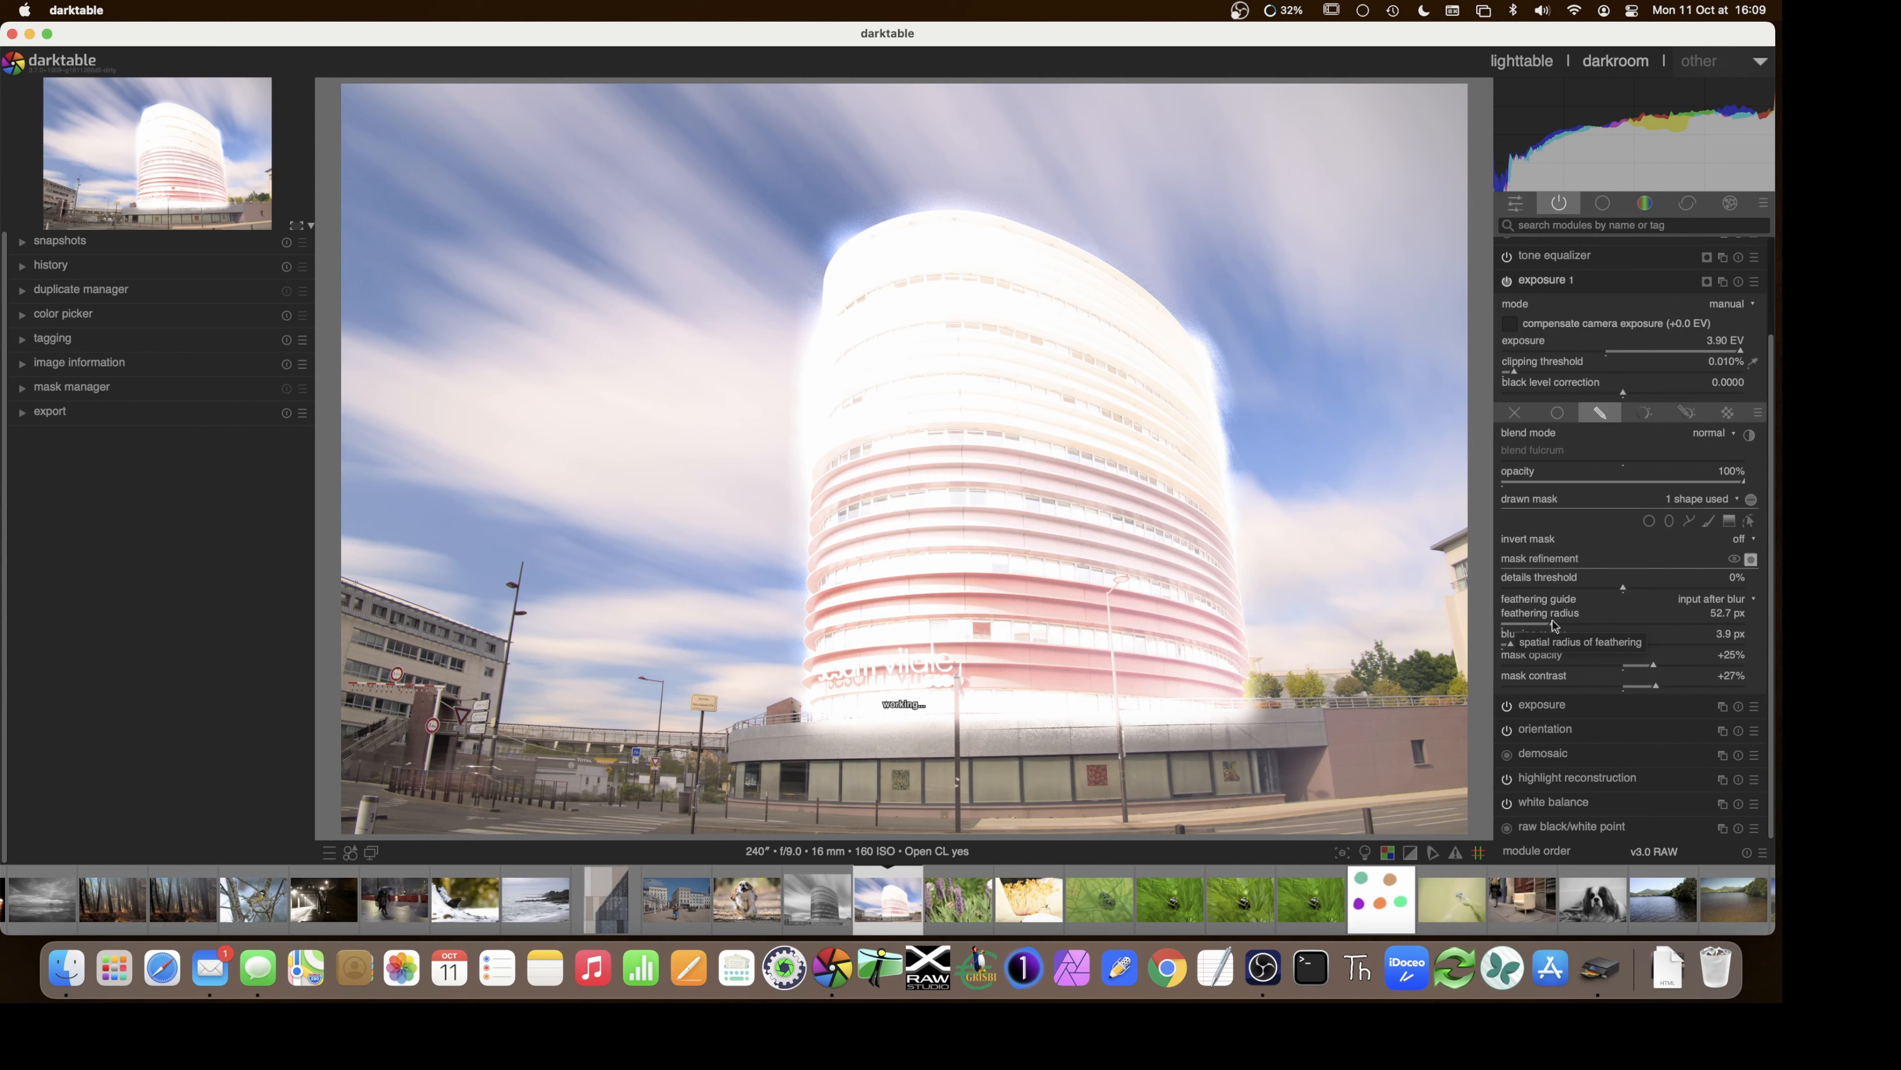
pyautogui.click(1588, 644)
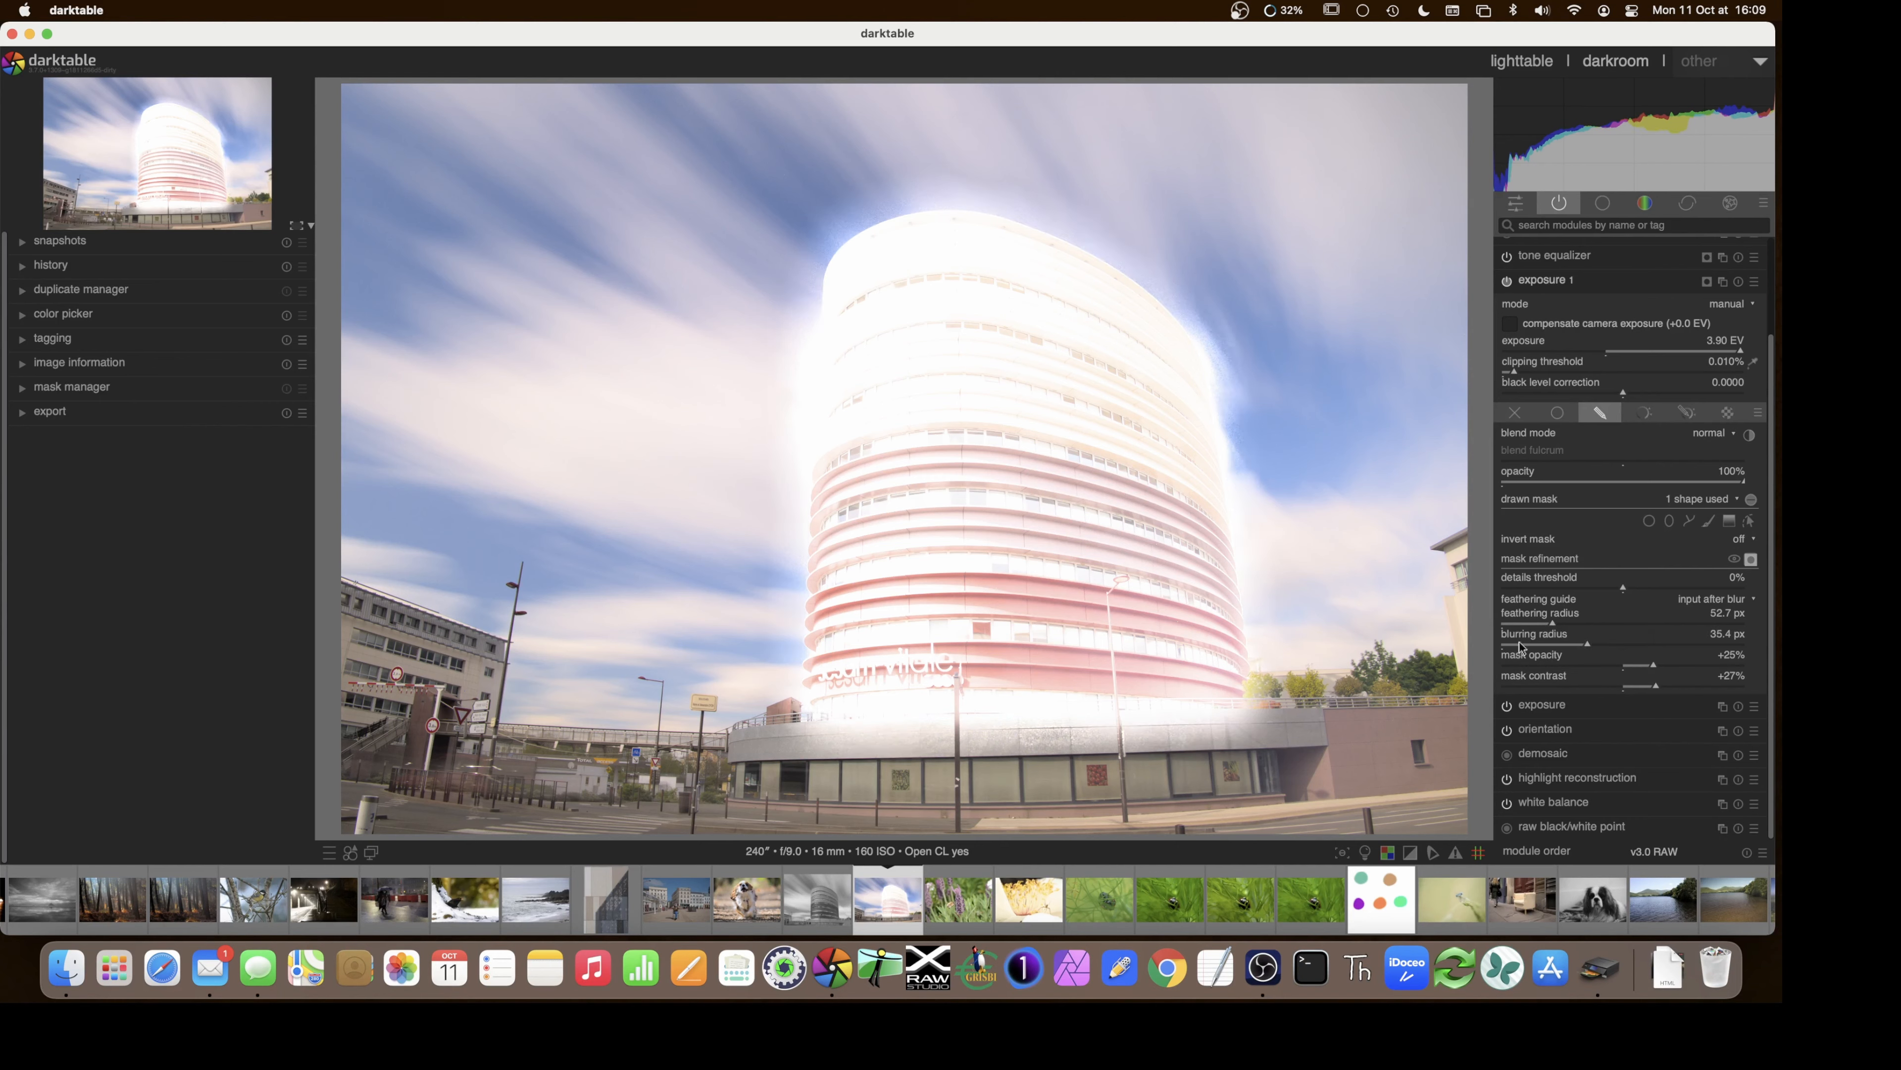
pyautogui.click(1548, 645)
pyautogui.click(1627, 666)
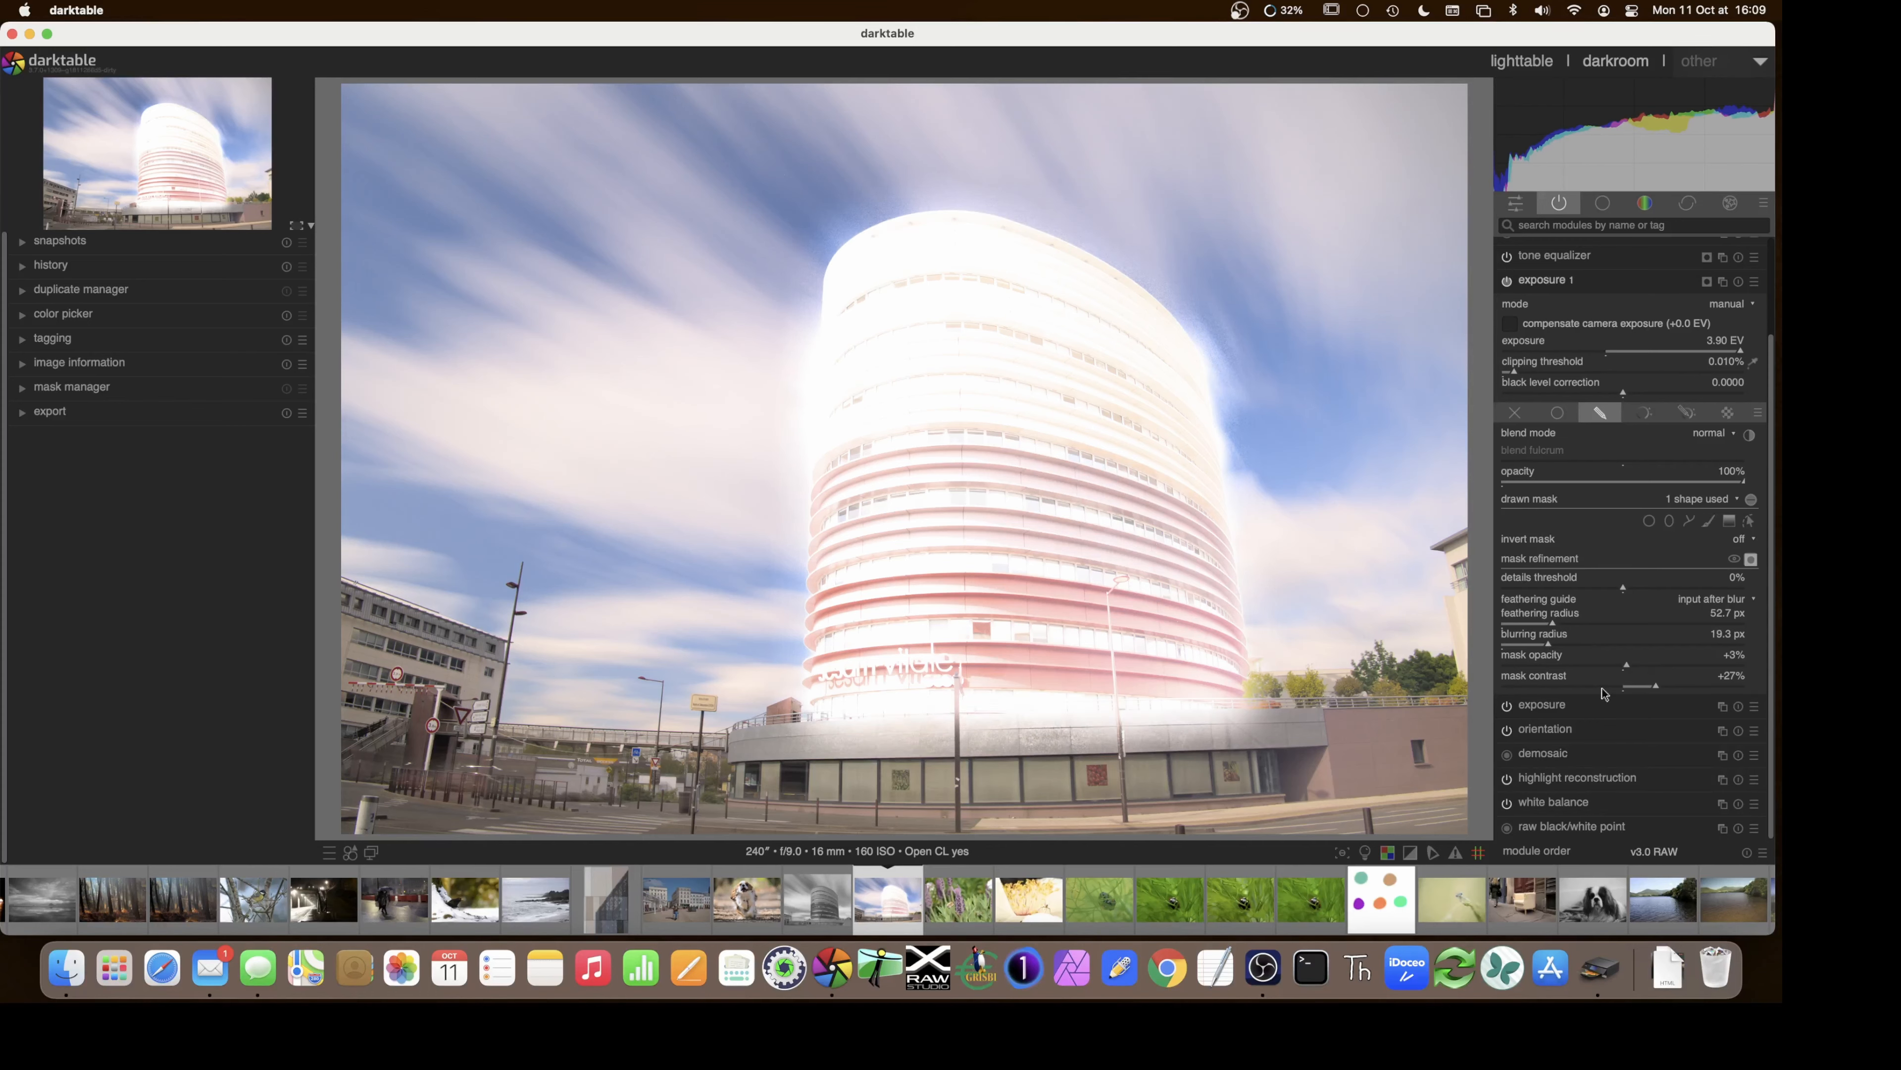
# - Set the mask contrast to +81%, and switch the masked exposure instance off and on to compare the result
pyautogui.click(1695, 686)
pyautogui.click(1716, 688)
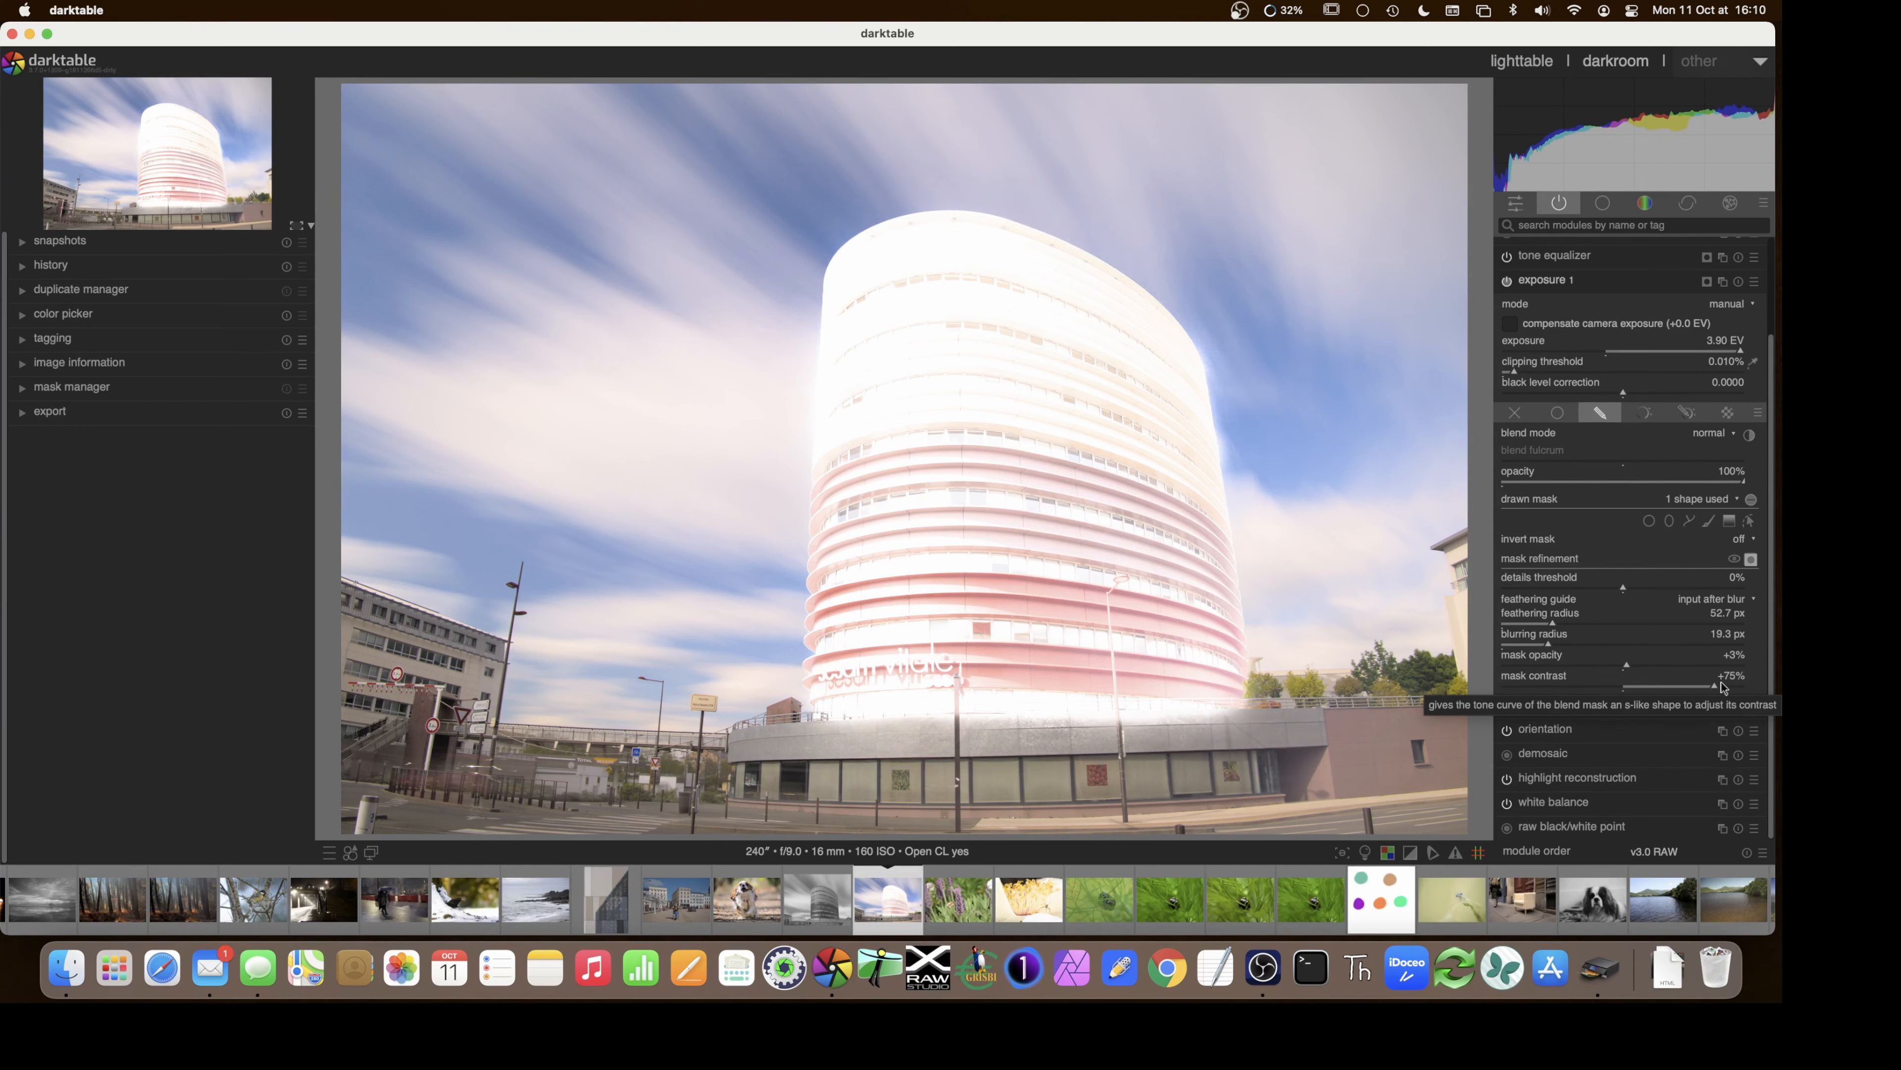
pyautogui.click(1723, 687)
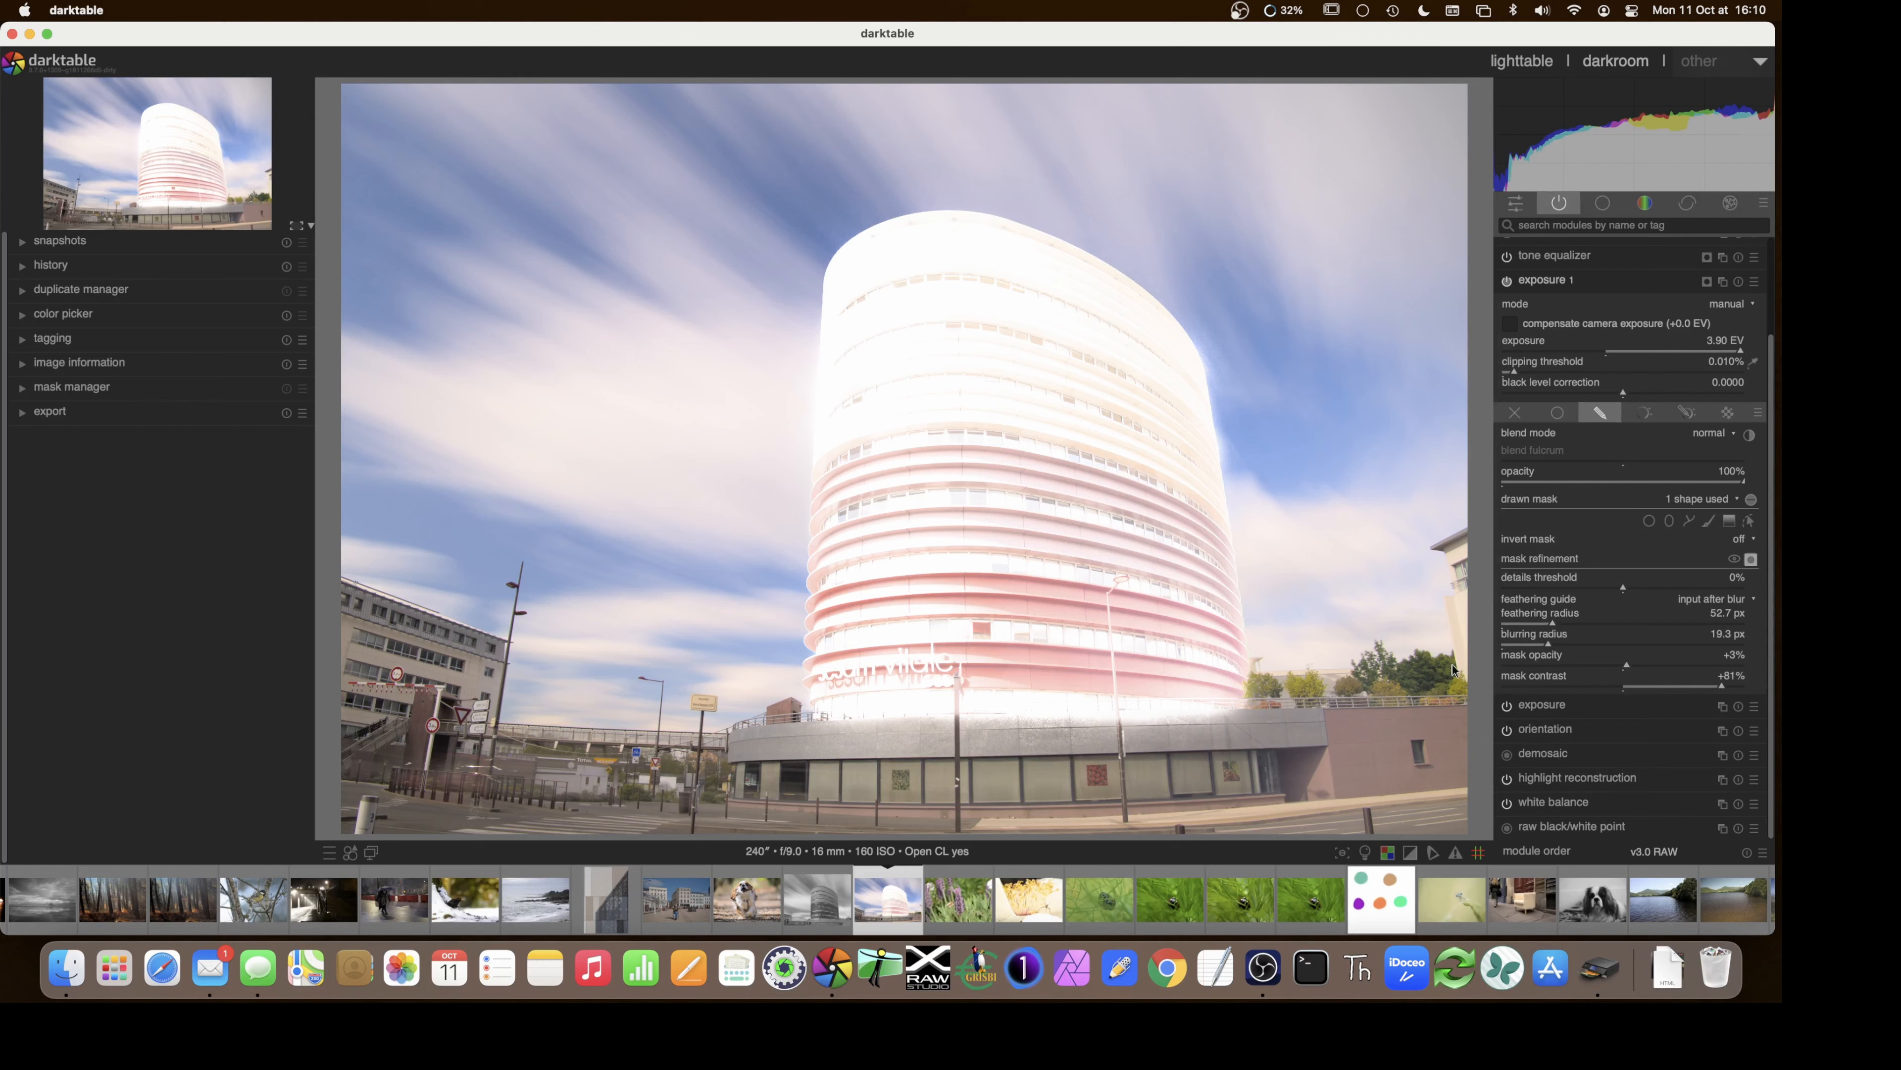
pyautogui.click(1507, 280)
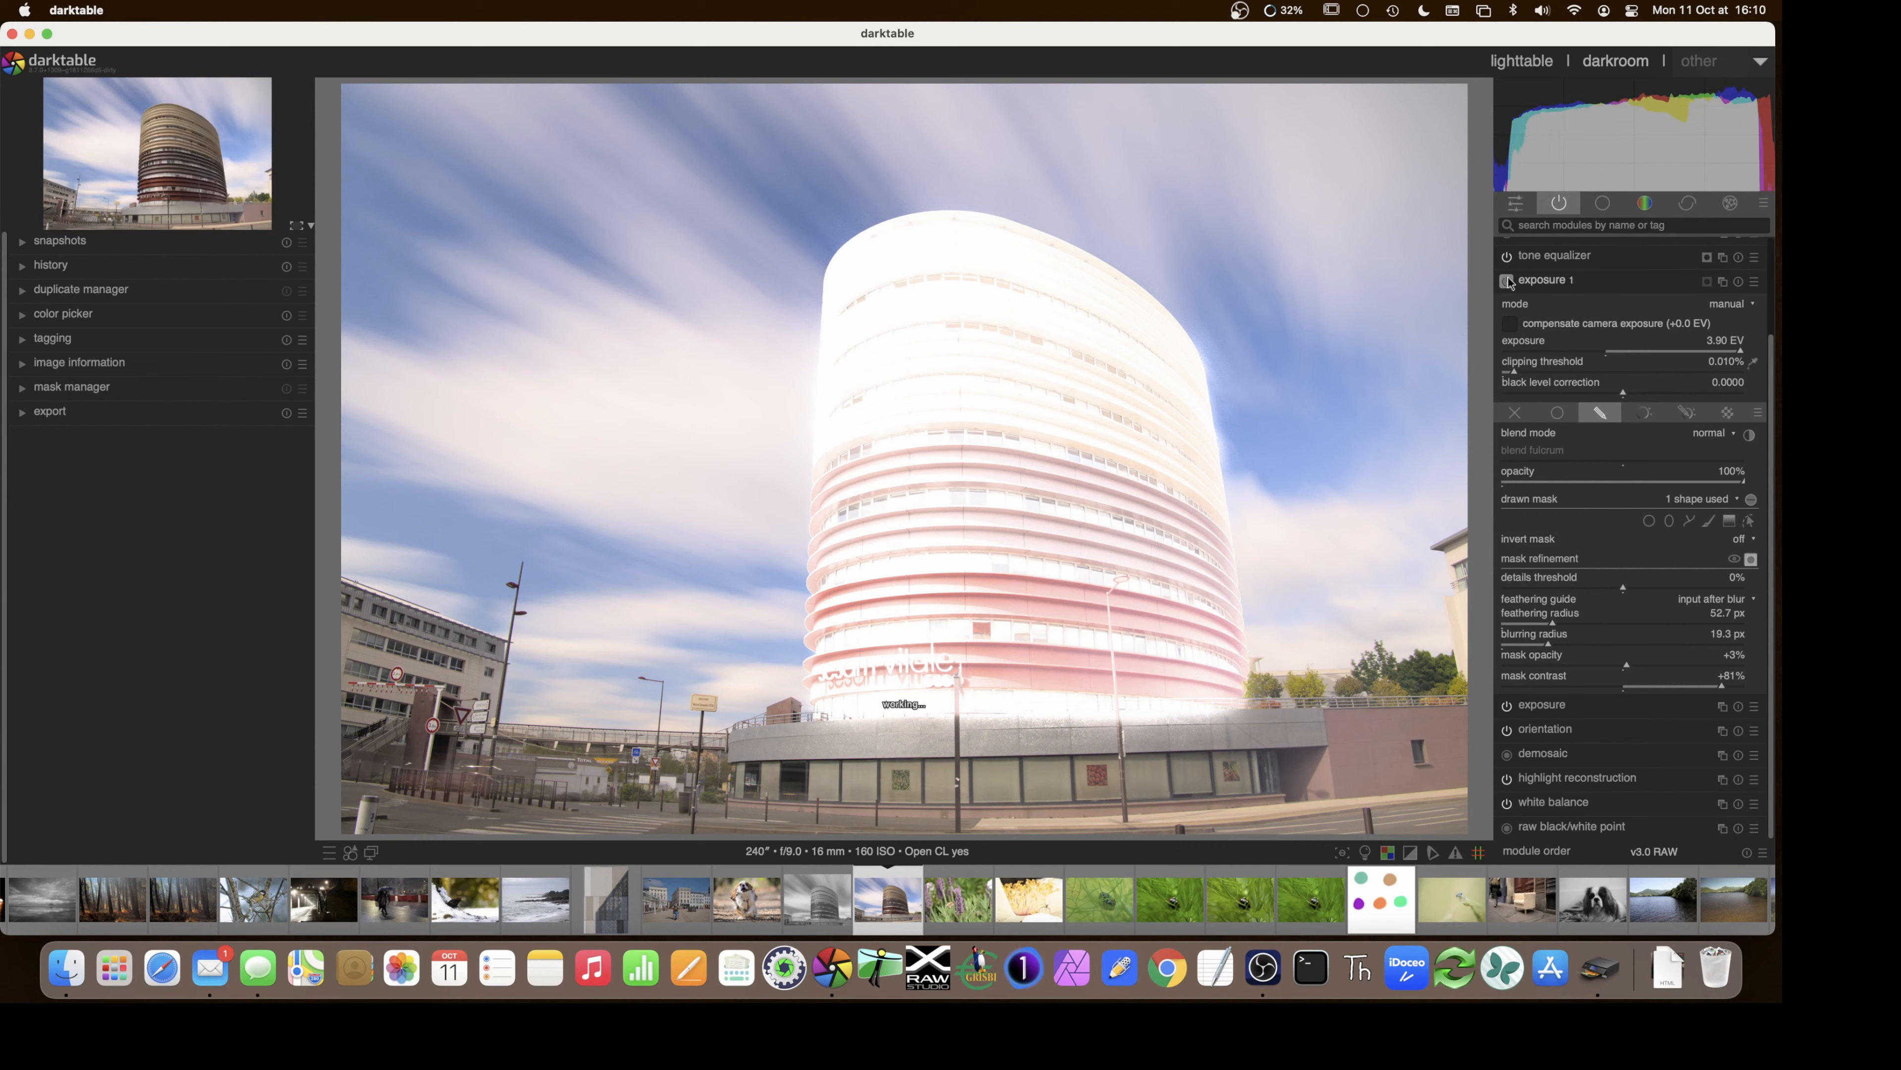
pyautogui.click(1508, 281)
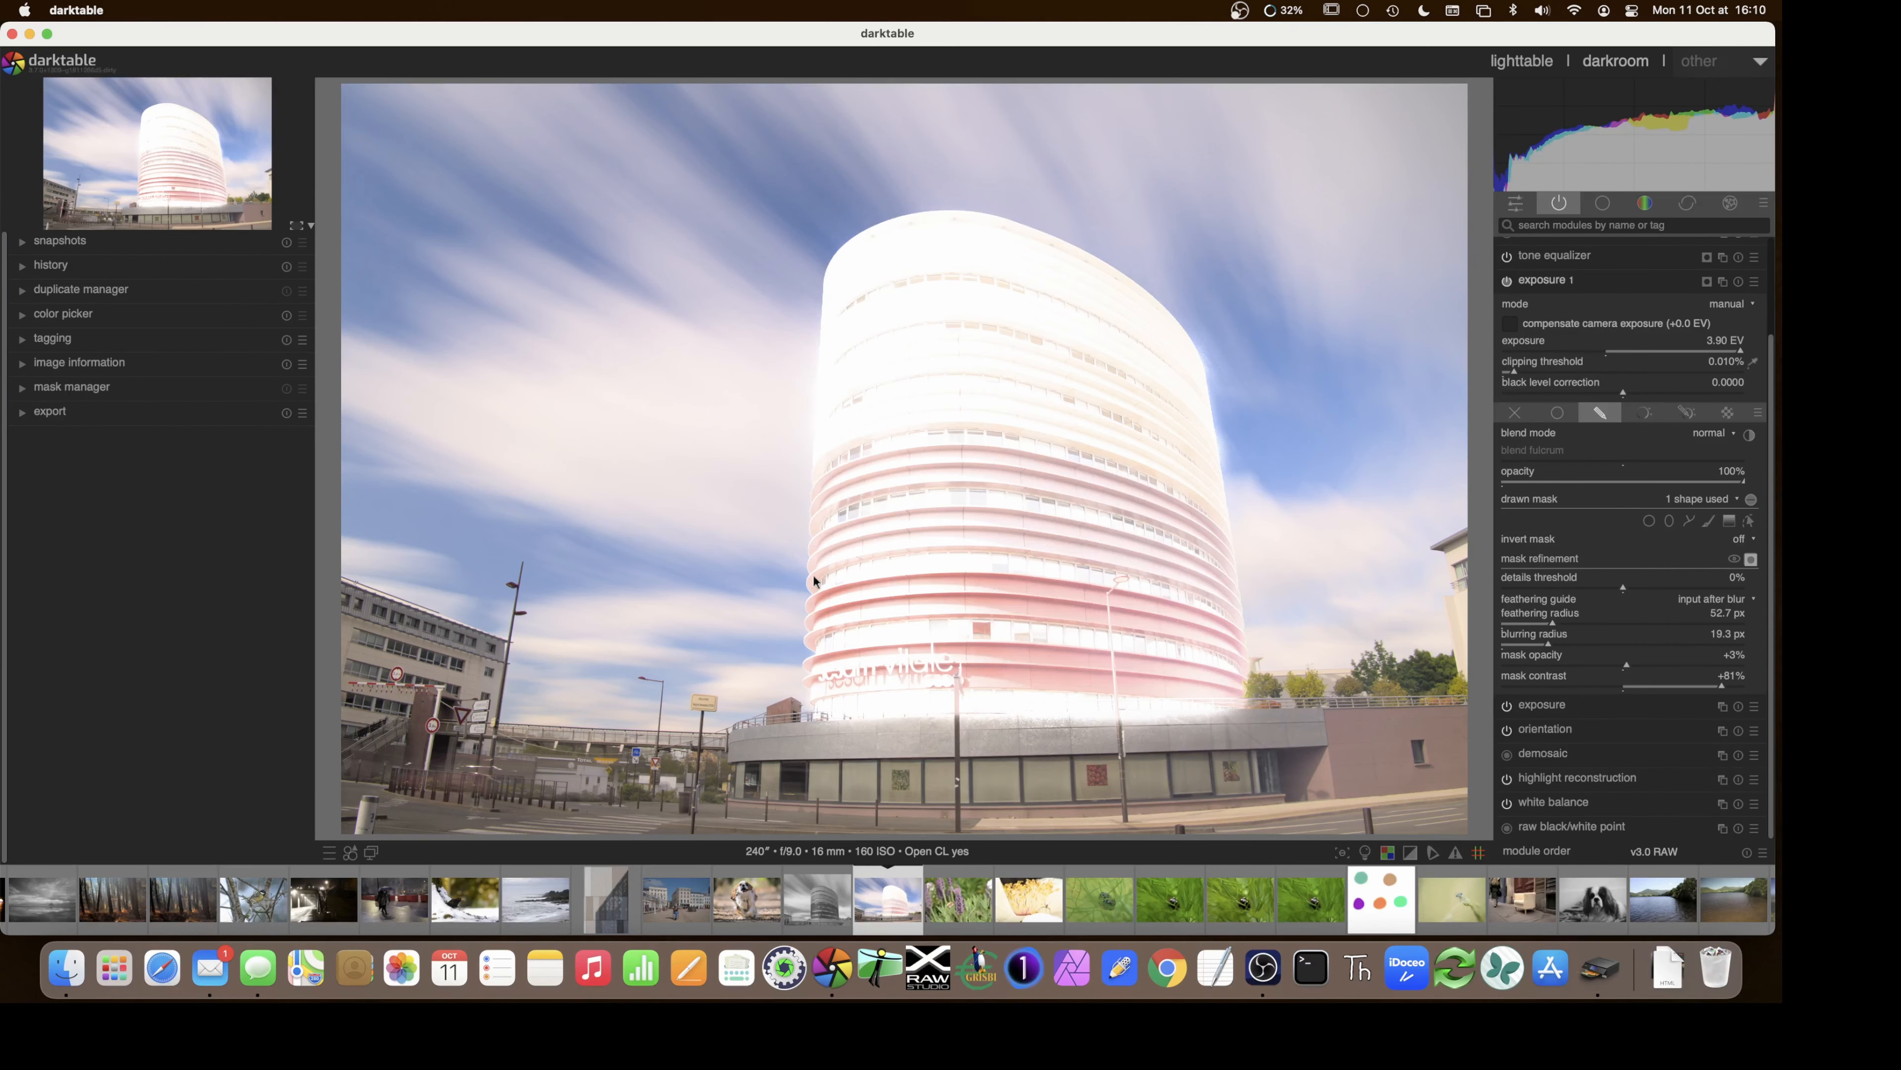
# - Inspect the brightened tower's mask edges at 100% zoom along its side, roof line and opposite side
pyautogui.scroll(3, 812, 579)
pyautogui.scroll(1, 803, 588)
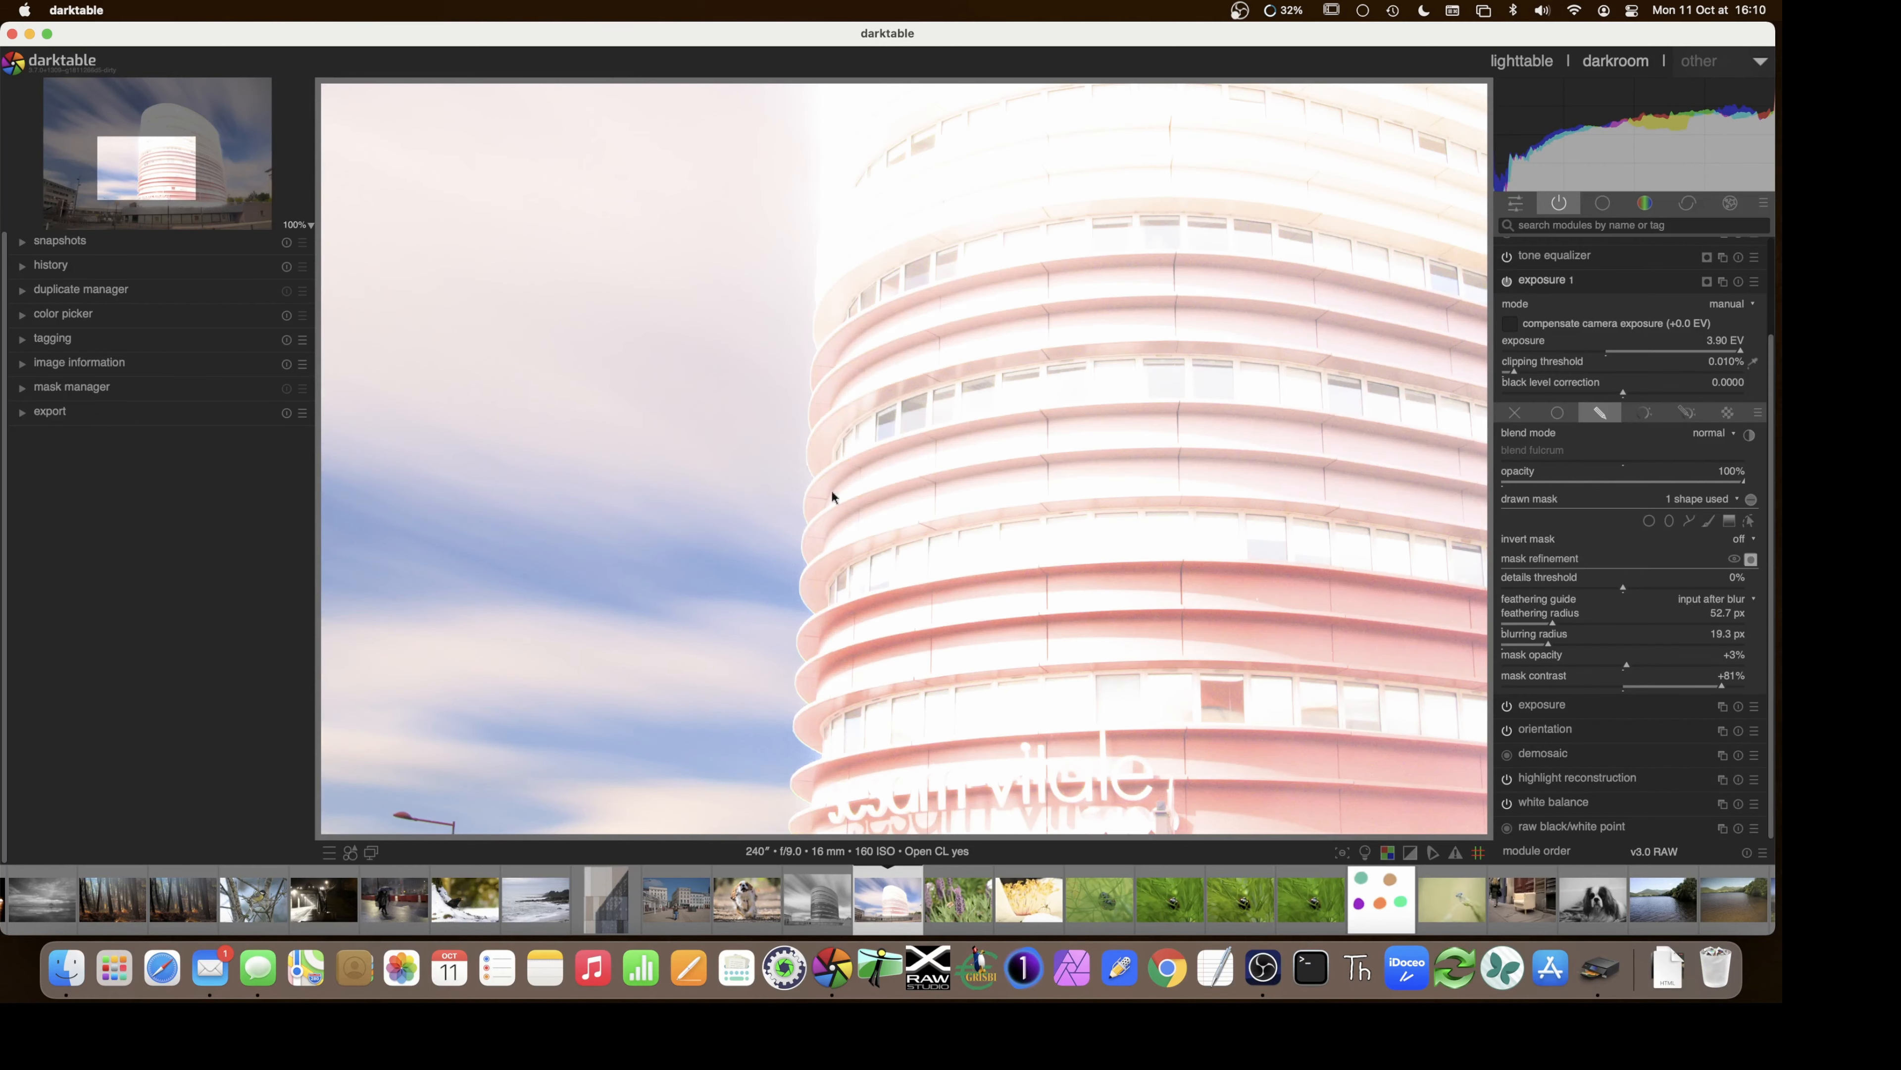
pyautogui.moveTo(183, 181); pyautogui.dragTo(156, 142)
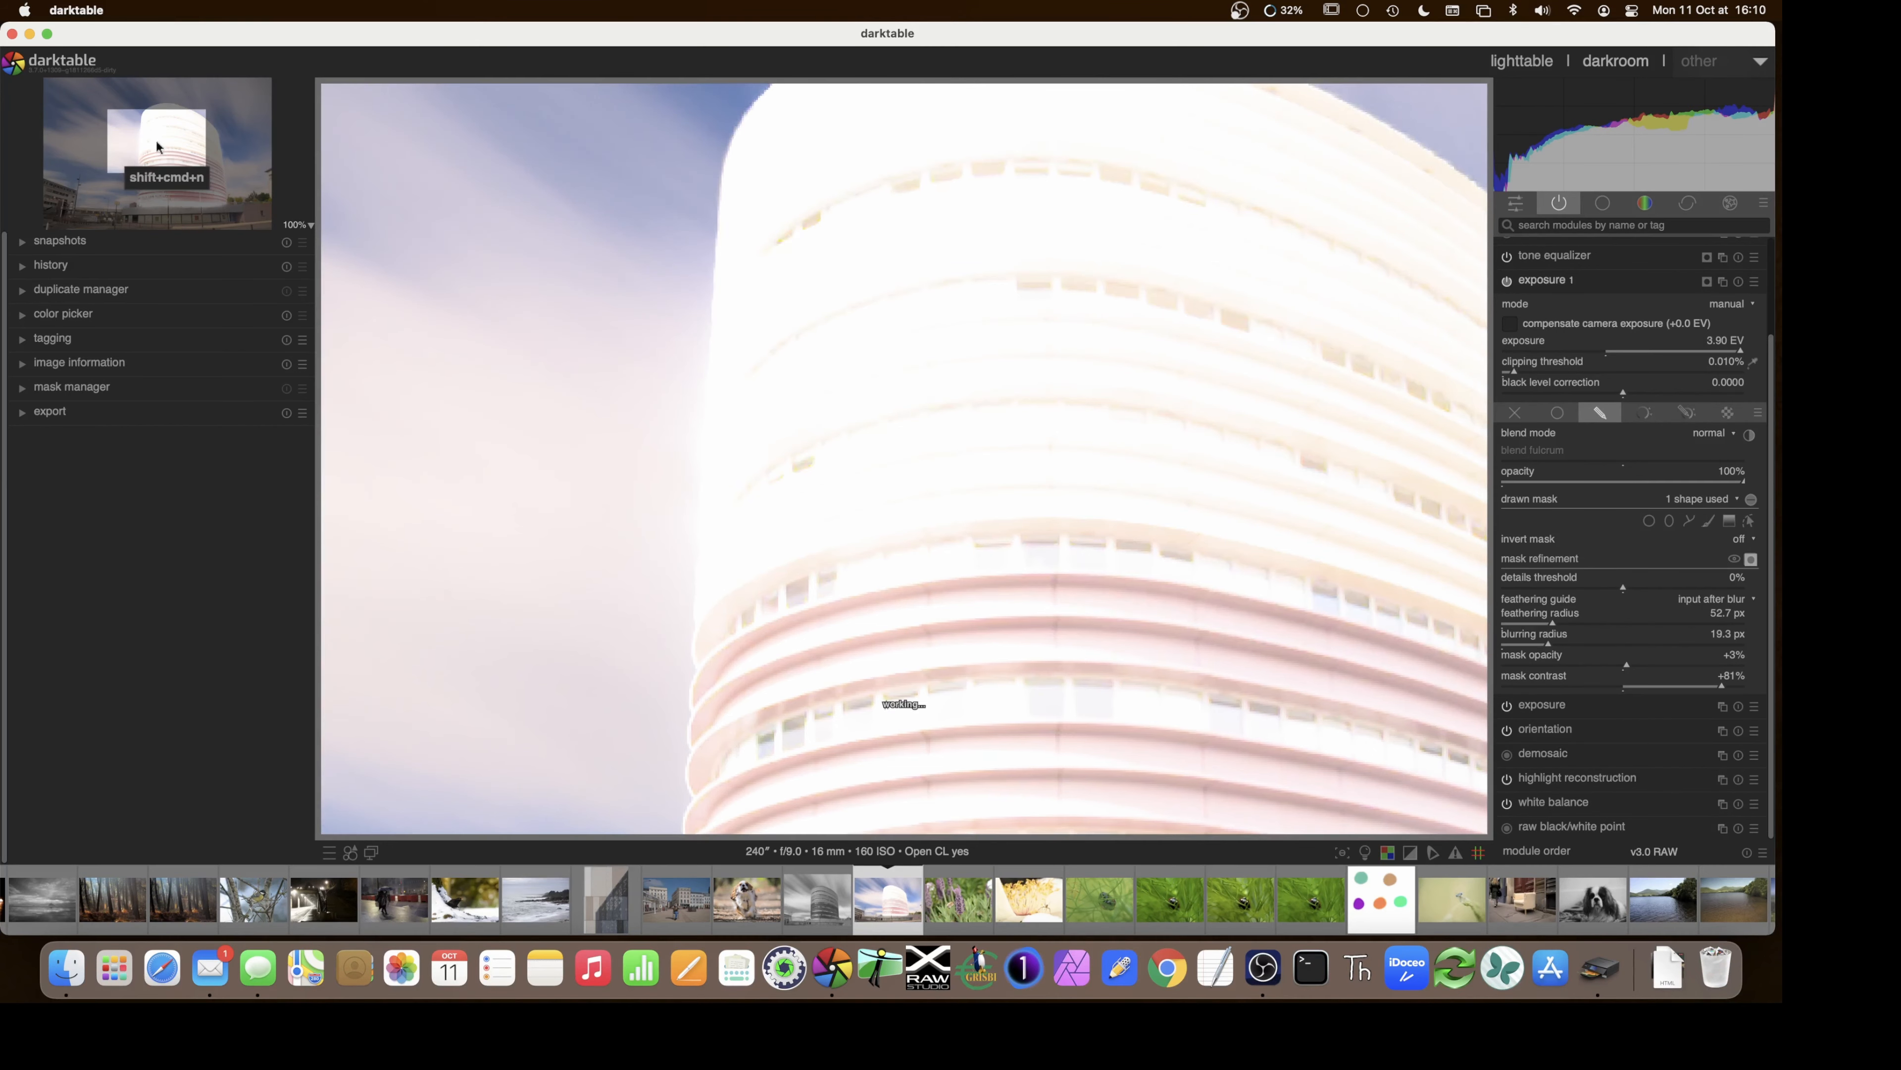
pyautogui.moveTo(156, 143); pyautogui.dragTo(157, 124)
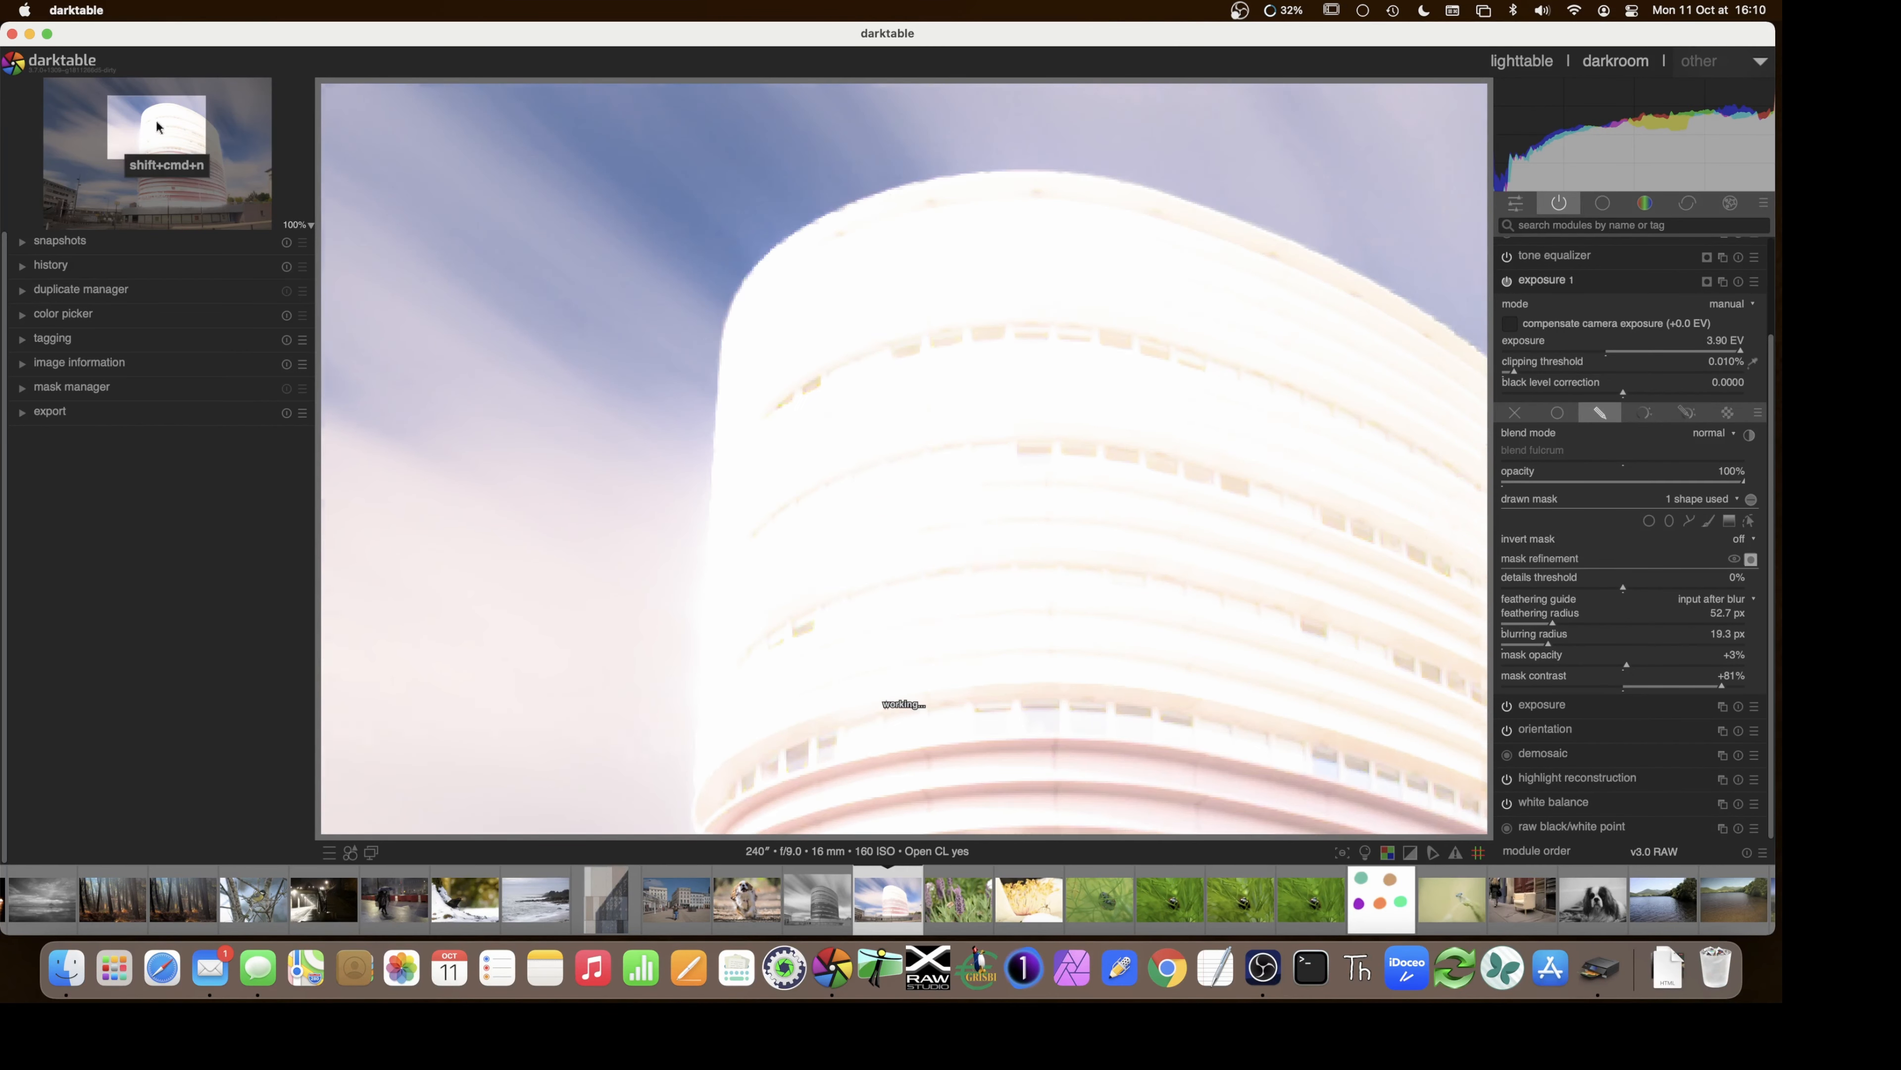
pyautogui.moveTo(156, 121); pyautogui.dragTo(188, 130)
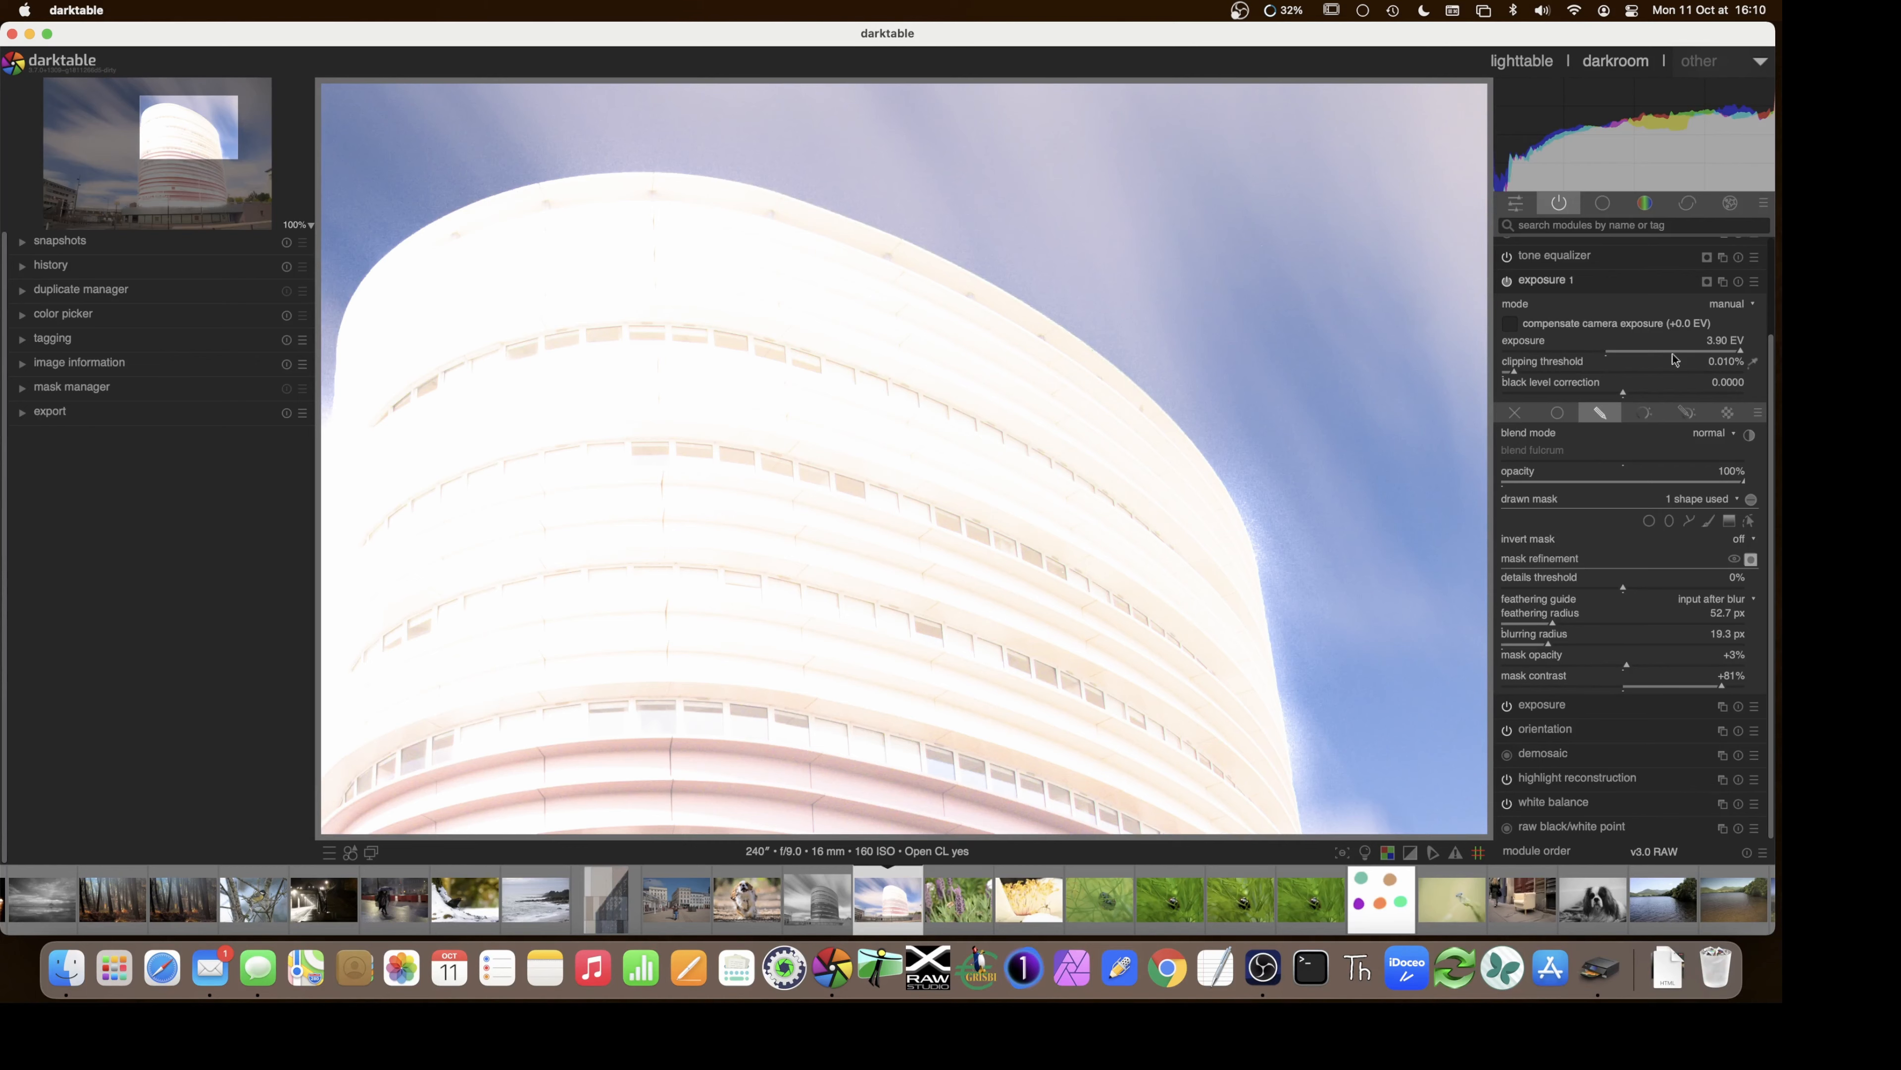
pyautogui.moveTo(196, 135); pyautogui.dragTo(198, 155)
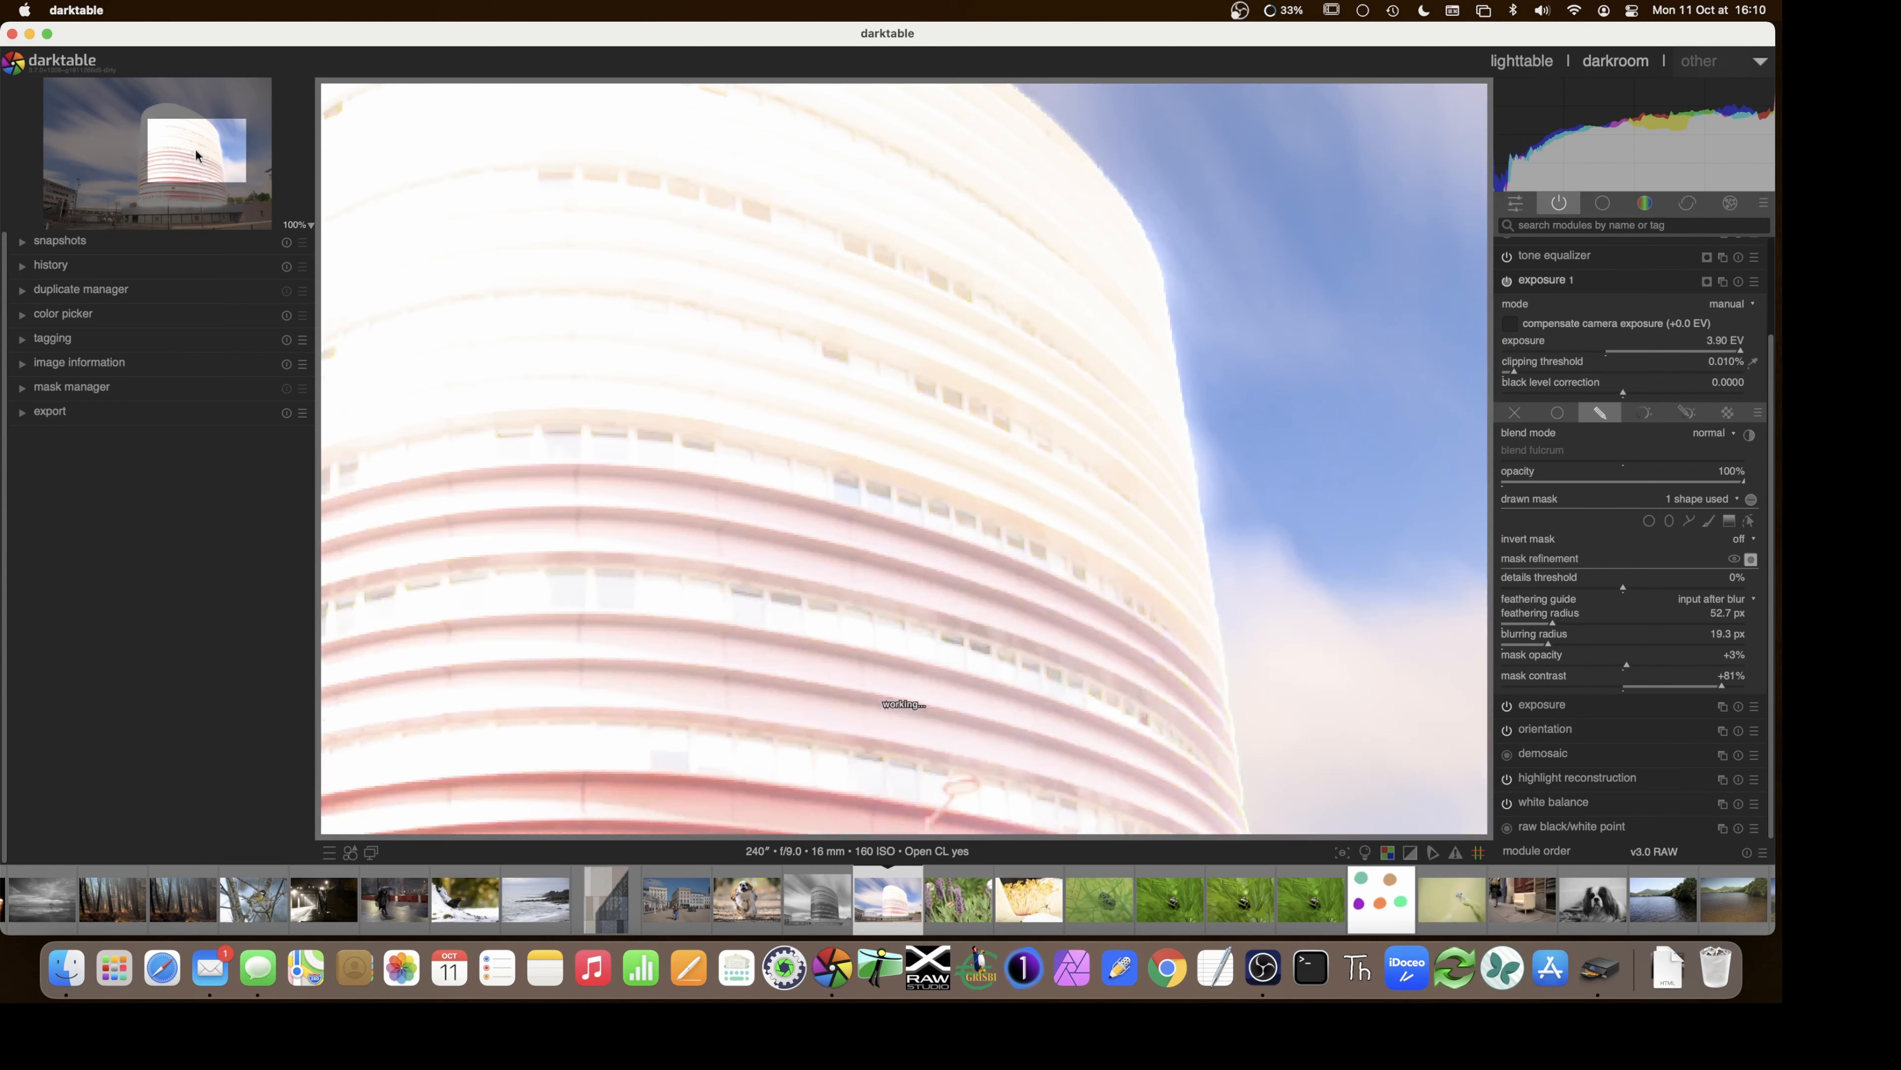
# - Reduce the masked exposure to 0.63 EV and check the tower's outline from its base up to the roof
pyautogui.click(1628, 358)
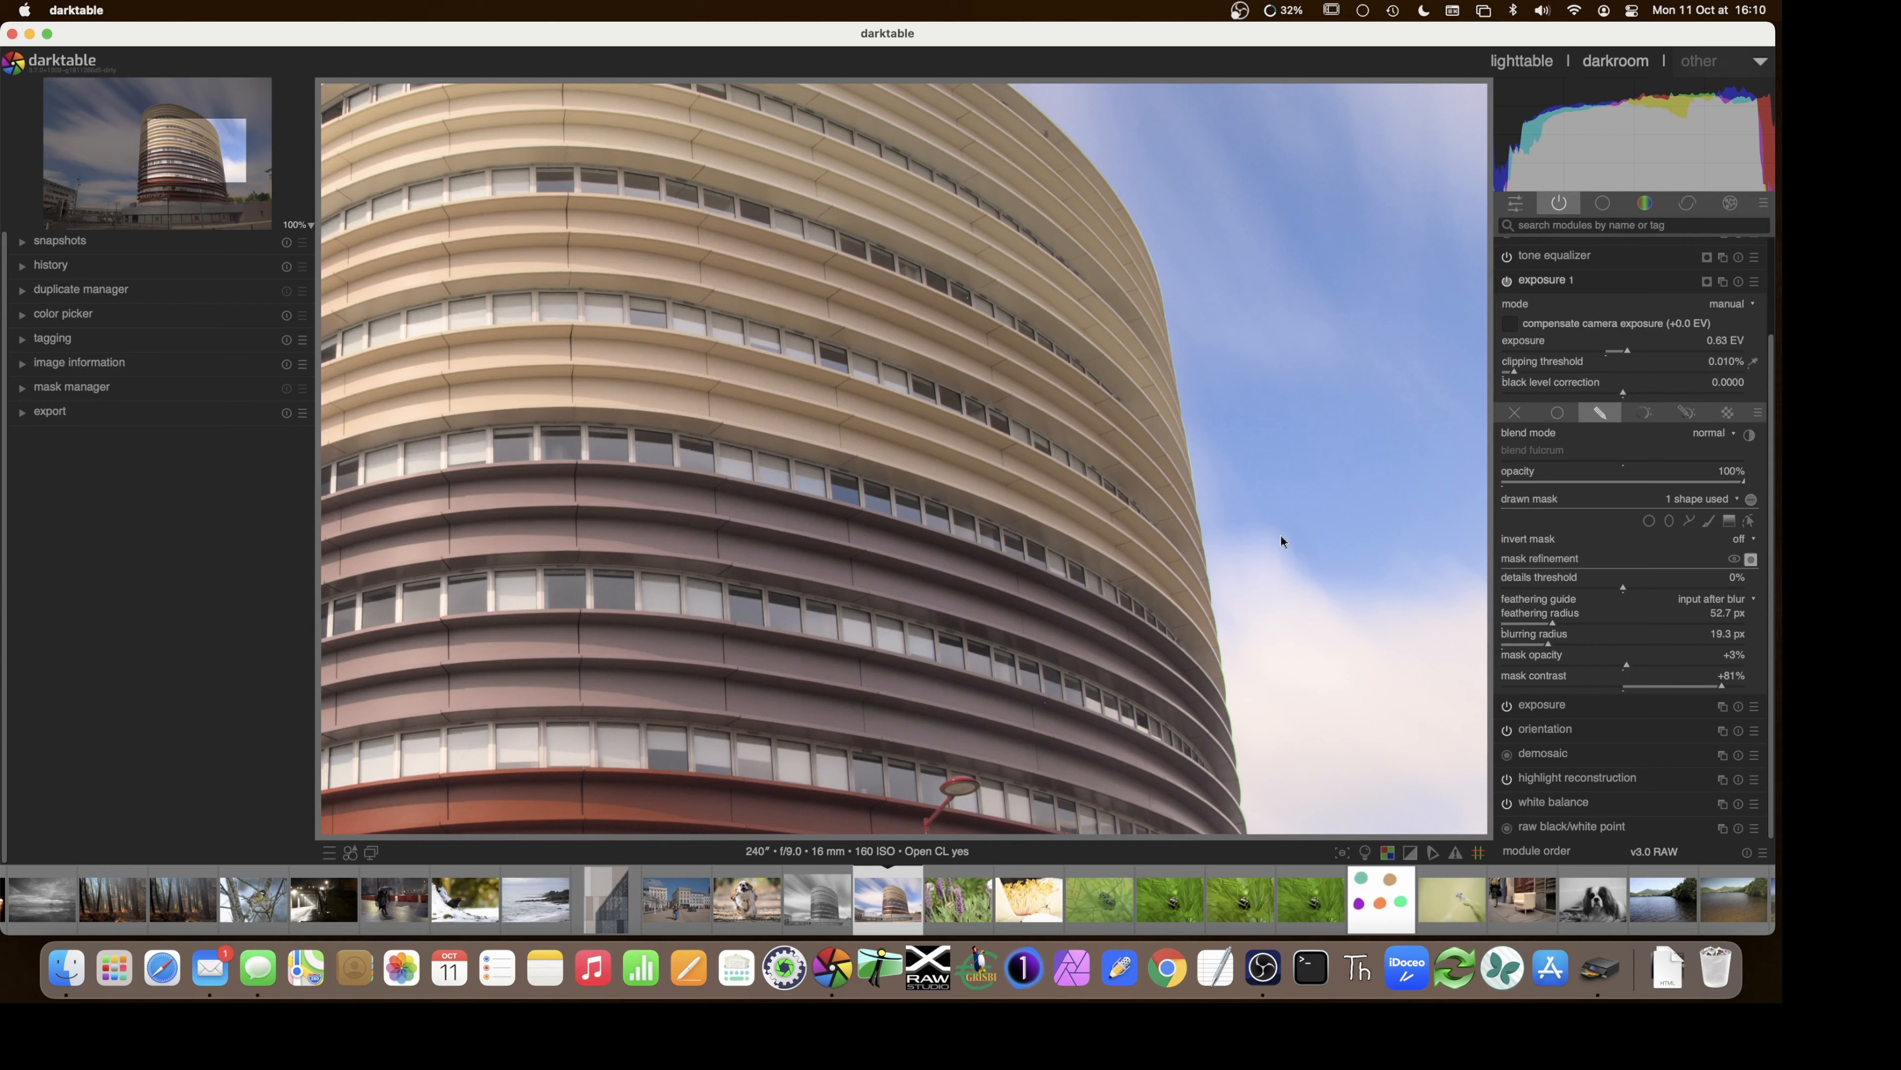
pyautogui.moveTo(180, 157); pyautogui.dragTo(190, 176)
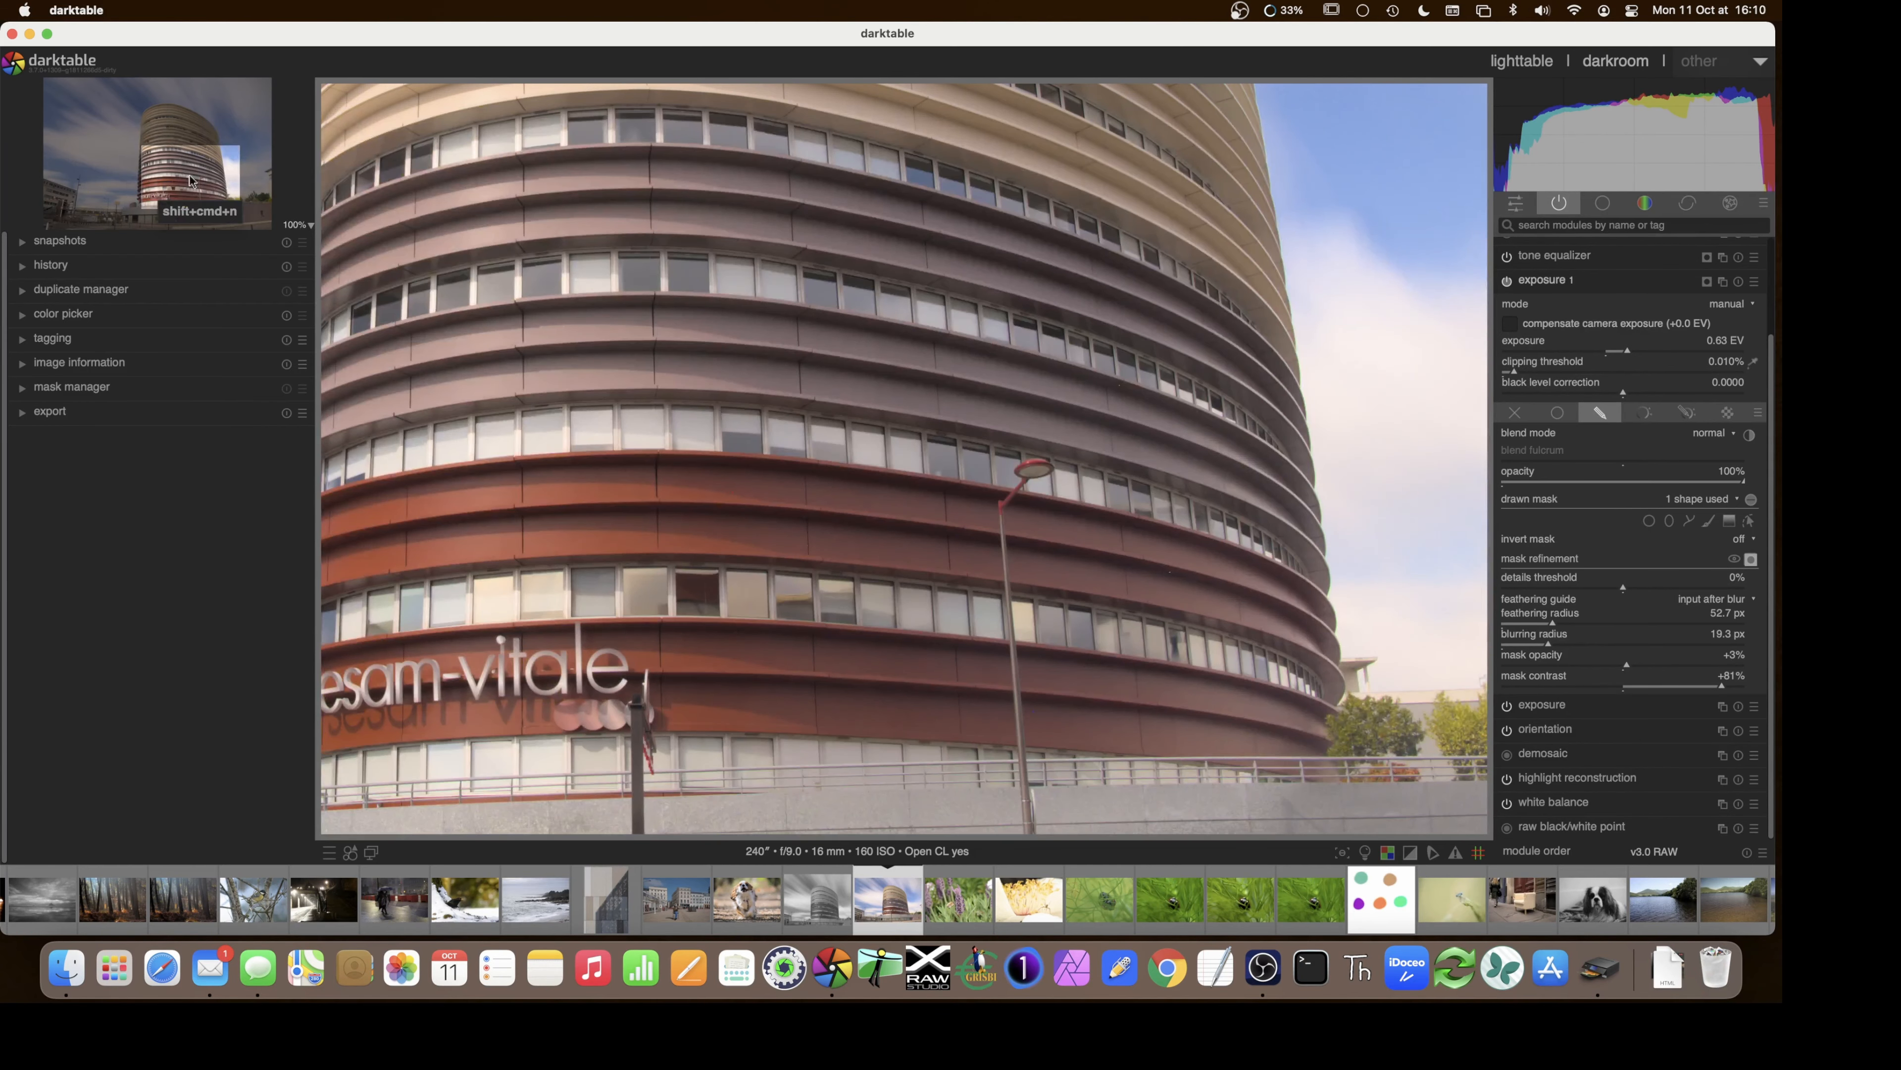
pyautogui.moveTo(193, 173); pyautogui.dragTo(170, 178)
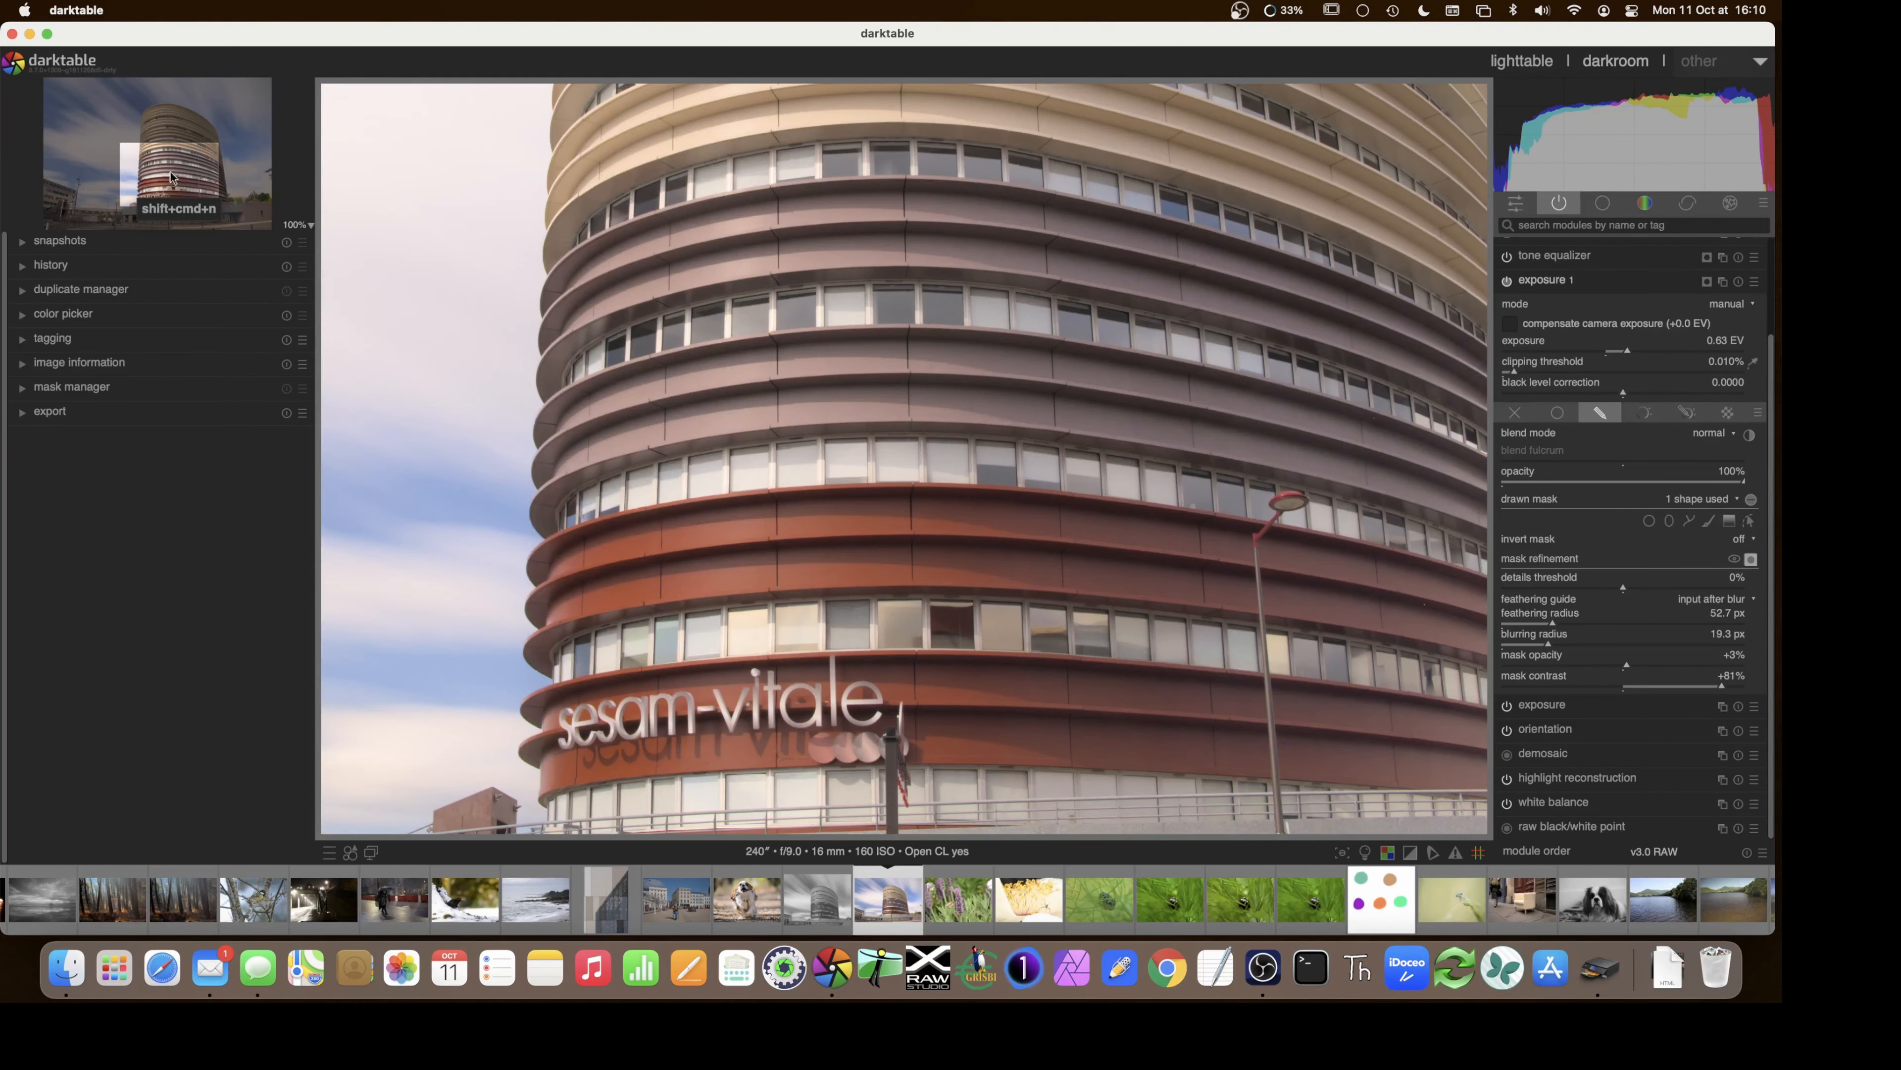
pyautogui.moveTo(170, 172); pyautogui.dragTo(163, 127)
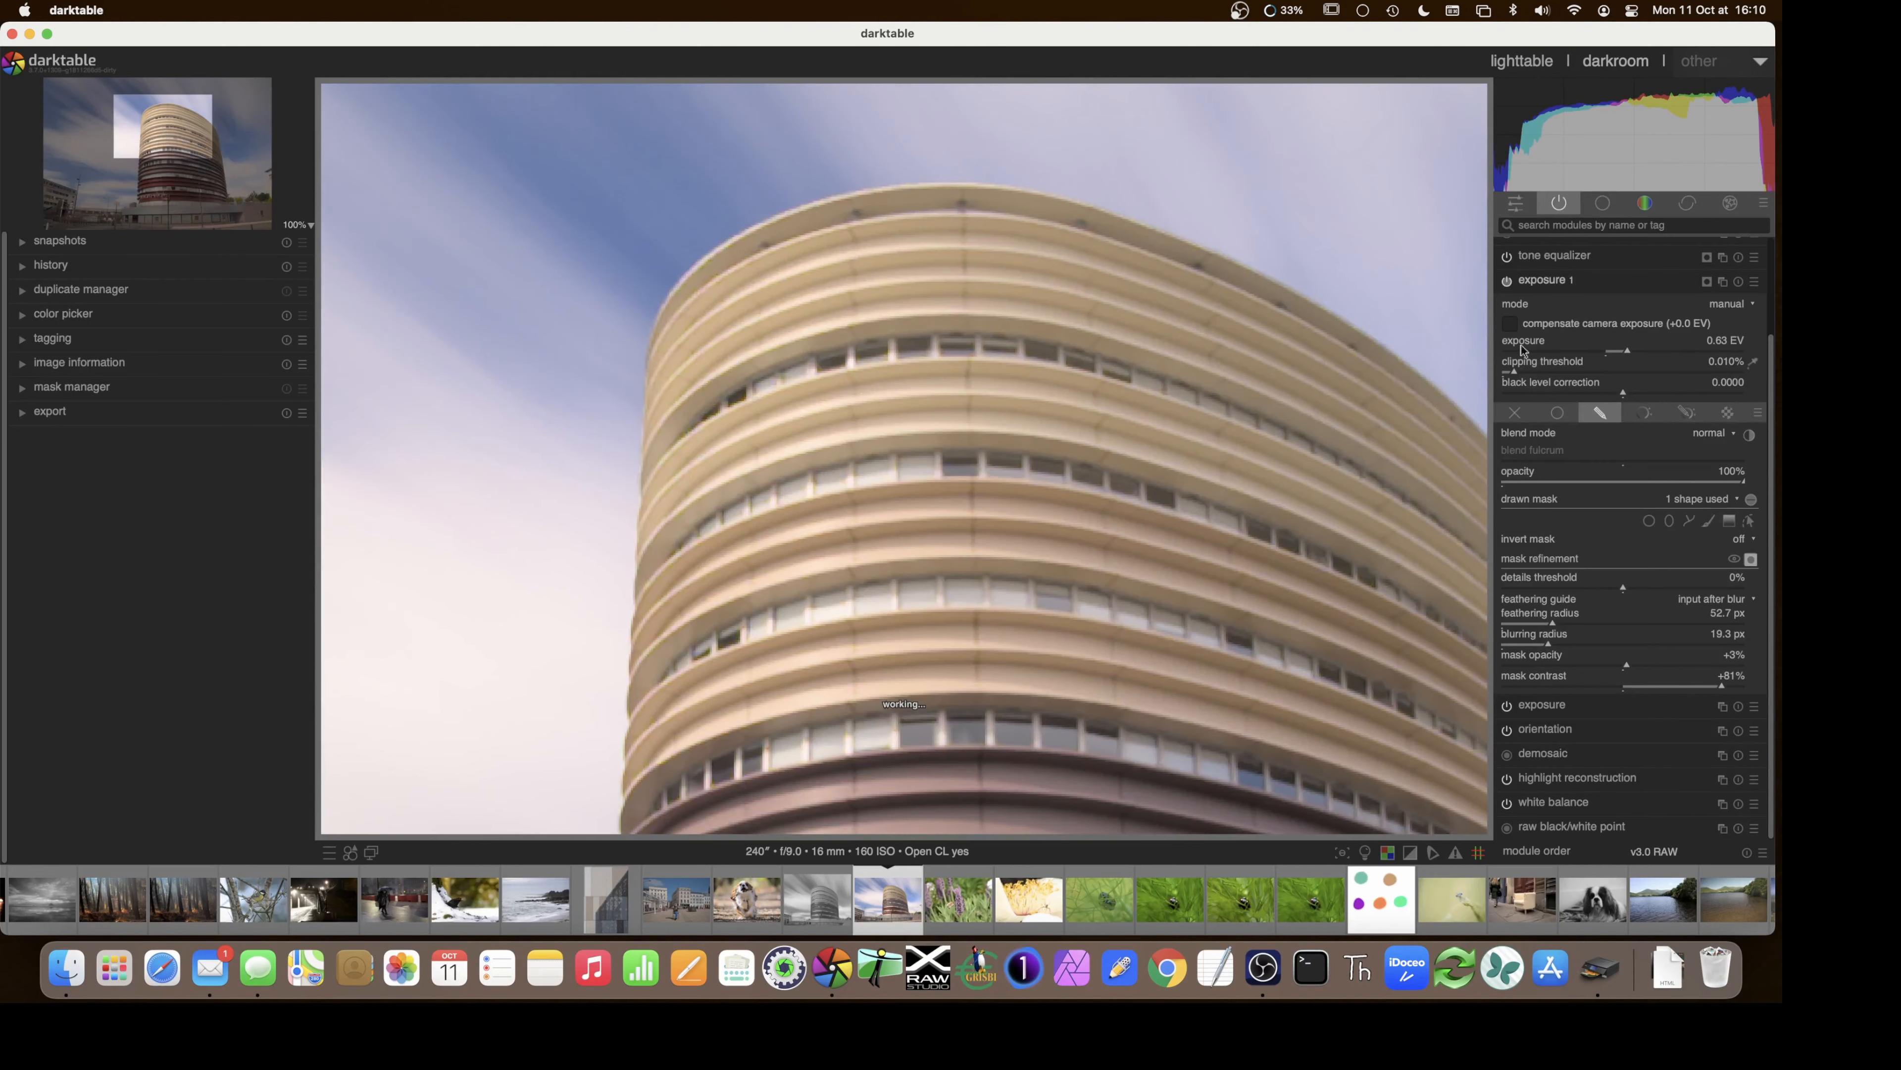
# - Darken the masked tower to -2.67 EV and examine its edges against the sky on both sides and along the roof
pyautogui.click(1521, 349)
pyautogui.click(1512, 351)
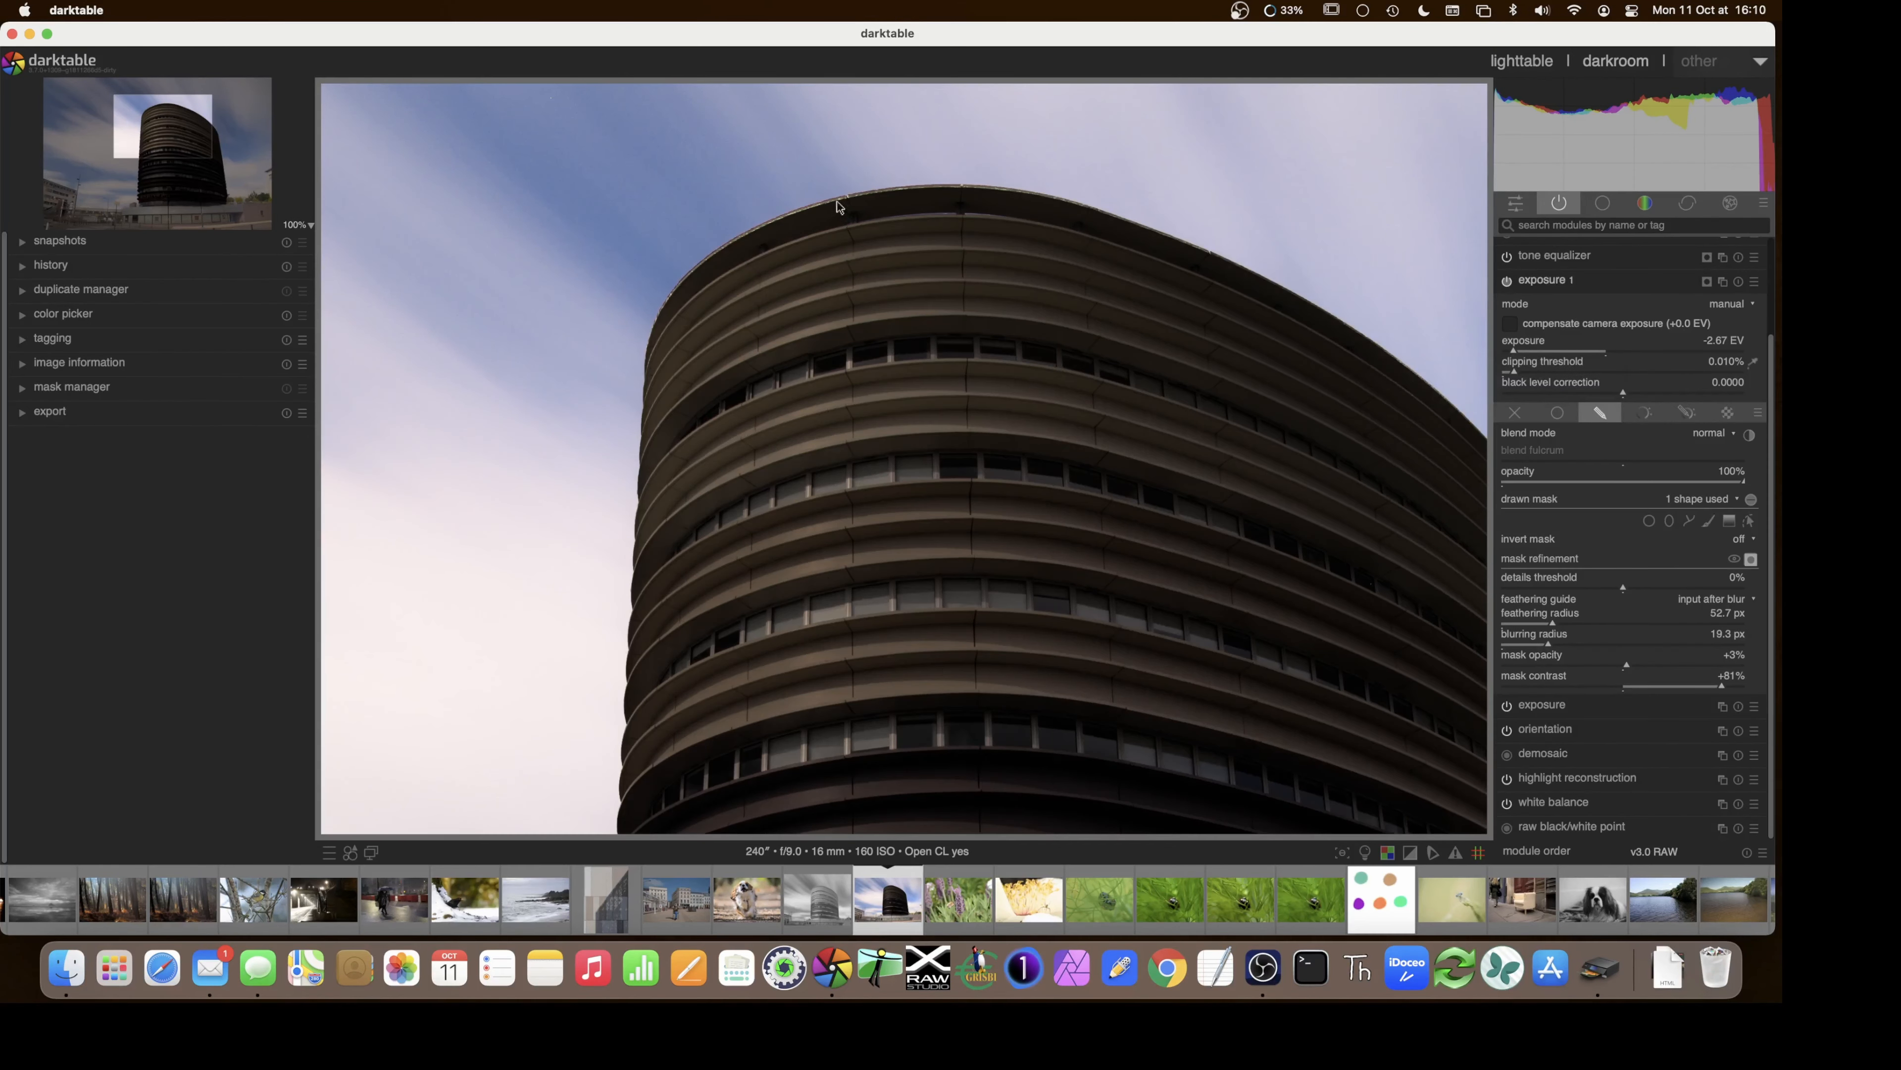
pyautogui.moveTo(148, 133); pyautogui.dragTo(148, 171)
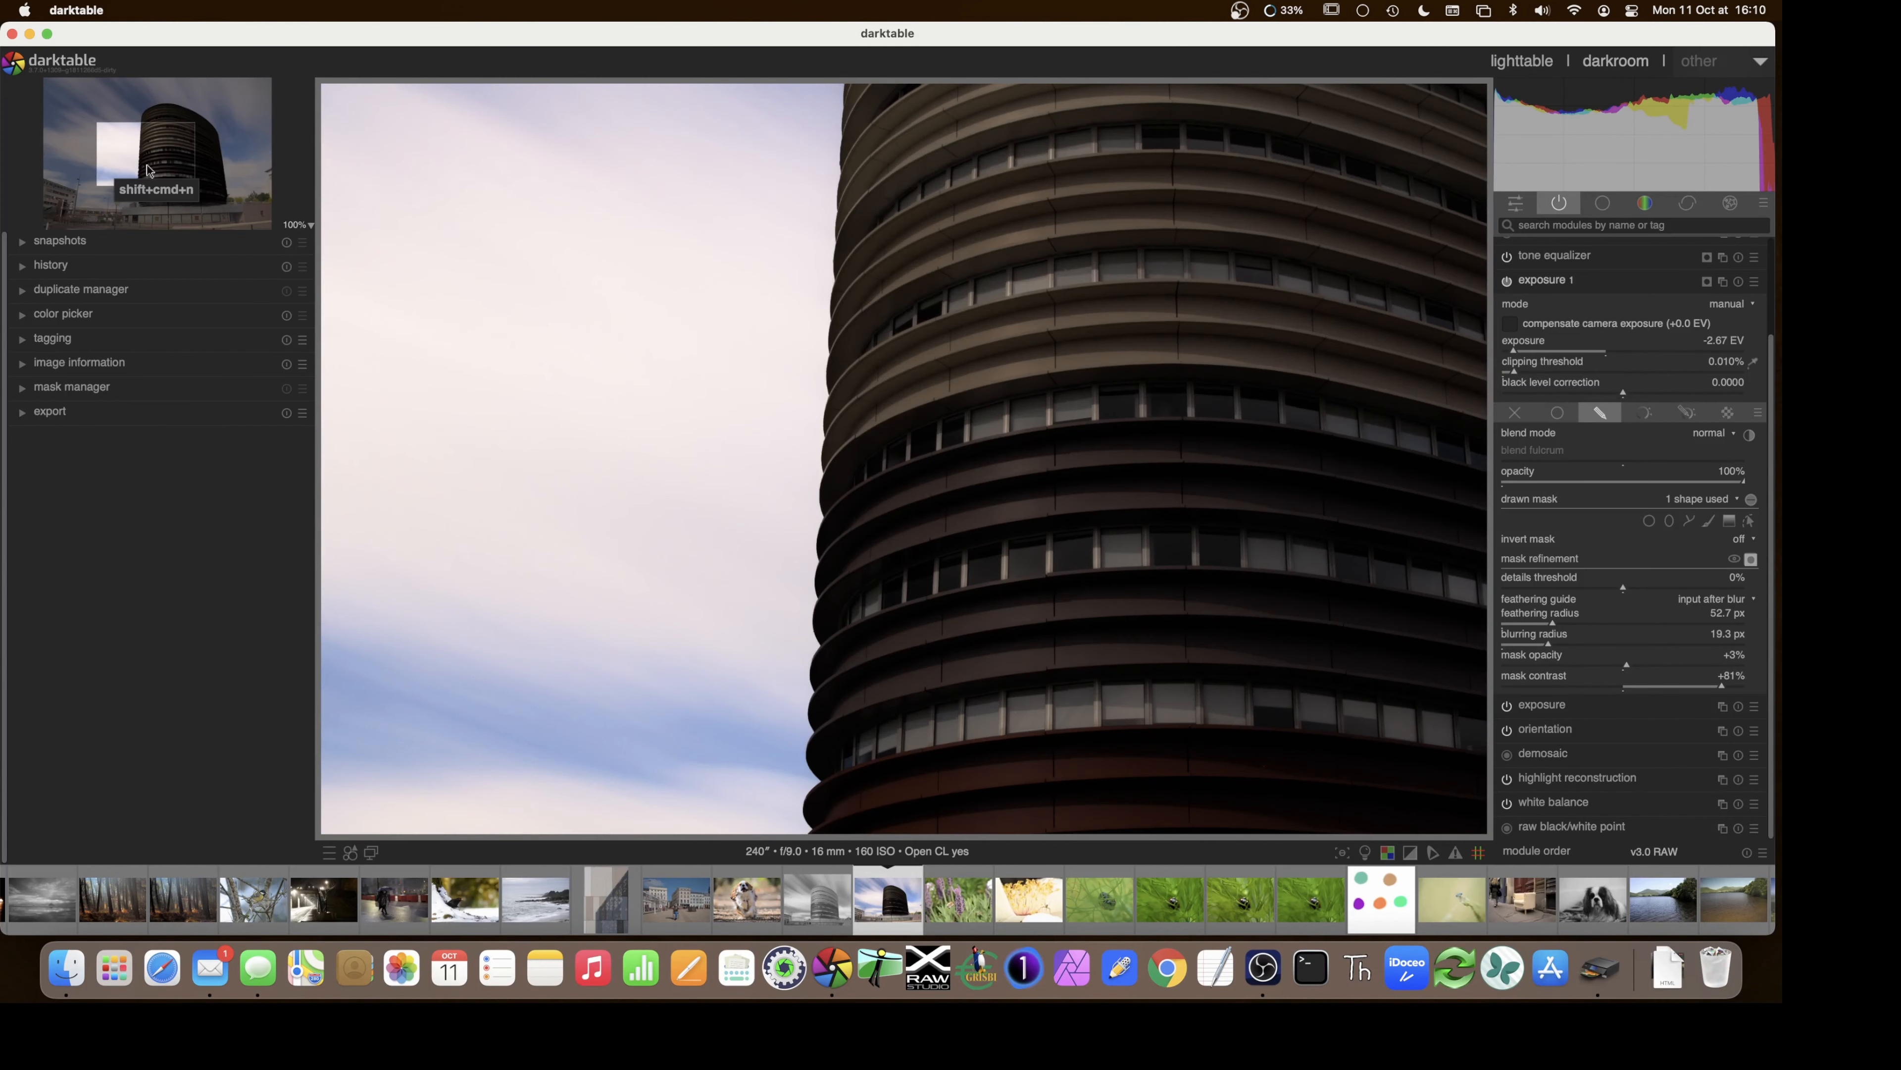
pyautogui.moveTo(148, 171); pyautogui.dragTo(188, 171)
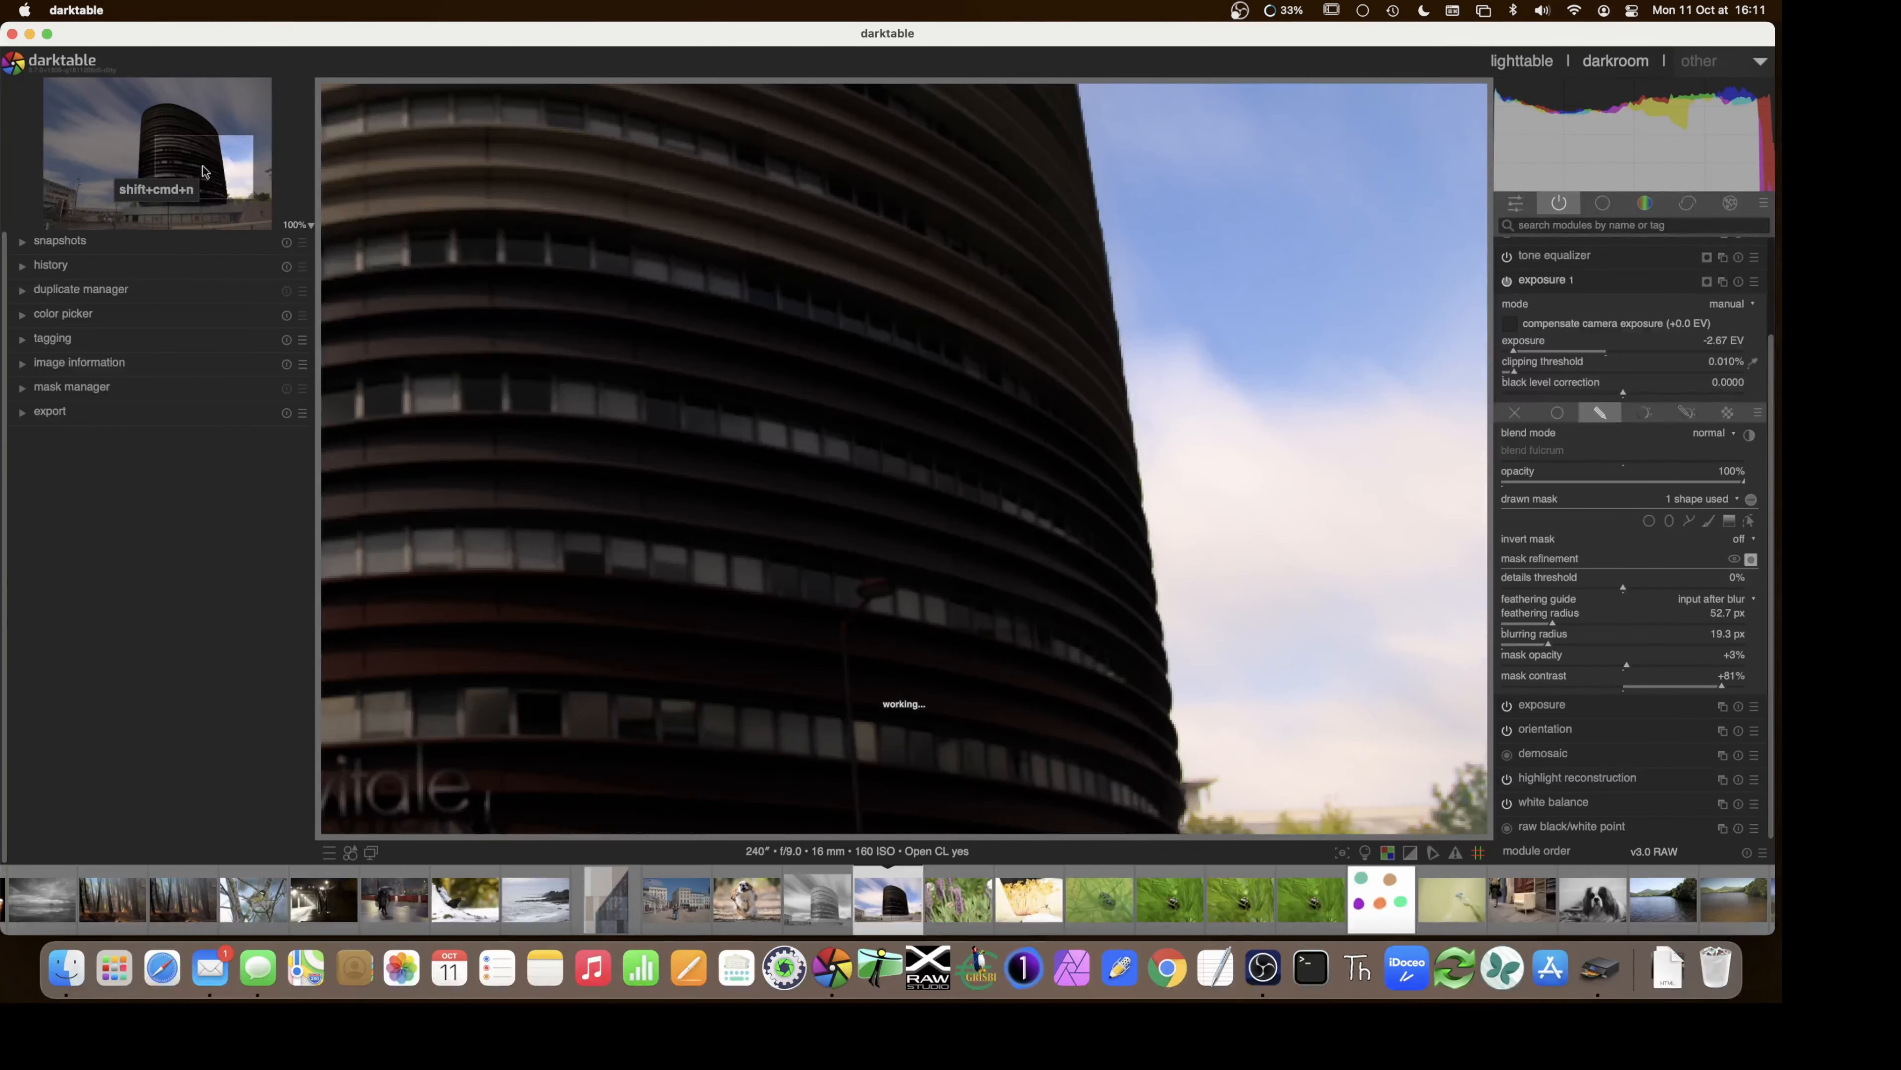
pyautogui.moveTo(204, 171); pyautogui.dragTo(204, 140)
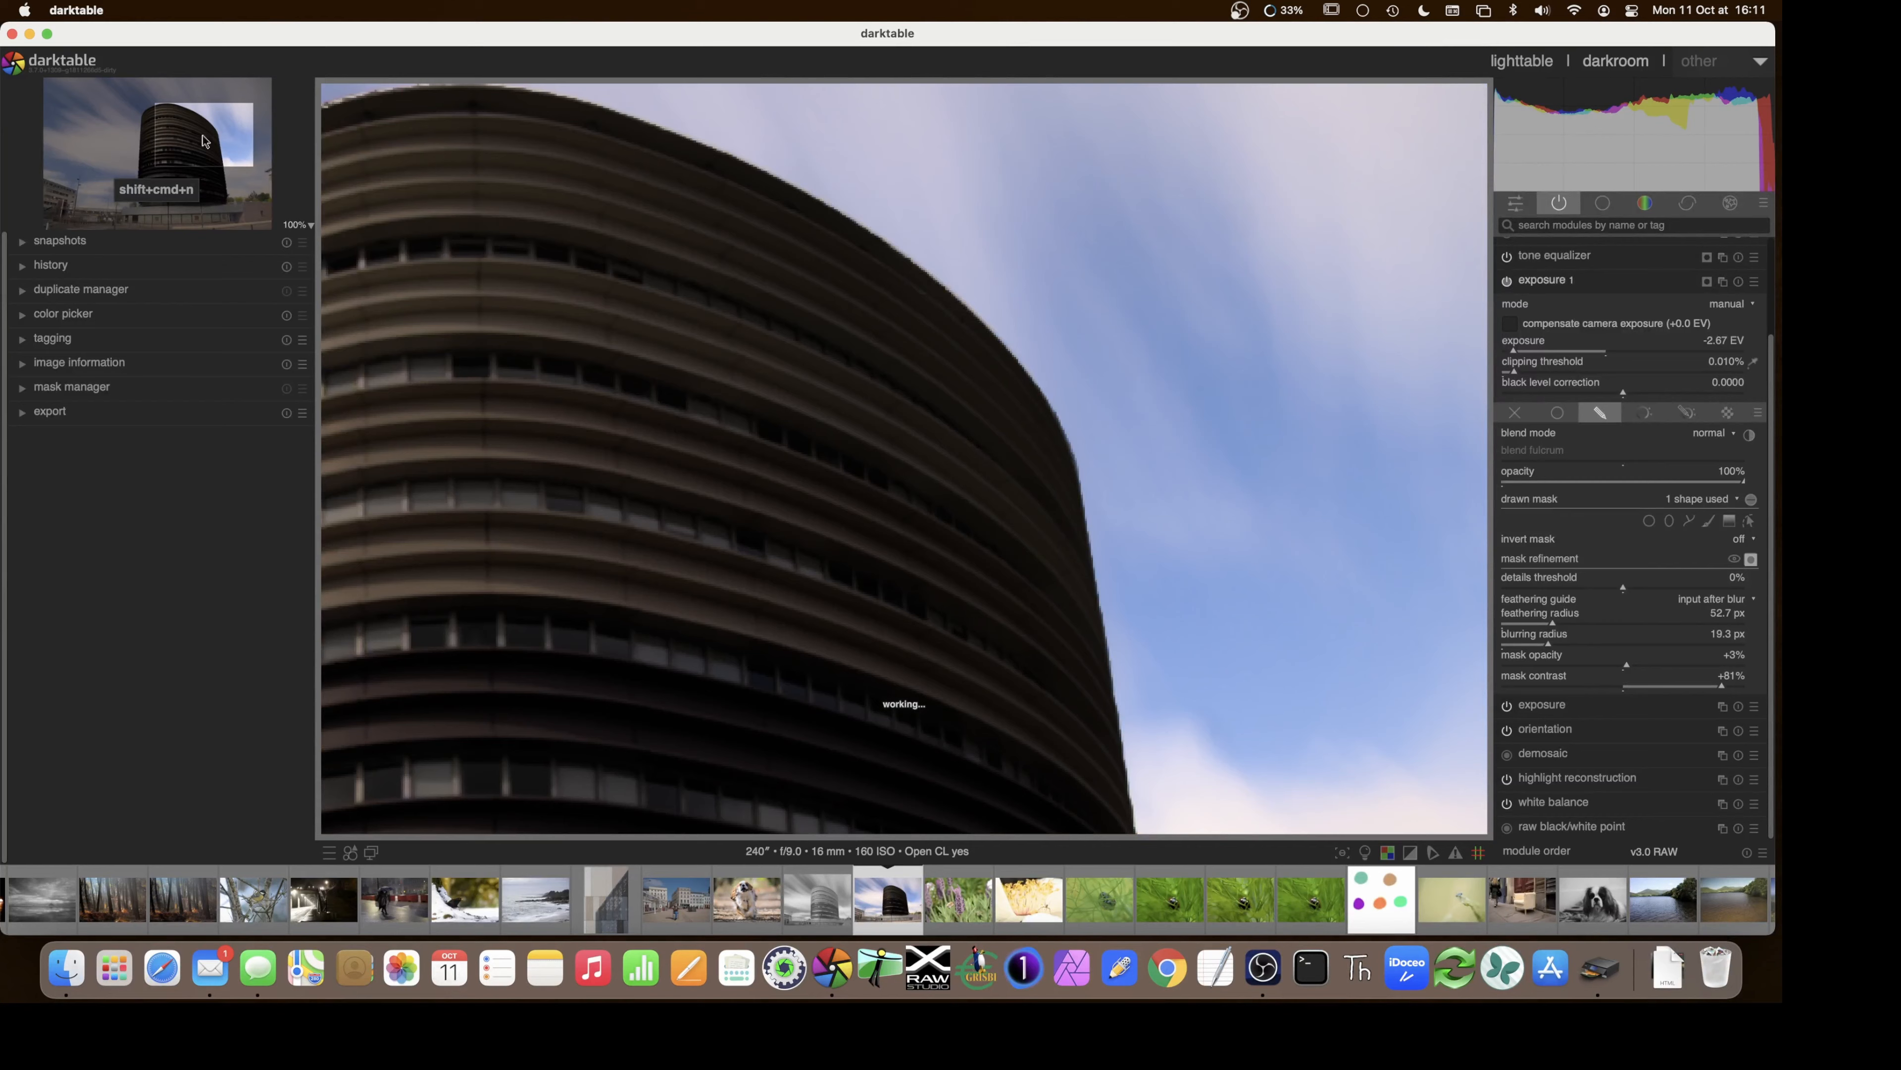
pyautogui.moveTo(204, 141); pyautogui.dragTo(169, 133)
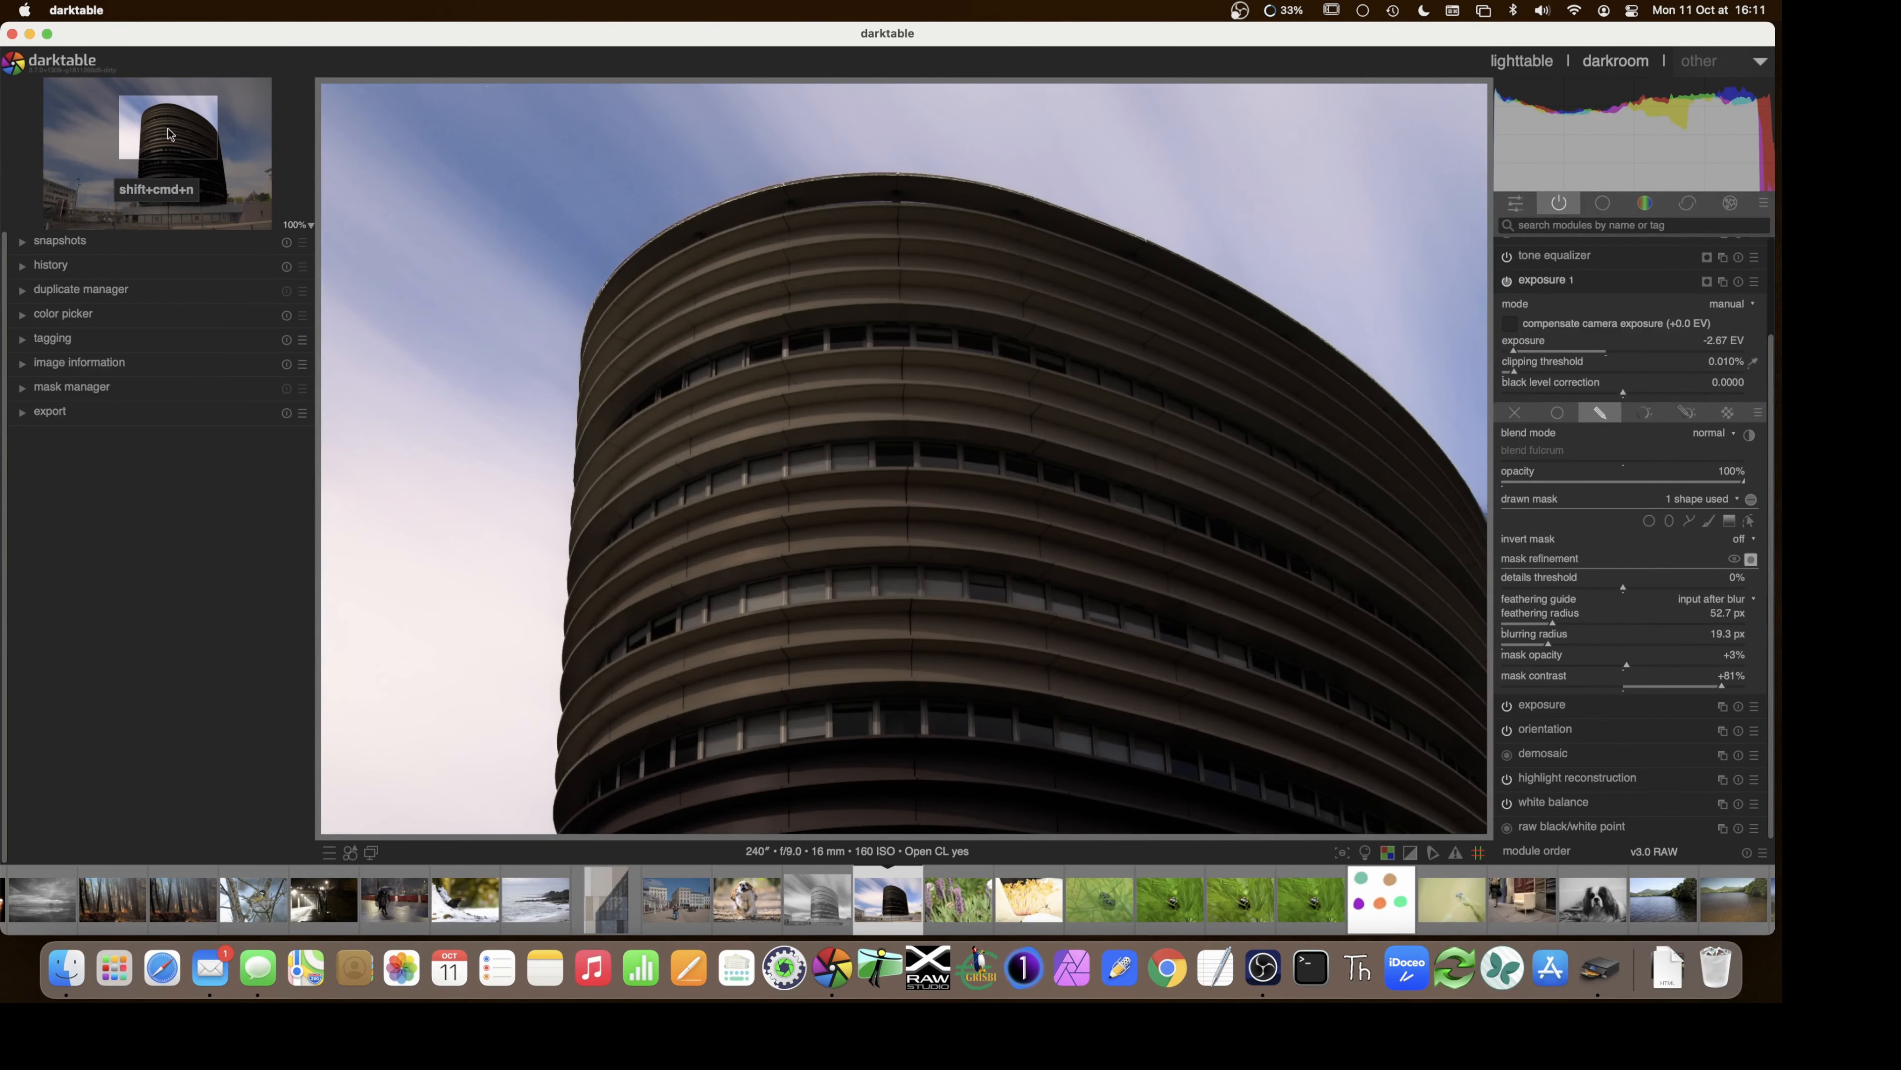
pyautogui.moveTo(169, 133); pyautogui.dragTo(171, 150)
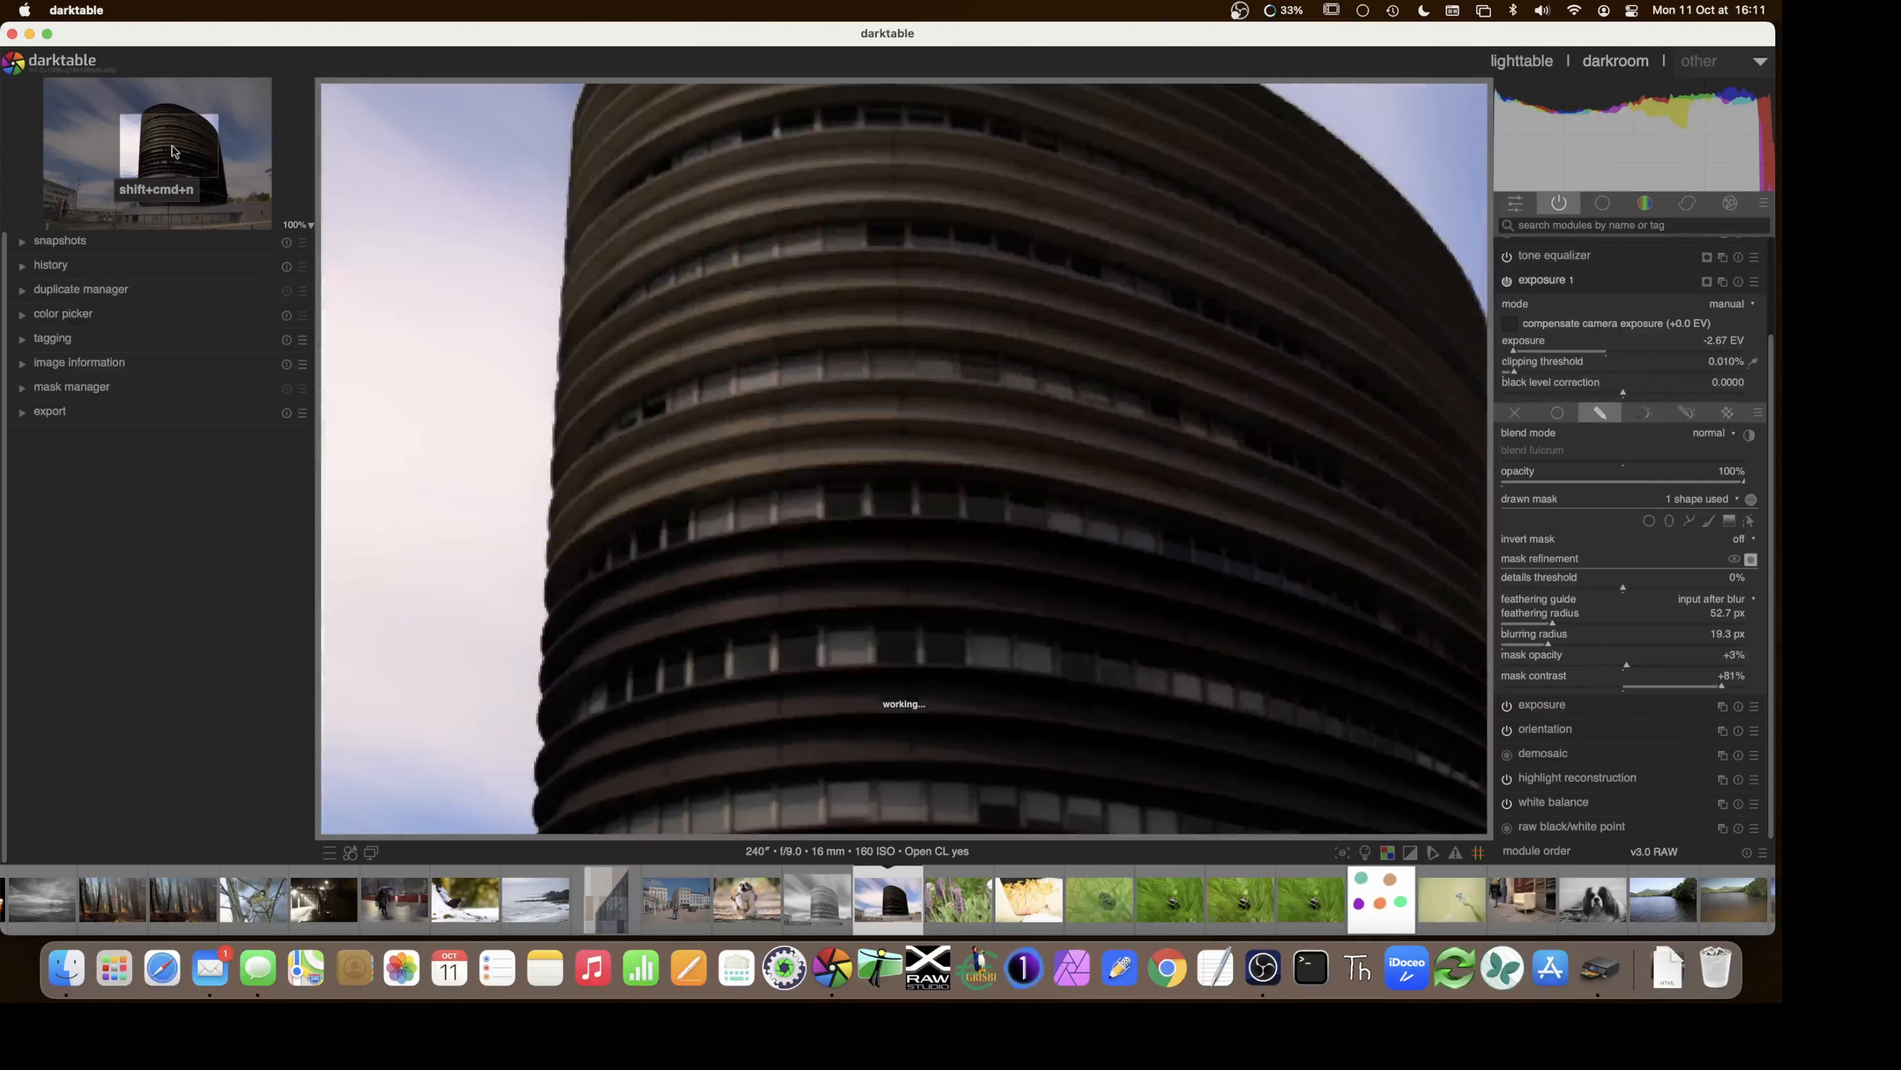
# - Set the masked exposure to 0.55 EV with the whole image in view, and switch the instance off and on to compare
pyautogui.scroll(-4, 904, 393)
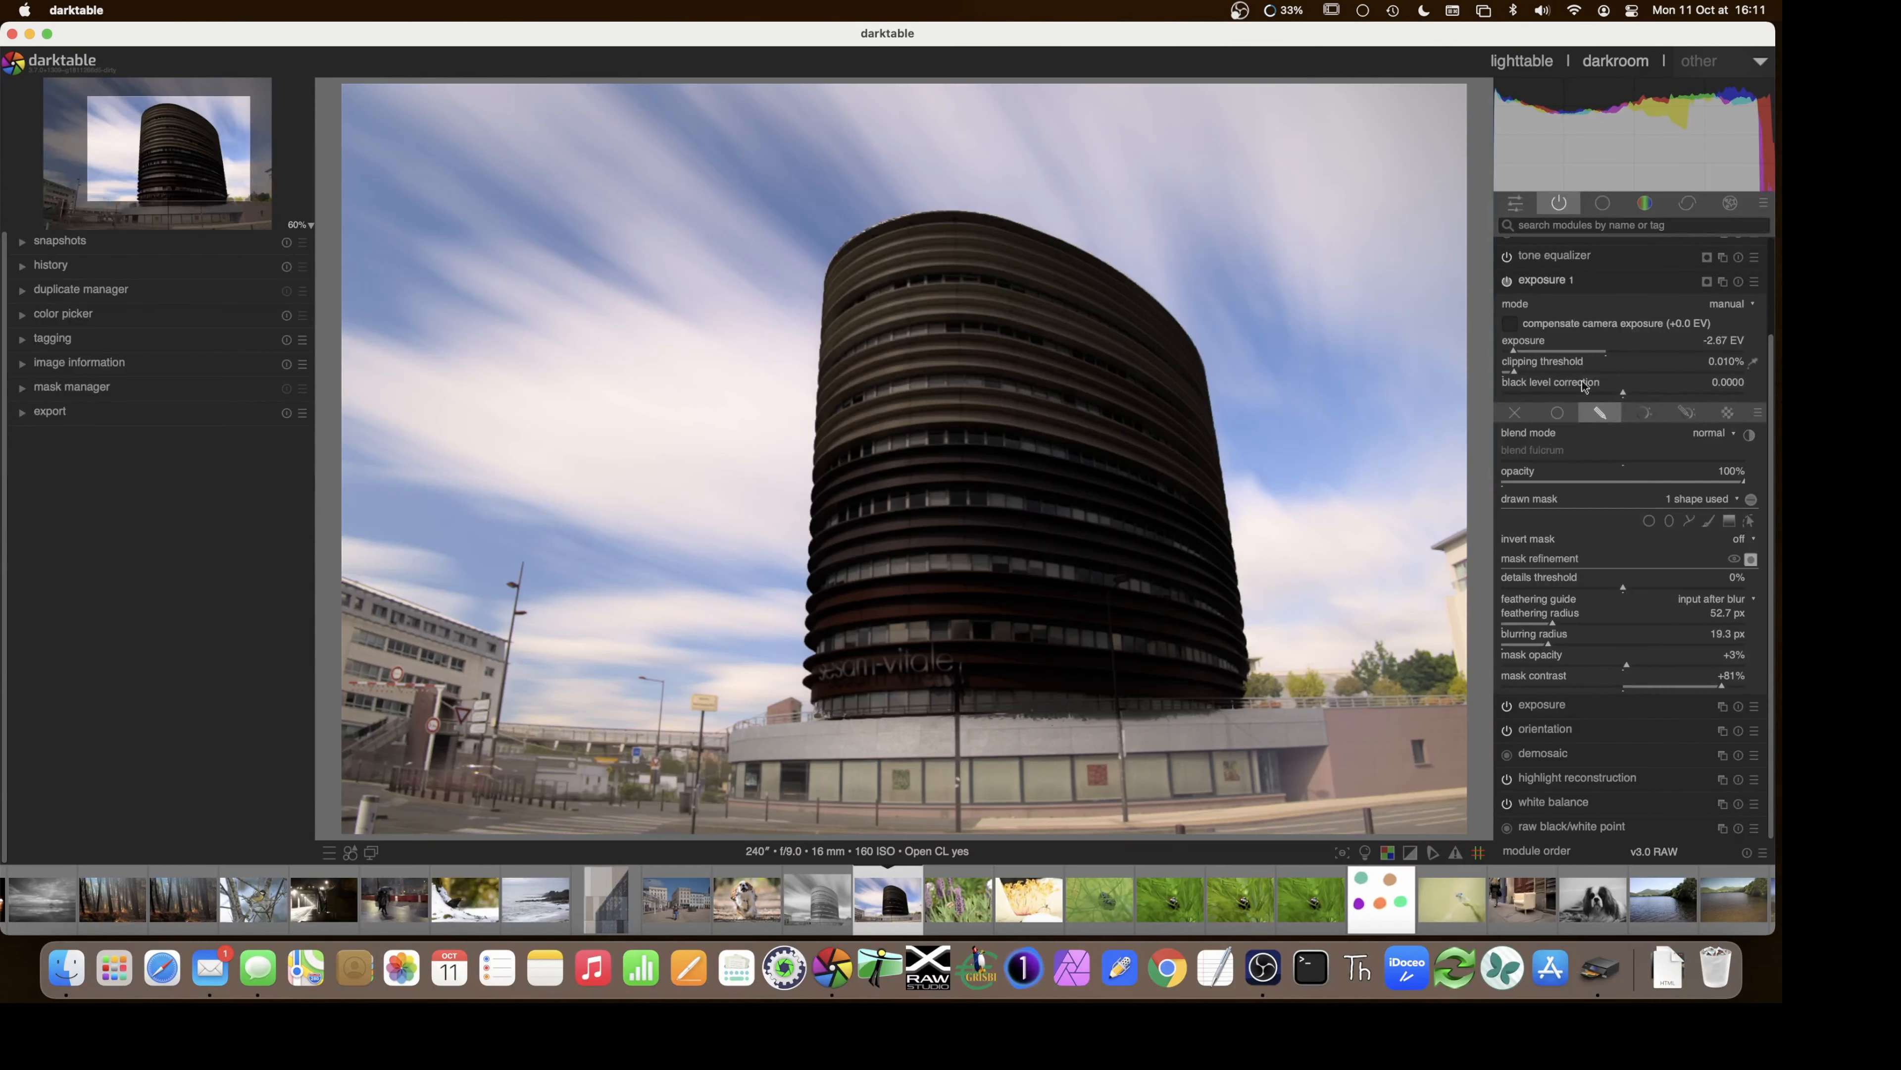
pyautogui.click(1624, 352)
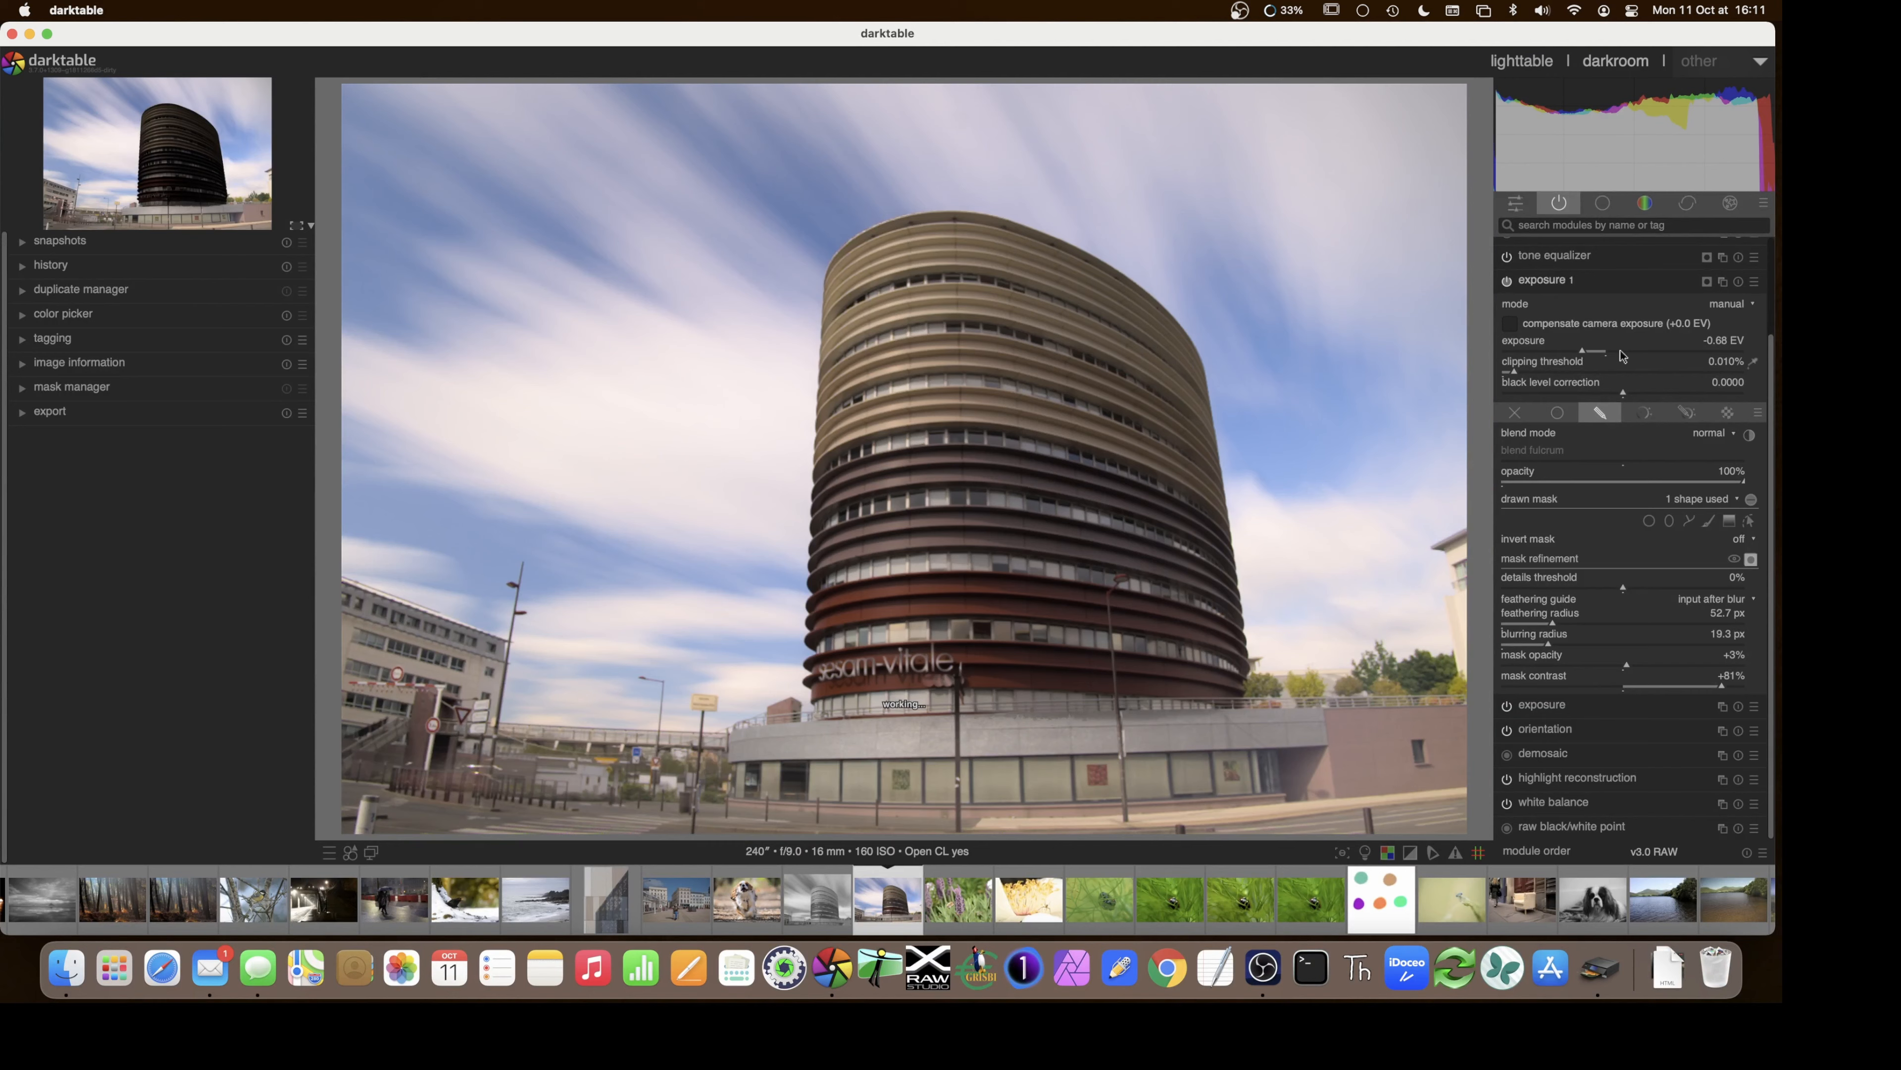
pyautogui.click(1624, 351)
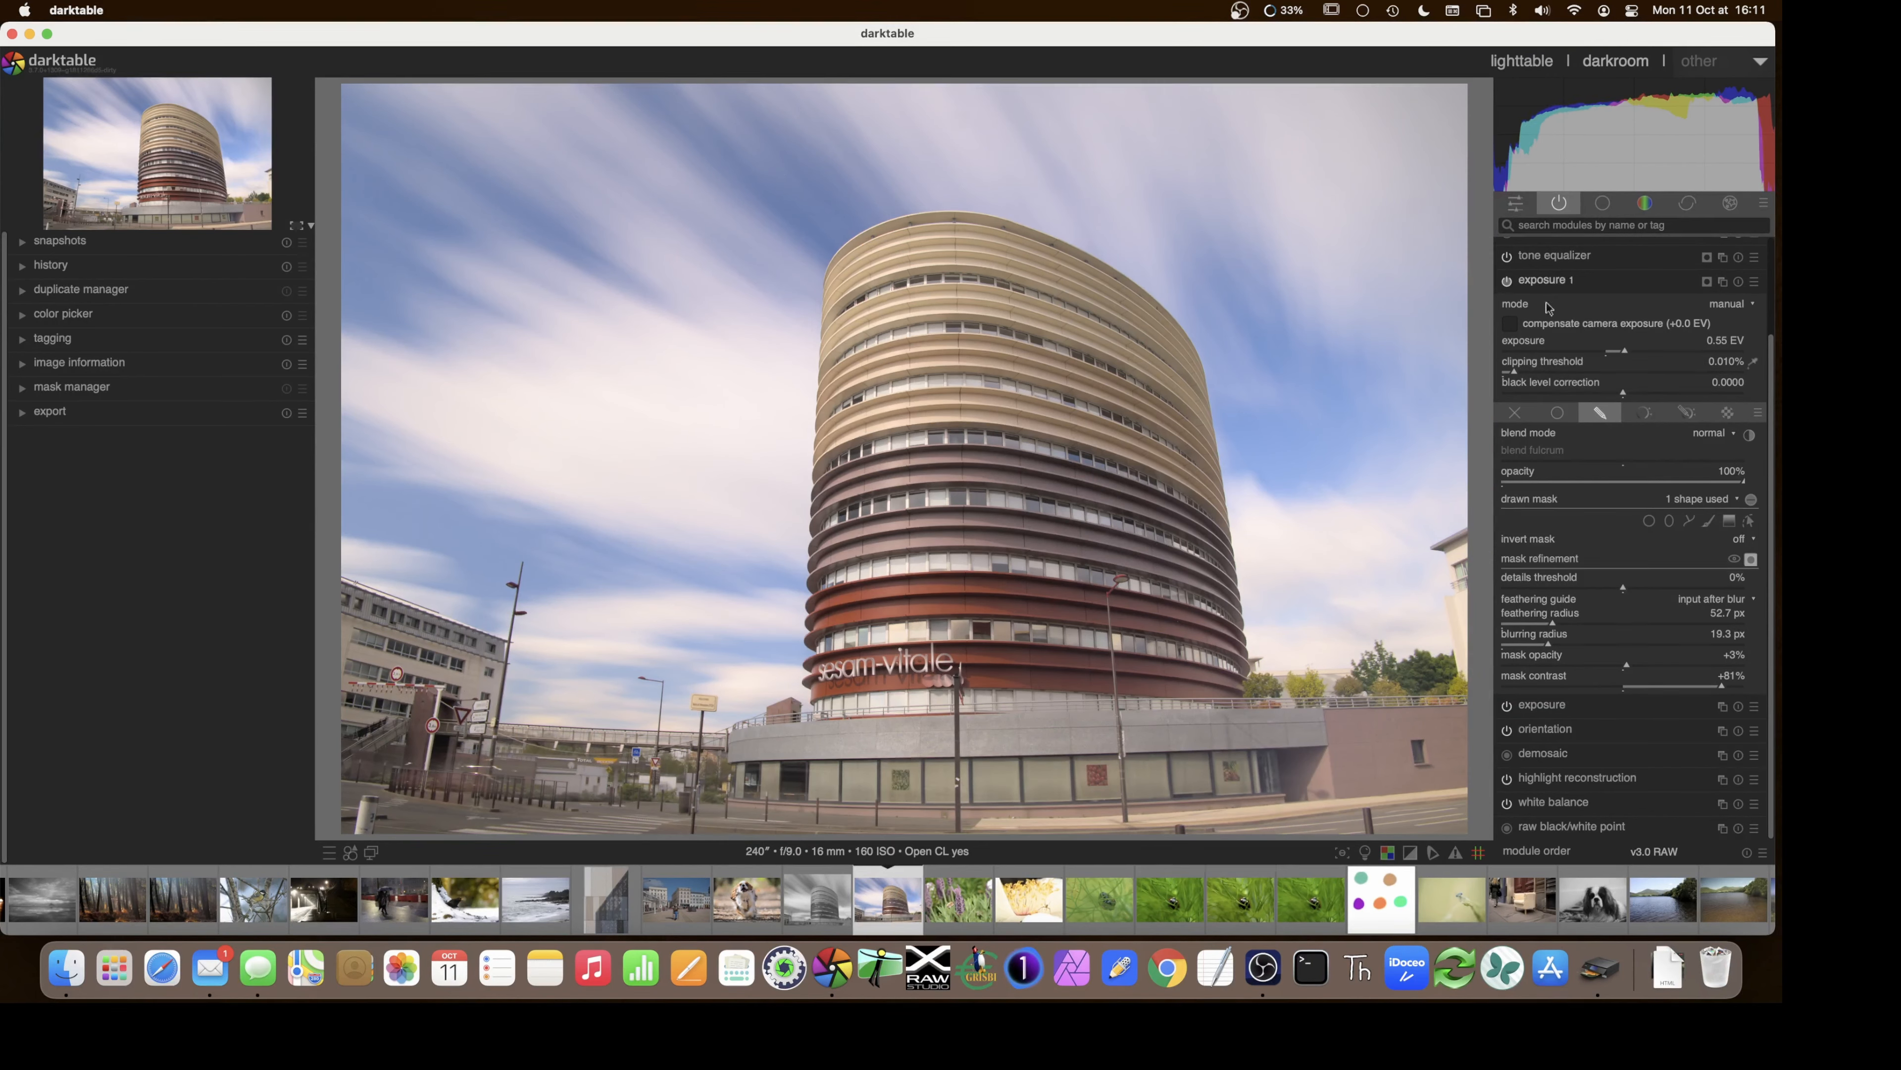
pyautogui.click(1506, 280)
pyautogui.click(1506, 281)
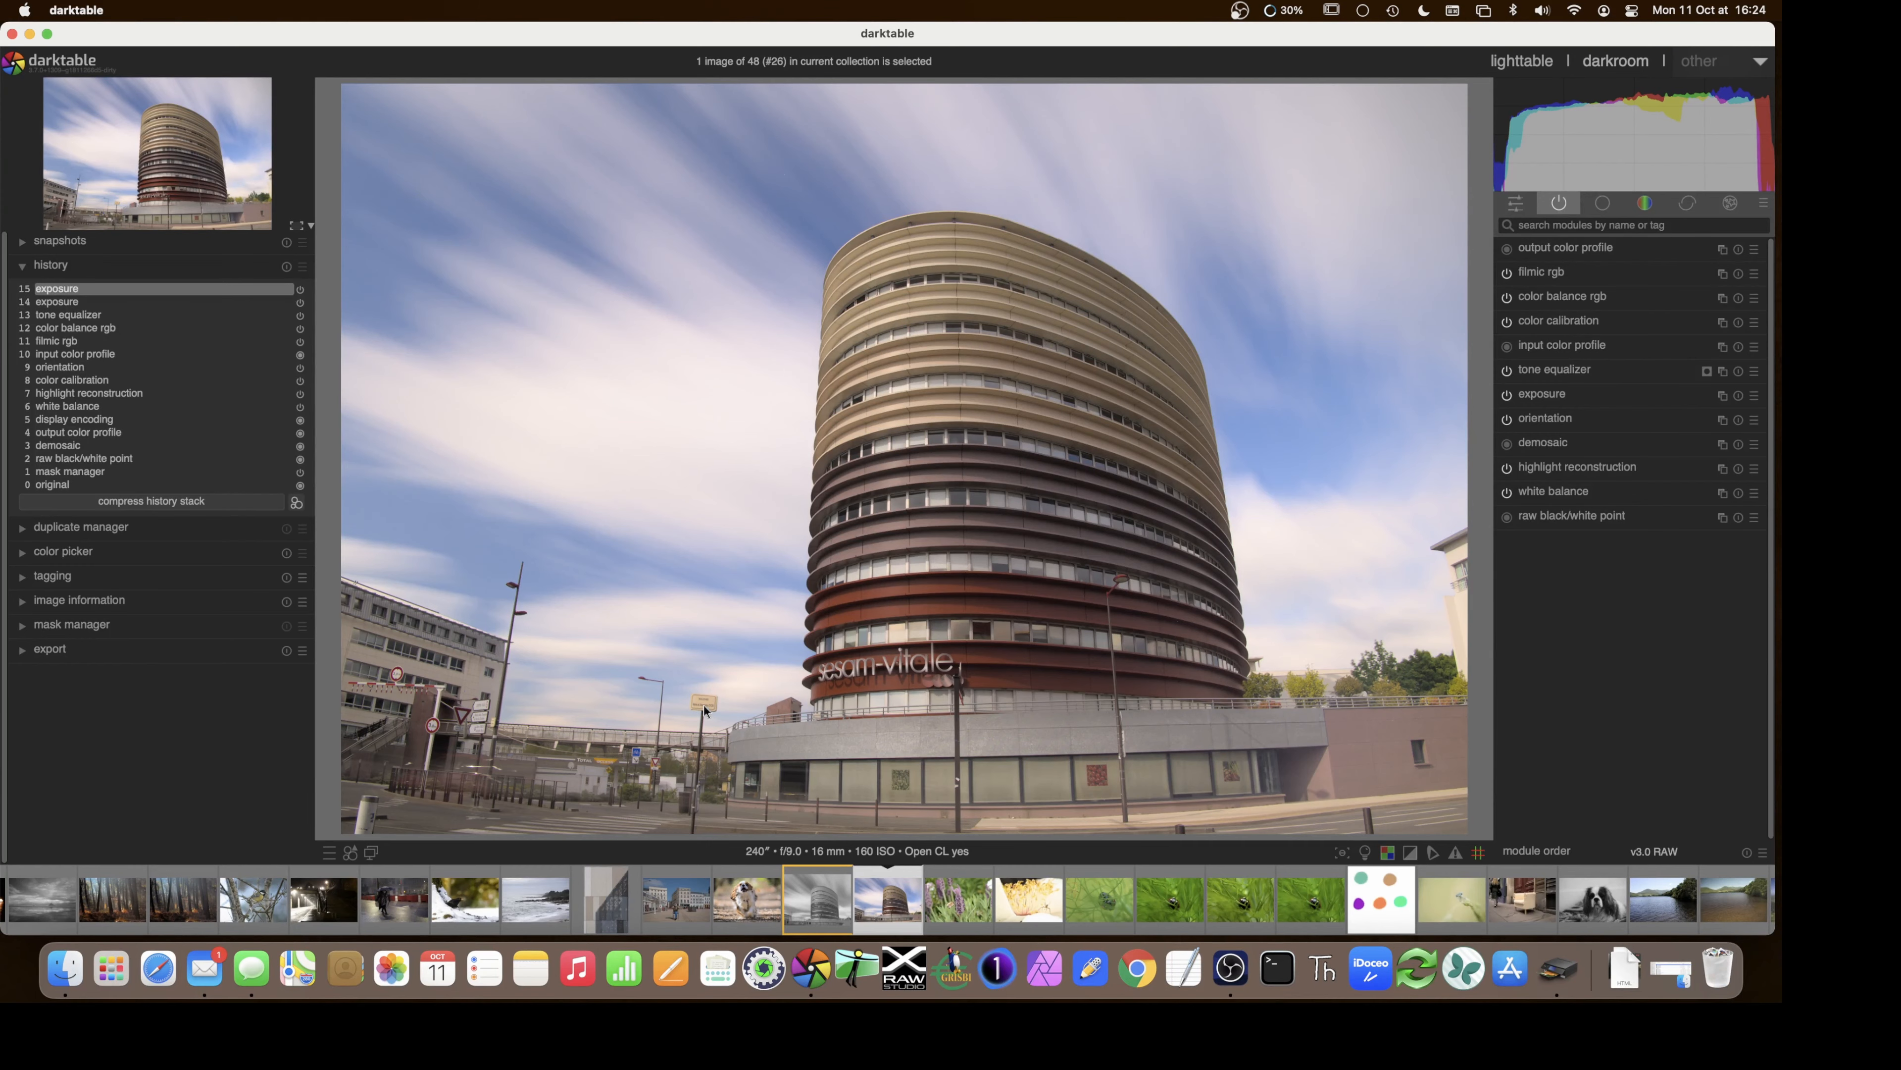
# - Magnify the image to 400% and centre the view on the street sign beside the tower
pyautogui.scroll(5, 702, 706)
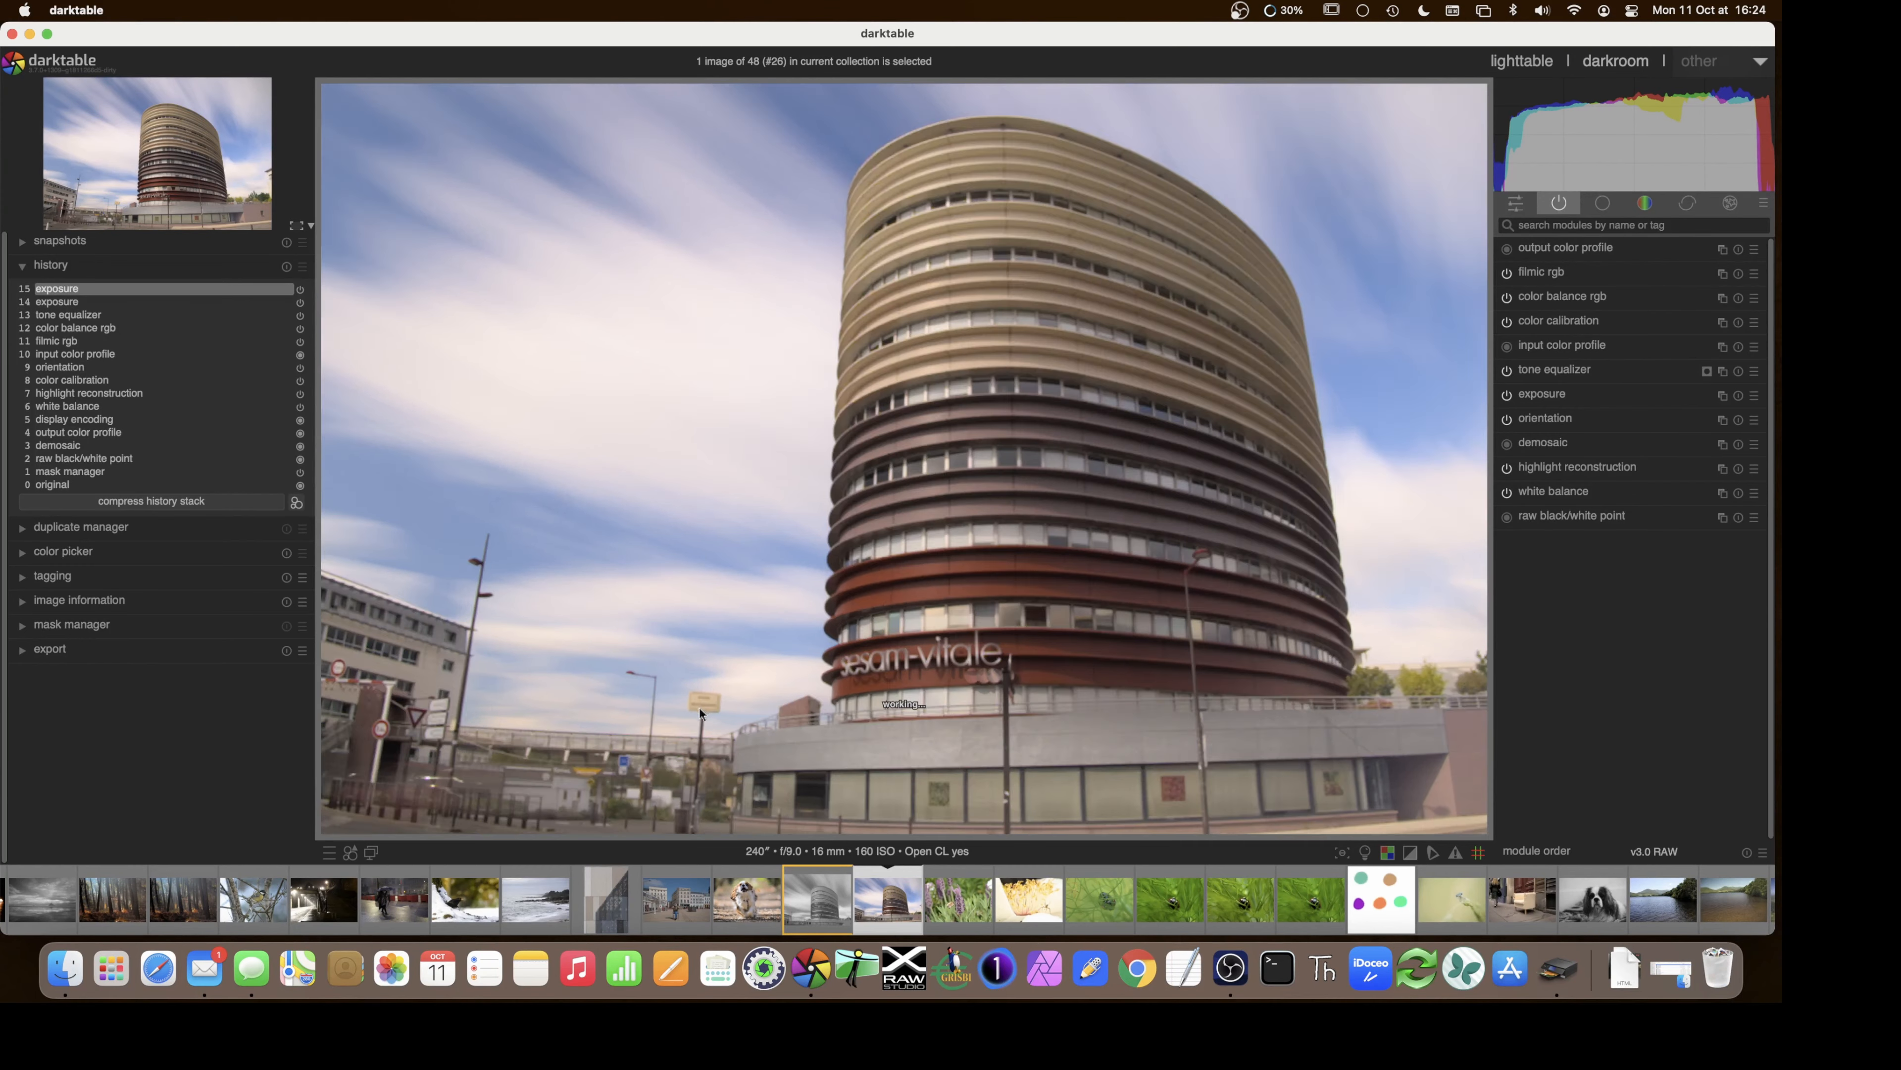
pyautogui.moveTo(700, 704); pyautogui.dragTo(722, 660)
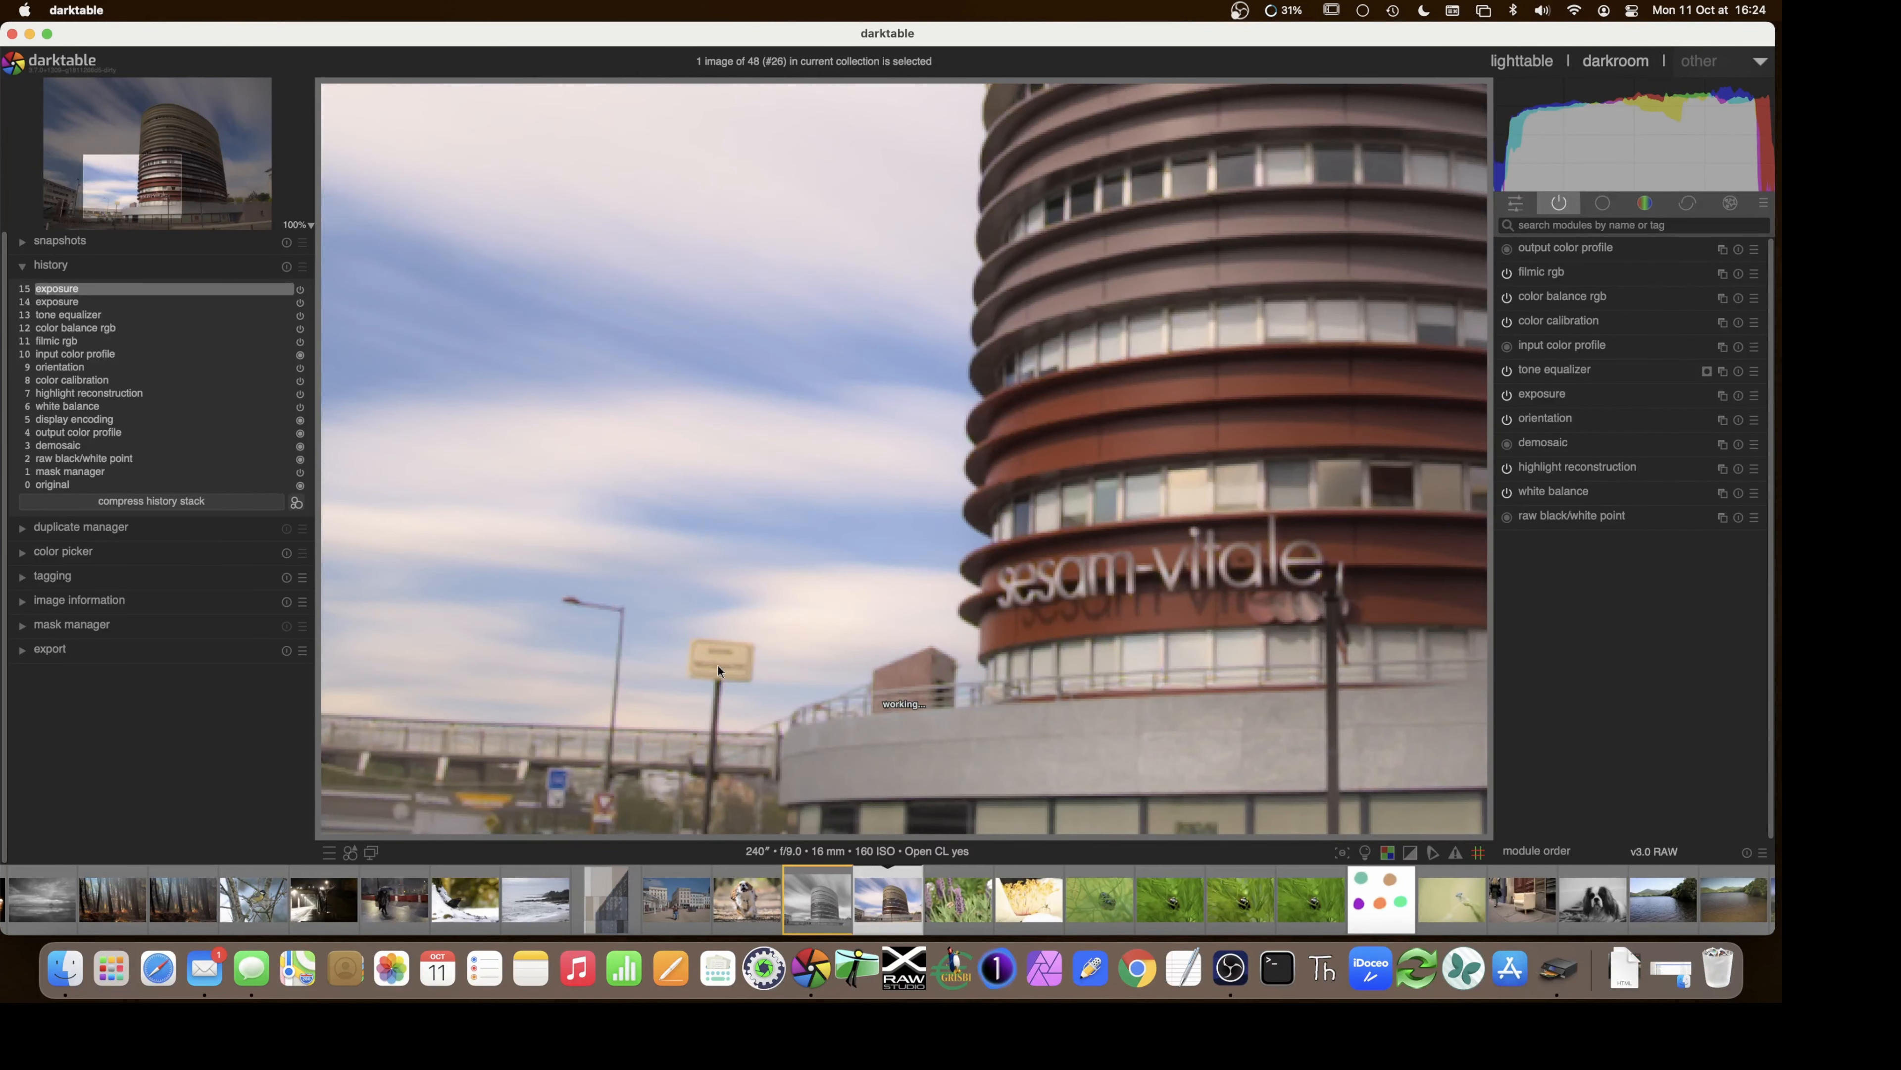
pyautogui.scroll(1, 715, 666)
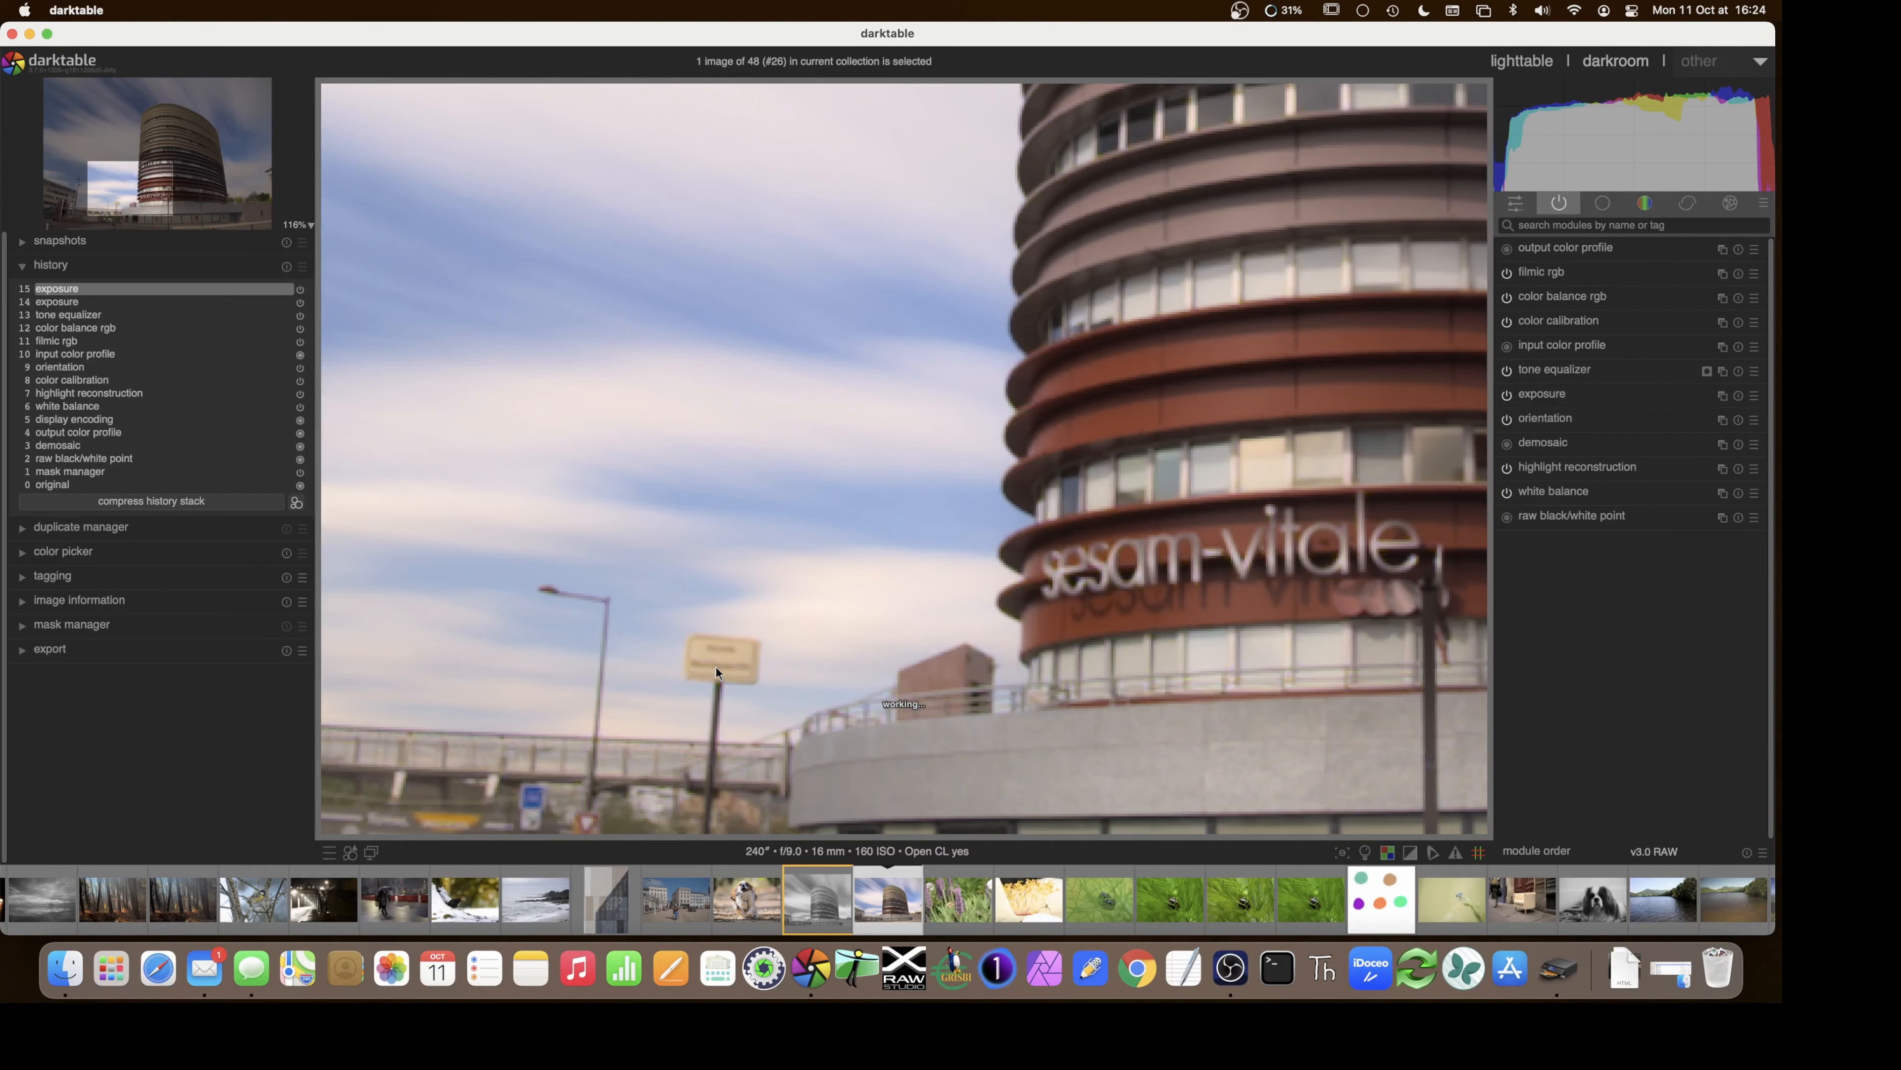
pyautogui.scroll(2, 715, 666)
pyautogui.scroll(1, 715, 672)
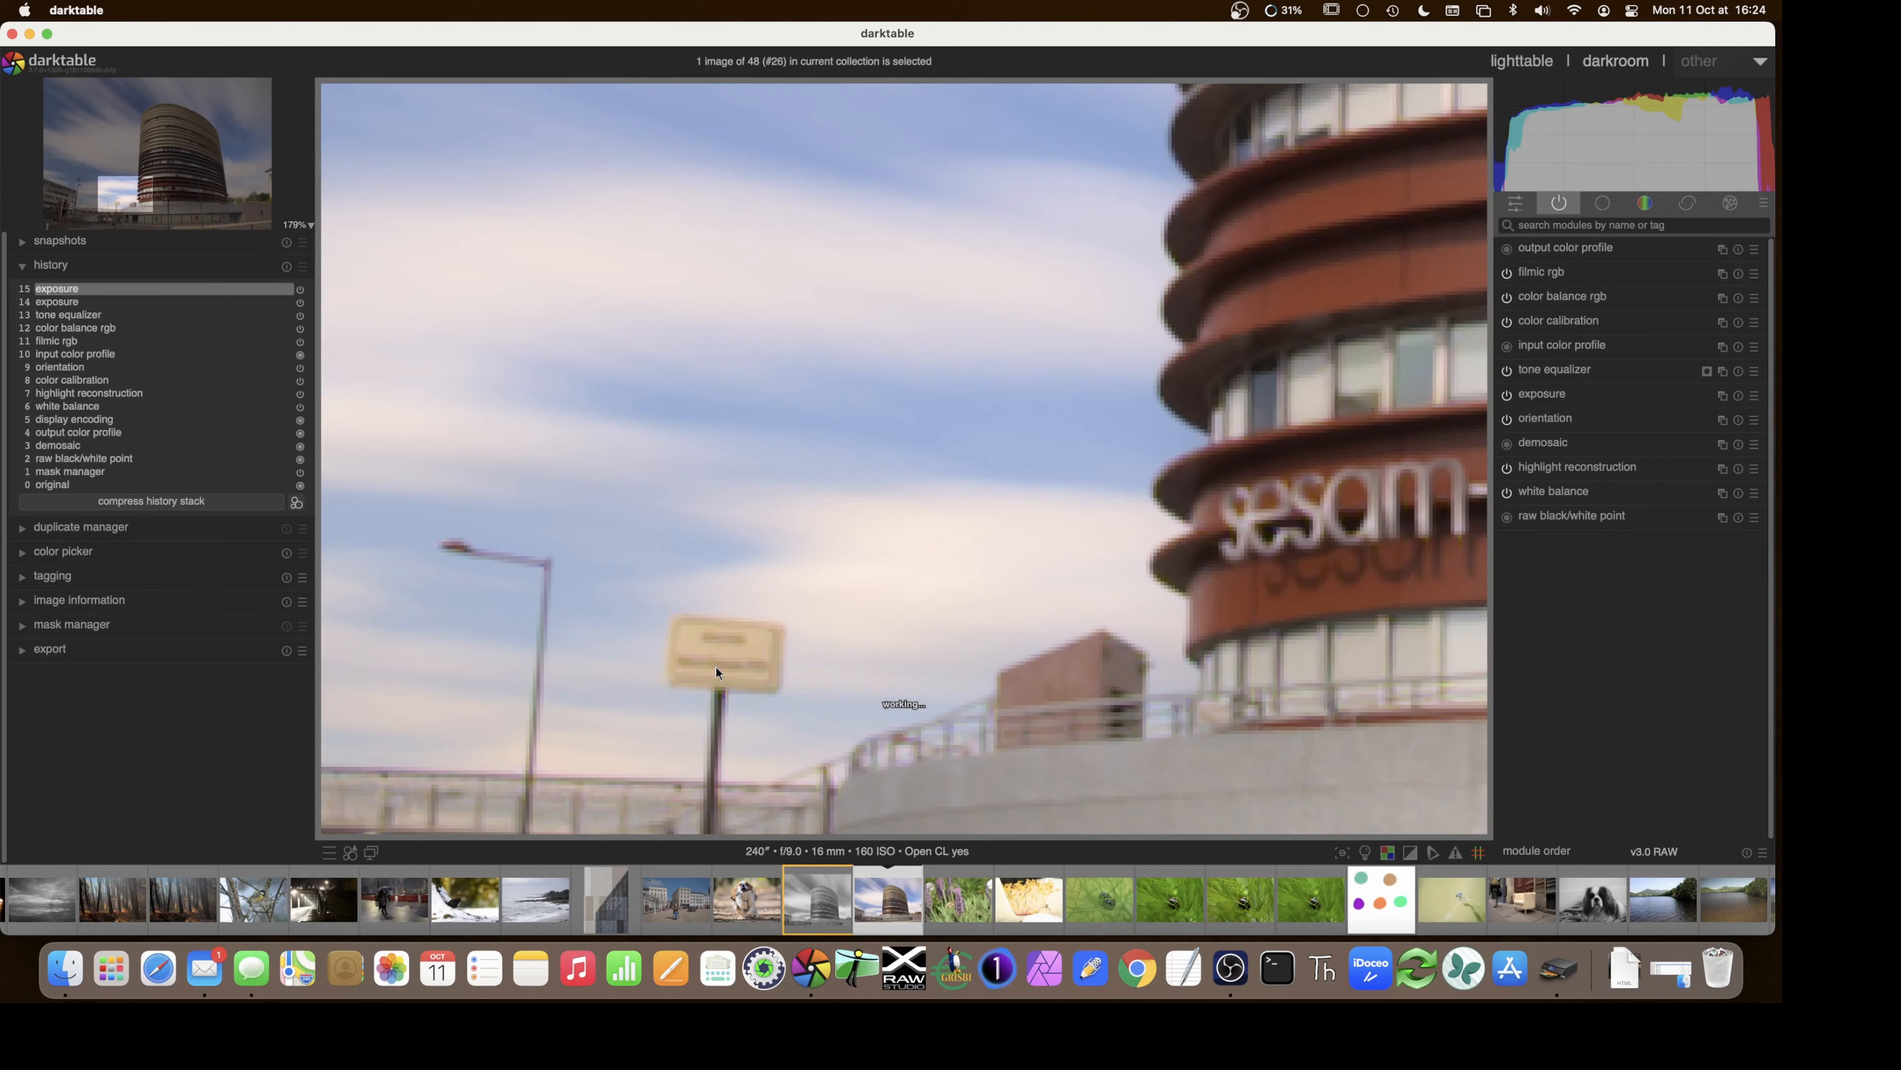
pyautogui.scroll(-3, 715, 666)
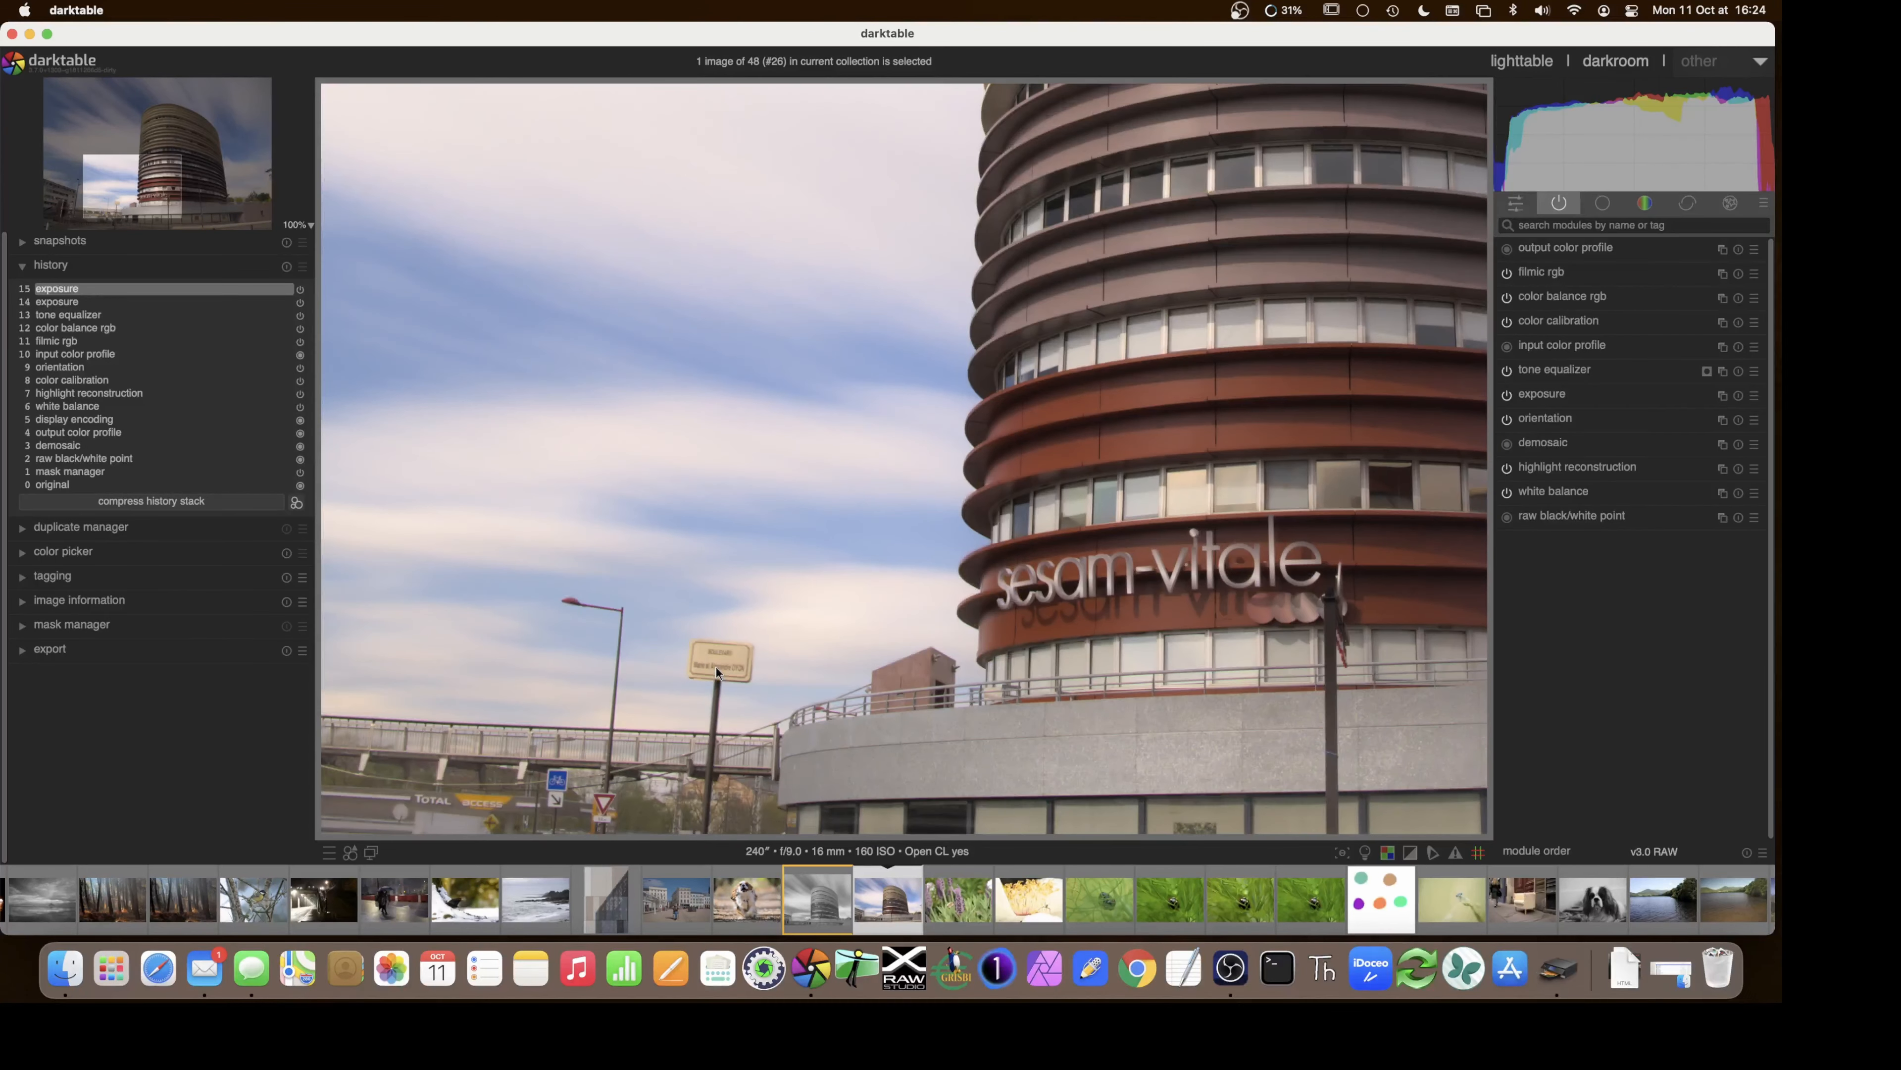
pyautogui.scroll(3, 715, 666)
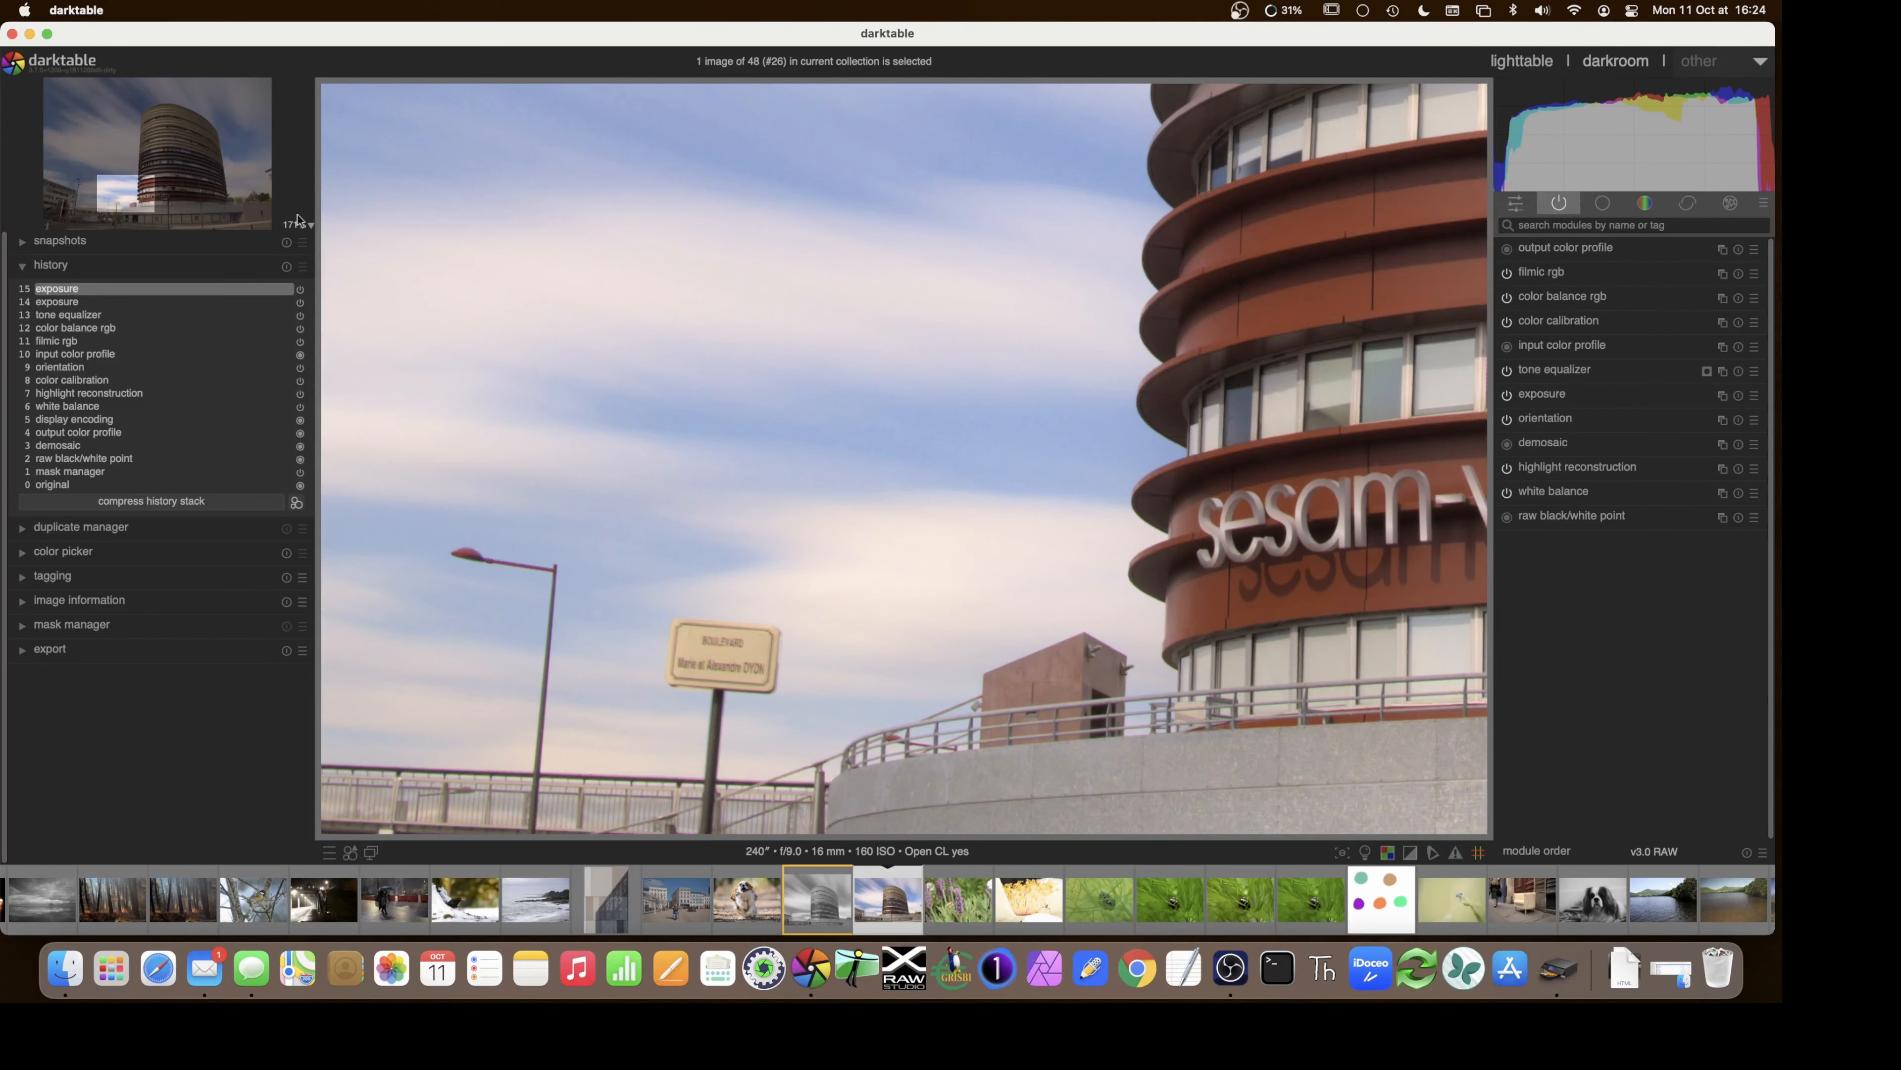
pyautogui.click(309, 225)
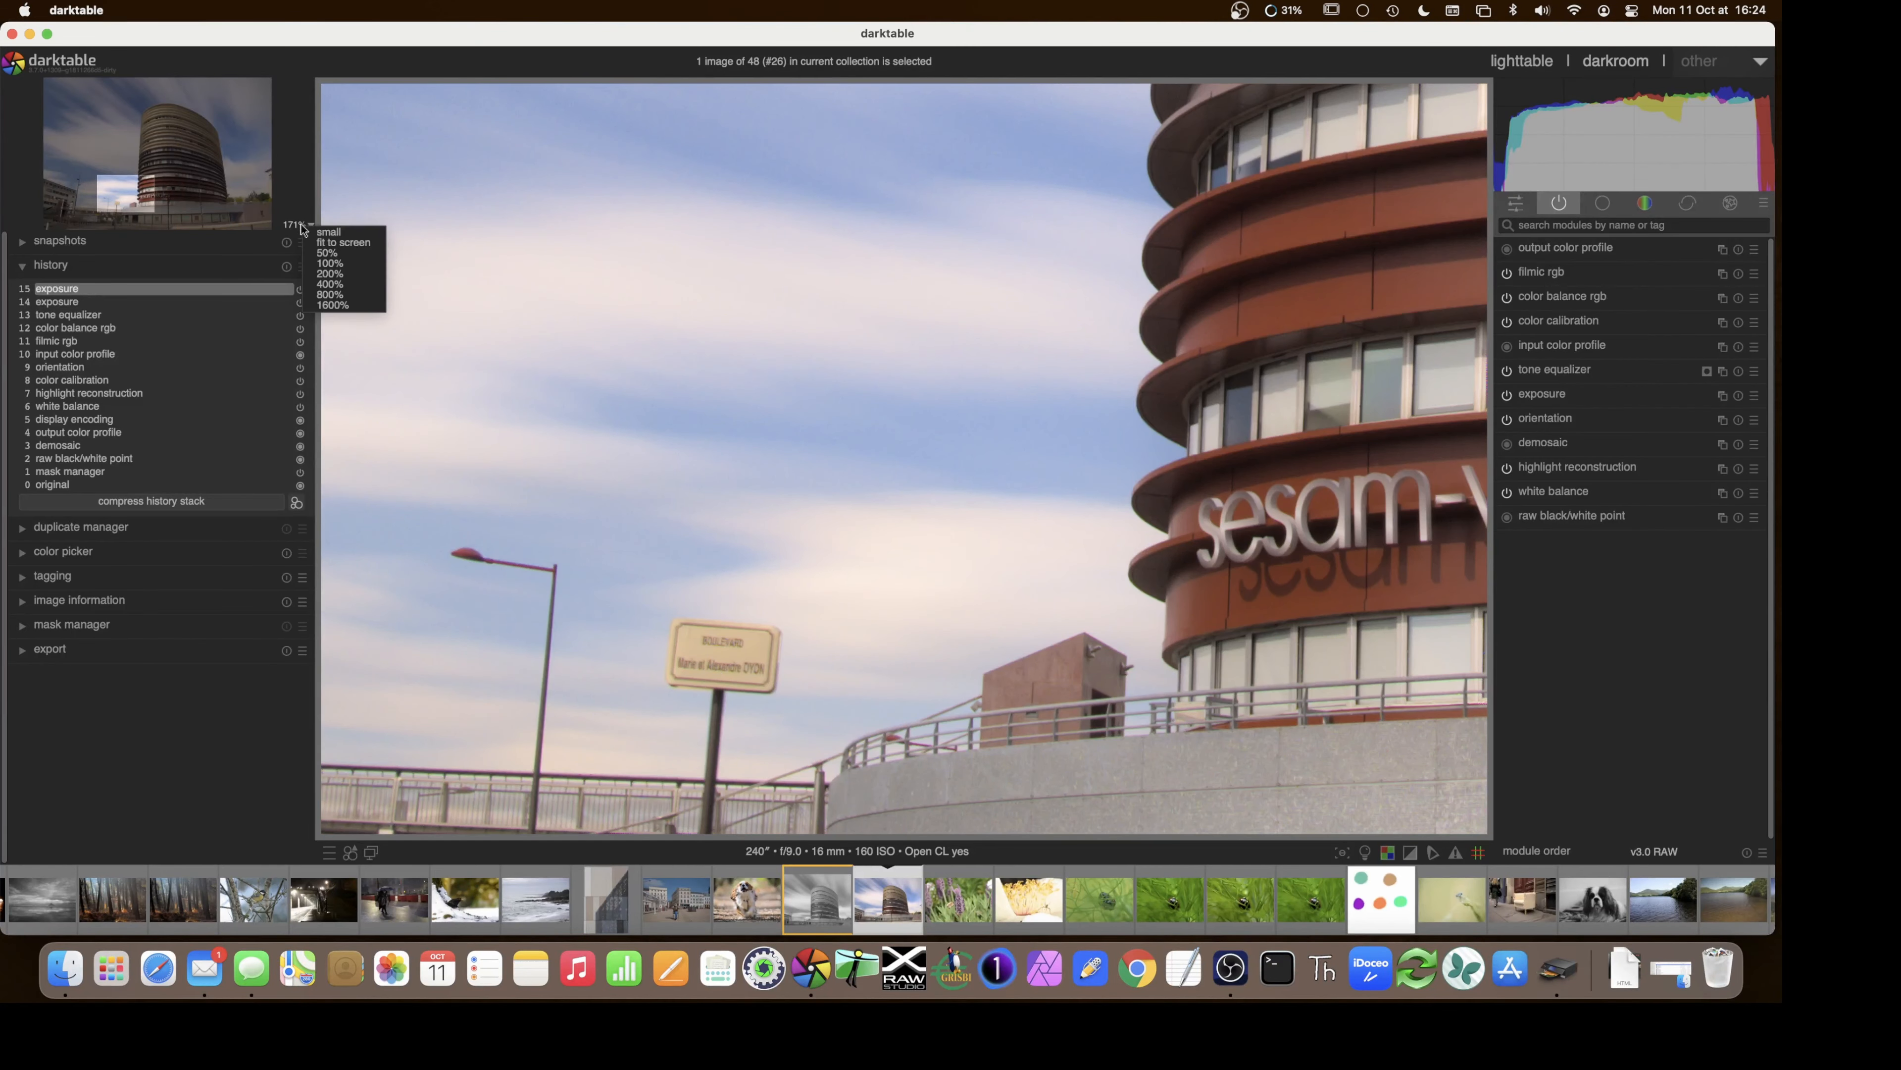
pyautogui.click(335, 285)
pyautogui.moveTo(855, 590); pyautogui.dragTo(913, 294)
pyautogui.moveTo(125, 202); pyautogui.dragTo(127, 193)
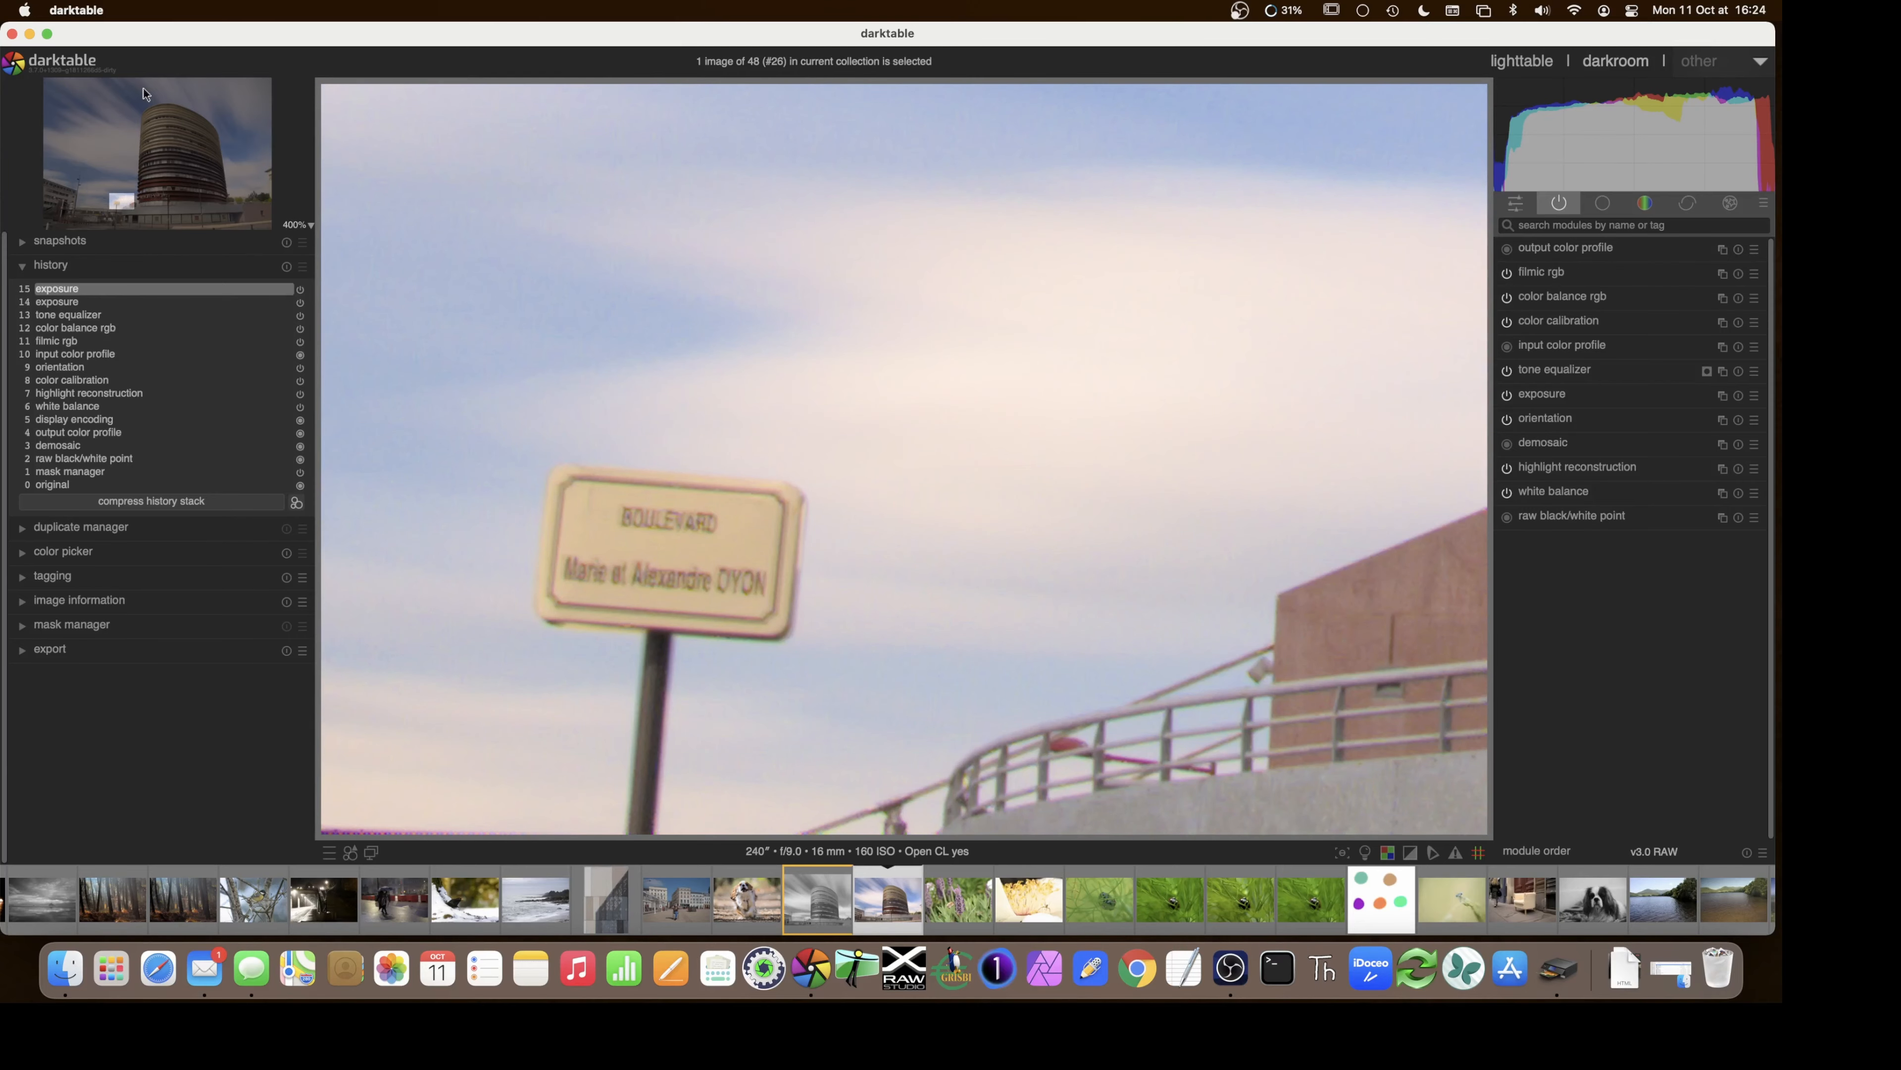
pyautogui.moveTo(126, 206); pyautogui.dragTo(119, 207)
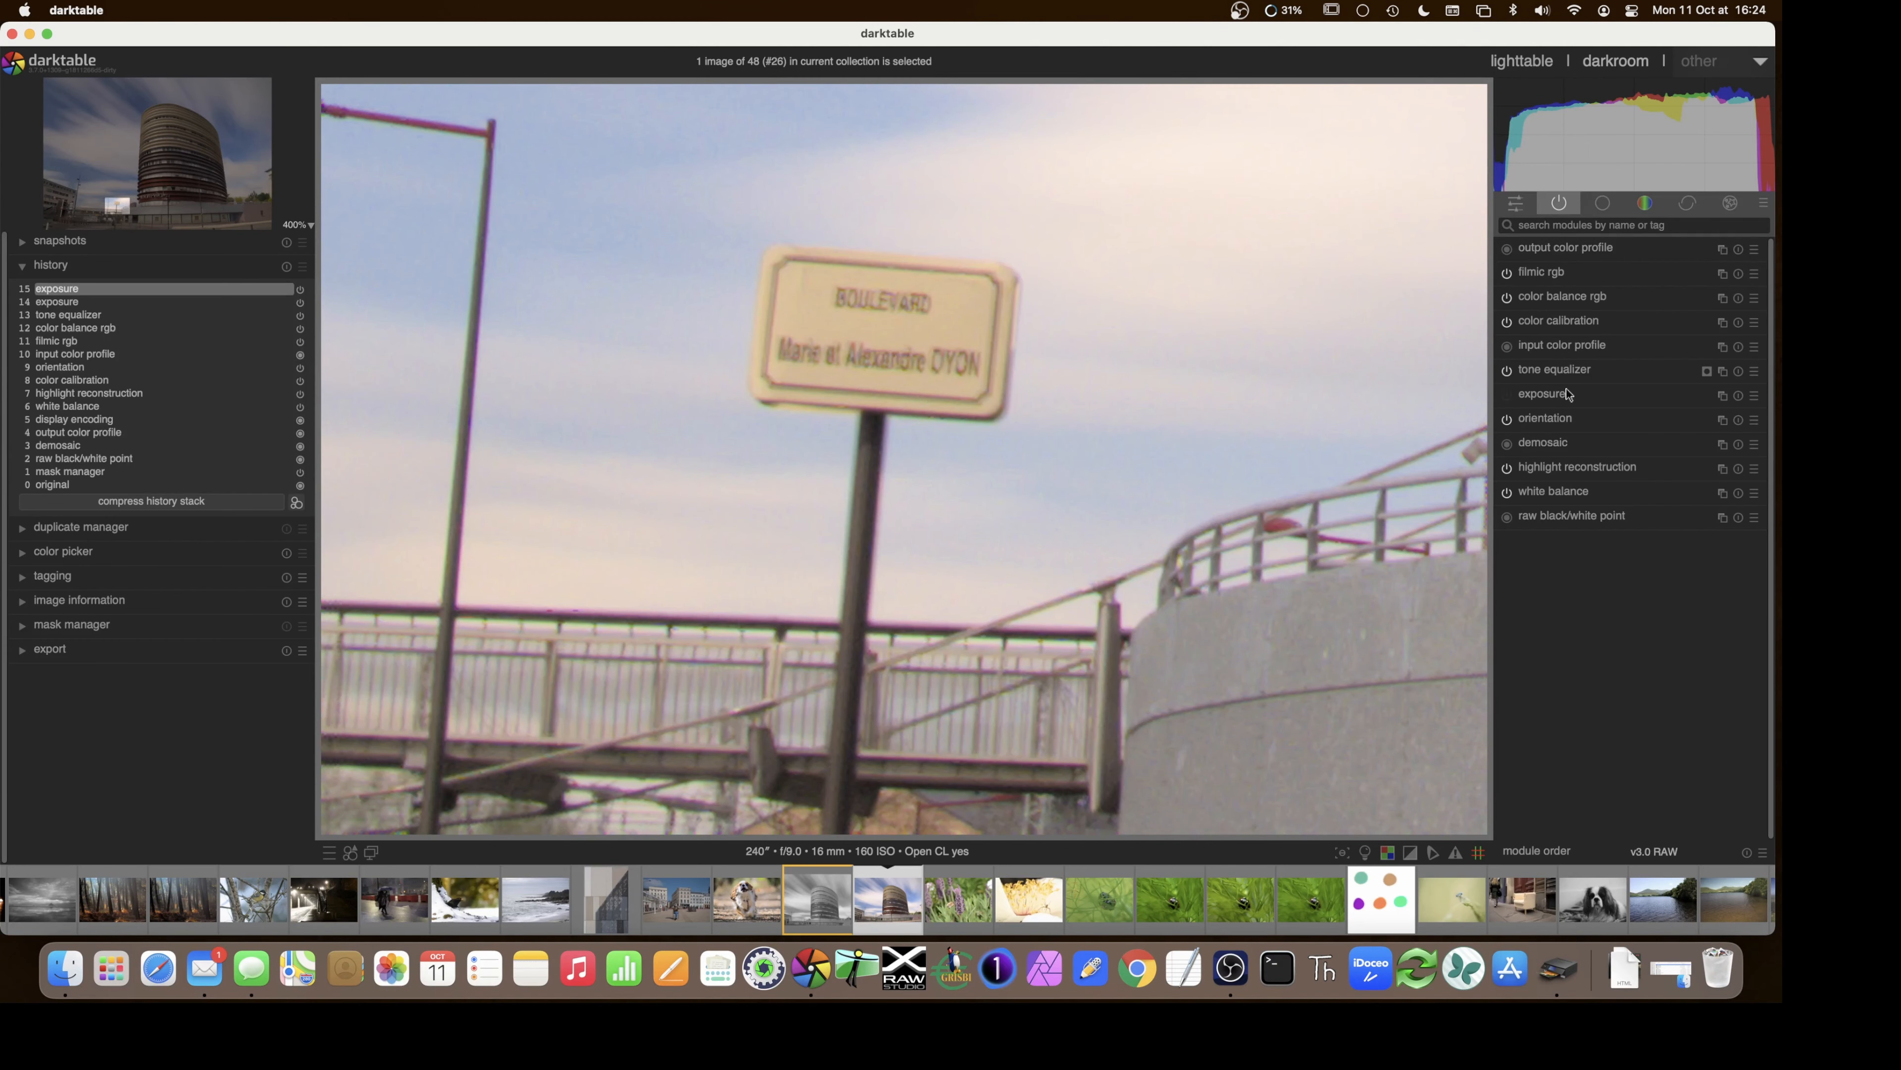
# - Undo an accidental reset of the exposure module and create a new exposure instance
pyautogui.click(1738, 397)
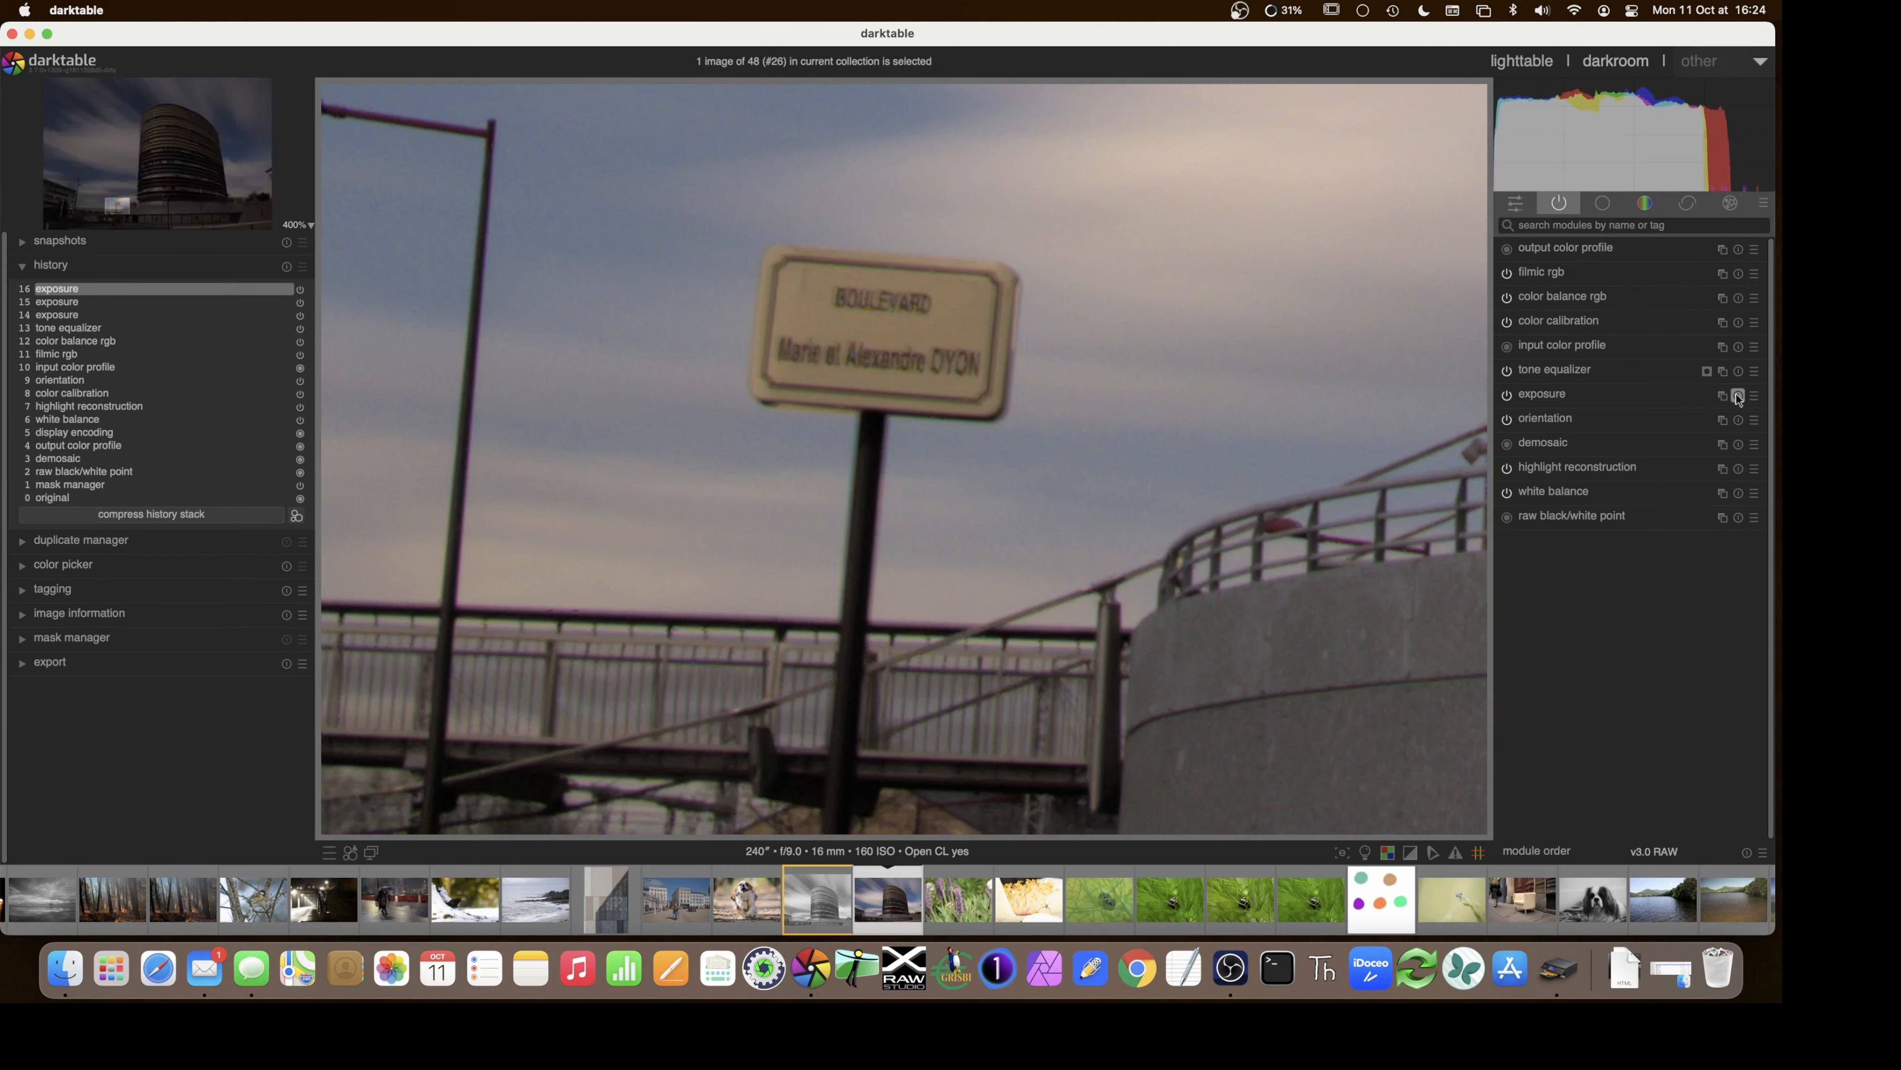
pyautogui.hotkey('ctrl', 'z')
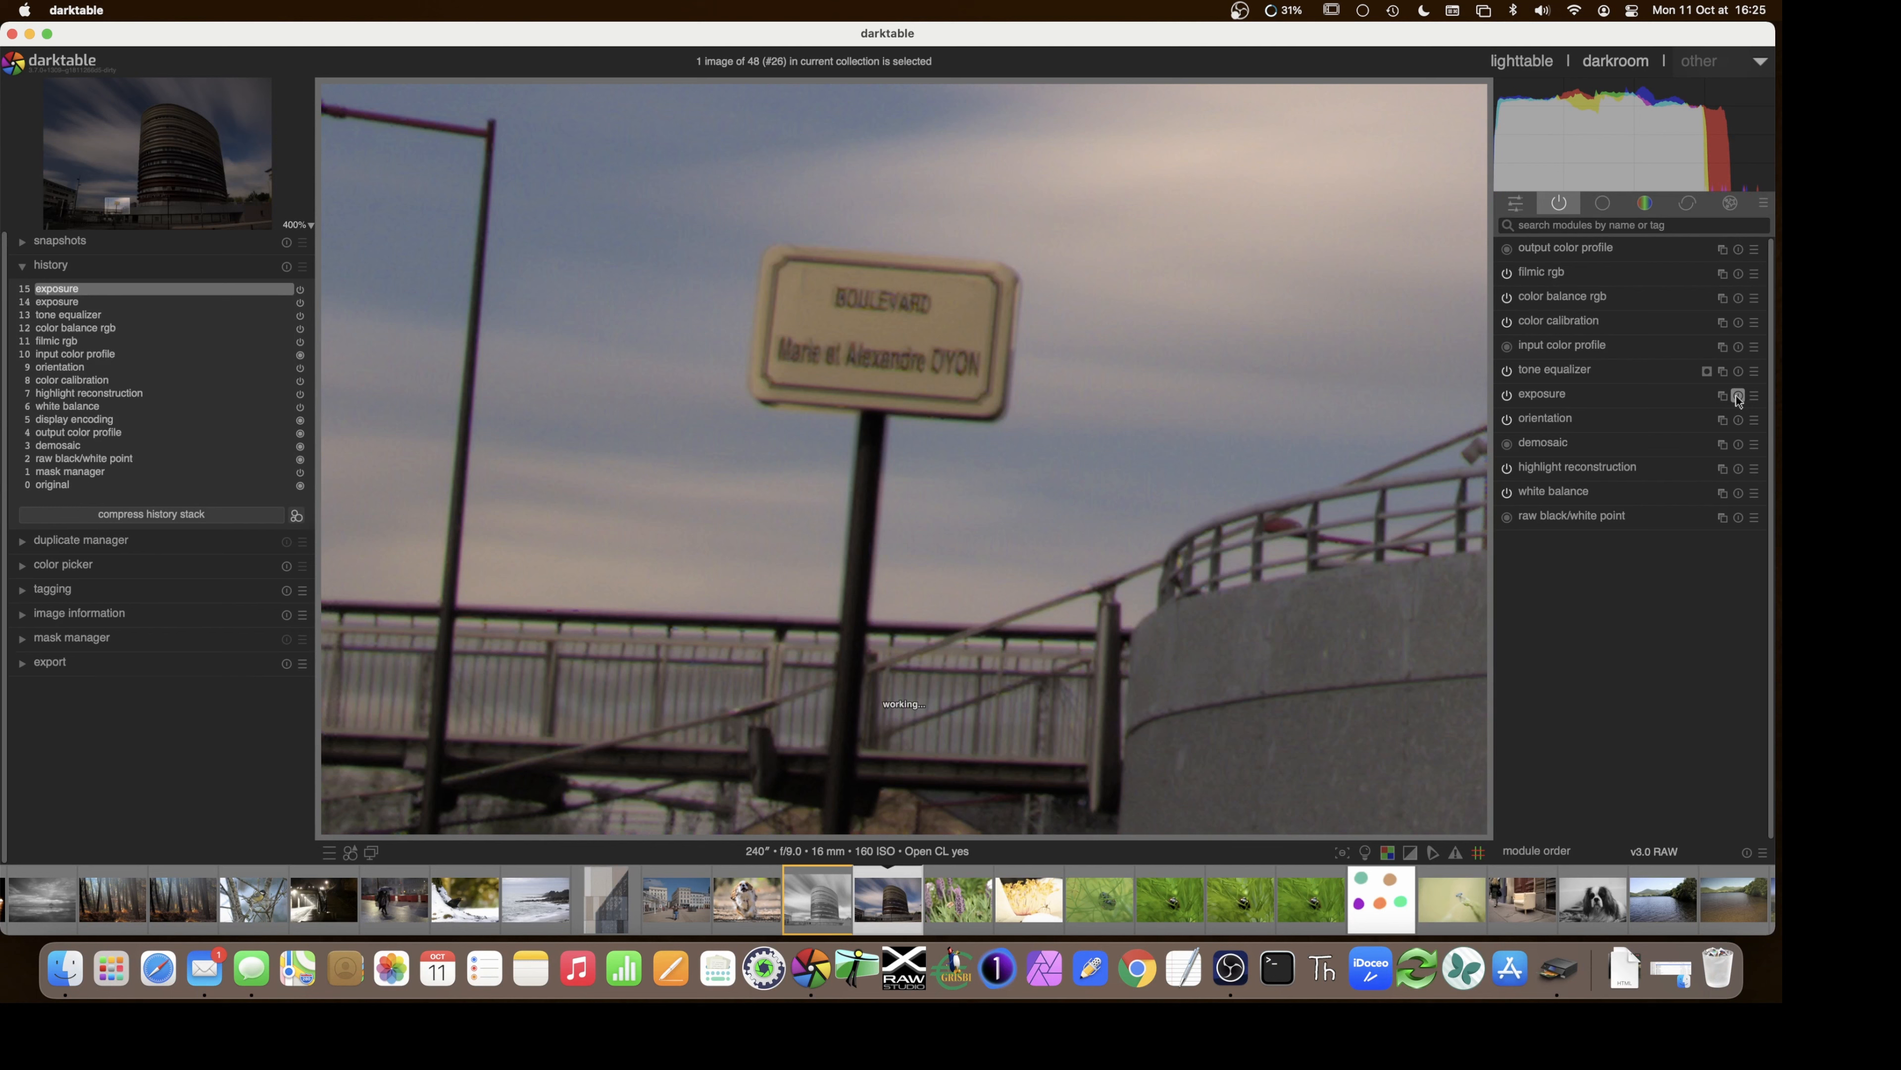
pyautogui.click(1722, 396)
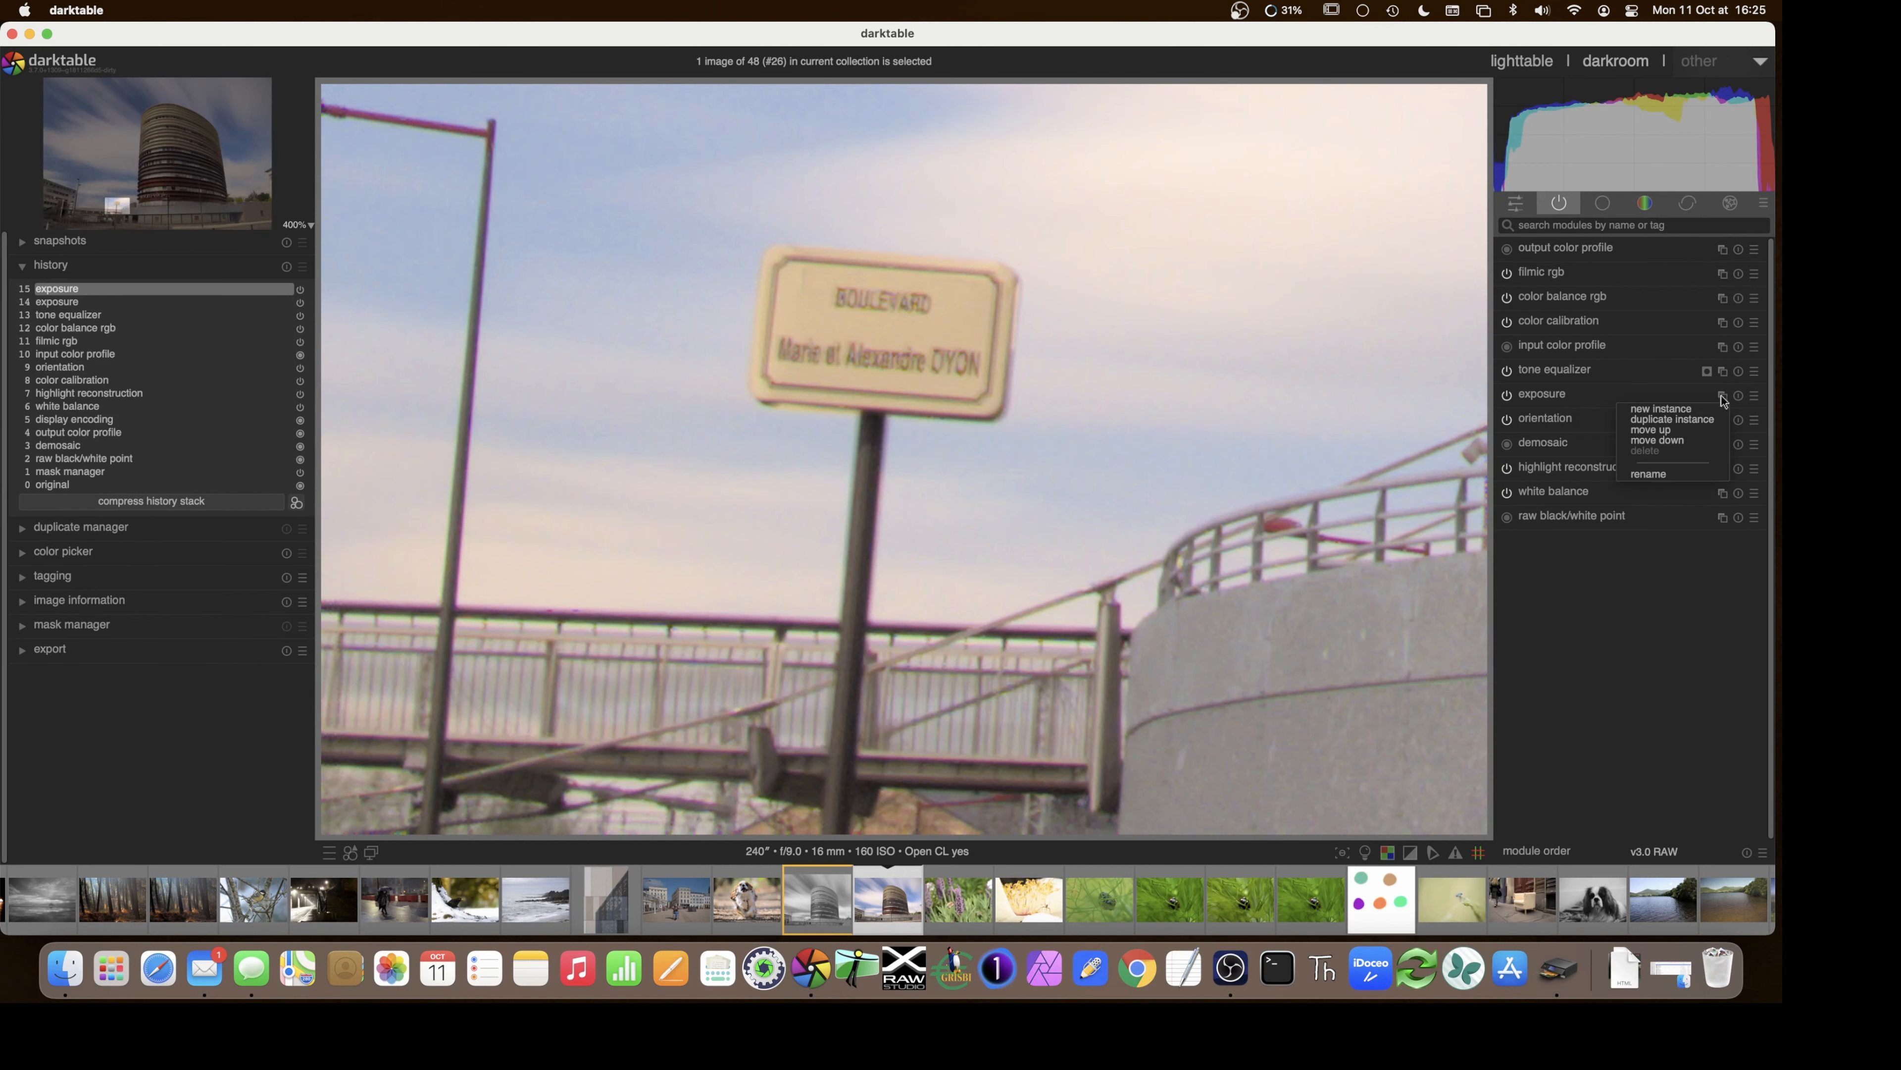
pyautogui.click(1693, 409)
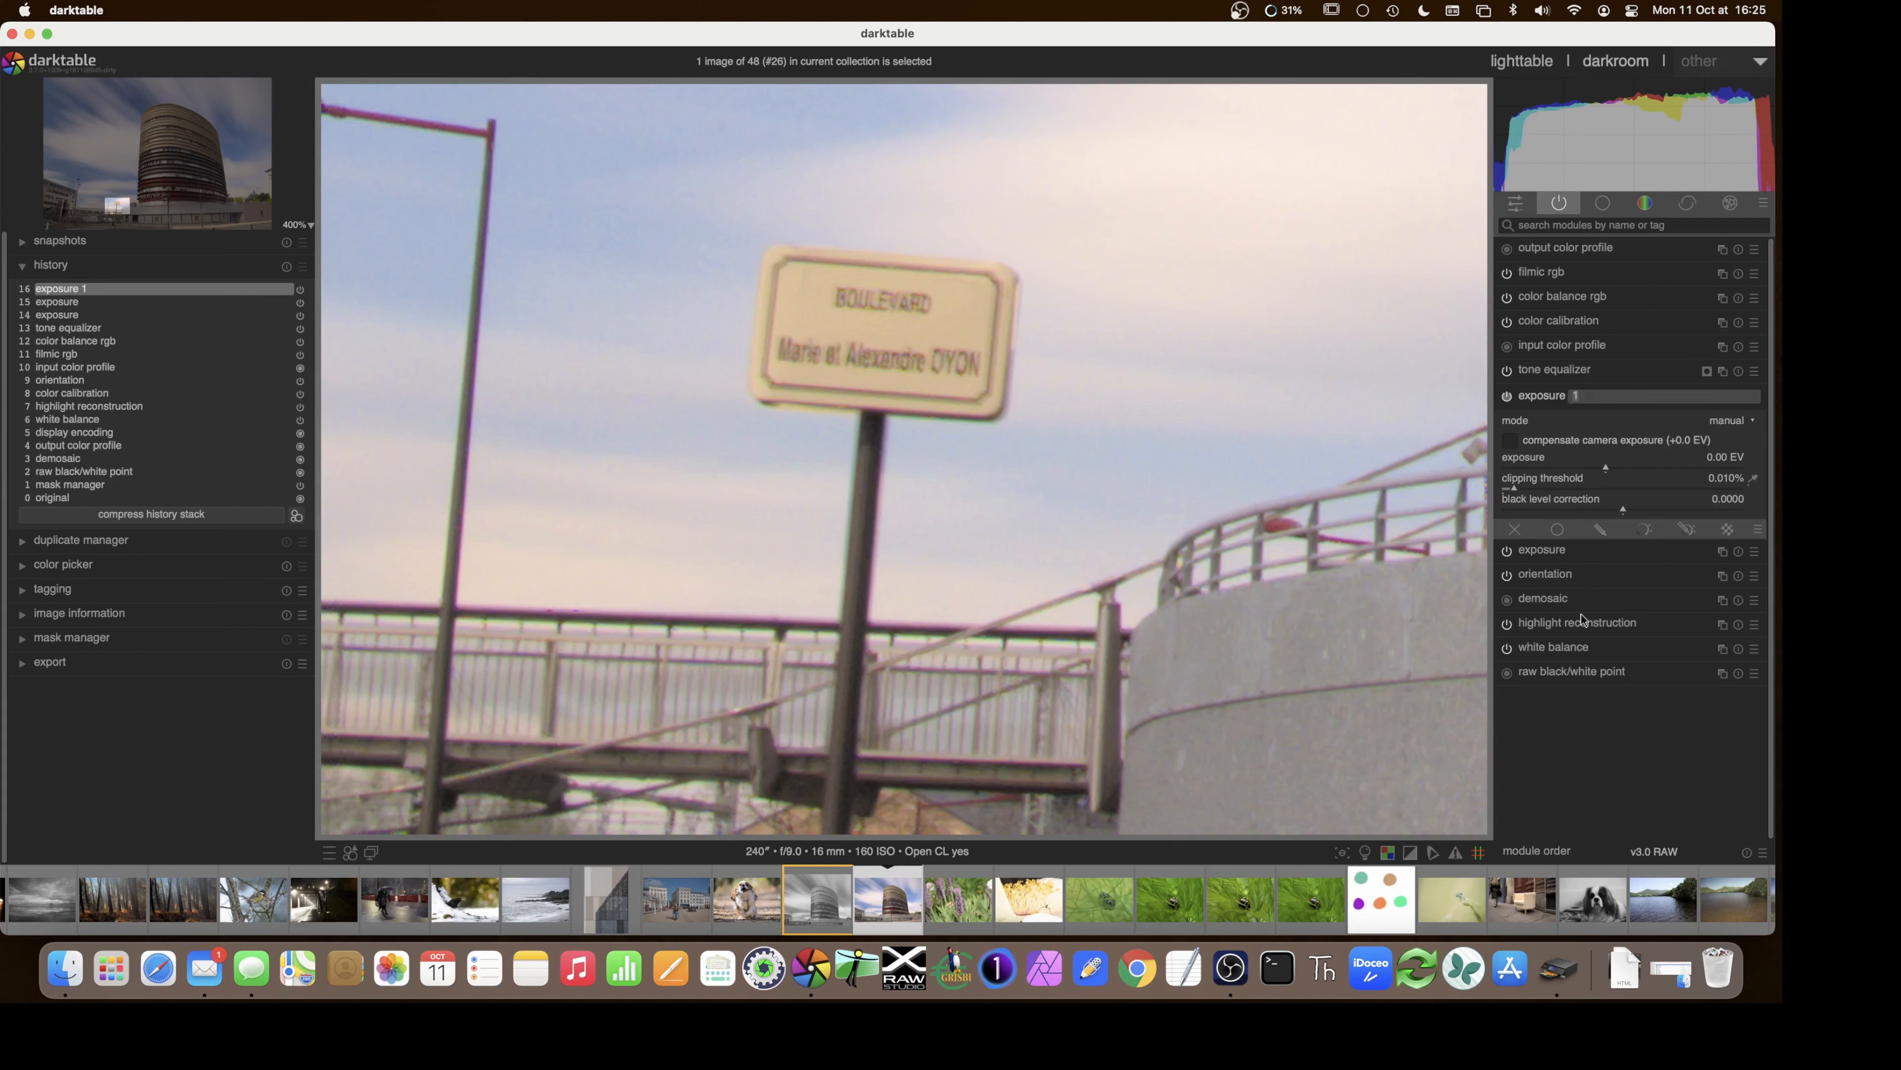
# - Add a drawn mask to the new exposure instance as a four-node path following the corners of the street sign
pyautogui.click(1598, 528)
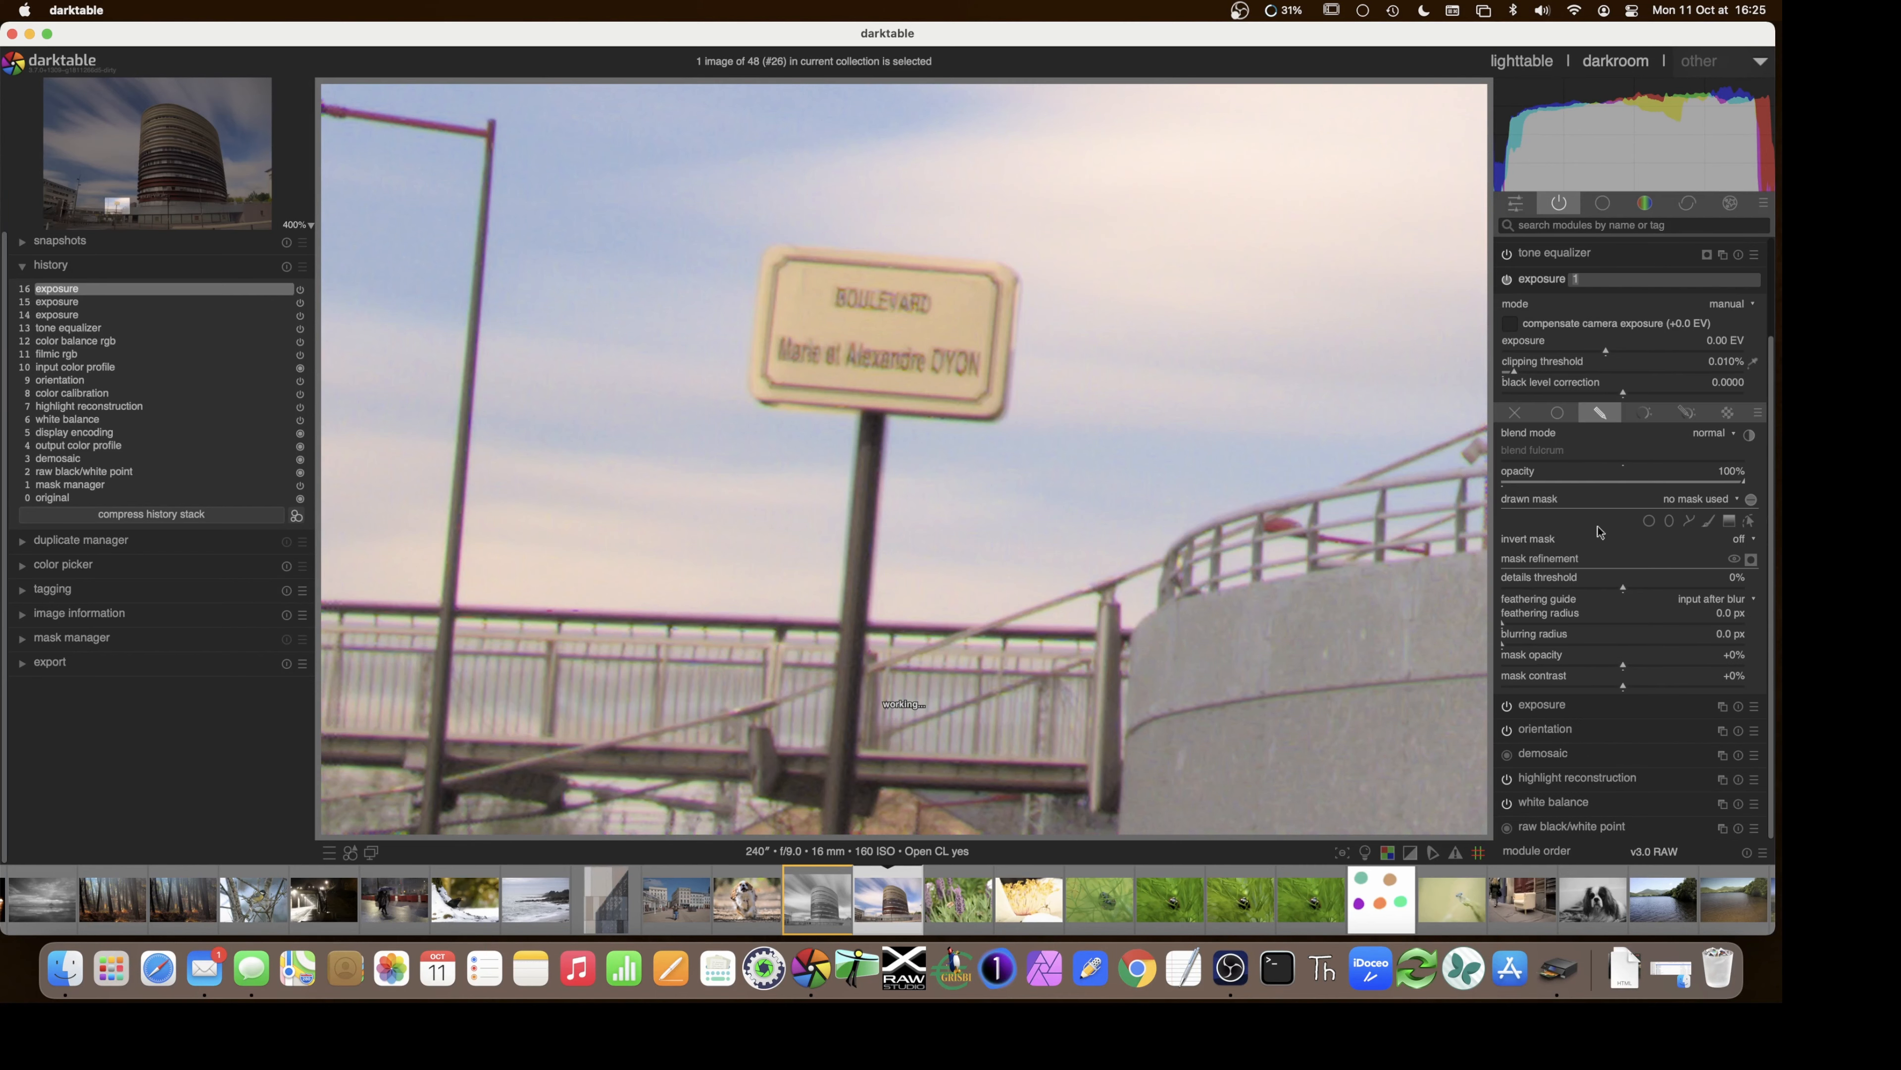
pyautogui.click(1689, 522)
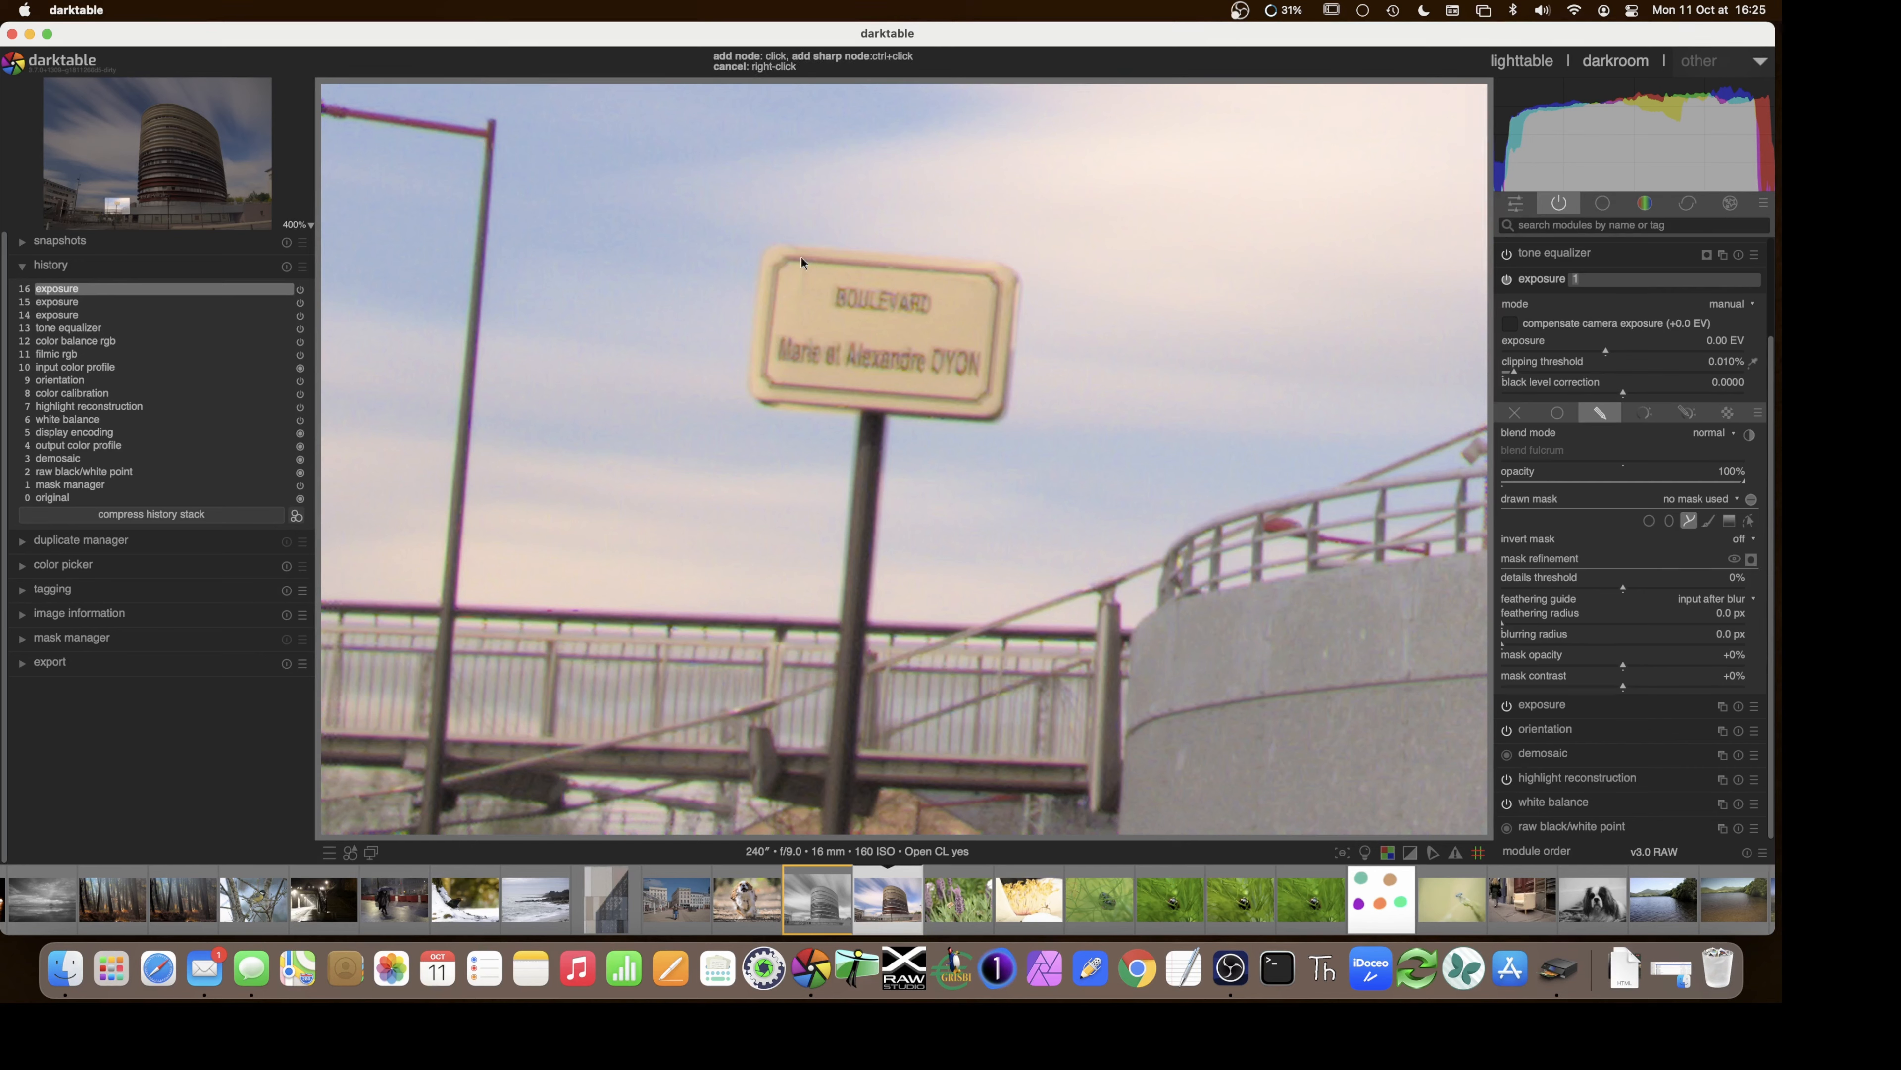
pyautogui.click(776, 256)
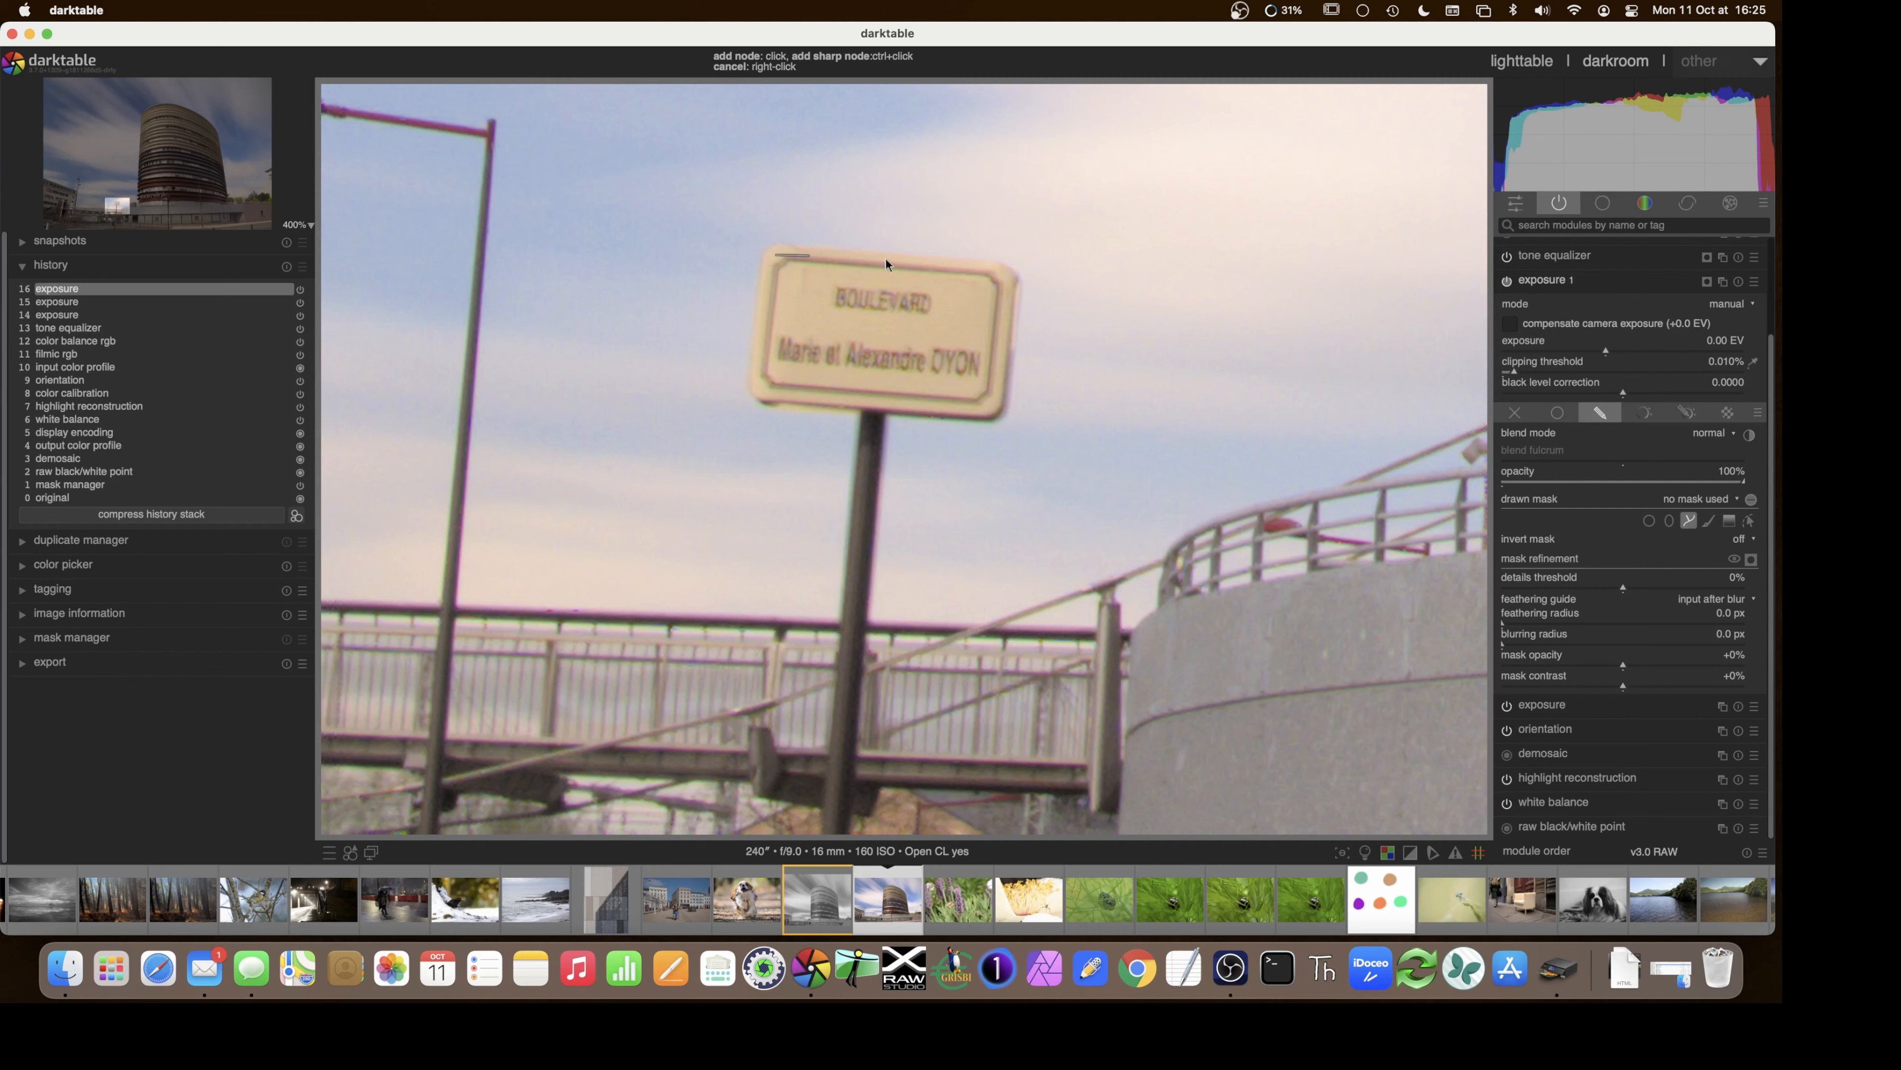
pyautogui.click(1002, 272)
pyautogui.click(981, 417)
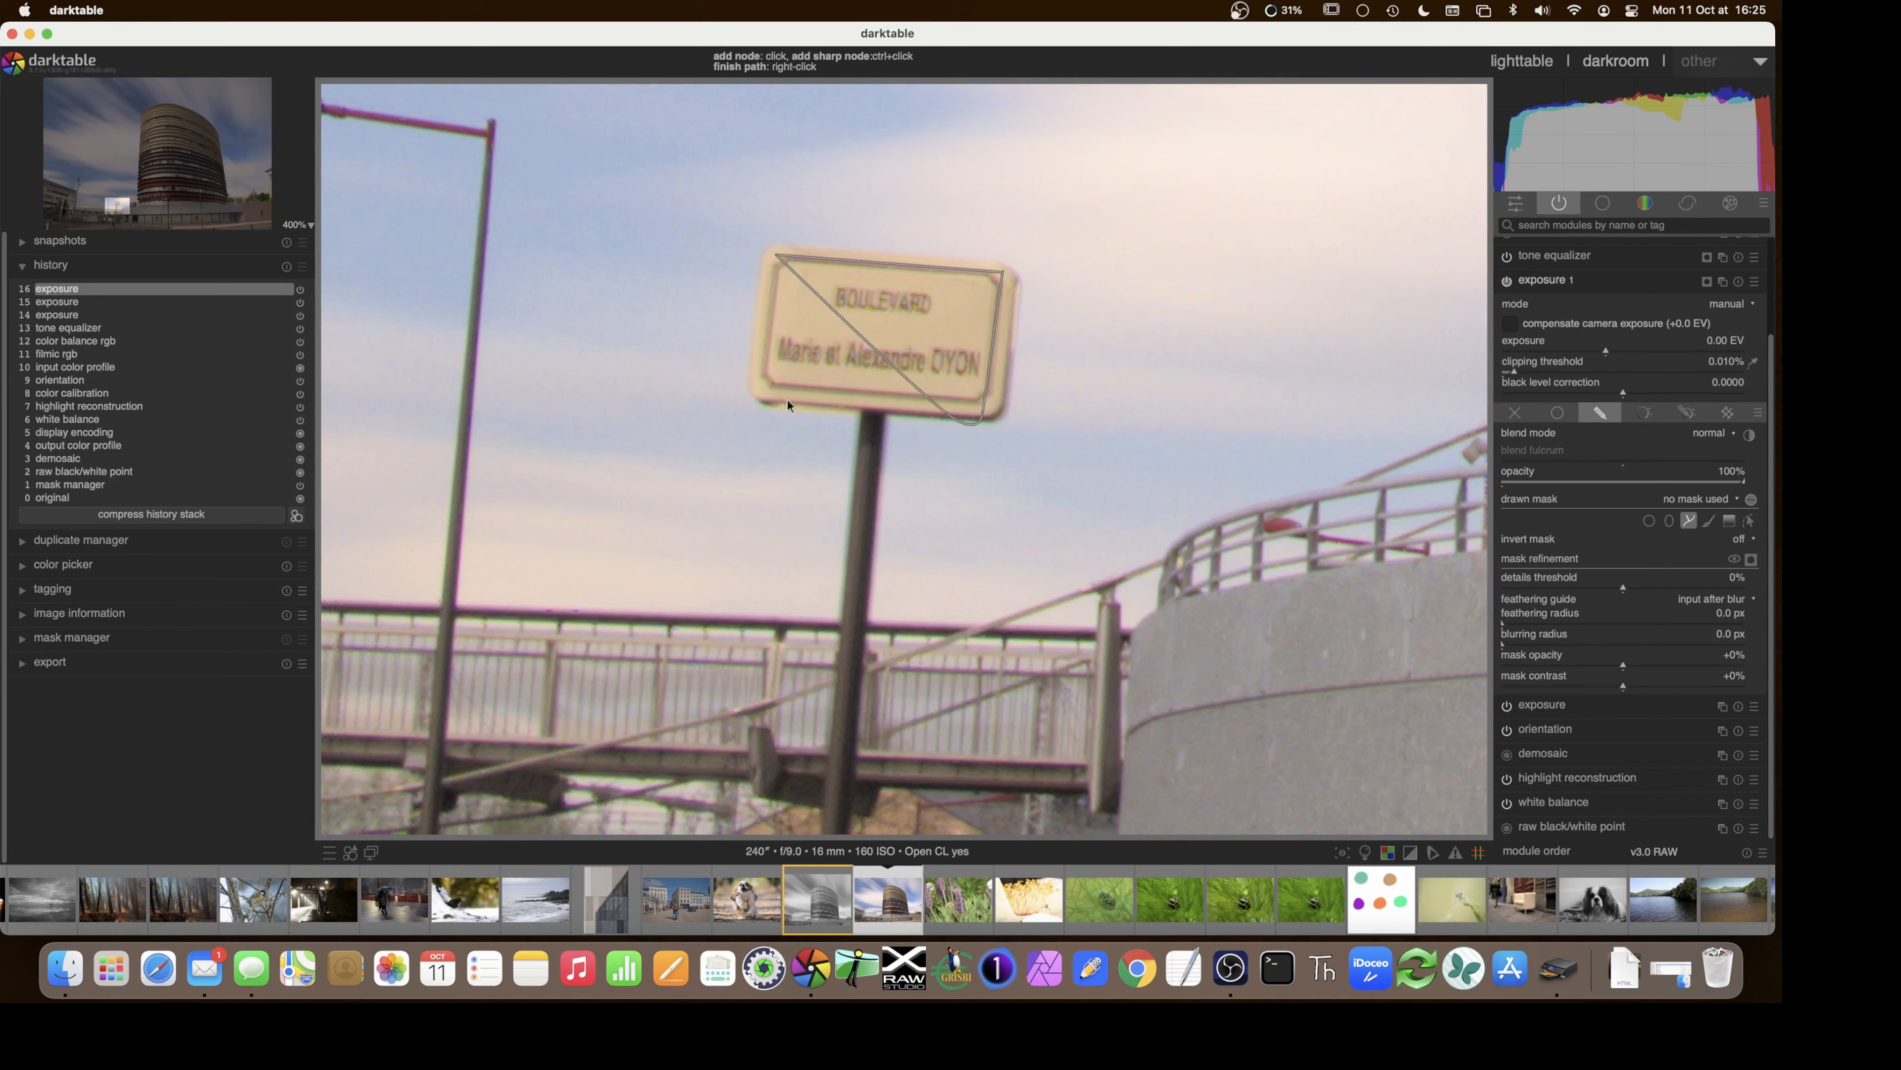
pyautogui.click(756, 393)
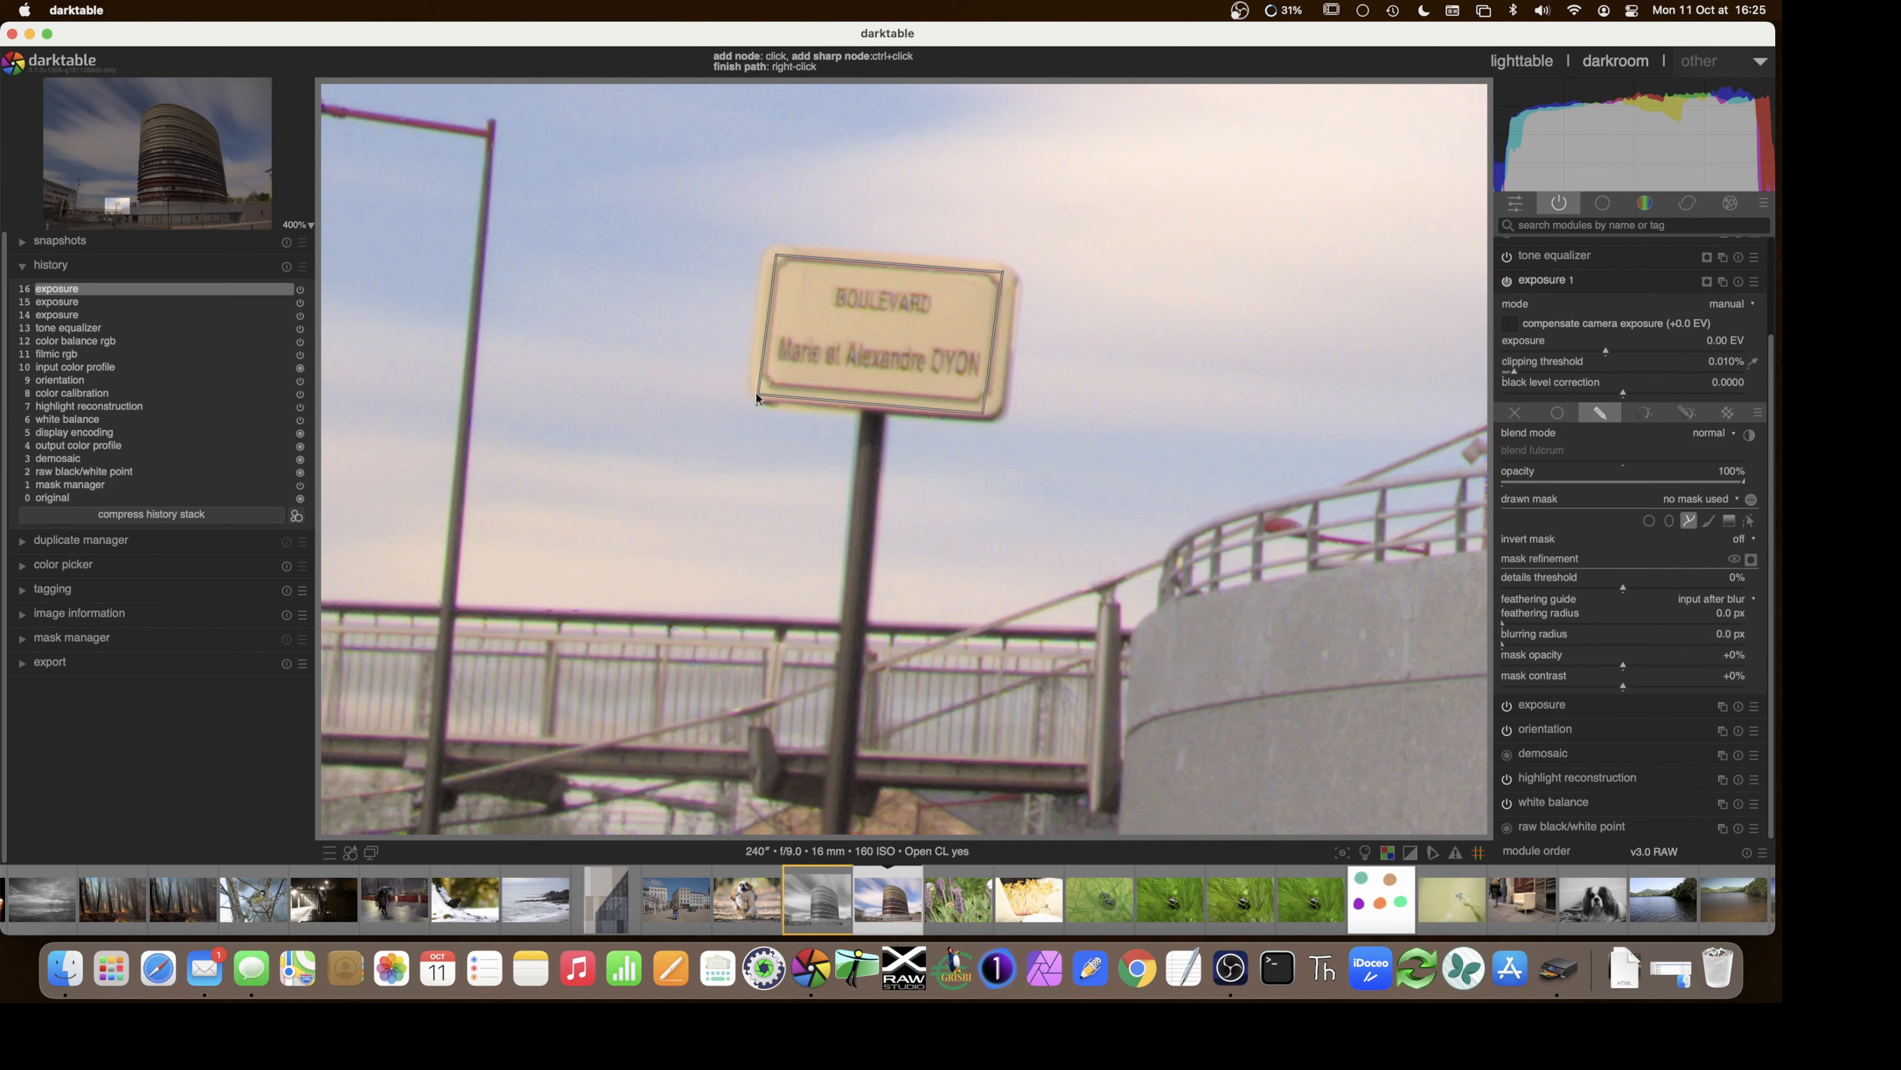
pyautogui.rightClick(768, 308)
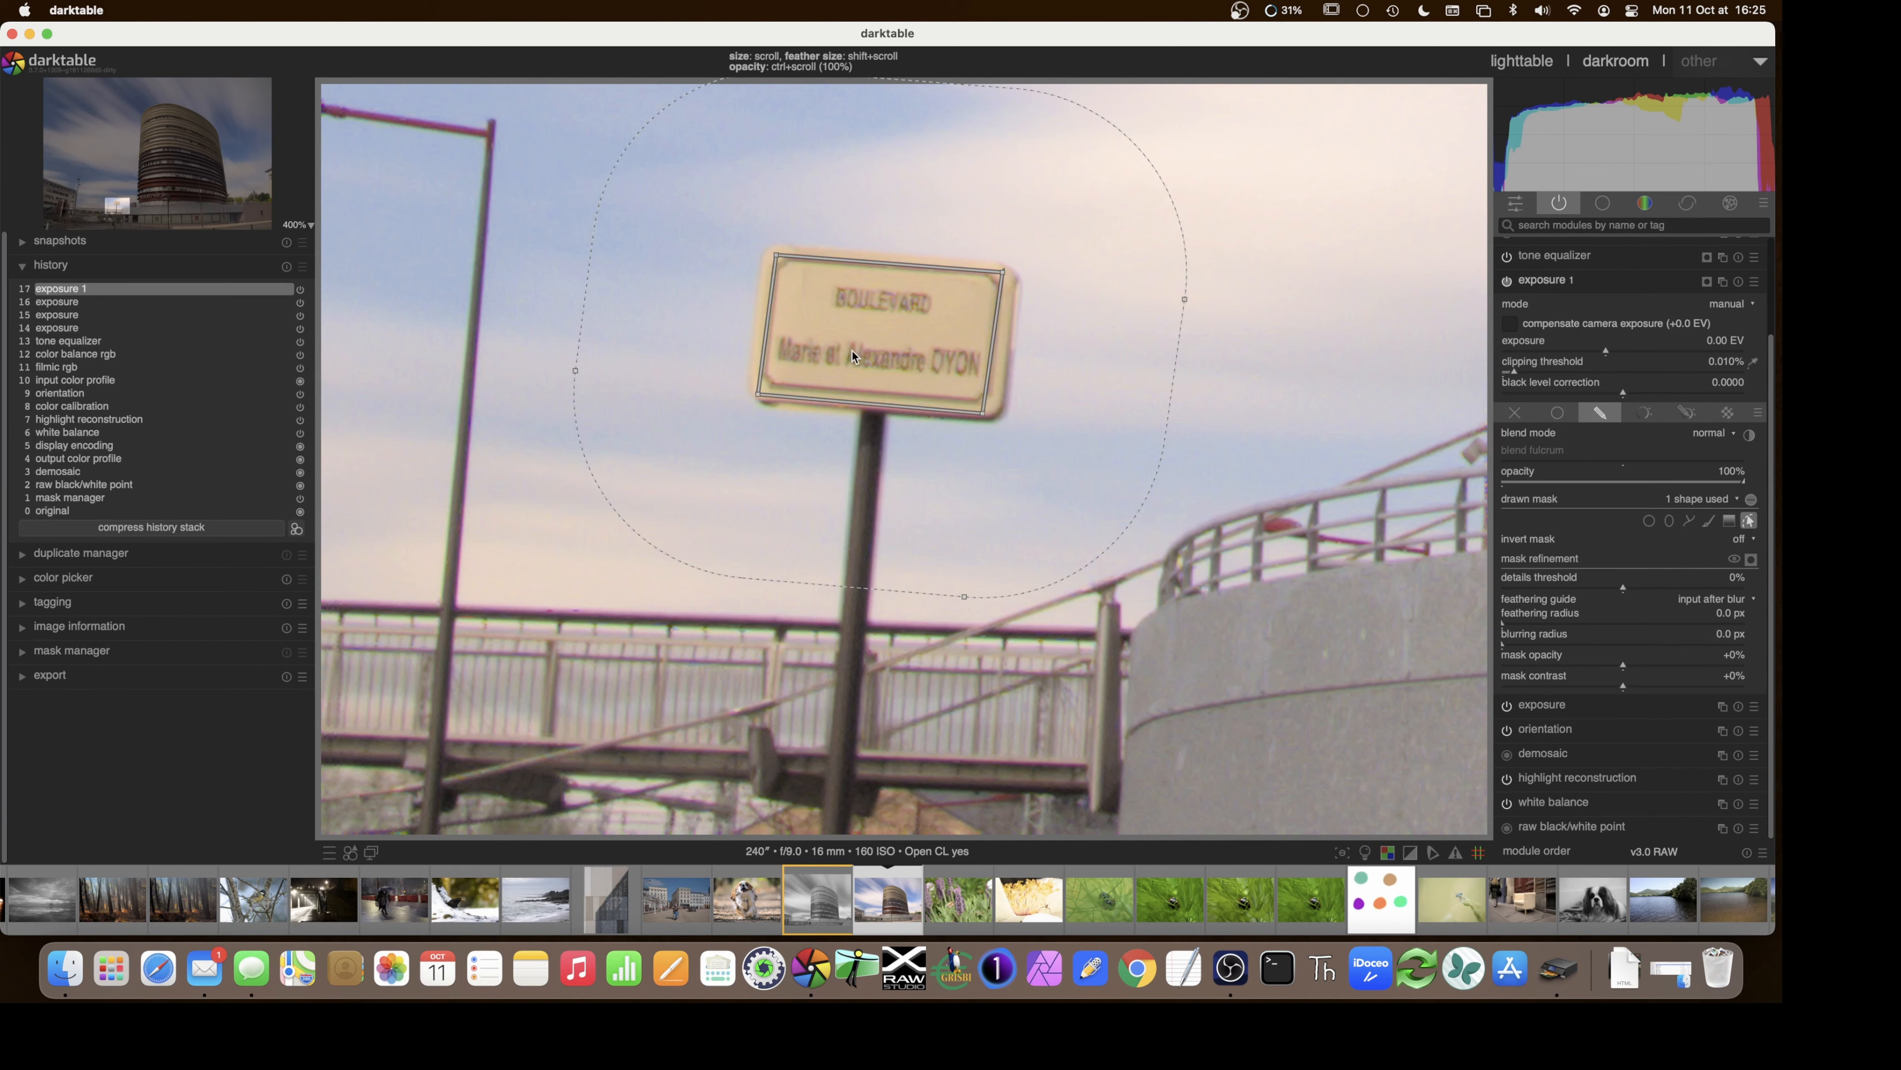
# - Shrink the path's feather to a narrow band around the street sign and check the coverage with the mask overlay
pyautogui.scroll(-6, 871, 333)
pyautogui.scroll(-5, 871, 333)
pyautogui.scroll(-5, 869, 332)
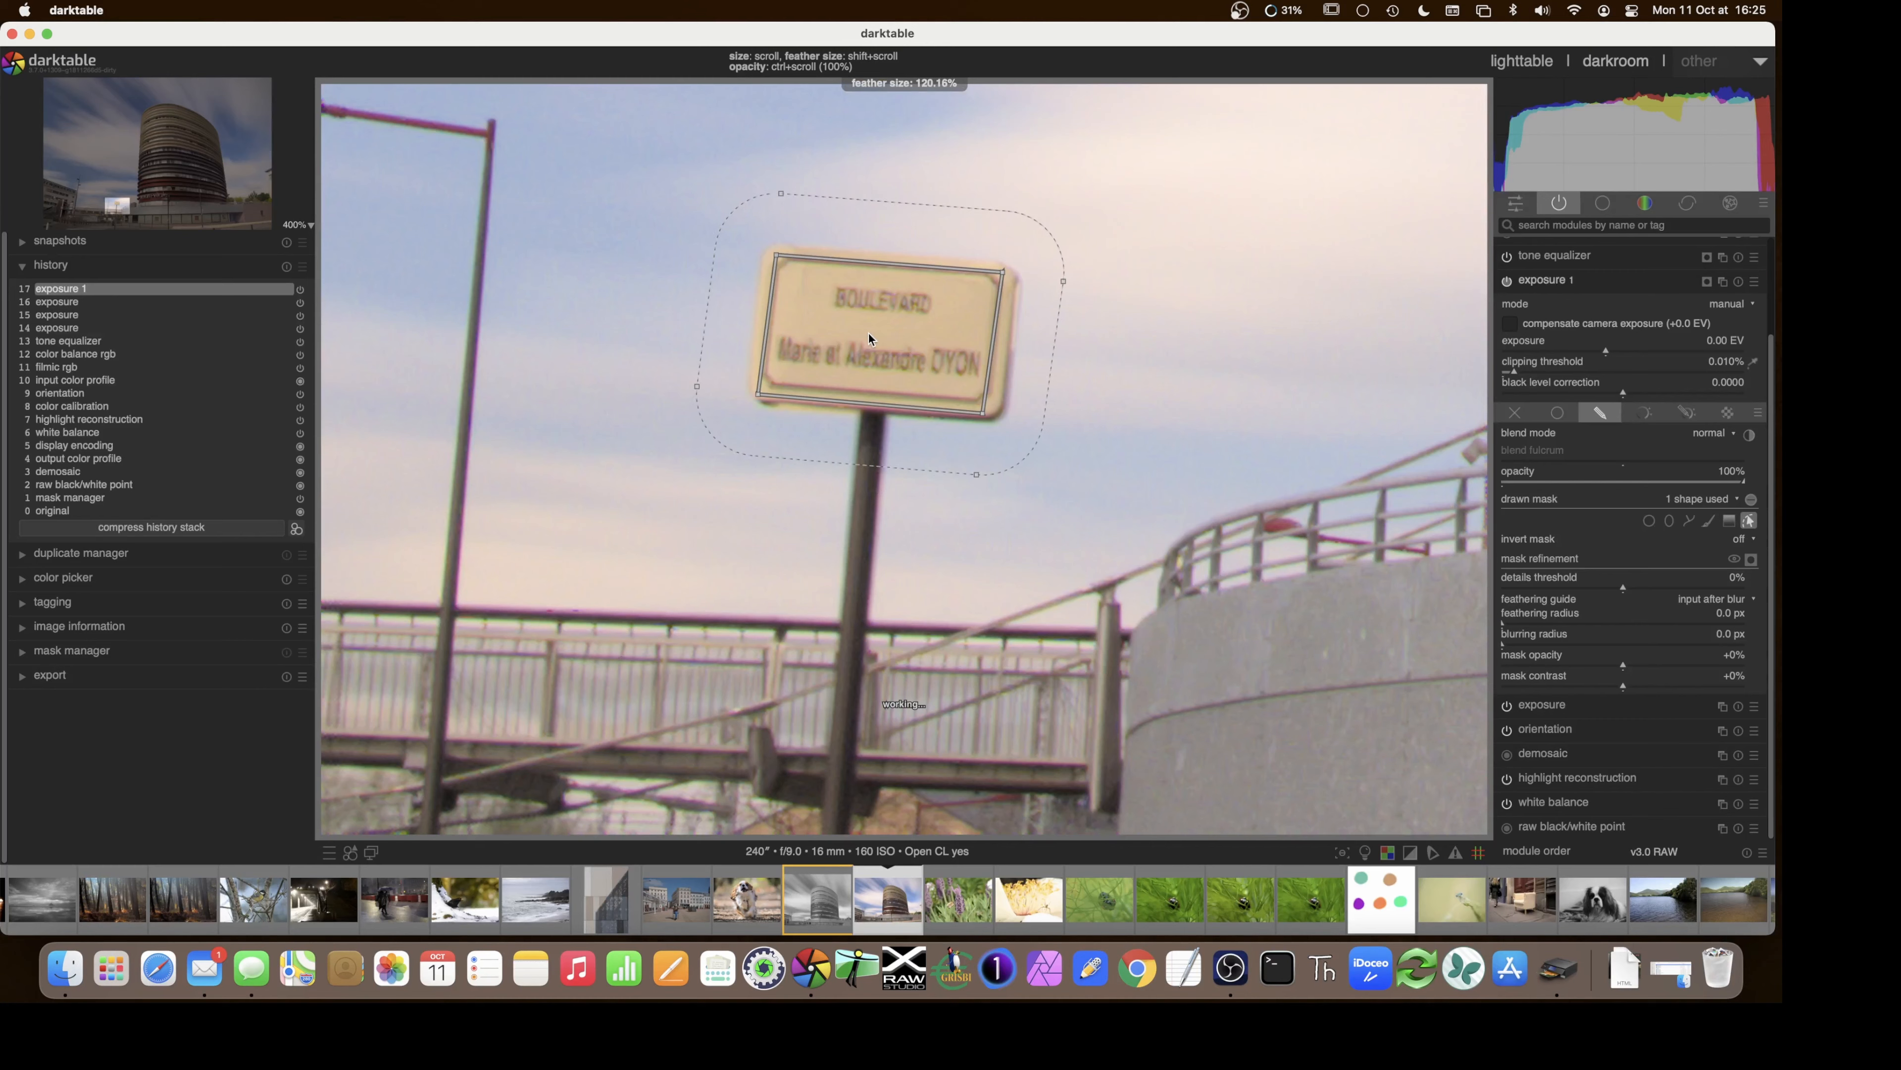
pyautogui.scroll(-5, 868, 333)
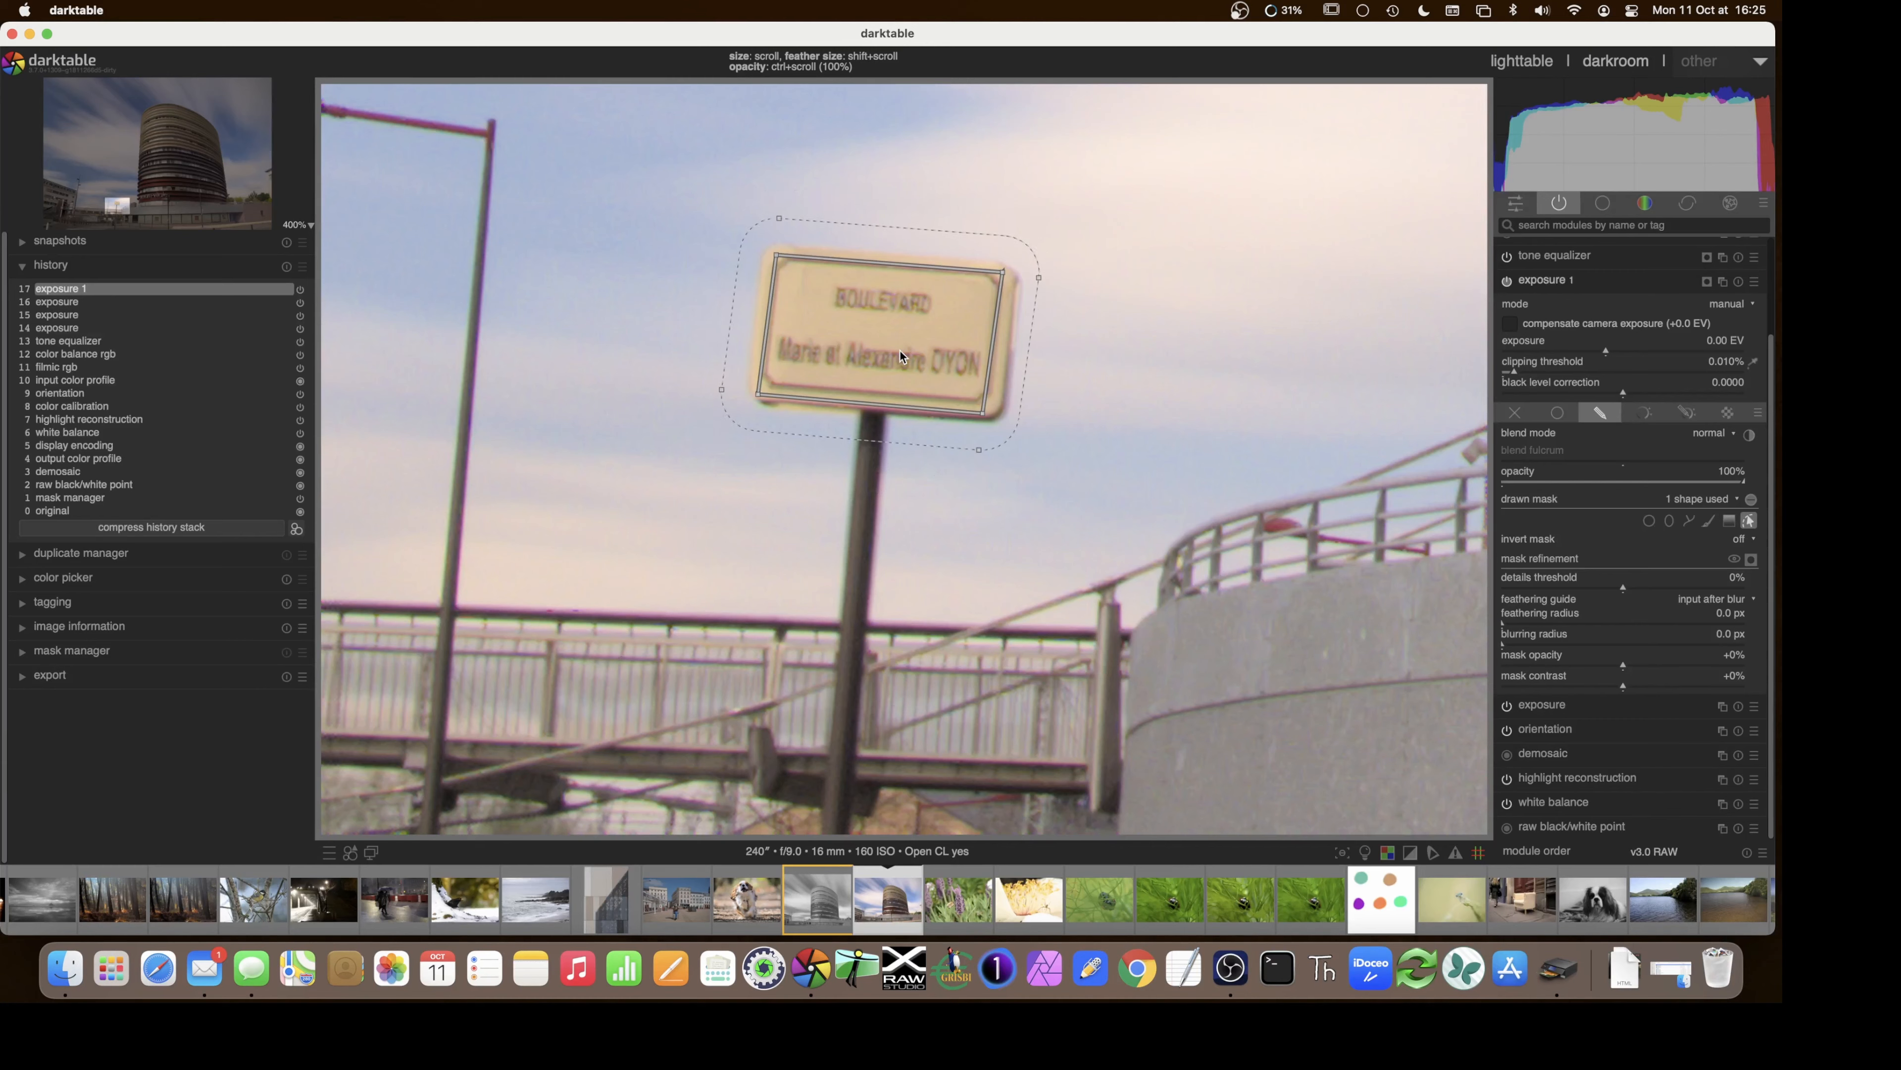
pyautogui.click(1750, 559)
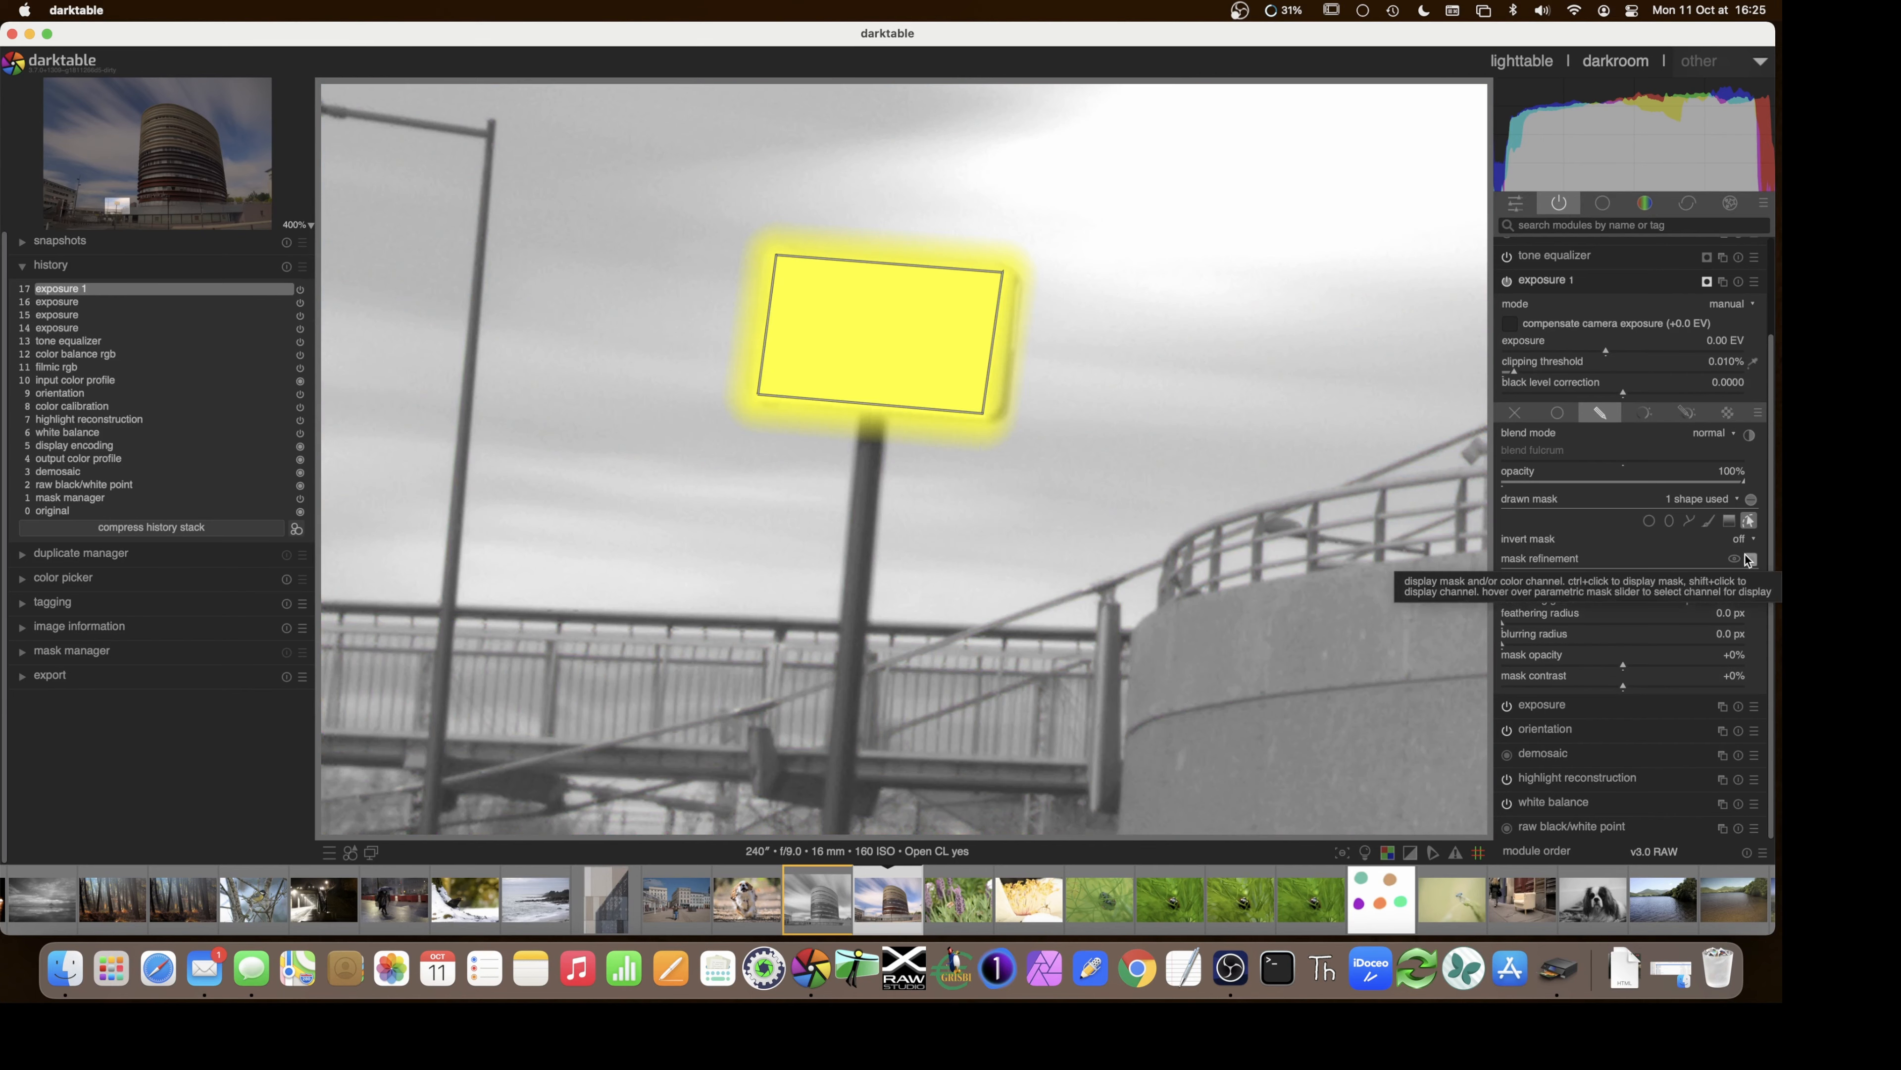
pyautogui.click(1749, 560)
# - Move the path's two right-hand nodes outward towards the sign's edge, check the mask overlay, and hide the path outline
pyautogui.moveTo(983, 417)
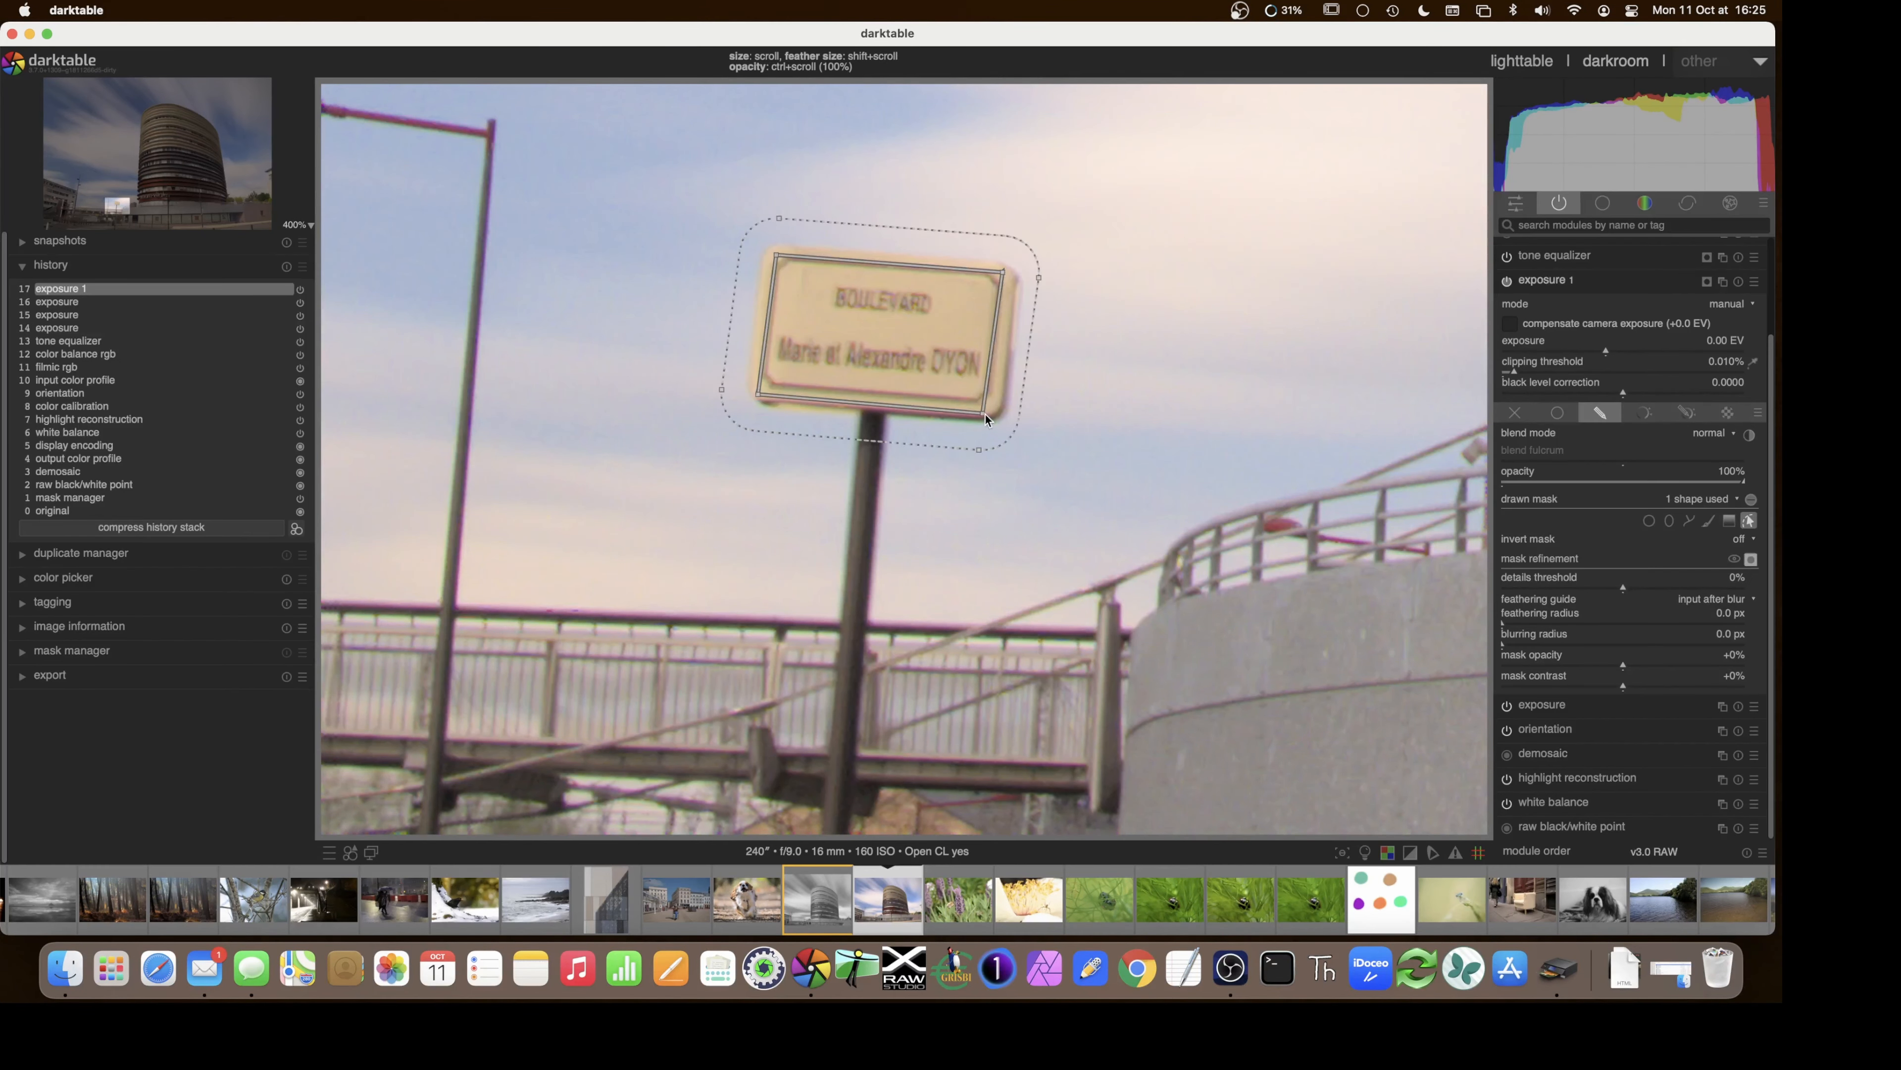
pyautogui.moveTo(983, 418); pyautogui.dragTo(991, 417)
pyautogui.moveTo(1003, 275); pyautogui.dragTo(1008, 279)
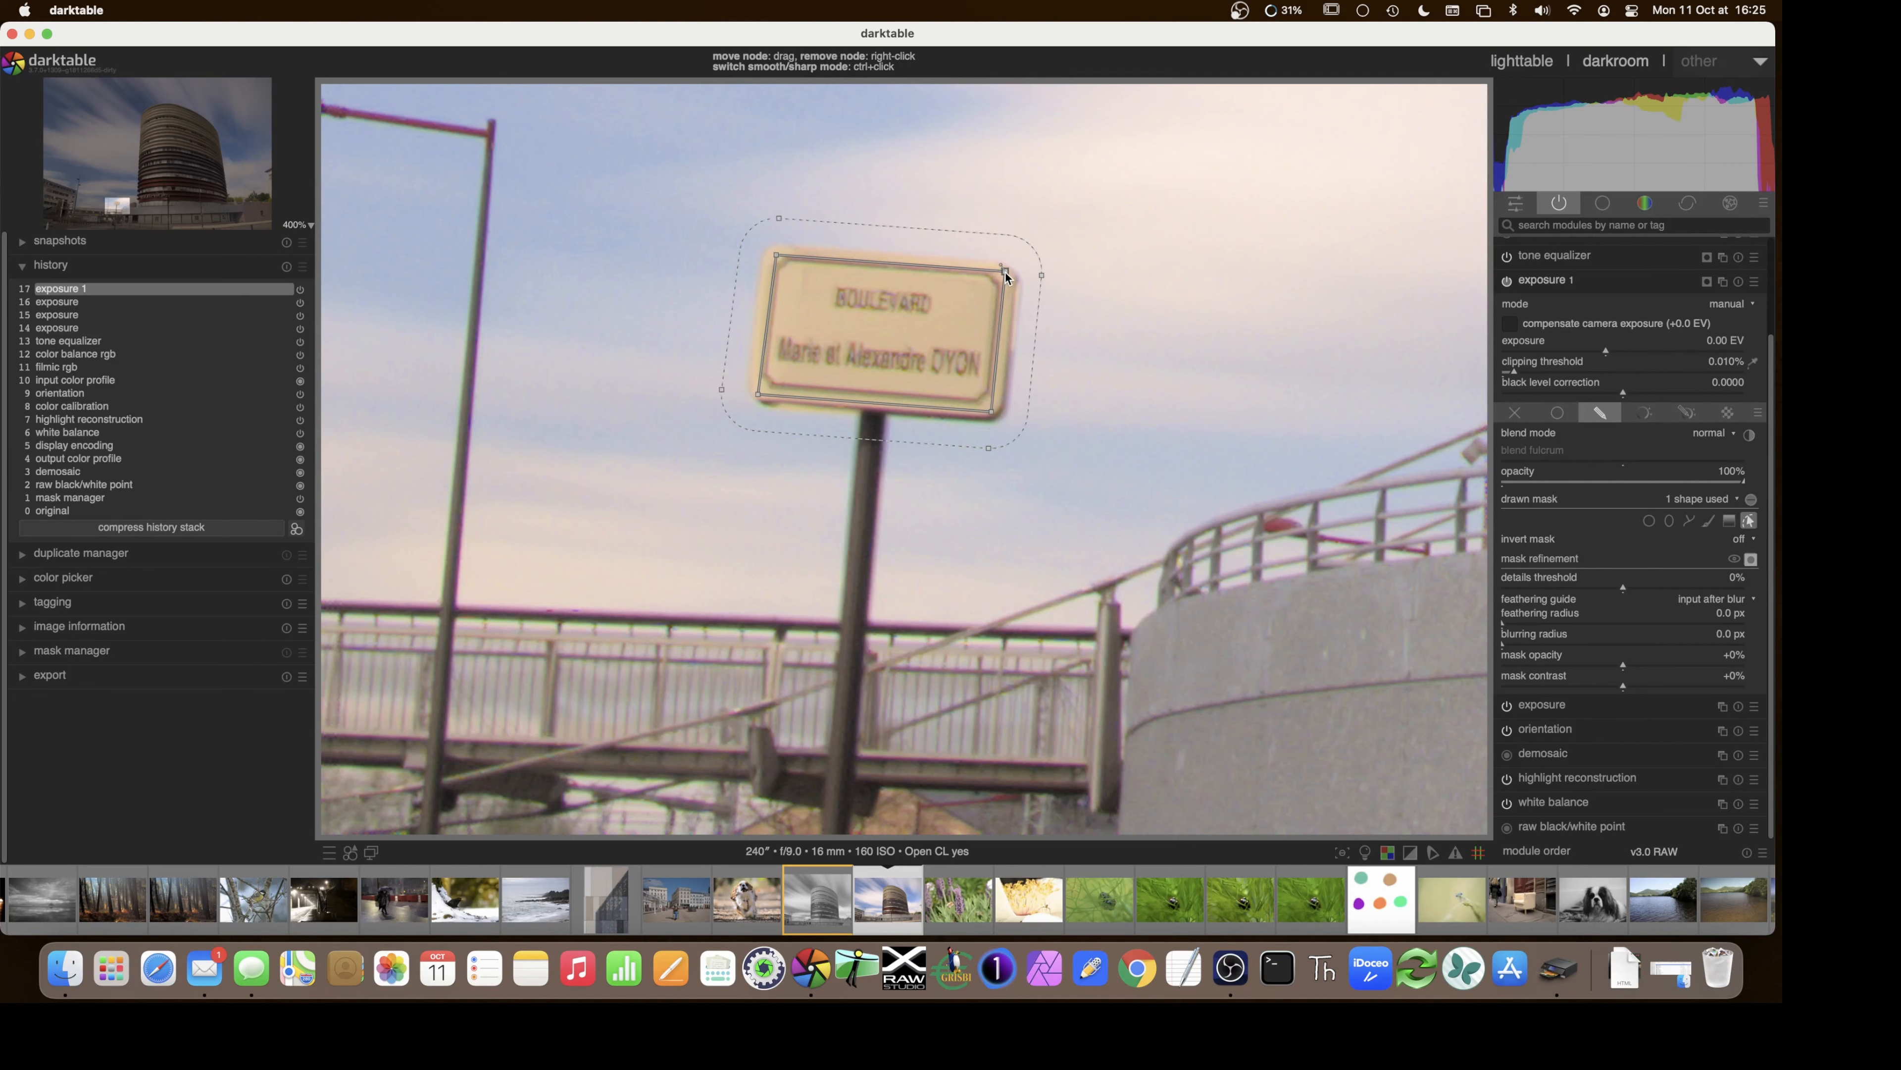
pyautogui.click(1751, 560)
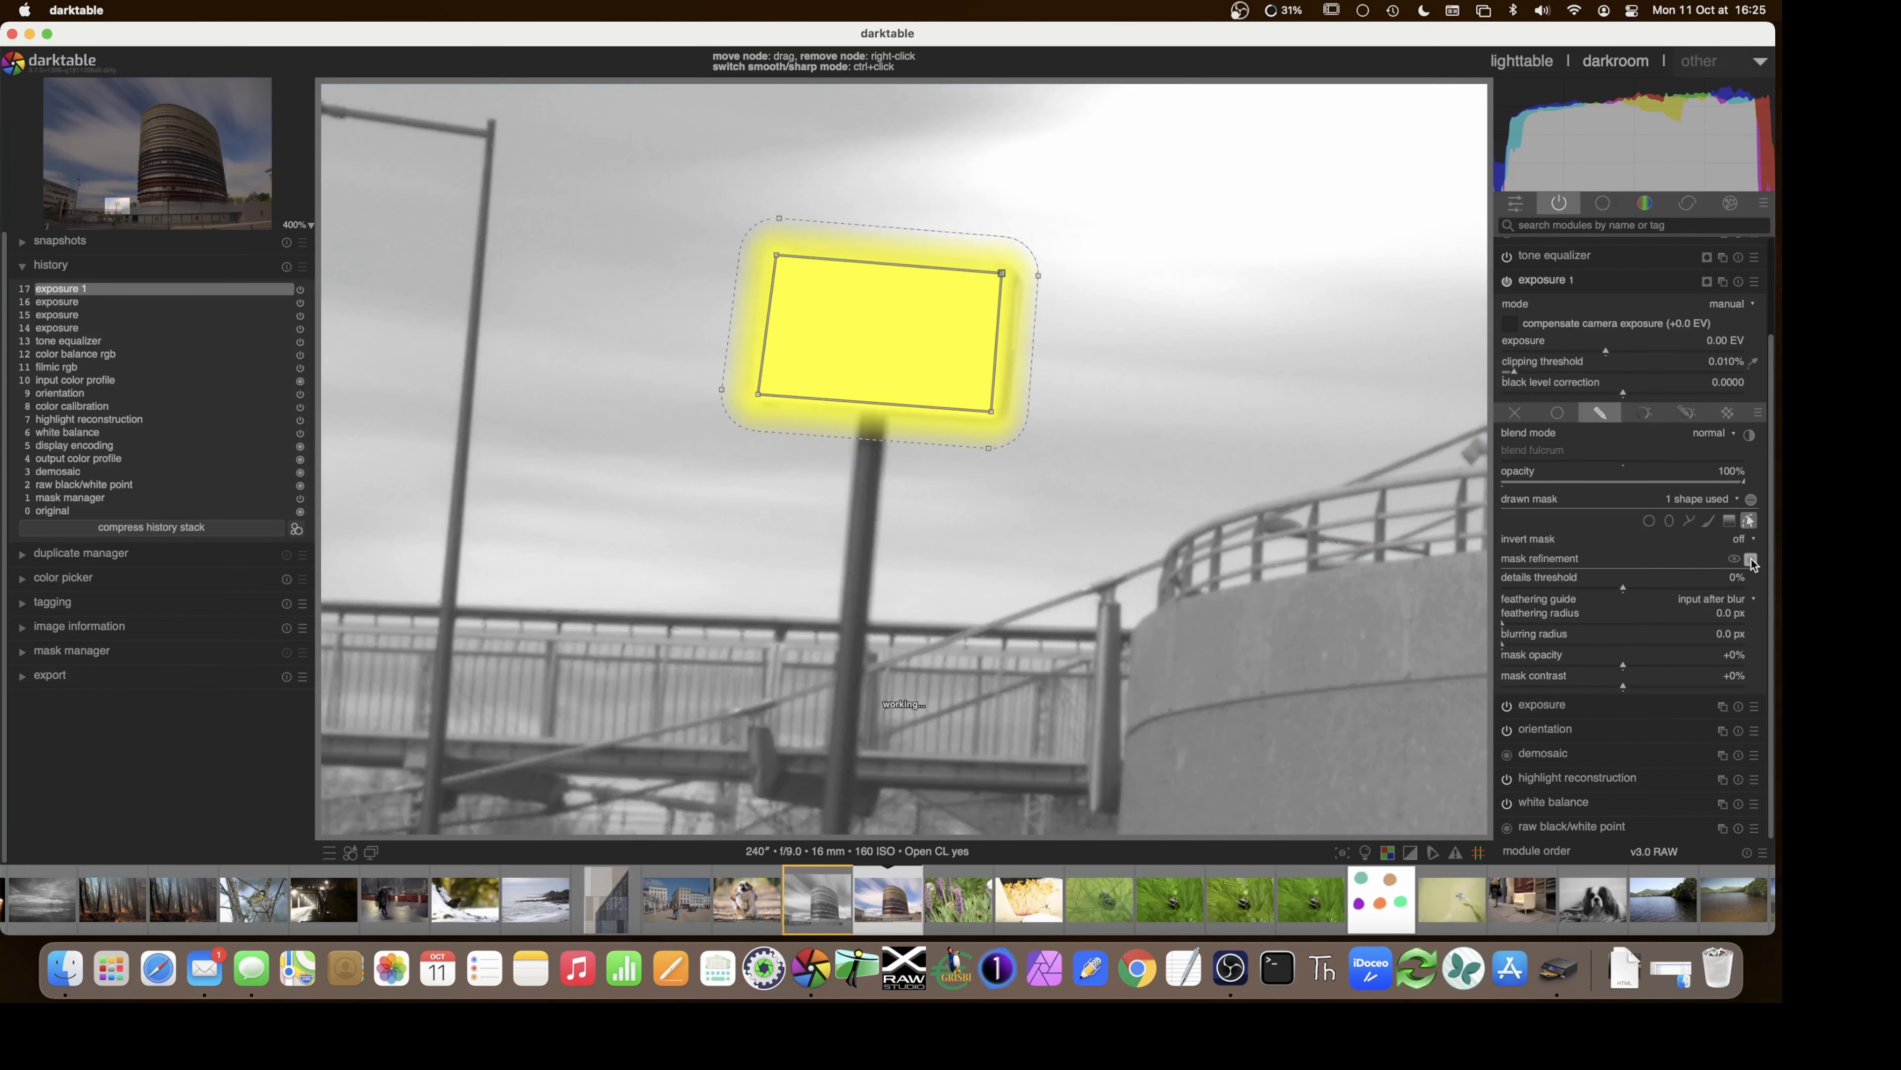
pyautogui.click(1751, 559)
pyautogui.click(1750, 523)
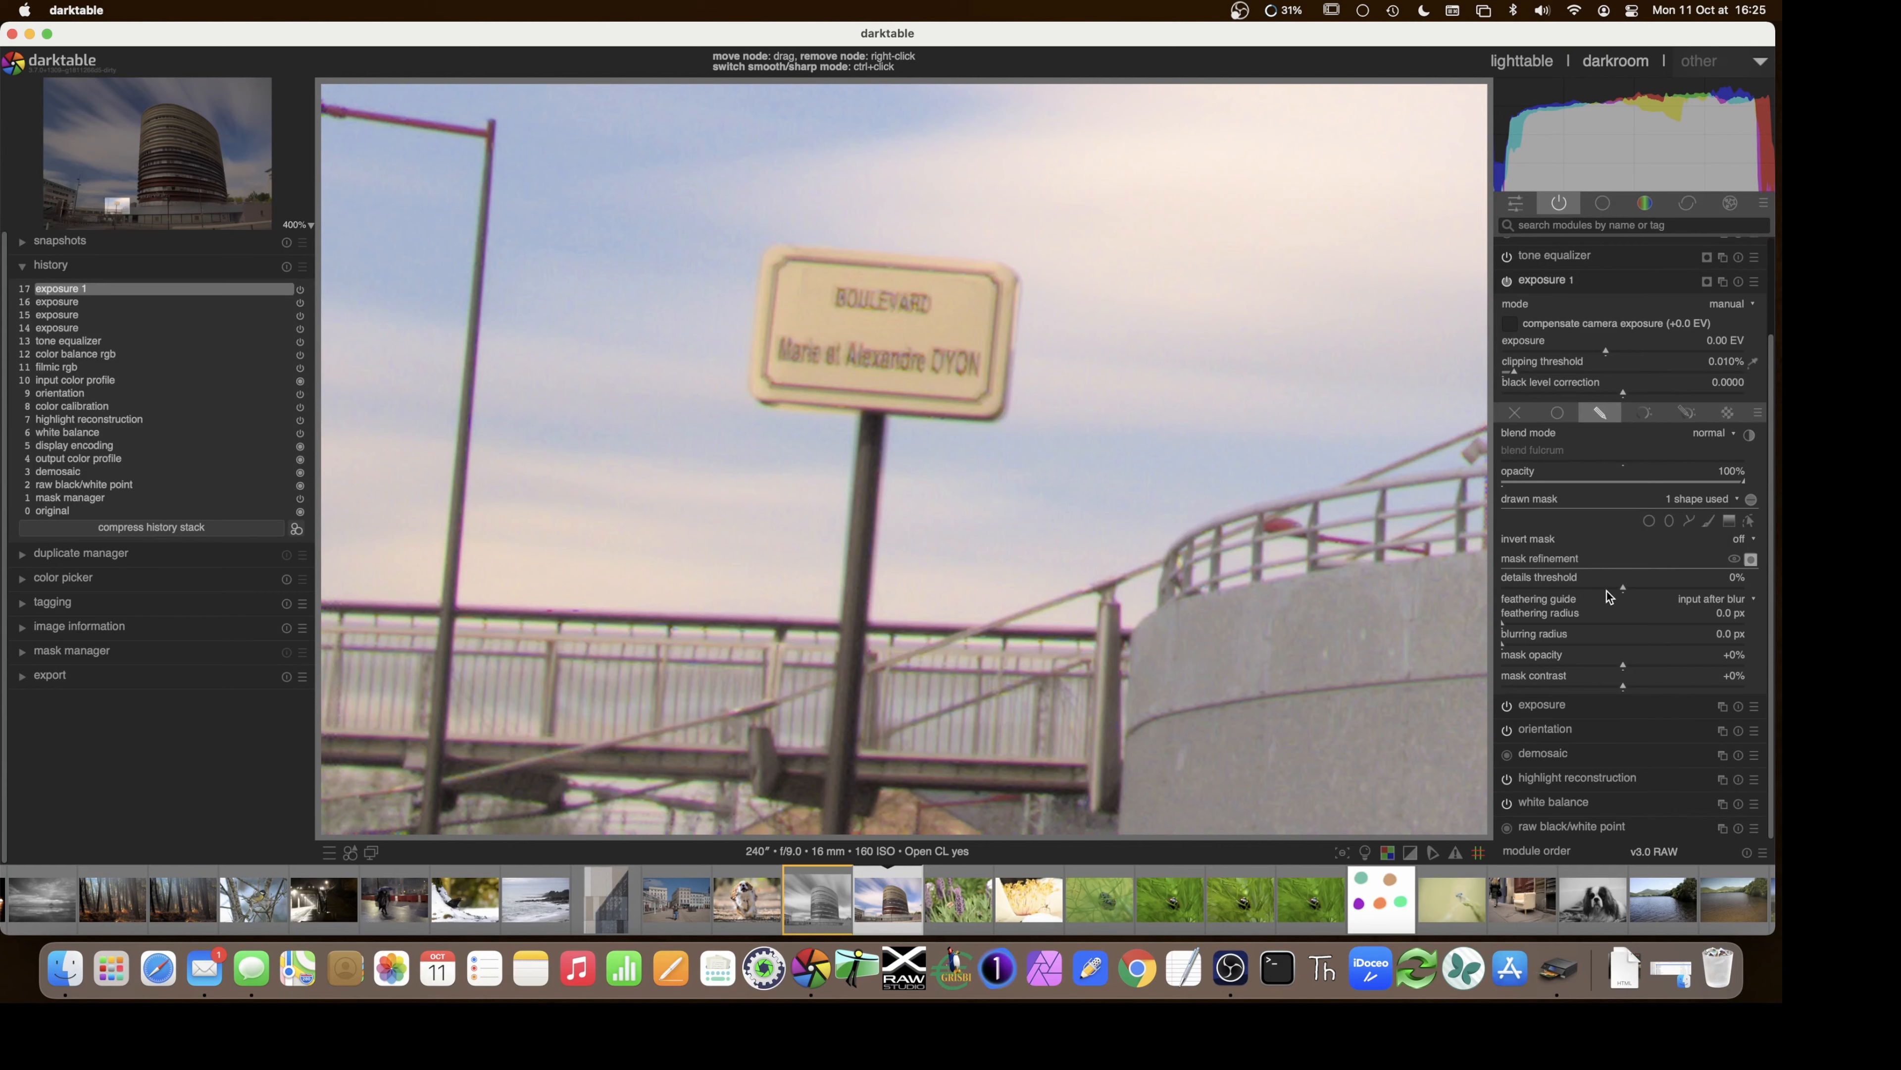
# - Display the mask overlay and set the feathering radius to 30.4 px after trying values up to 108.0 px
pyautogui.click(1752, 559)
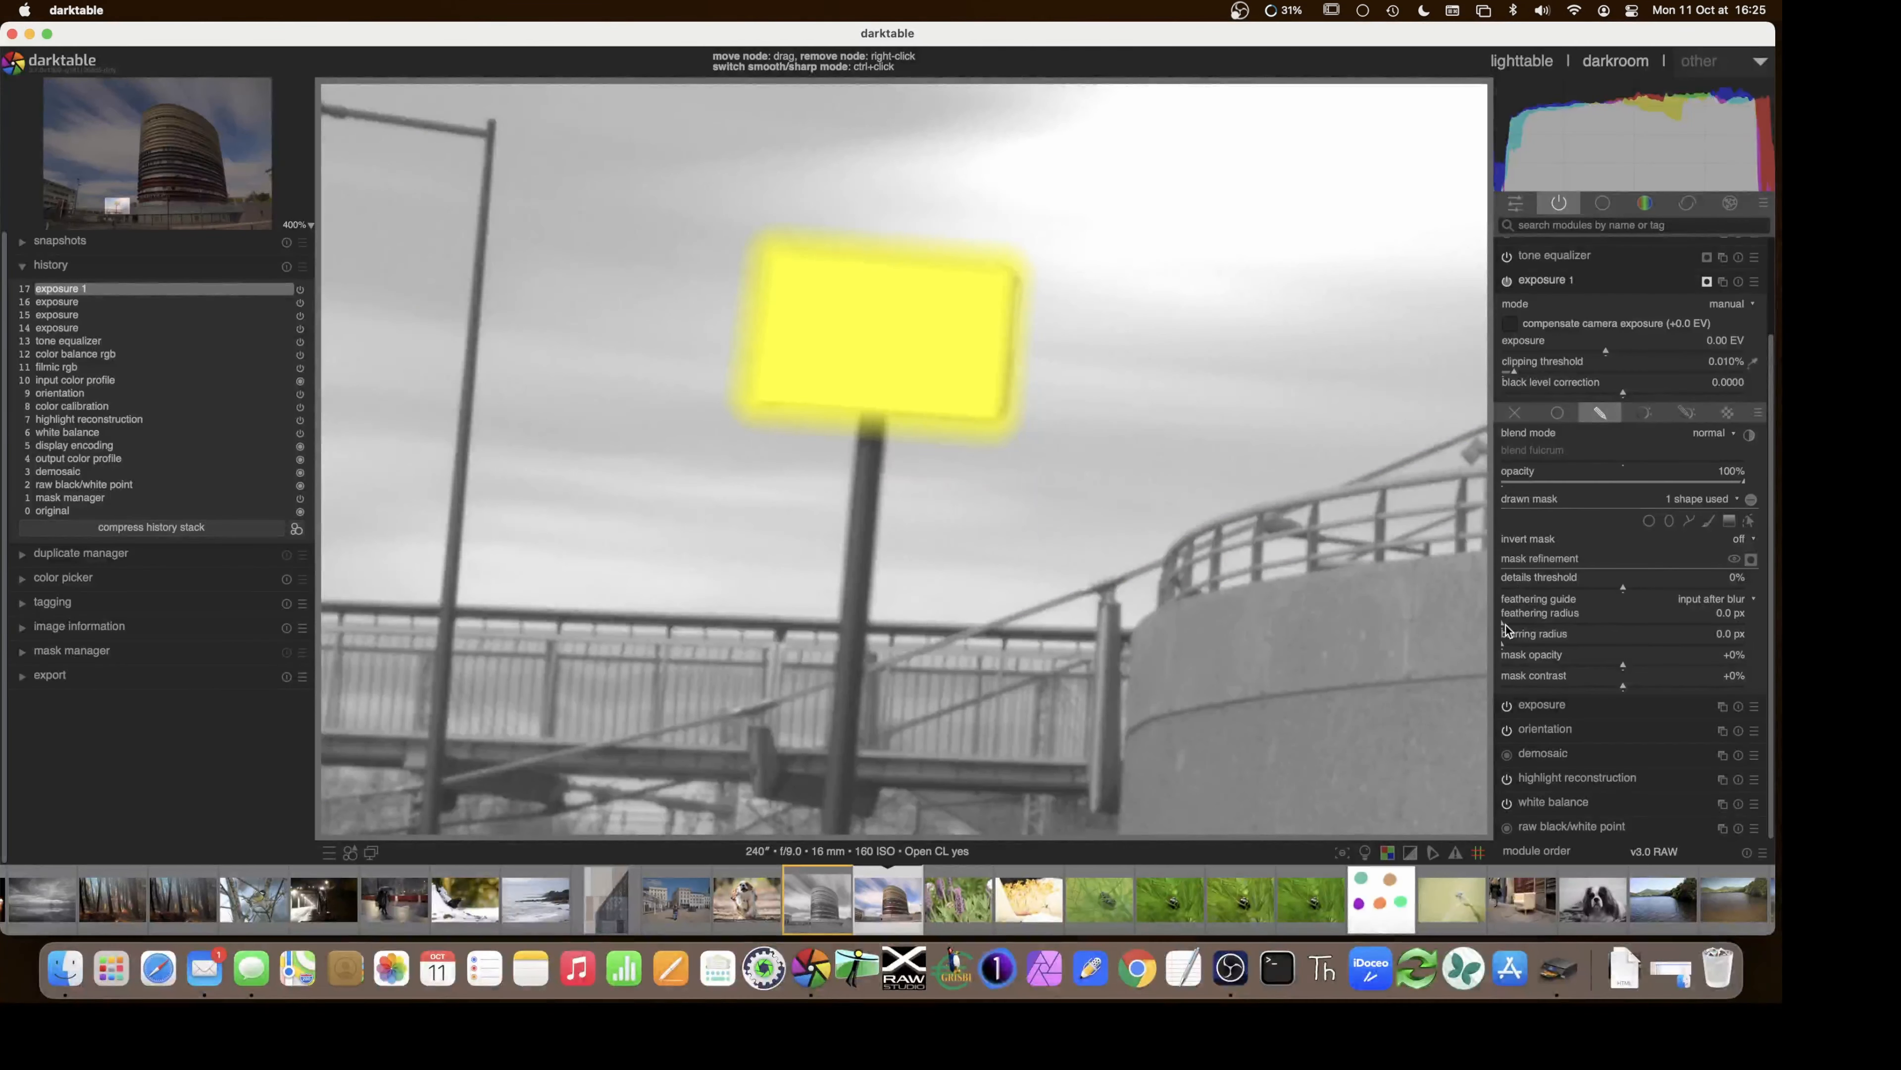
pyautogui.moveTo(1504, 624); pyautogui.dragTo(1538, 624)
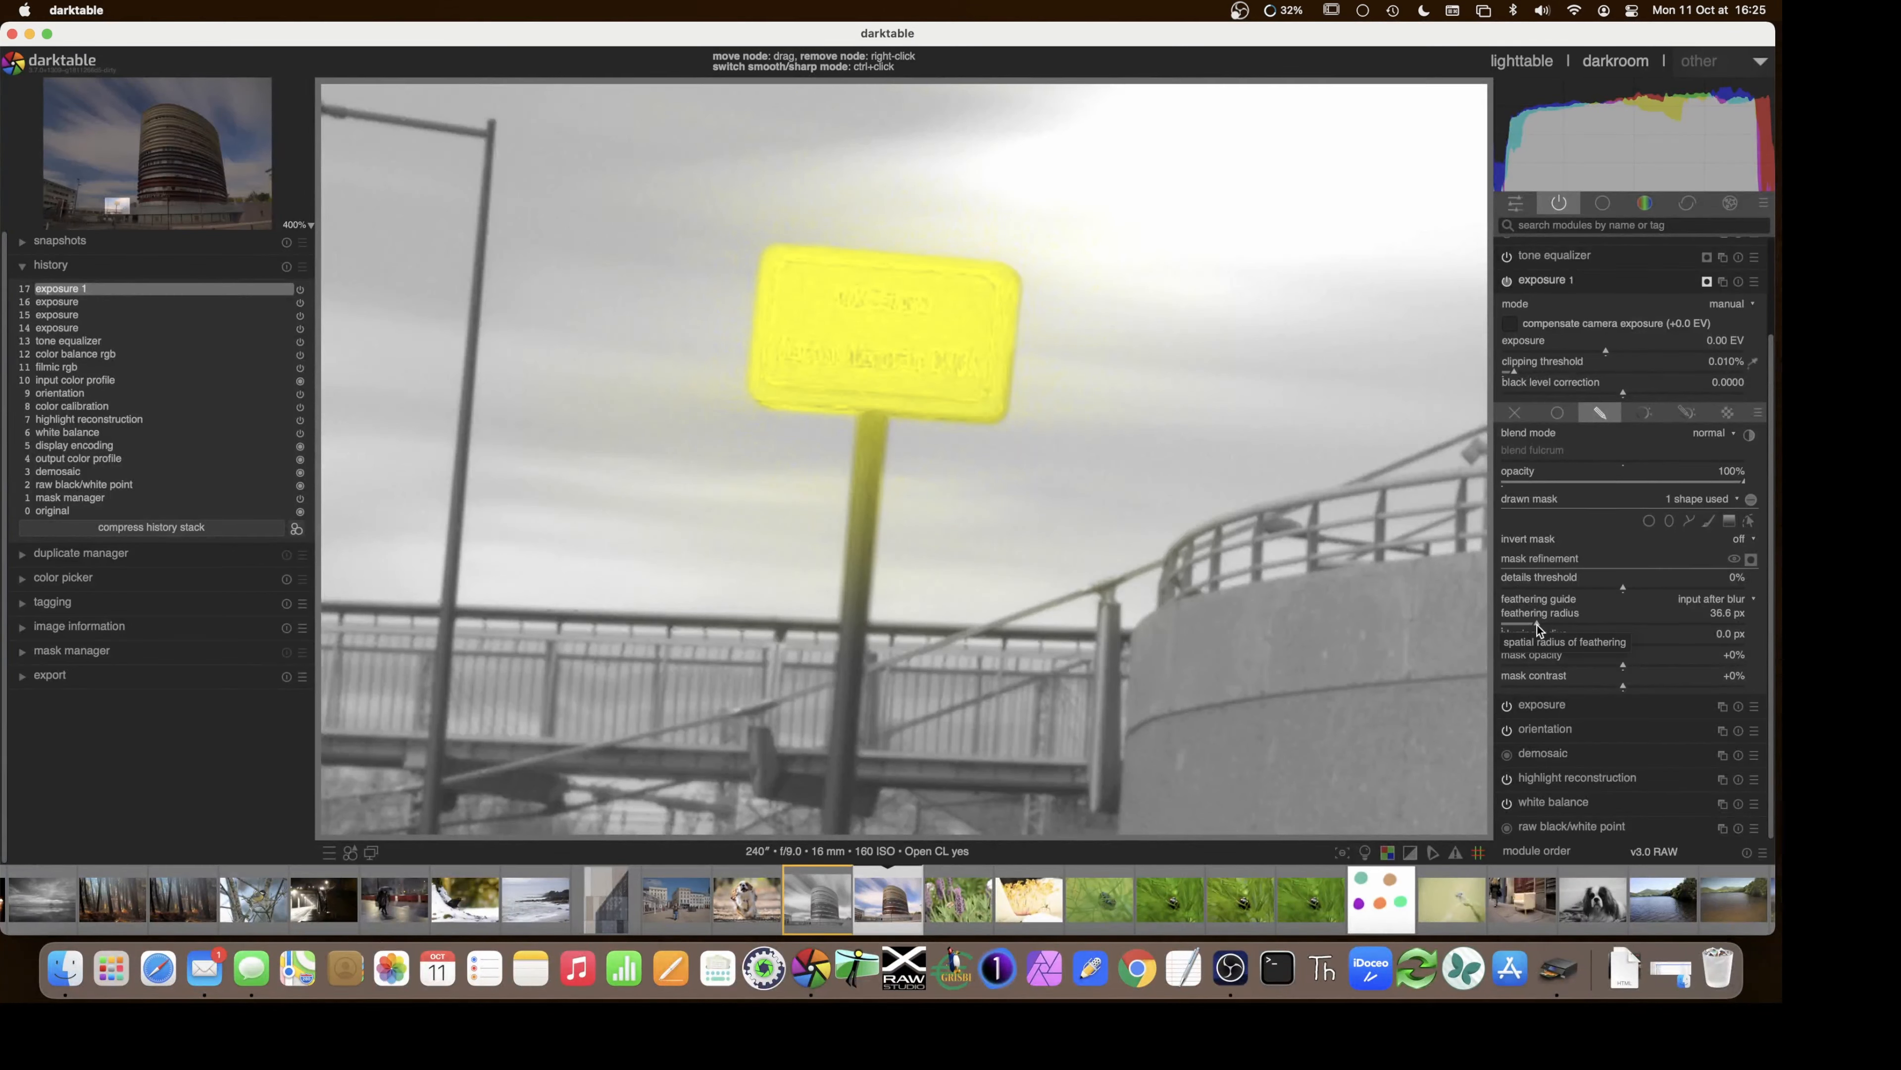
pyautogui.moveTo(1537, 624); pyautogui.dragTo(1536, 624)
pyautogui.moveTo(1538, 627); pyautogui.dragTo(1606, 626)
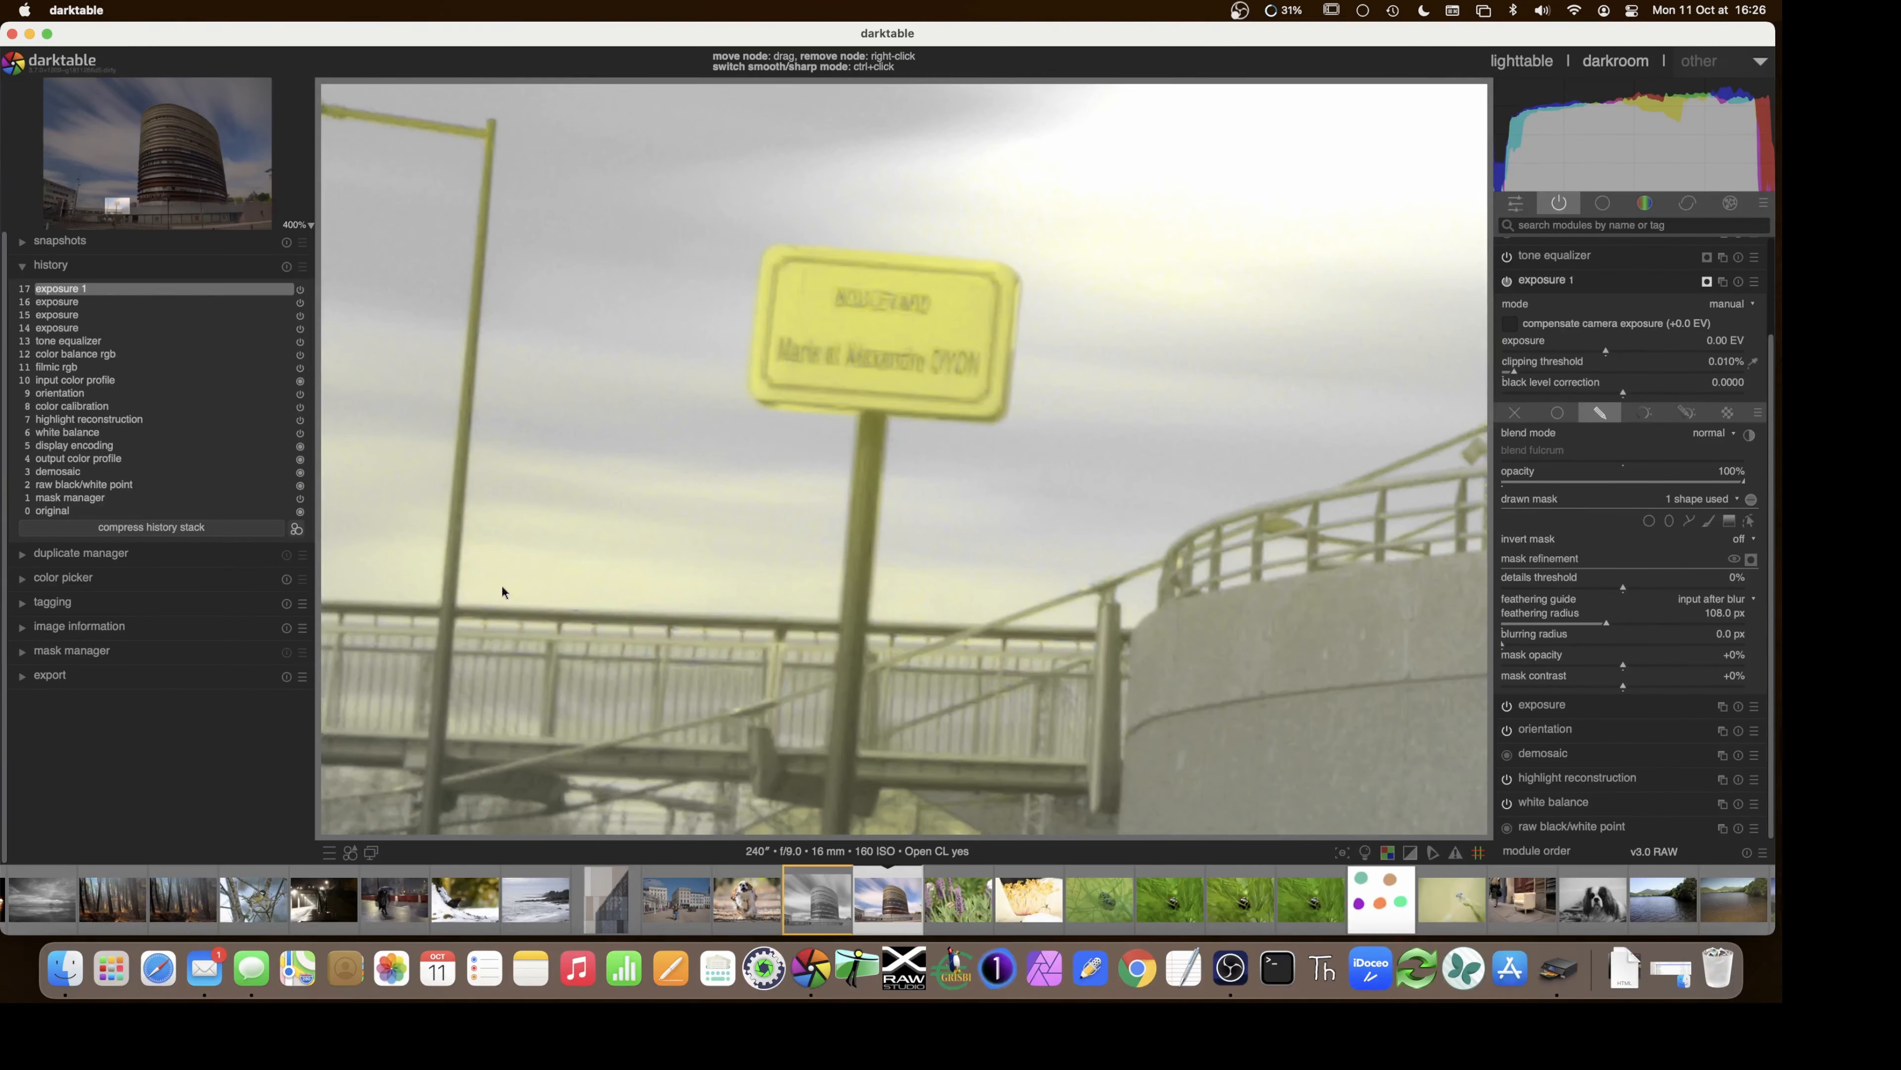
pyautogui.click(1530, 622)
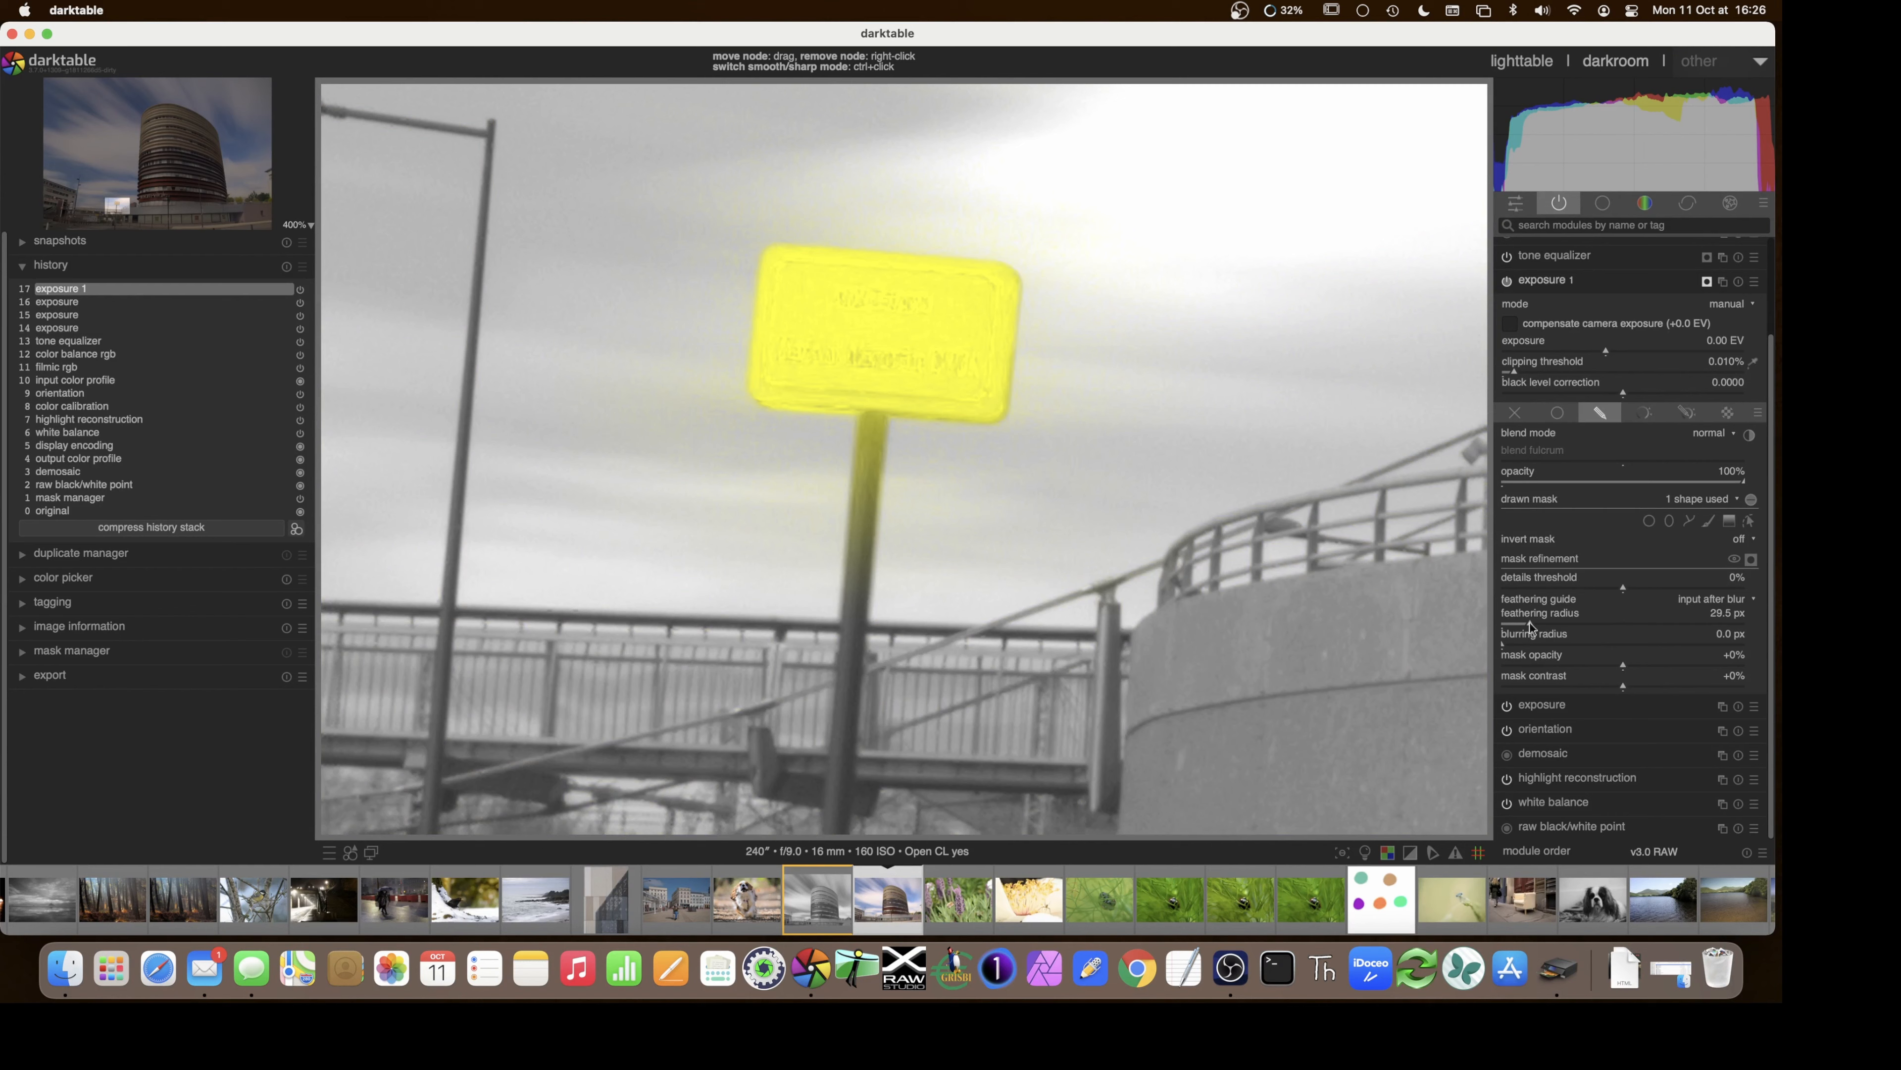
pyautogui.moveTo(1530, 623); pyautogui.dragTo(1525, 623)
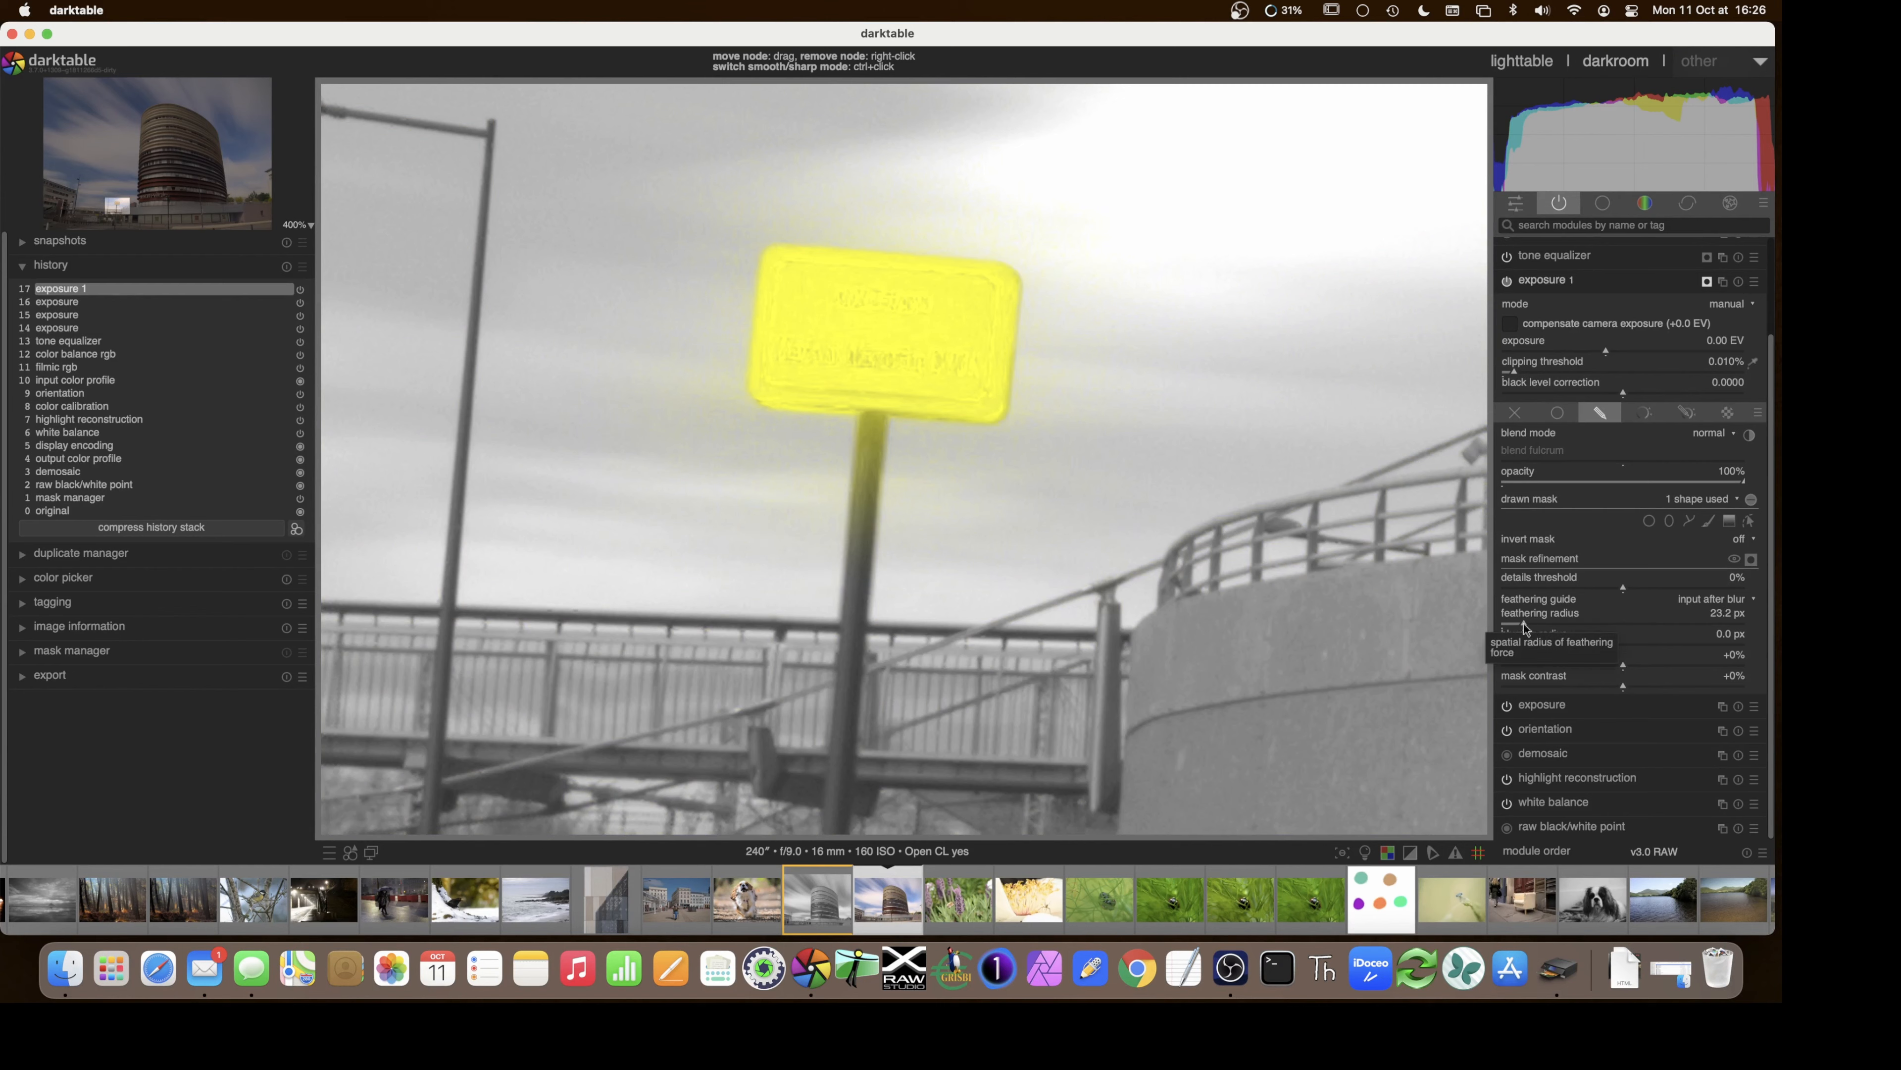
pyautogui.click(1530, 622)
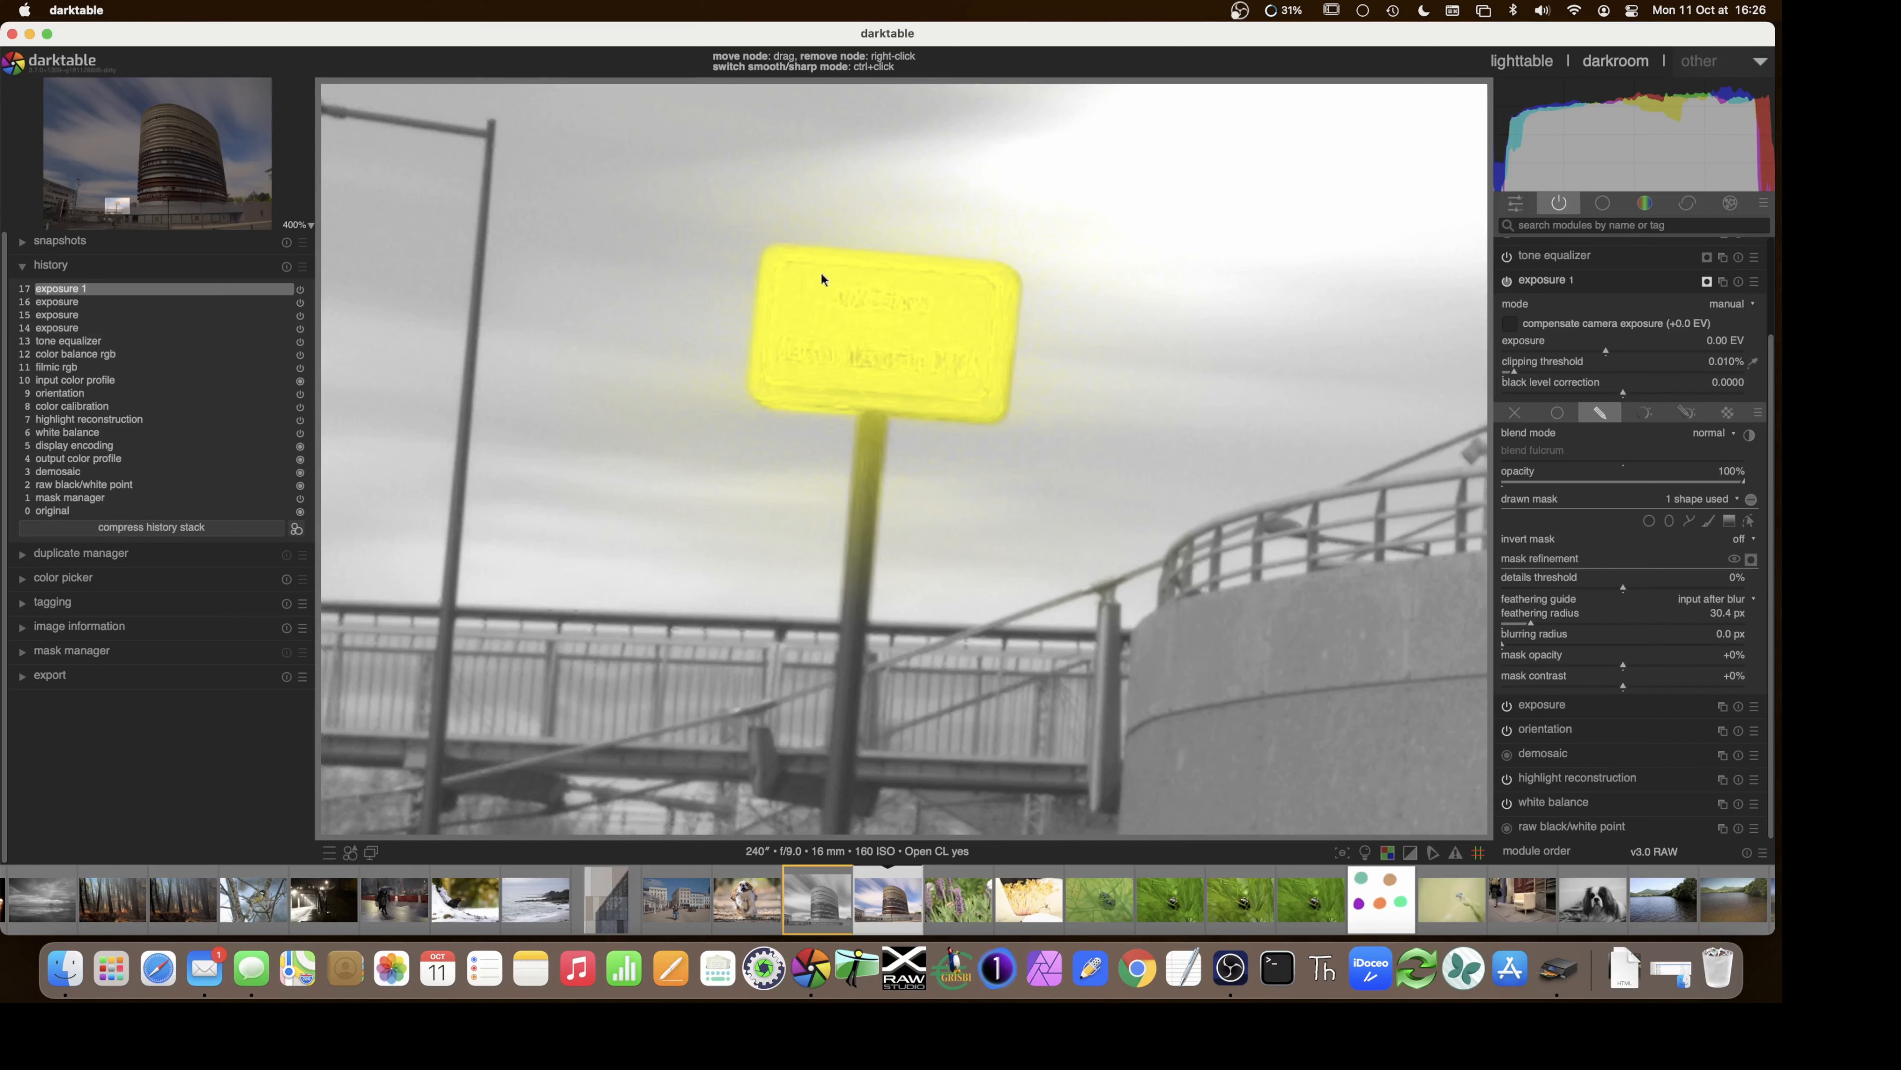
# - Set the sign mask's opacity to +20% and its contrast to +51%
pyautogui.click(1646, 665)
pyautogui.click(1649, 666)
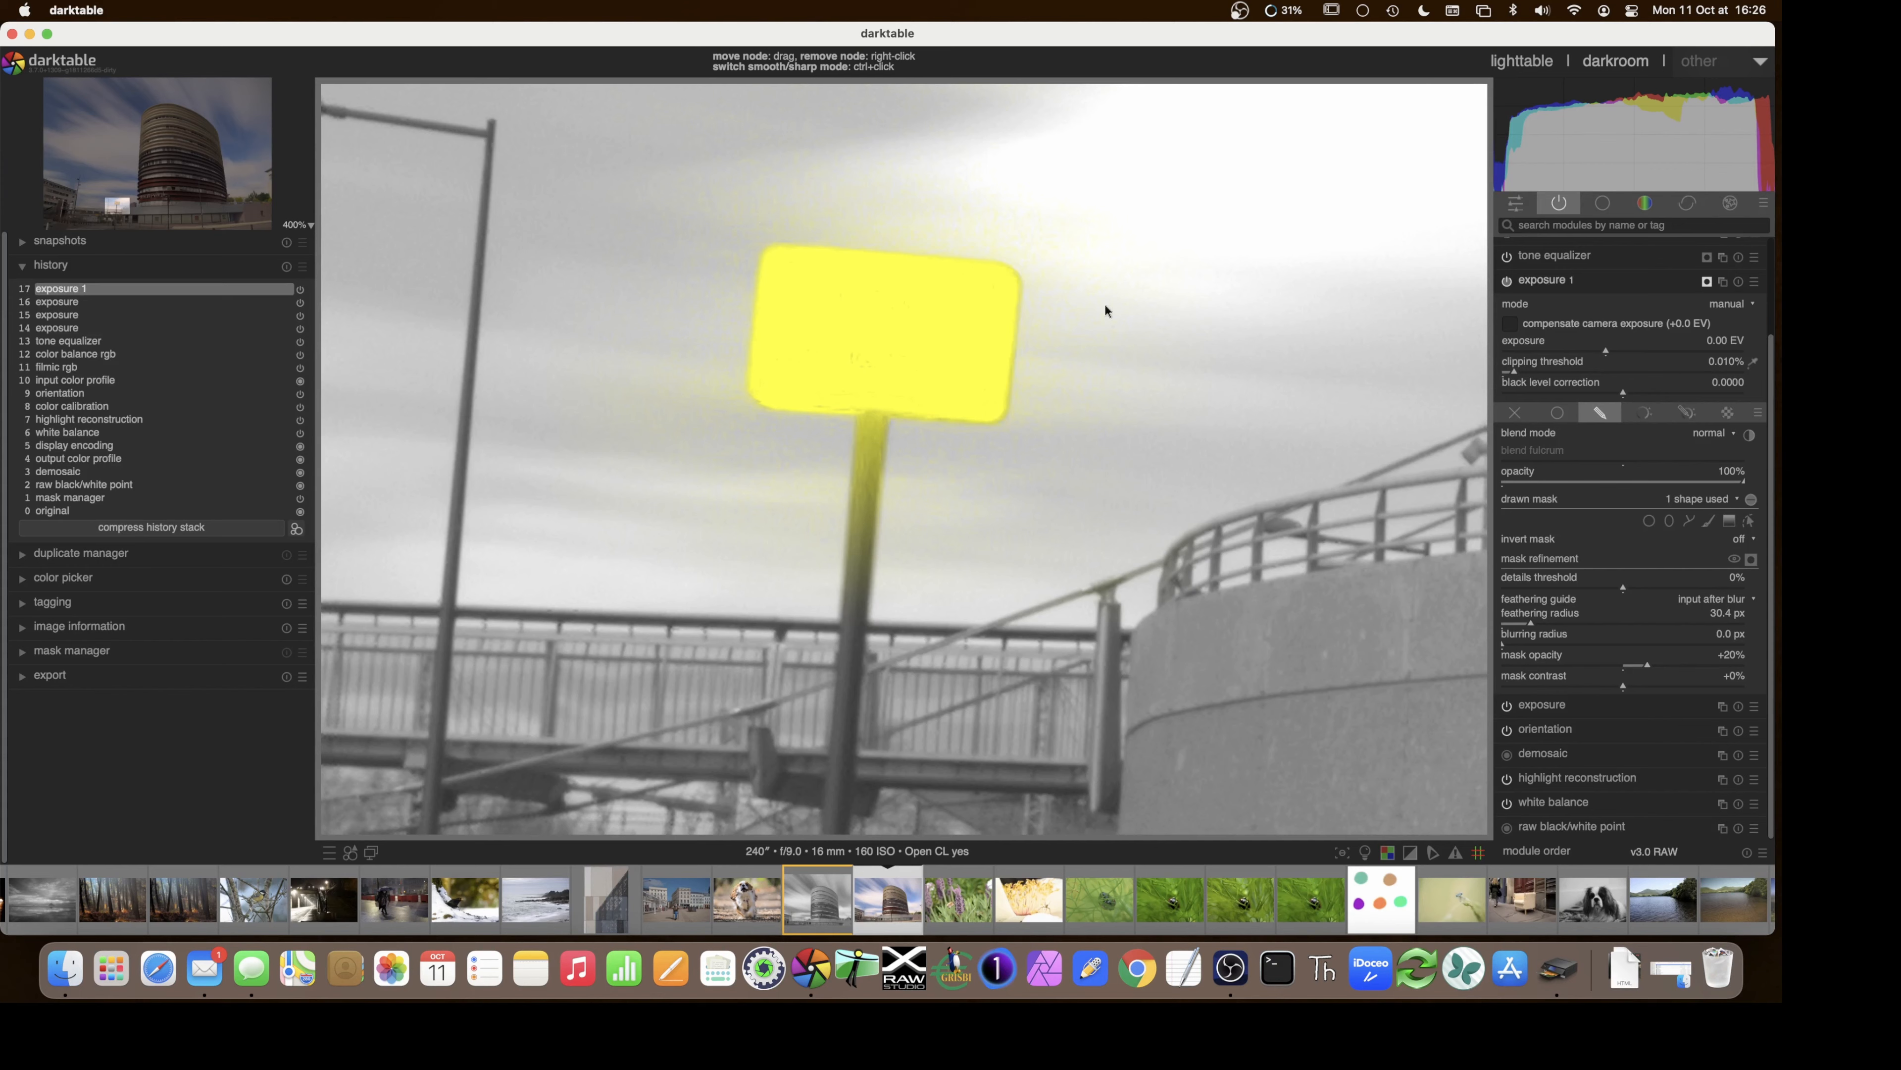
pyautogui.click(1683, 682)
pyautogui.moveTo(1684, 683); pyautogui.dragTo(1692, 683)
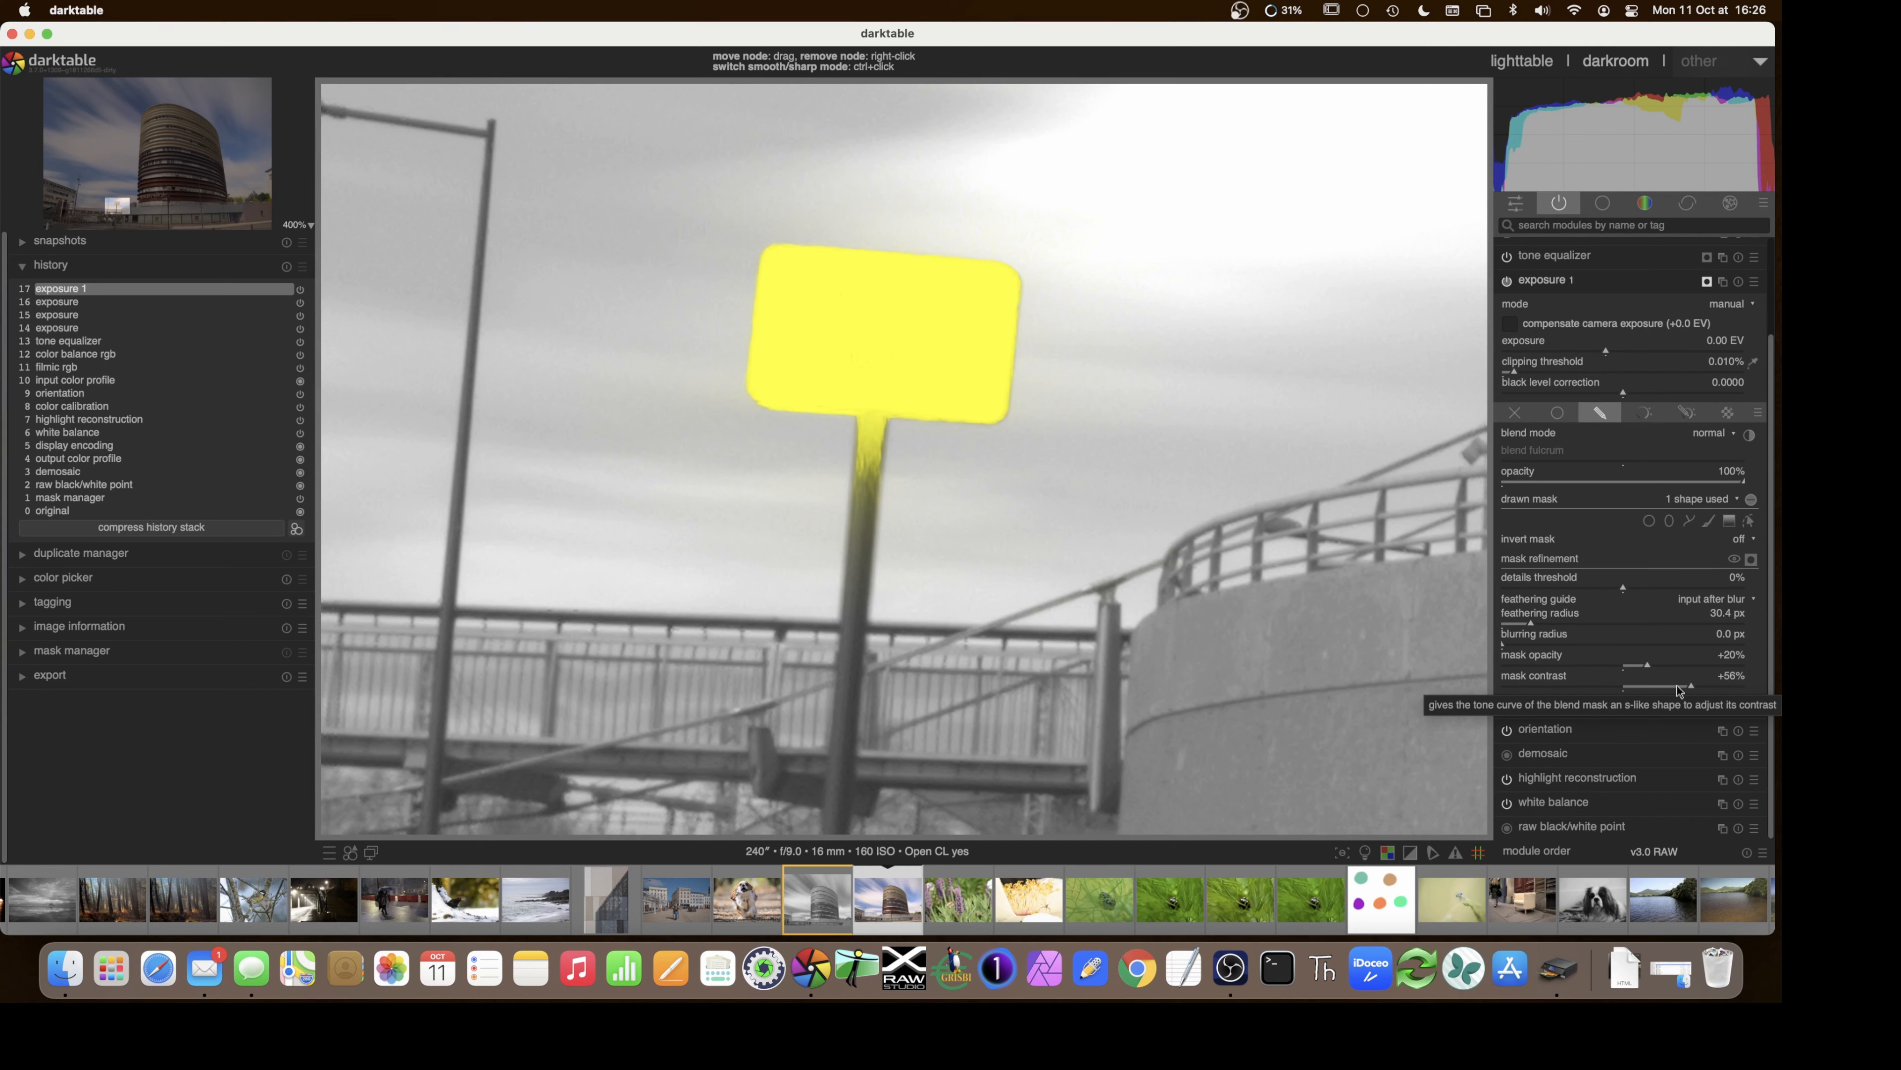
pyautogui.click(1676, 686)
pyautogui.click(1685, 685)
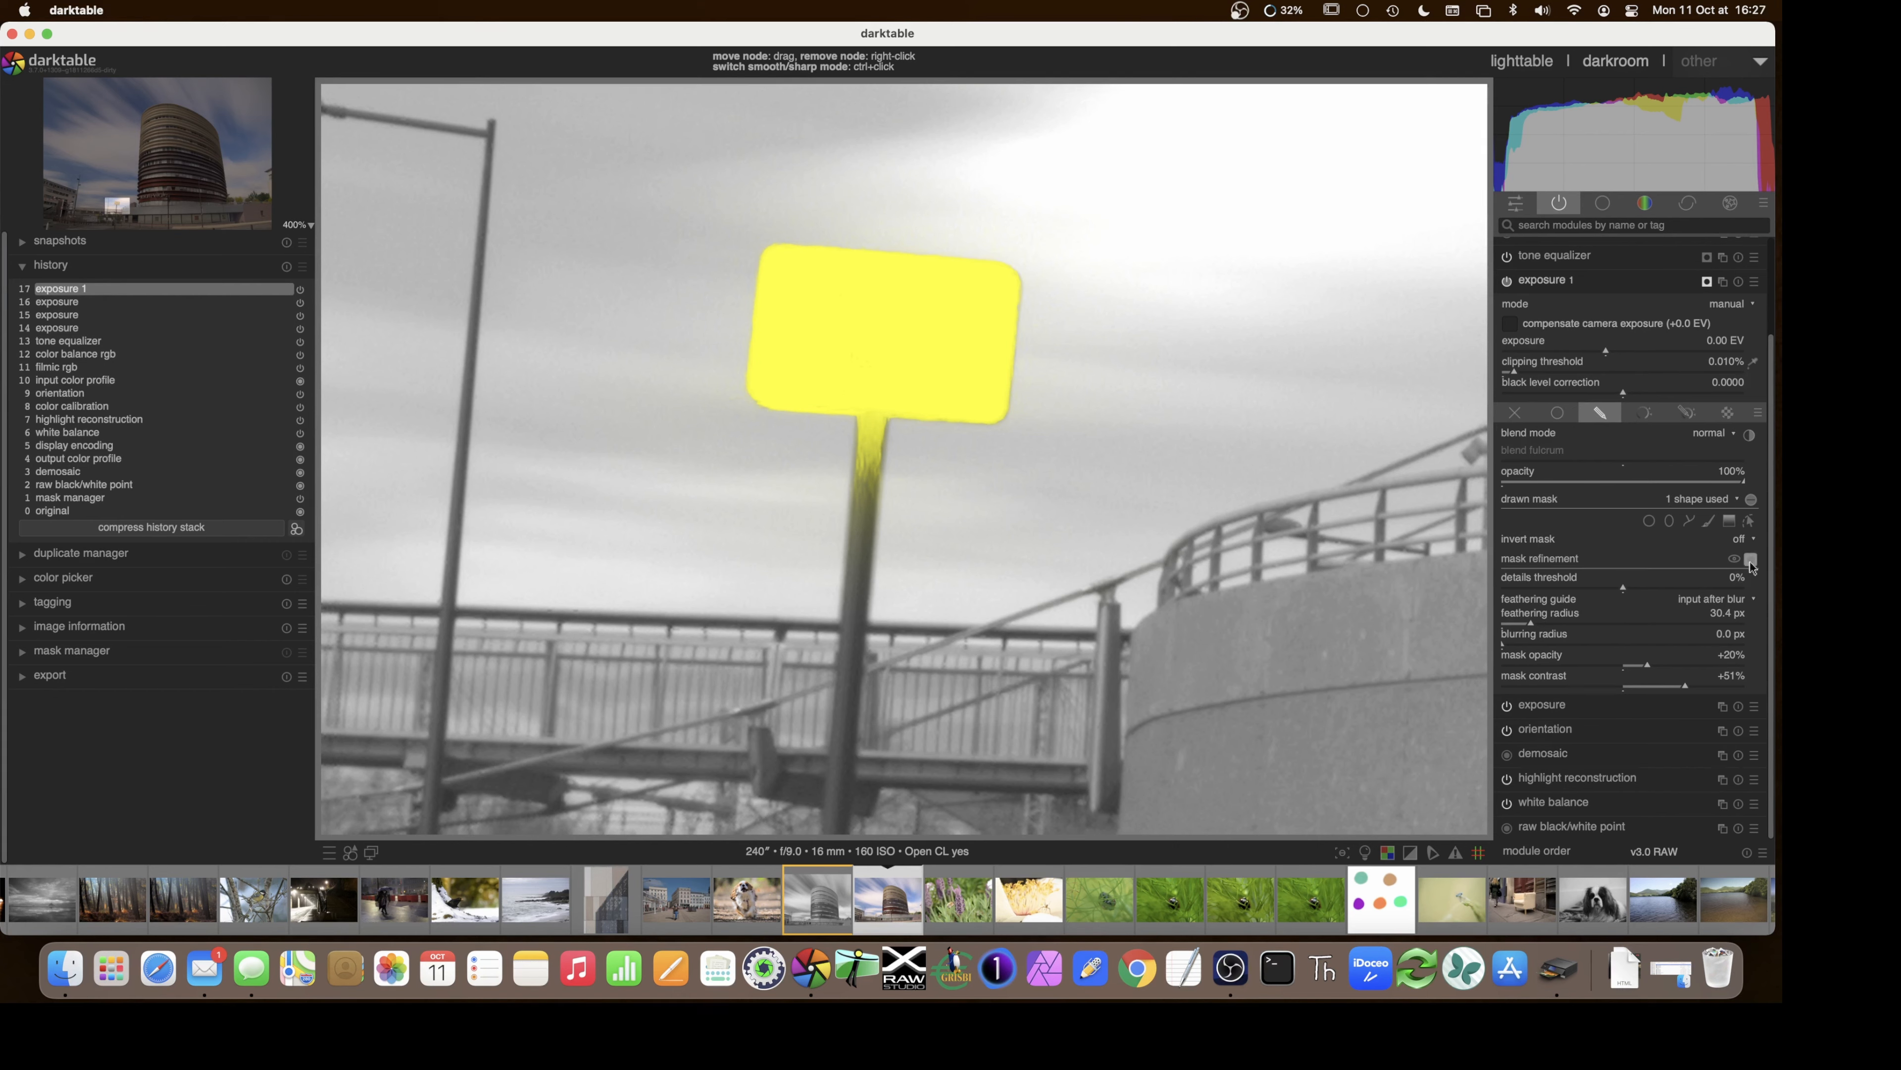
# - Try several blurring radii on the sign mask, settling on 18.2 px, and set the mask opacity to +25%
pyautogui.click(1545, 645)
pyautogui.moveTo(1545, 641); pyautogui.dragTo(1577, 647)
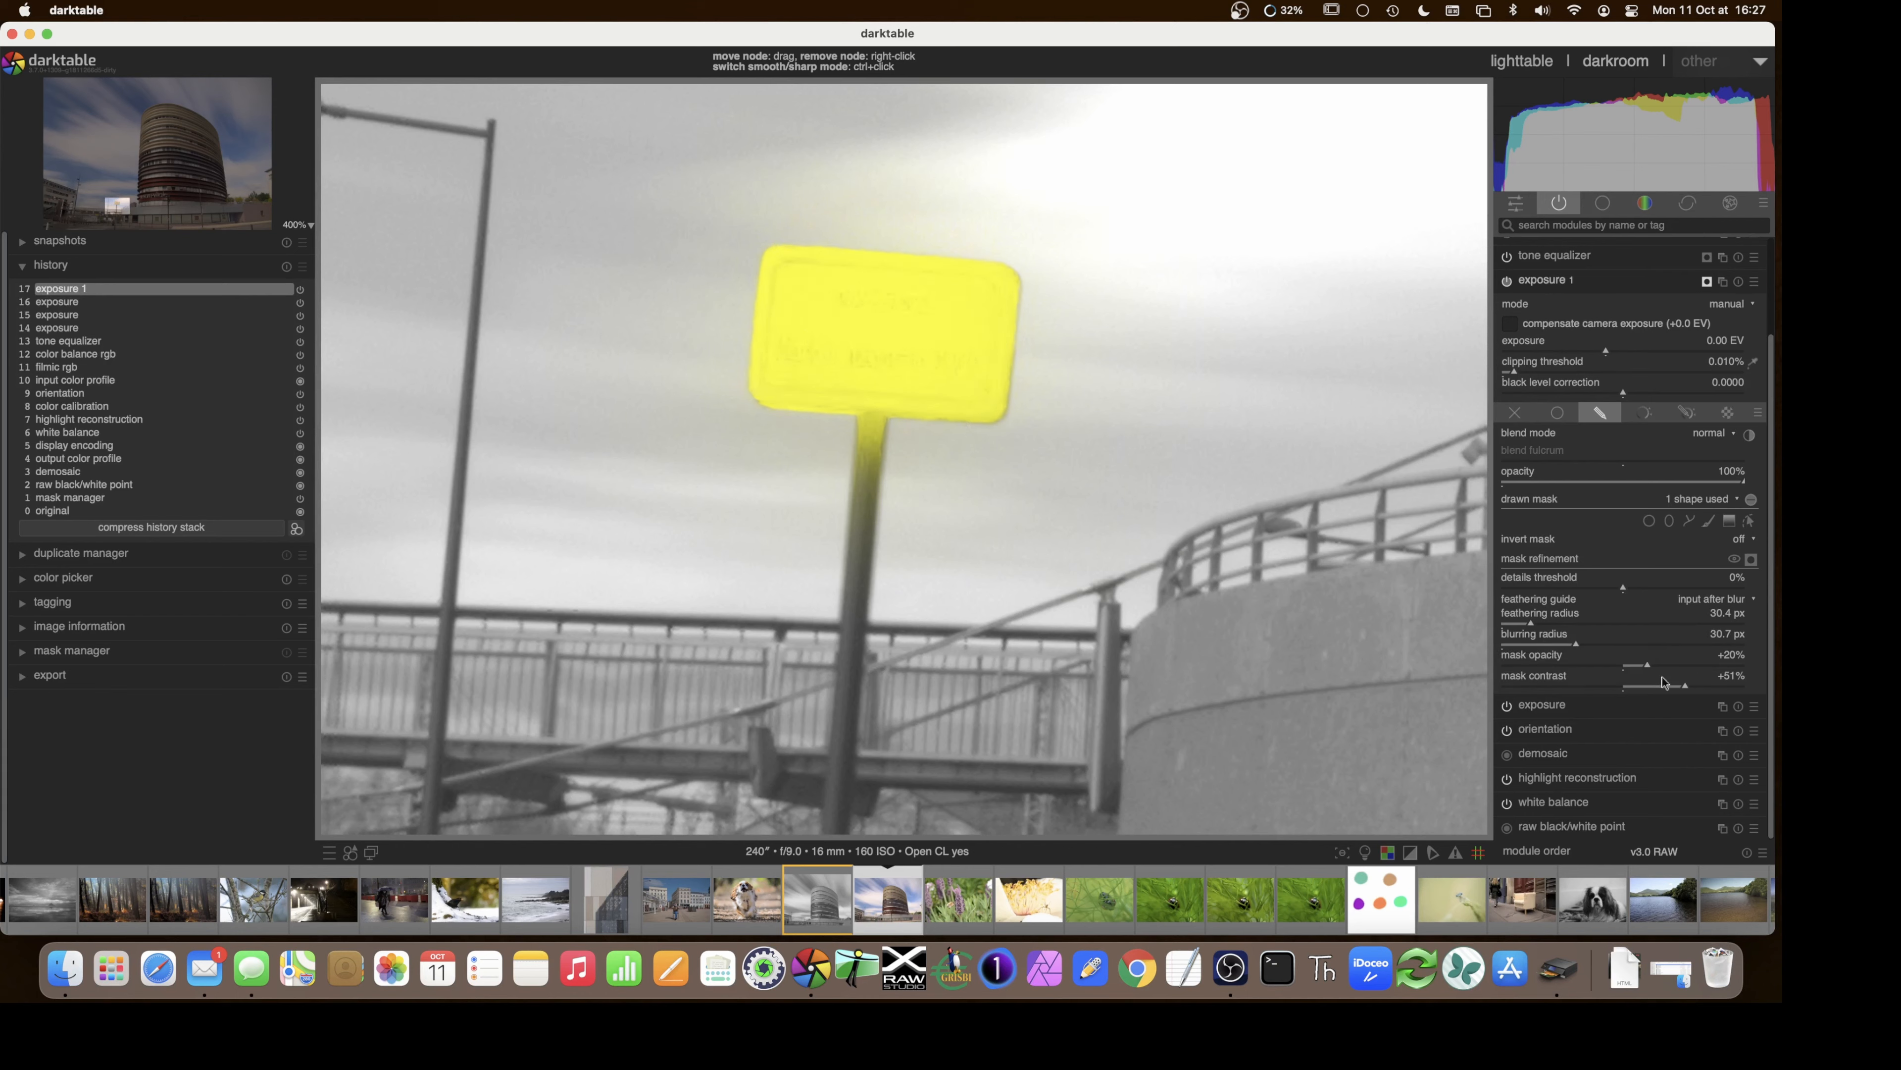
pyautogui.click(1665, 669)
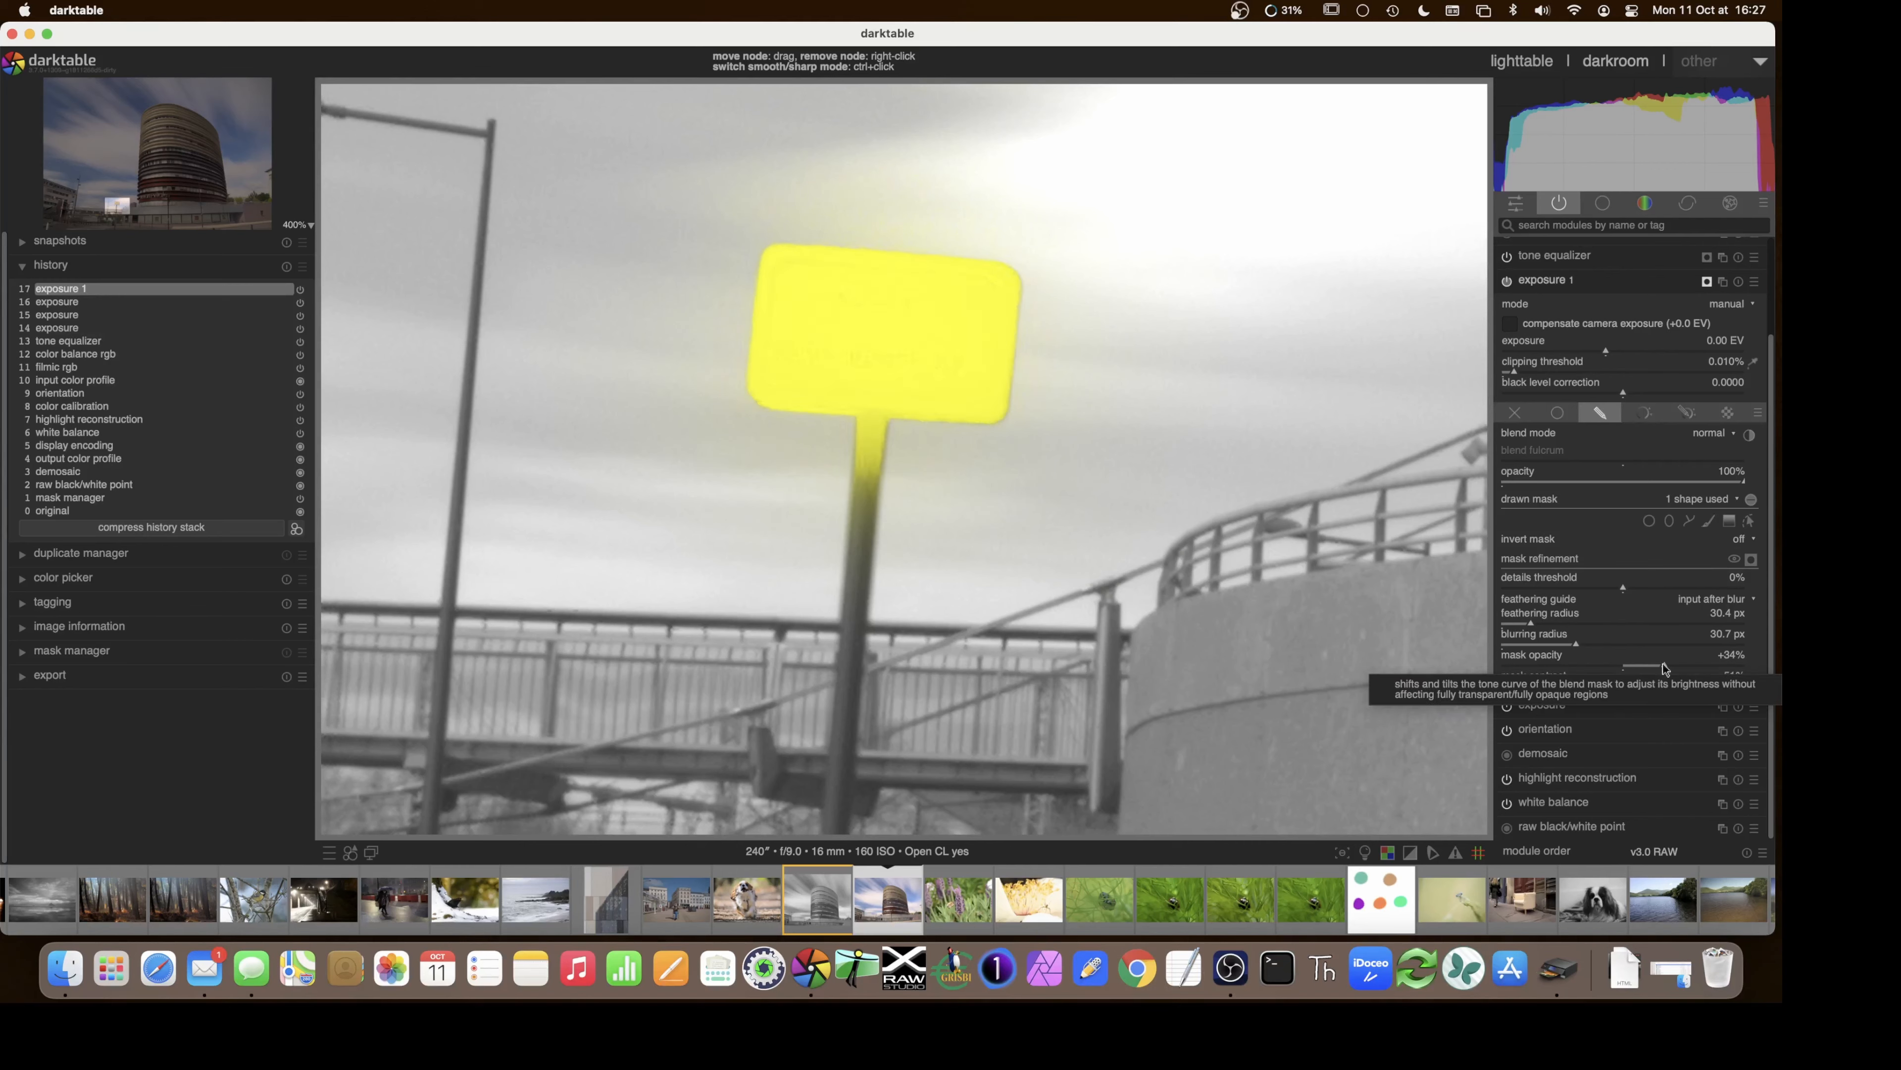
pyautogui.moveTo(1663, 669); pyautogui.dragTo(1655, 668)
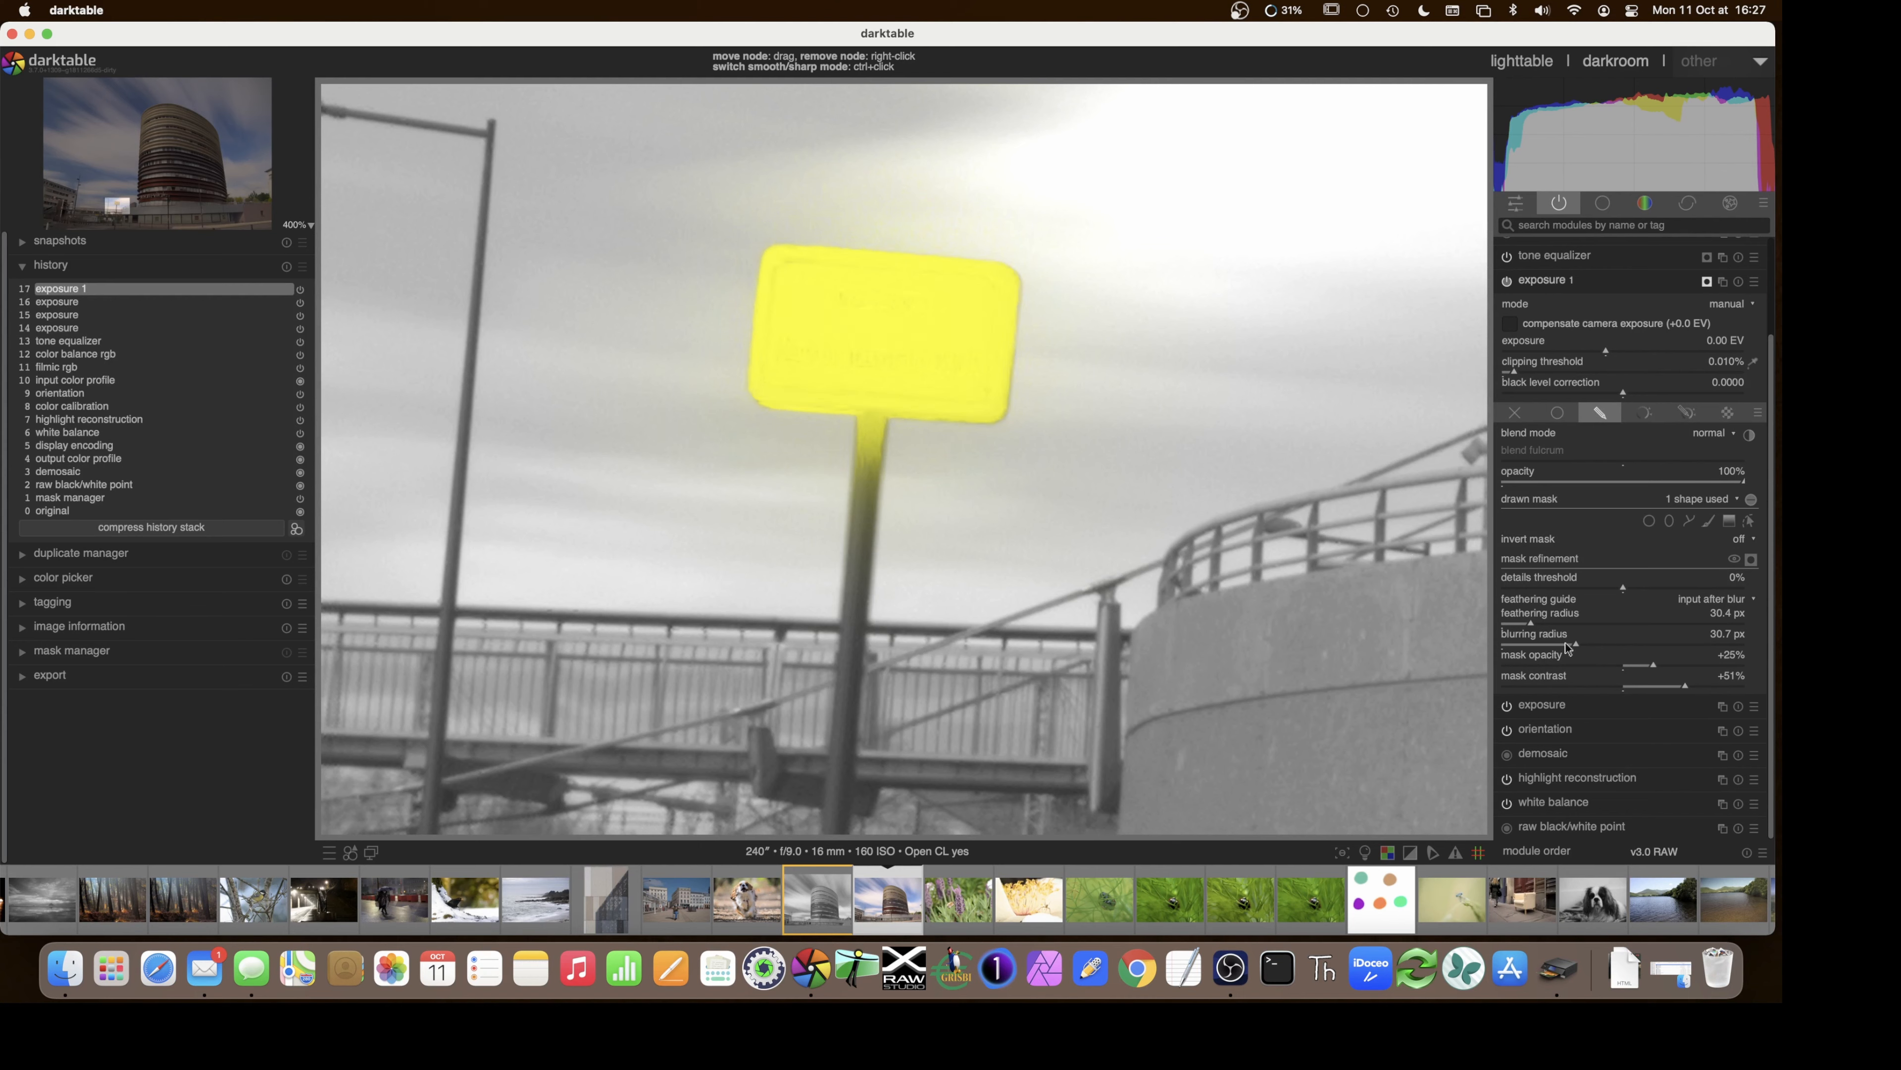
pyautogui.moveTo(1576, 649)
pyautogui.mouseDown()
pyautogui.moveTo(1550, 649)
pyautogui.moveTo(1595, 649)
pyautogui.mouseUp()
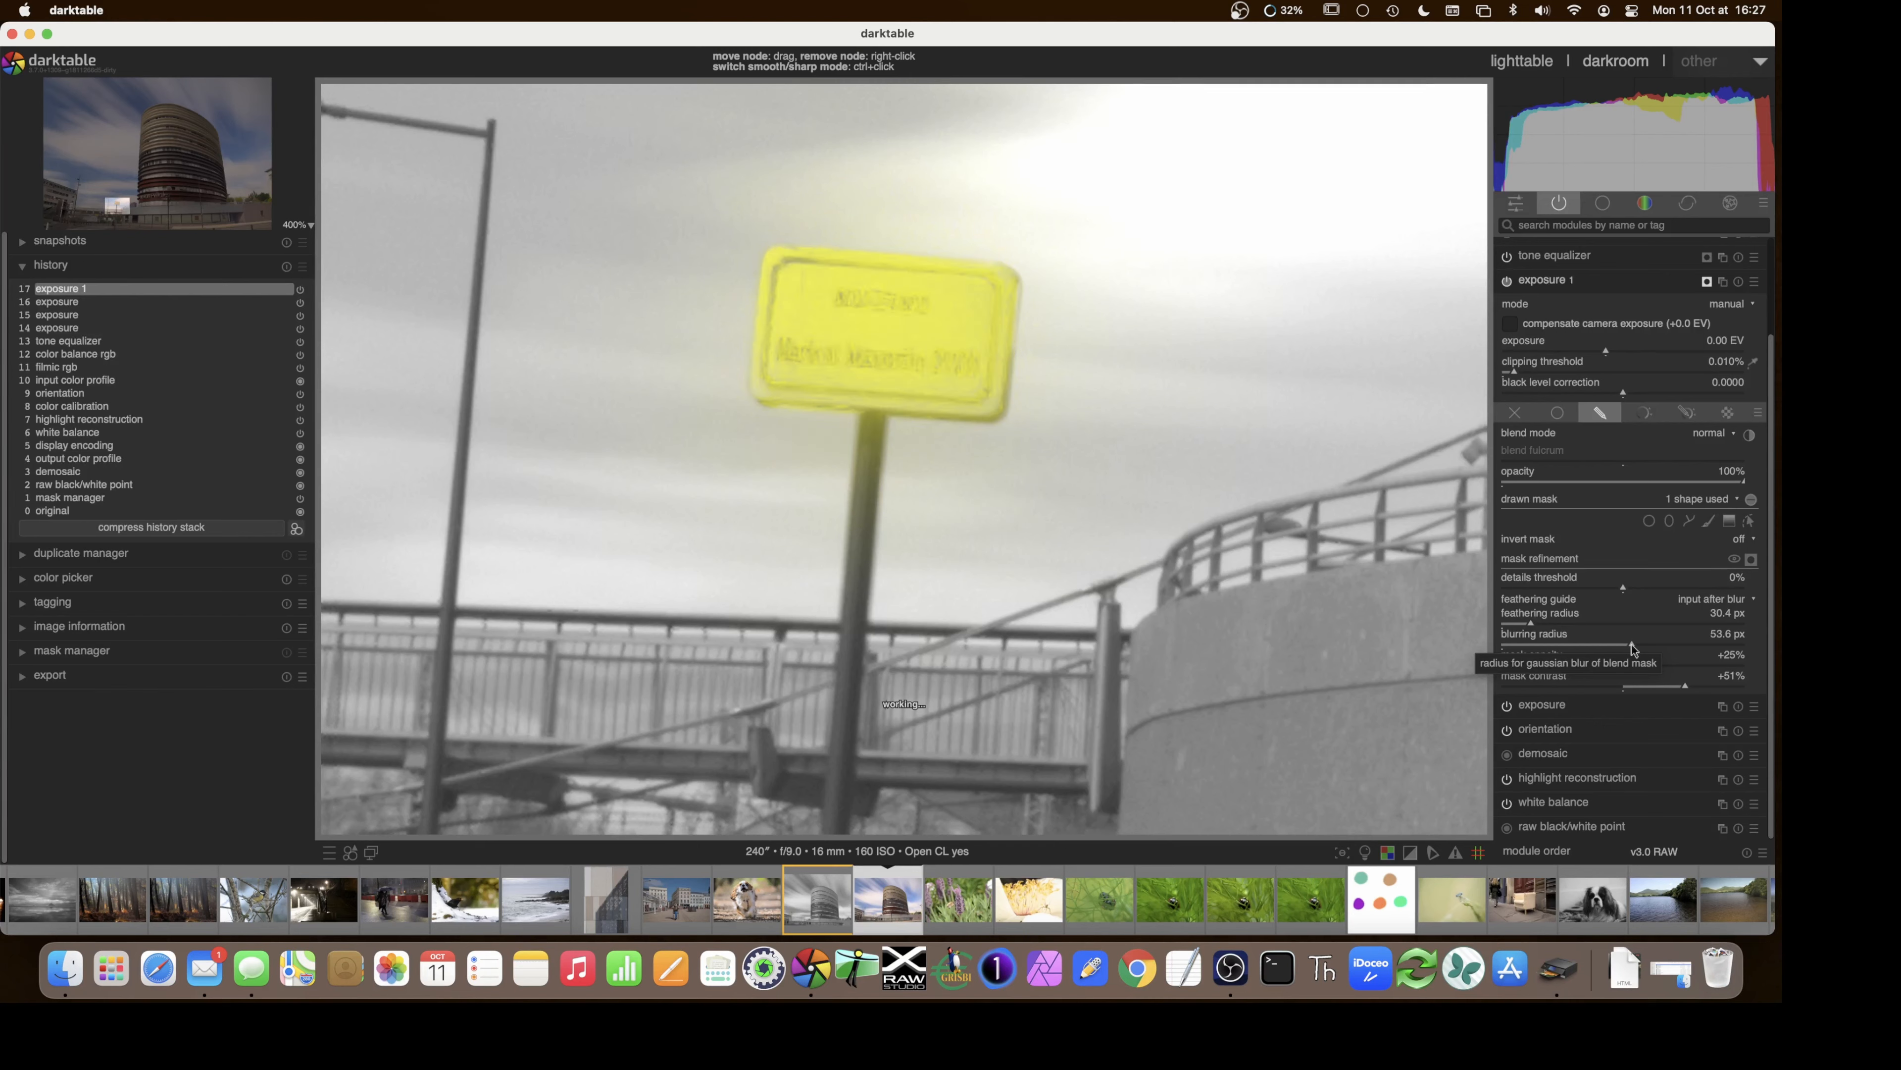
pyautogui.moveTo(1594, 643); pyautogui.dragTo(1545, 646)
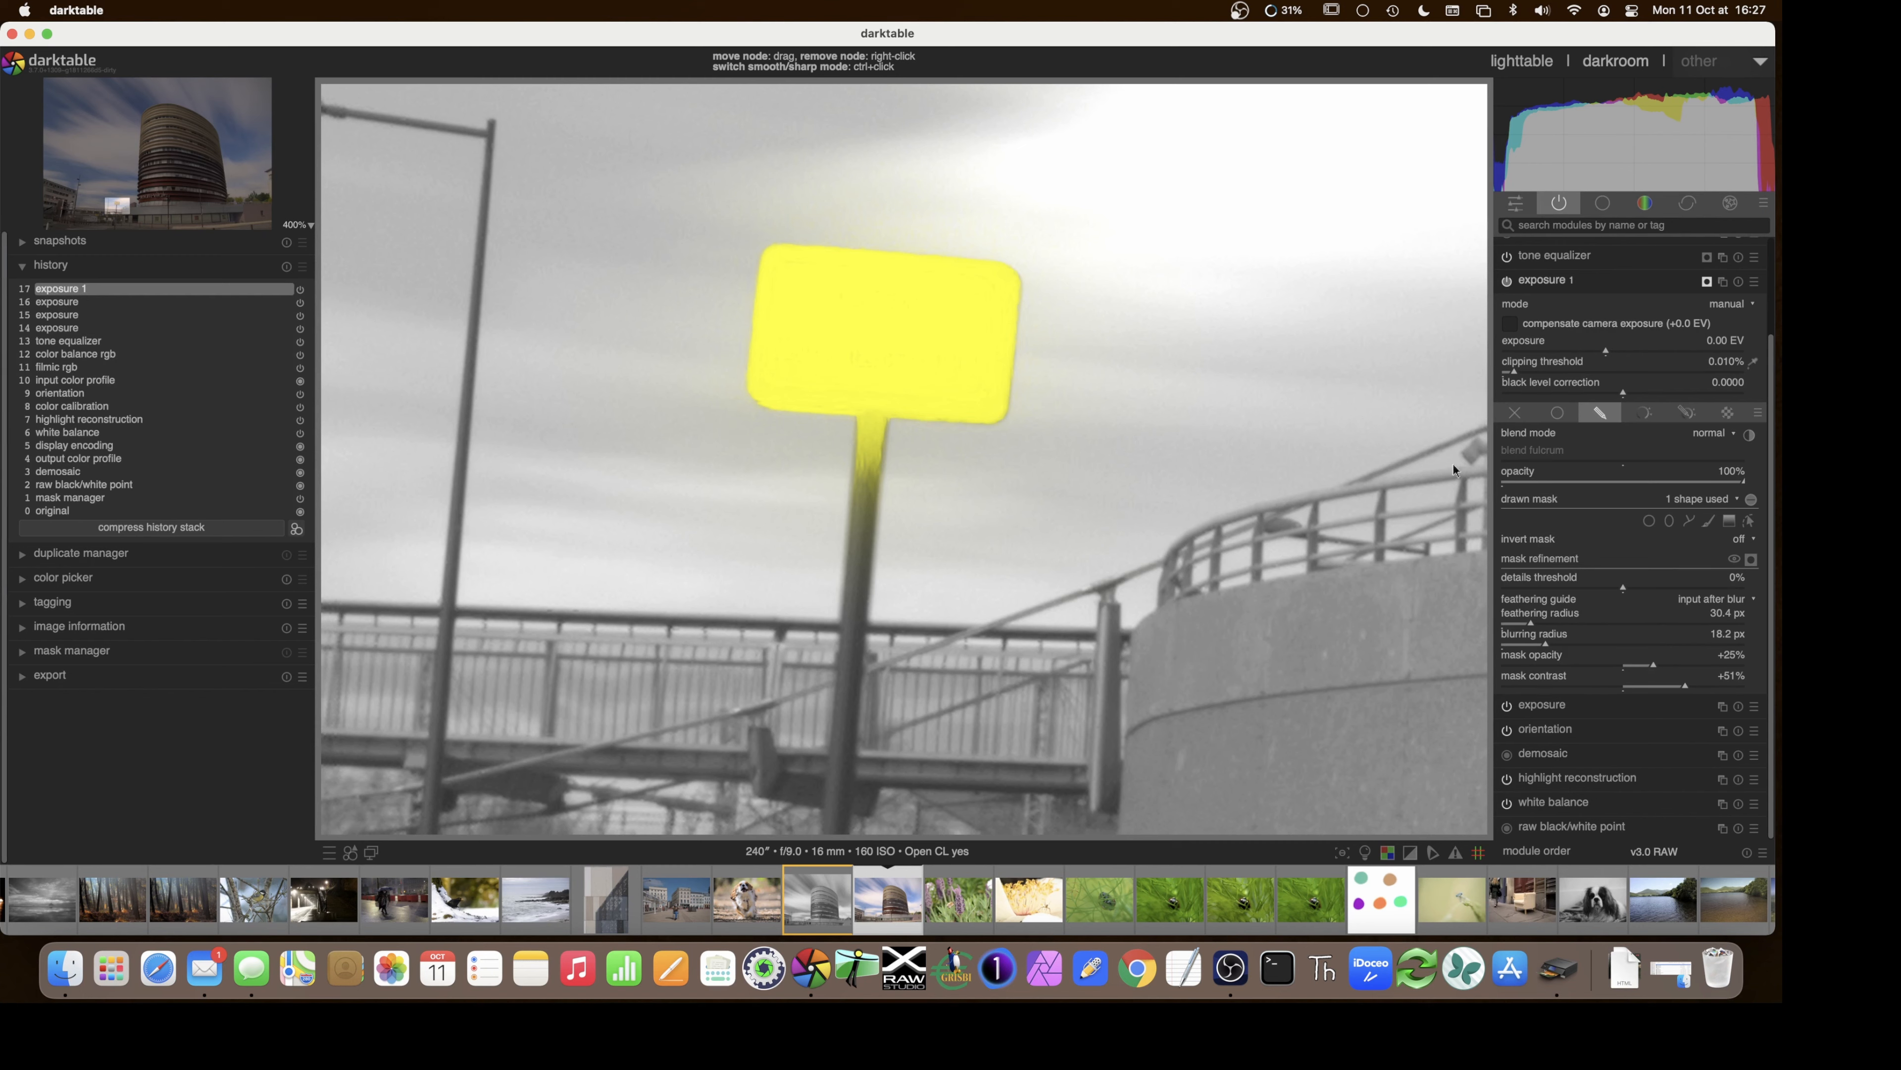
# - Hide the mask overlay and test the masked sign at exposures of -2.82 EV and 3.62 EV
pyautogui.click(1750, 523)
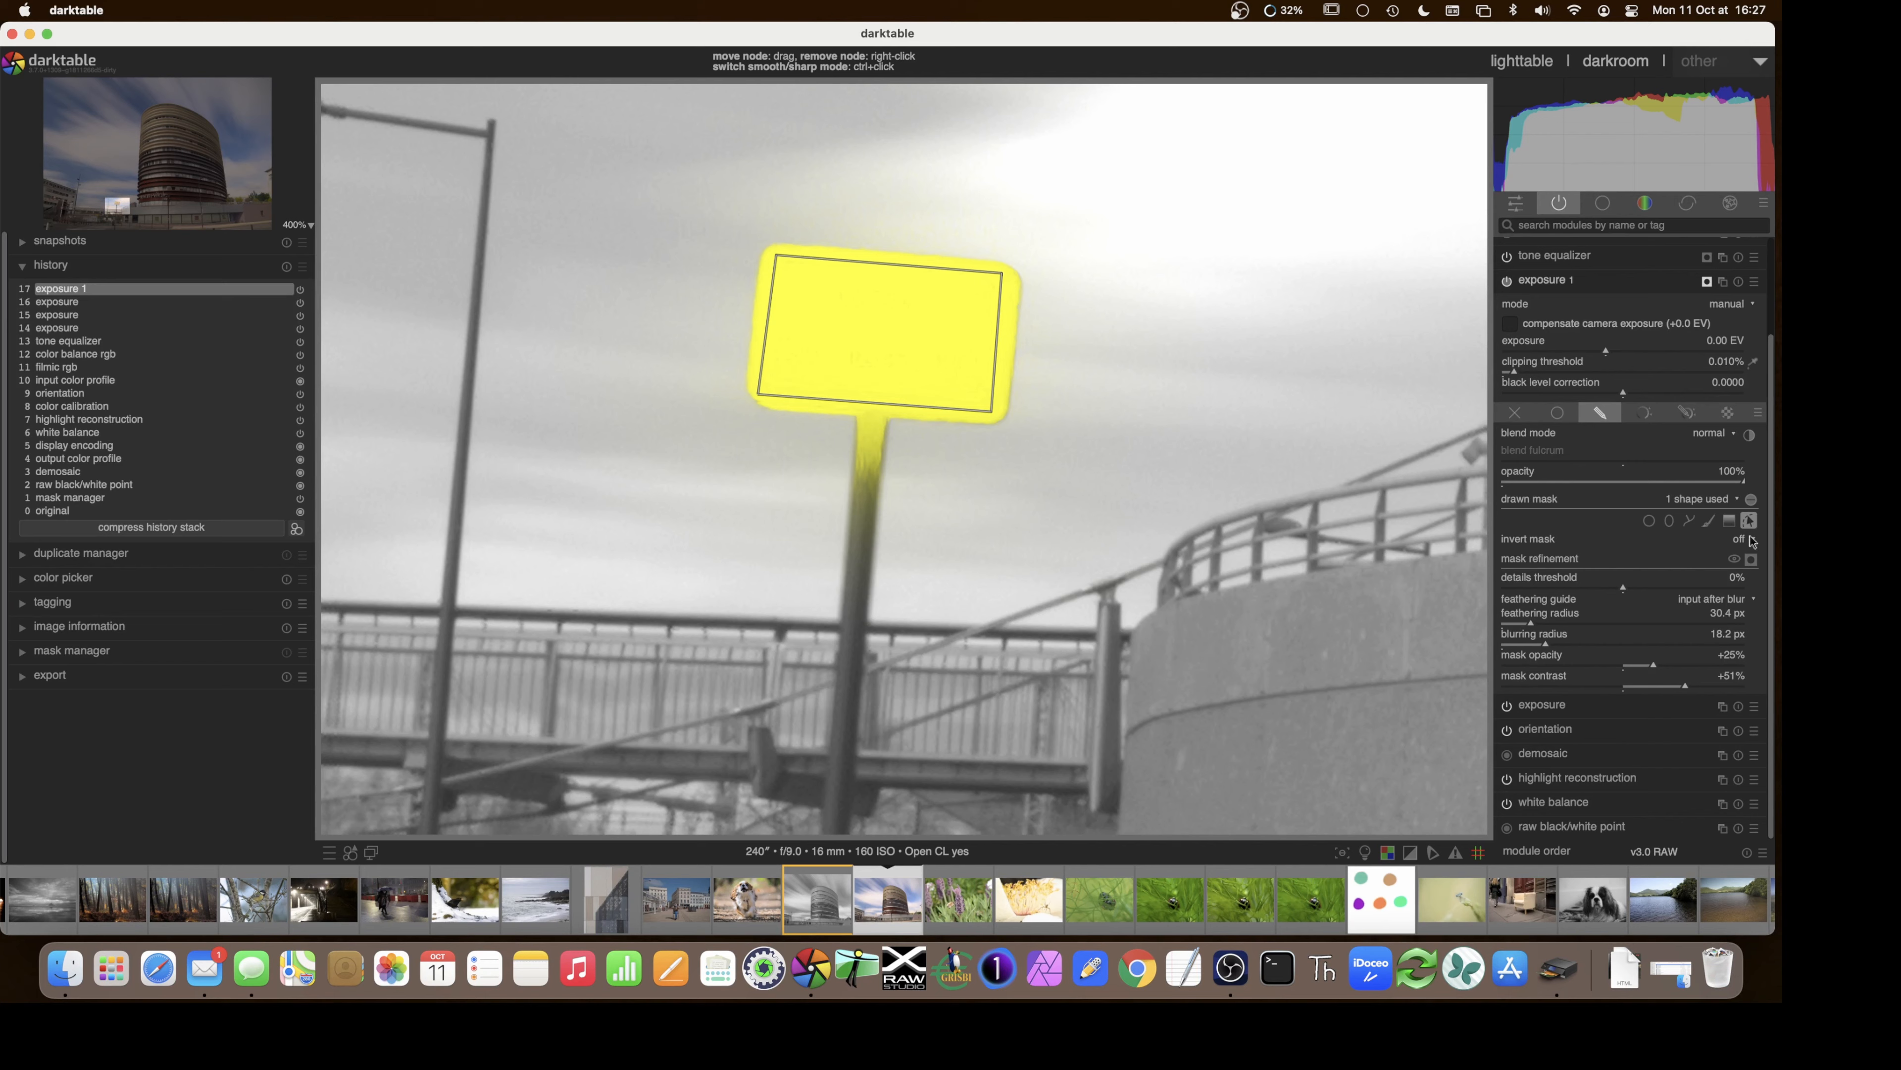
pyautogui.click(1749, 522)
pyautogui.click(1752, 560)
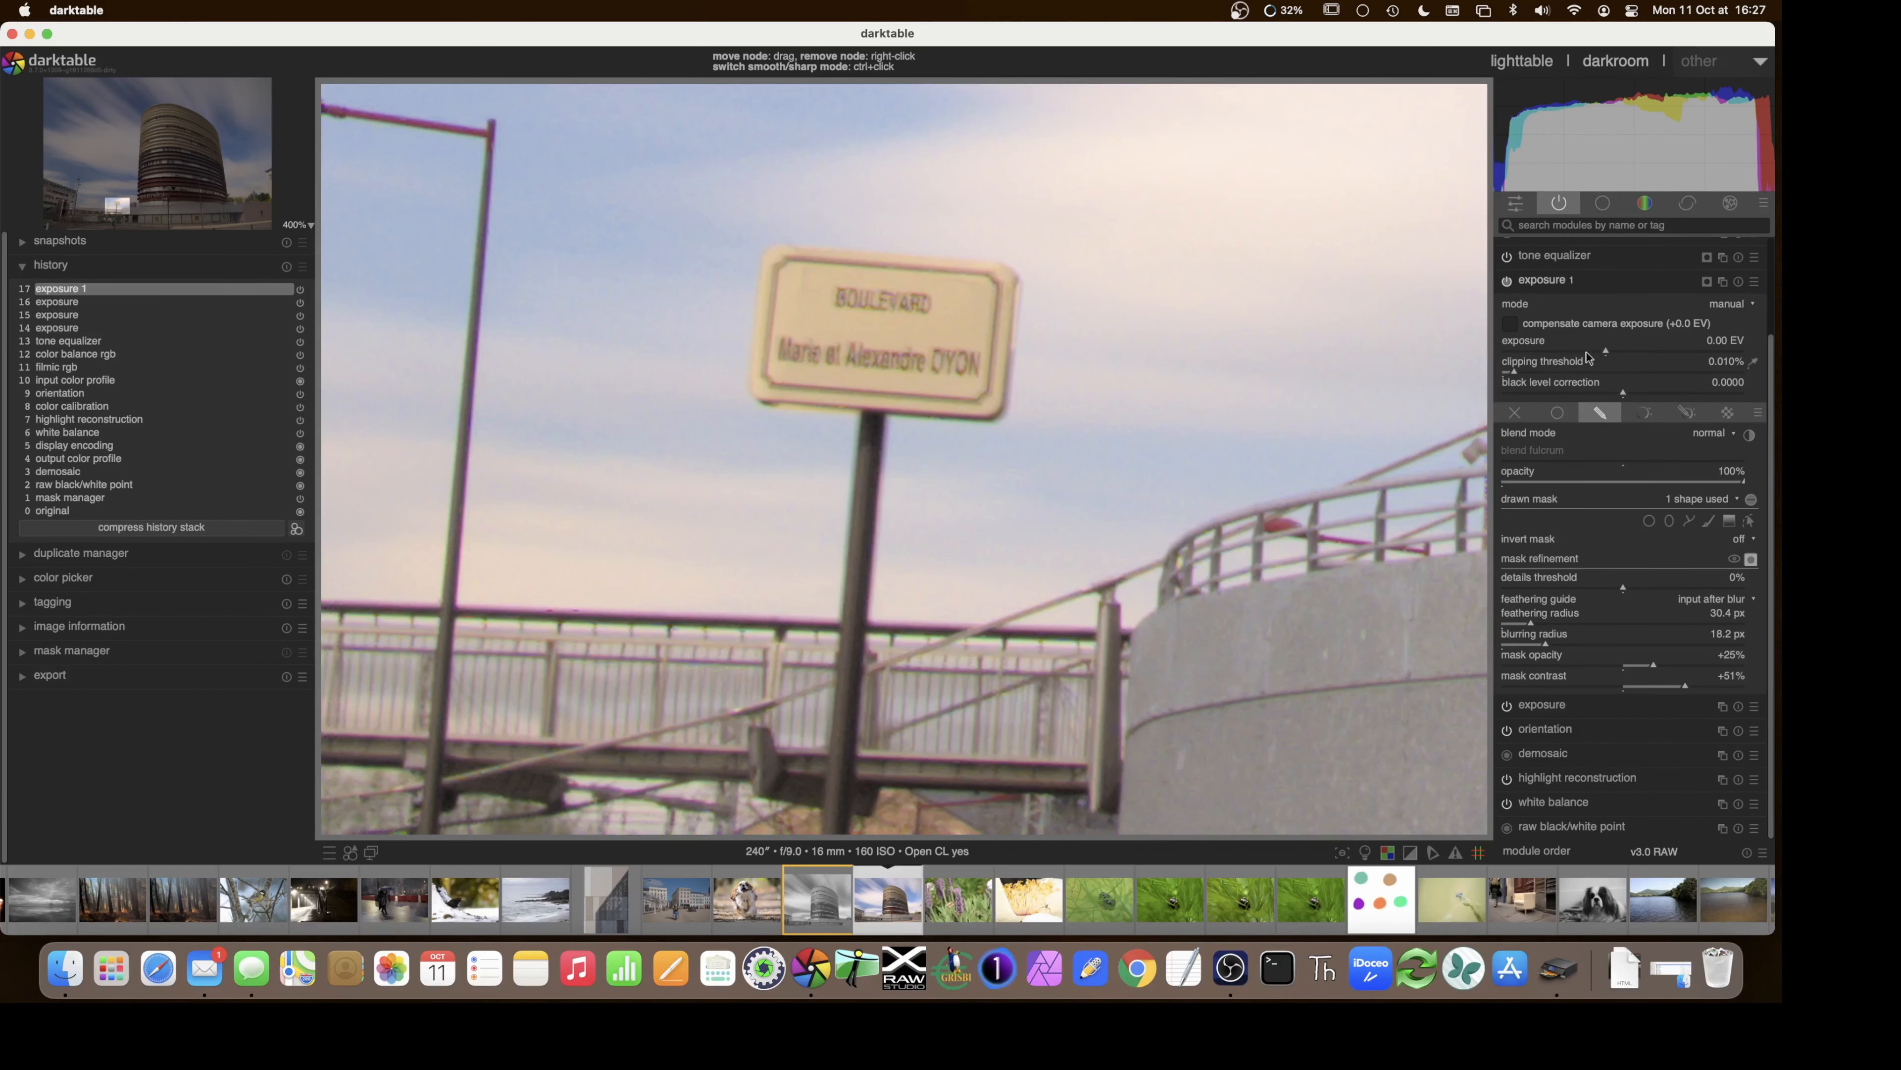
pyautogui.moveTo(1587, 355); pyautogui.dragTo(1510, 353)
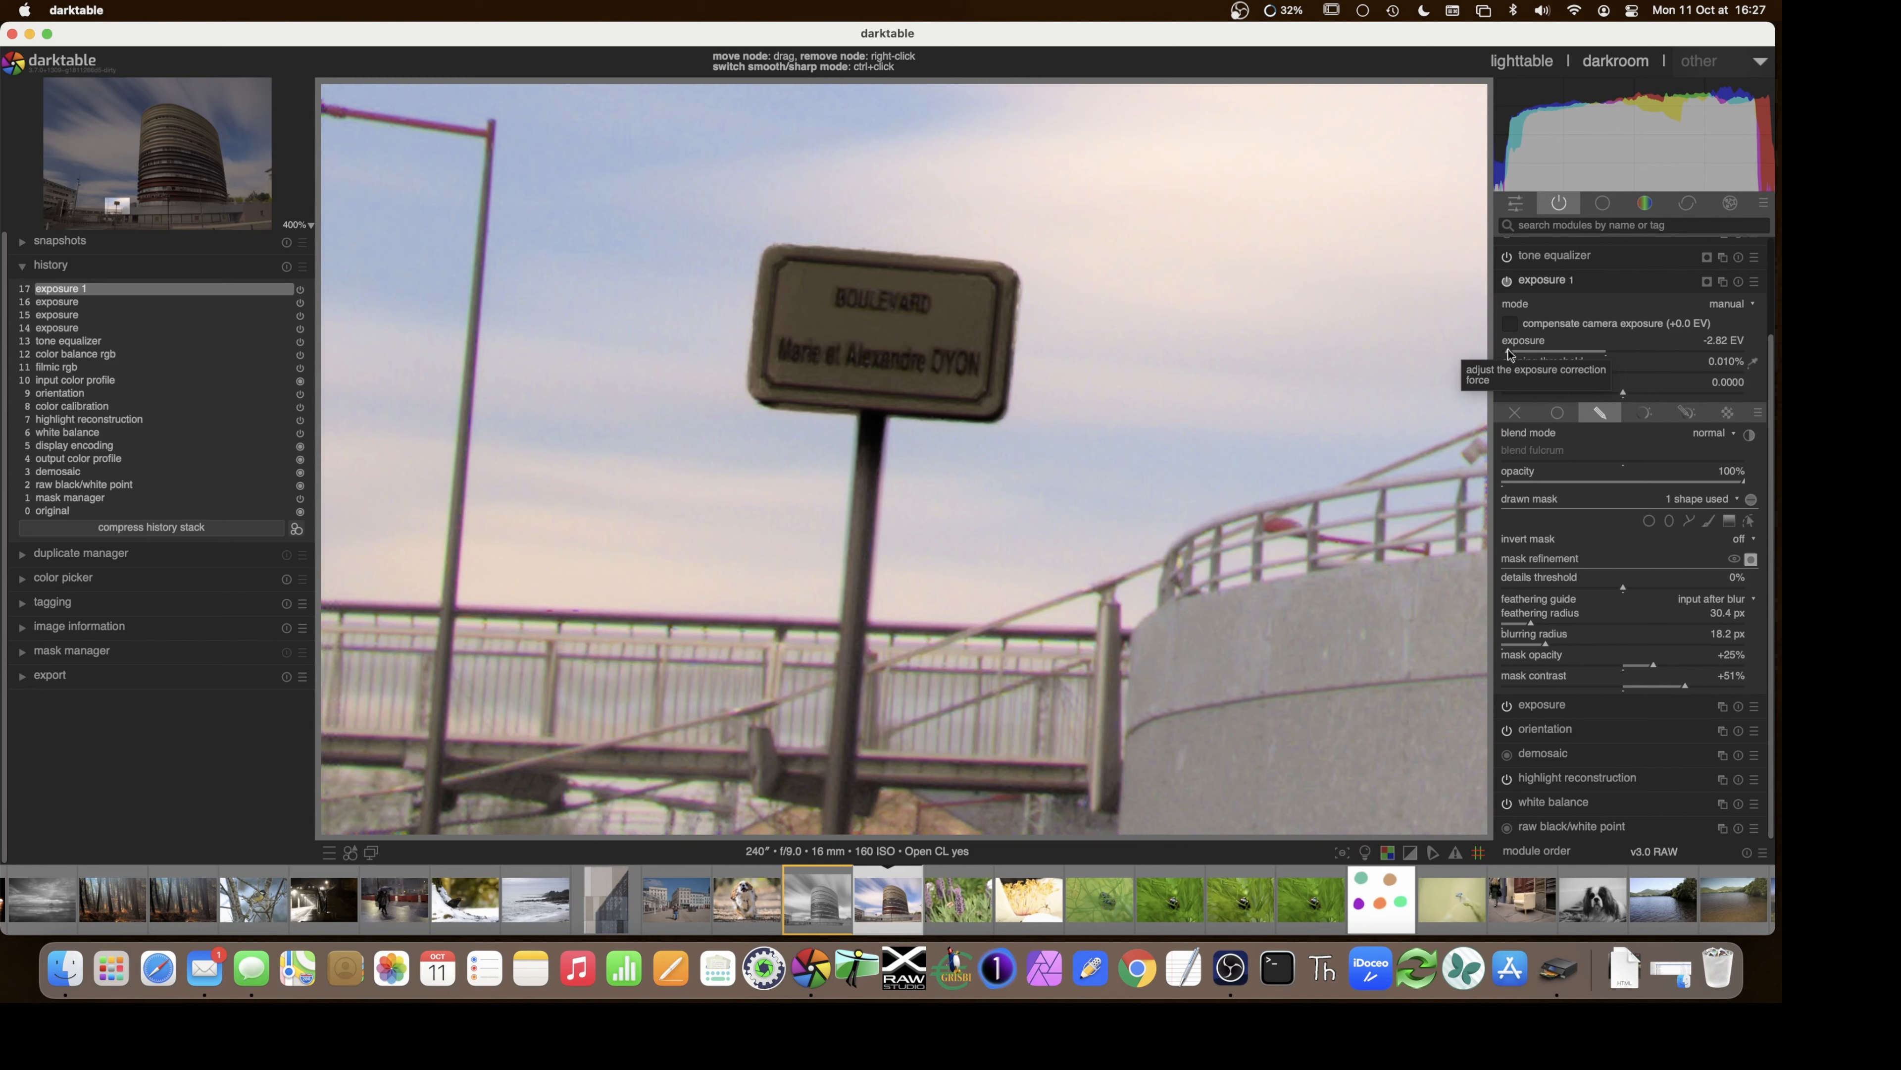
pyautogui.click(1732, 352)
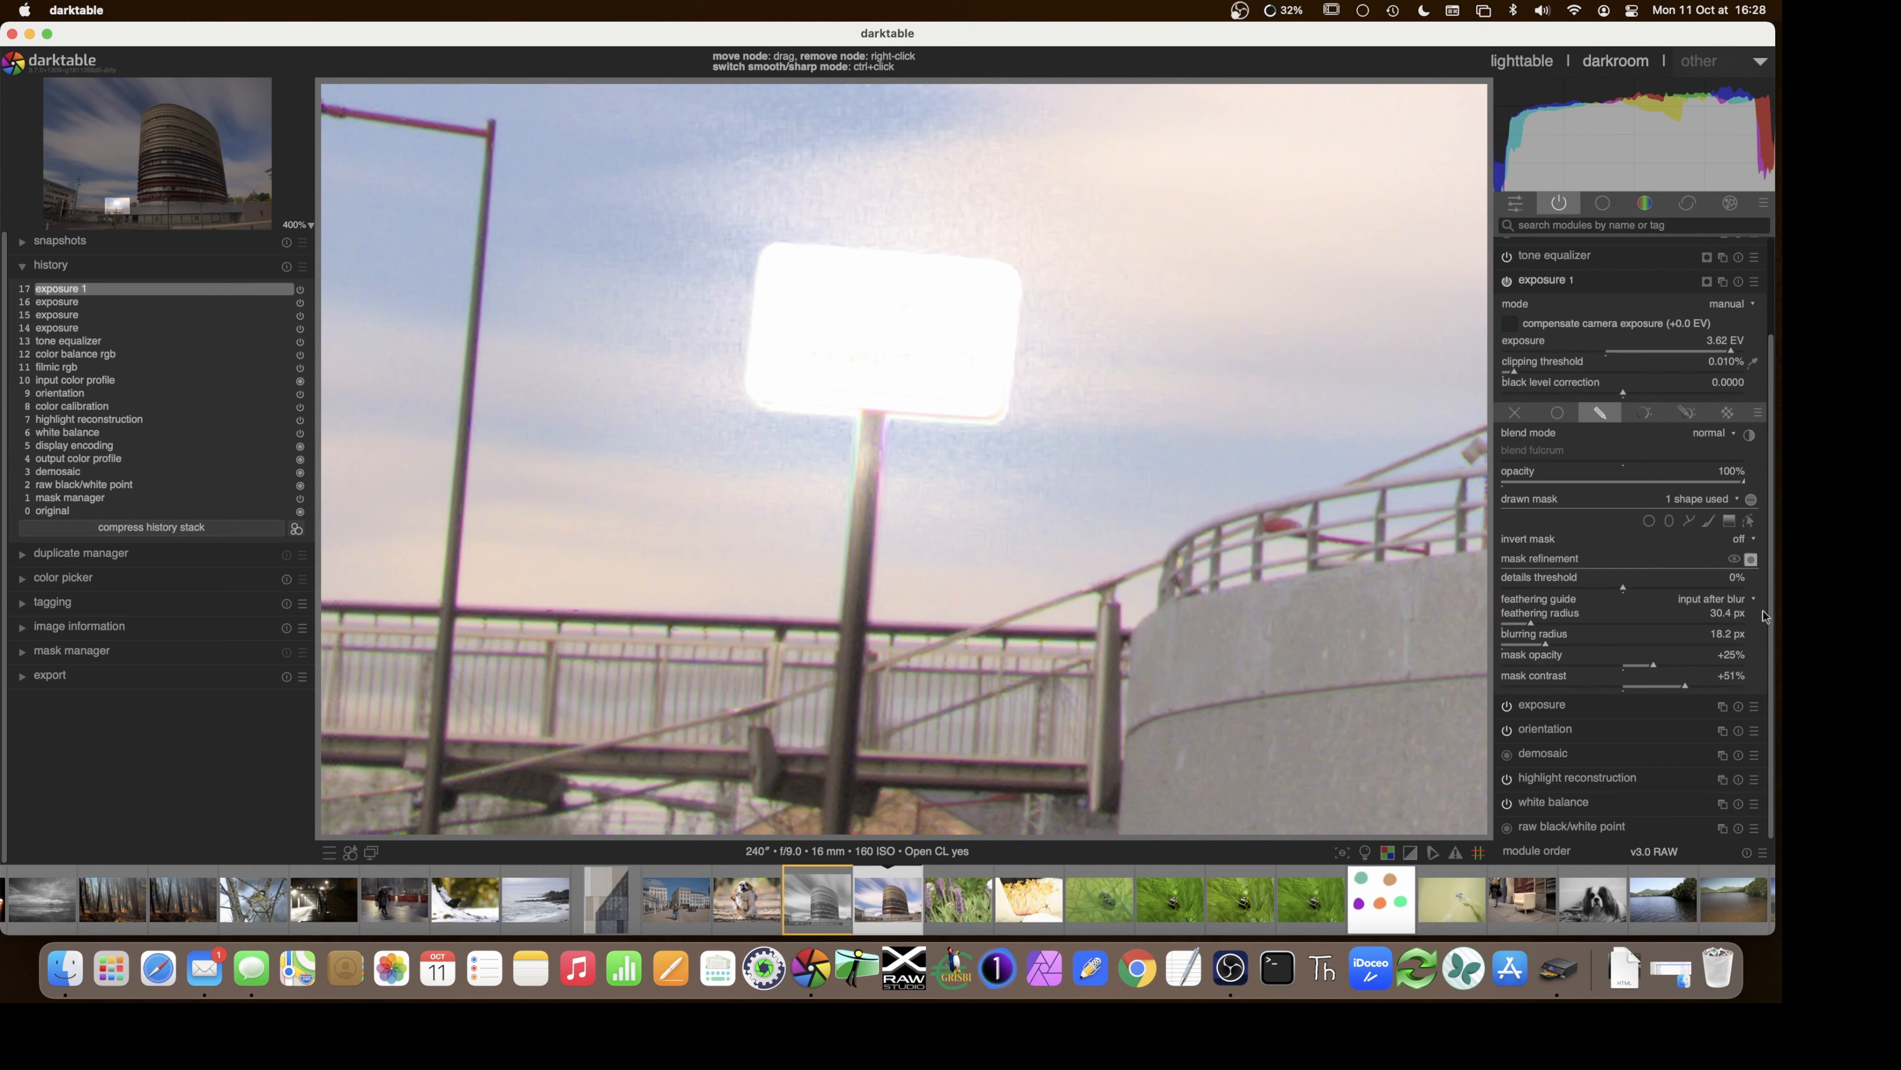
# - Set the sign mask's feathering radius to 67.9 px and its contrast to +64% with the sign strongly overexposed
pyautogui.click(1724, 688)
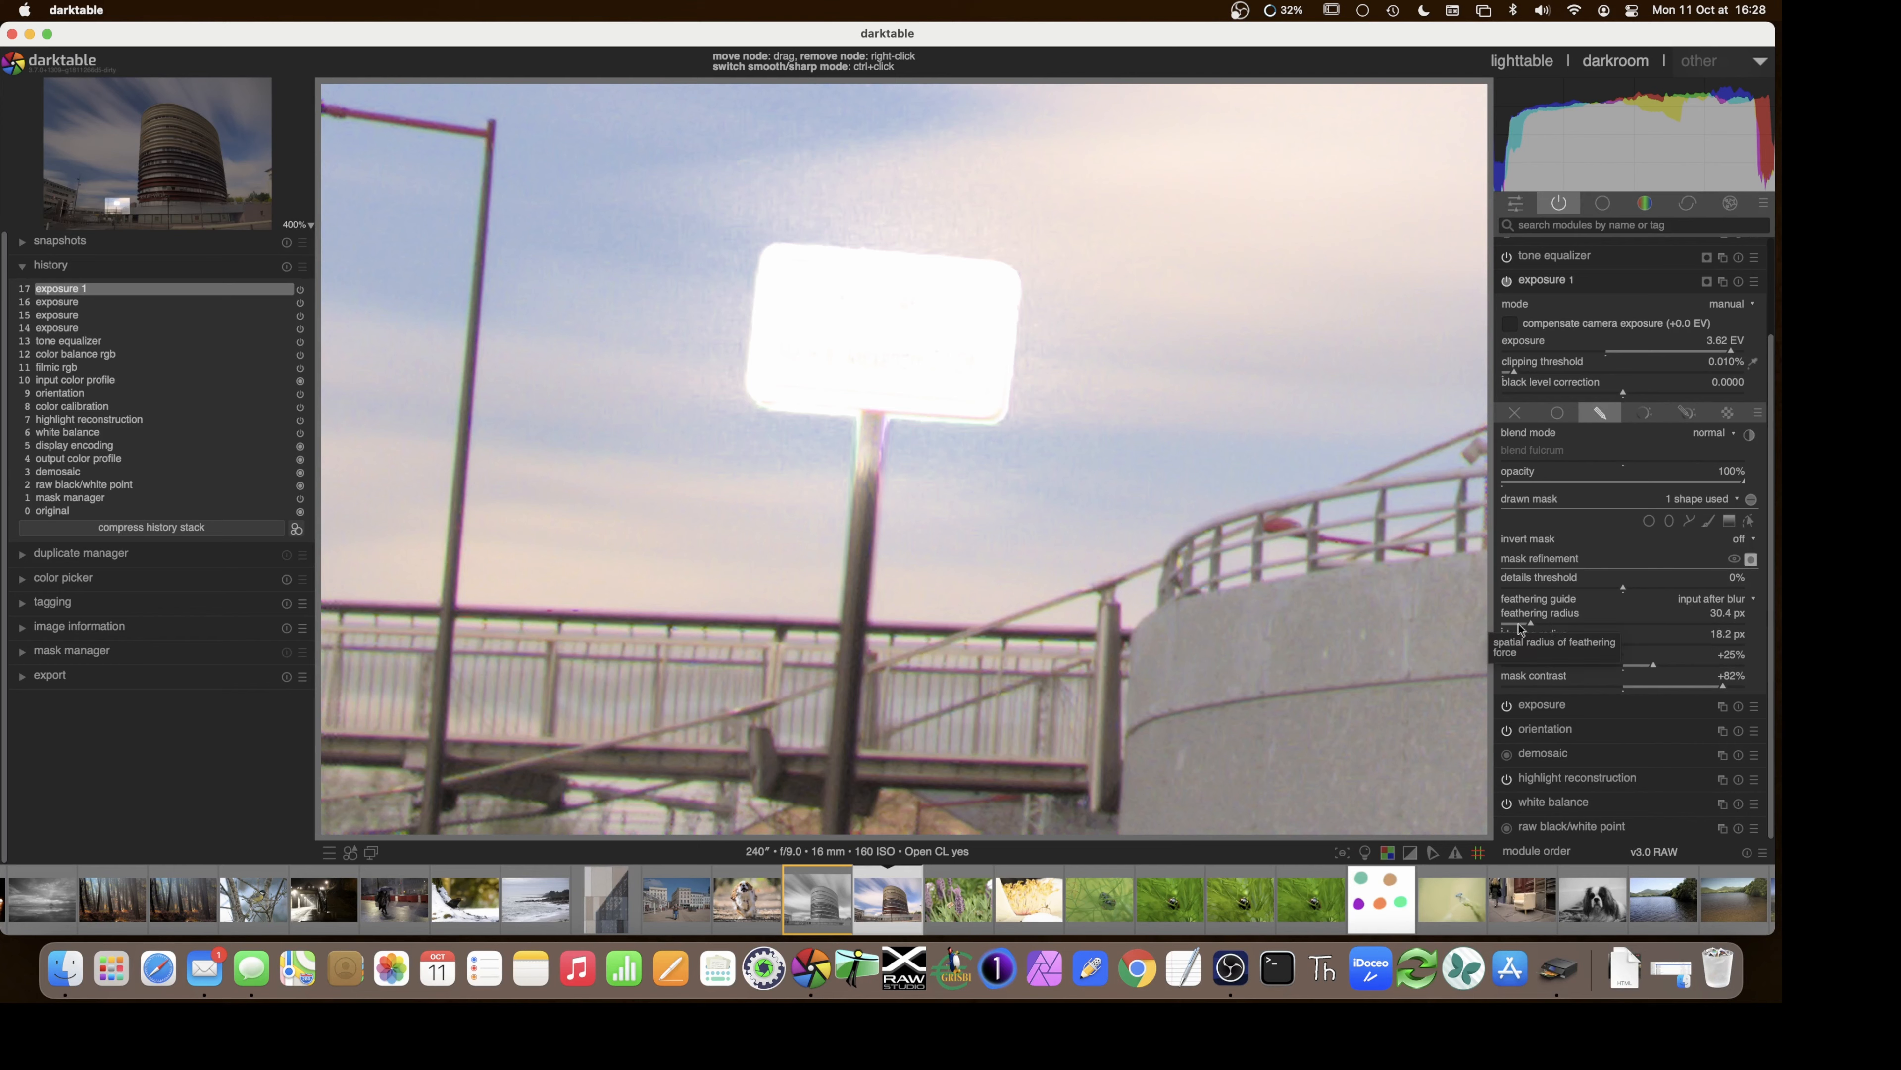
pyautogui.moveTo(1518, 628); pyautogui.dragTo(1568, 630)
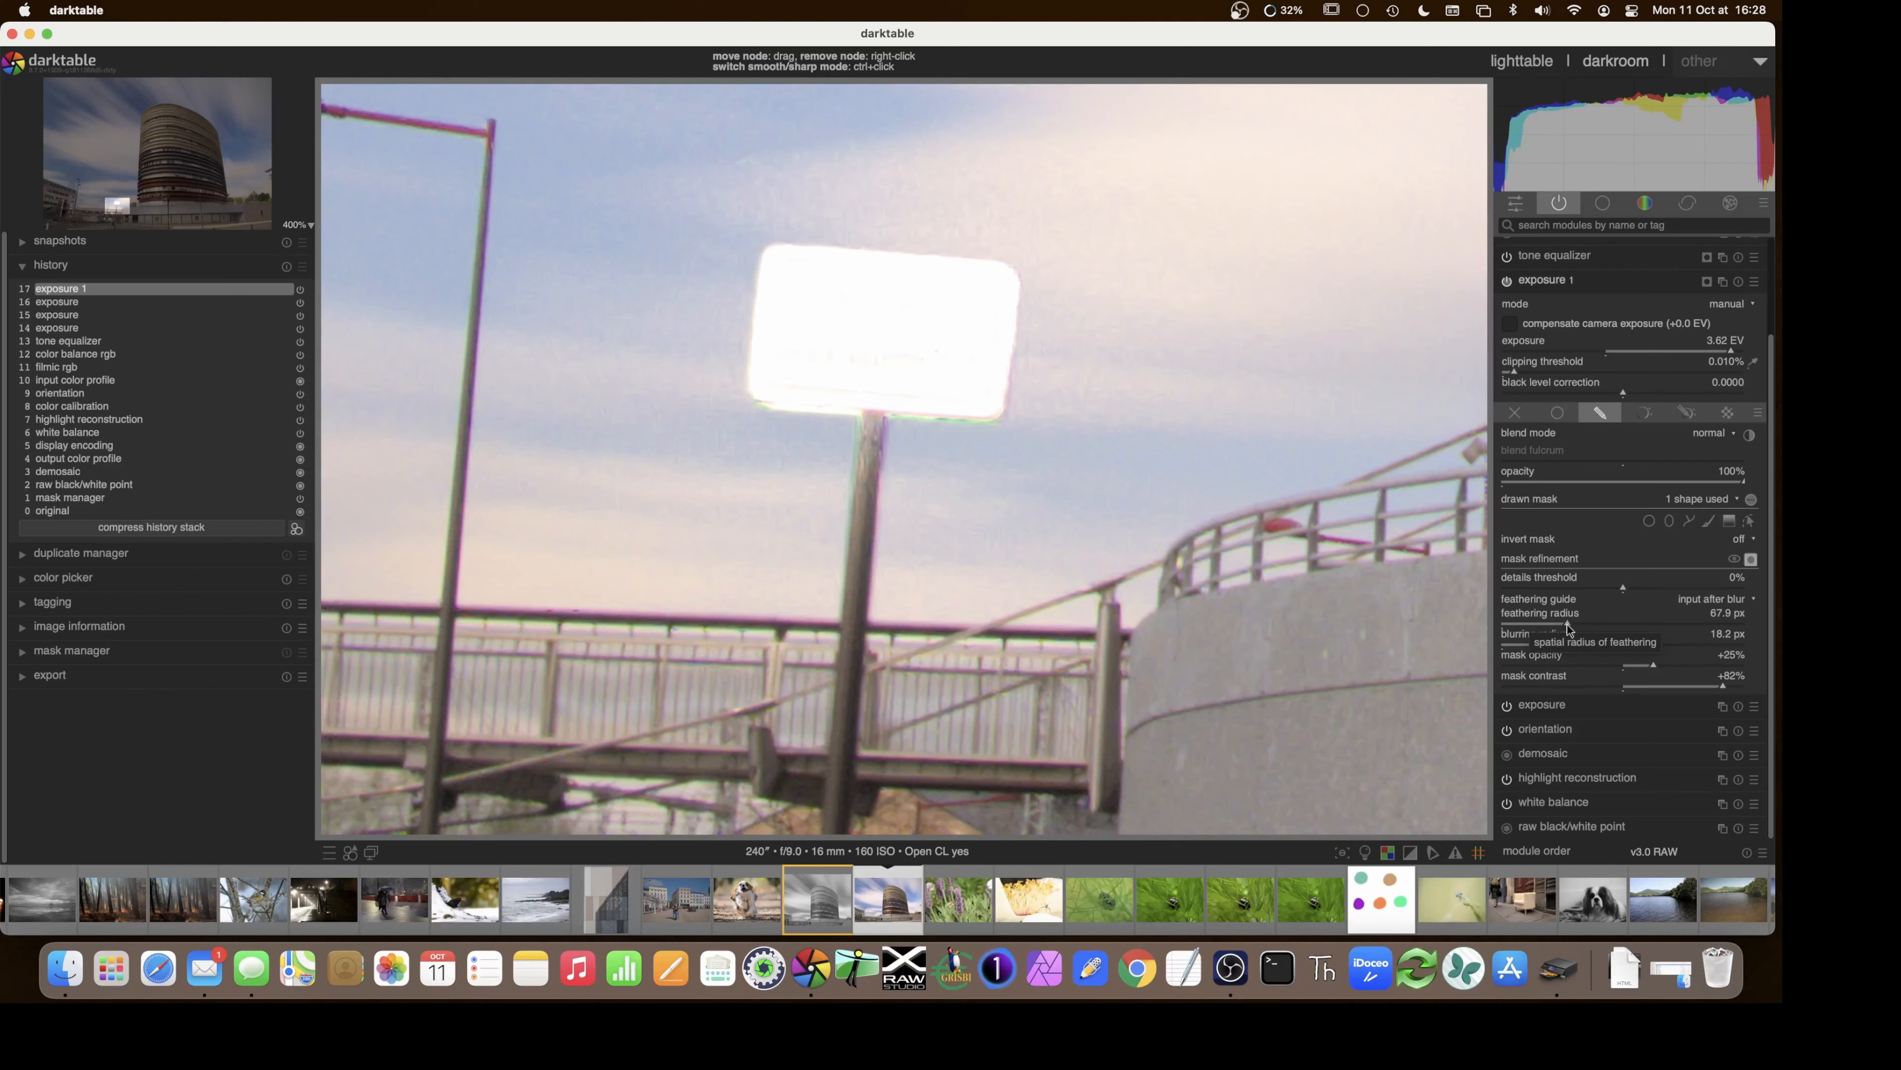
pyautogui.click(1668, 687)
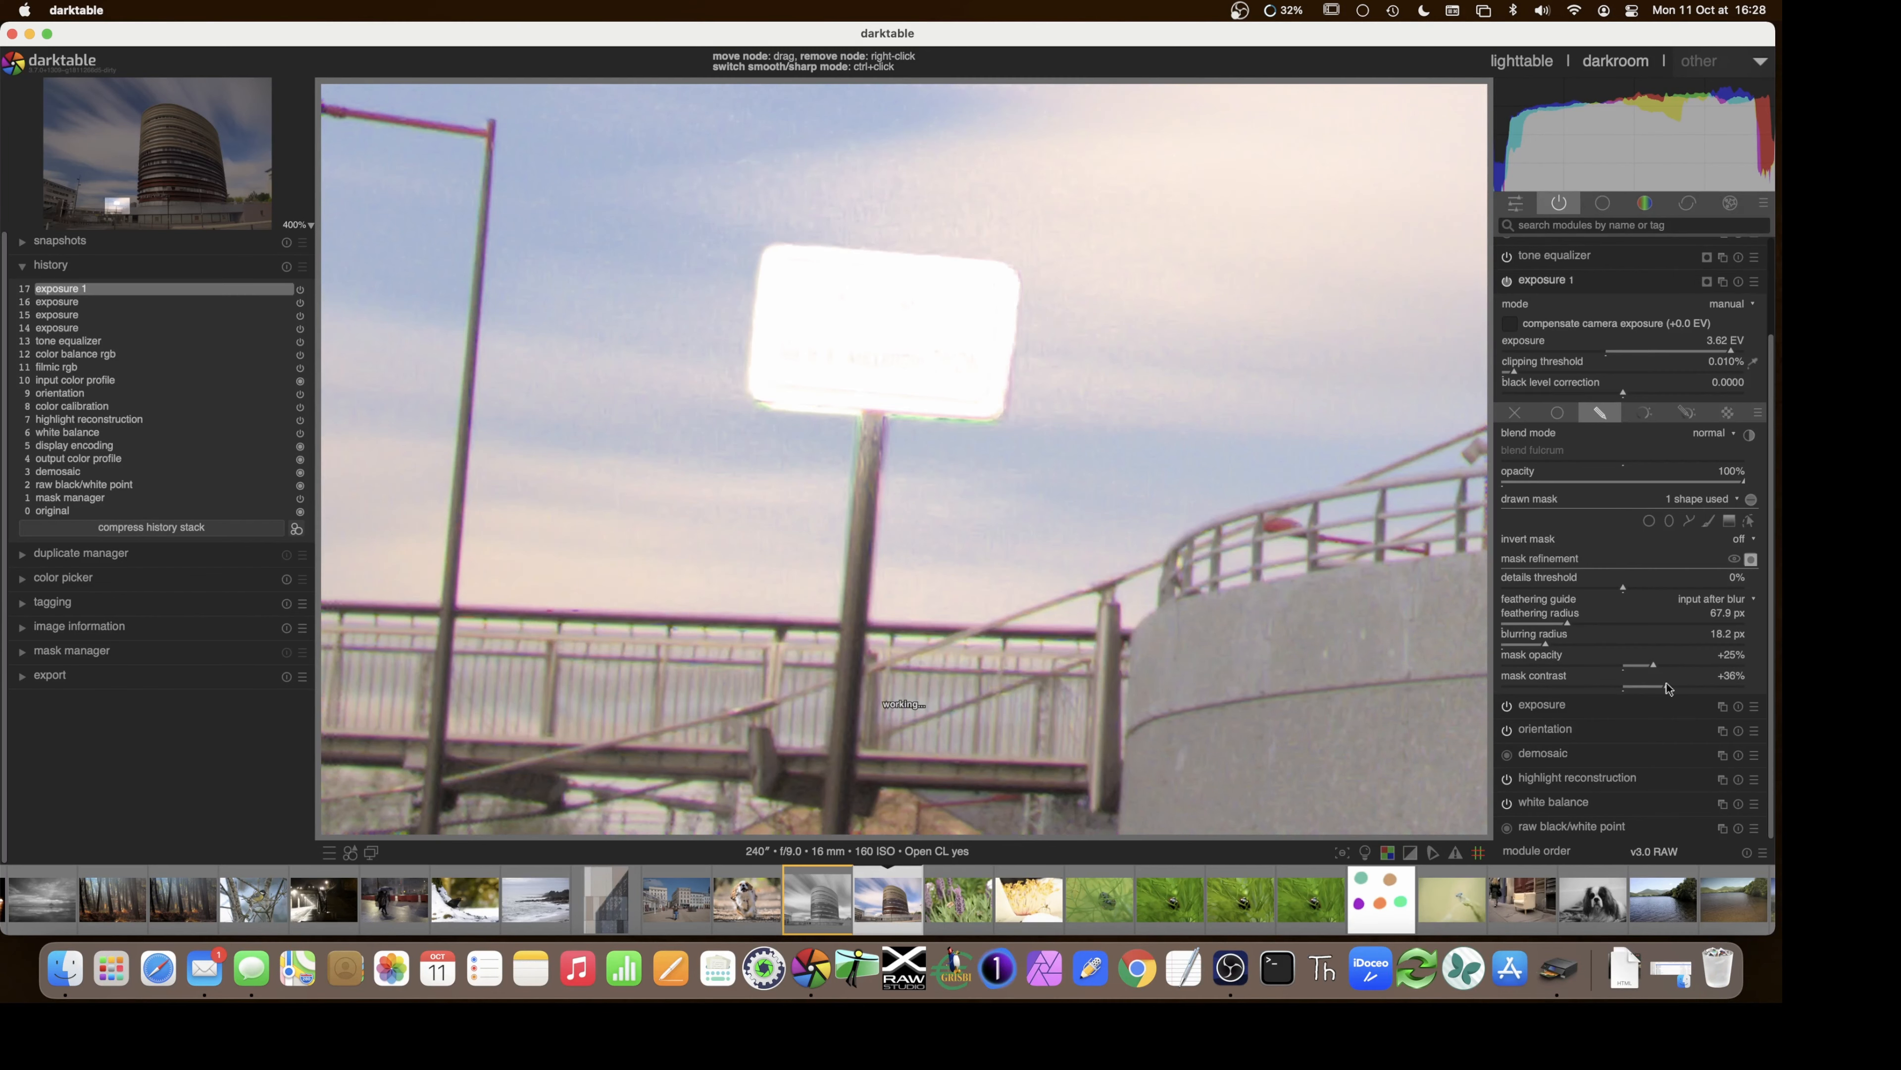
pyautogui.moveTo(1674, 687); pyautogui.dragTo(1700, 687)
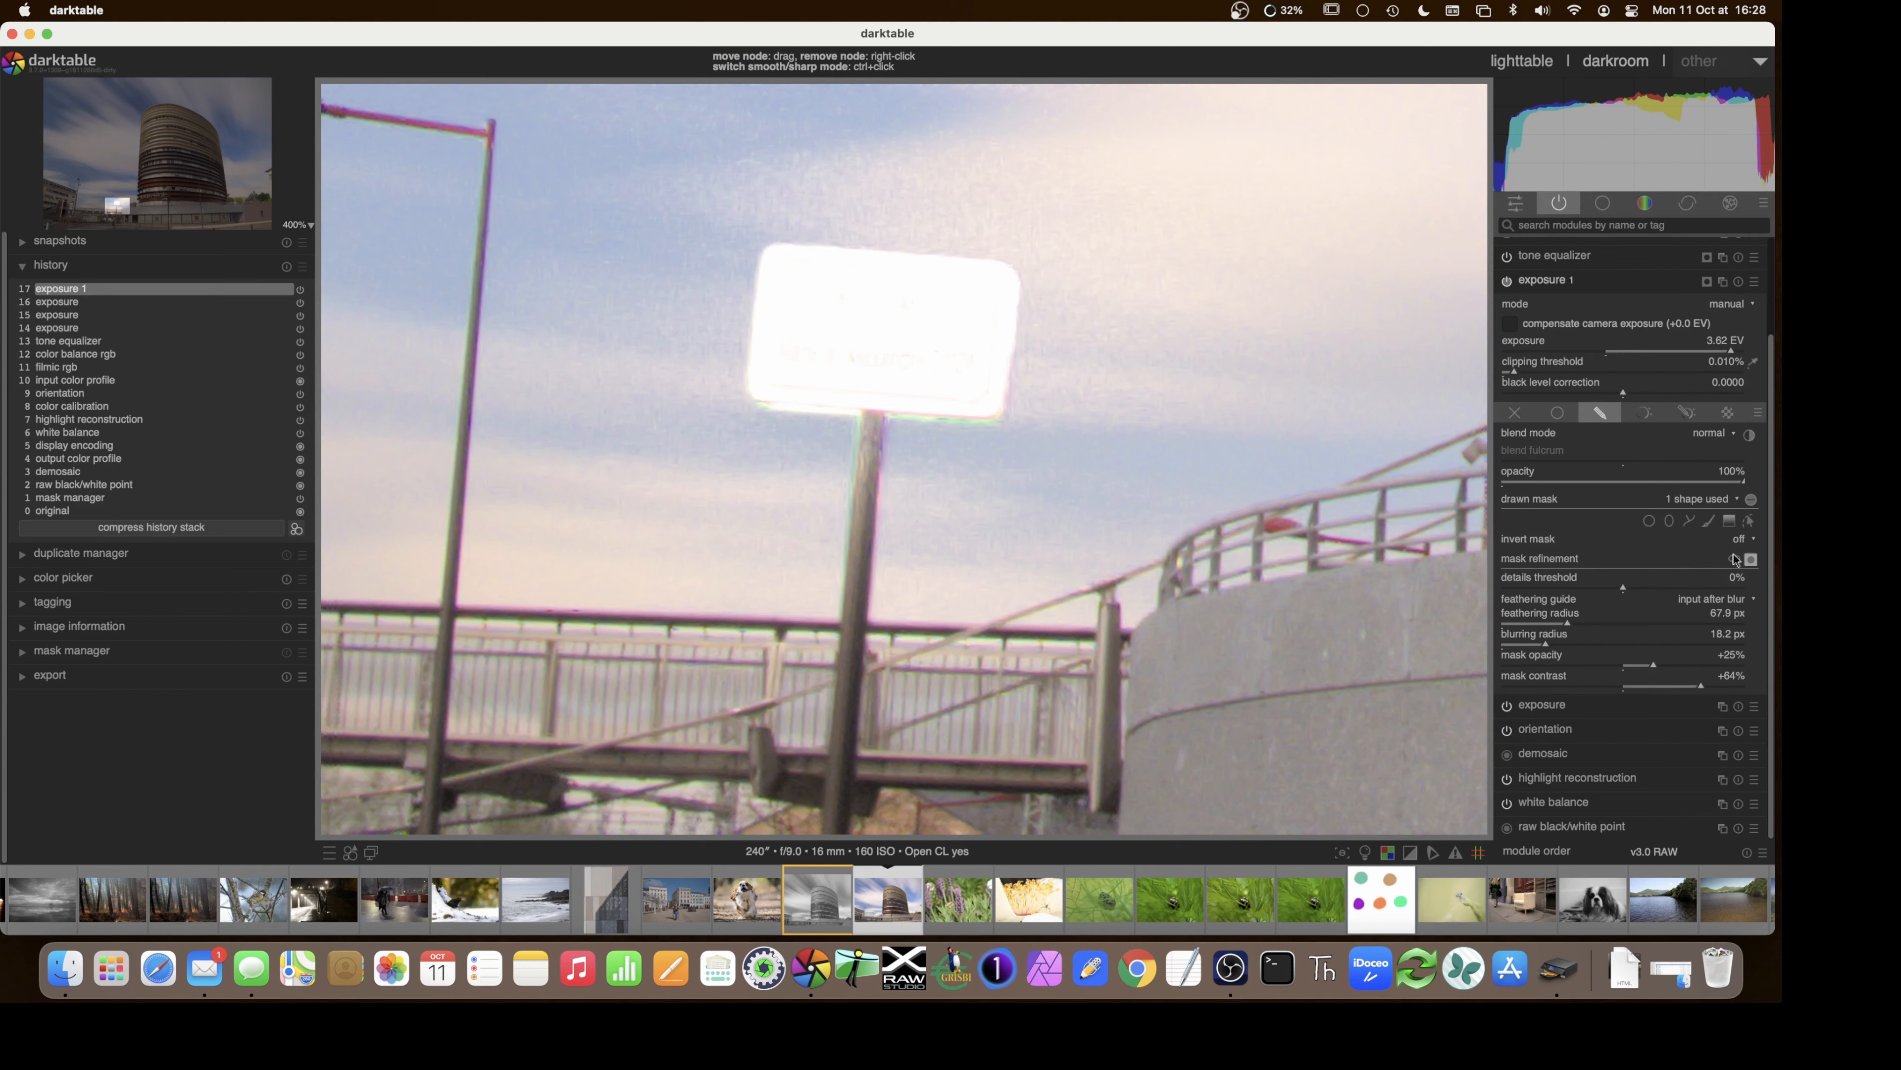
# - Bring the masked sign's exposure down to -0.56 EV and compare the whole photo with the exposure 1 module off and on
pyautogui.click(1619, 352)
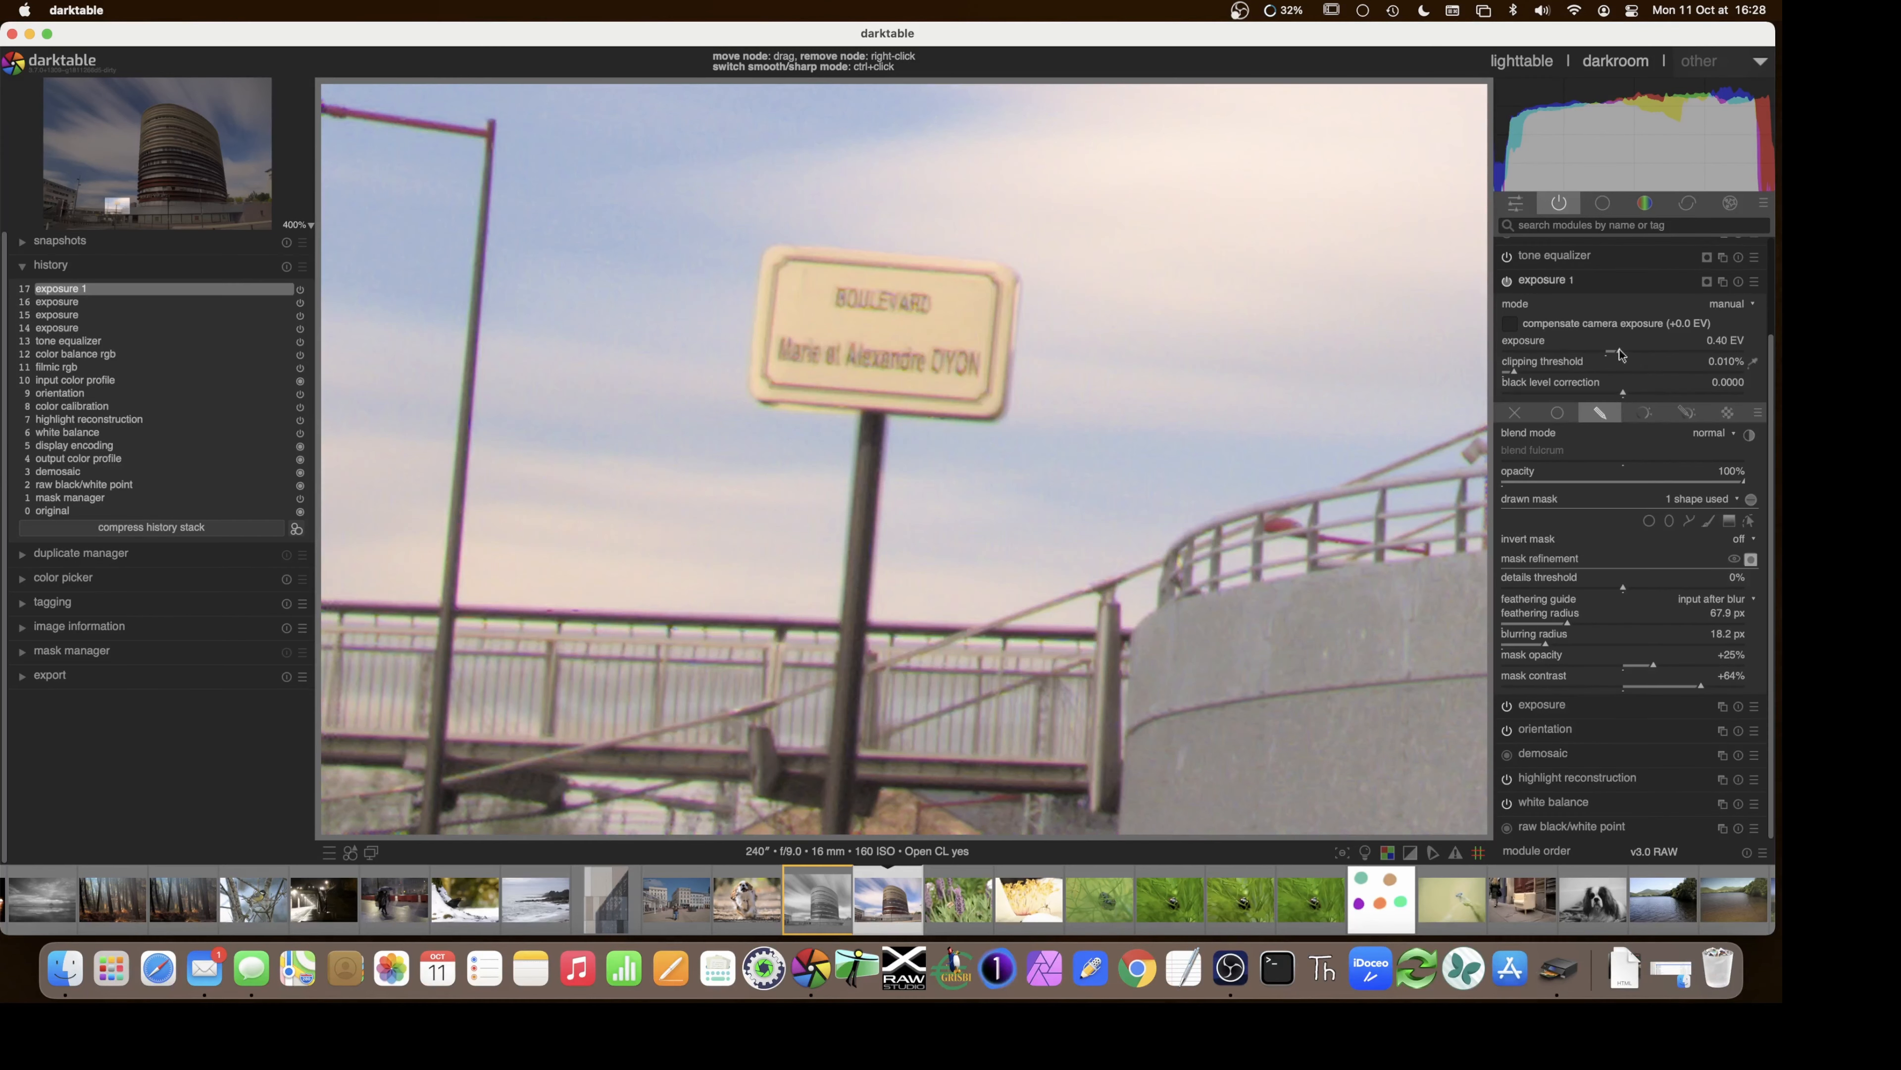
pyautogui.click(1625, 352)
pyautogui.scroll(-8, 1231, 542)
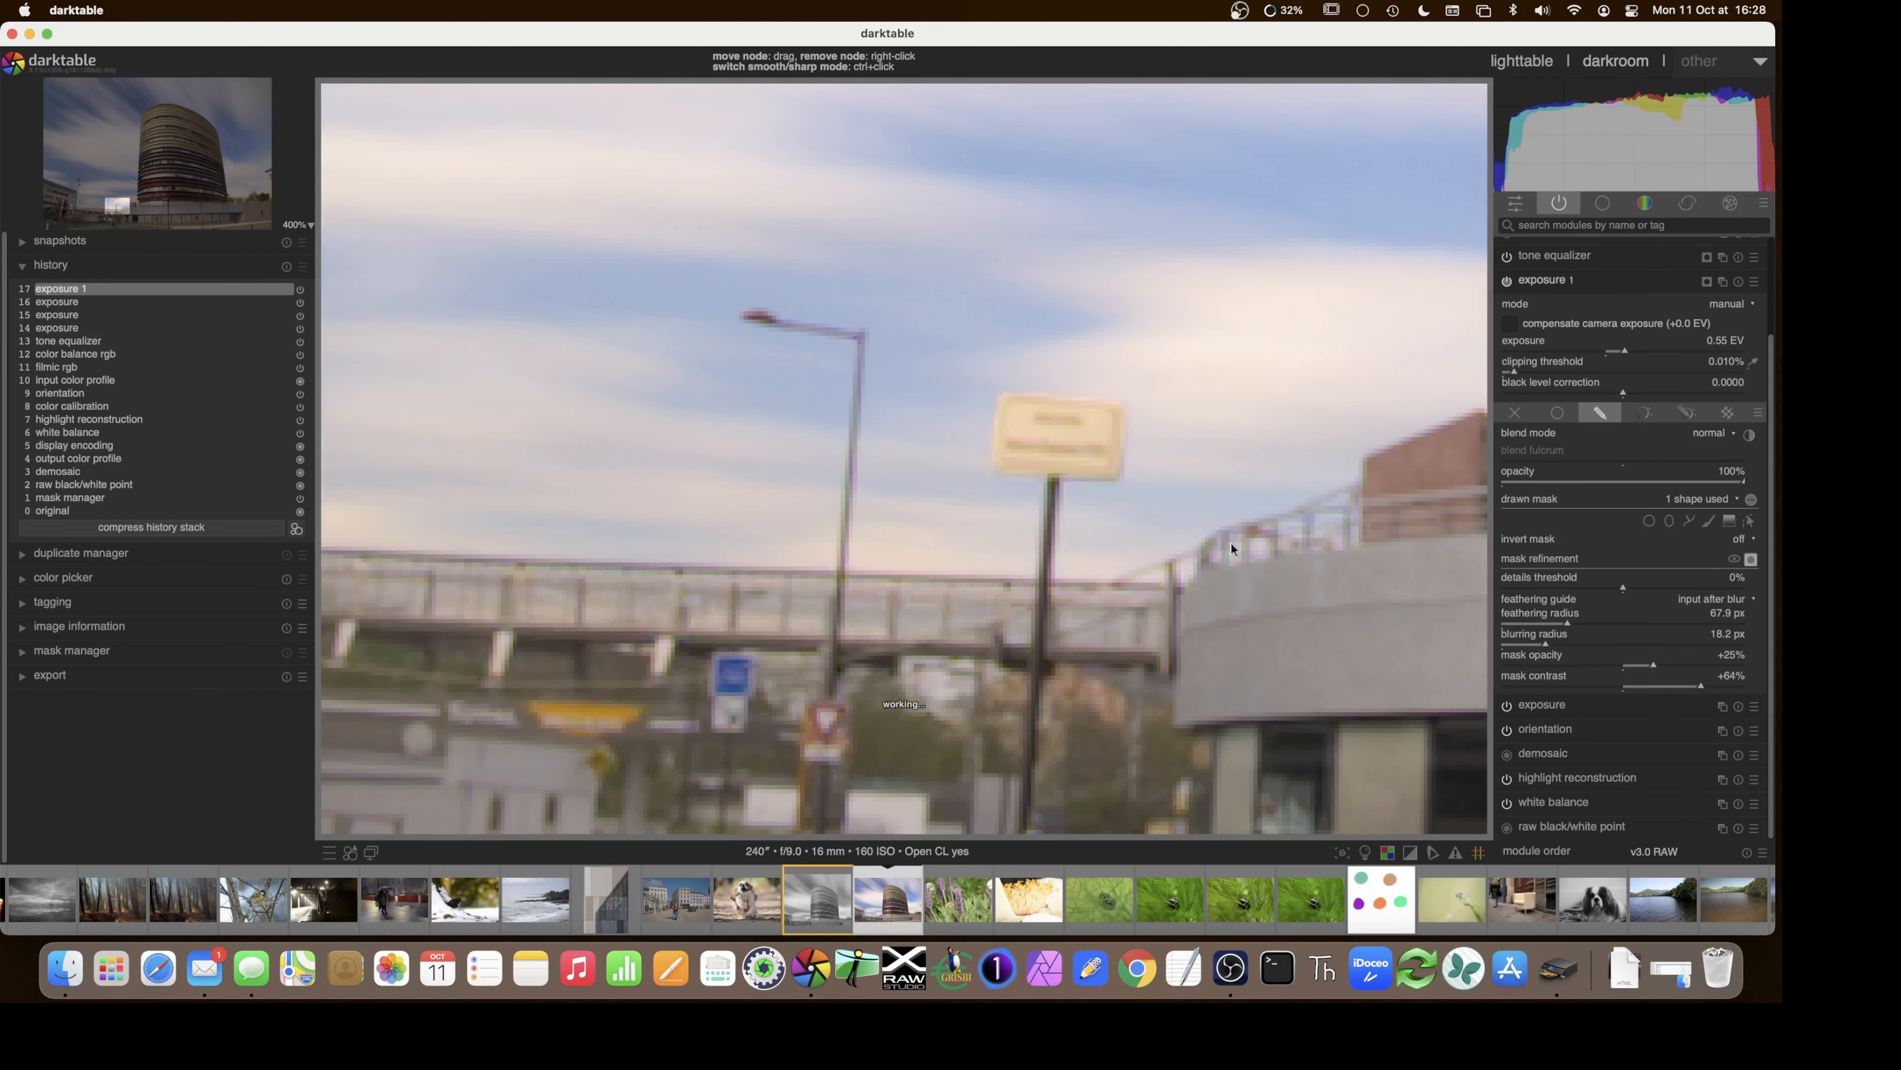
pyautogui.scroll(-2, 1229, 543)
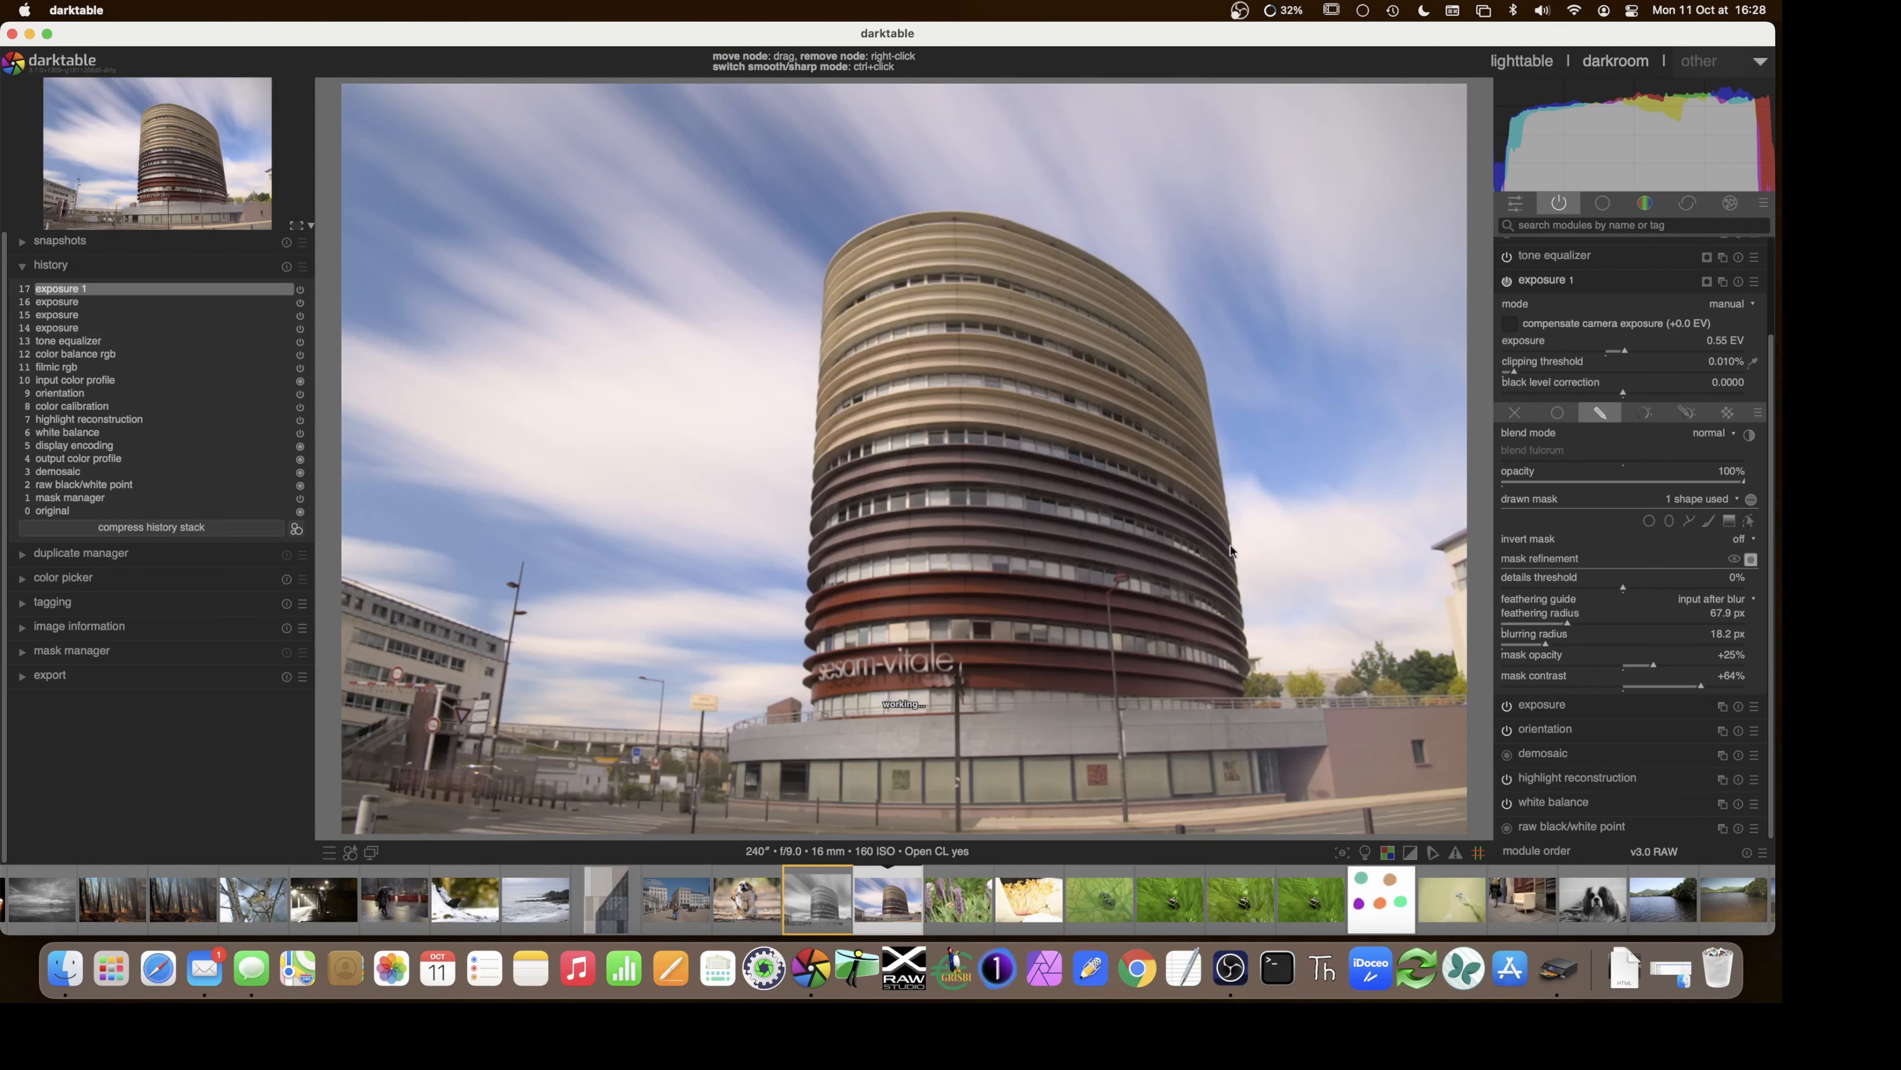
pyautogui.moveTo(1623, 351); pyautogui.dragTo(1589, 353)
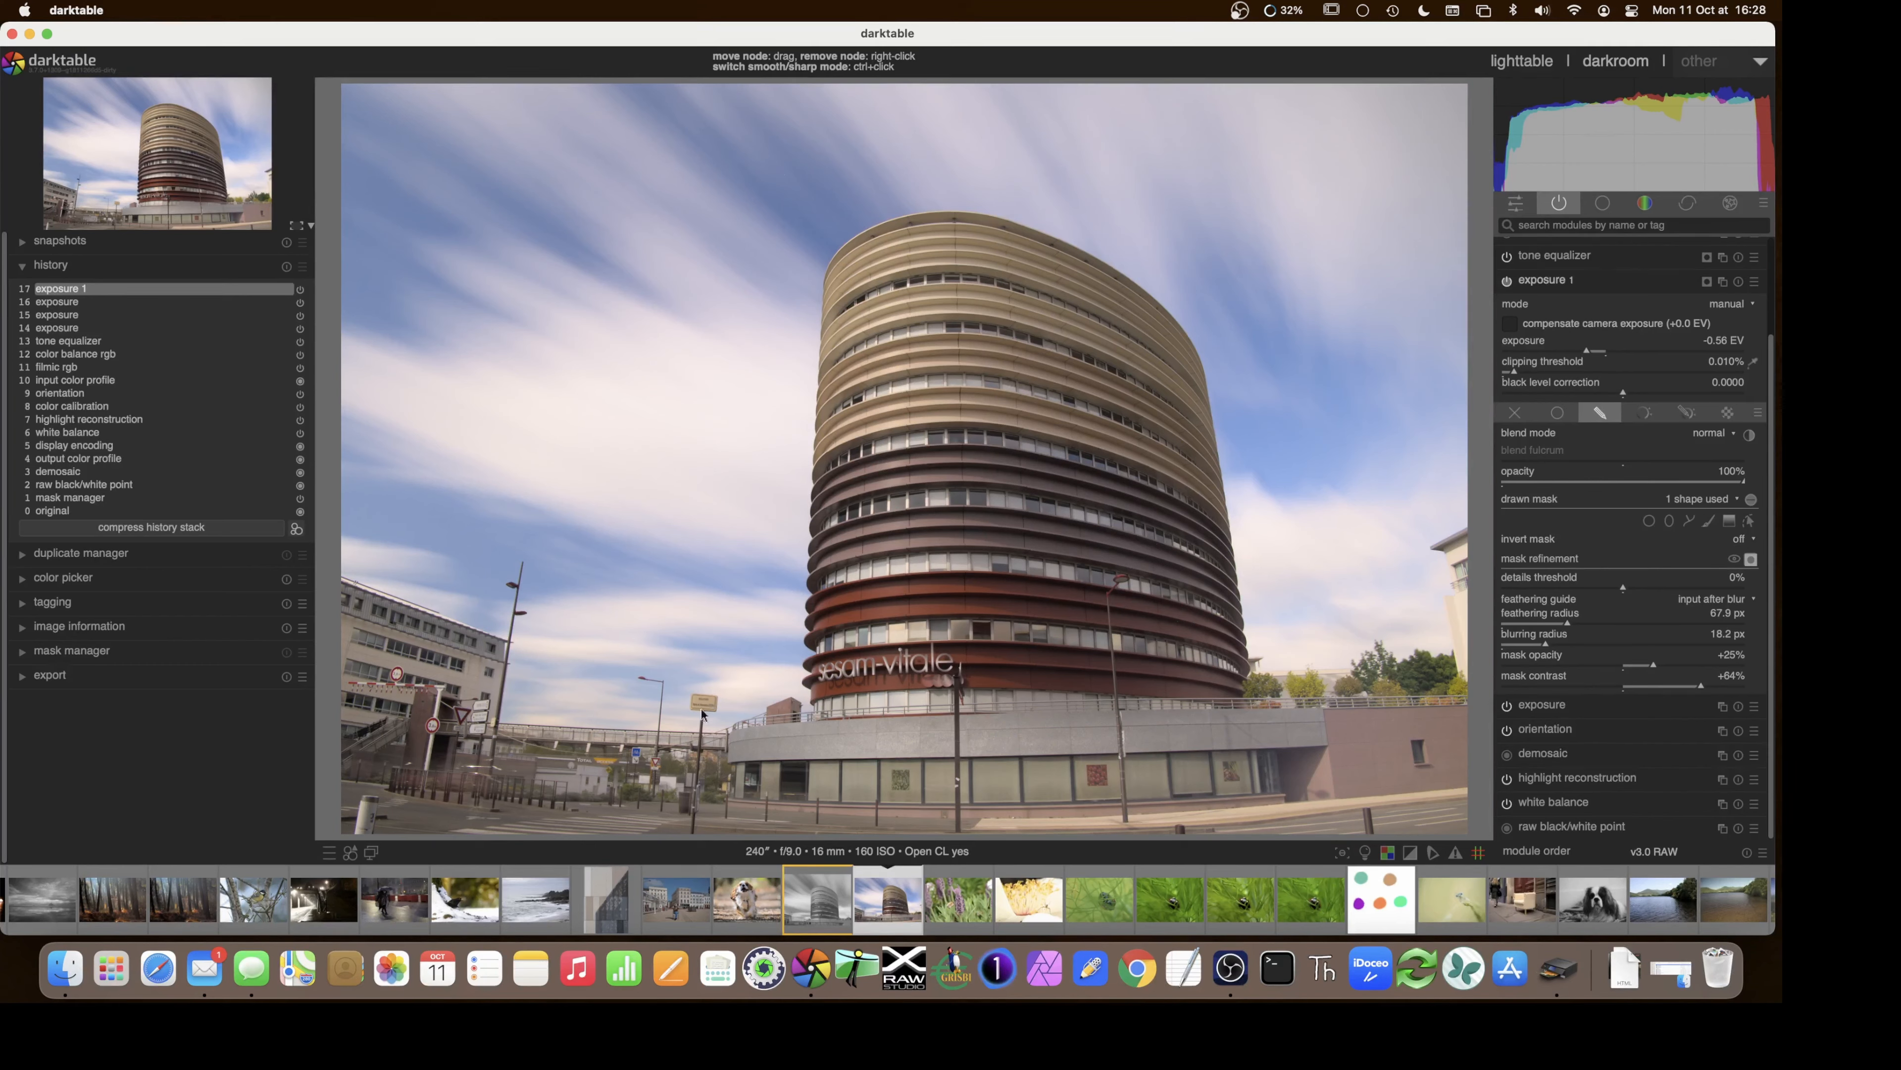
pyautogui.click(1507, 281)
pyautogui.click(1507, 281)
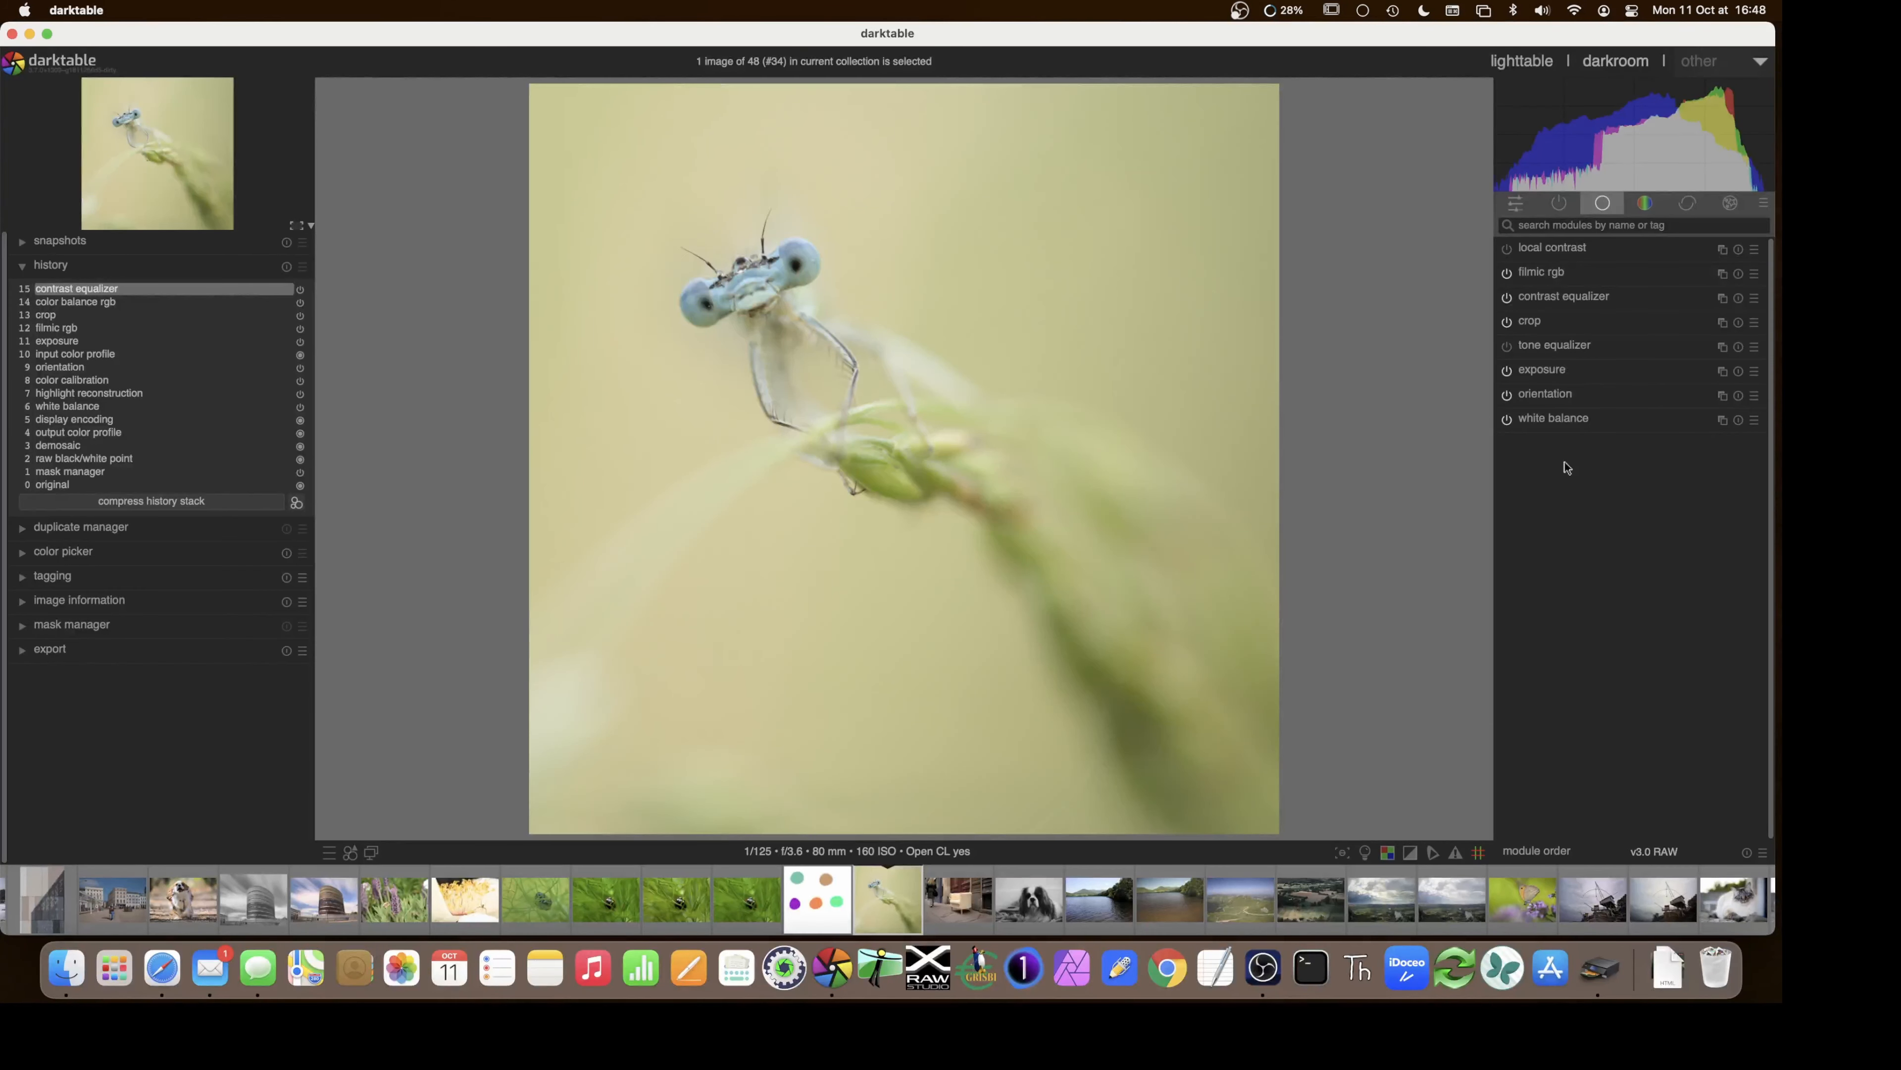
# - Add a drawn path mask to the contrast equalizer, enclosing the damselfly's head, legs and the tip of the grass it holds
pyautogui.click(1556, 302)
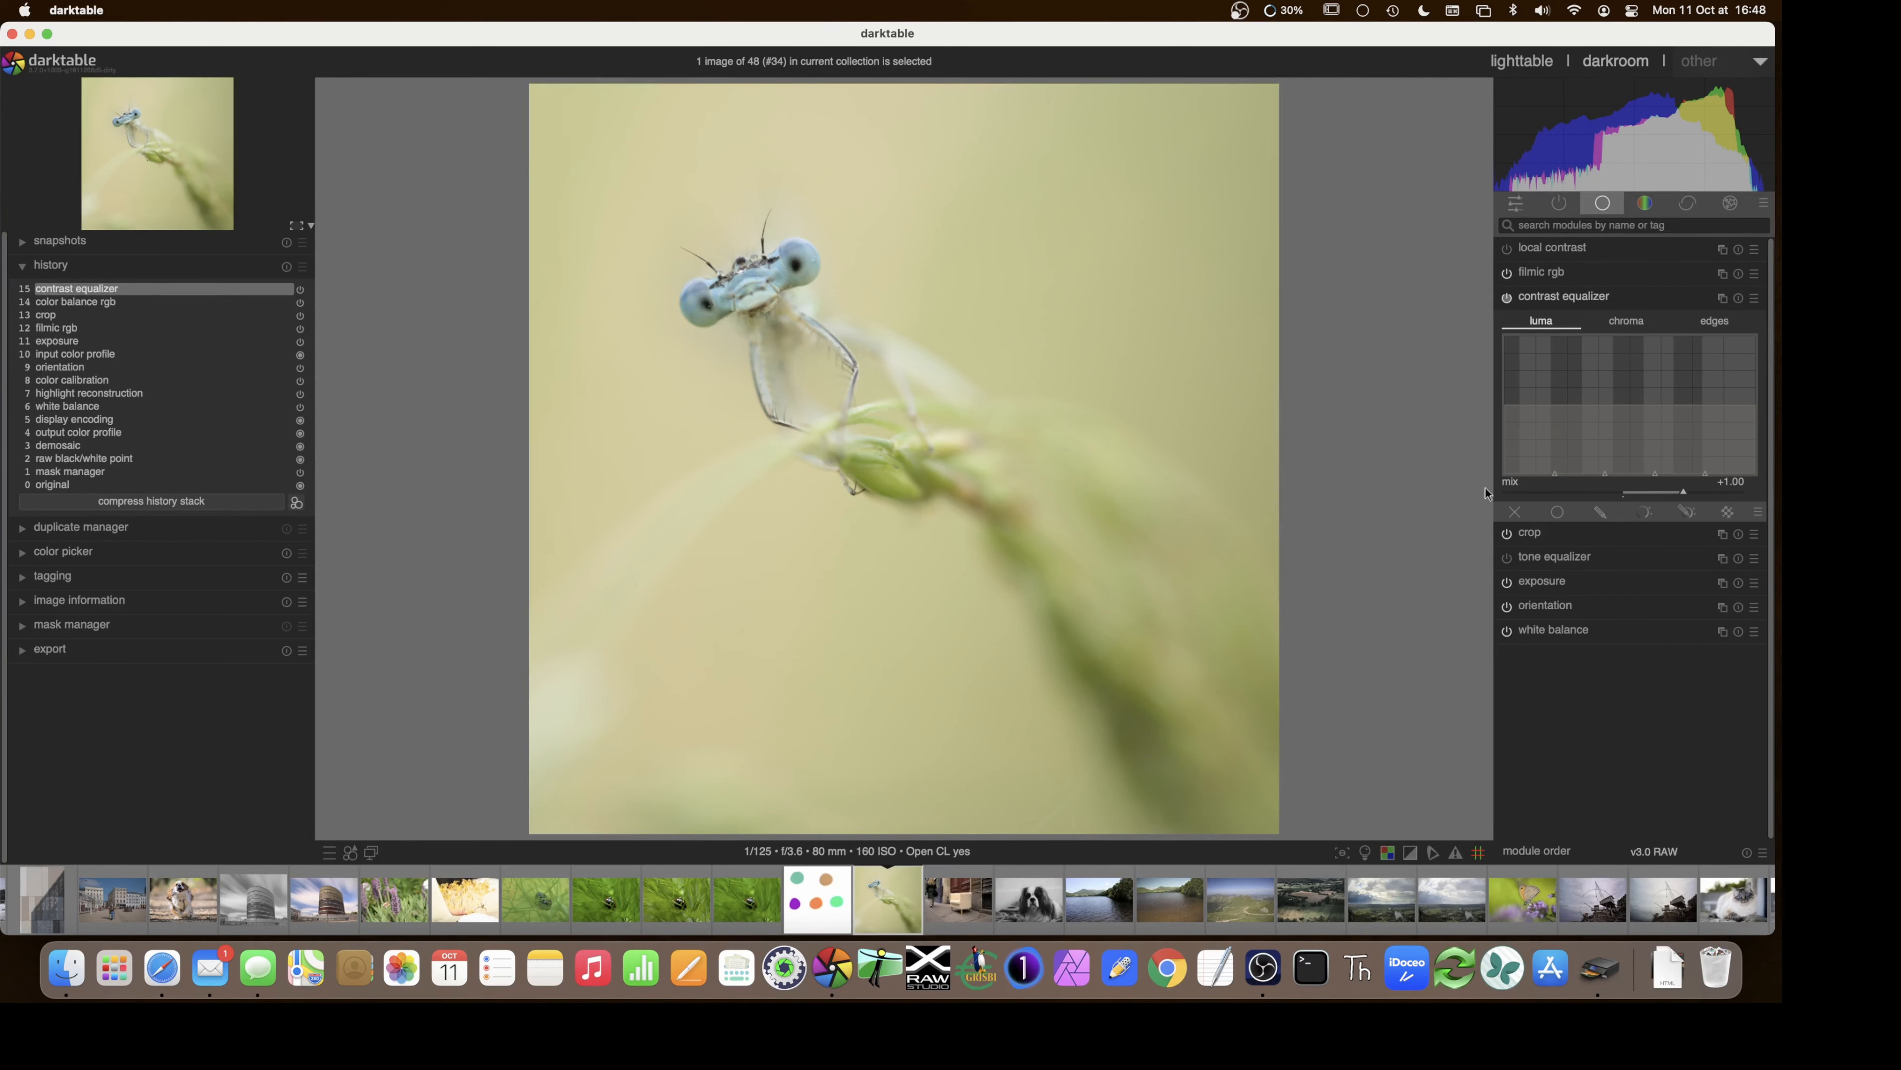
pyautogui.click(1602, 516)
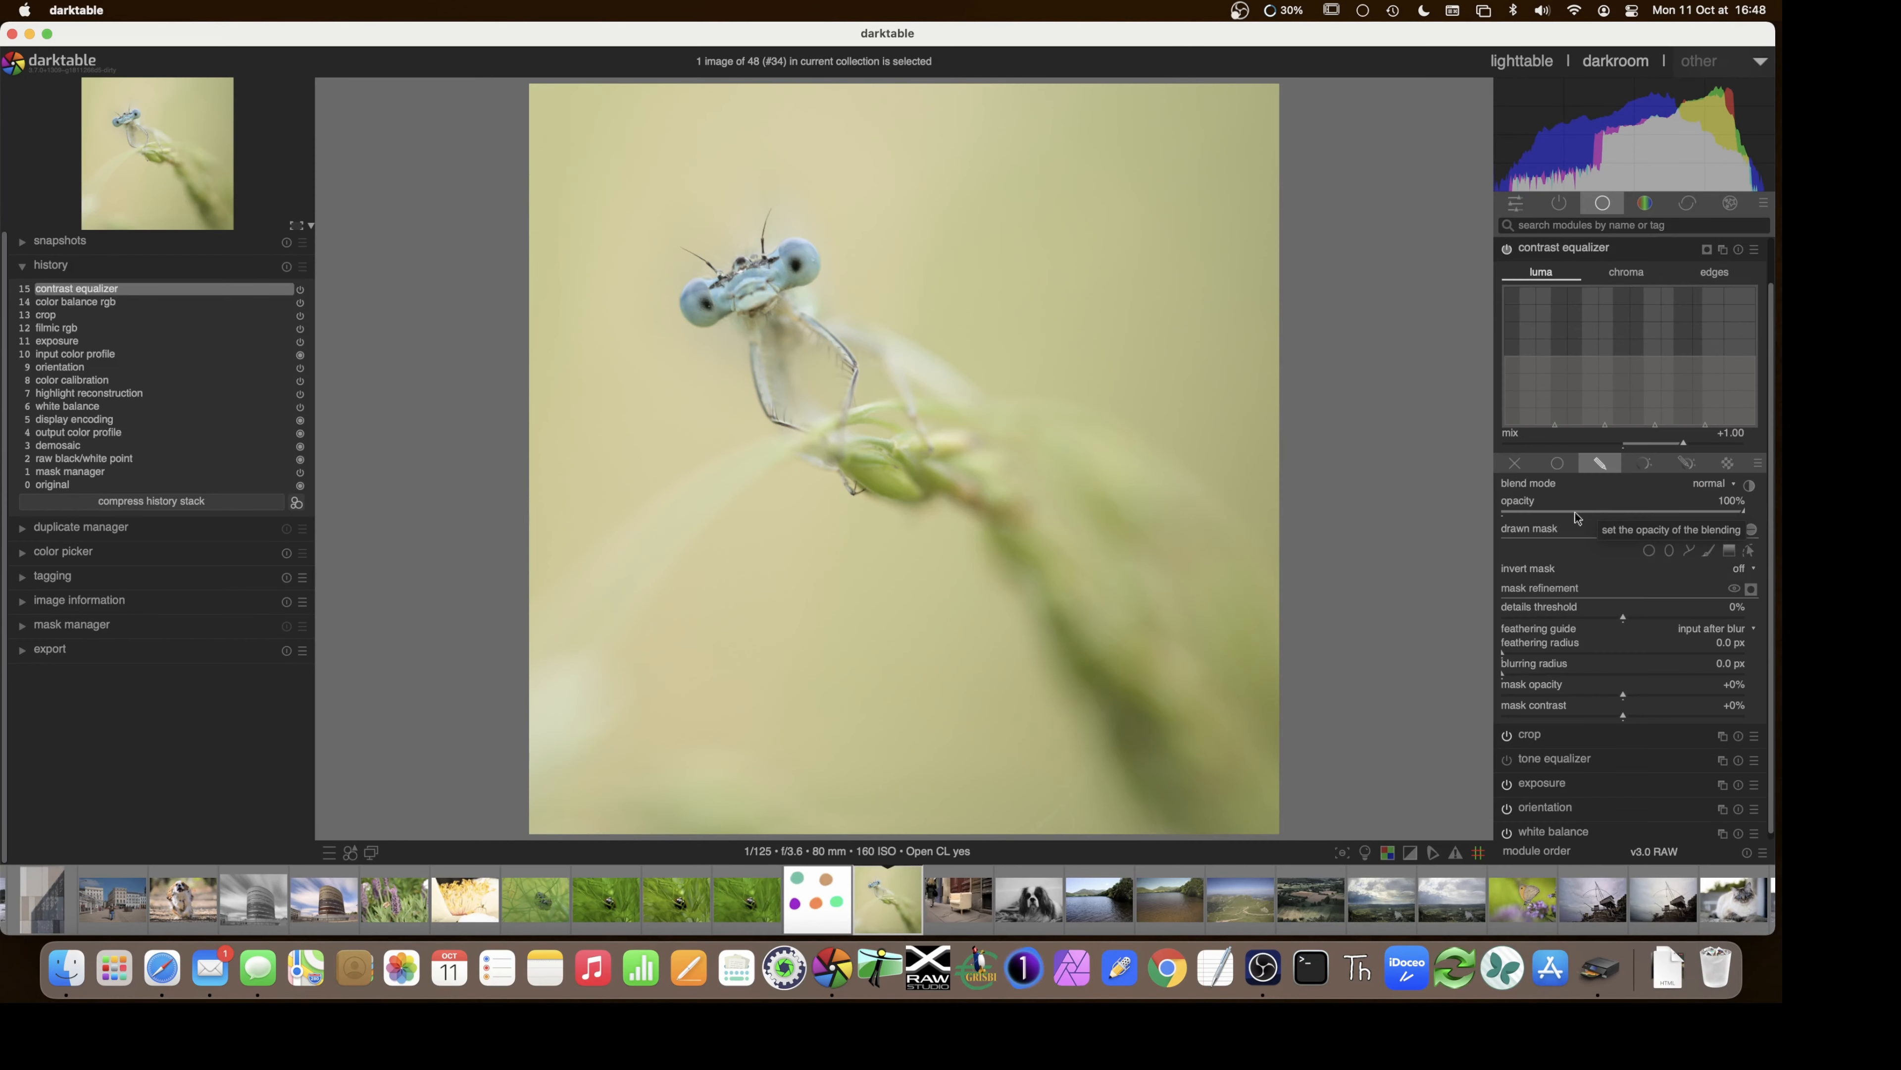
pyautogui.click(1687, 552)
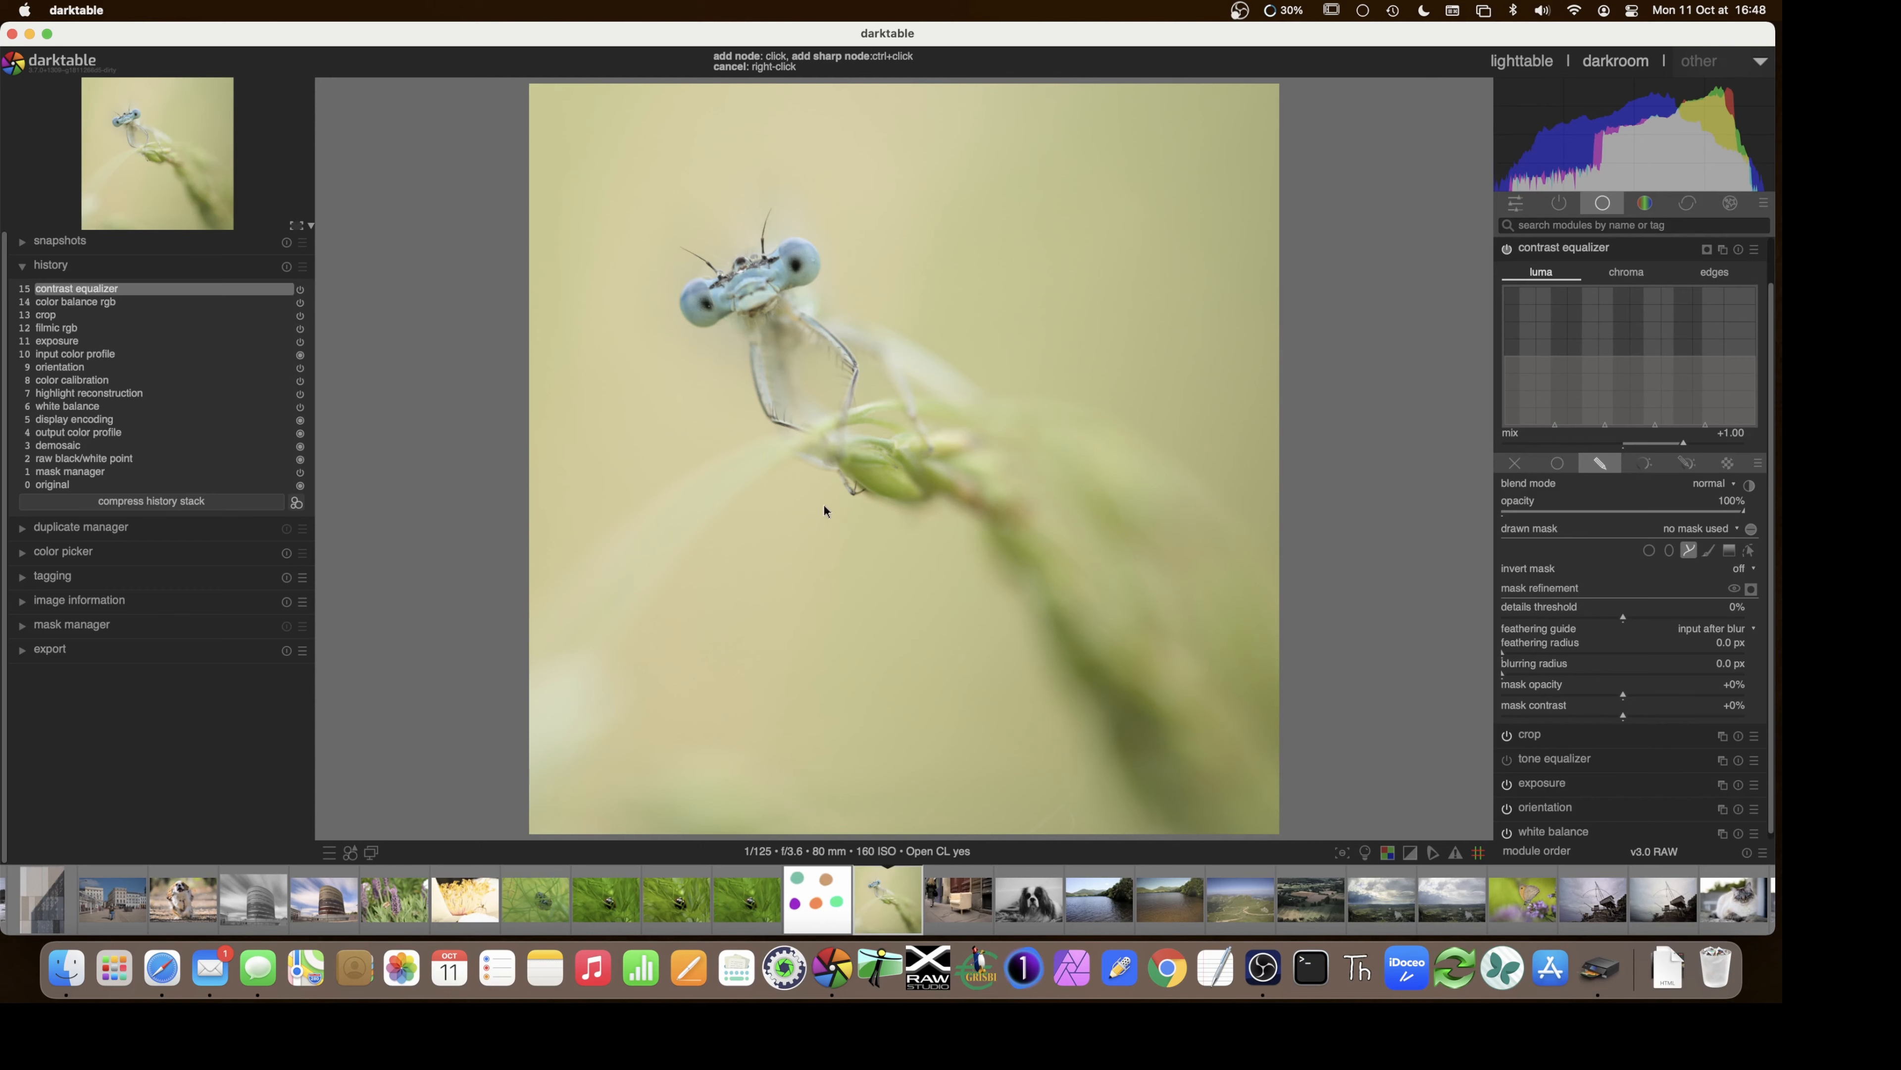
pyautogui.click(855, 517)
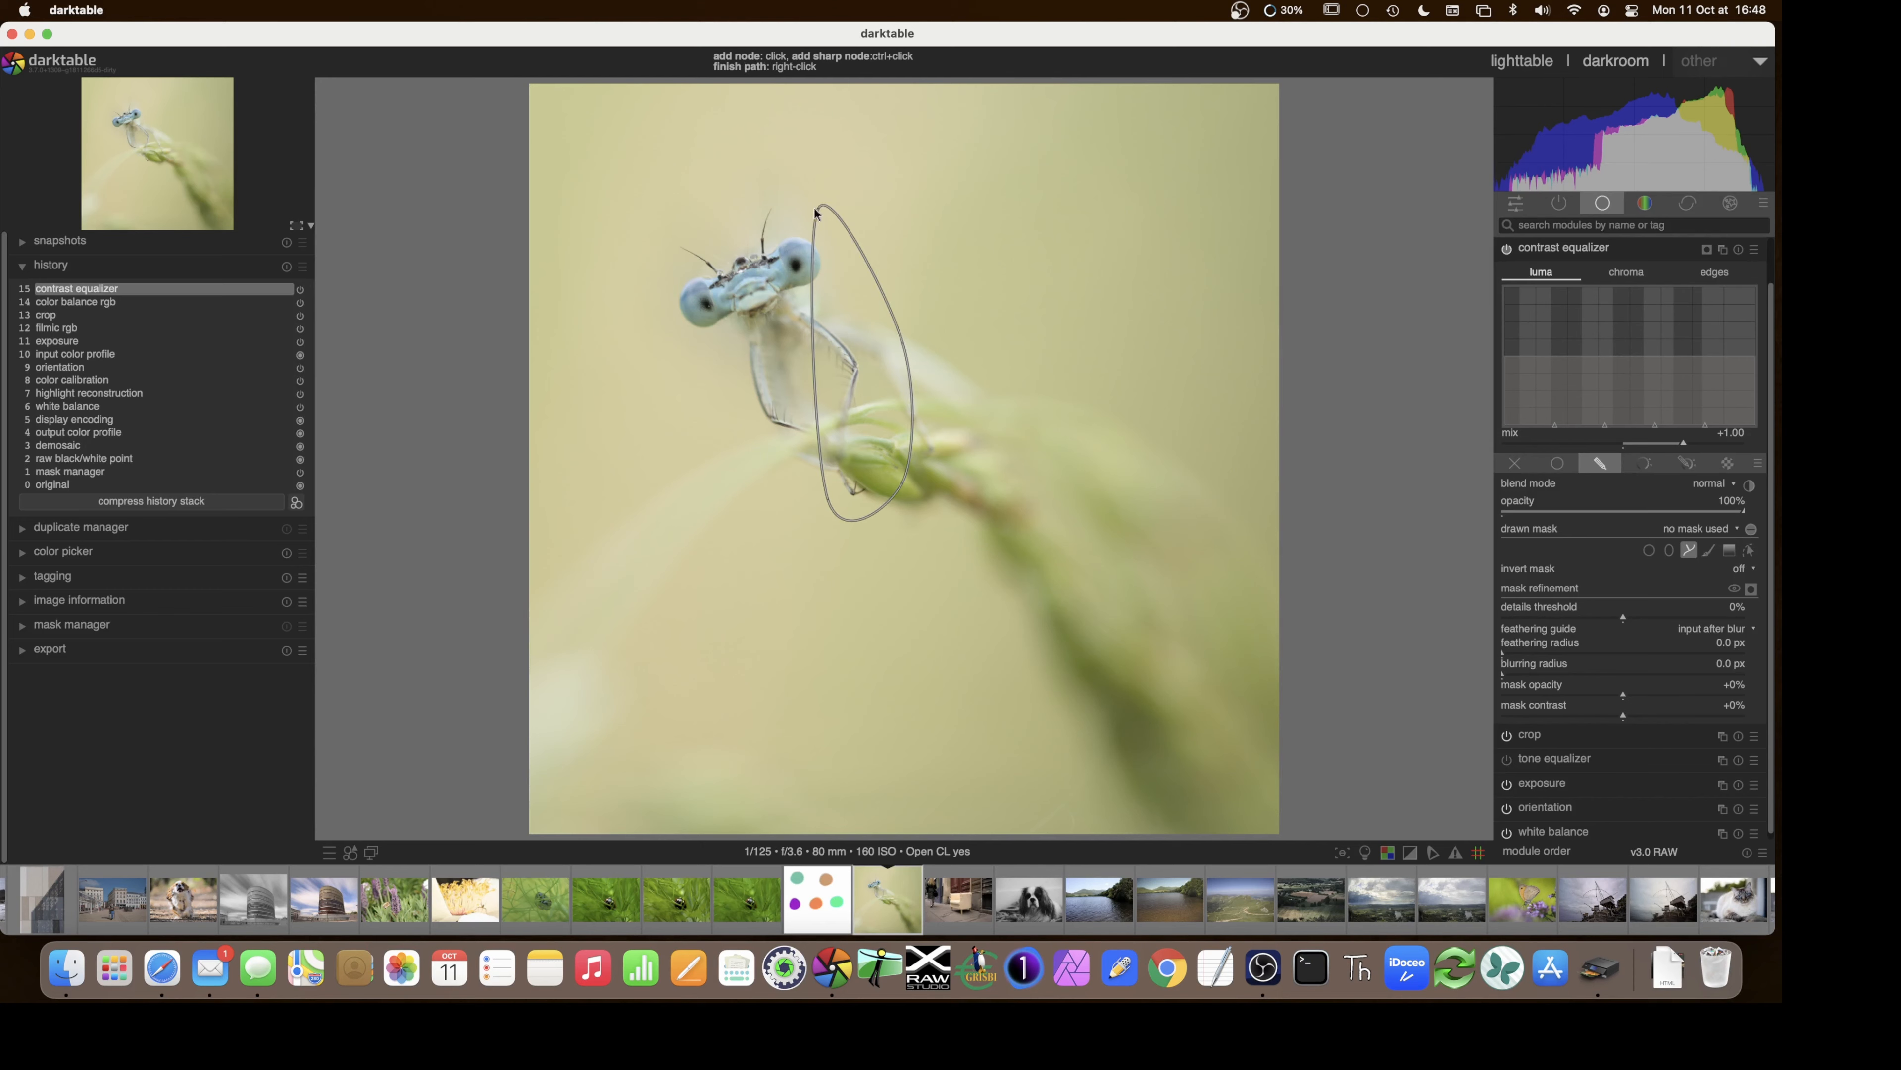
pyautogui.click(633, 238)
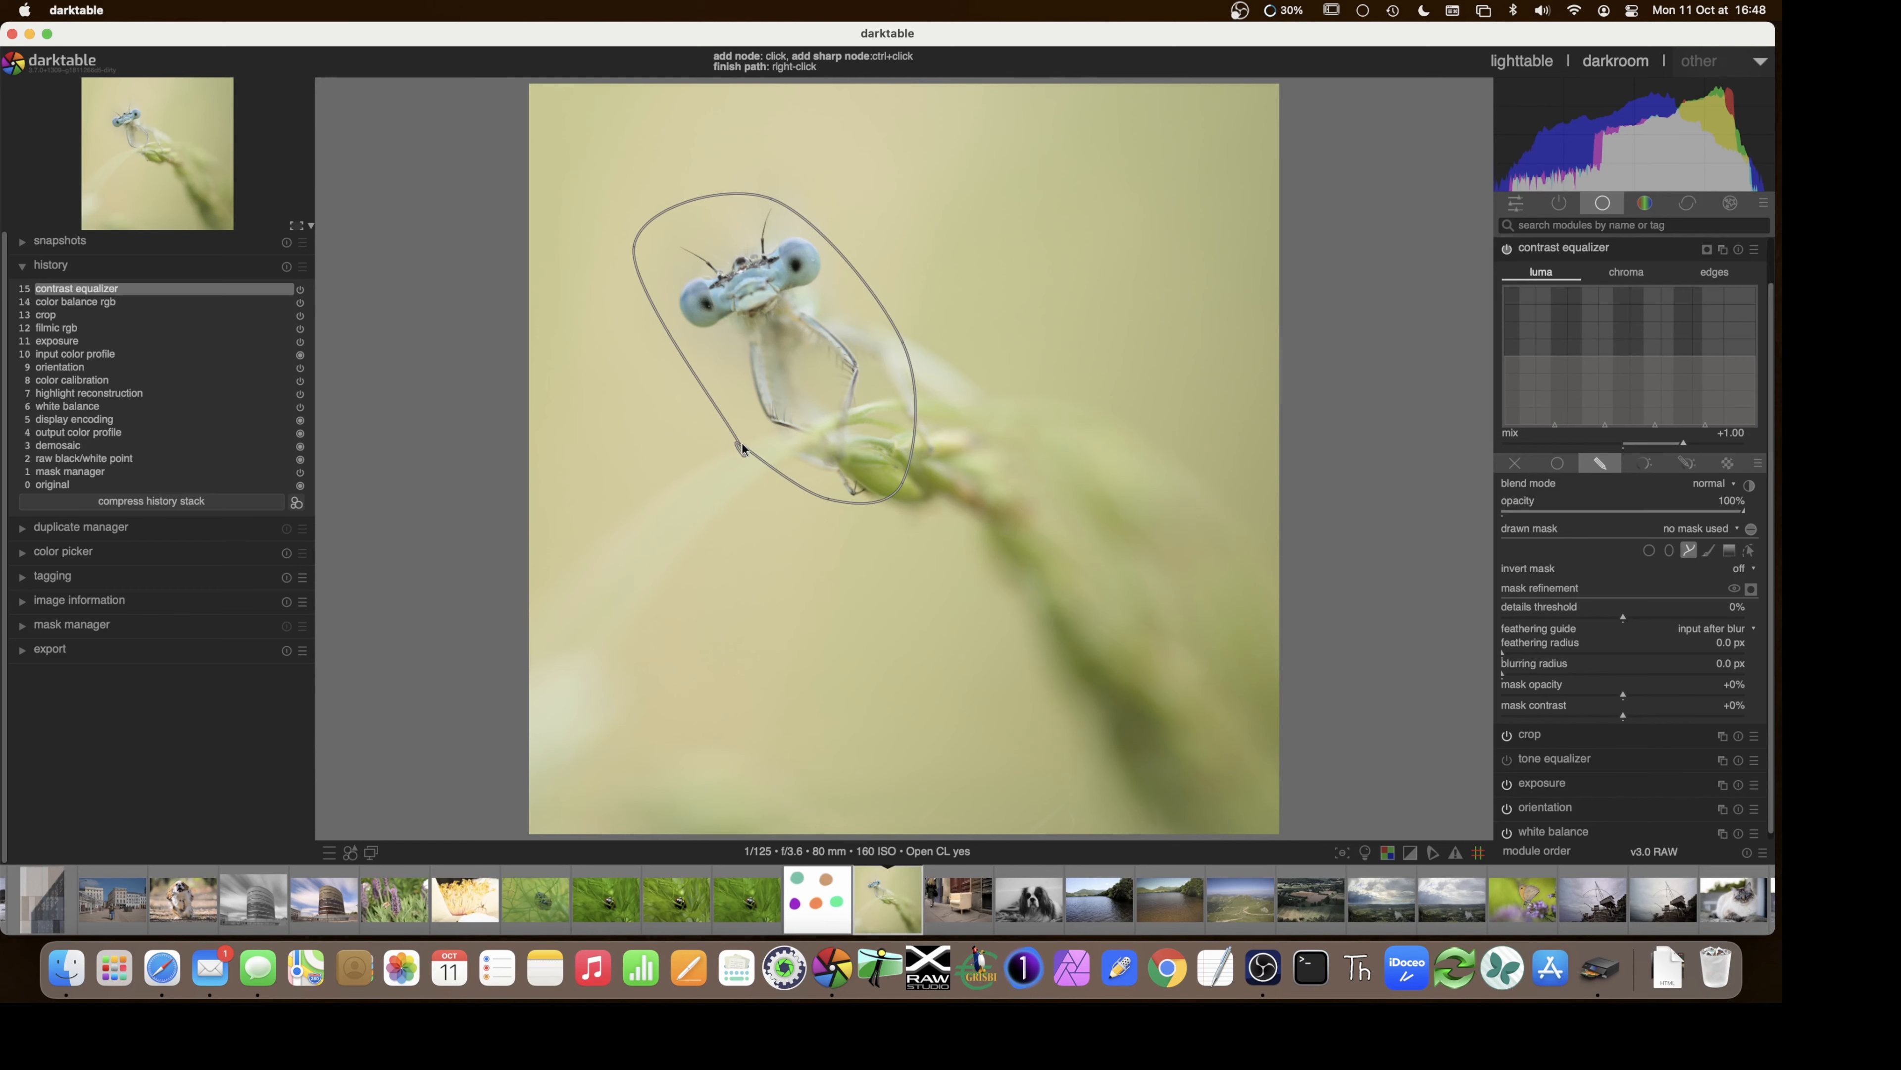
pyautogui.rightClick(743, 450)
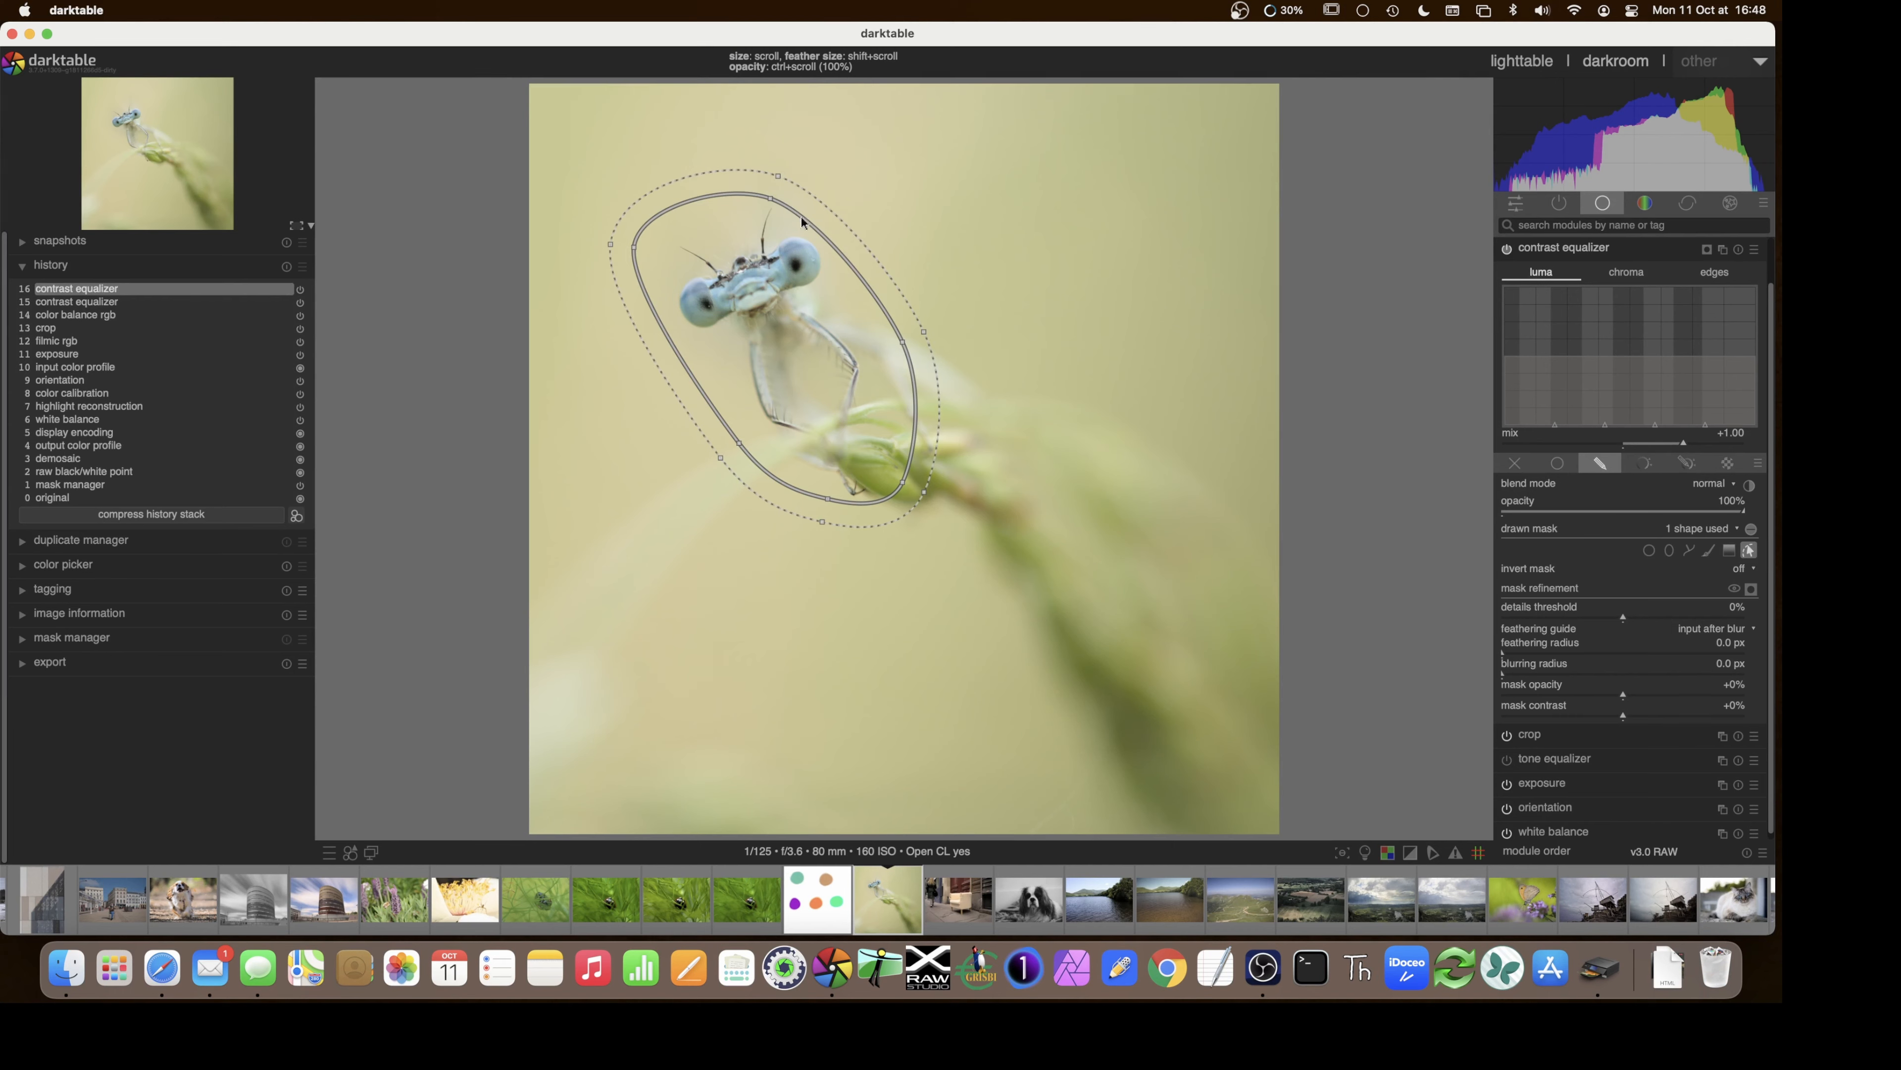
# - Pull the damselfly path slightly outward at its upper-right and lower edges, and show the mask overlay without the path outline
pyautogui.moveTo(803, 222); pyautogui.dragTo(812, 213)
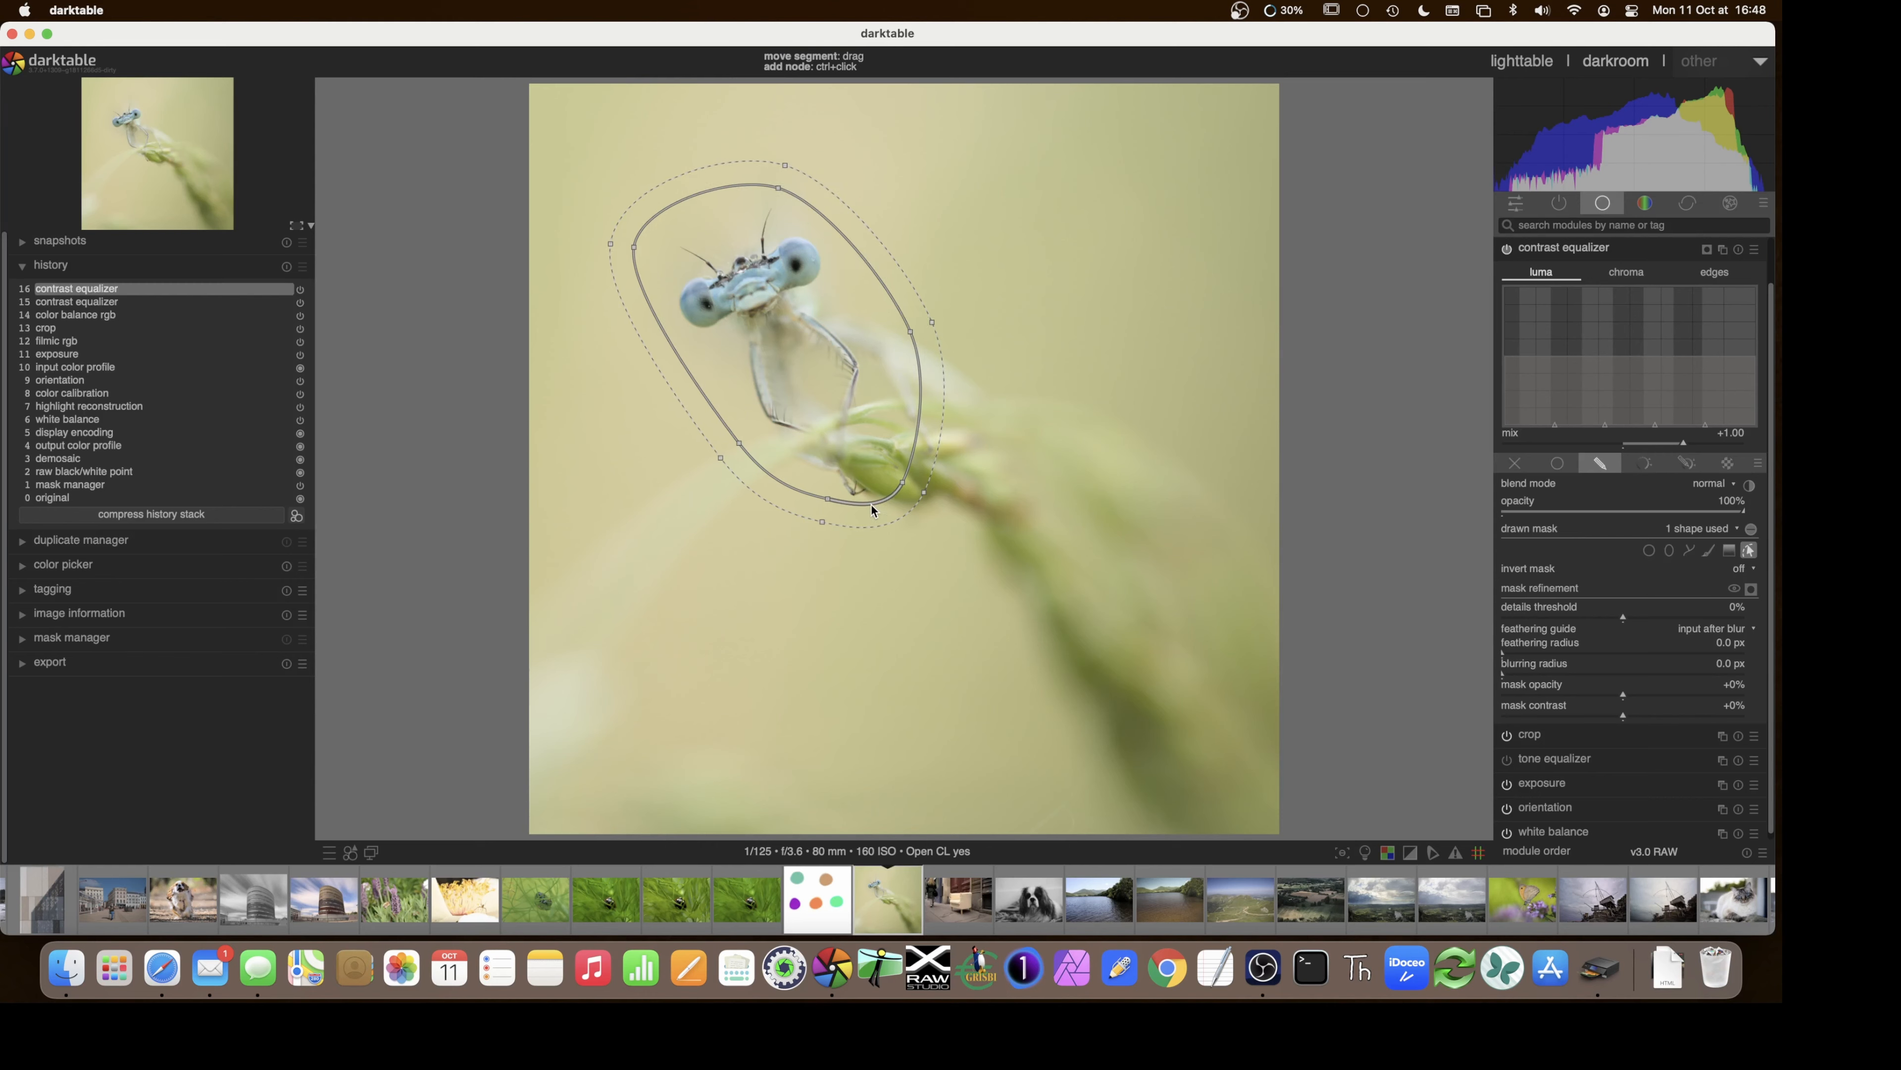
pyautogui.moveTo(869, 502); pyautogui.dragTo(870, 510)
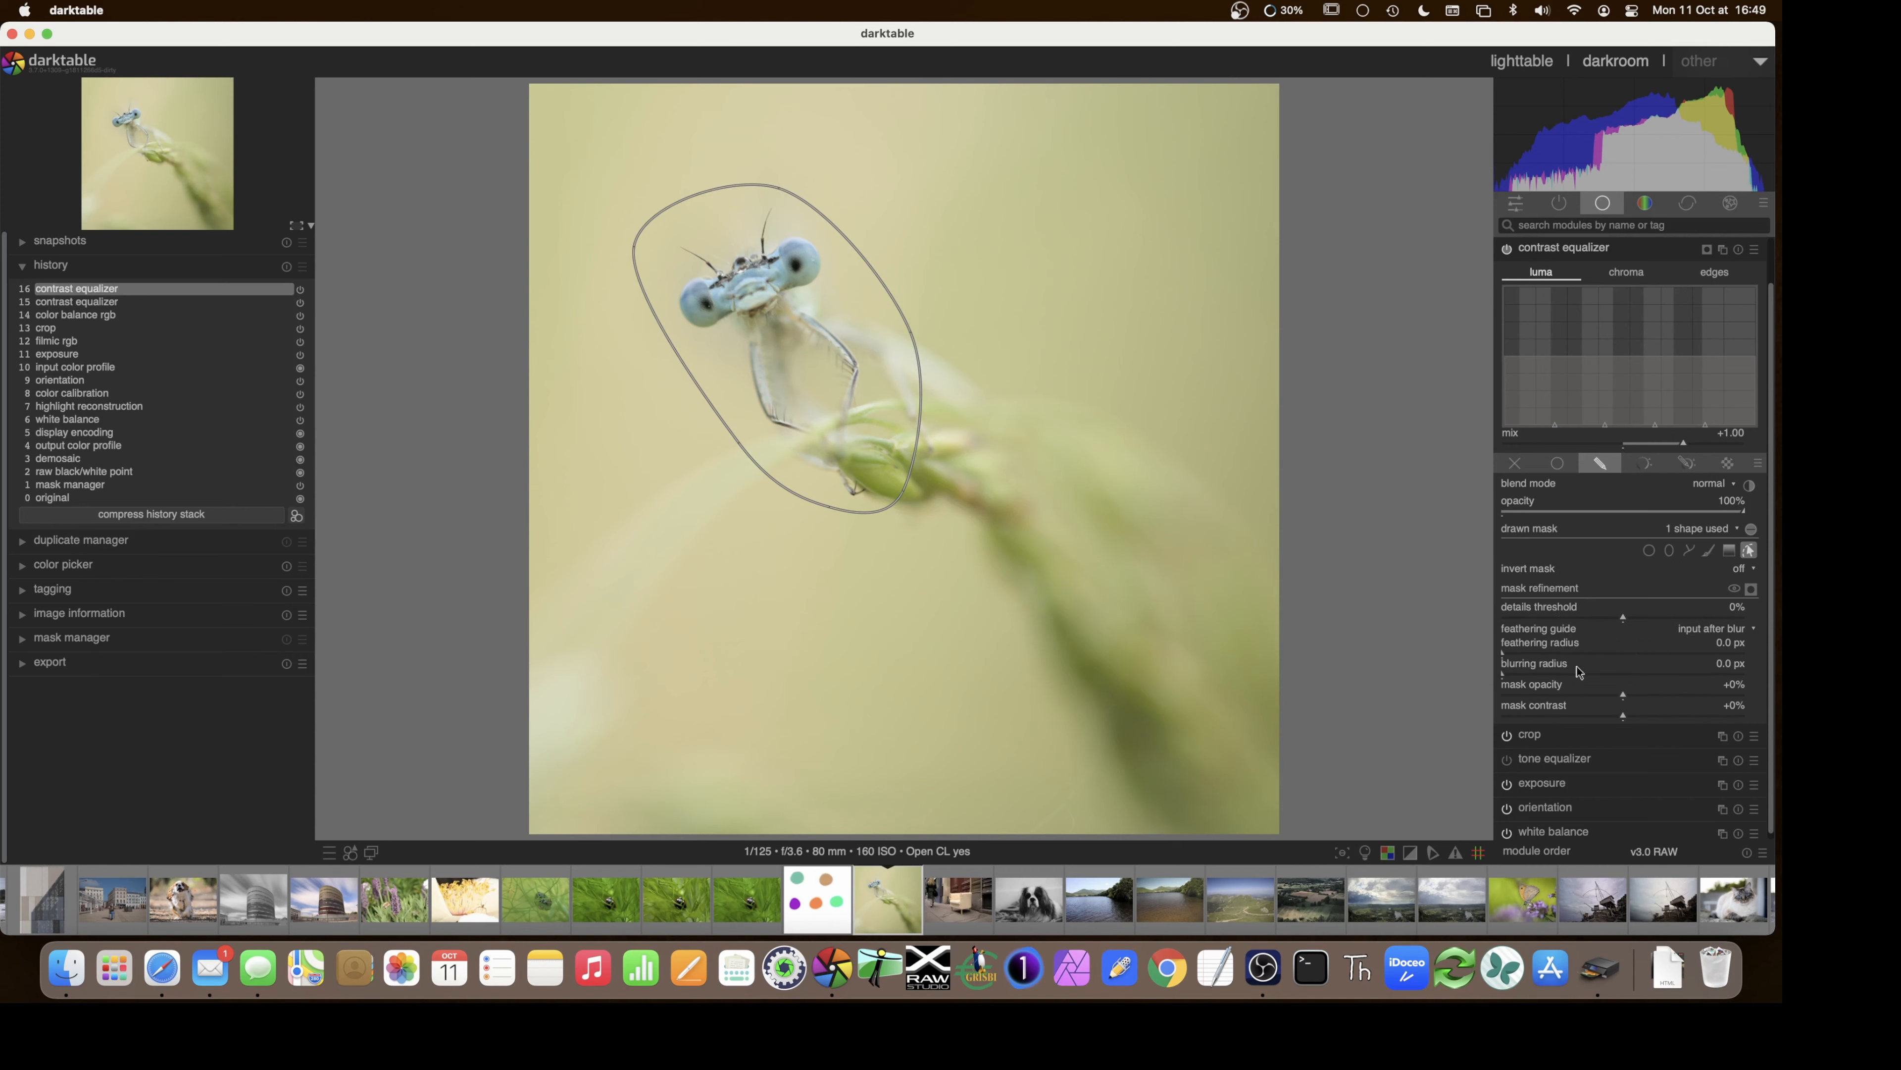
pyautogui.click(1753, 587)
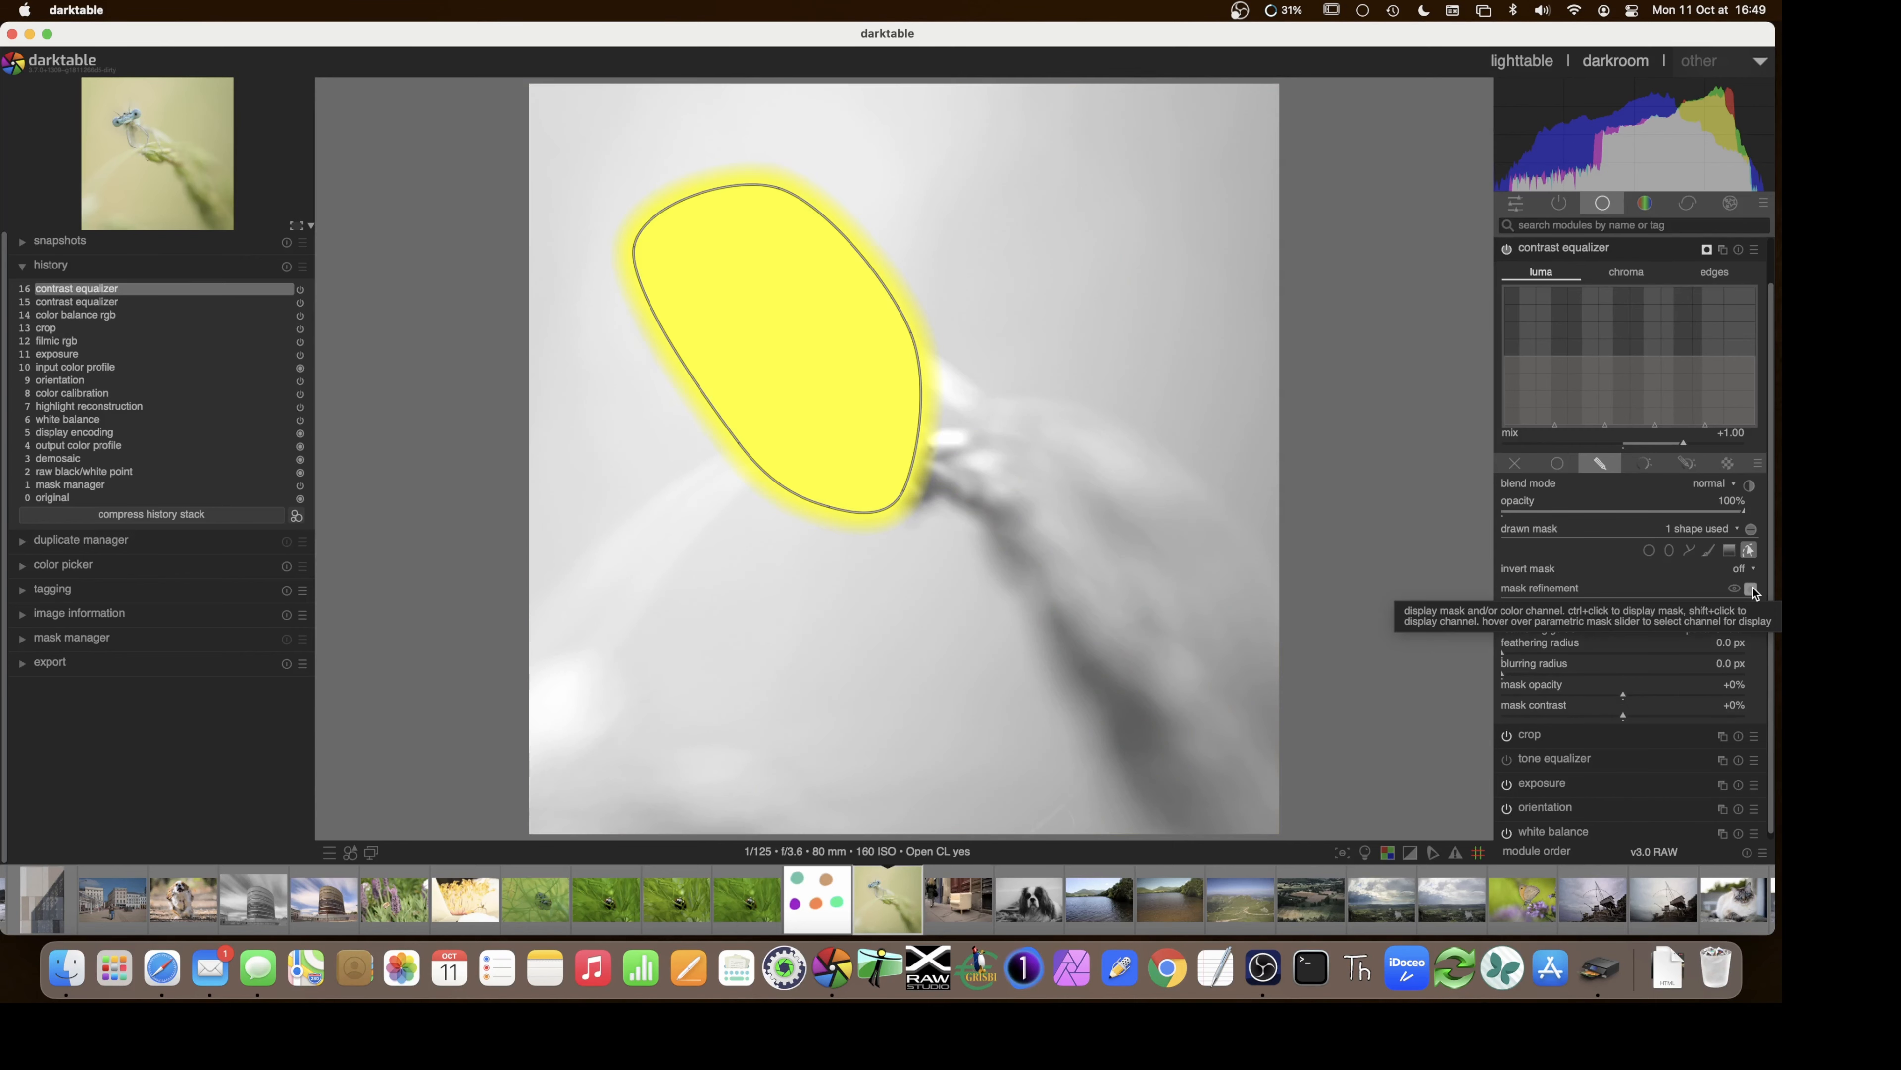
pyautogui.click(1750, 551)
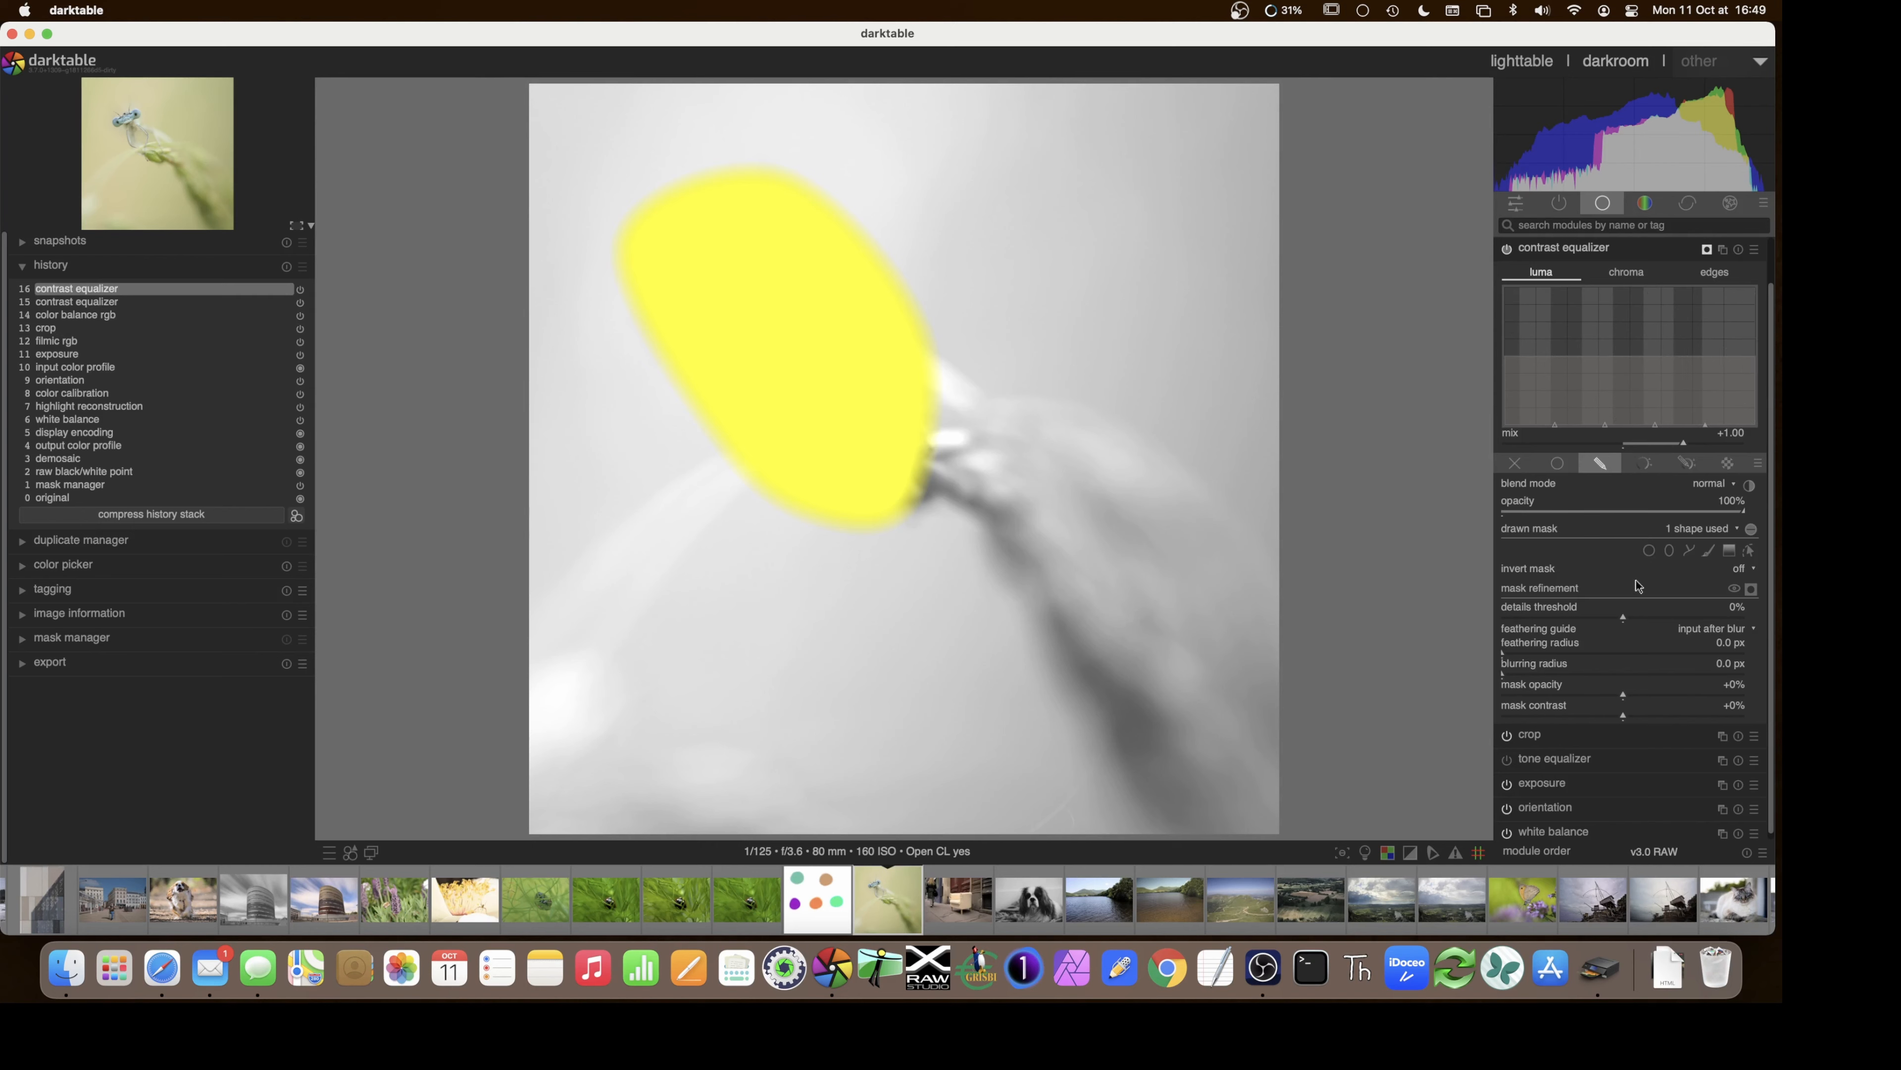
# - Raise the damselfly mask's details threshold in stages to 24% to restrict it to strongly detailed areas
pyautogui.moveTo(1623, 616); pyautogui.dragTo(1634, 620)
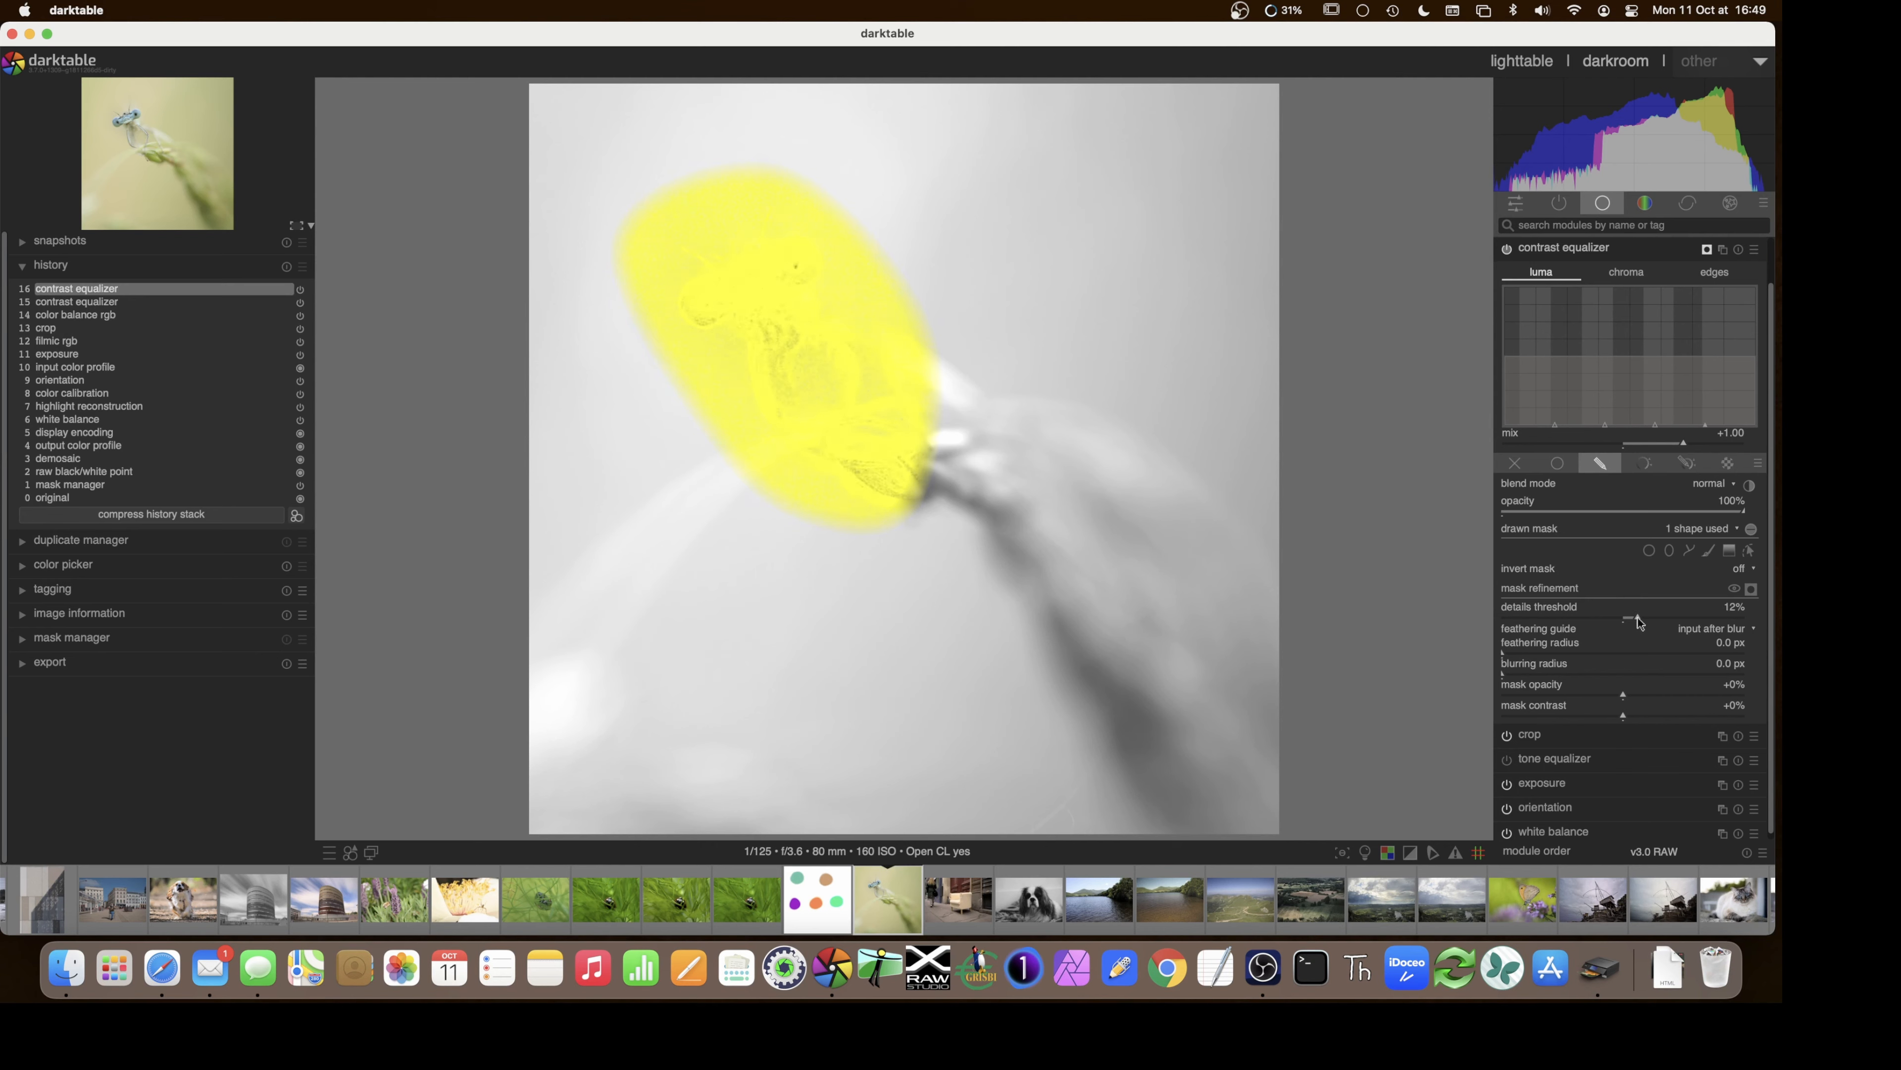
pyautogui.moveTo(1636, 617); pyautogui.dragTo(1643, 617)
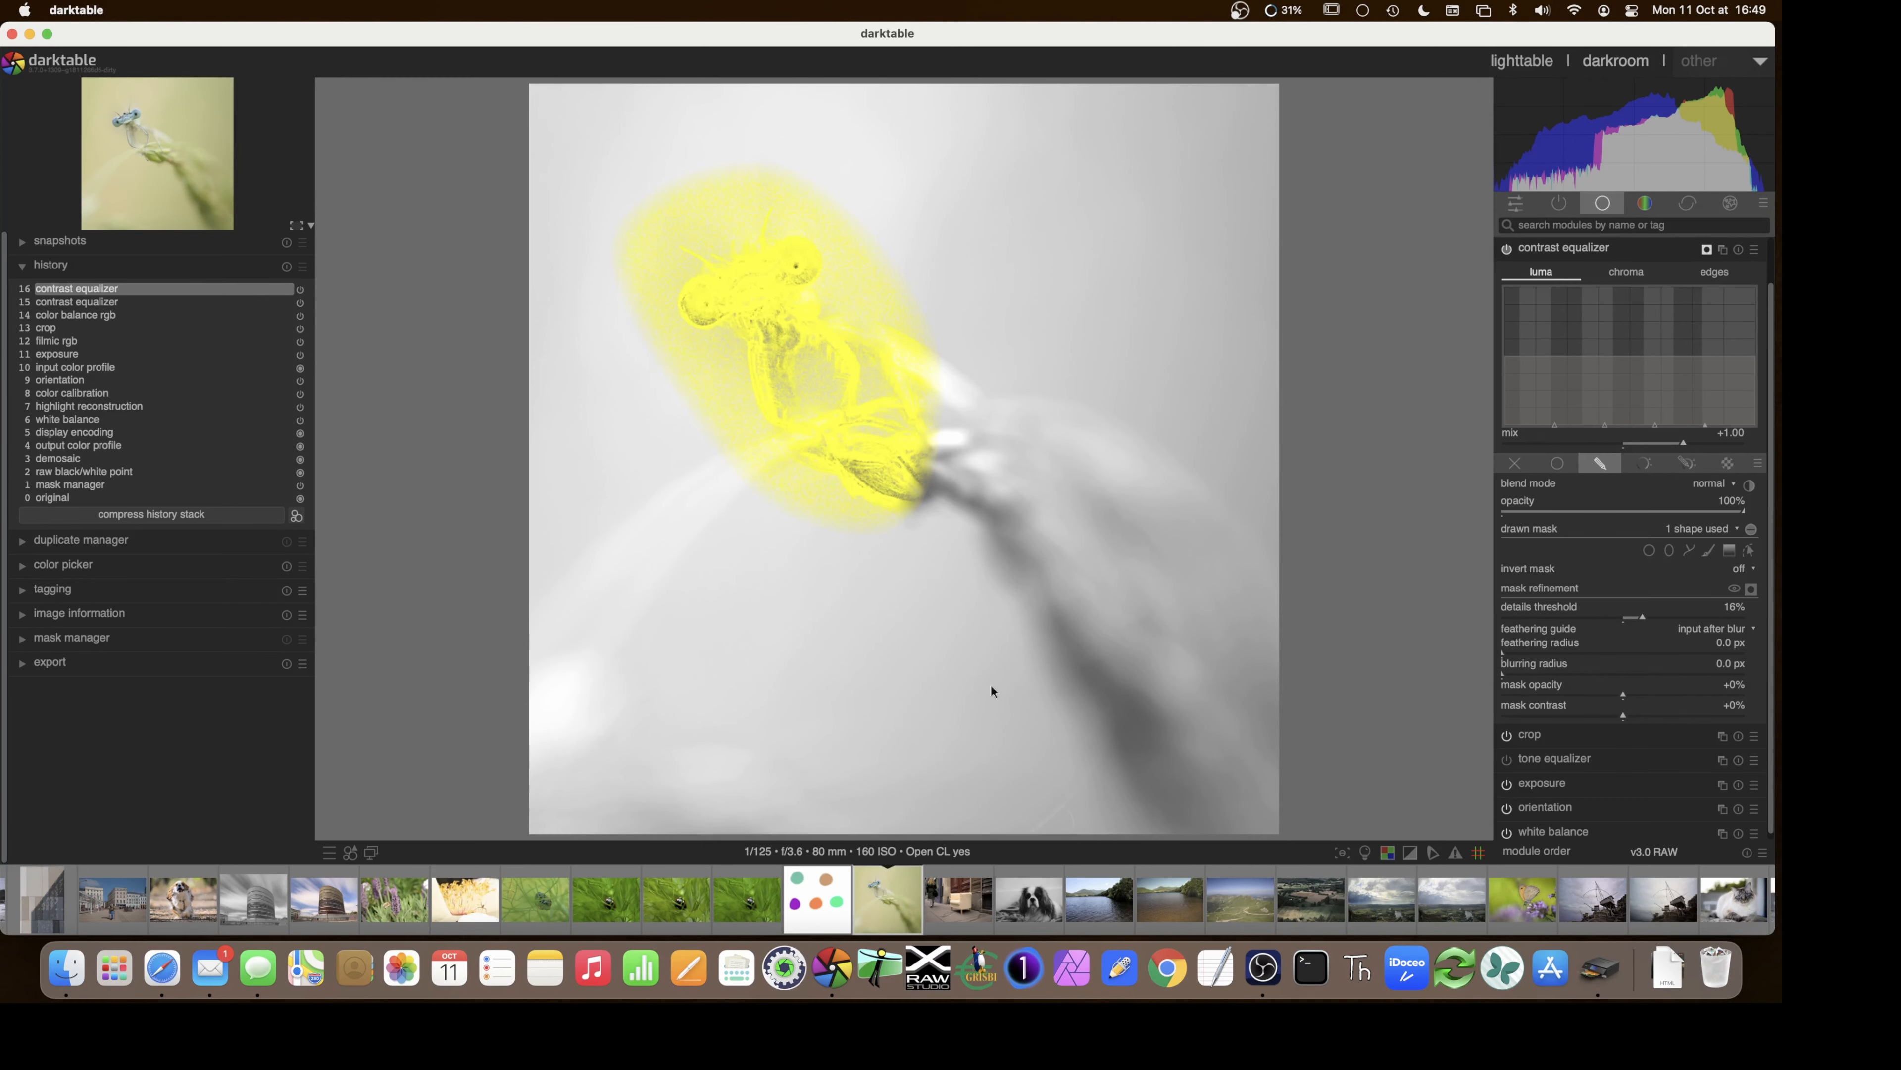
pyautogui.moveTo(1642, 619); pyautogui.dragTo(1652, 621)
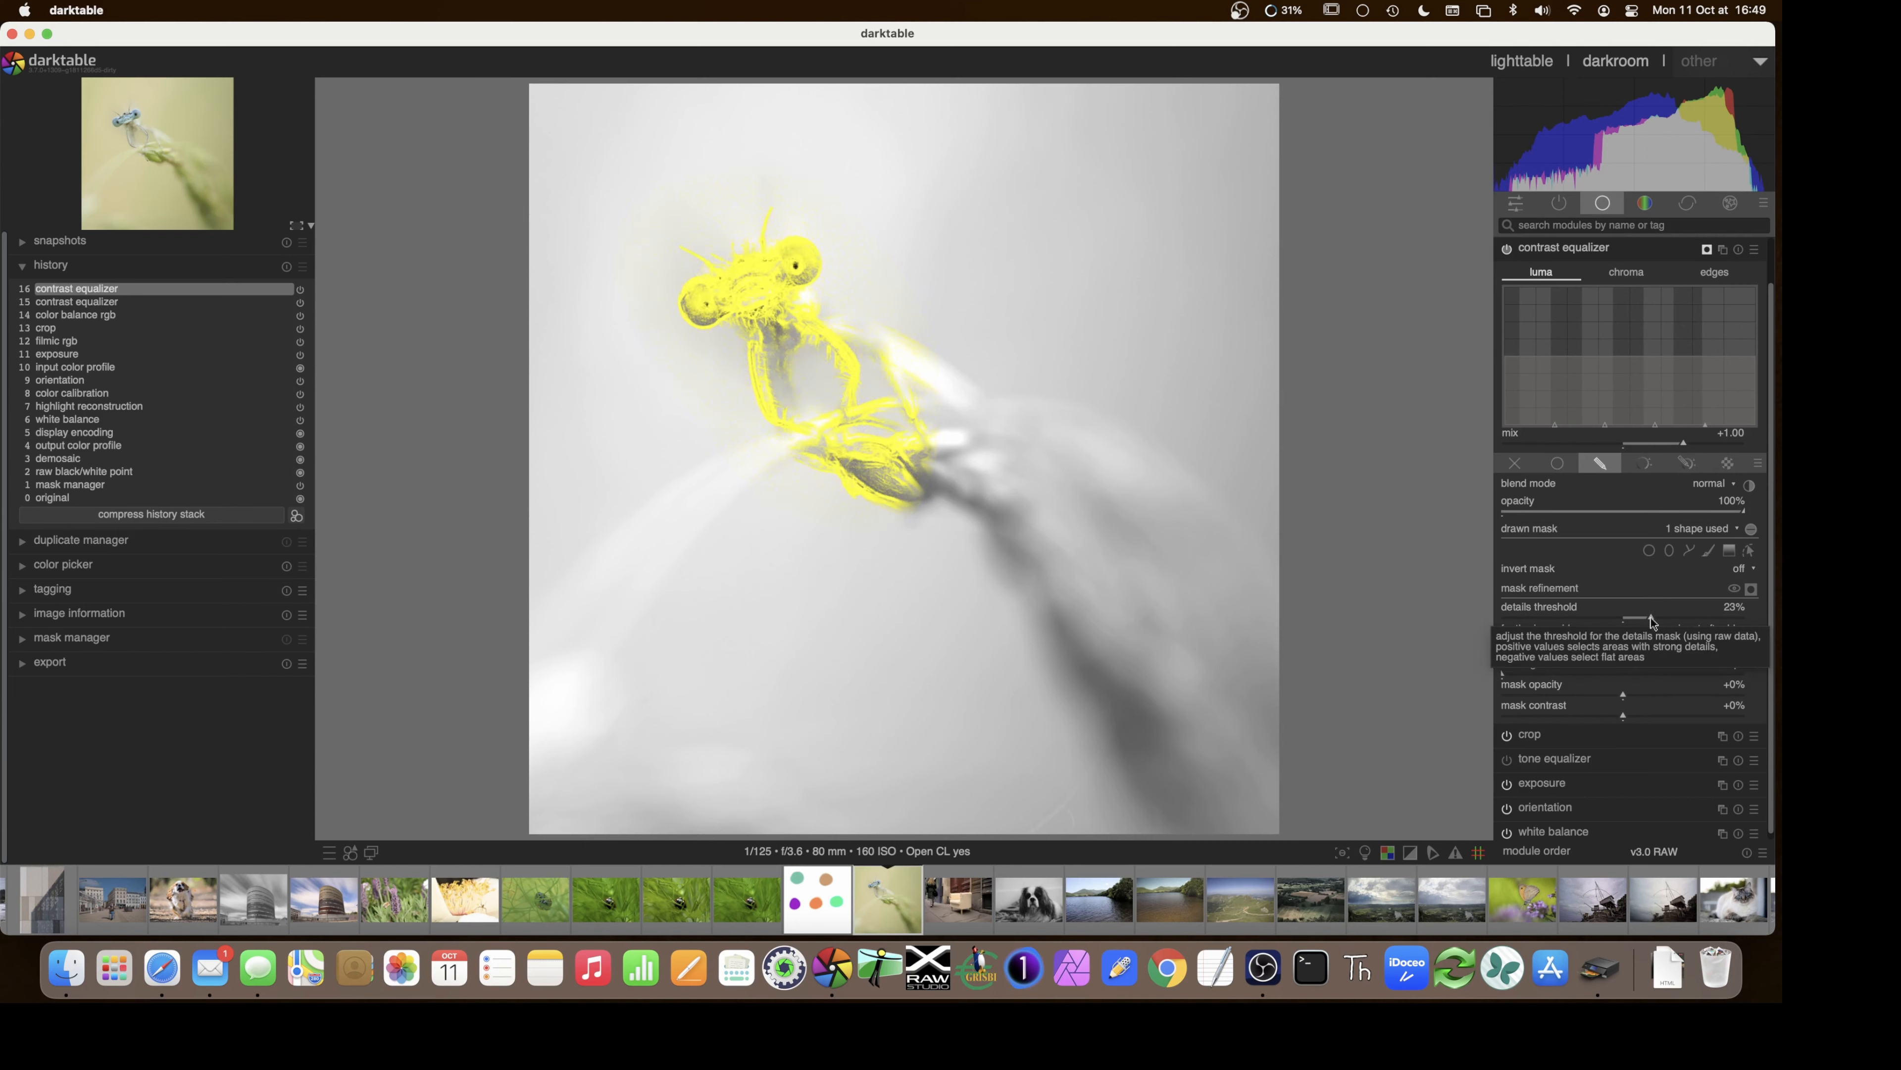
pyautogui.moveTo(1653, 620); pyautogui.dragTo(1653, 620)
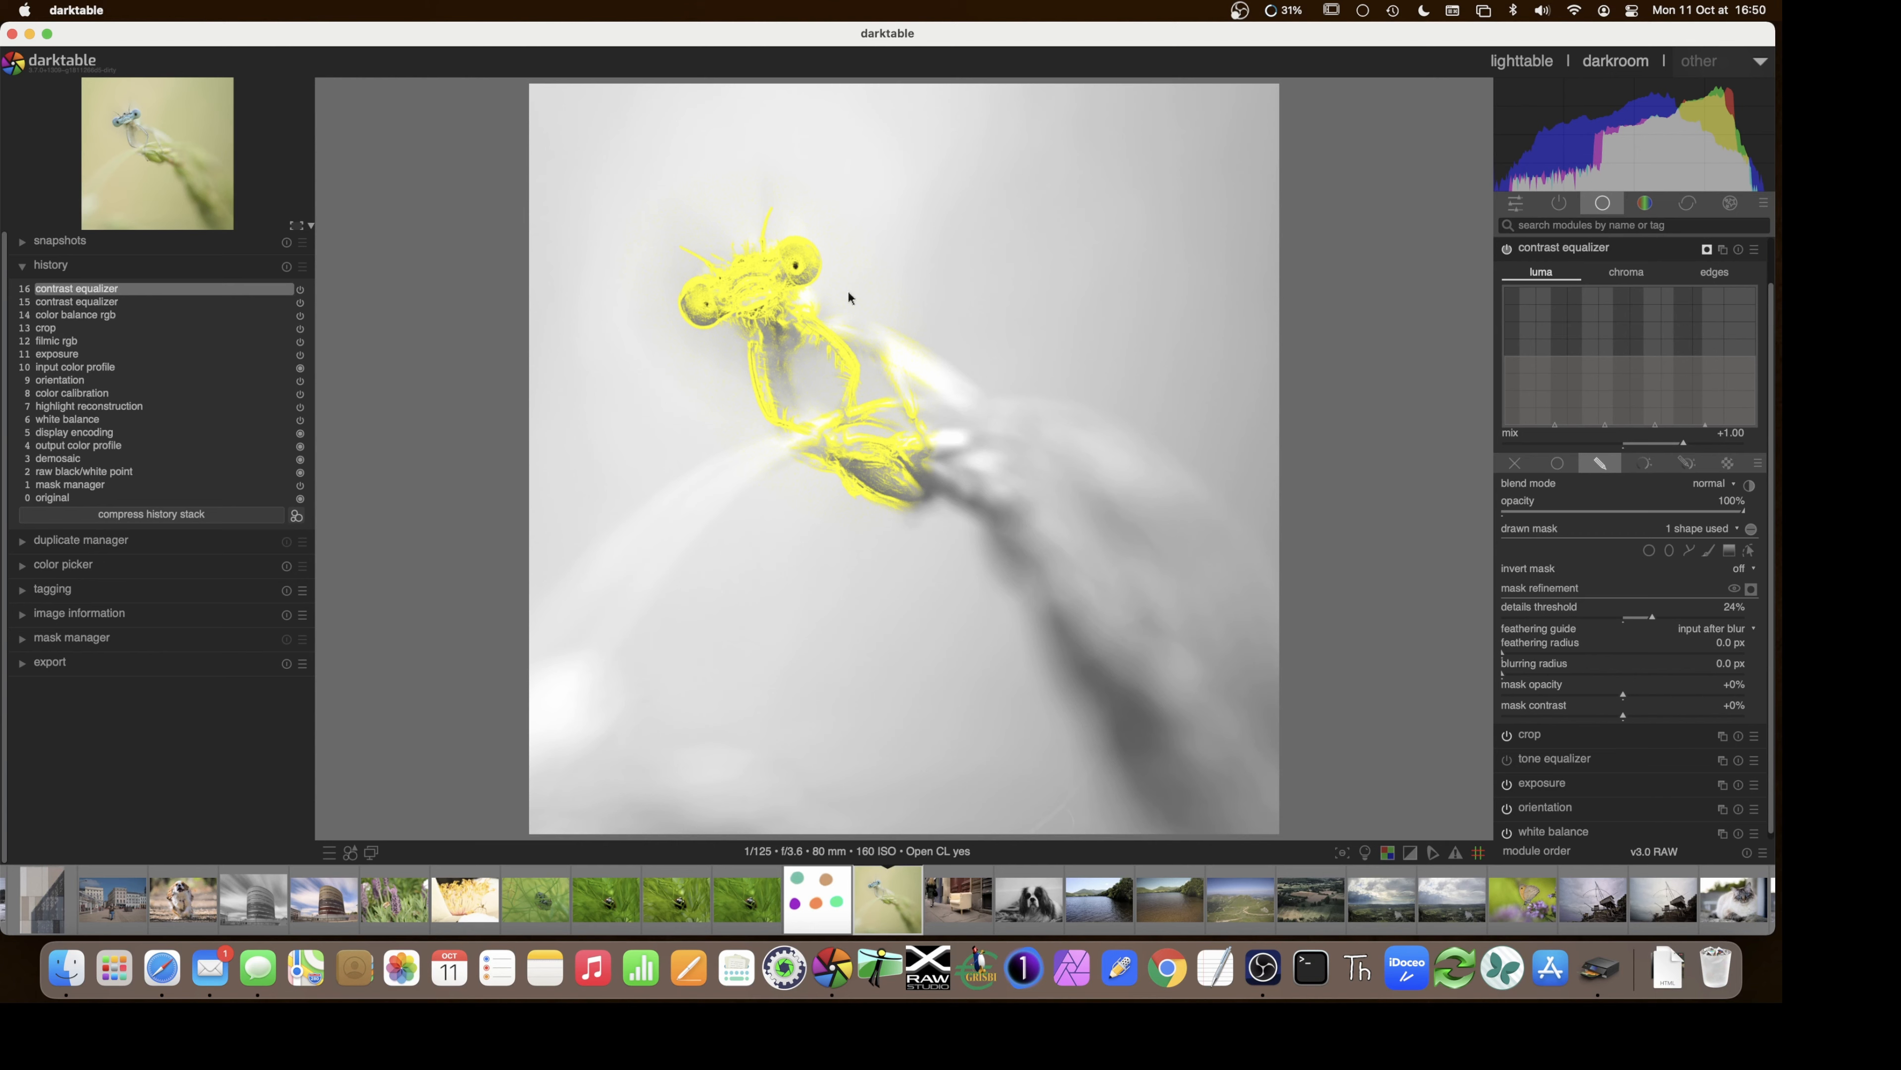
# - Set the damselfly mask's feathering radius to 12.5 px, its contrast to +26% and its opacity to +19%
pyautogui.click(1511, 654)
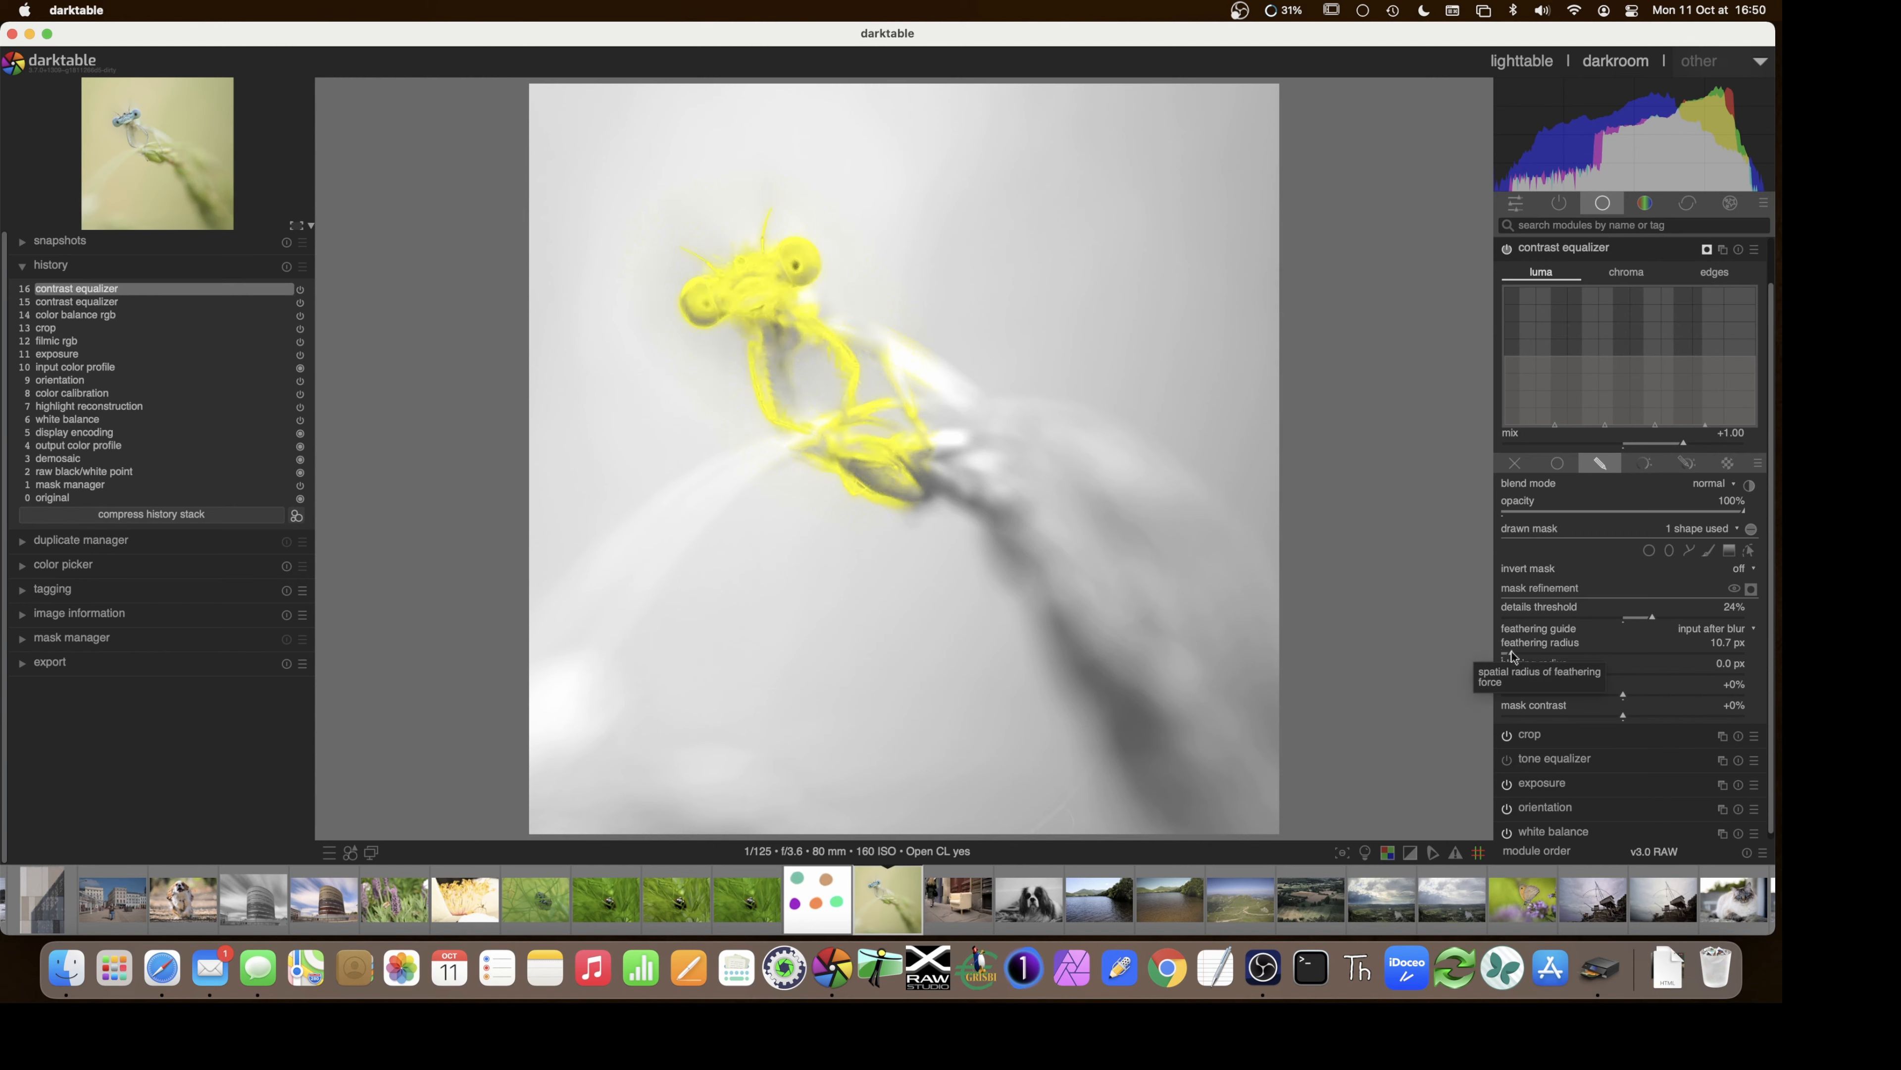
pyautogui.scroll(2, 1512, 657)
pyautogui.click(1653, 714)
pyautogui.scroll(1, 1656, 717)
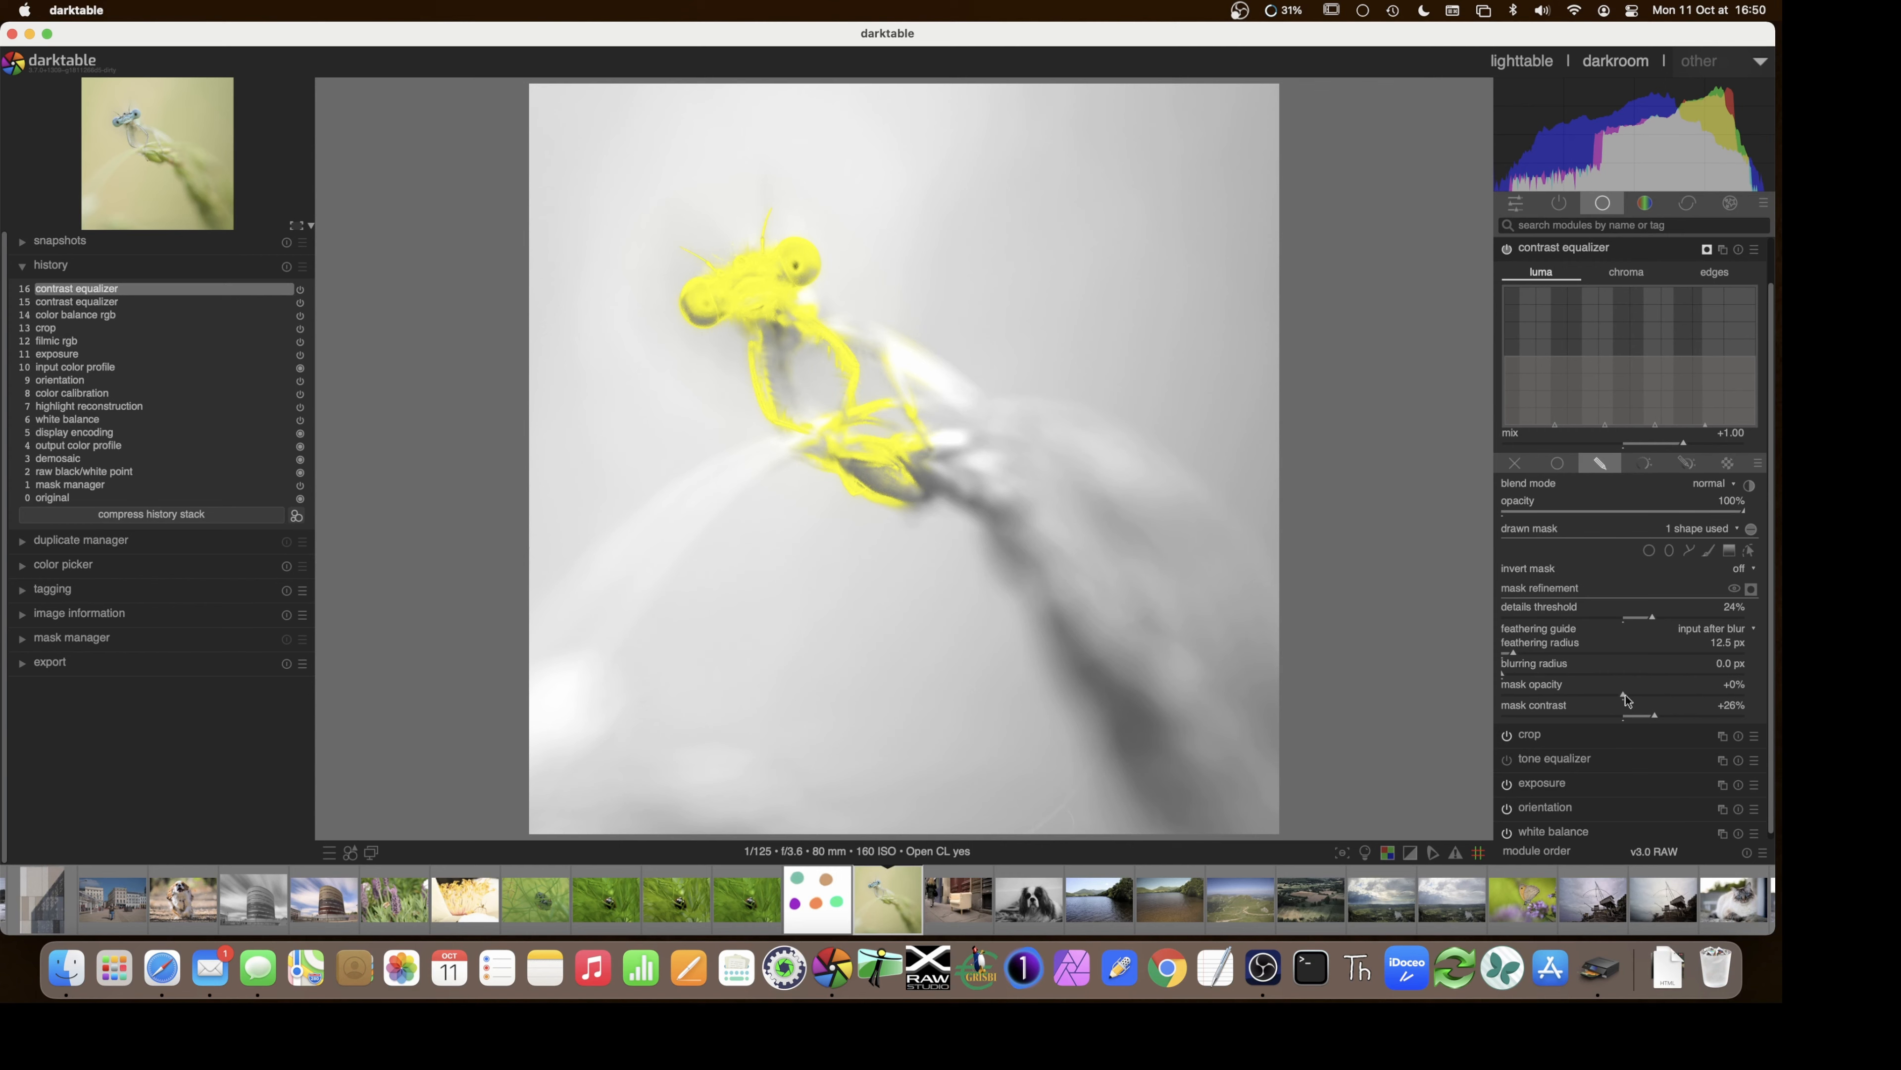
pyautogui.moveTo(1638, 694); pyautogui.dragTo(1647, 694)
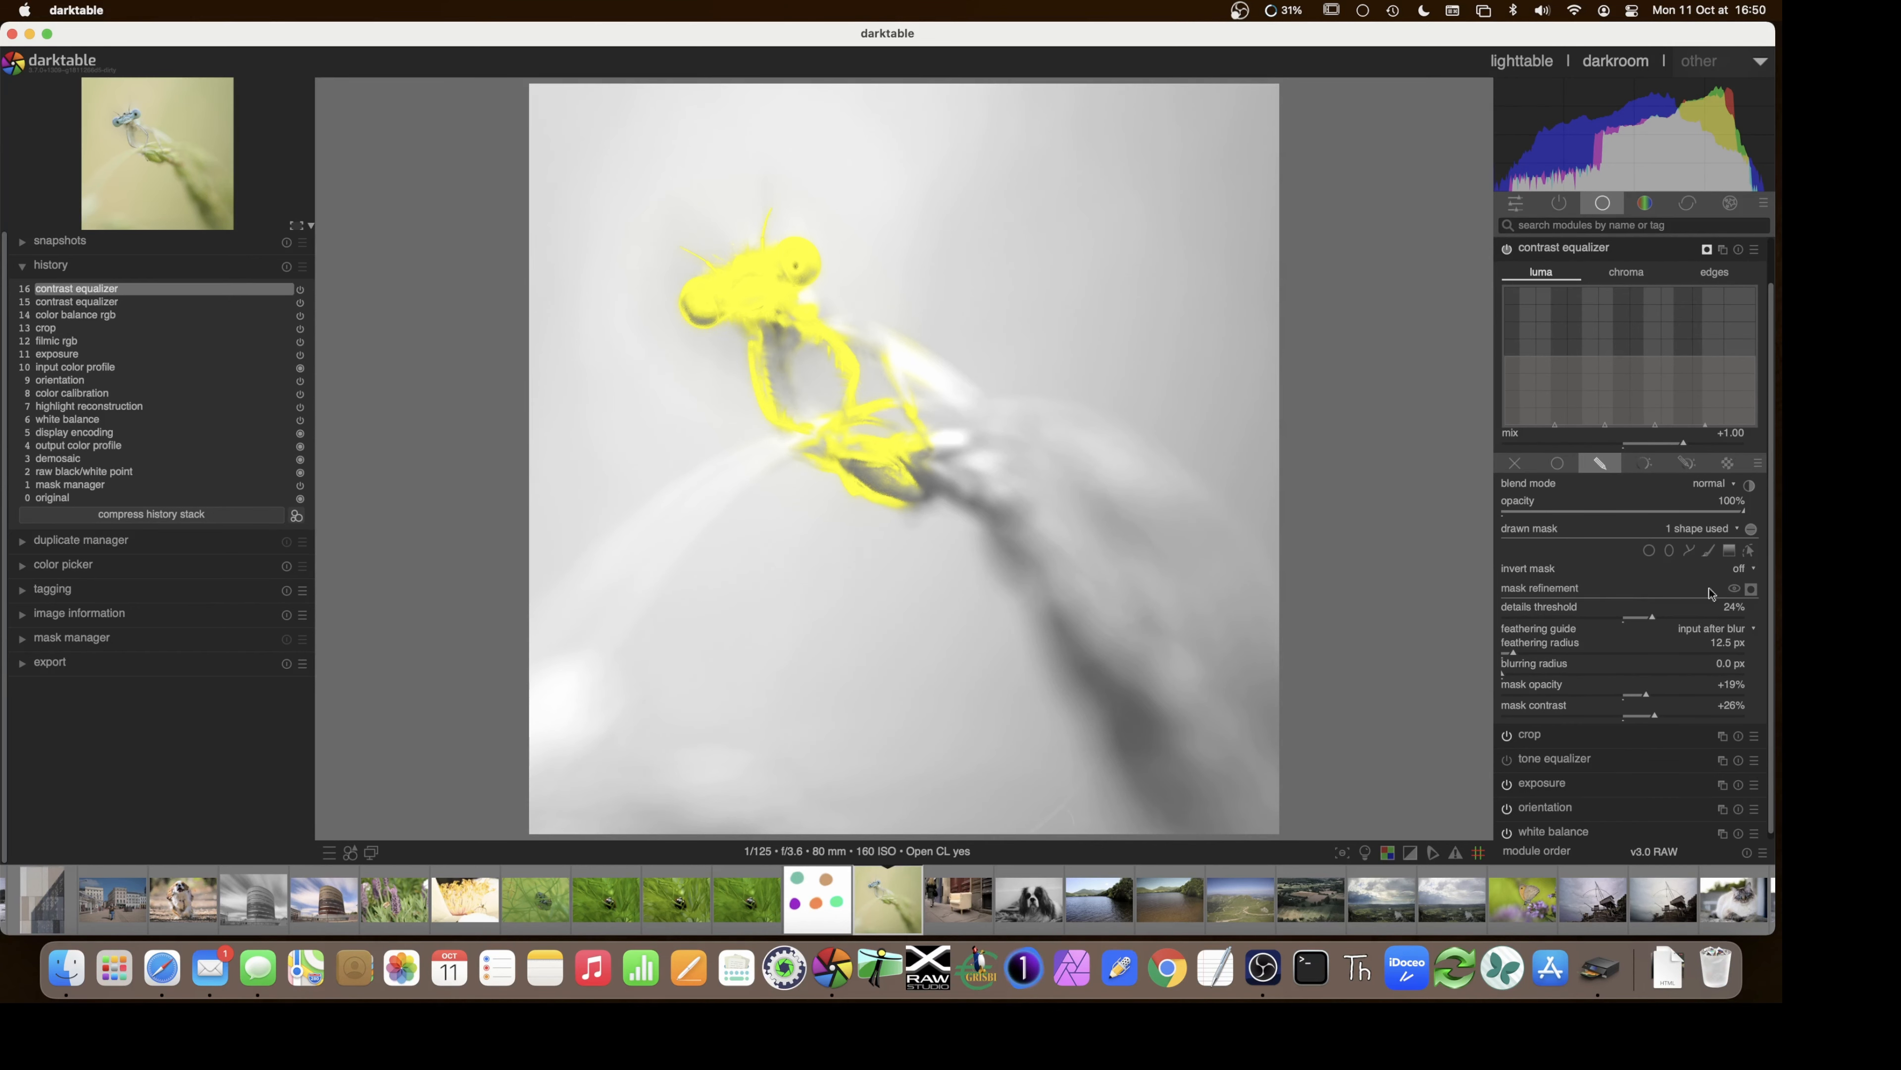
# - Hide the mask overlay and raise the contrast equalizer's luma curve from the mid scales progressively up to the fine details
pyautogui.click(1752, 588)
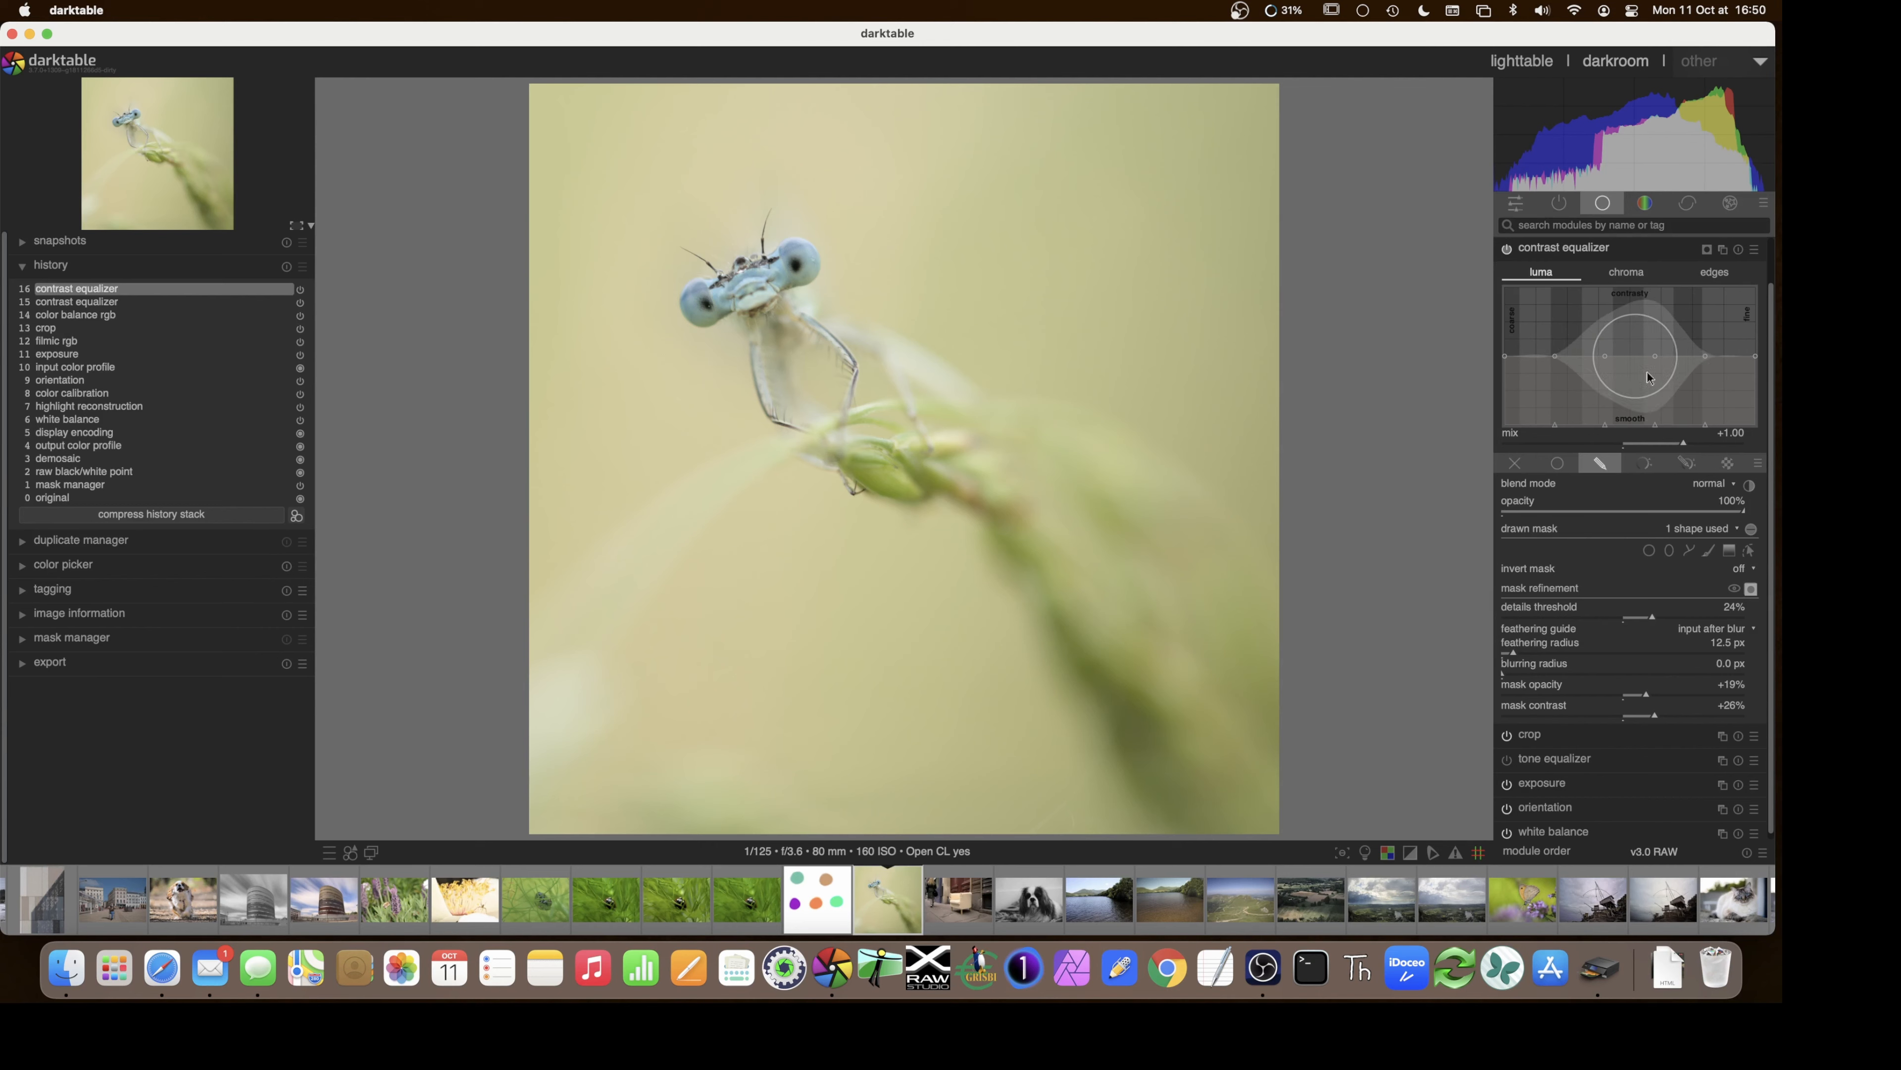
pyautogui.moveTo(1755, 356); pyautogui.dragTo(1655, 337)
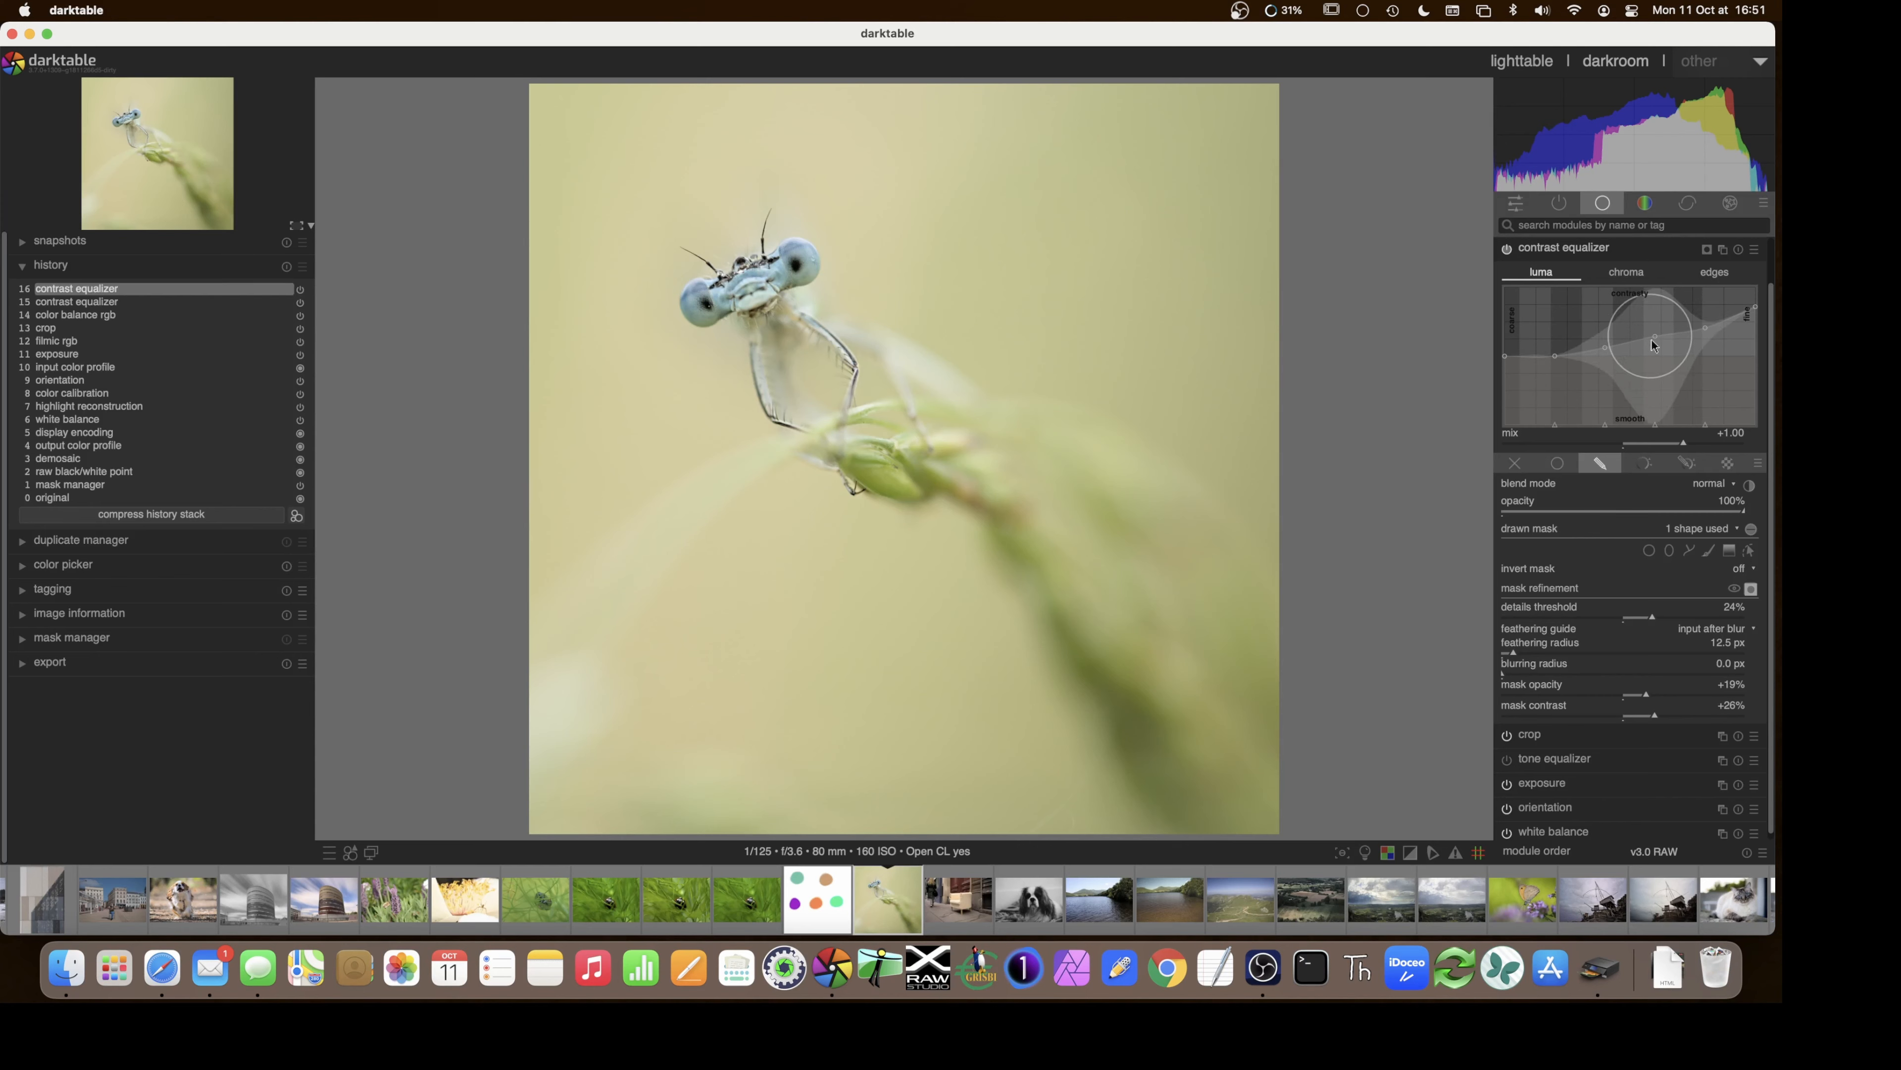
pyautogui.moveTo(1656, 338); pyautogui.dragTo(1655, 342)
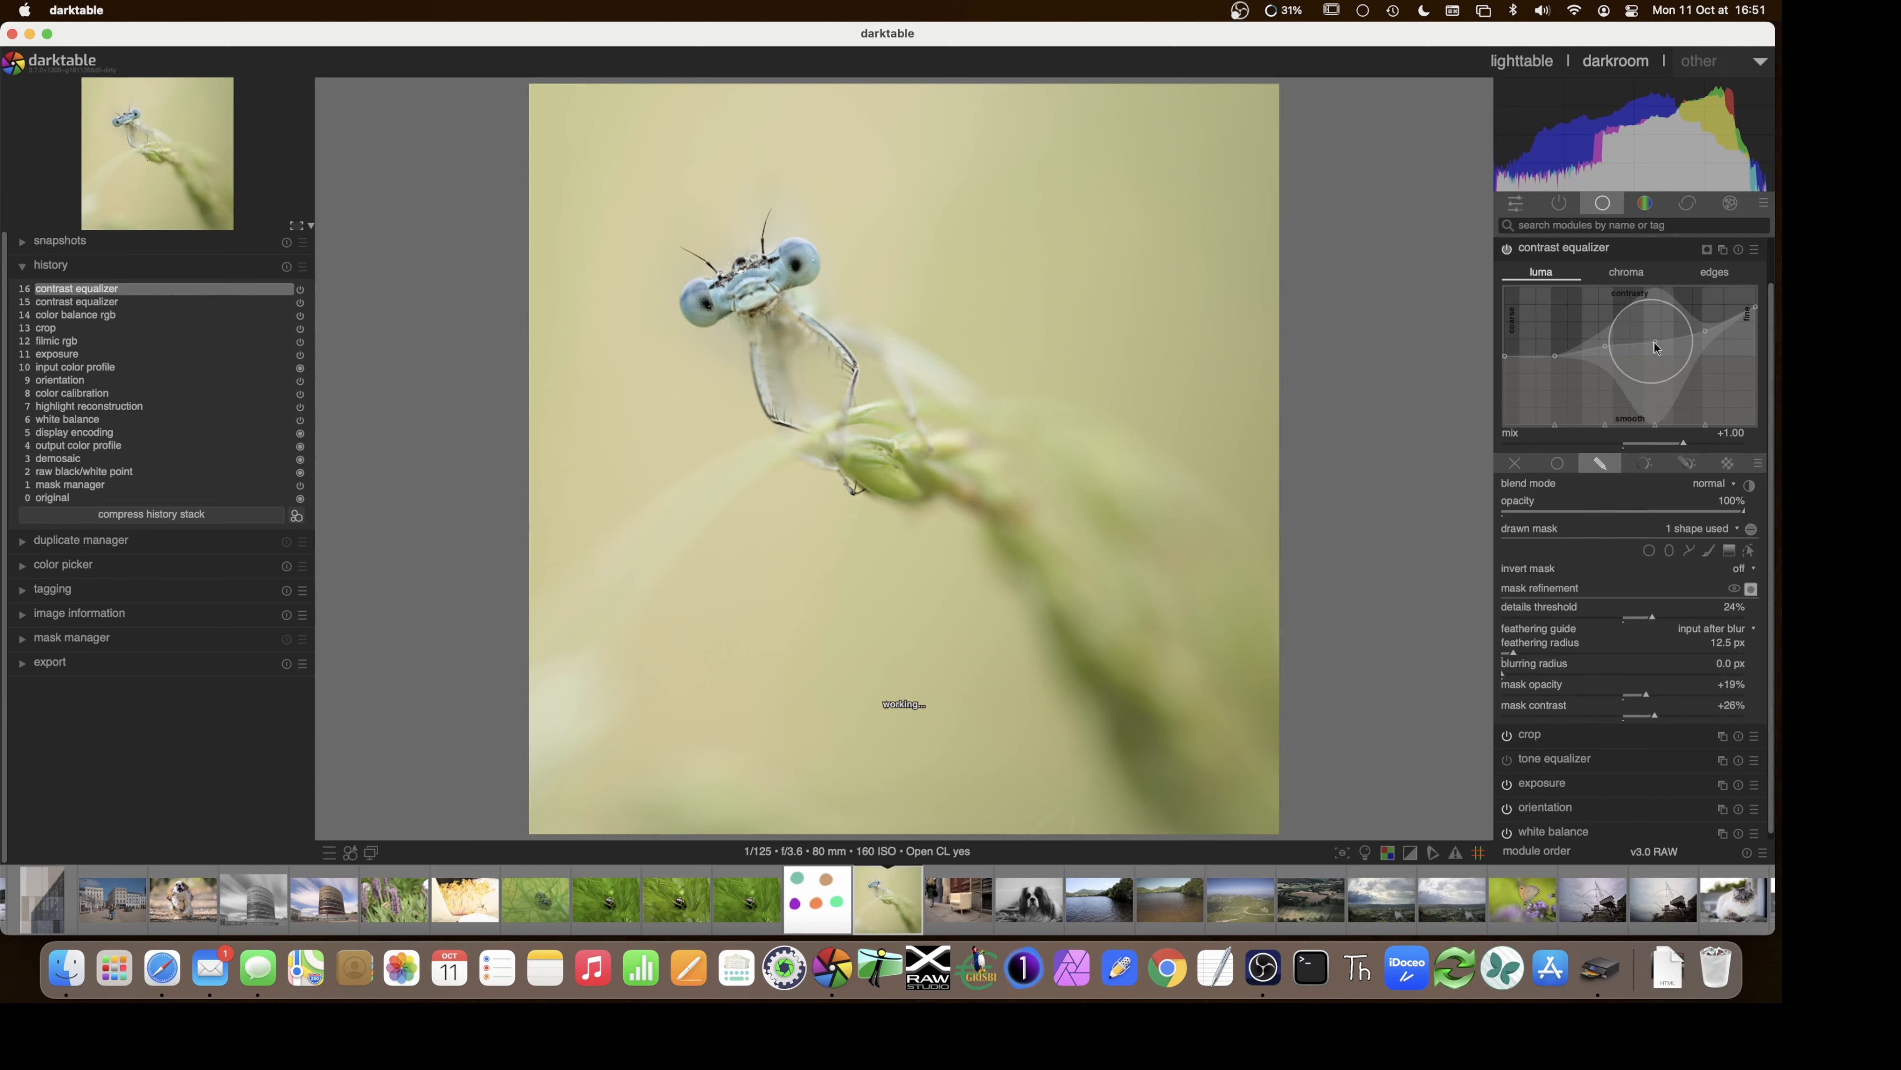
pyautogui.scroll(1, 1658, 346)
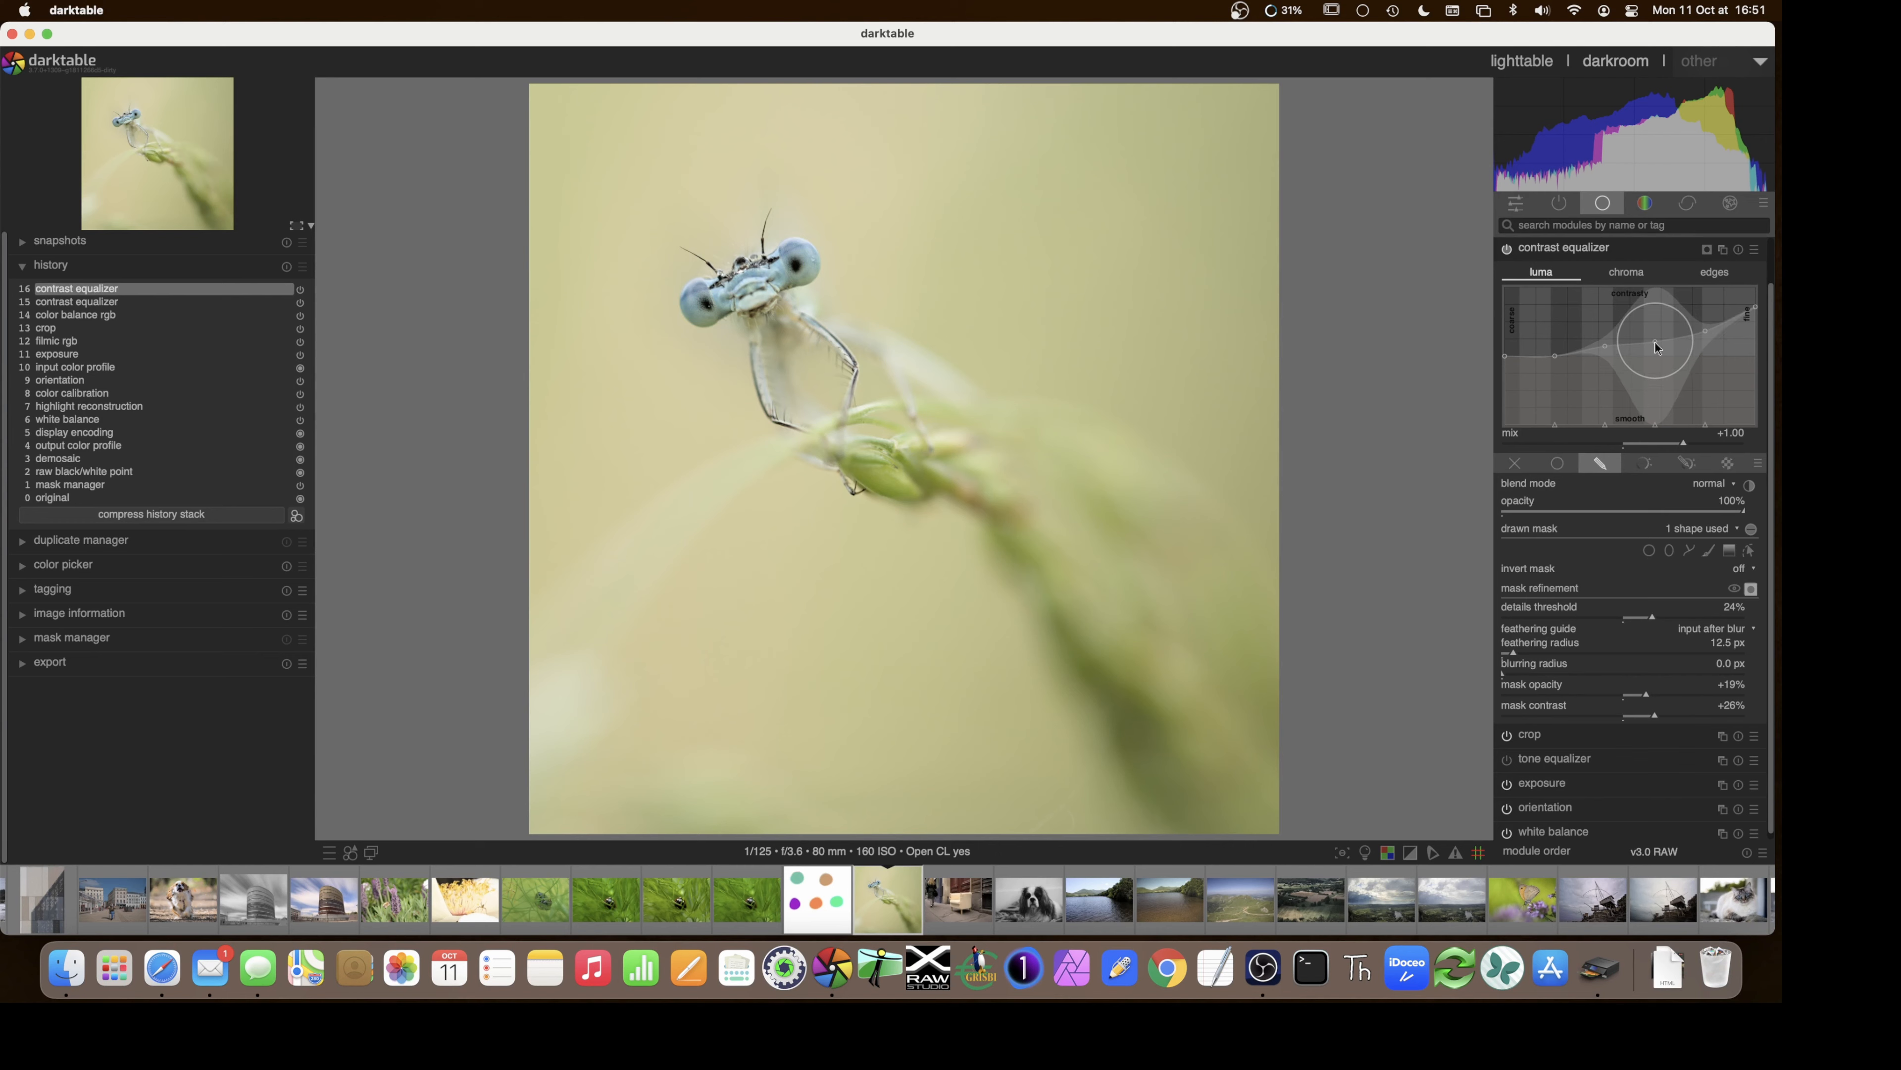
pyautogui.scroll(1, 1656, 342)
pyautogui.moveTo(1655, 343); pyautogui.dragTo(1607, 345)
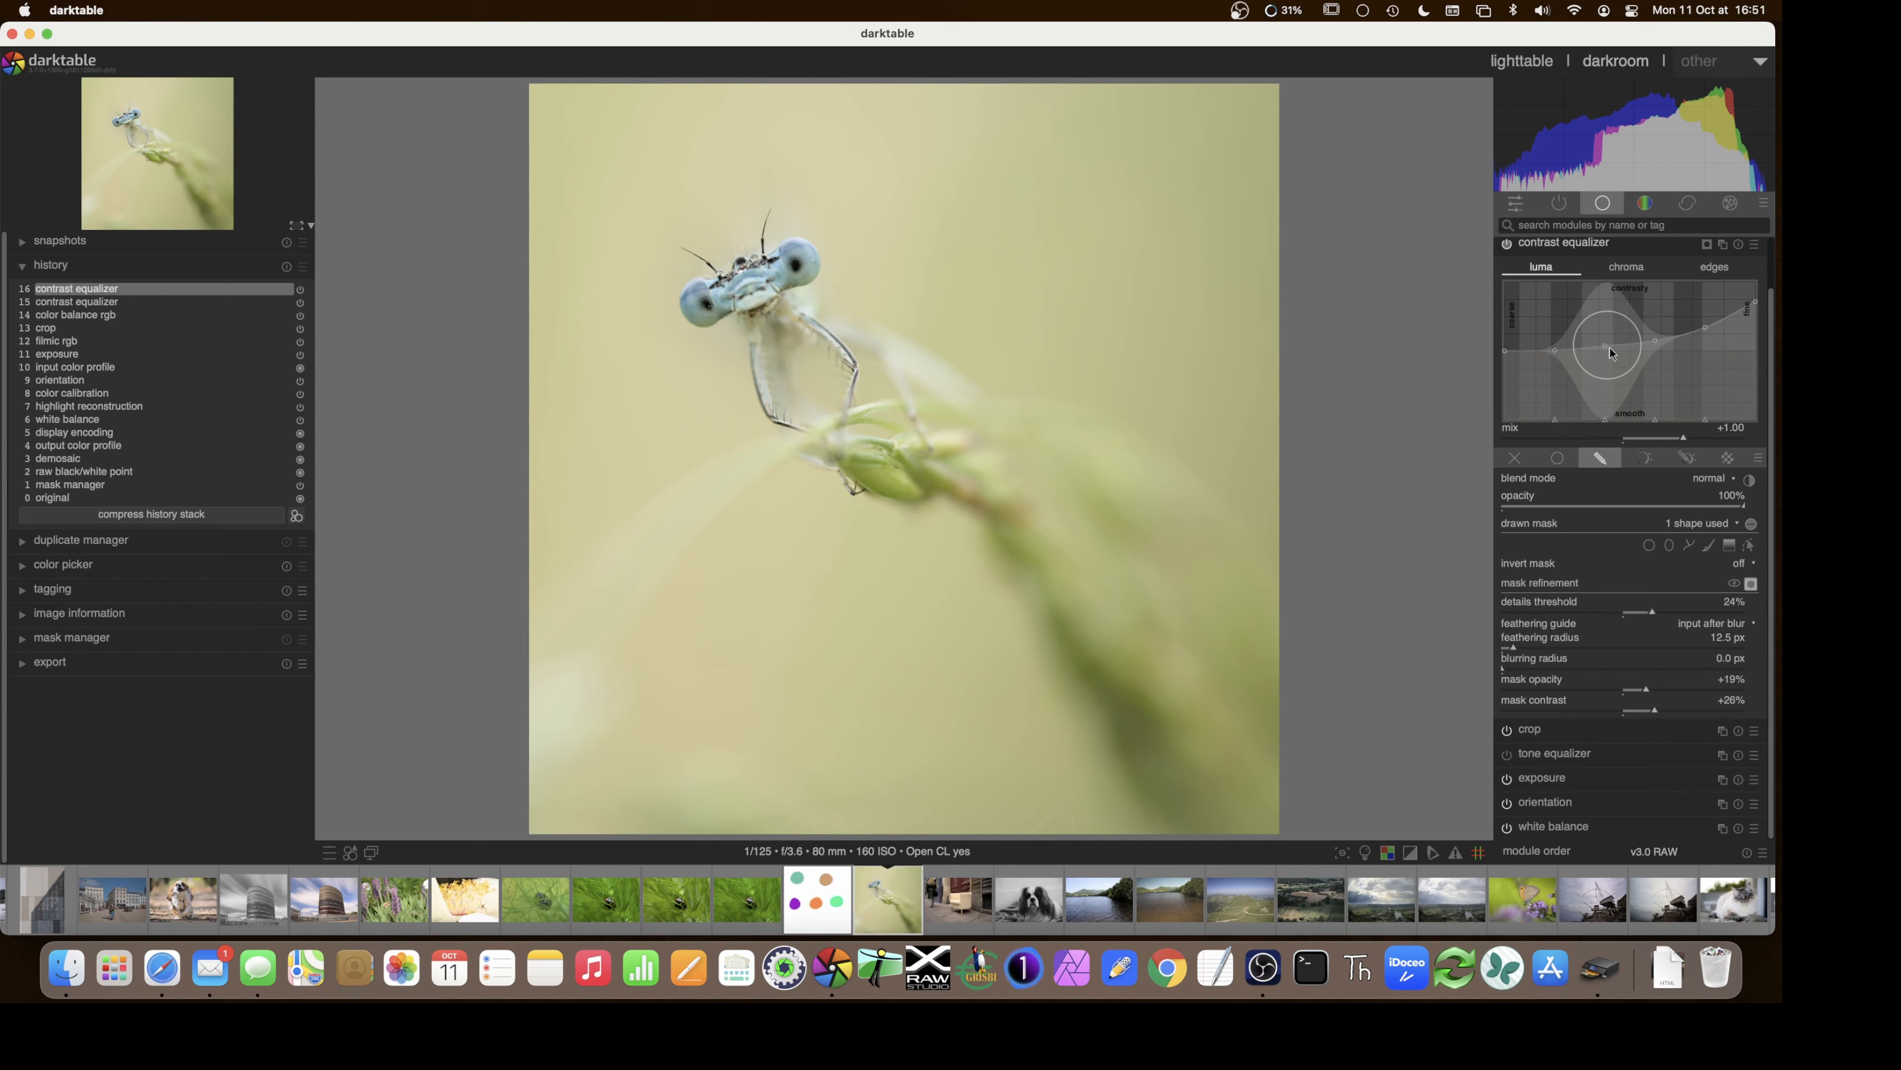
pyautogui.moveTo(1703, 326); pyautogui.dragTo(1753, 298)
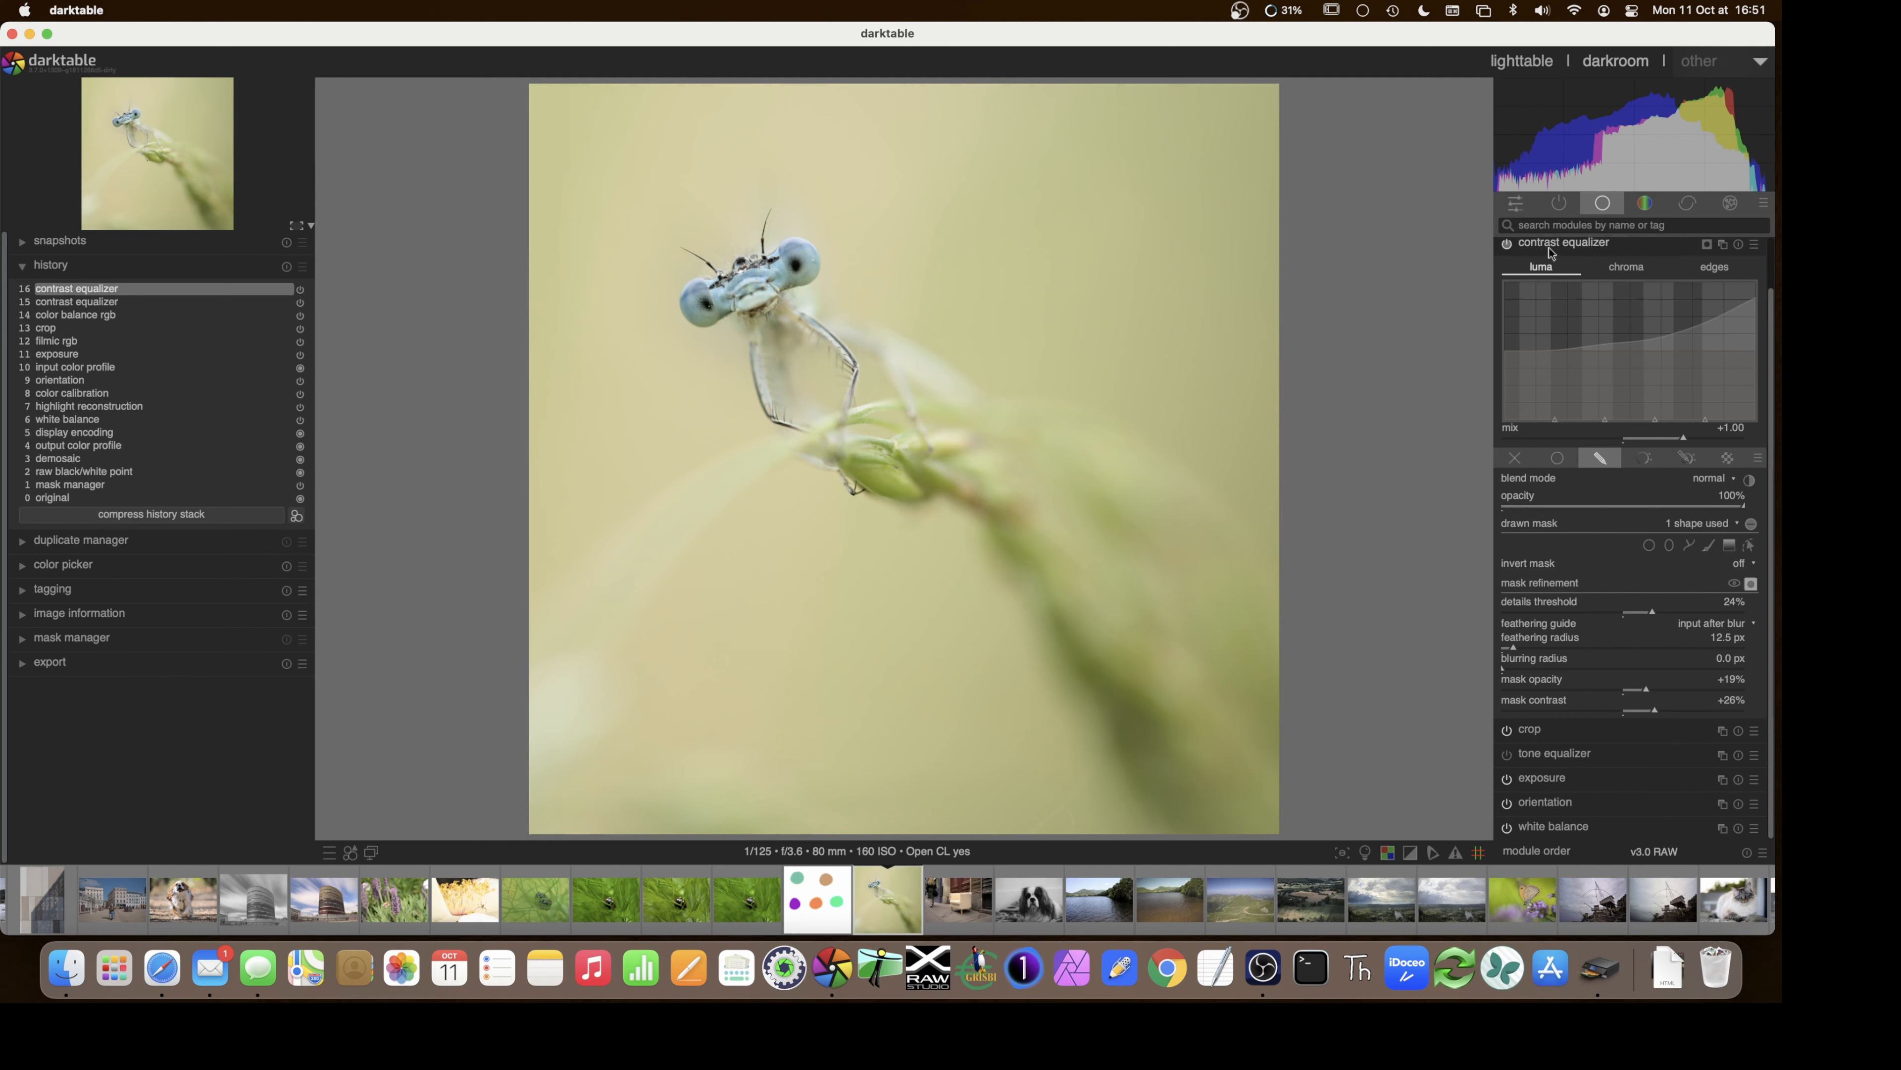
pyautogui.click(1734, 209)
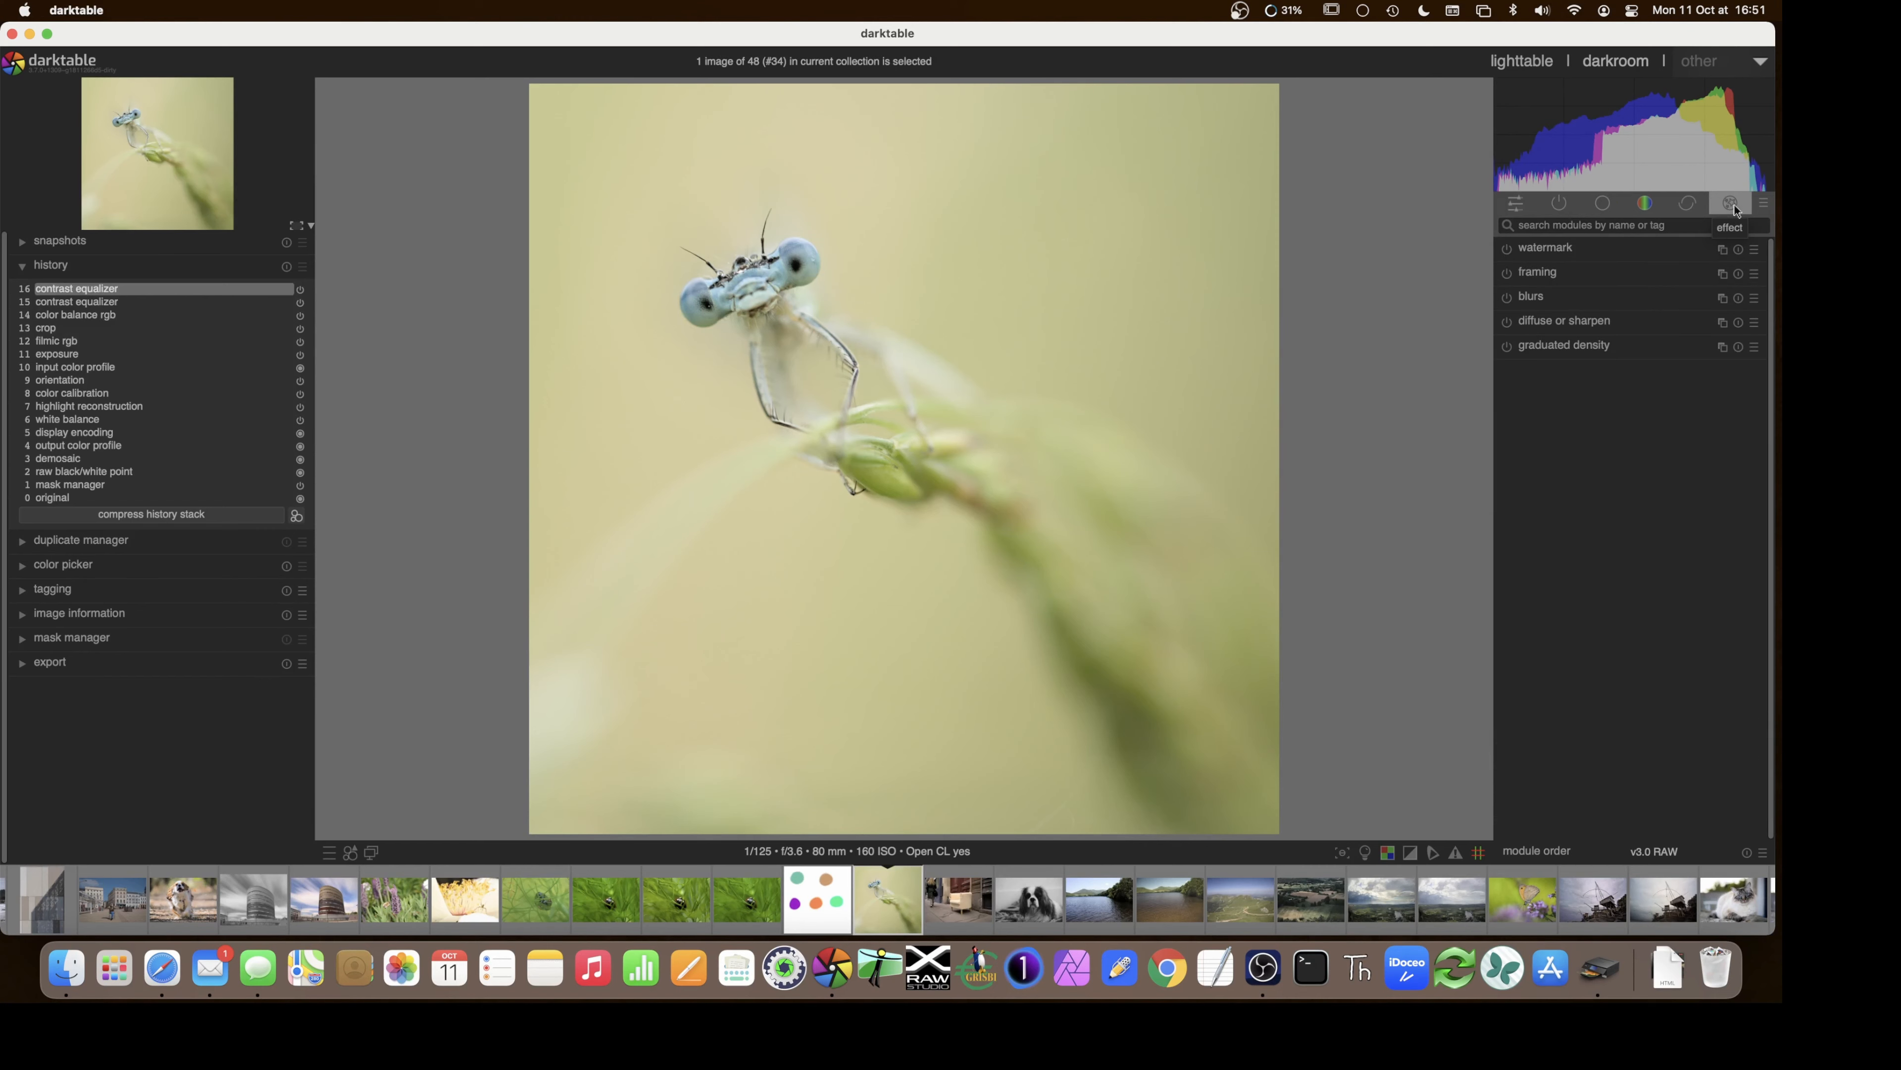
pyautogui.click(1605, 205)
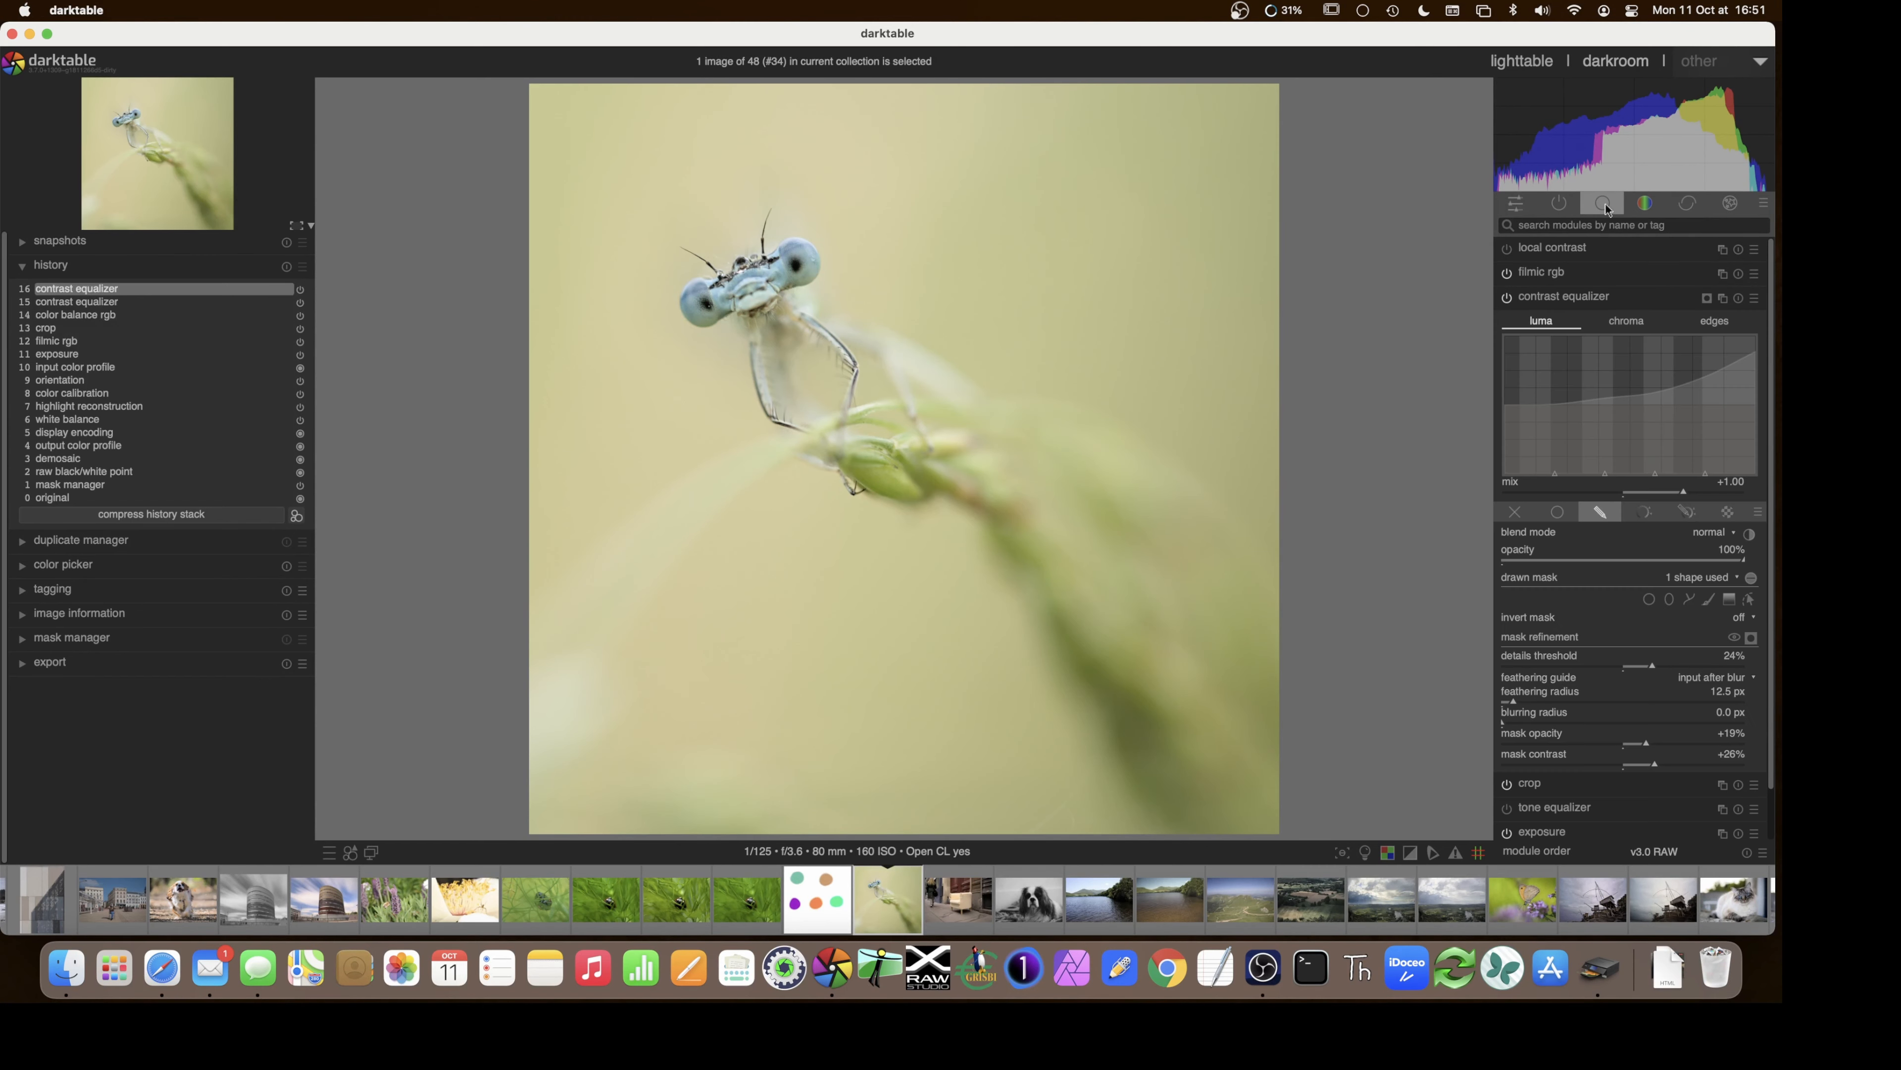
pyautogui.click(1575, 299)
pyautogui.click(1574, 300)
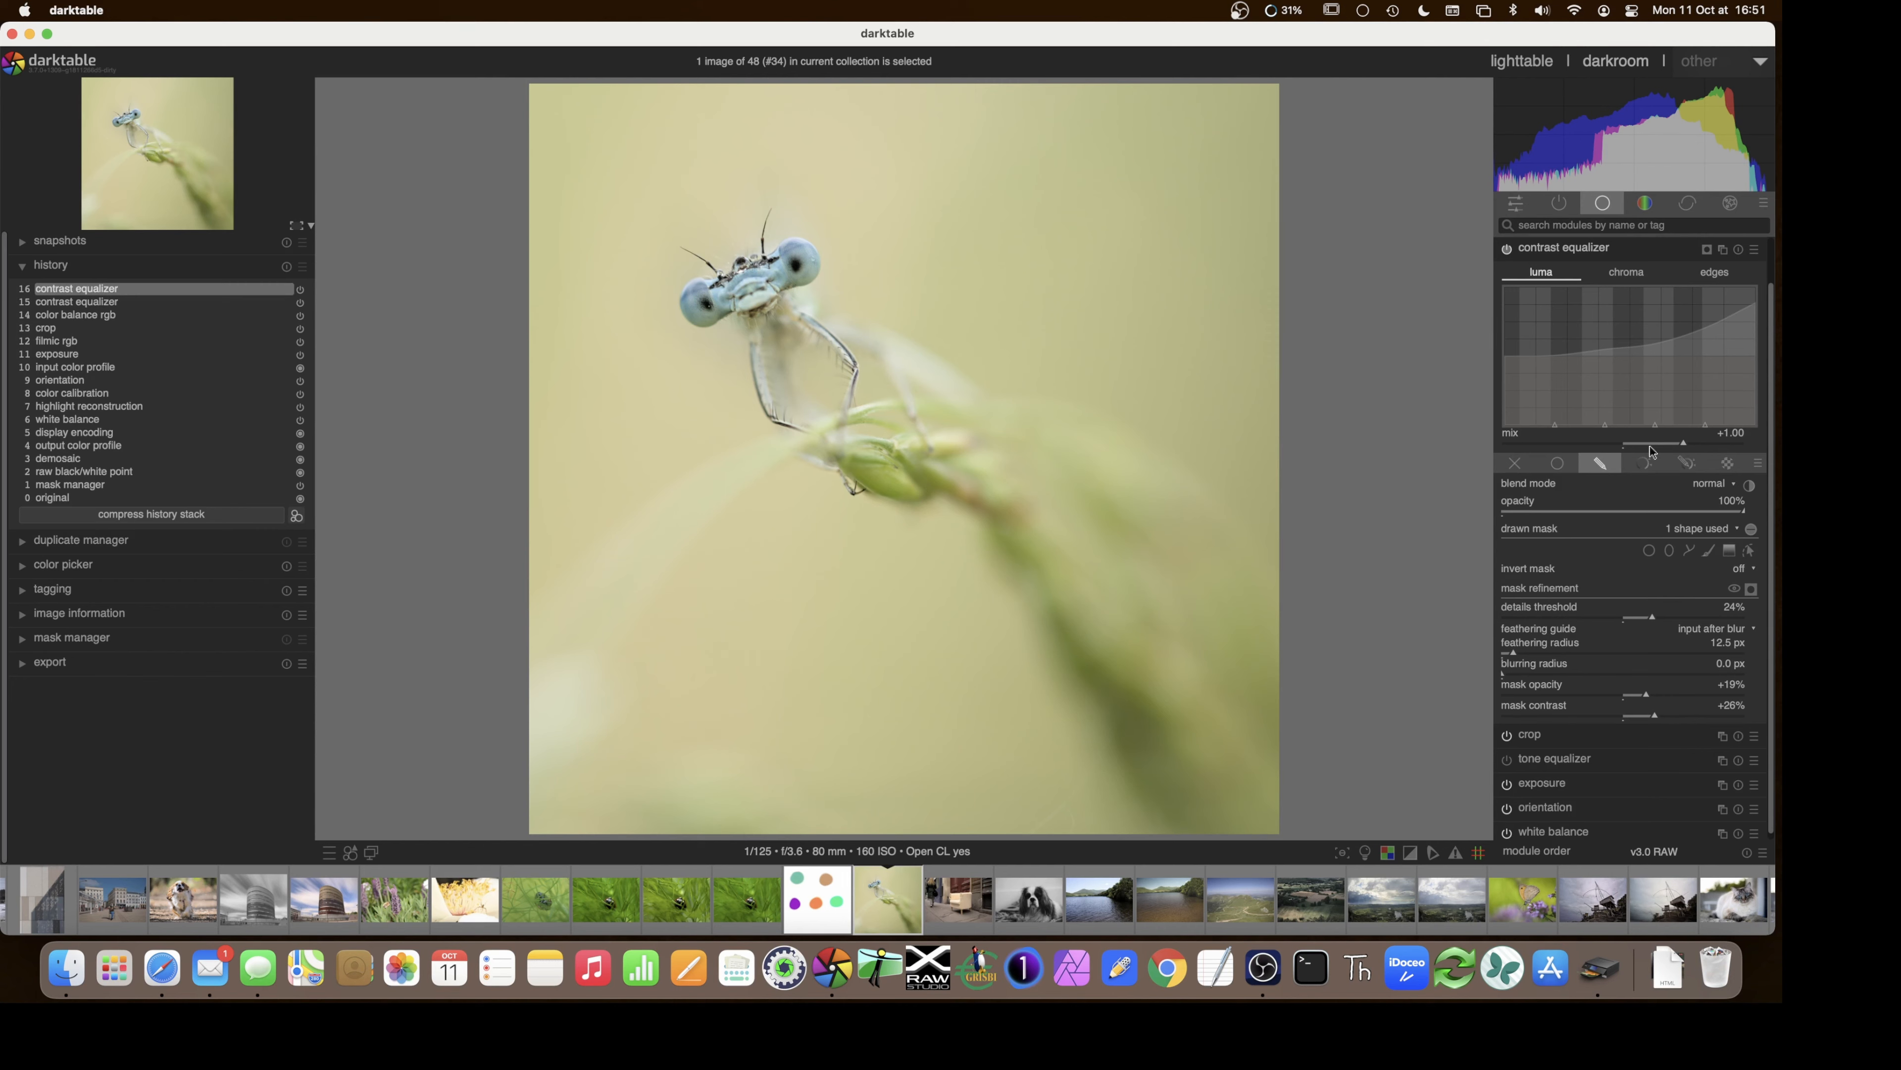
# - Compare the damselfly with the contrast equalizer switched off and on, in the full view and at 100%
pyautogui.click(1507, 251)
pyautogui.click(1507, 251)
pyautogui.click(1507, 251)
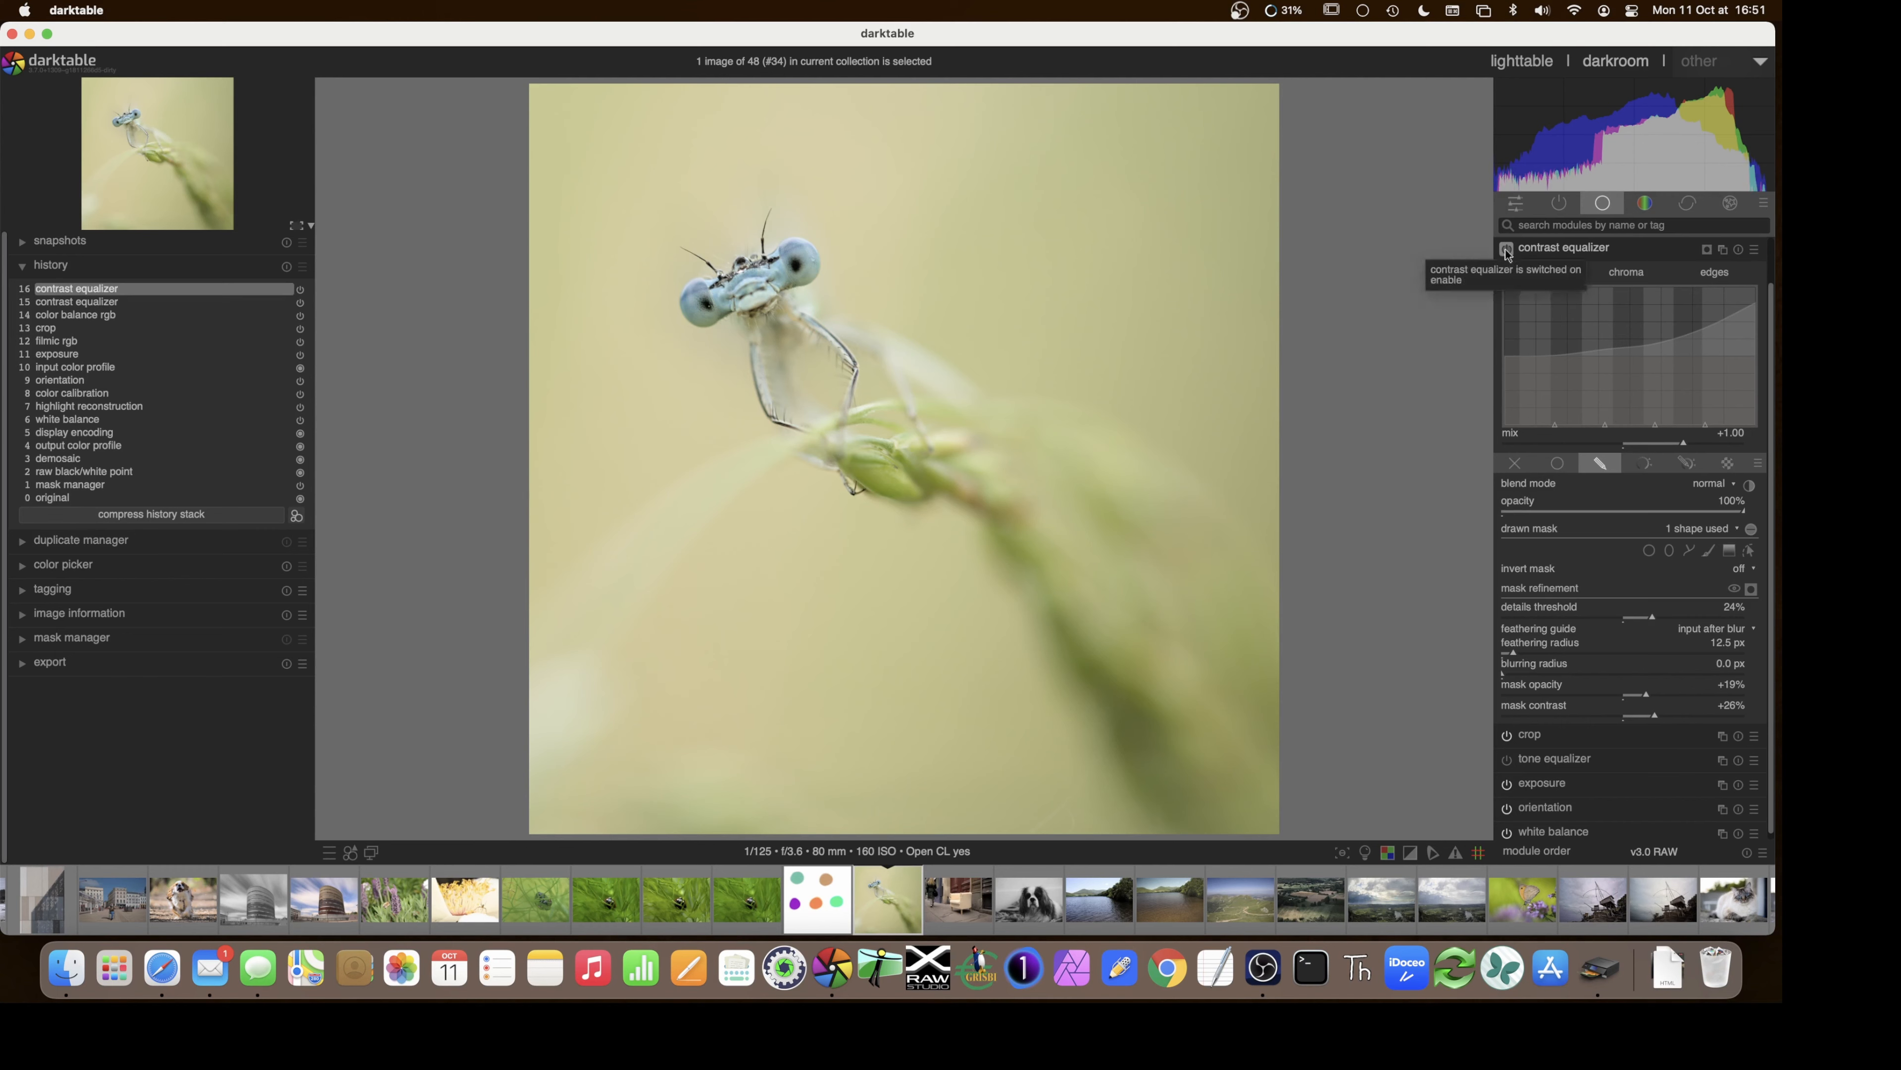
pyautogui.scroll(5, 778, 307)
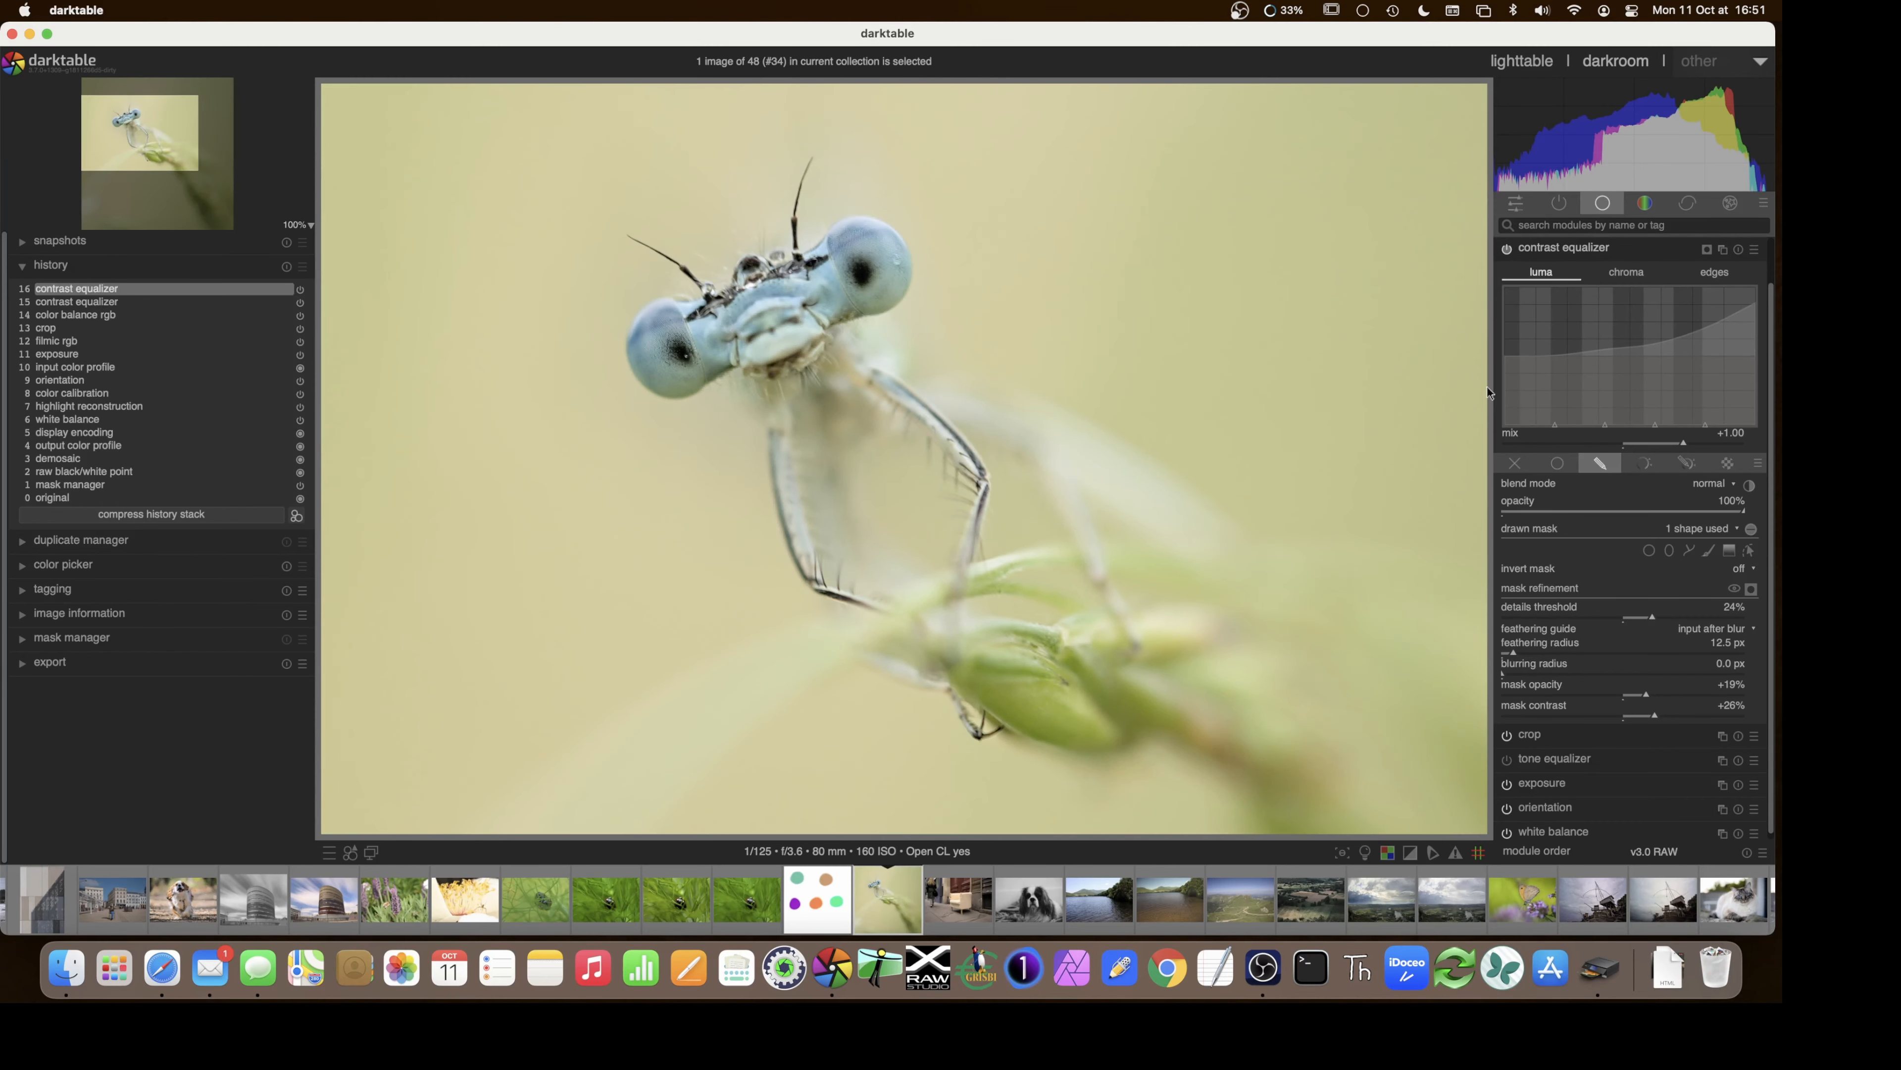
pyautogui.click(1507, 251)
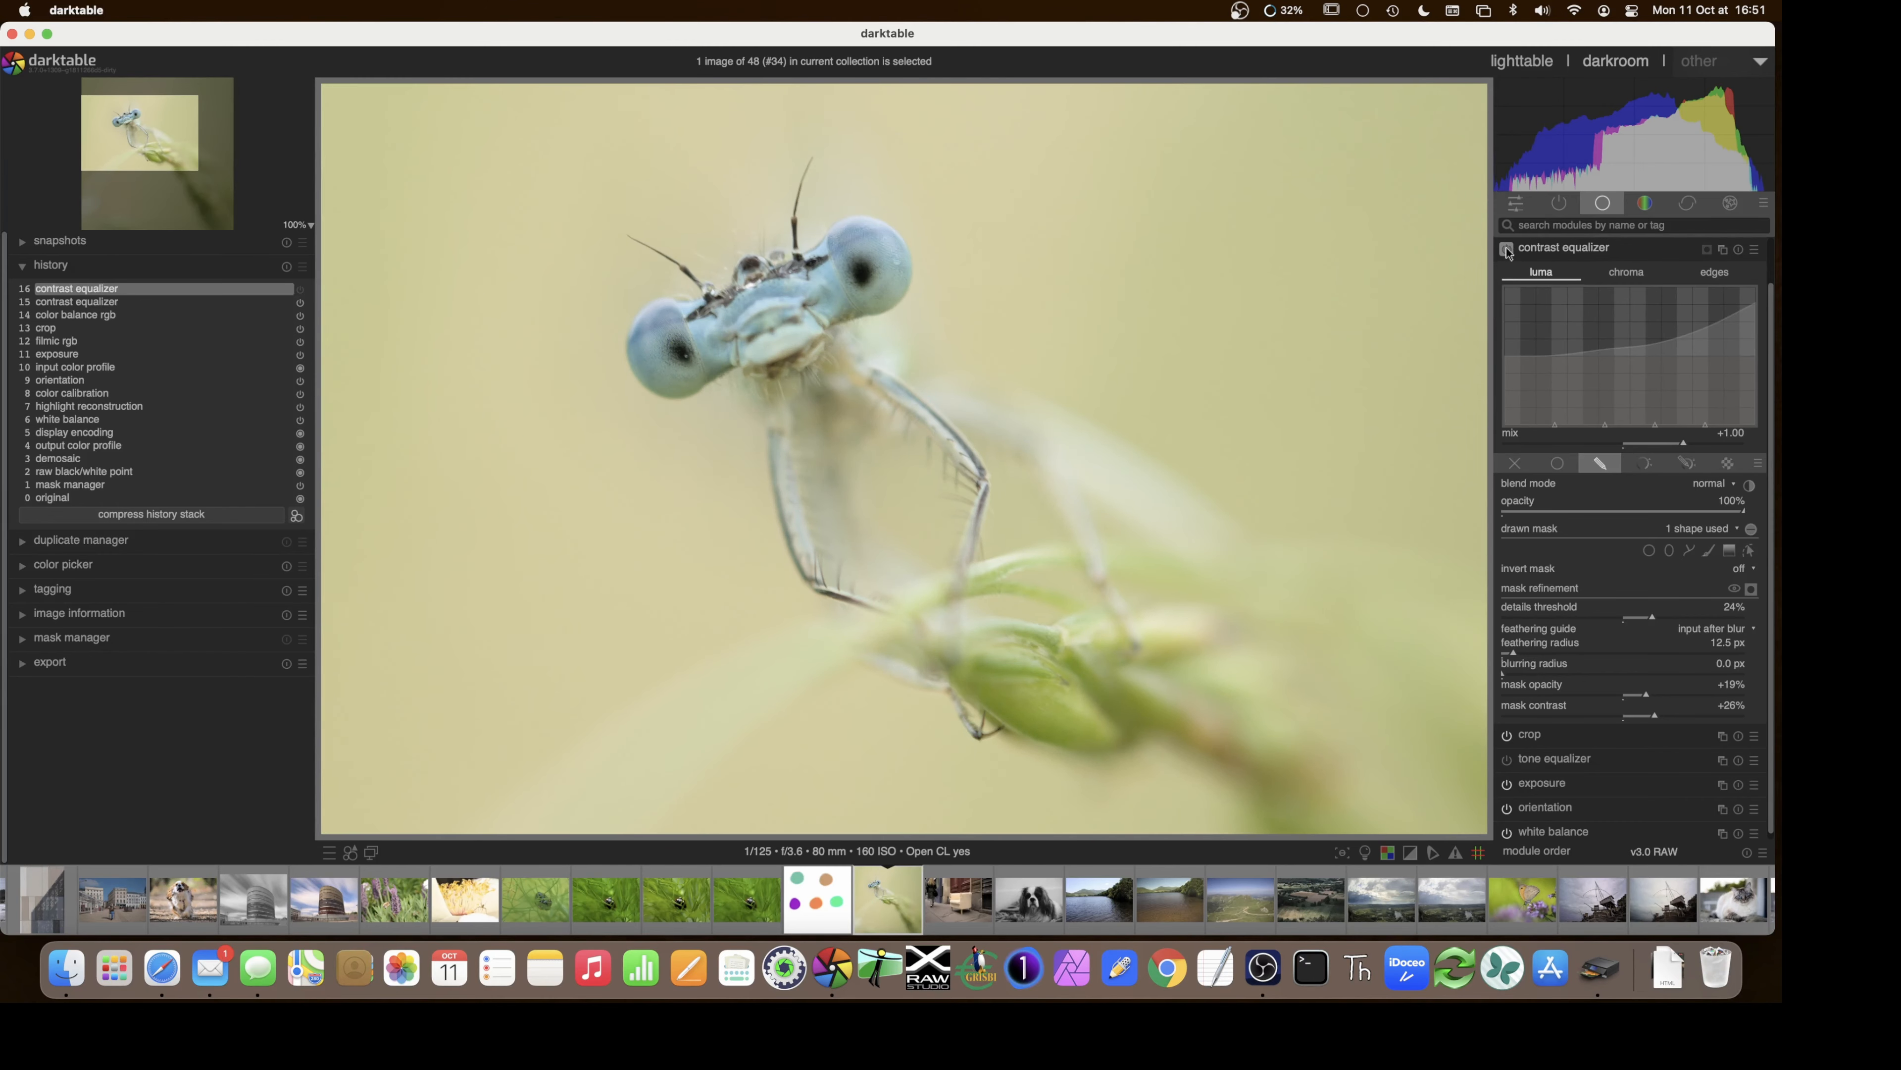
pyautogui.click(1507, 251)
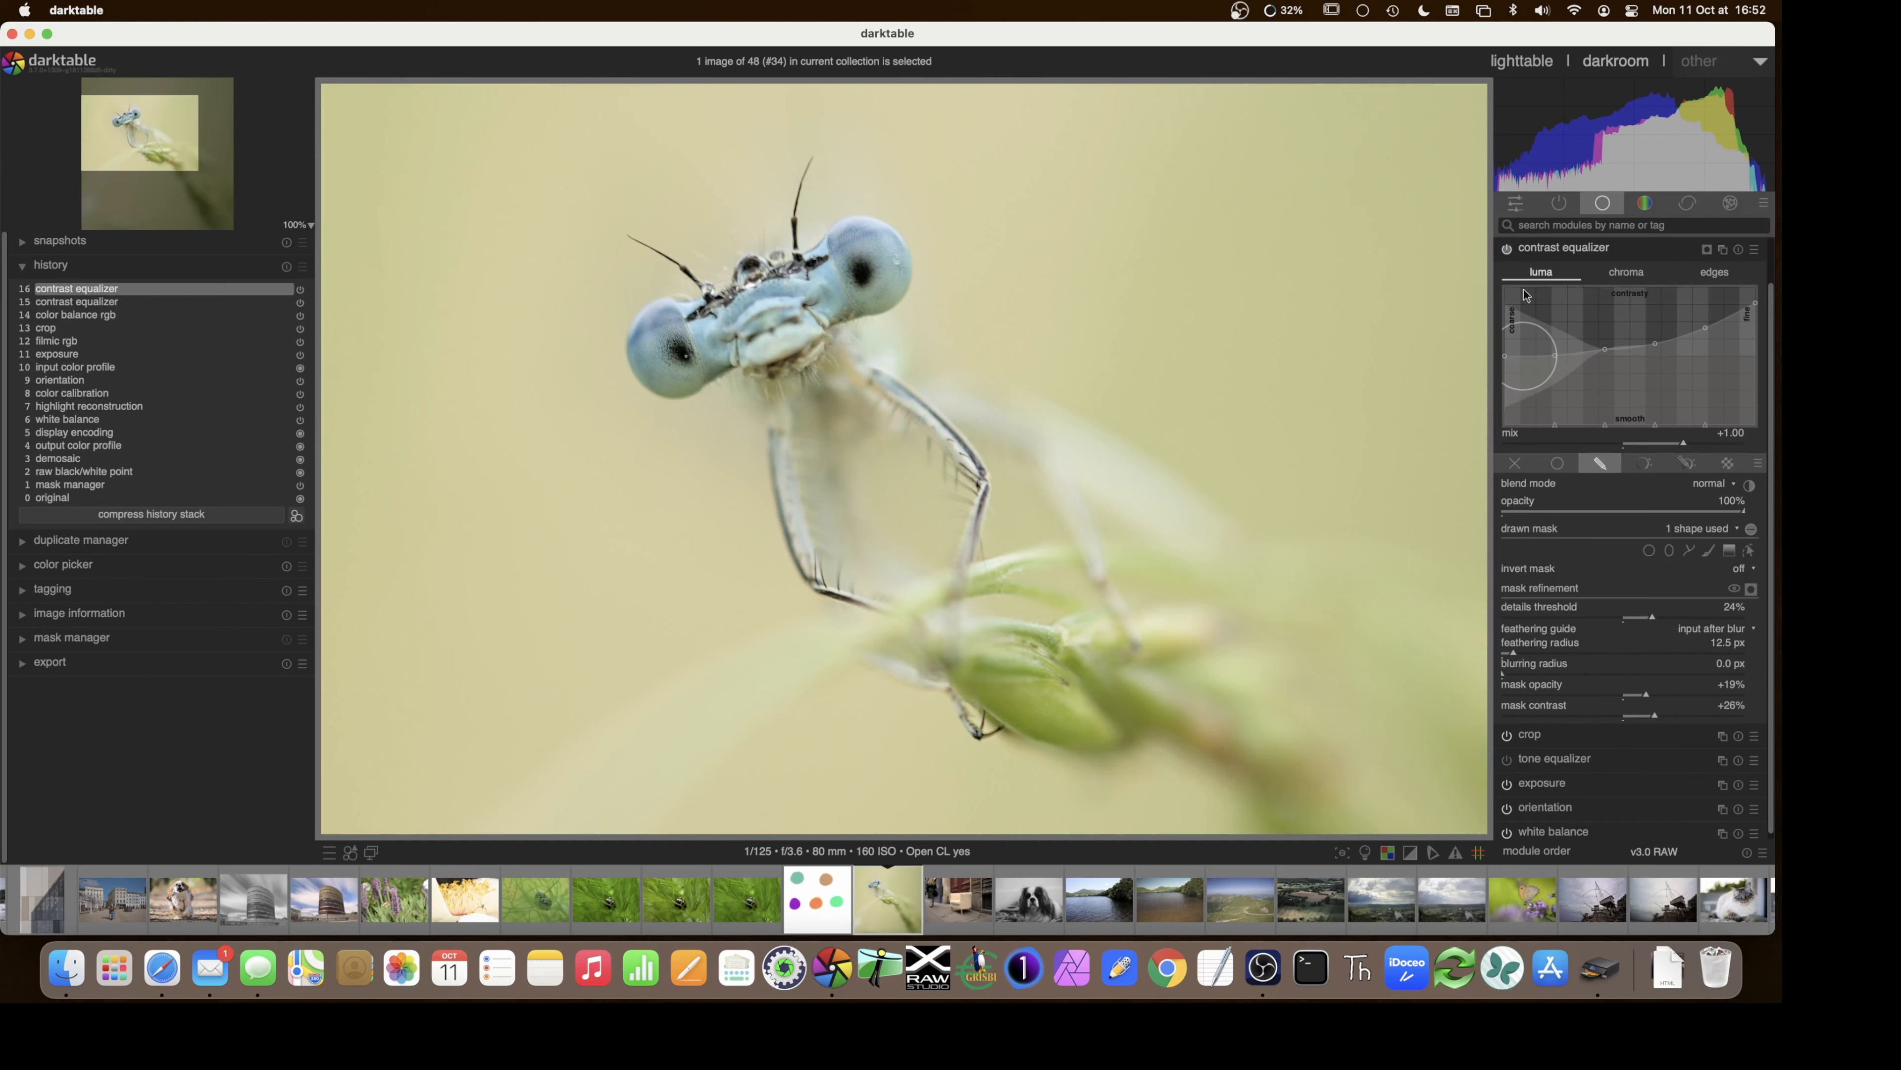
# - Close the contrast equalizer and add a new color balance rgb instance with a drawn mask containing no shapes
pyautogui.click(1556, 249)
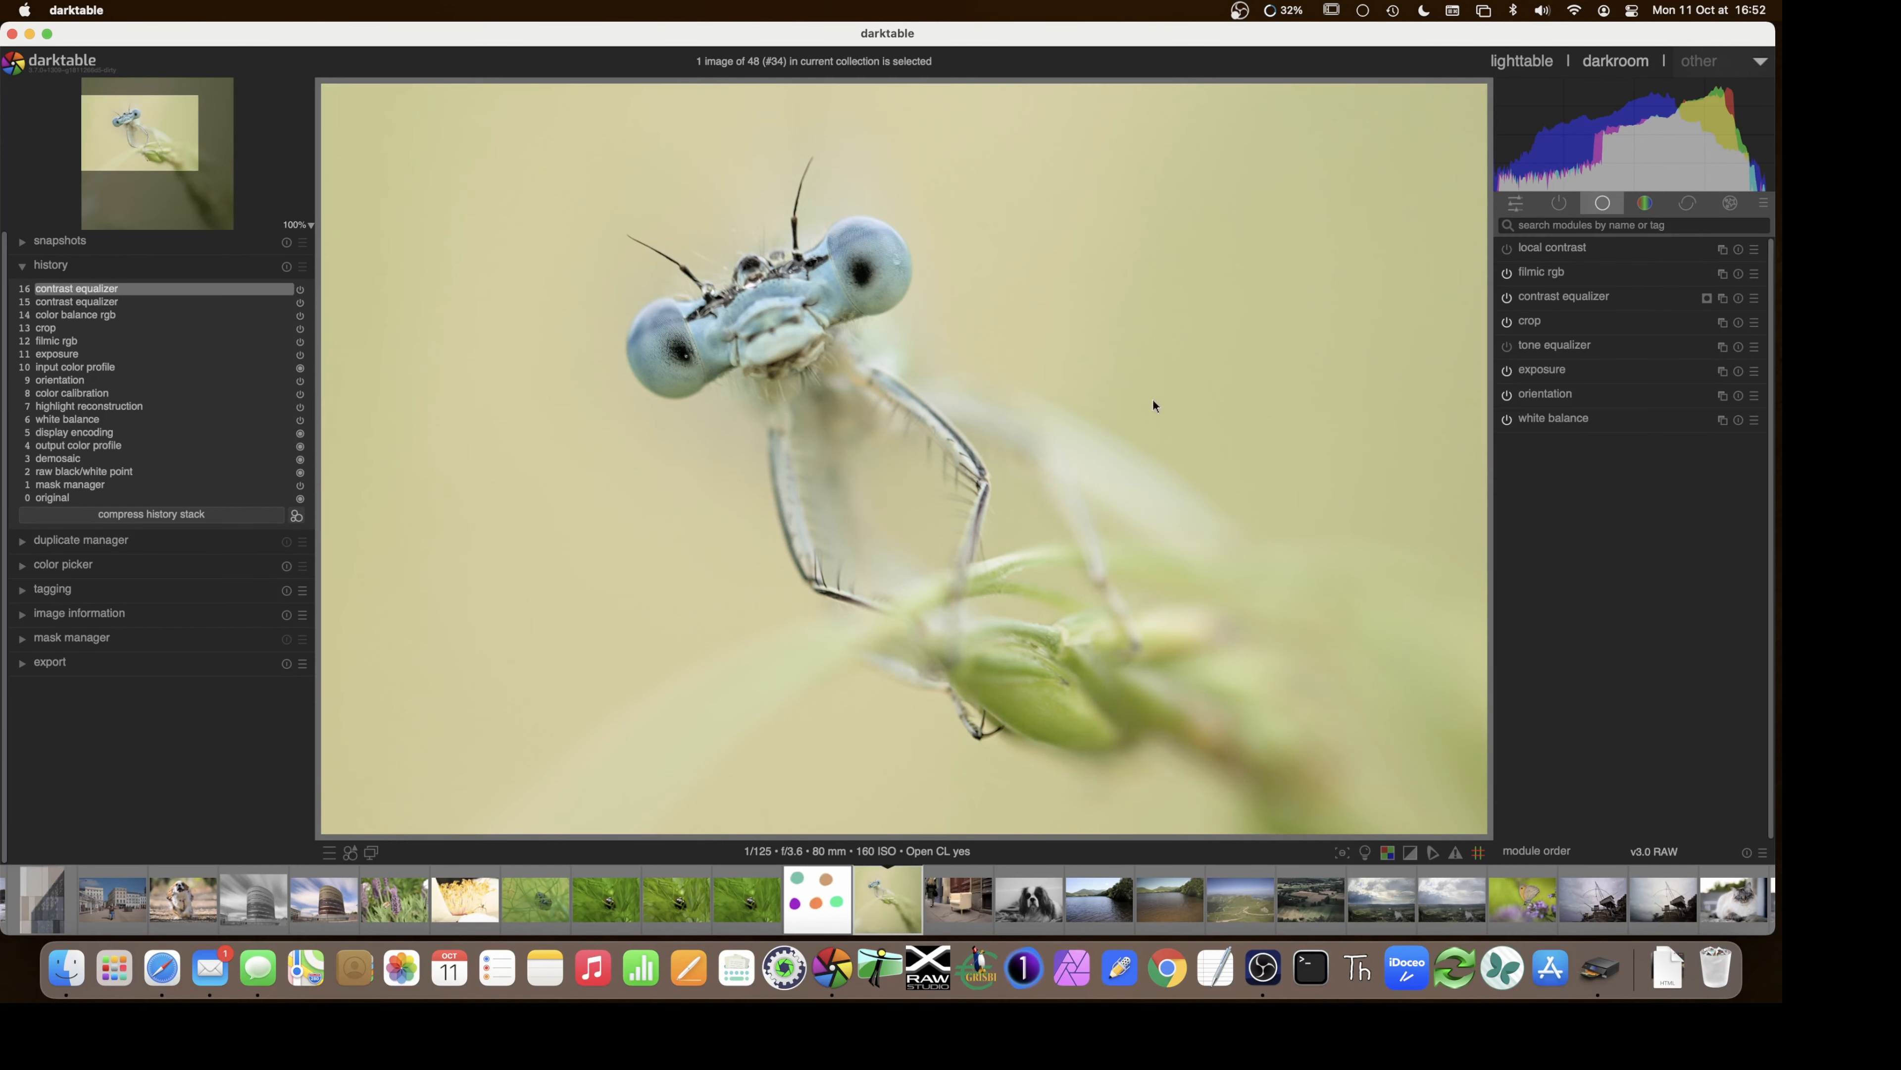
pyautogui.scroll(-4, 1153, 400)
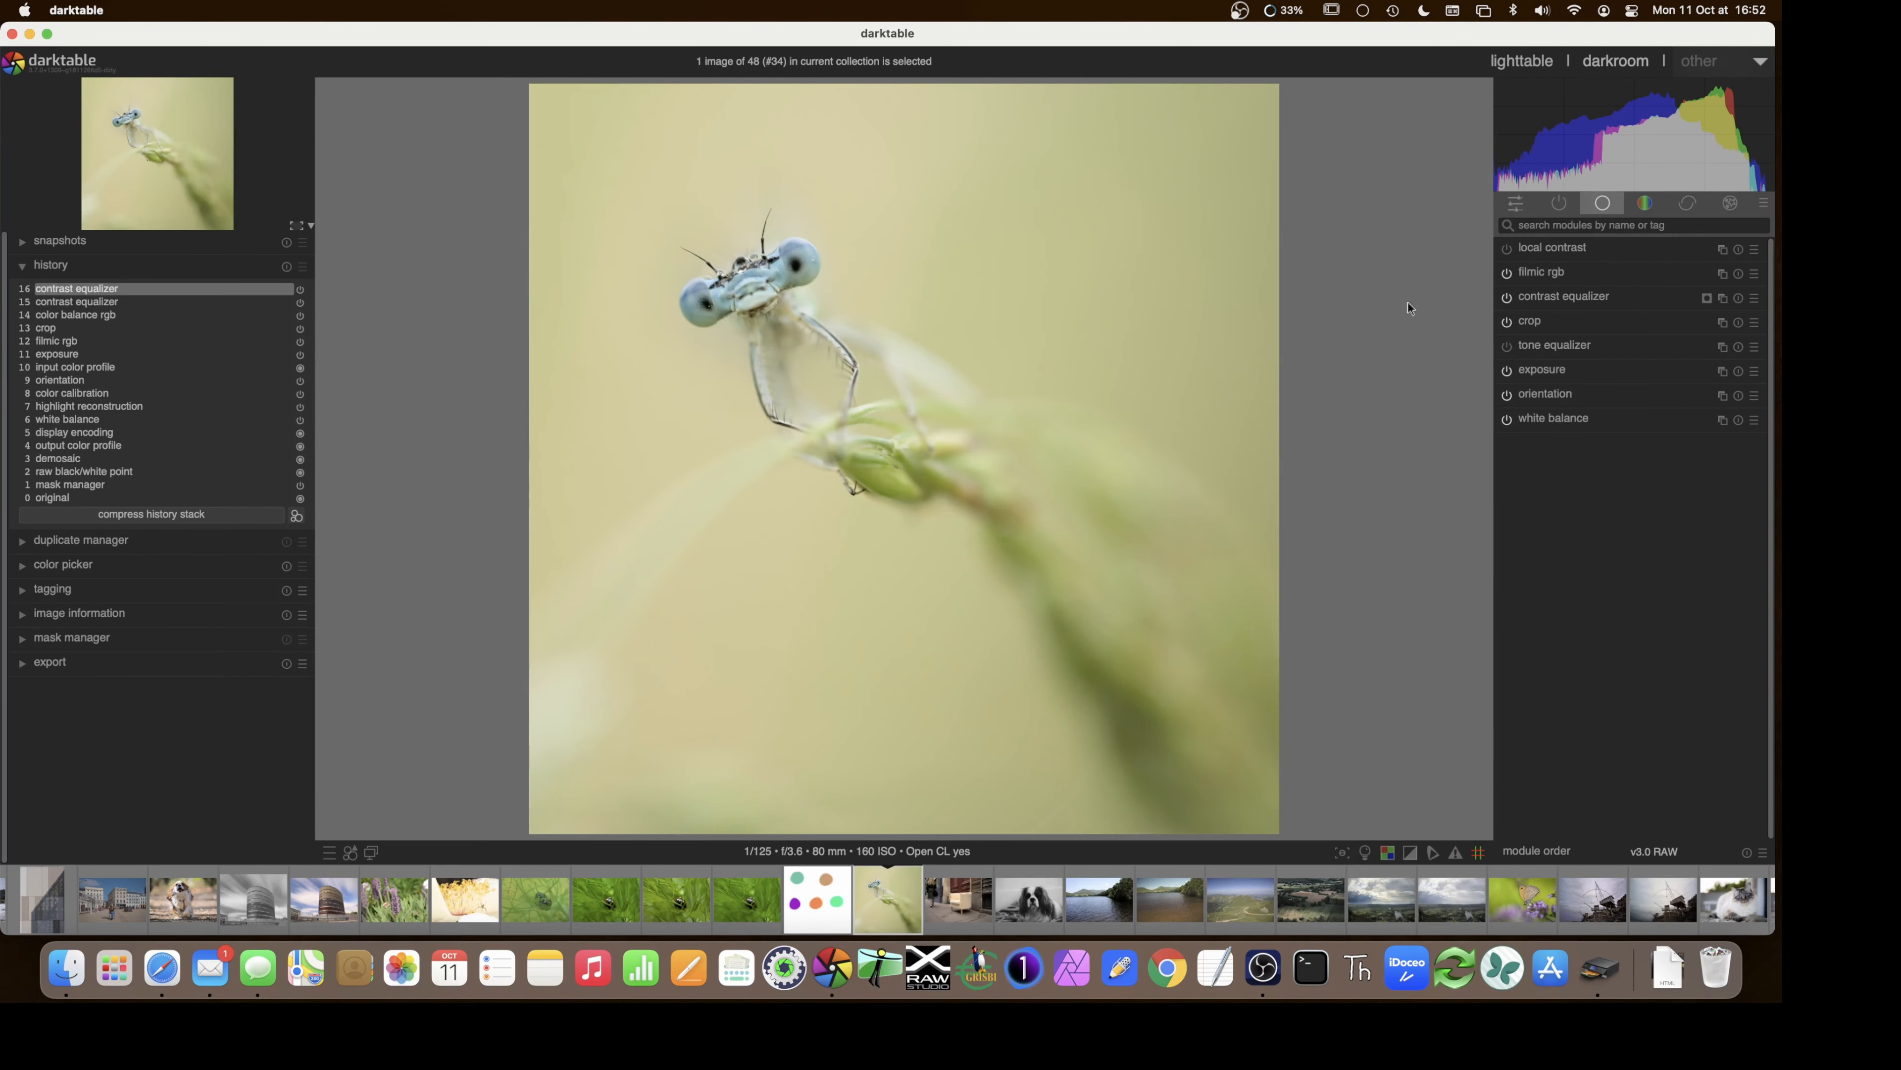
pyautogui.click(1647, 203)
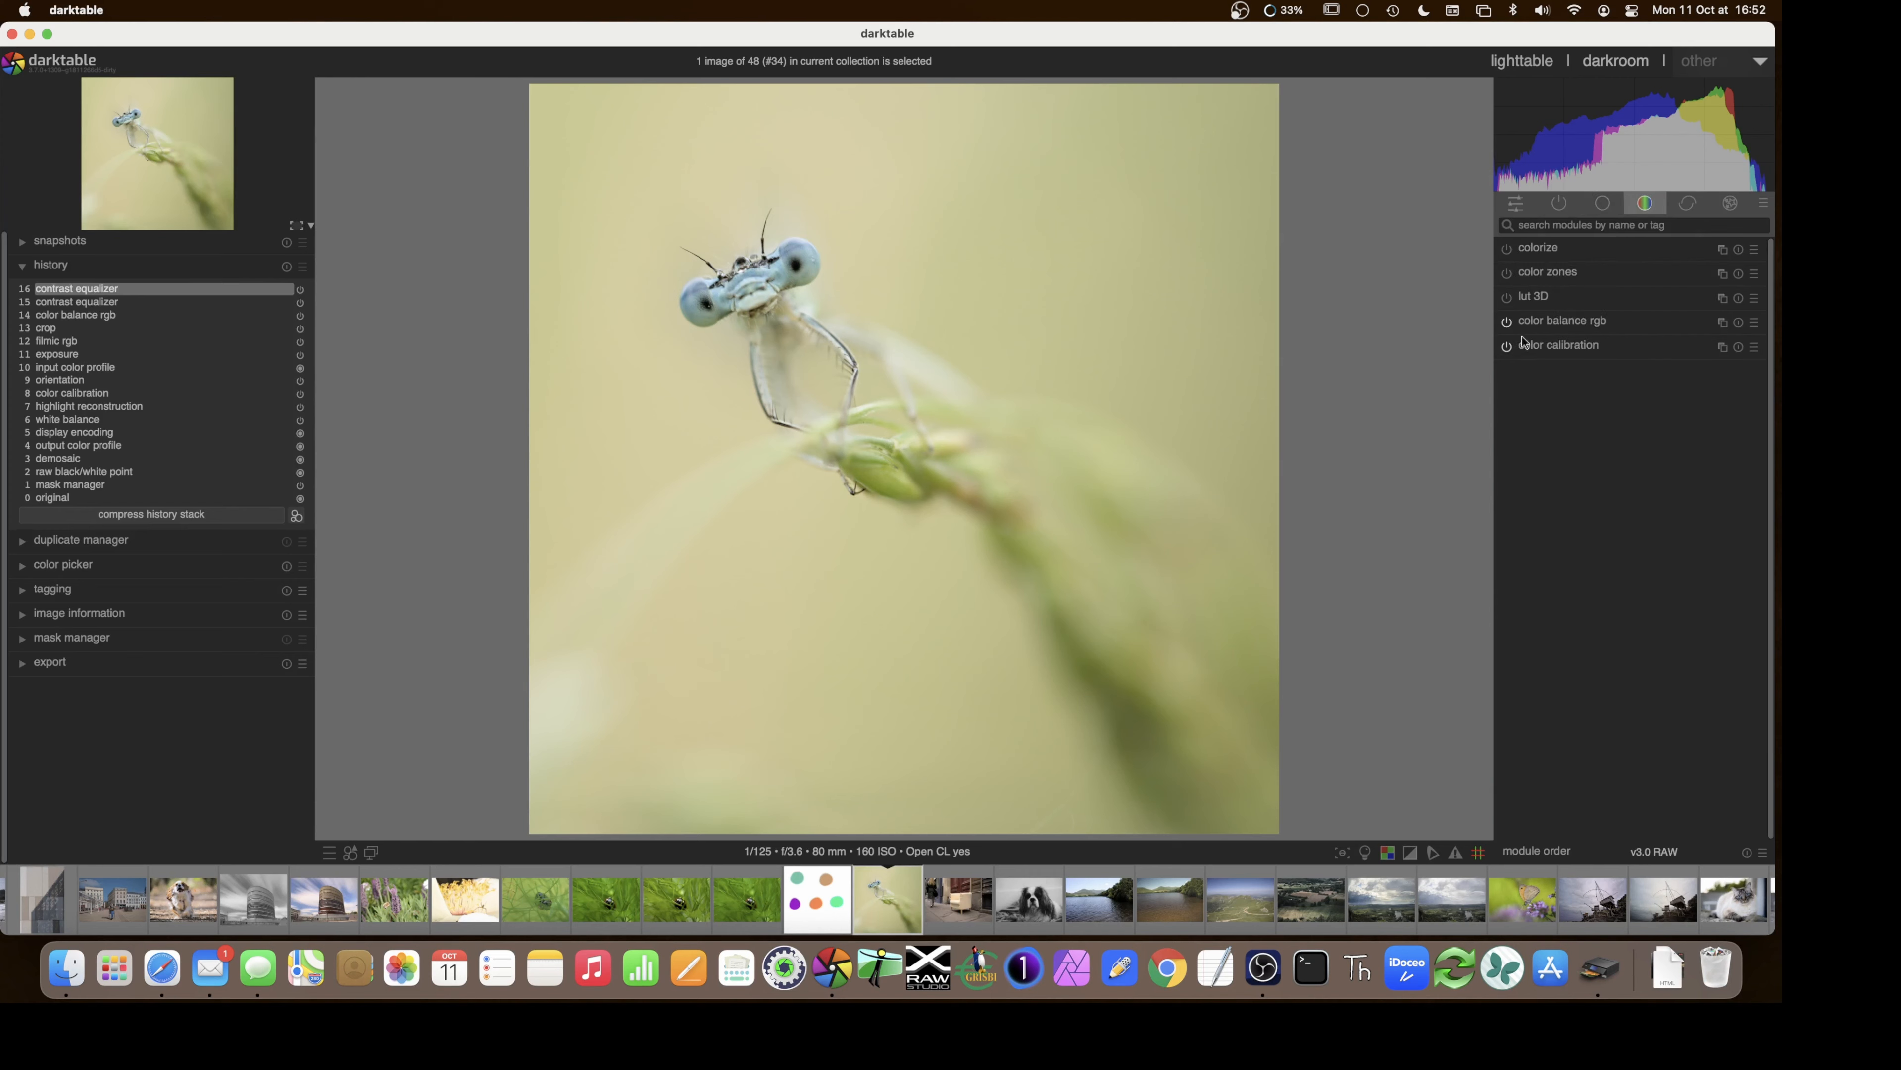
pyautogui.click(1722, 323)
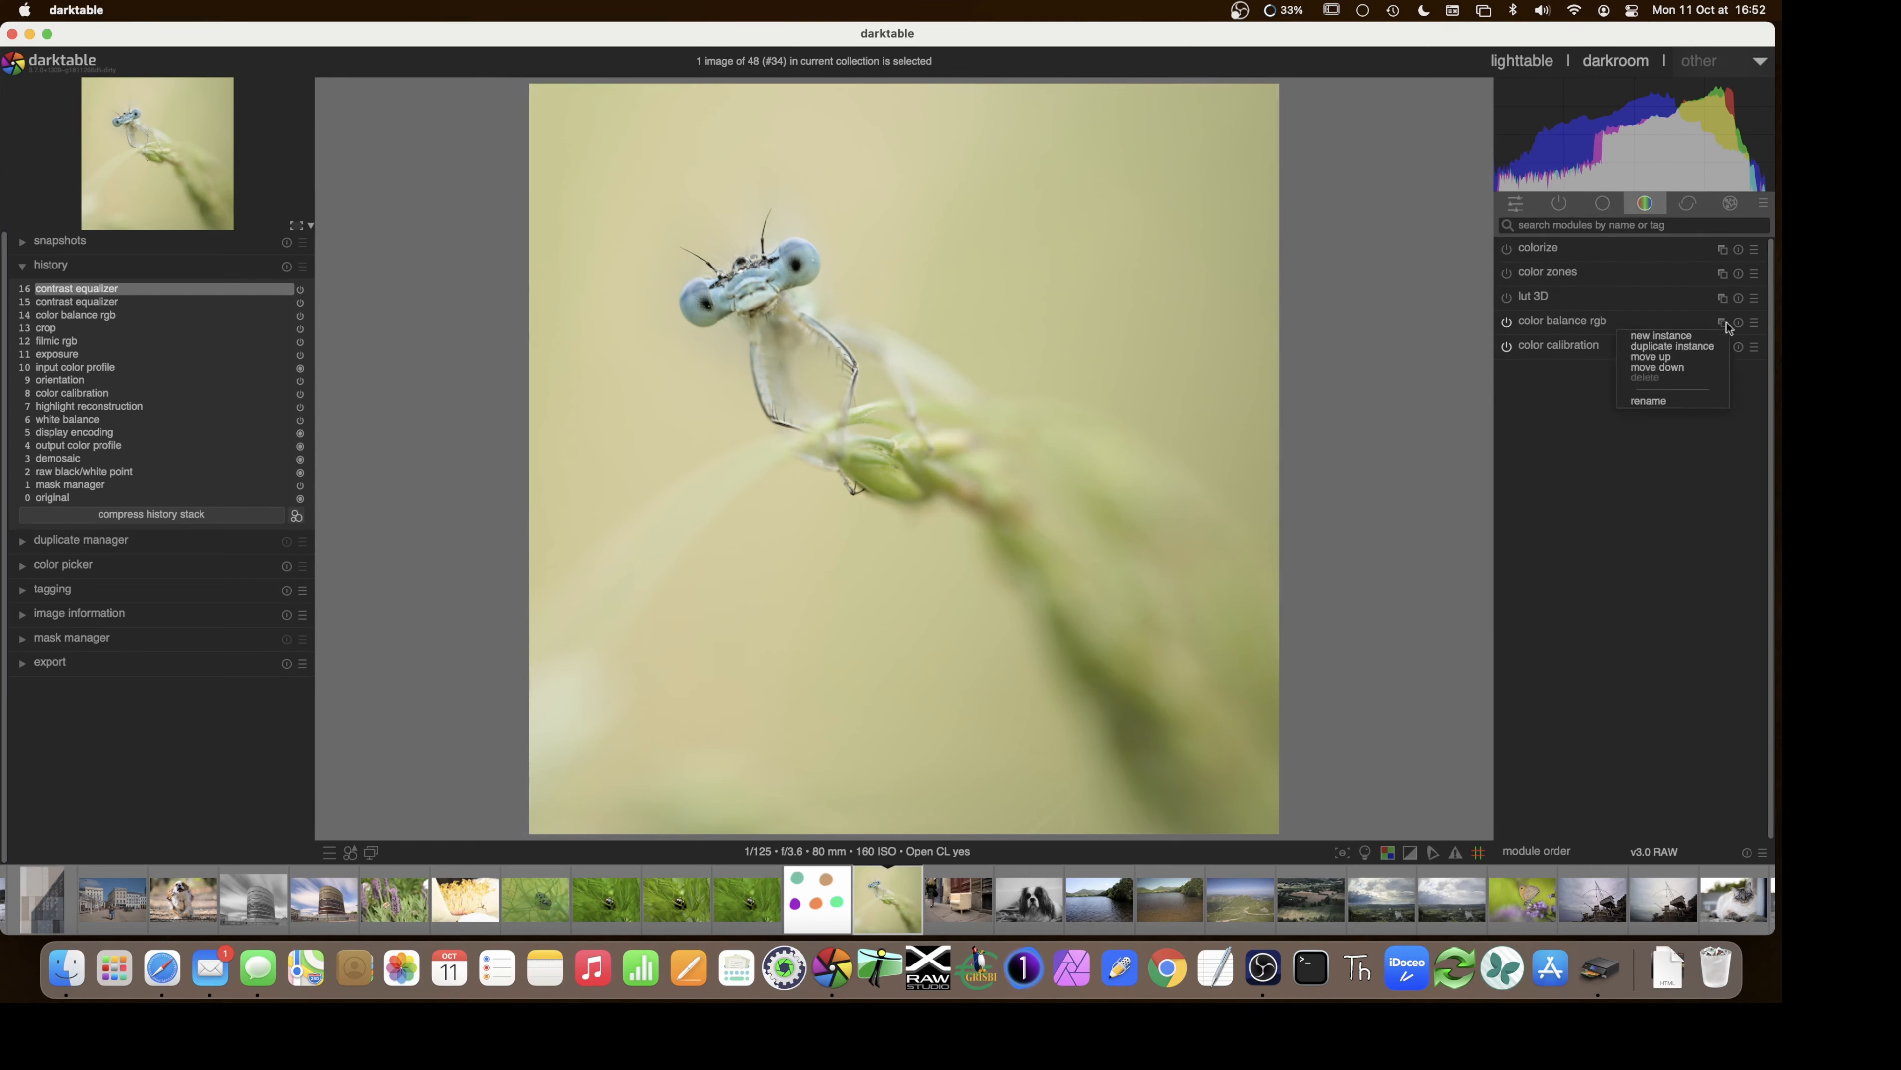
pyautogui.click(1699, 336)
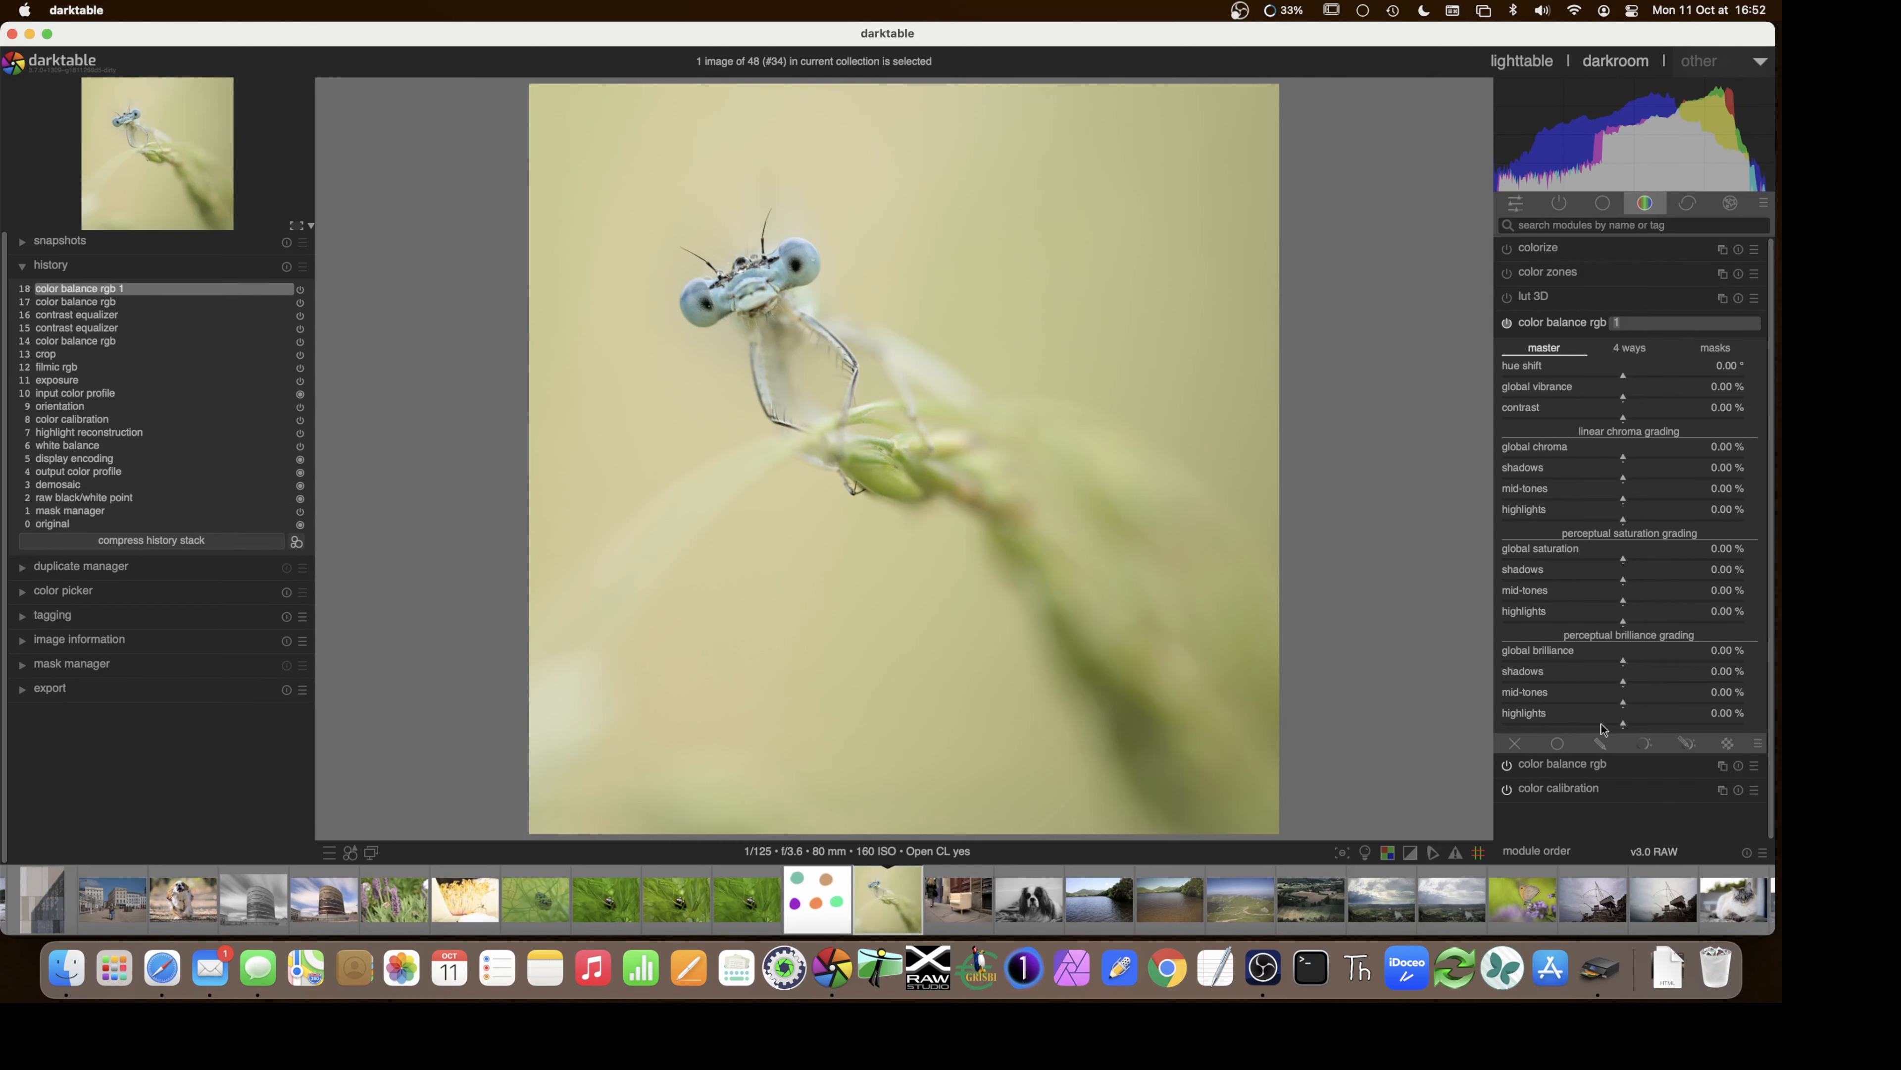
pyautogui.click(1600, 743)
pyautogui.scroll(-3, 1523, 469)
pyautogui.scroll(-2, 1522, 469)
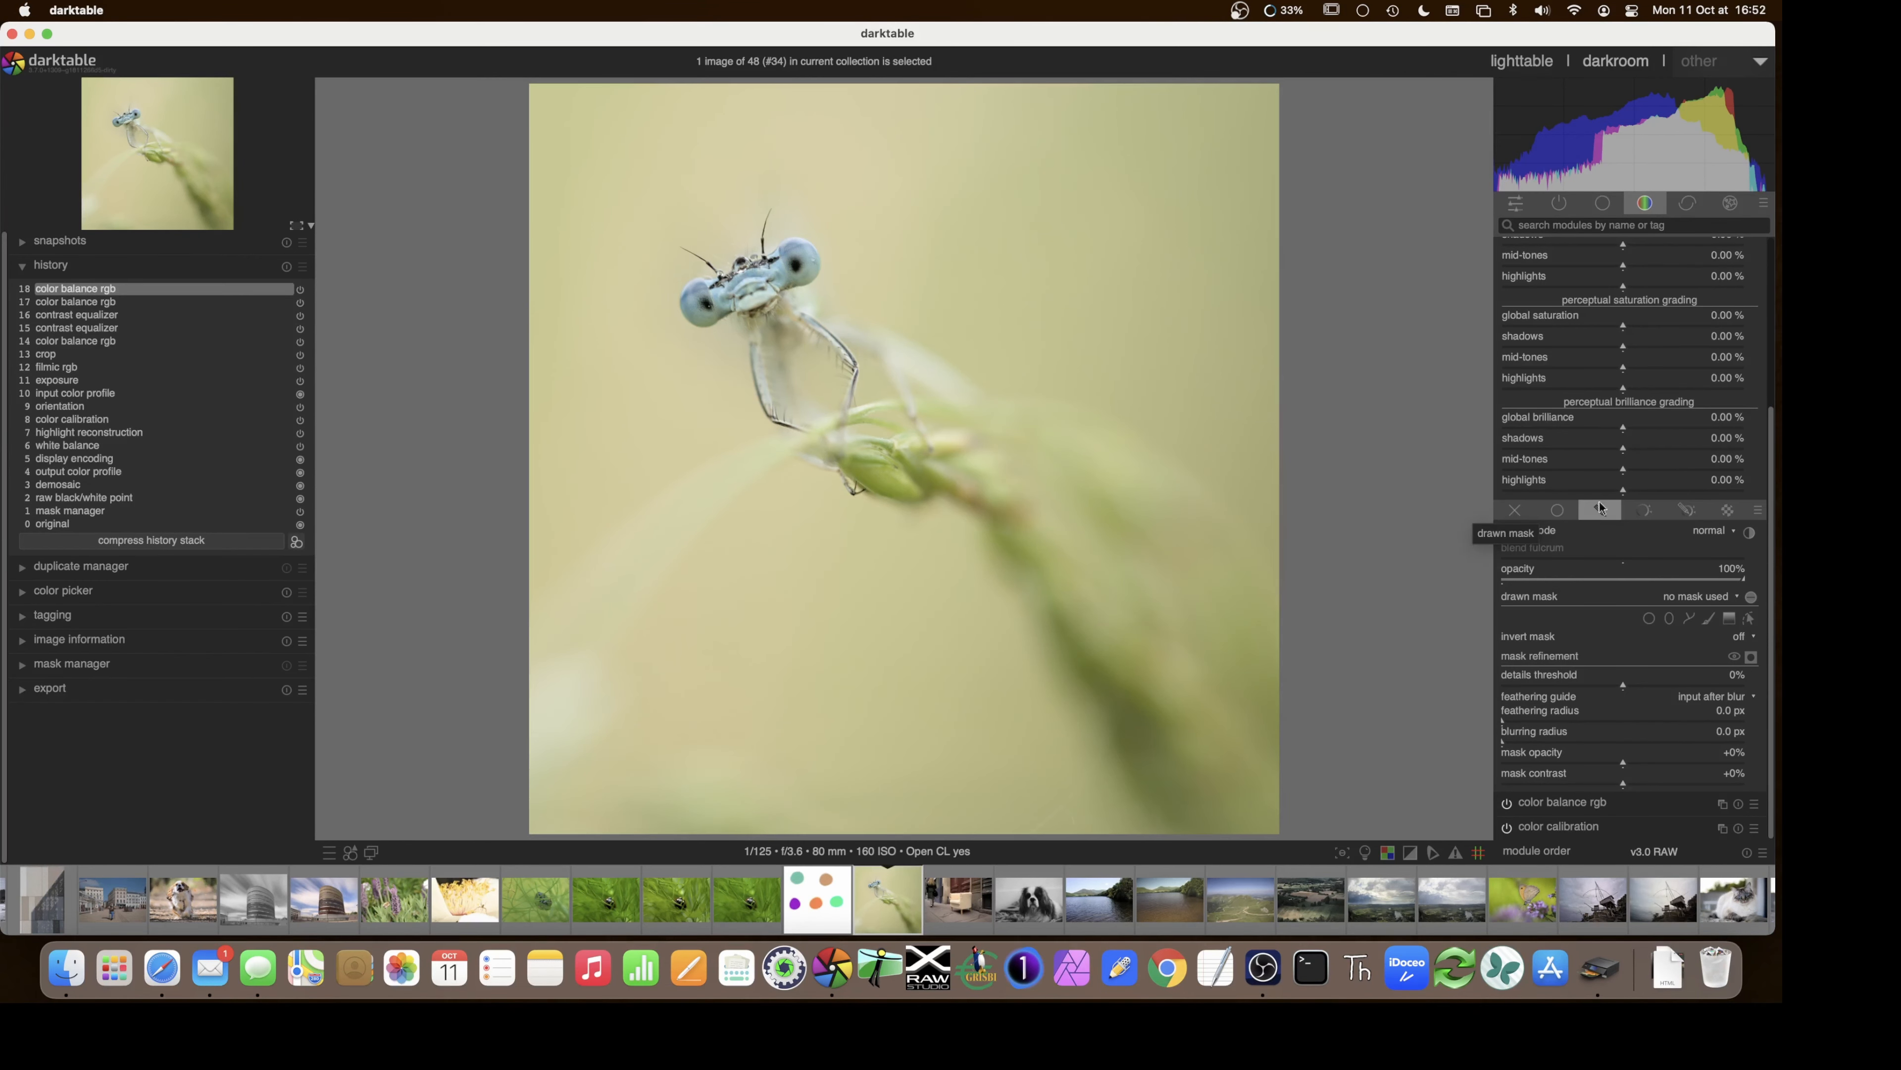
# - Display the new instance's mask and lower its details threshold to -87% to restrict it to the low-detail background
pyautogui.click(1751, 657)
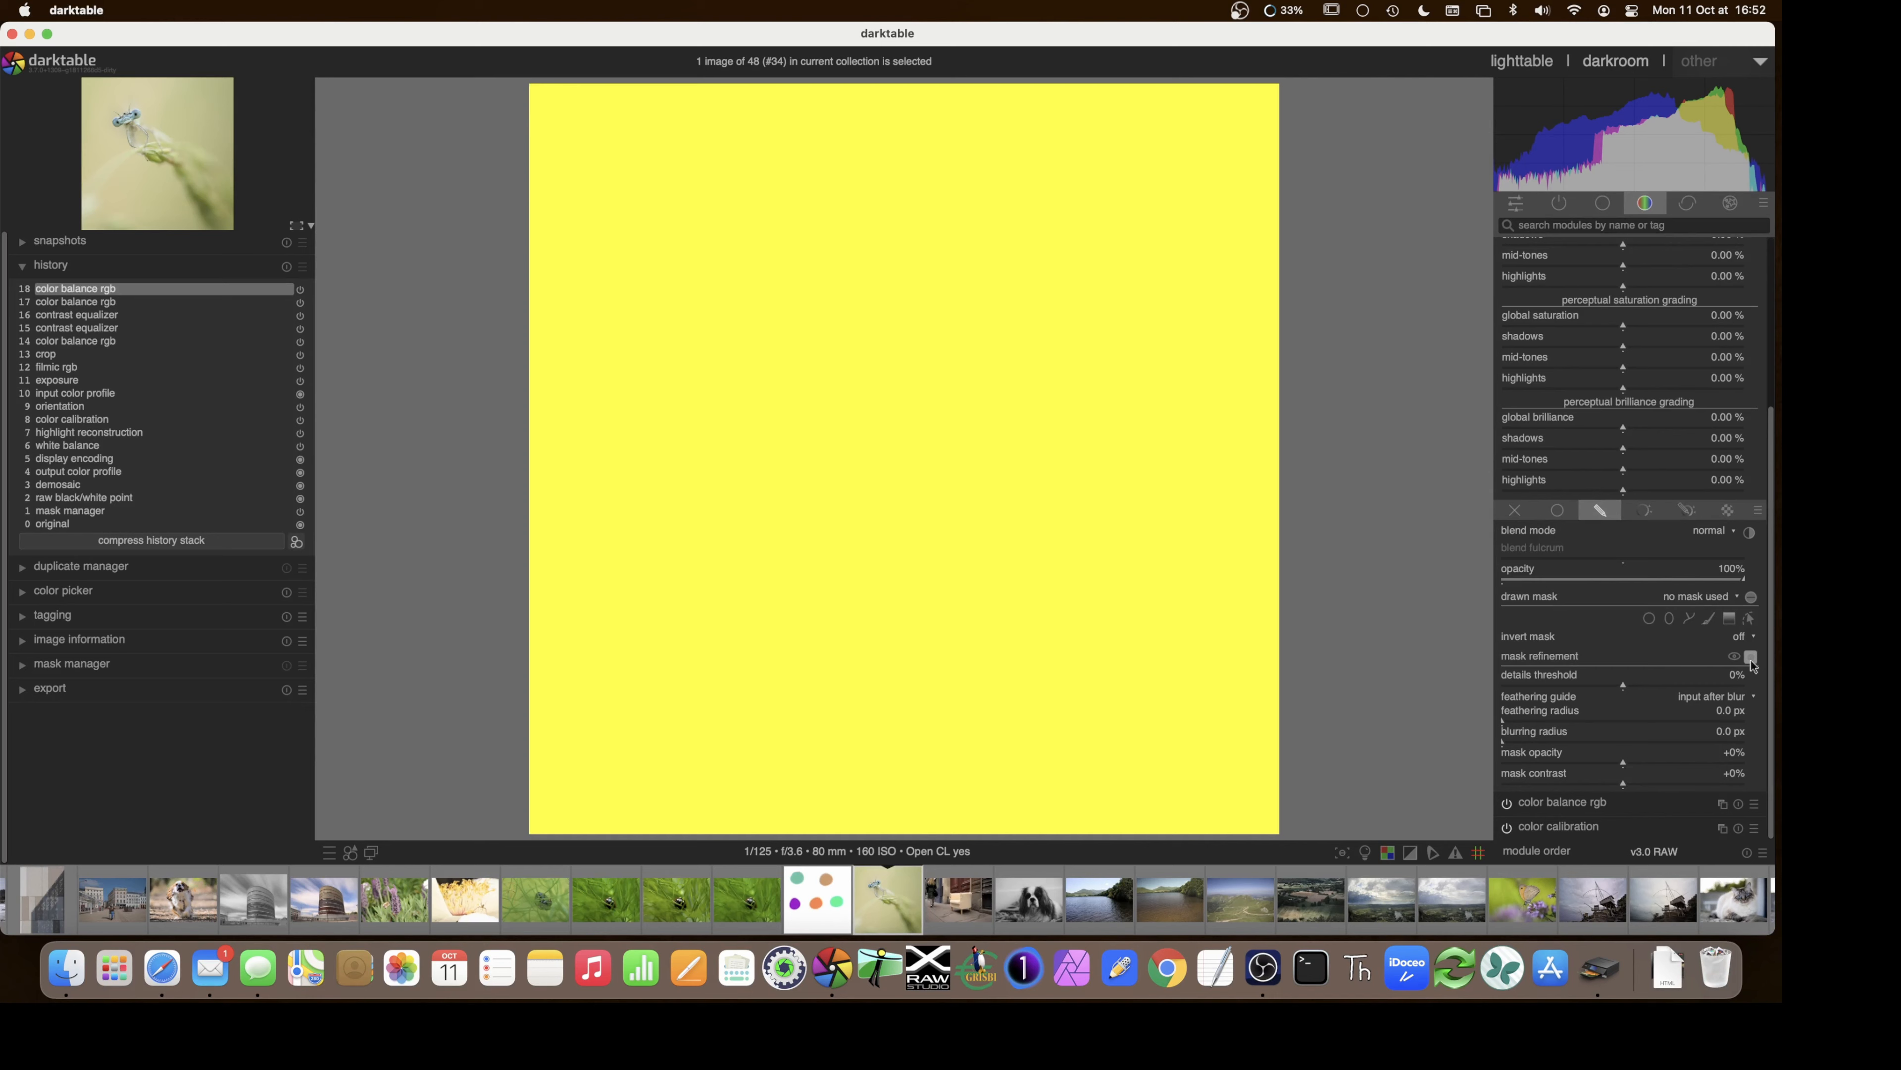
pyautogui.click(1751, 660)
pyautogui.click(1750, 660)
pyautogui.moveTo(1622, 685); pyautogui.dragTo(1519, 686)
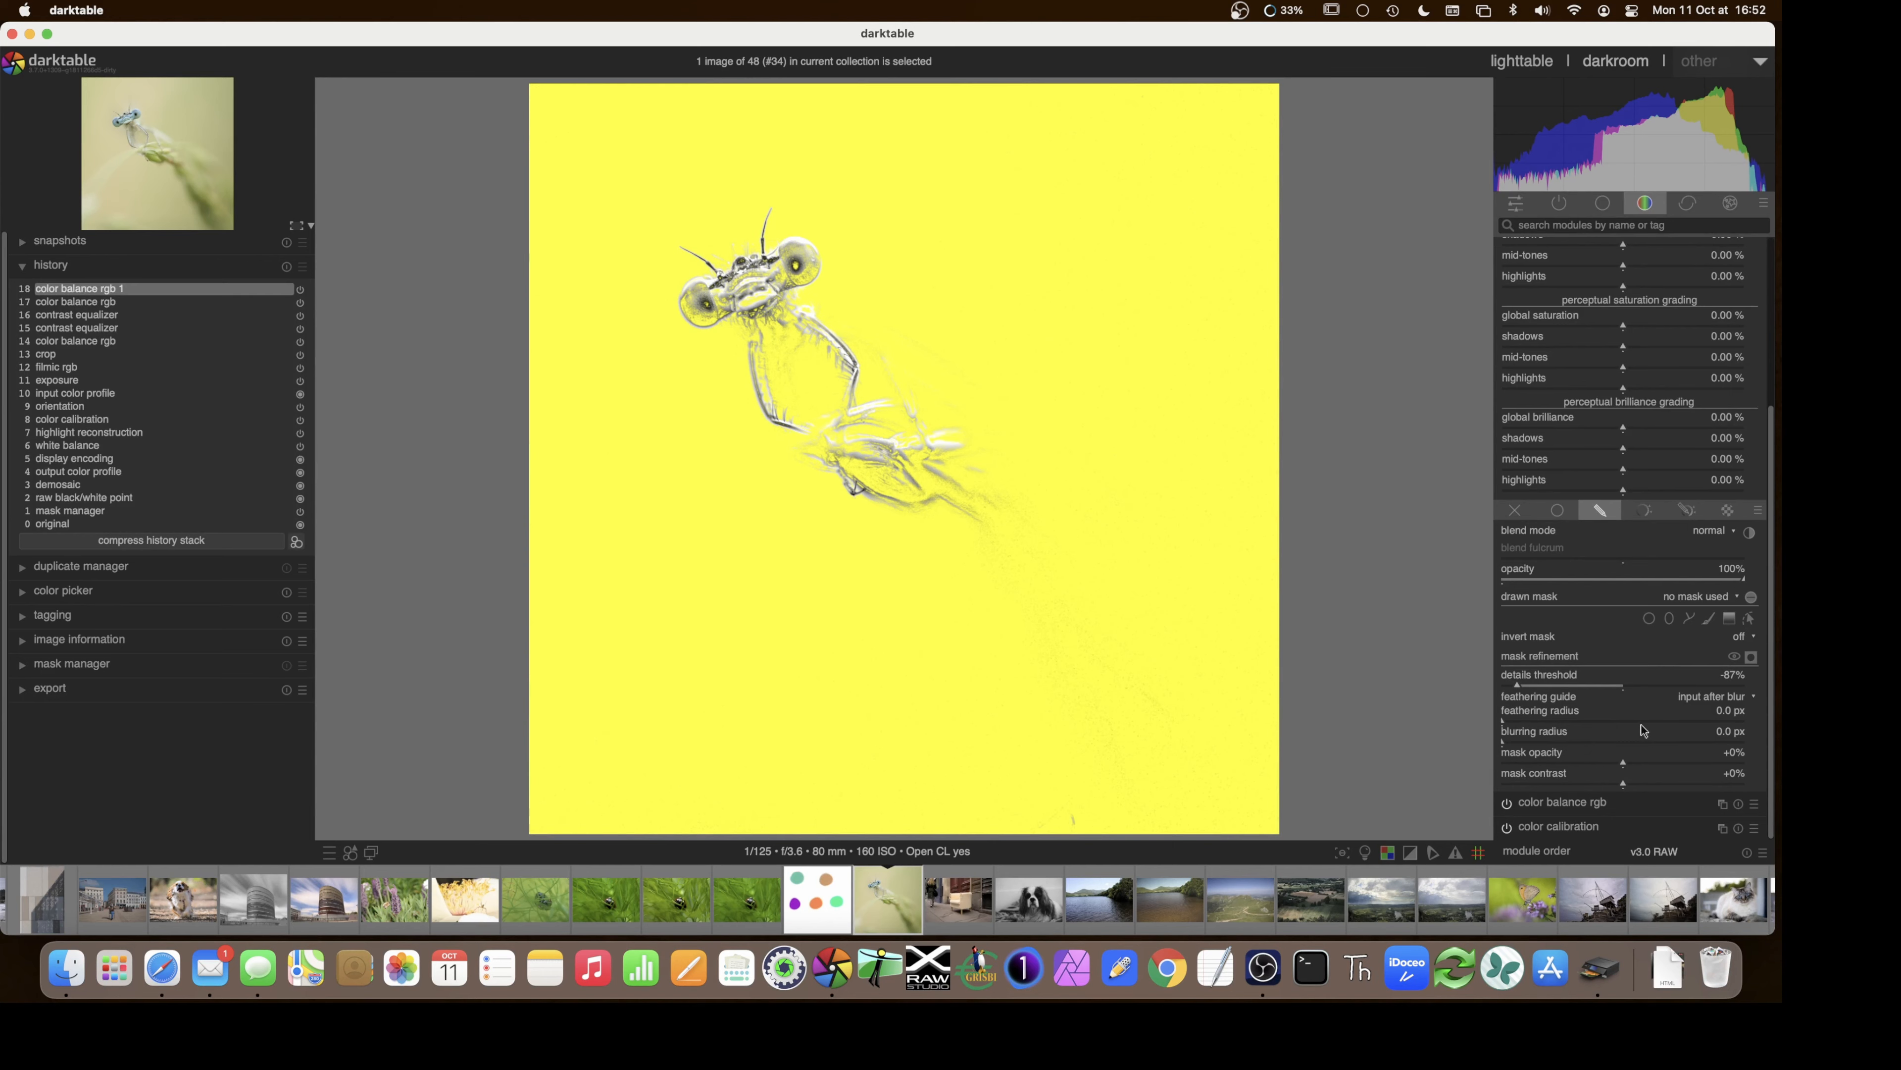
# - Refine the background mask with a 35.7 px feathering radius, +54% contrast, -40% mask opacity and a 22.9 px blurring radius
pyautogui.click(1526, 721)
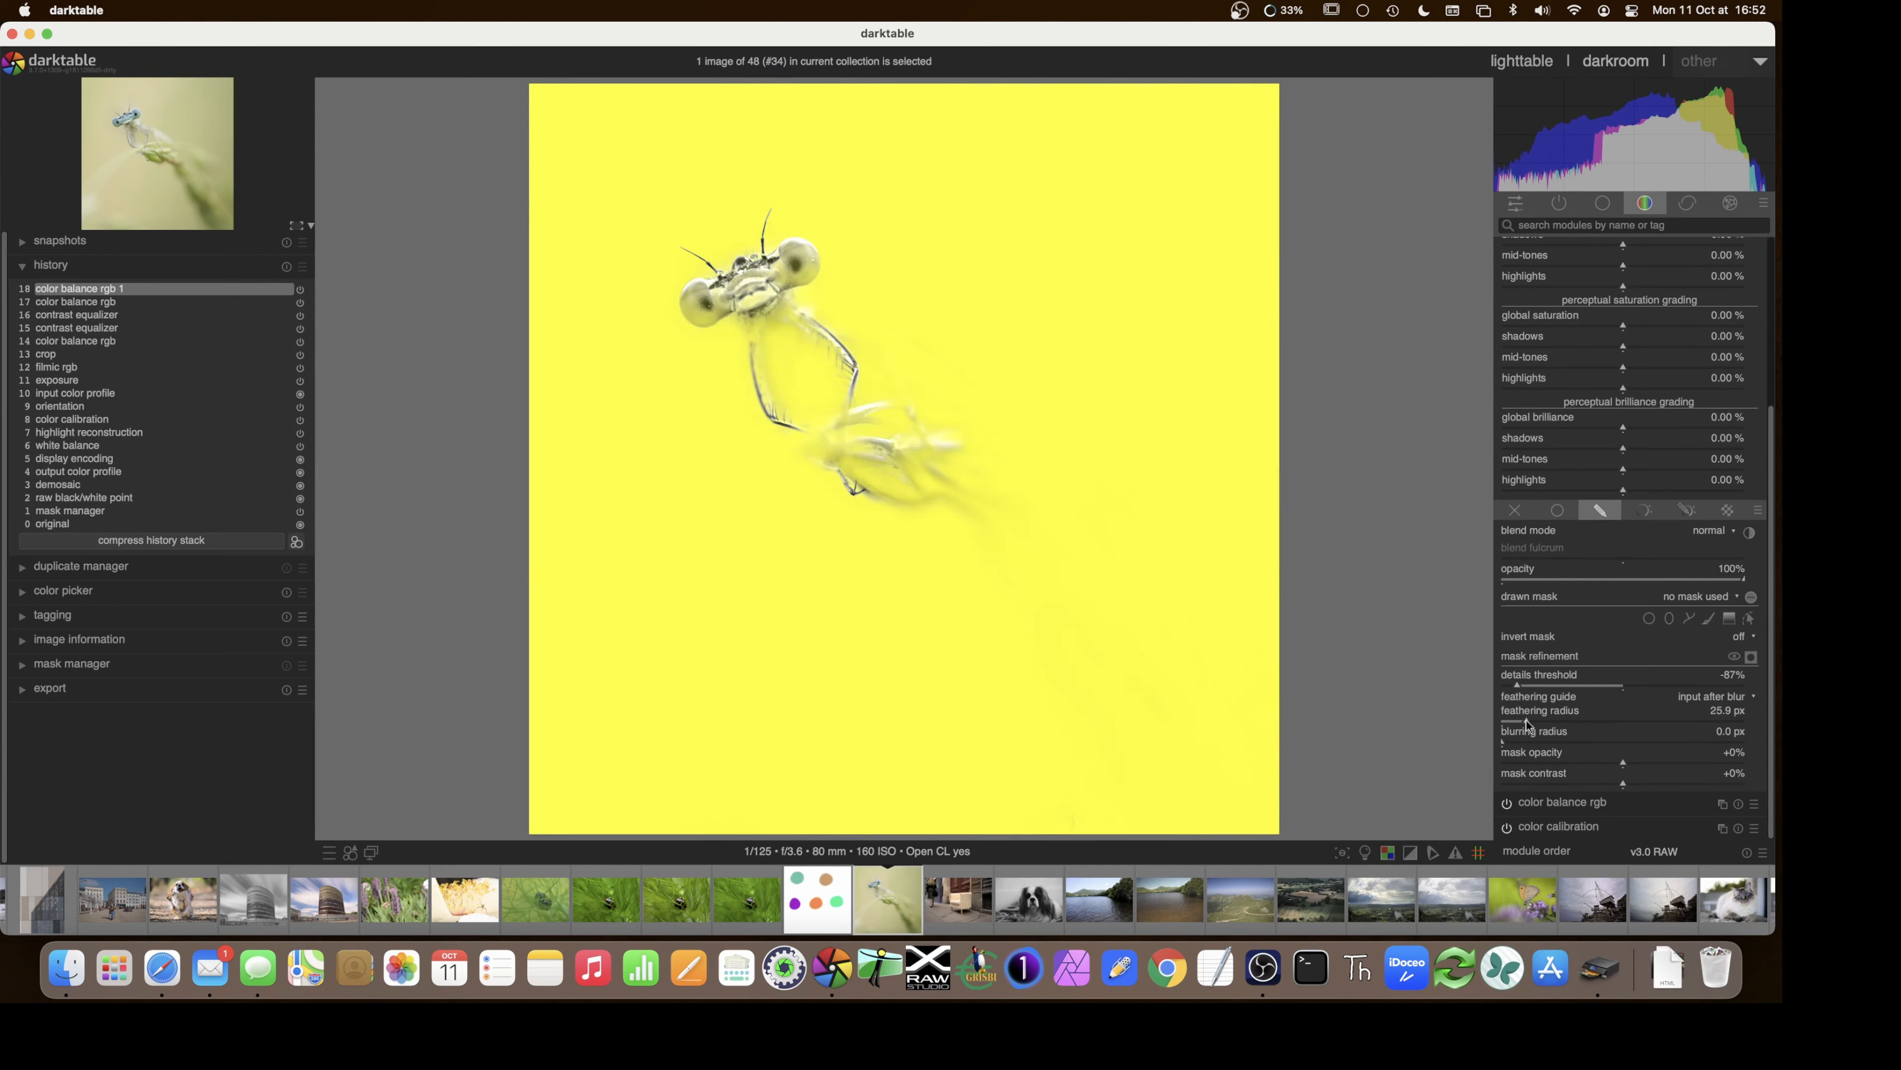
pyautogui.click(1536, 721)
pyautogui.click(1679, 784)
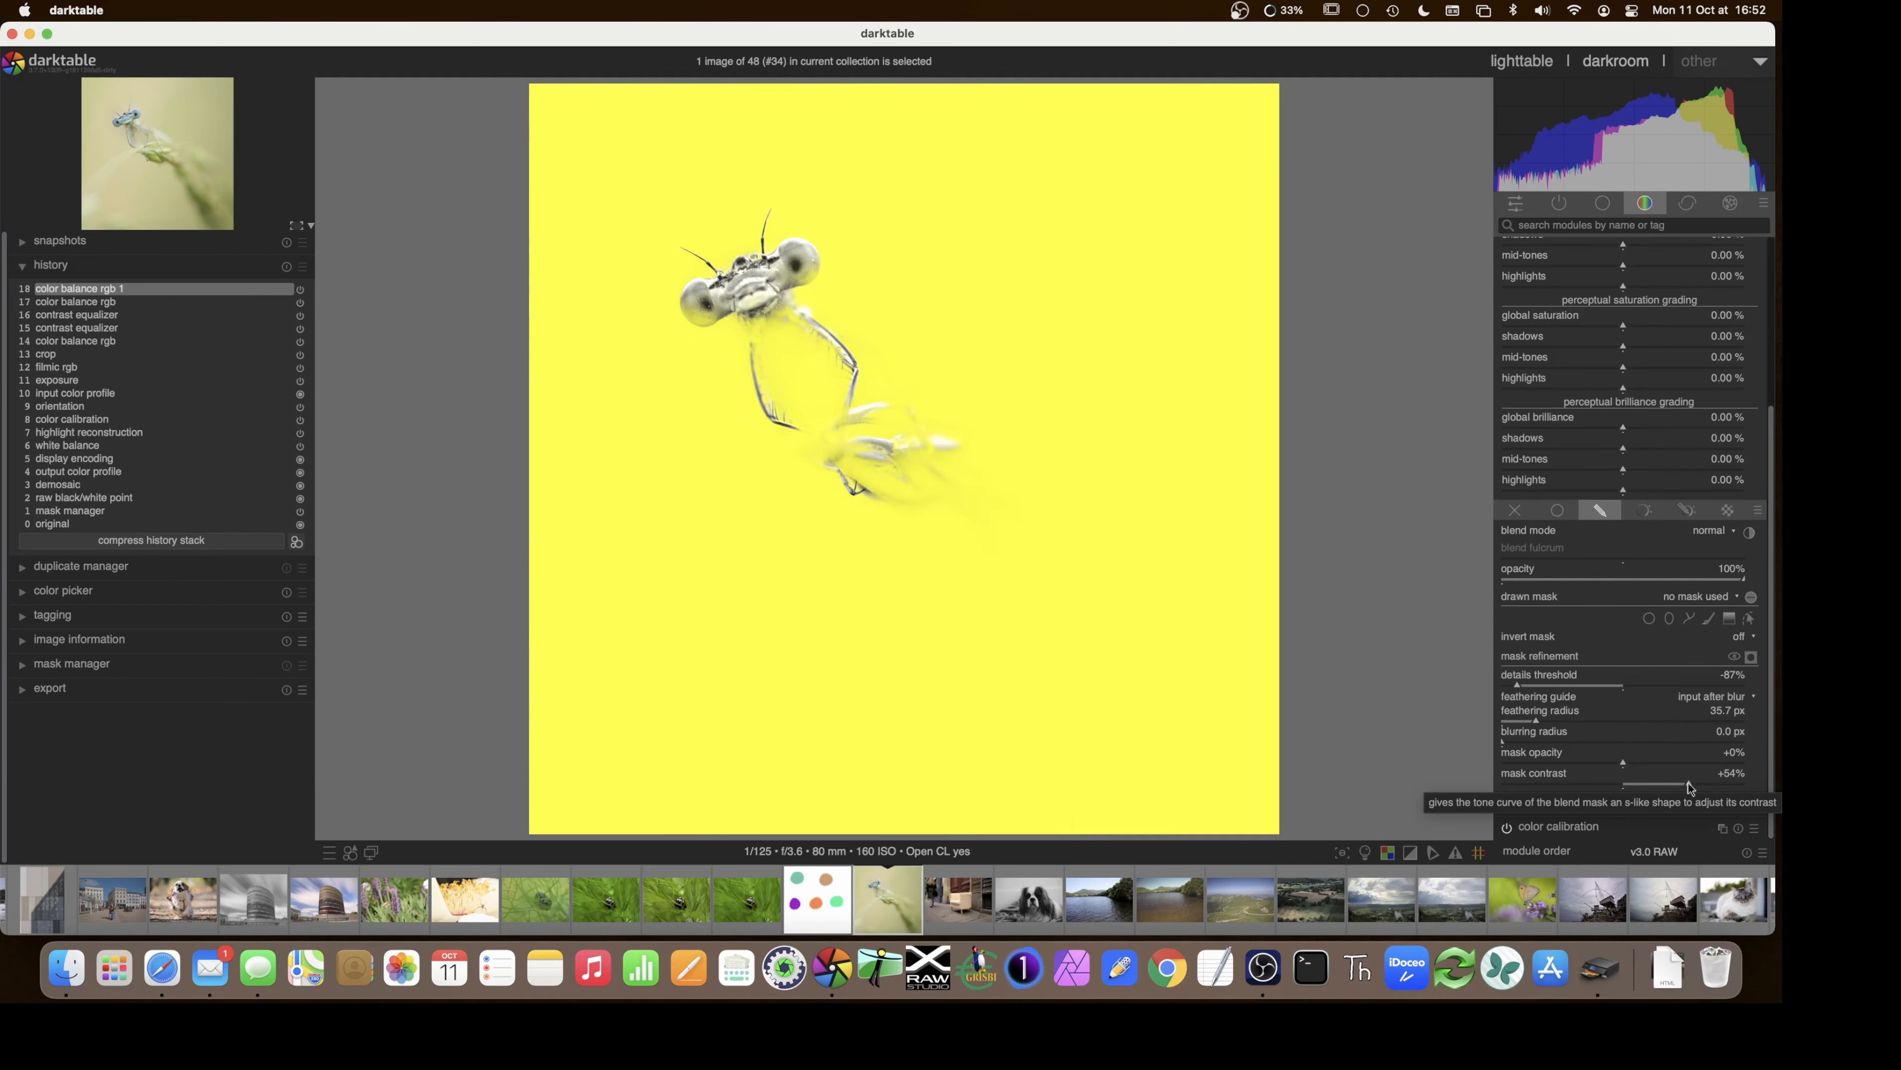
pyautogui.moveTo(1624, 762); pyautogui.dragTo(1580, 764)
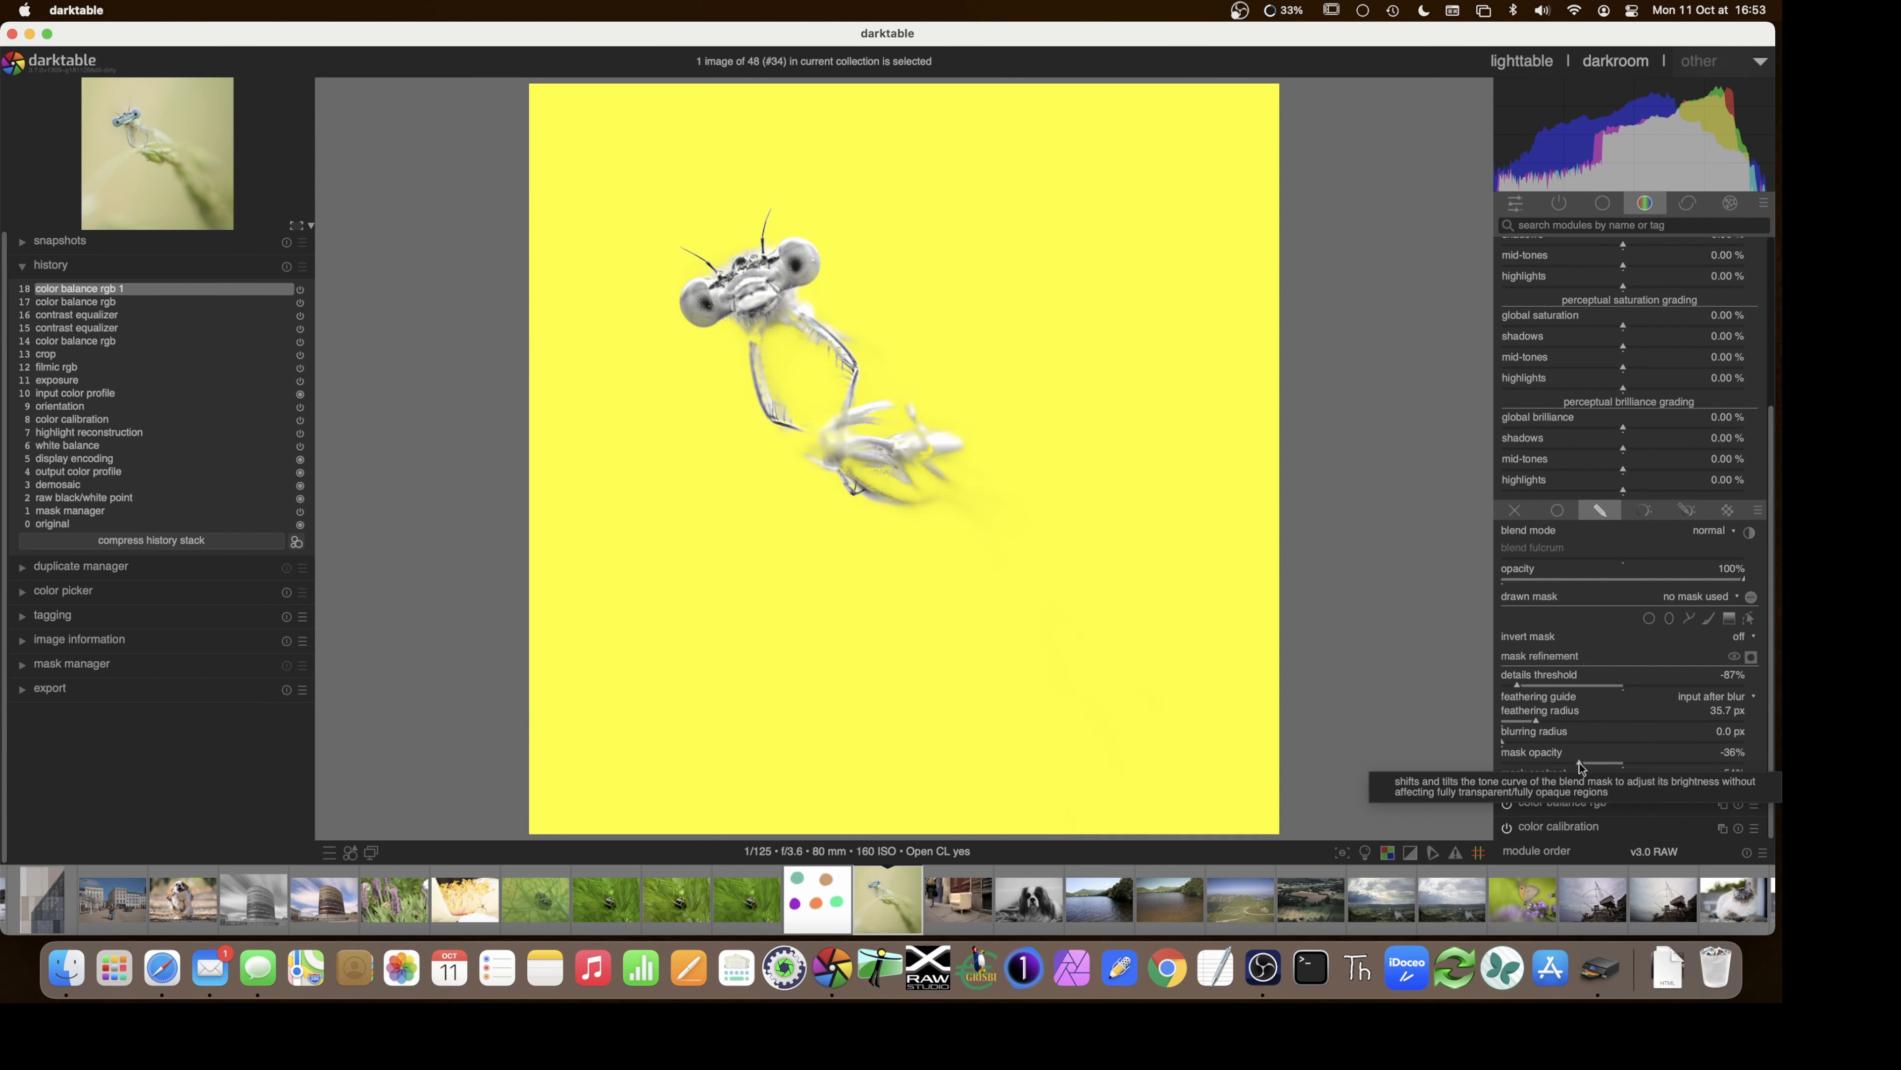
pyautogui.moveTo(1578, 762)
pyautogui.mouseDown()
pyautogui.moveTo(1559, 765)
pyautogui.moveTo(1576, 763)
pyautogui.mouseUp()
pyautogui.scroll(-1, 1577, 767)
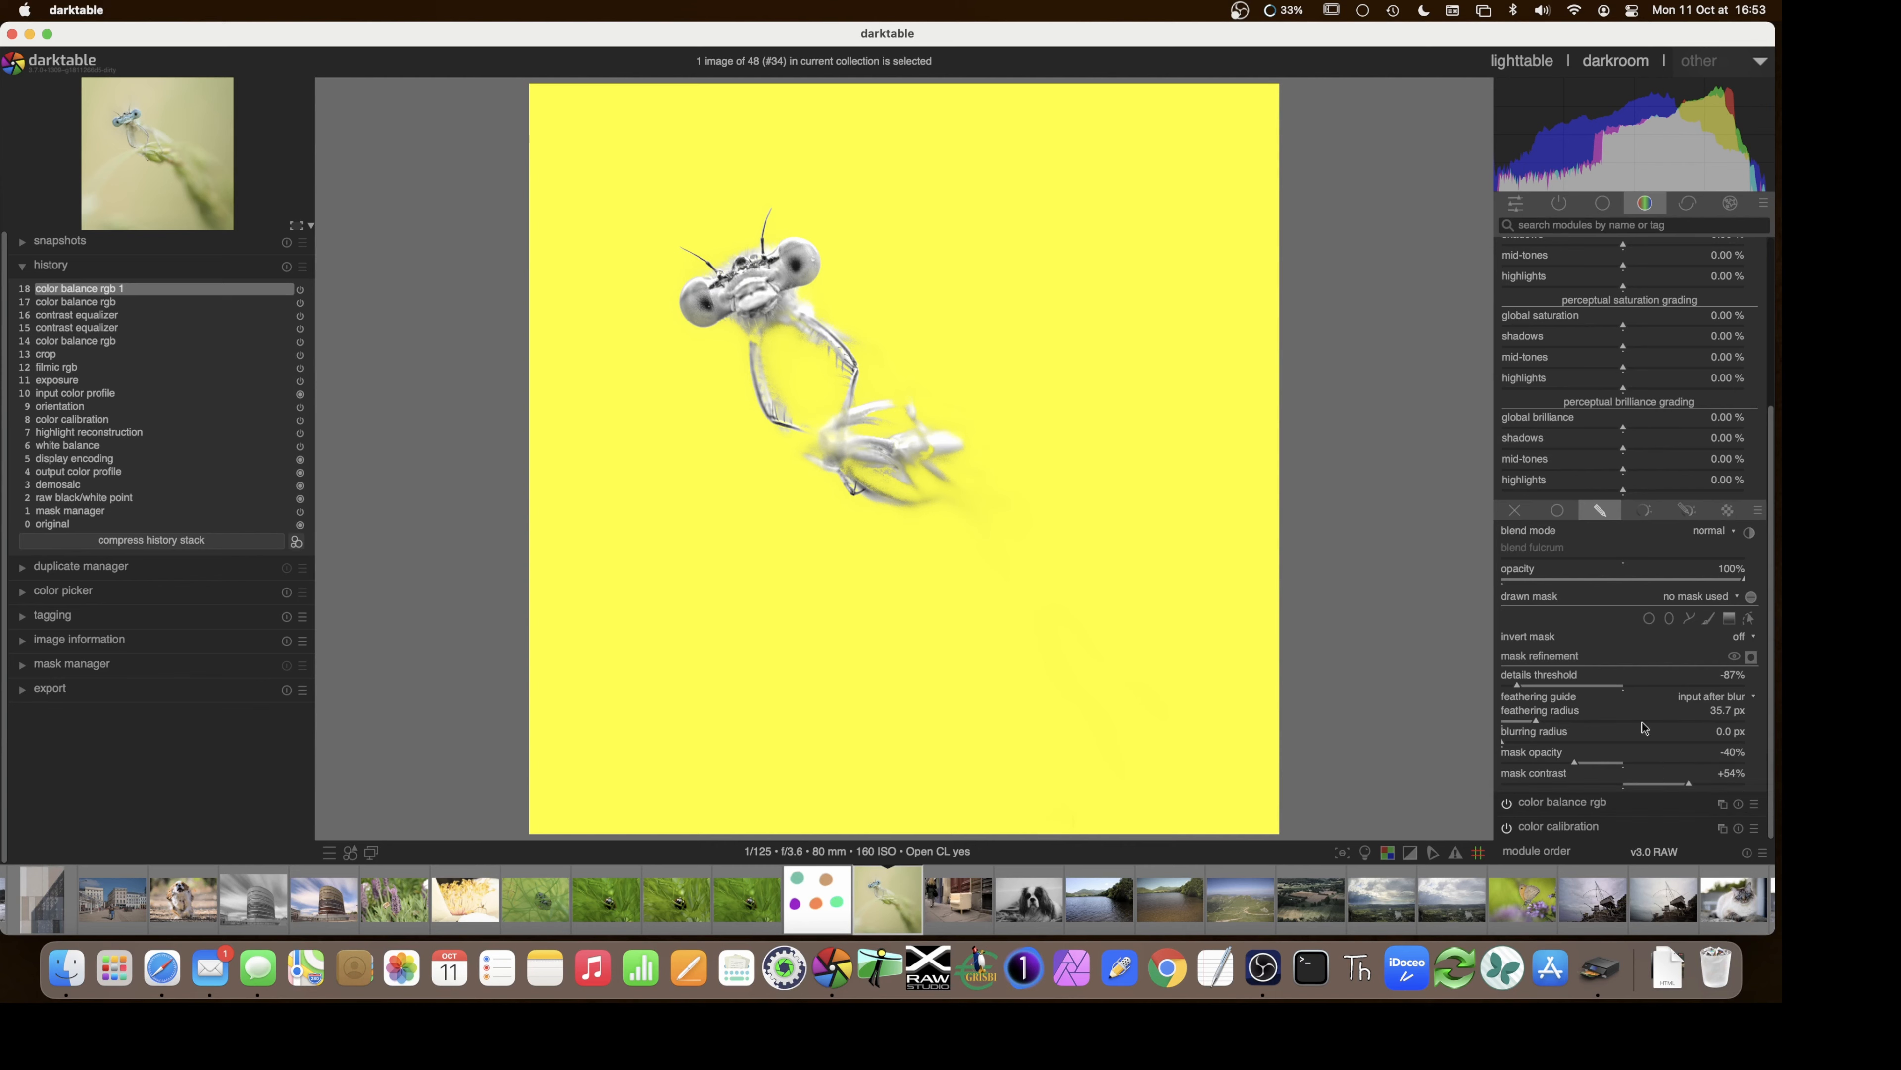
pyautogui.click(1537, 740)
pyautogui.moveTo(1537, 741)
pyautogui.mouseDown()
pyautogui.moveTo(1581, 745)
pyautogui.moveTo(1535, 745)
pyautogui.moveTo(1557, 745)
pyautogui.mouseUp()
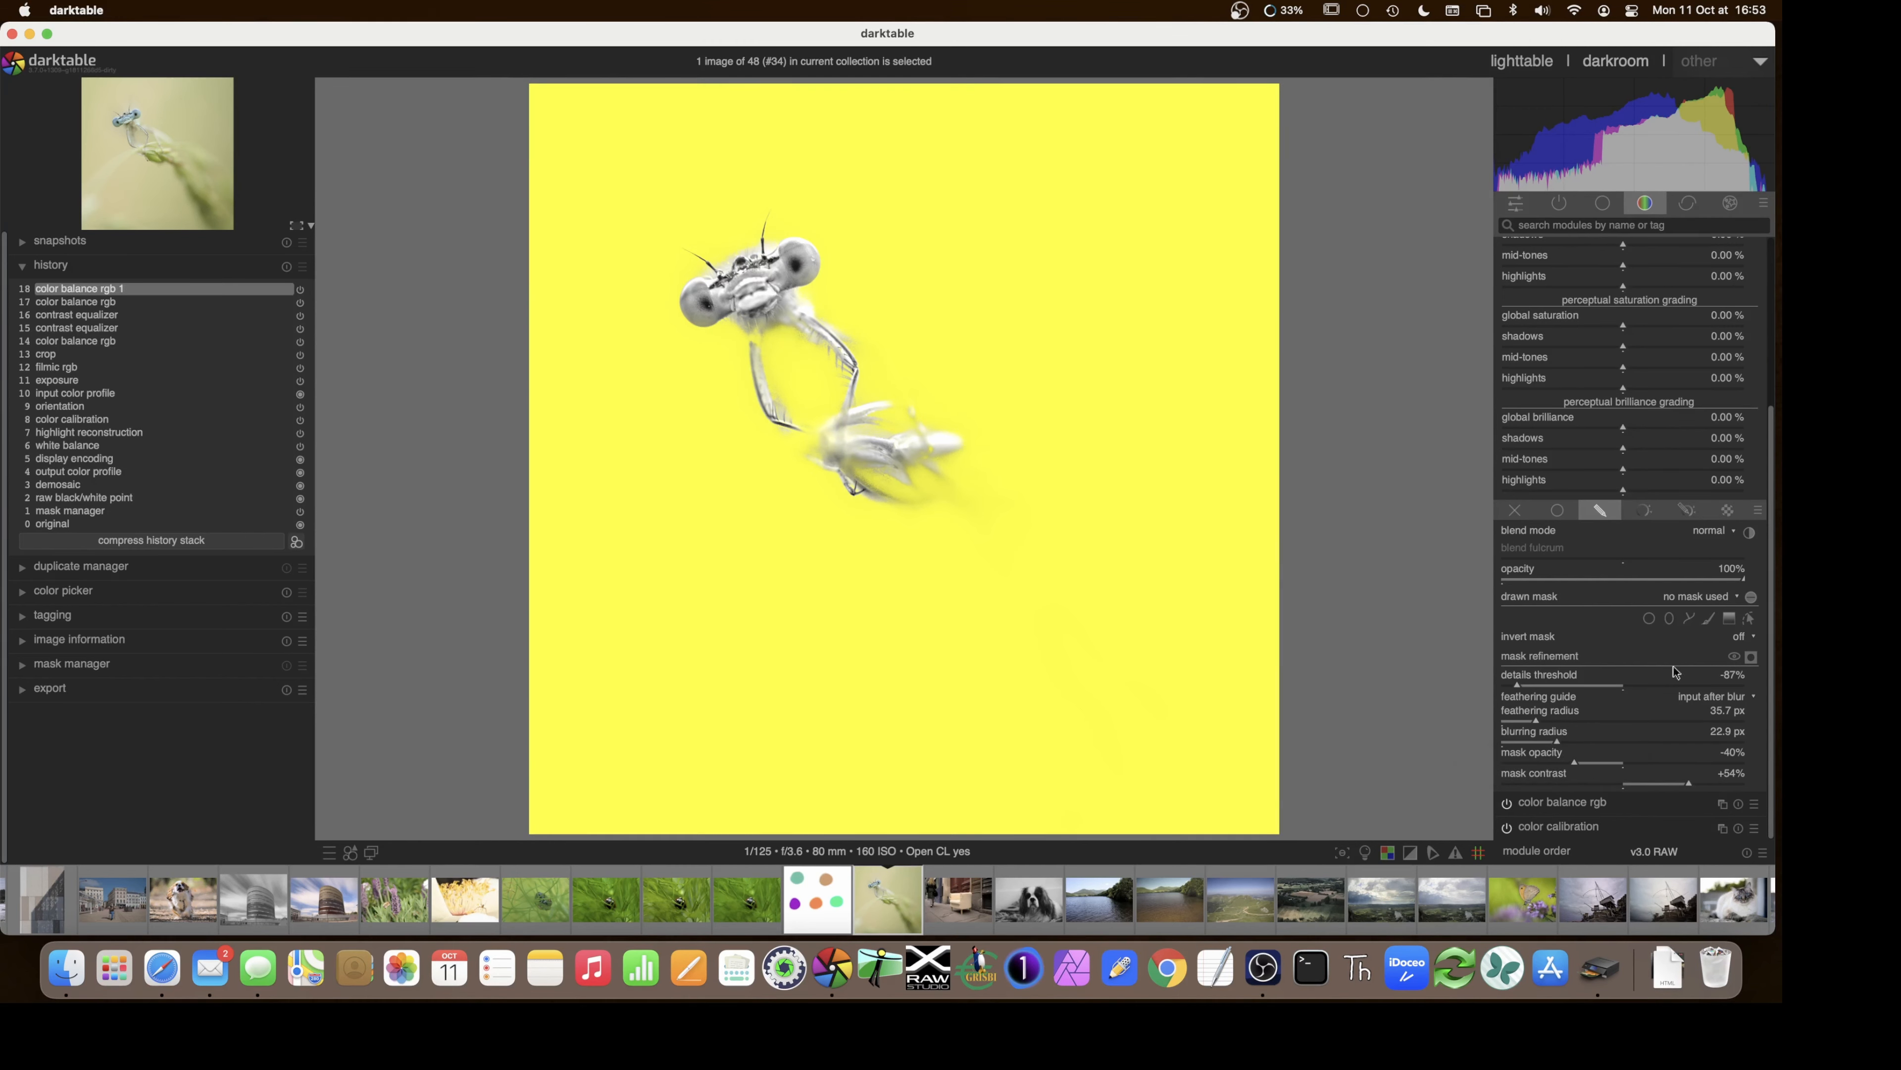
# - Hide the mask overlay and raise the background's global saturation to 16.19% and its global chroma to 12.23%
pyautogui.click(1751, 659)
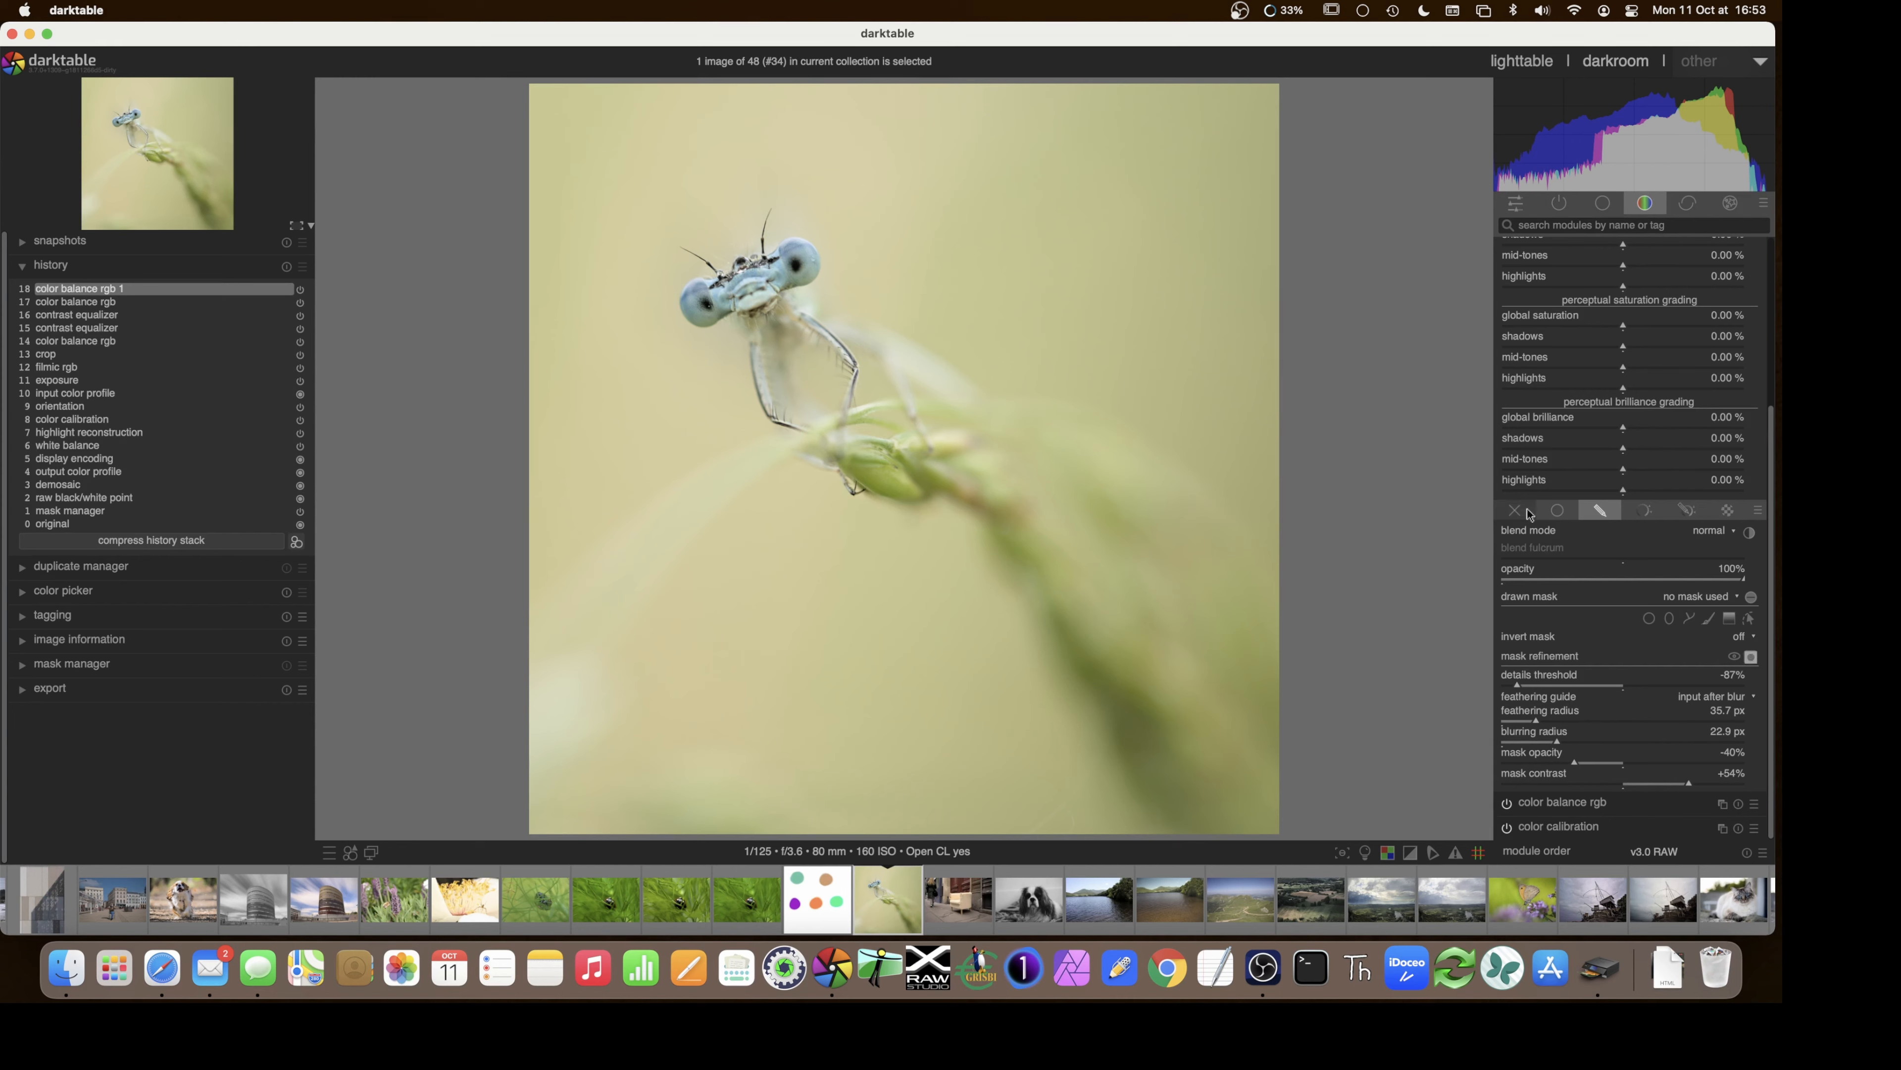
pyautogui.scroll(2, 1579, 425)
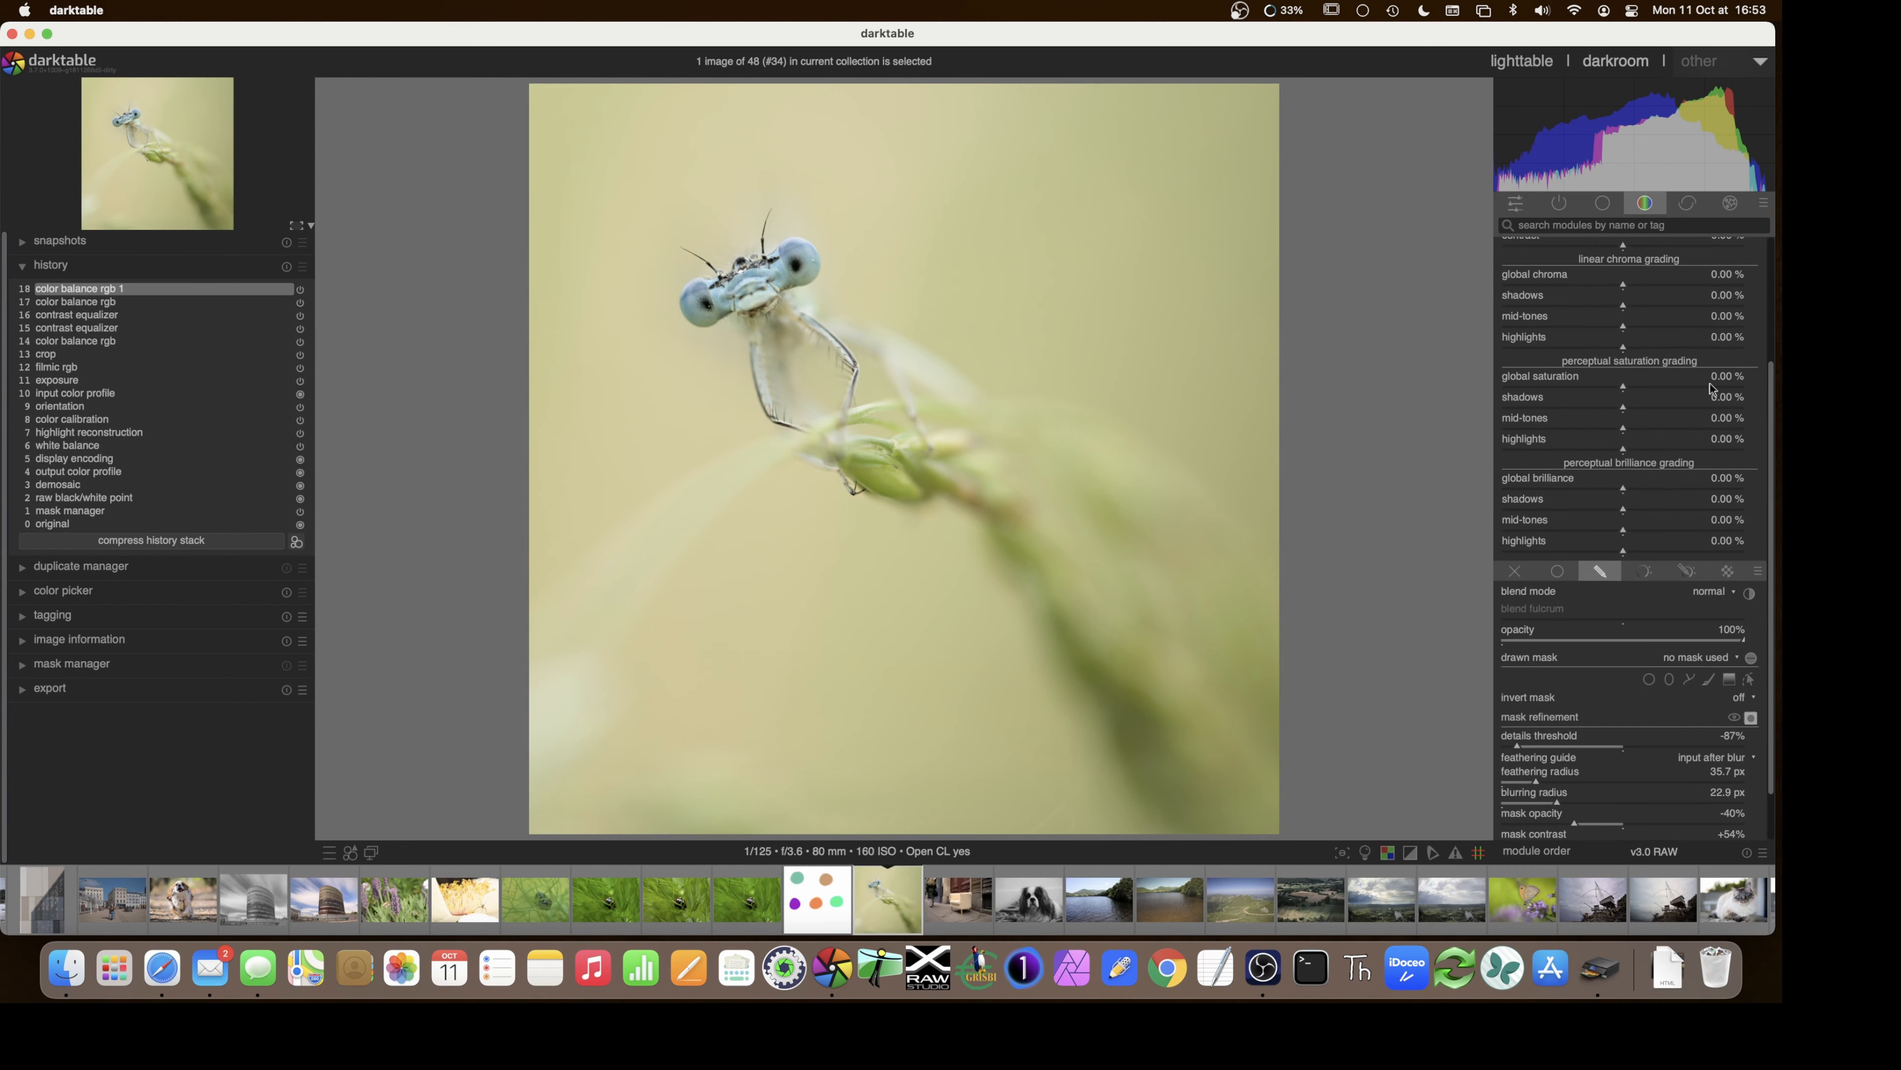
pyautogui.moveTo(1719, 390); pyautogui.dragTo(1703, 389)
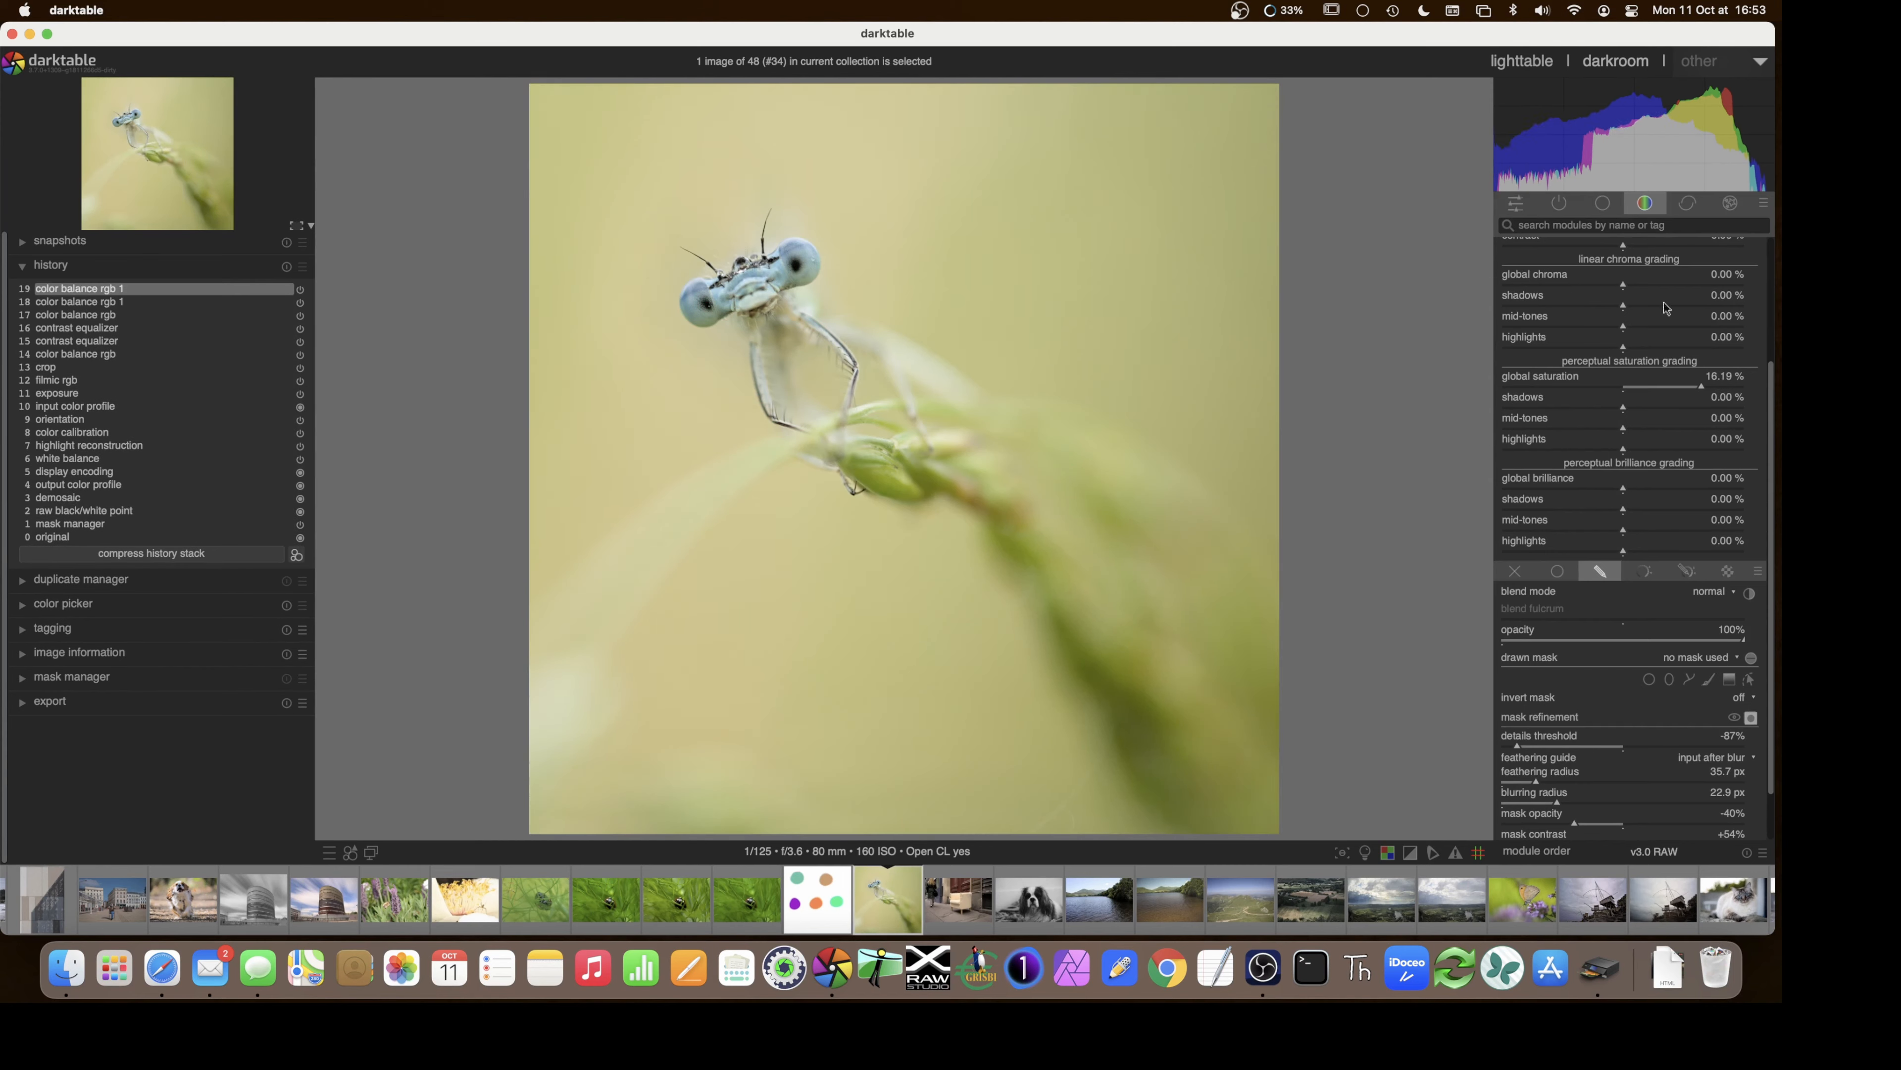
pyautogui.click(1659, 285)
pyautogui.moveTo(1660, 285); pyautogui.dragTo(1654, 287)
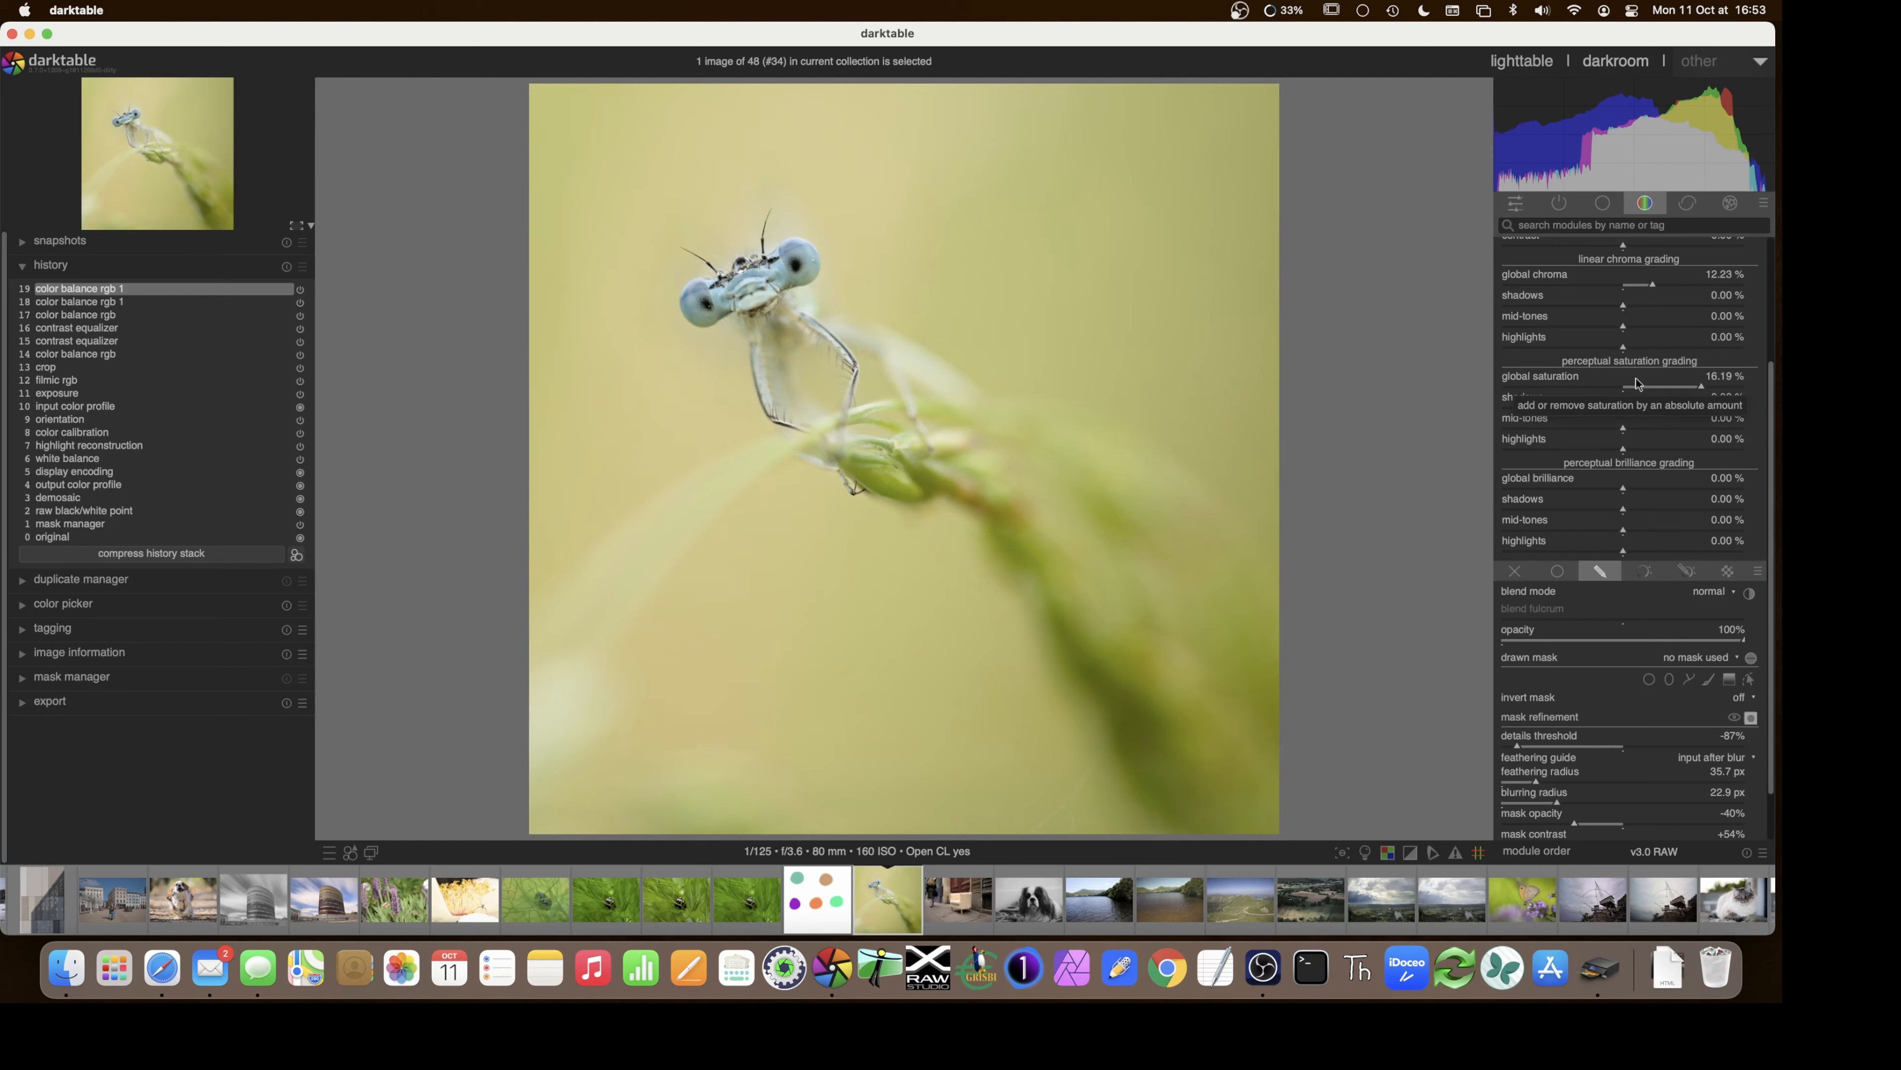
# - Compare the image with the new color balance rgb instance switched off and on
pyautogui.scroll(4, 1530, 275)
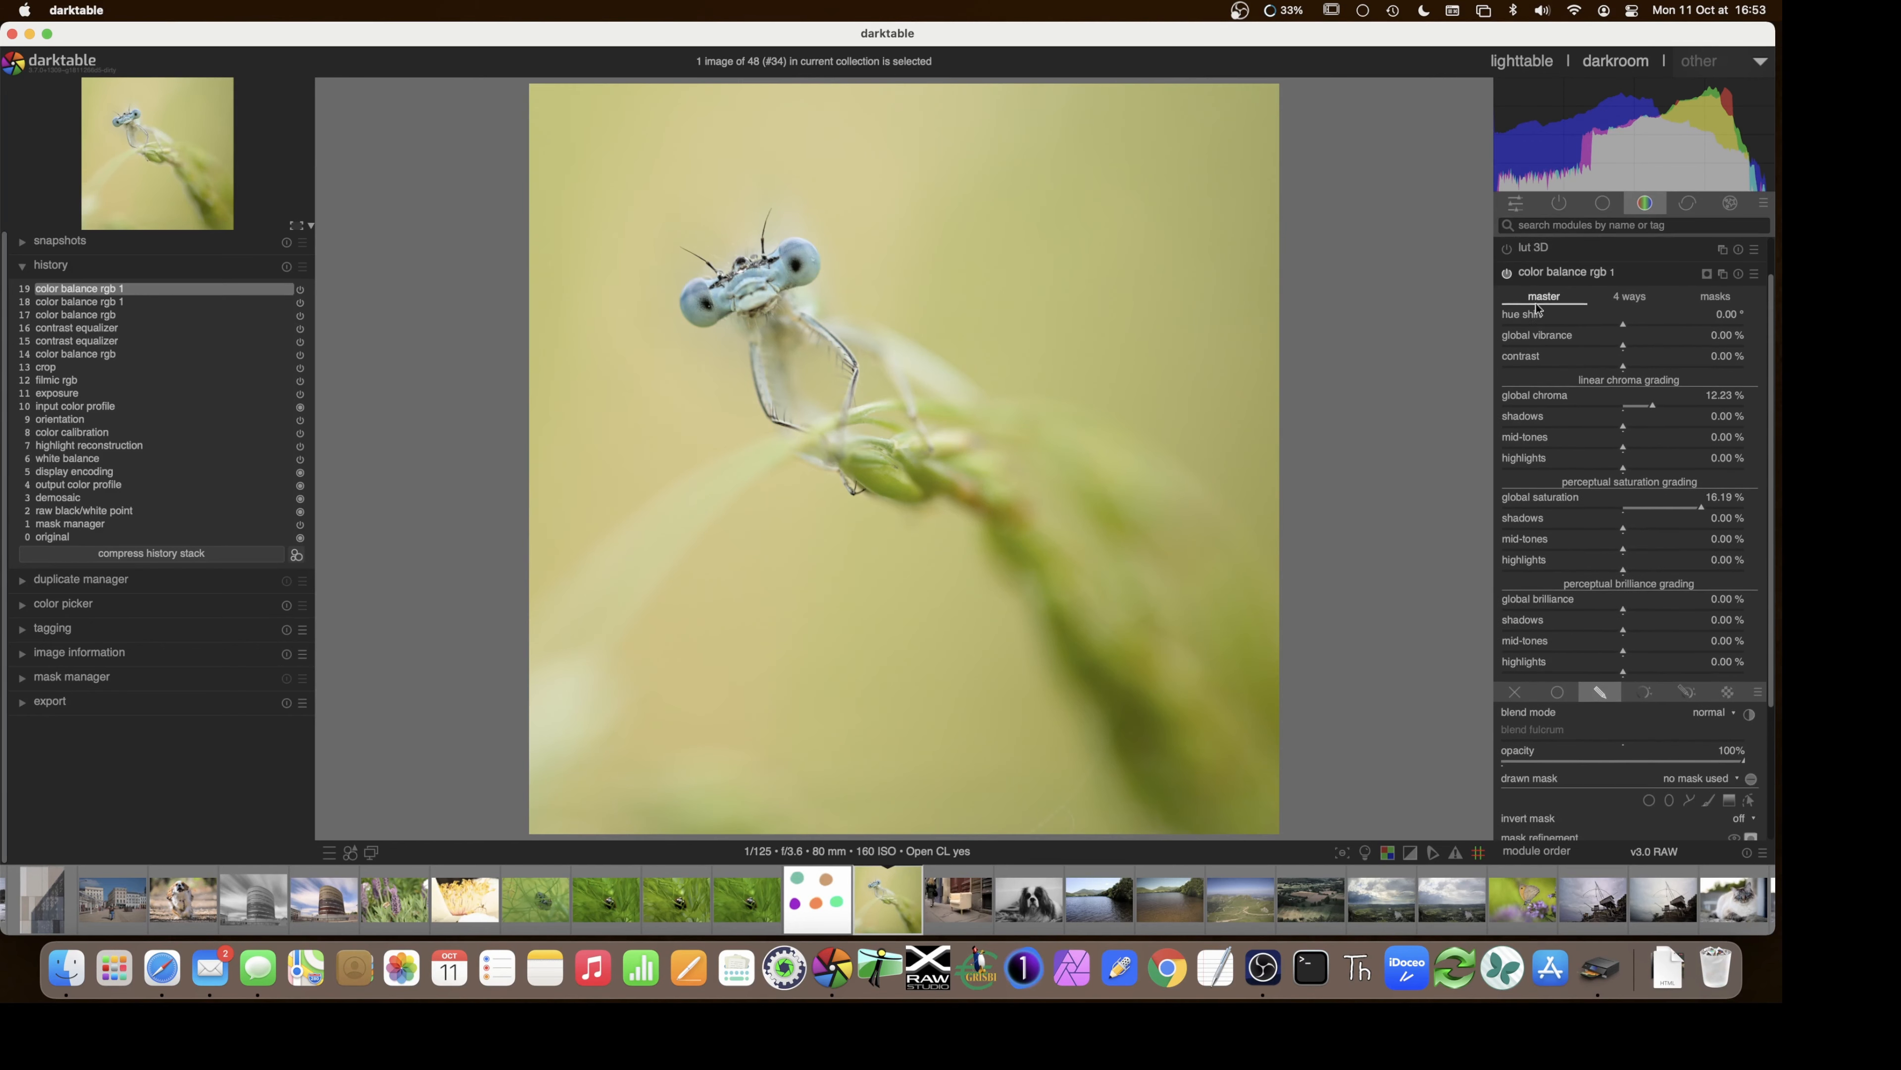
pyautogui.click(1506, 276)
pyautogui.click(1507, 276)
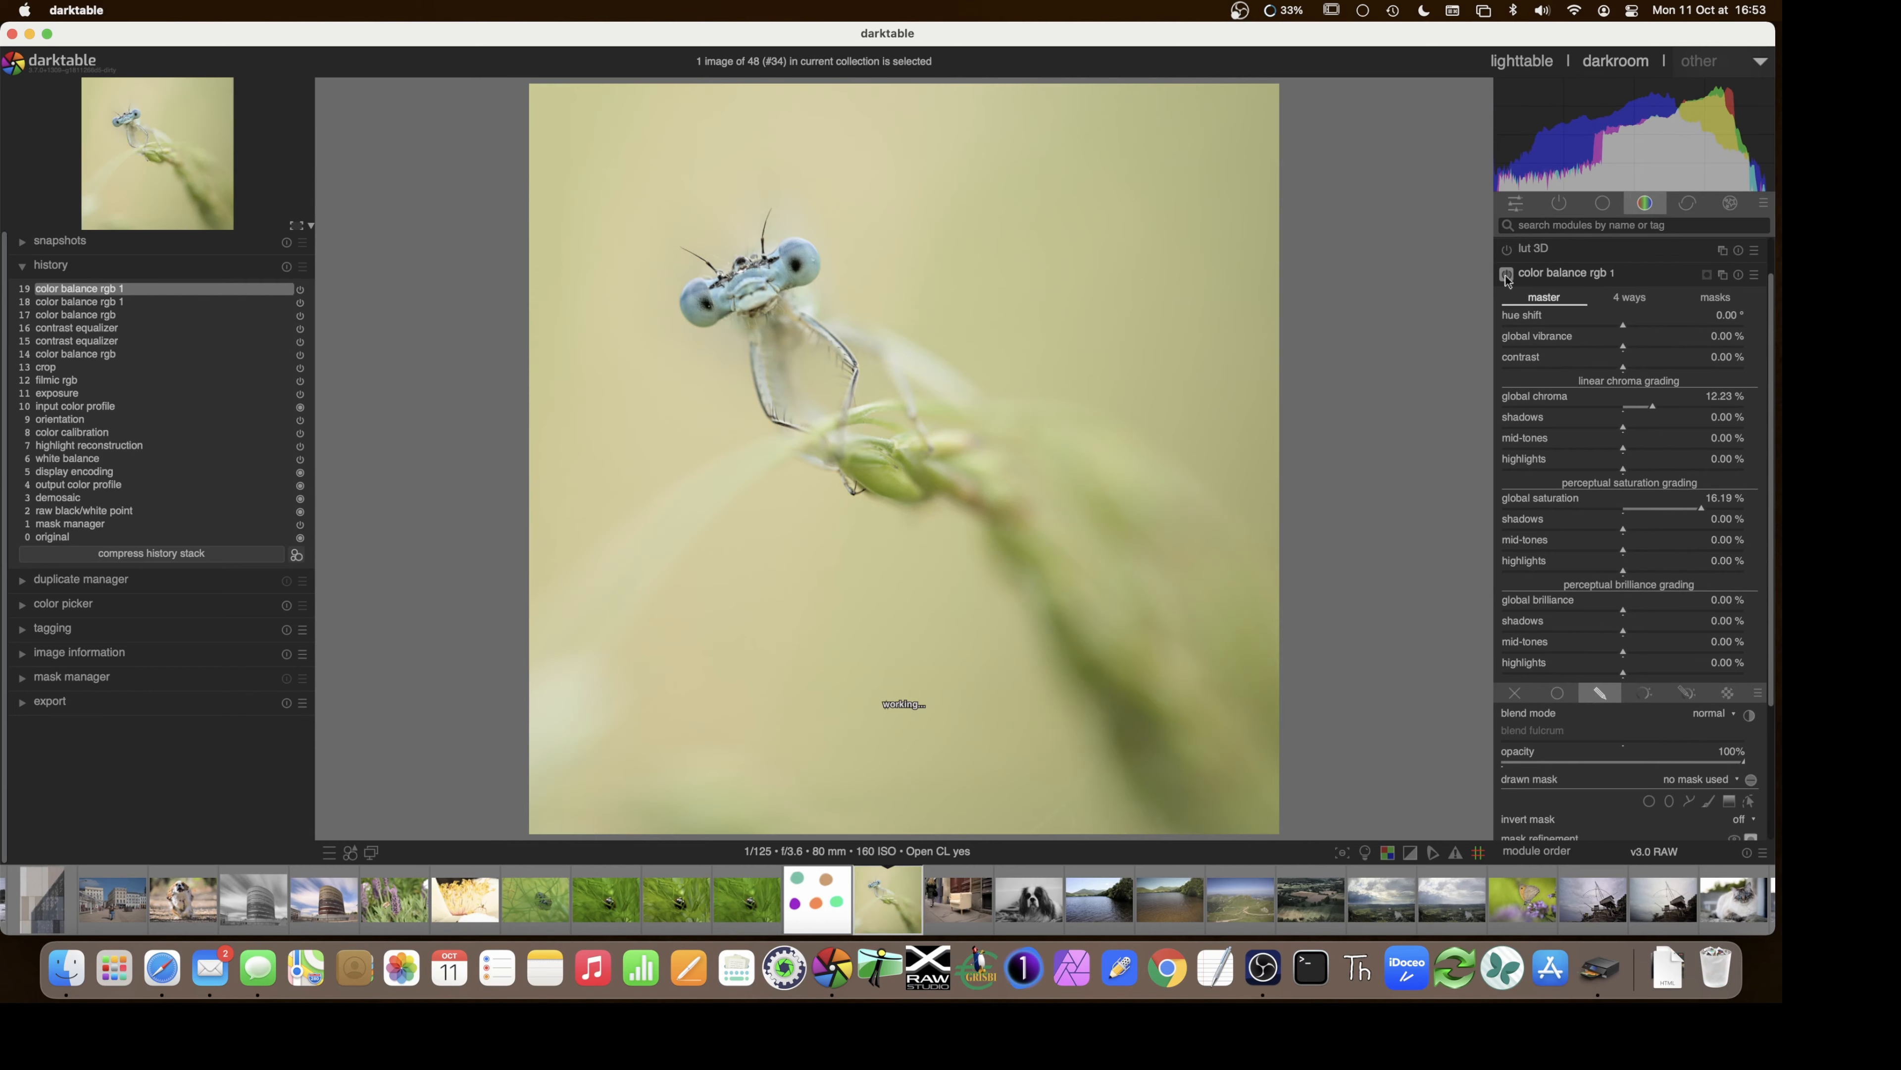
pyautogui.click(1506, 276)
pyautogui.click(1506, 276)
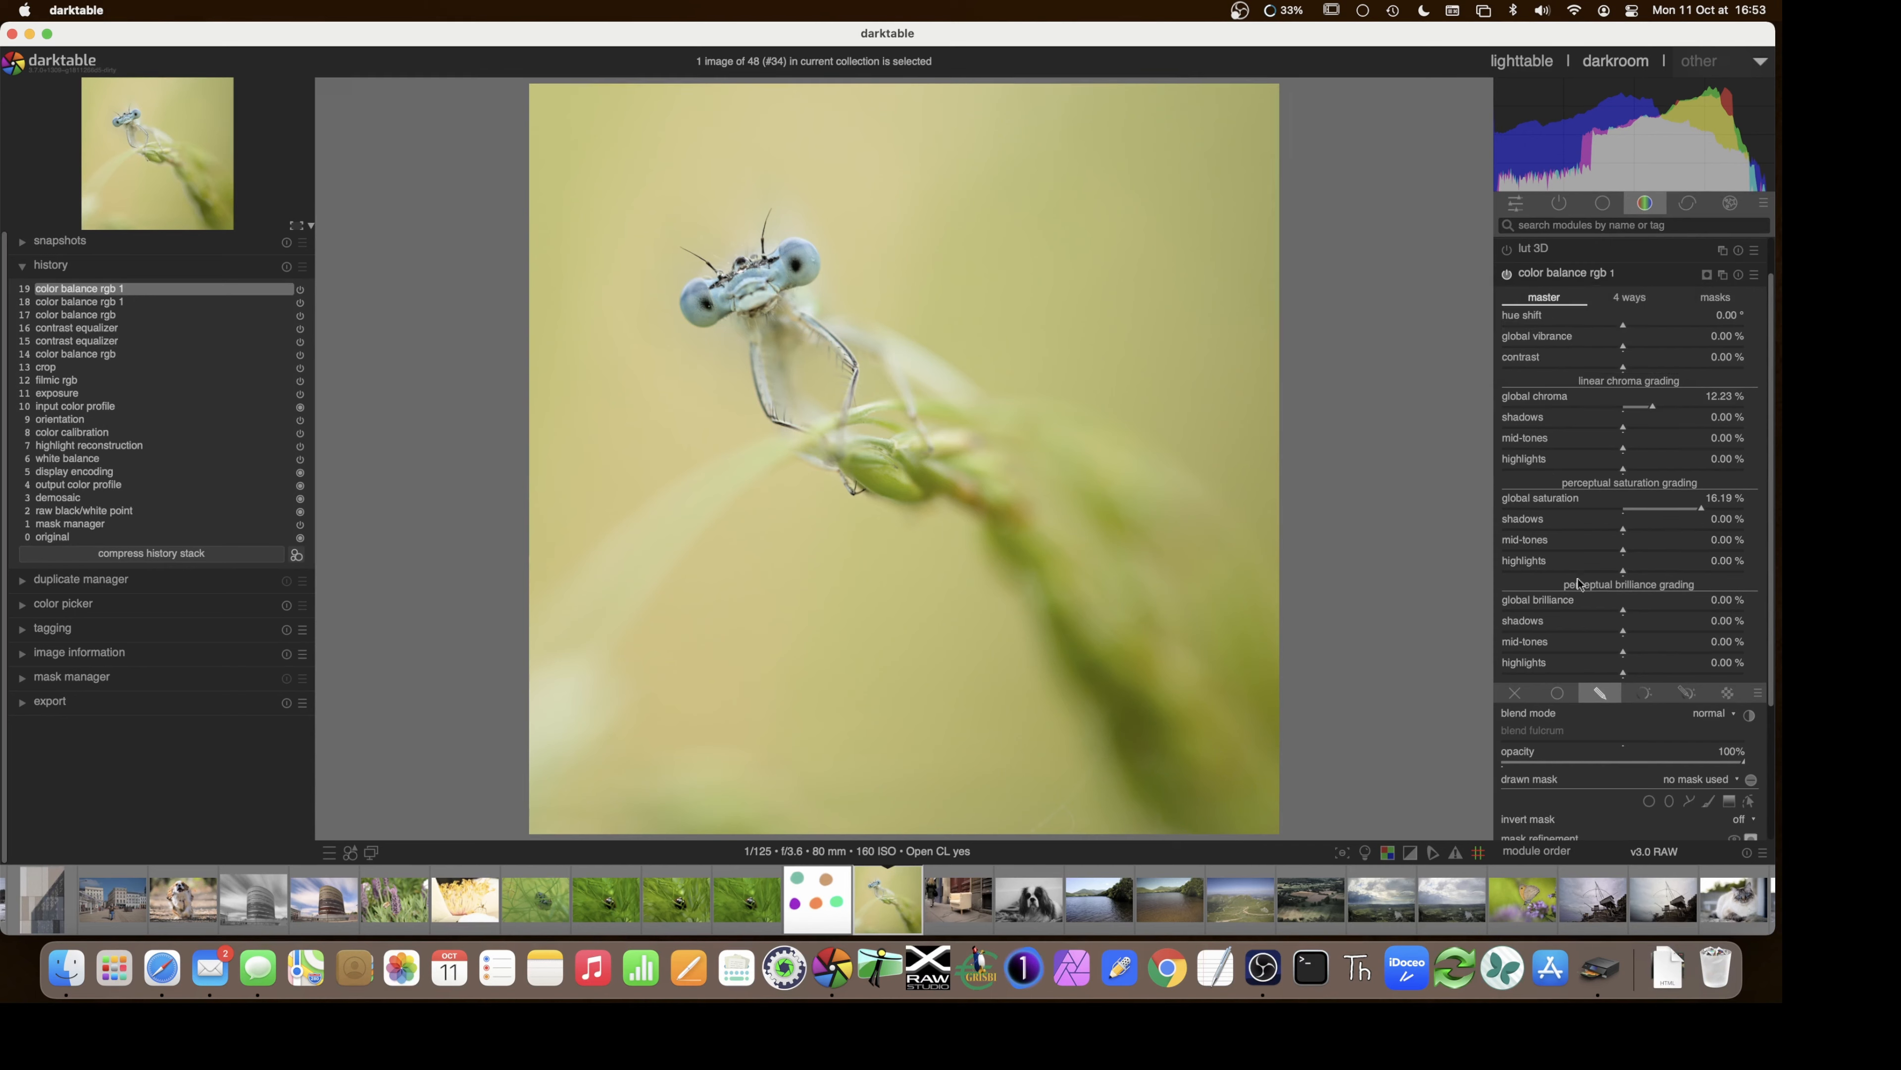
pyautogui.scroll(-2, 1609, 699)
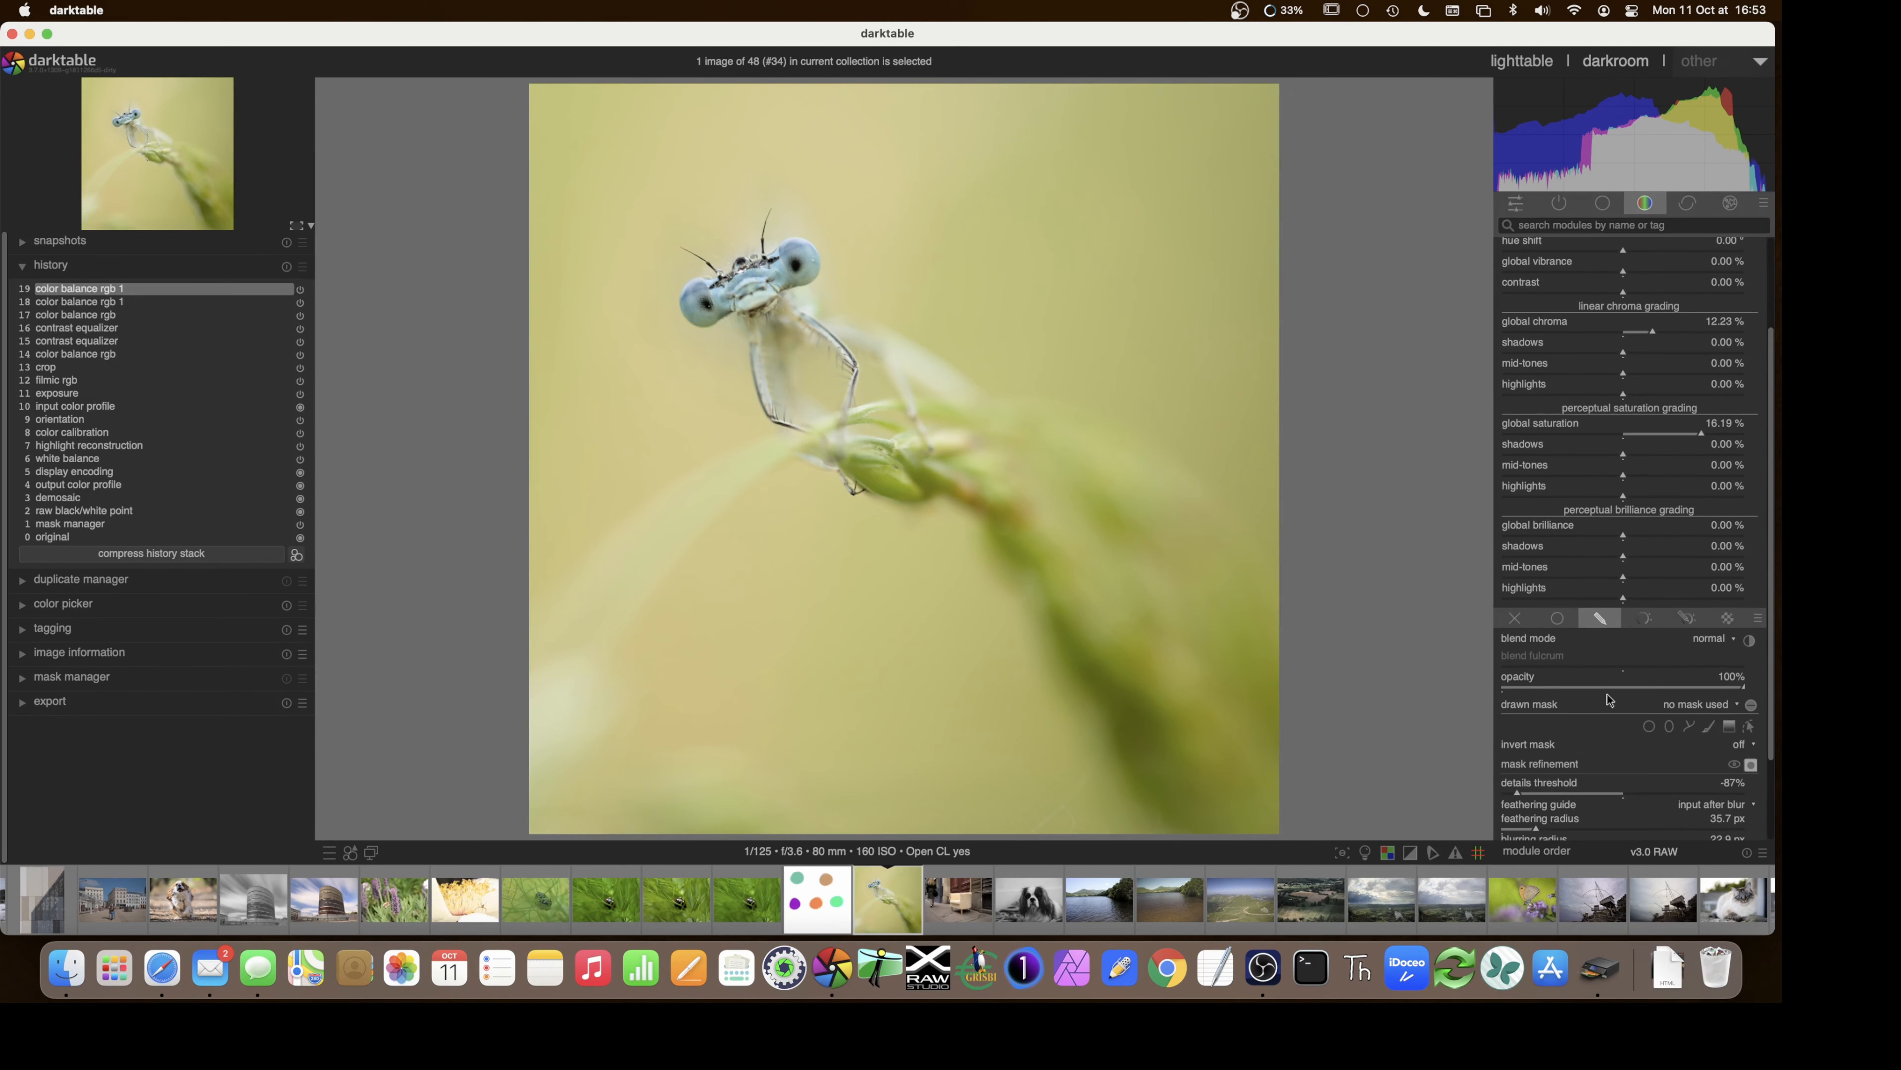